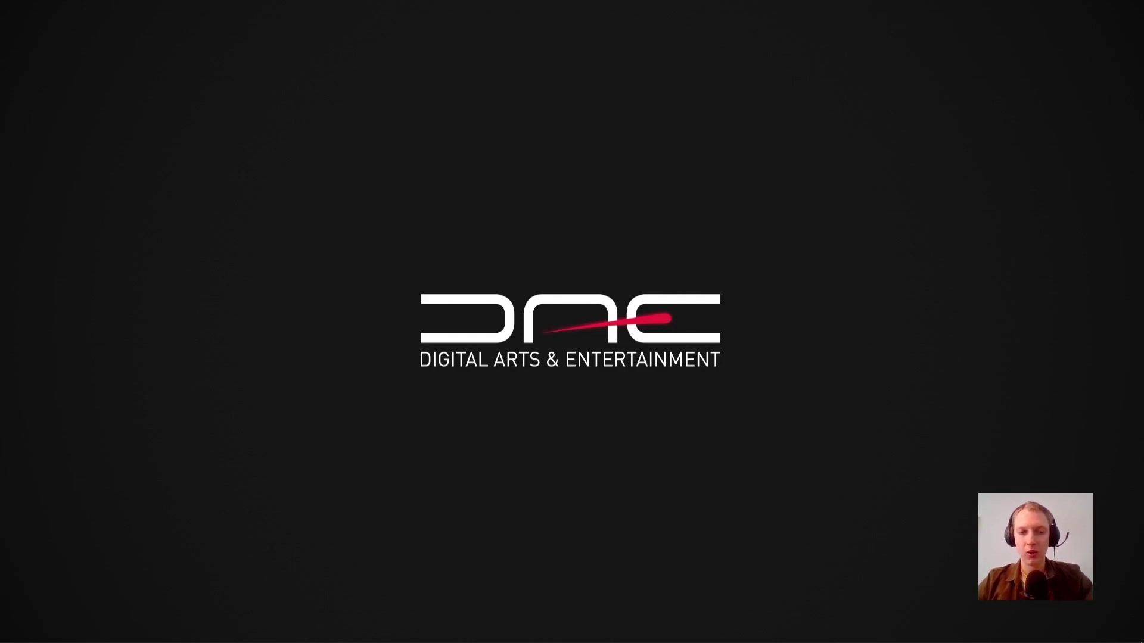
Switch to the Epic Games Launcher and view the versions available for an additional engine slot, discarding the slot without installing.
key(alt+Tab)
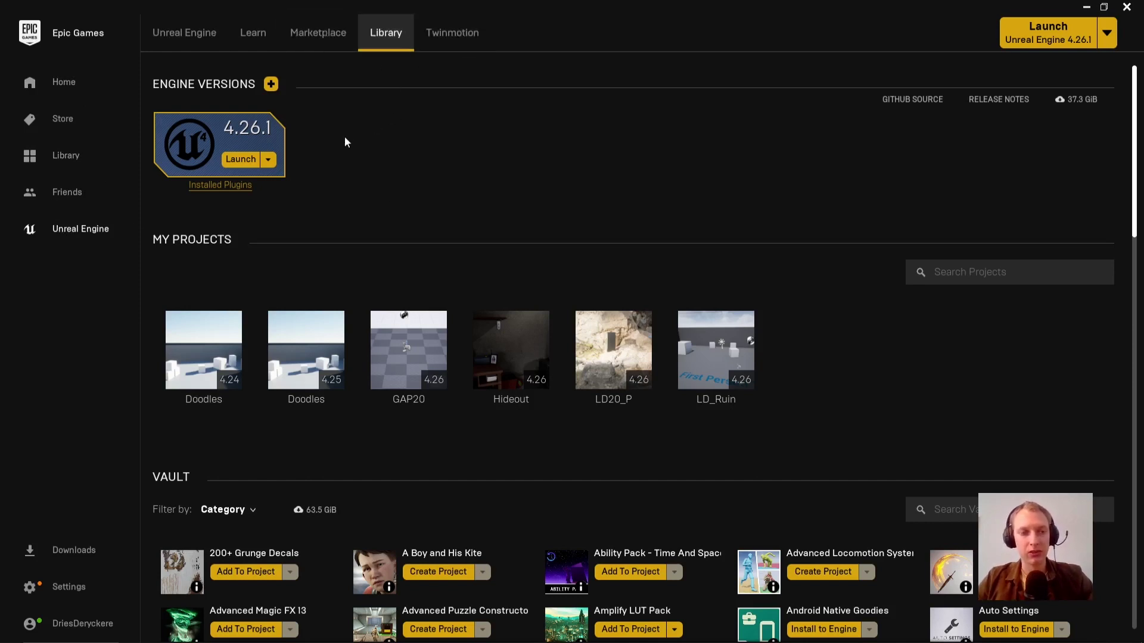
click(271, 84)
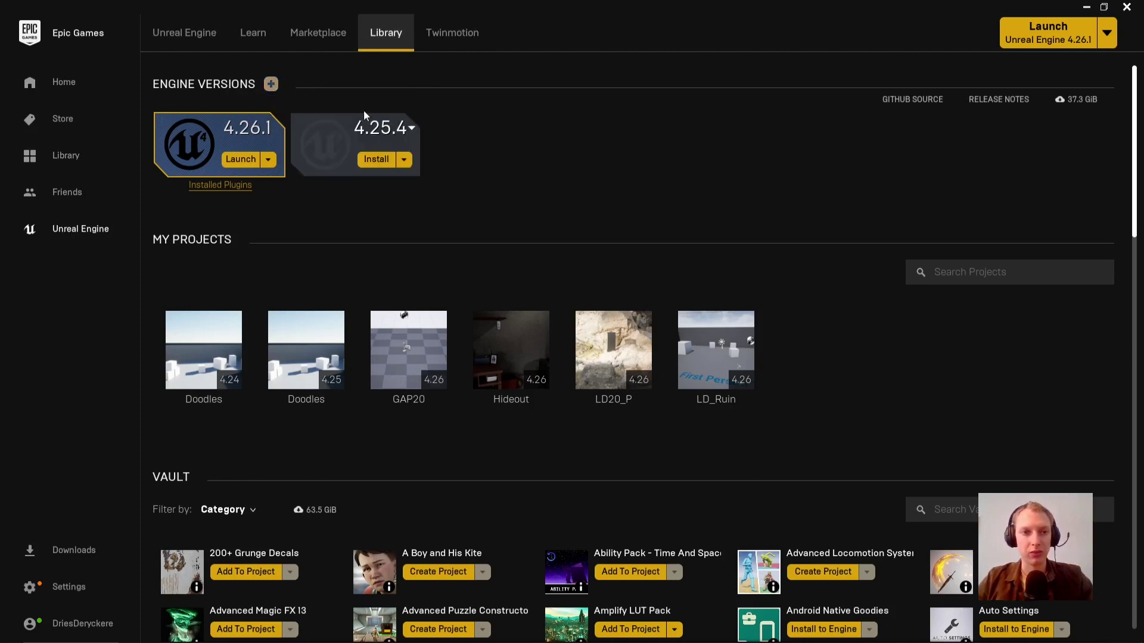
click(407, 131)
click(514, 157)
click(298, 122)
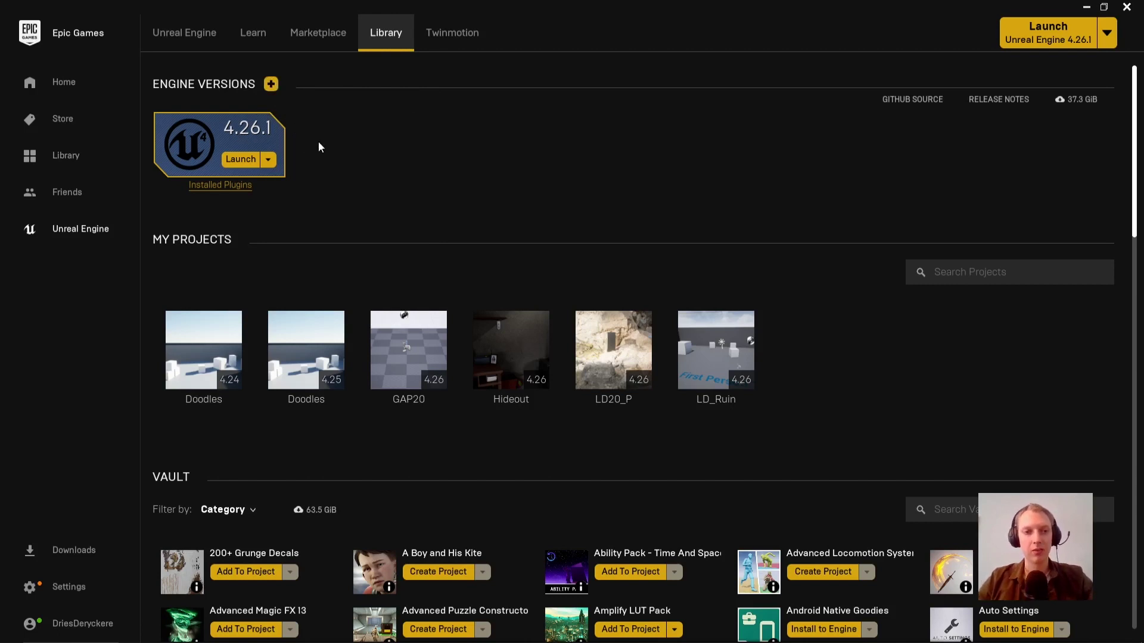
Launch Unreal Engine 4.26.1 and browse the owned Vault content while it loads.
click(240, 160)
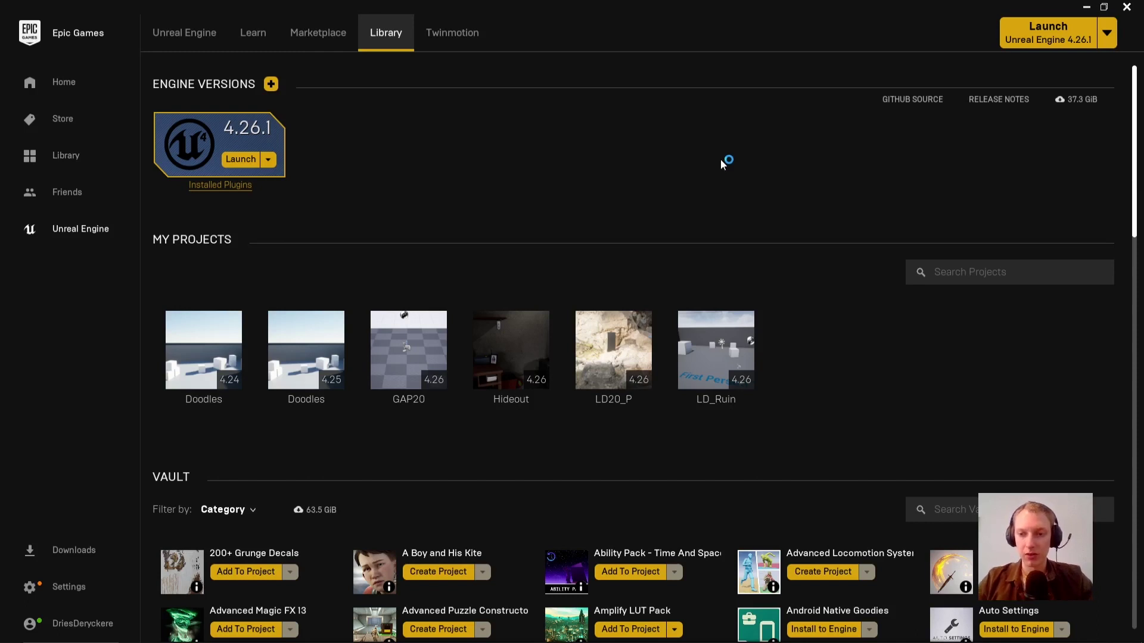
drag(1136, 191, 1132, 287)
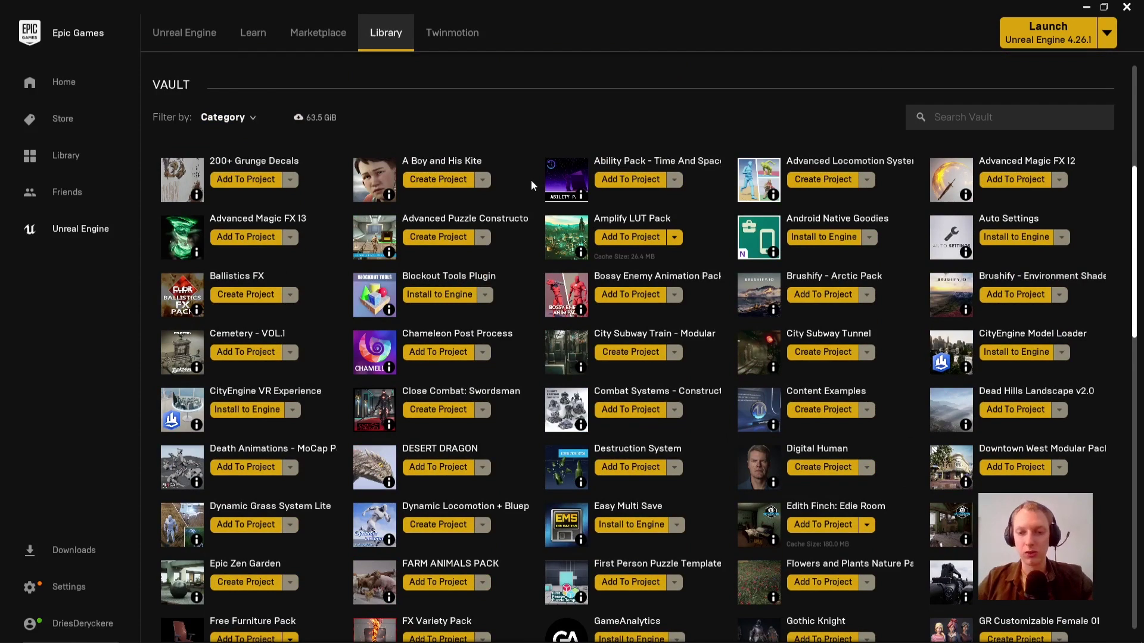
drag(1131, 214, 1128, 376)
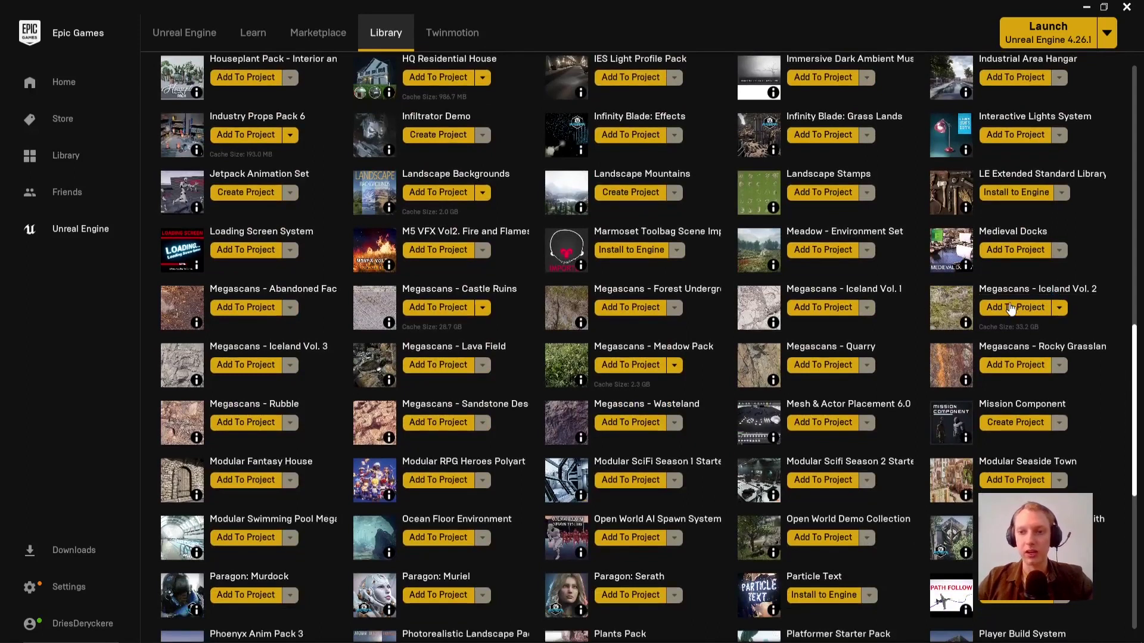
Open the Marketplace and browse the free Megascans products.
click(326, 39)
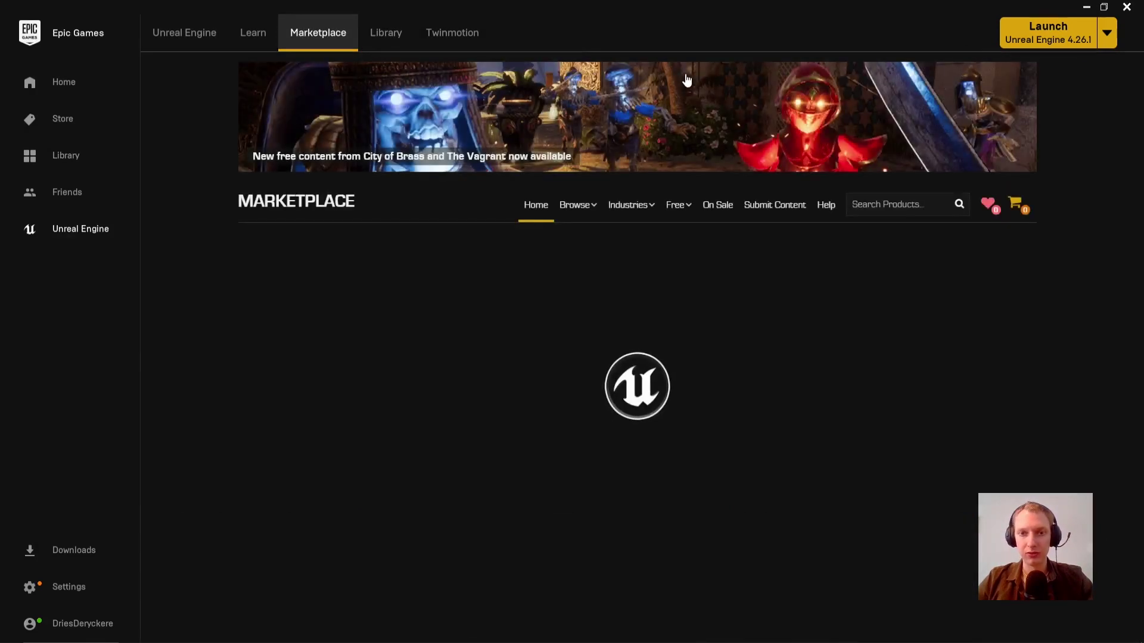
mouse_move(677, 206)
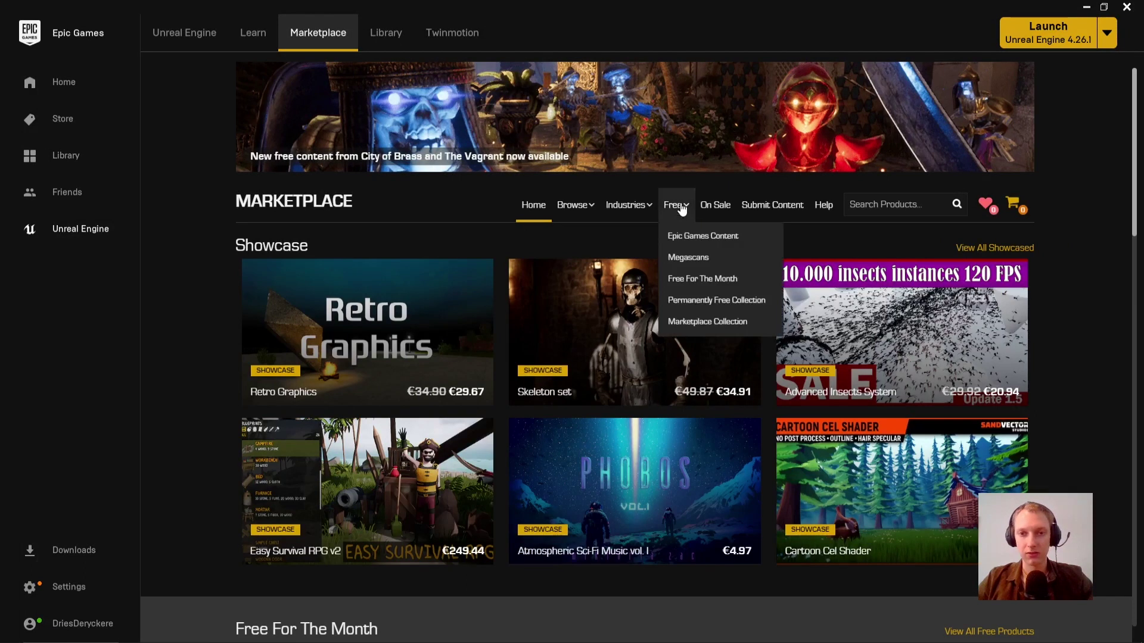
click(690, 256)
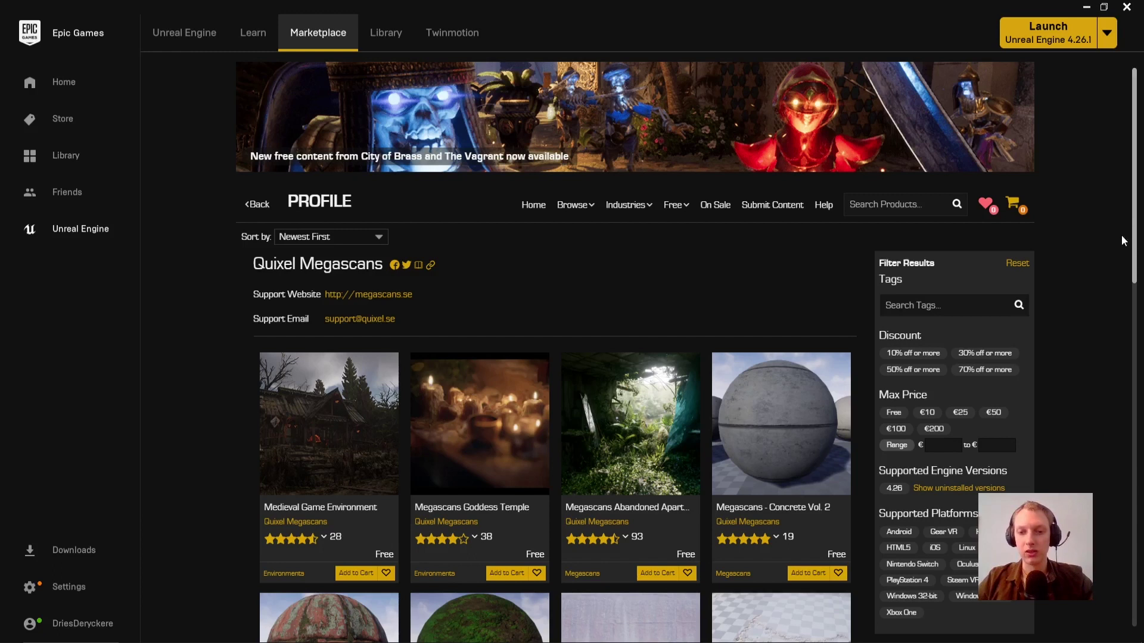
drag(1132, 233, 1133, 334)
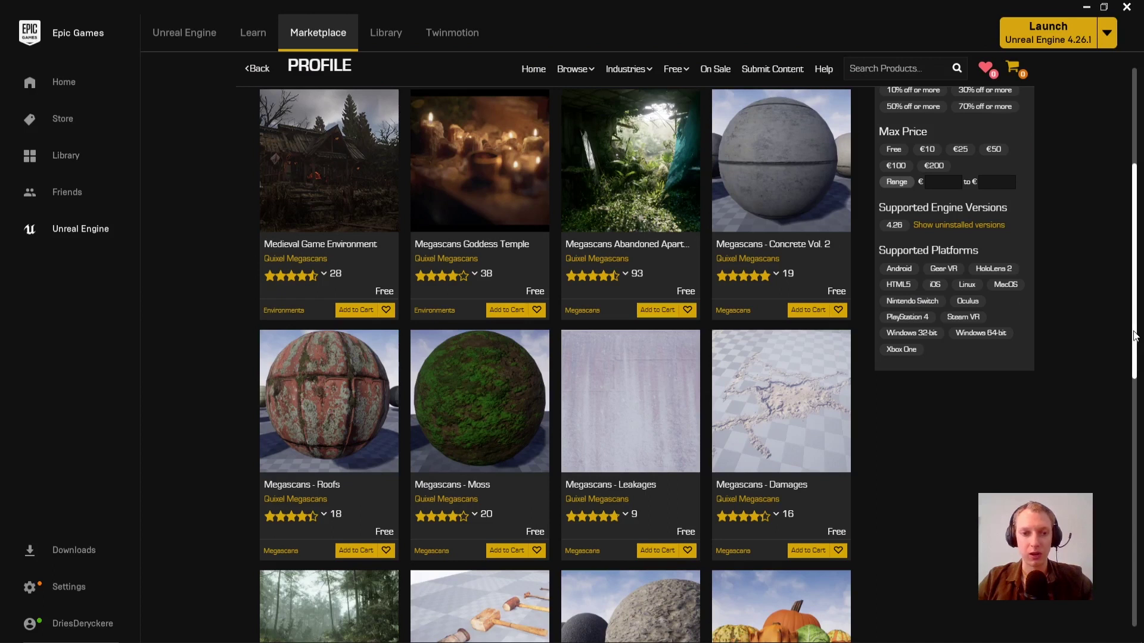
drag(1134, 337, 1135, 253)
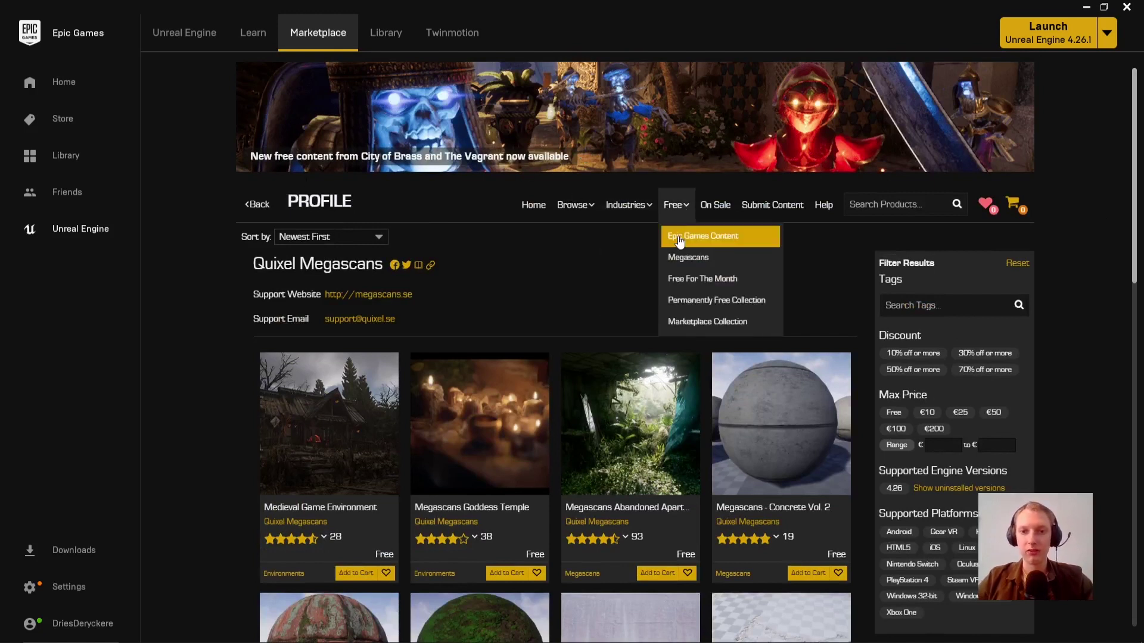
Browse the free Epic Games Content, including the products on page 3.
click(683, 241)
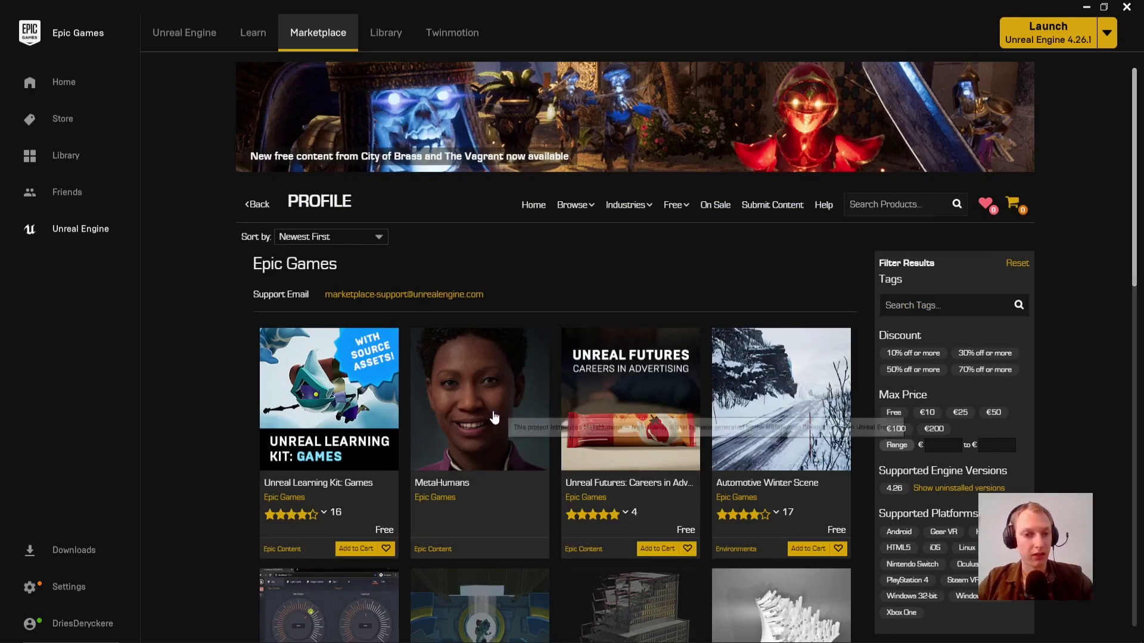
mouse_move(499, 437)
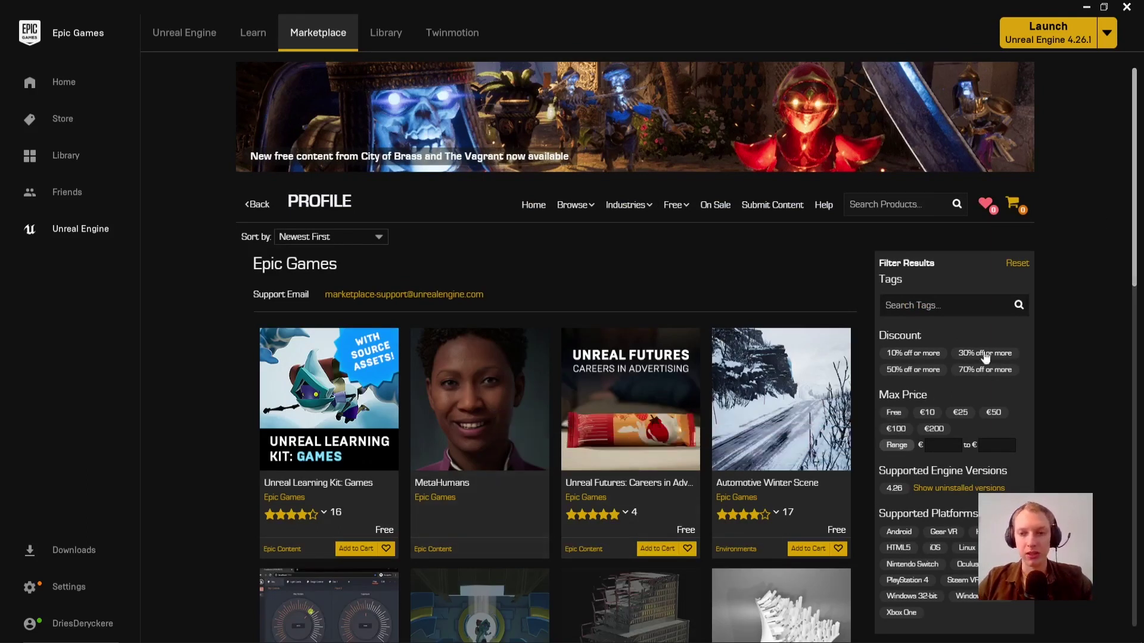
drag(1134, 261, 1103, 462)
mouse_move(610, 264)
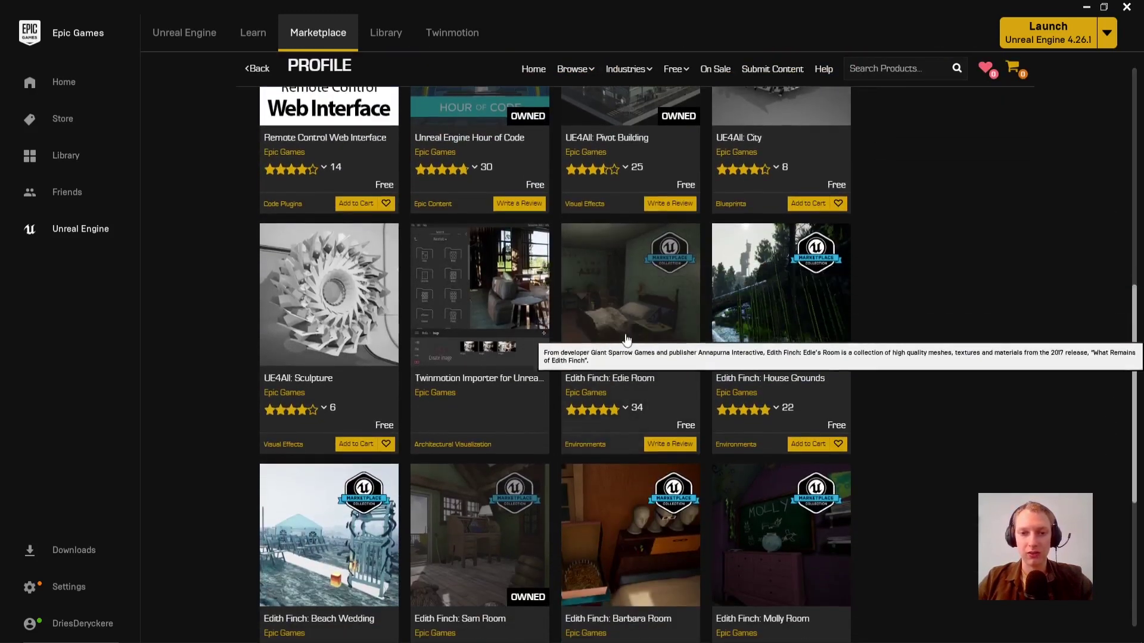
scroll(1070, 335, down, 5)
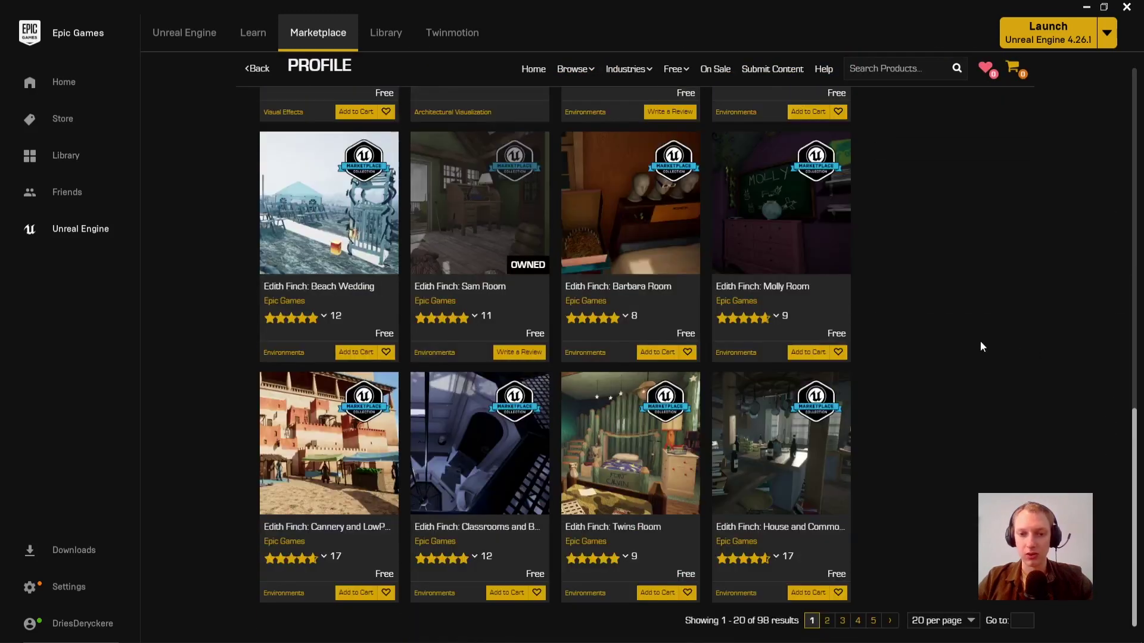
click(842, 620)
mouse_move(677, 327)
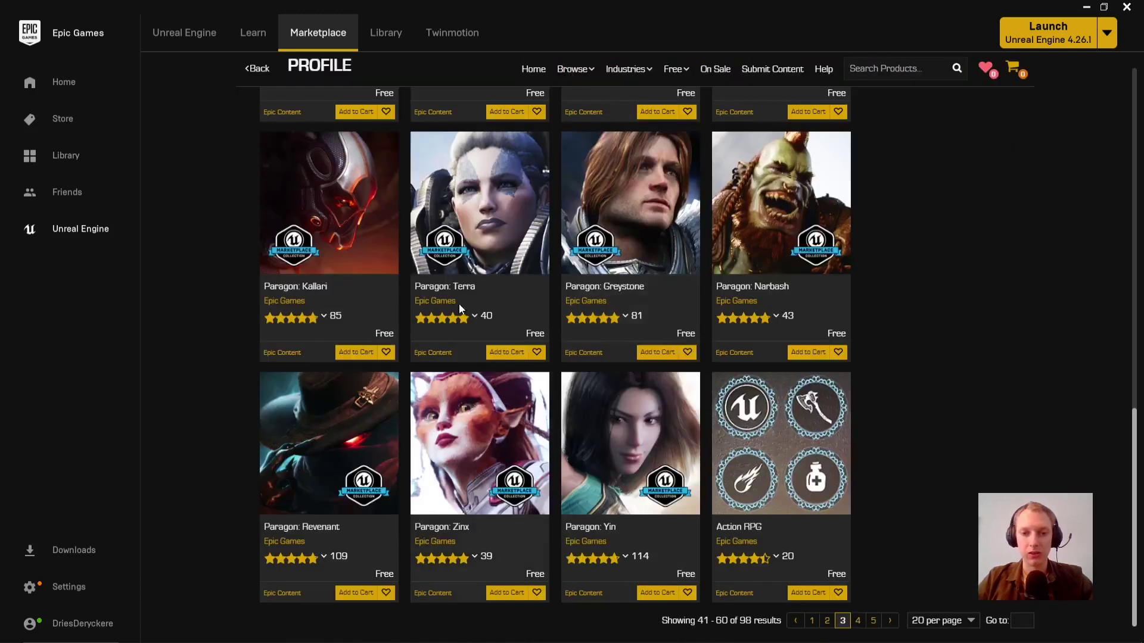
scroll(699, 433, up, 12)
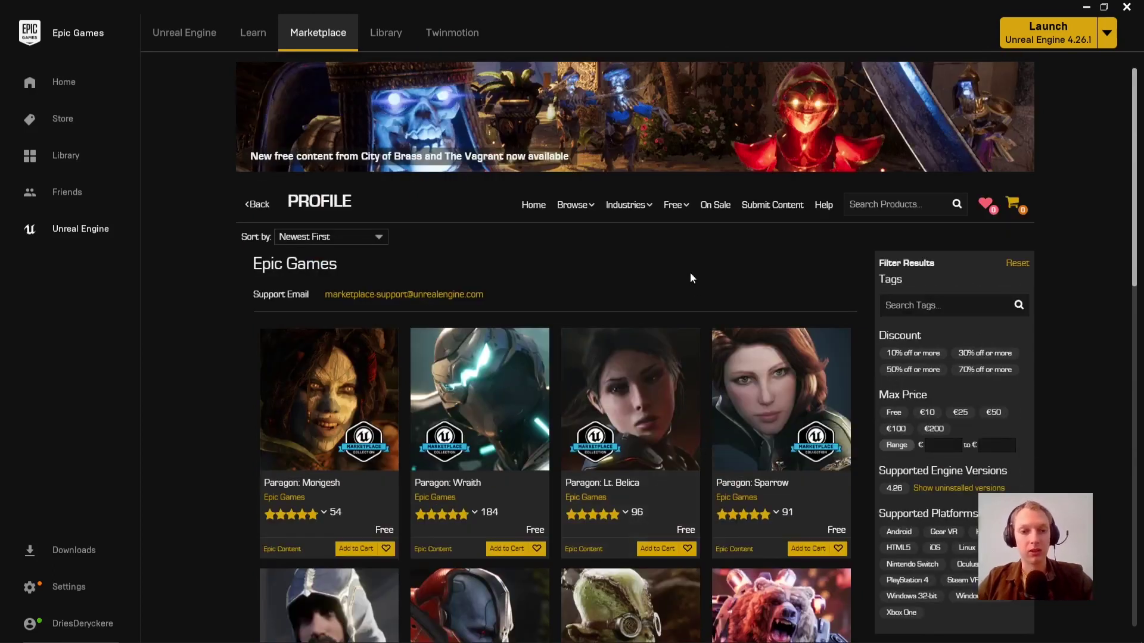
Browse the products in the Marketplace's Permanently Free Collection.
mouse_move(677, 226)
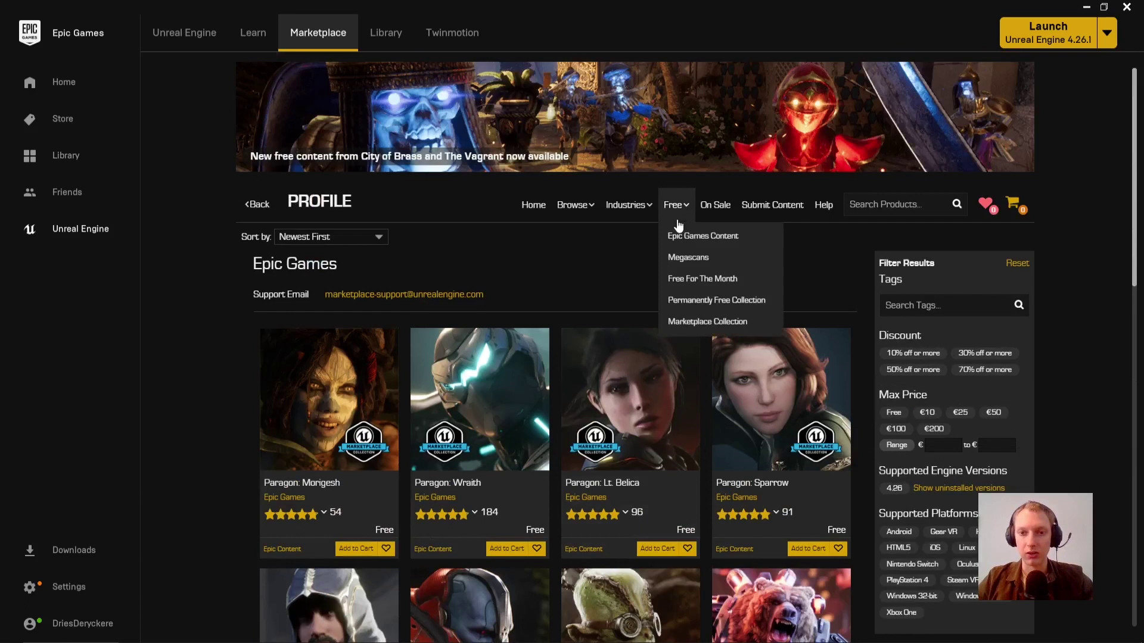
click(692, 302)
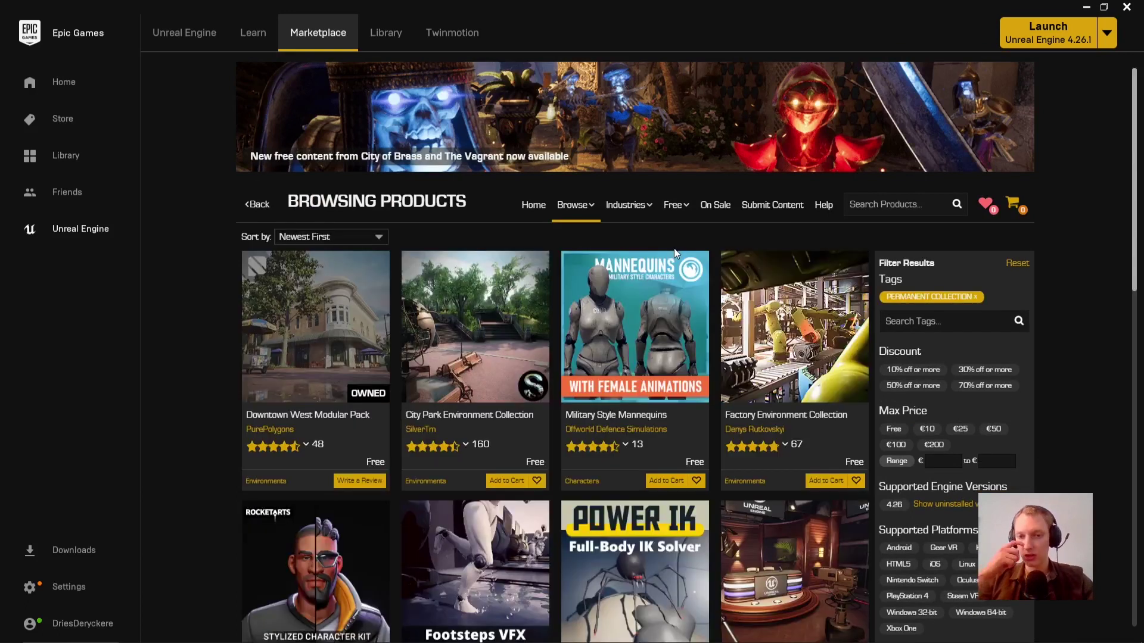
scroll(631, 351, down, 10)
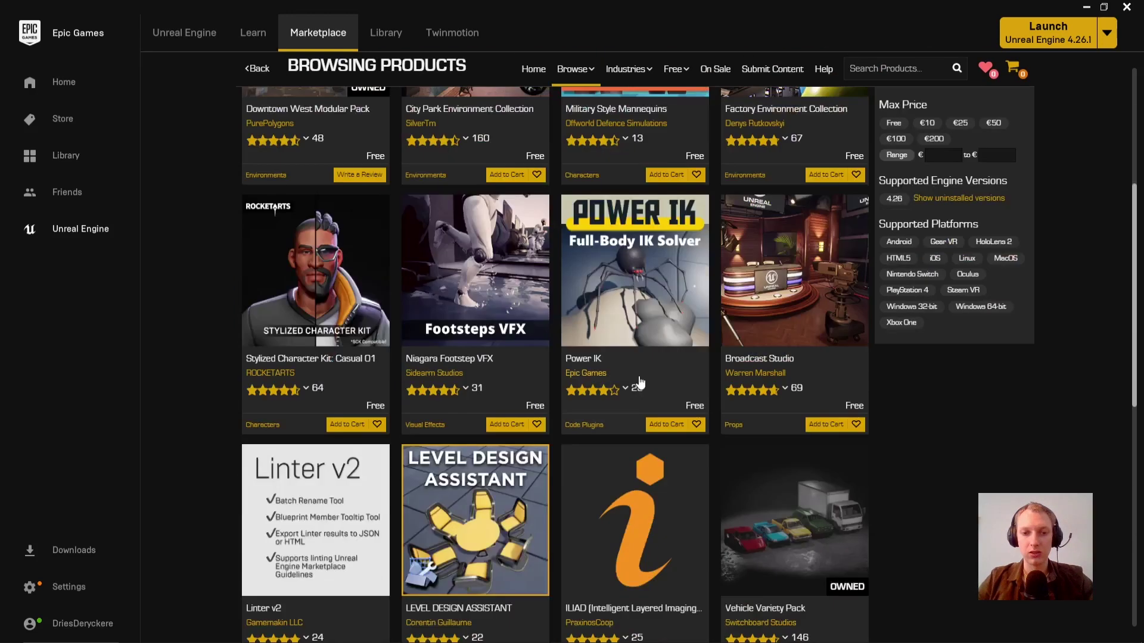
scroll(631, 351, down, 3)
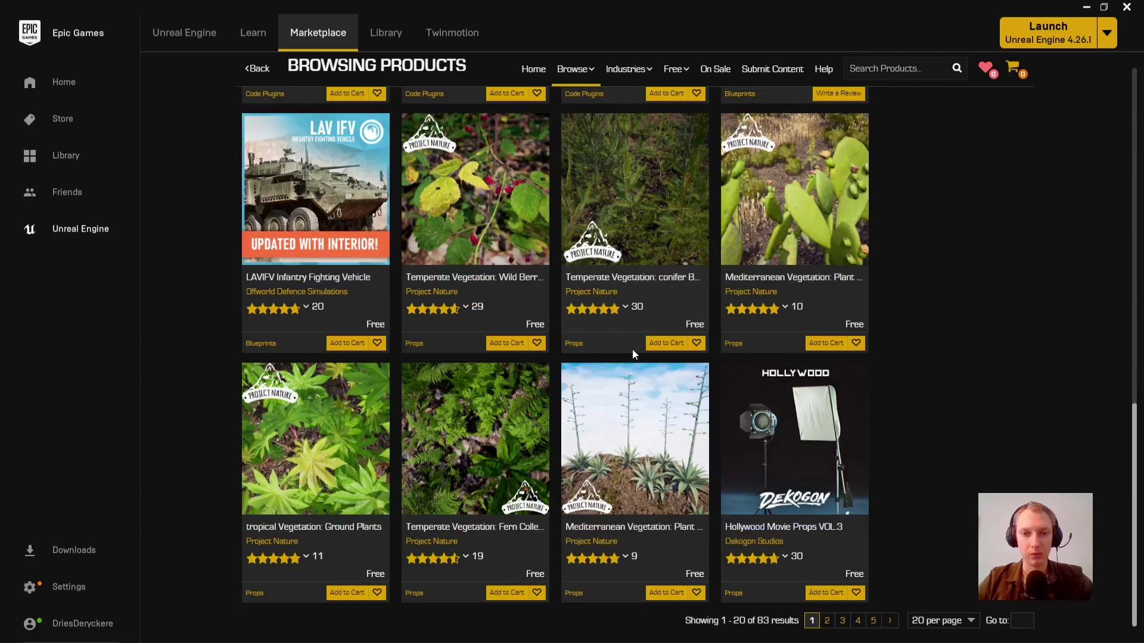
scroll(631, 354, up, 13)
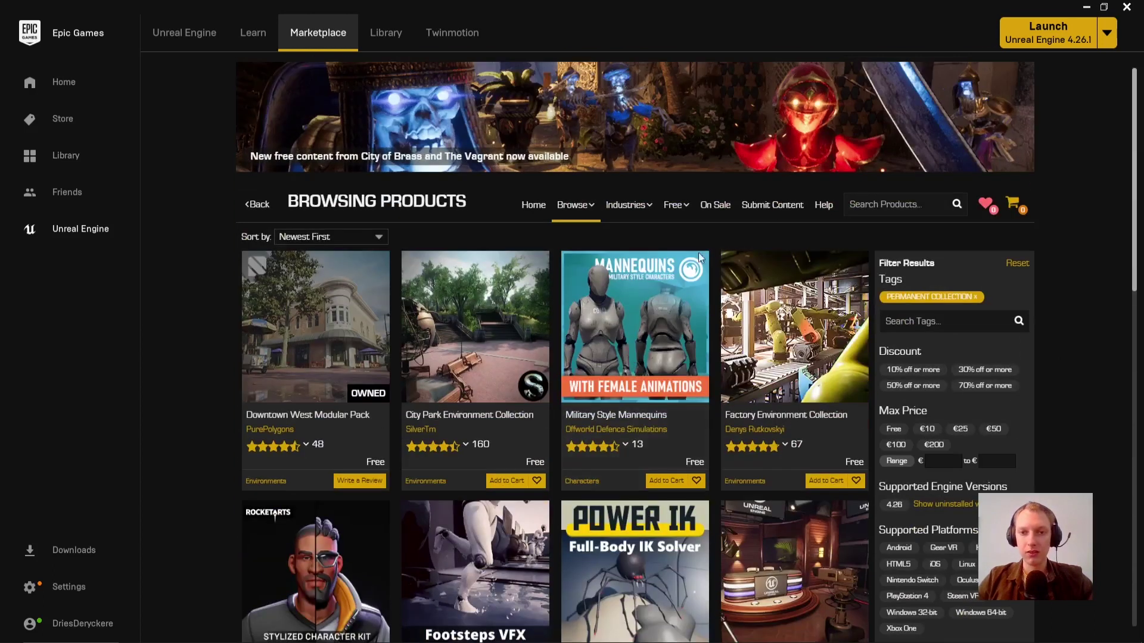
View the Marketplace products offered as Free For The Month.
mouse_move(675, 204)
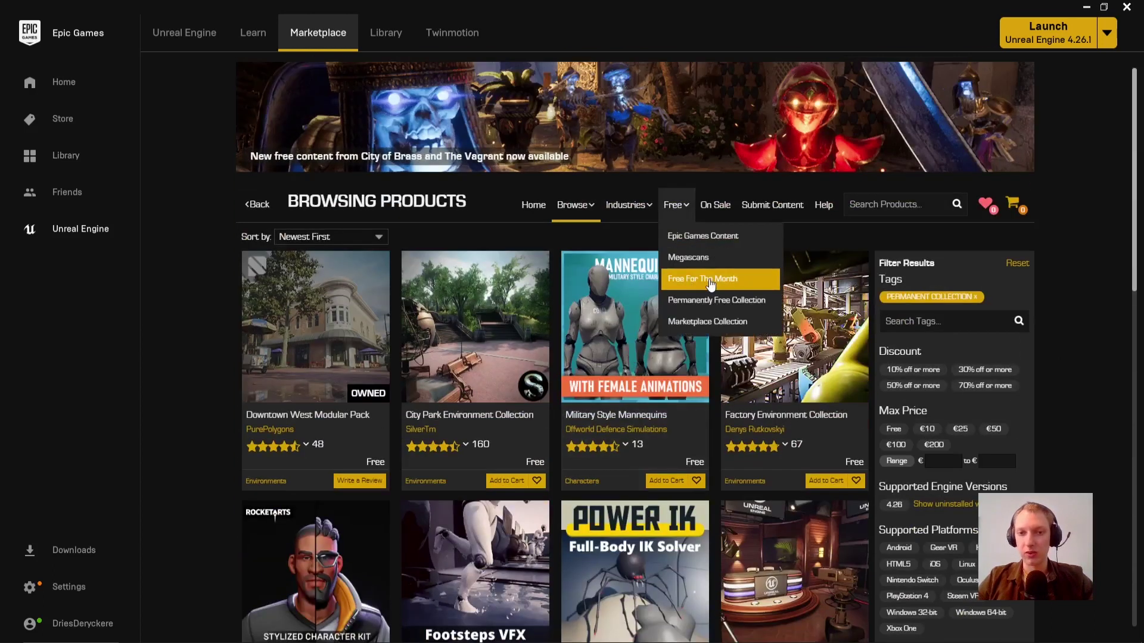
click(709, 282)
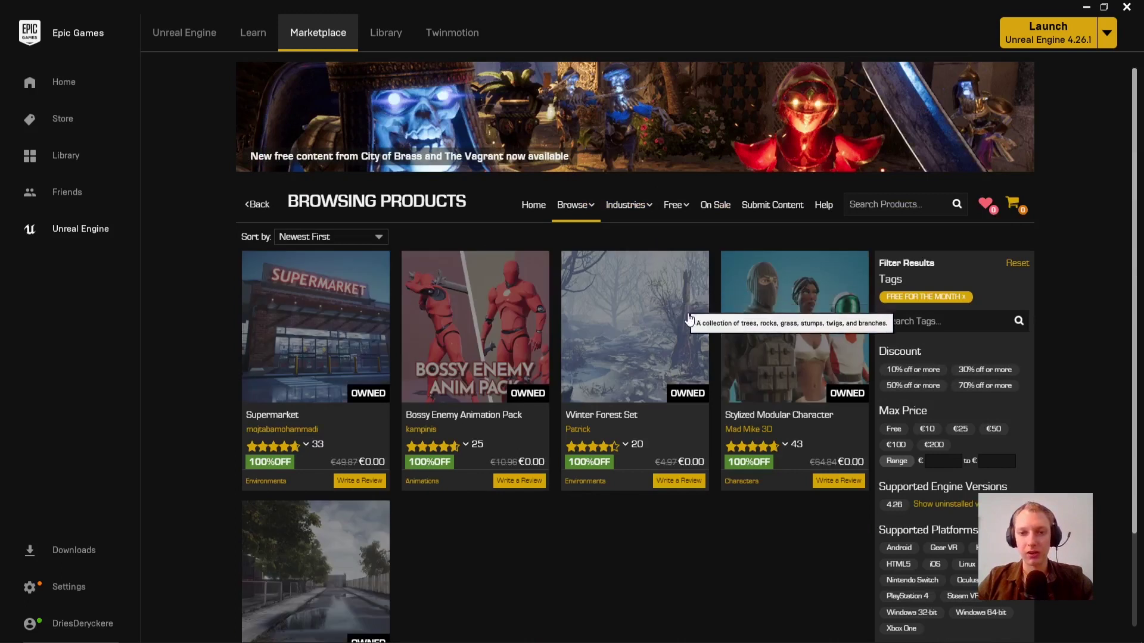
scroll(641, 534, down, 2)
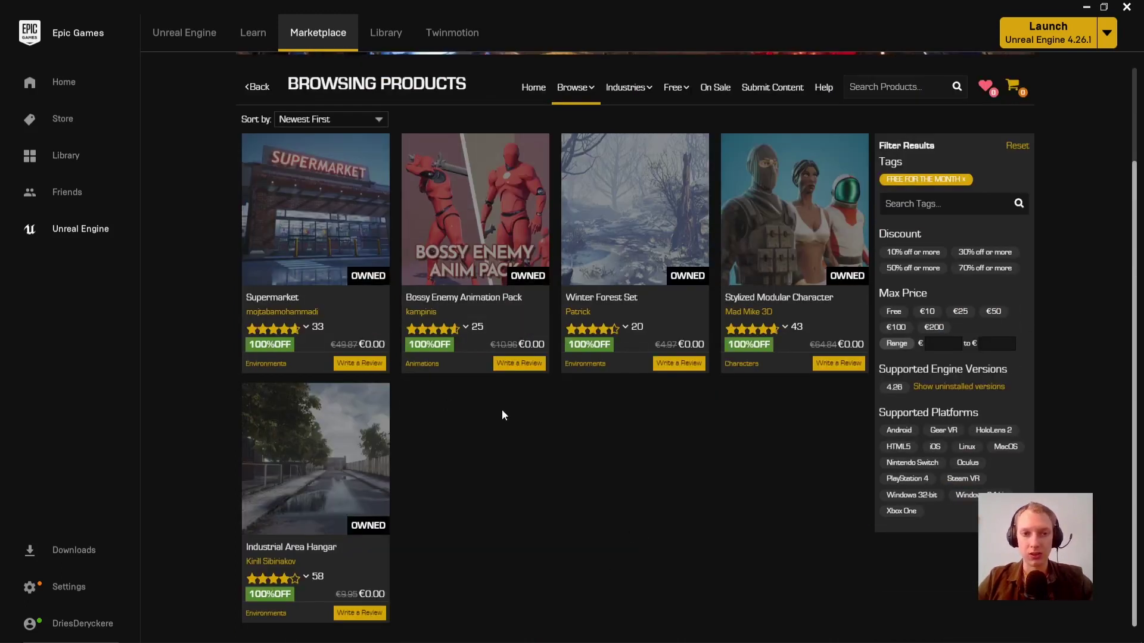
scroll(502, 414, up, 2)
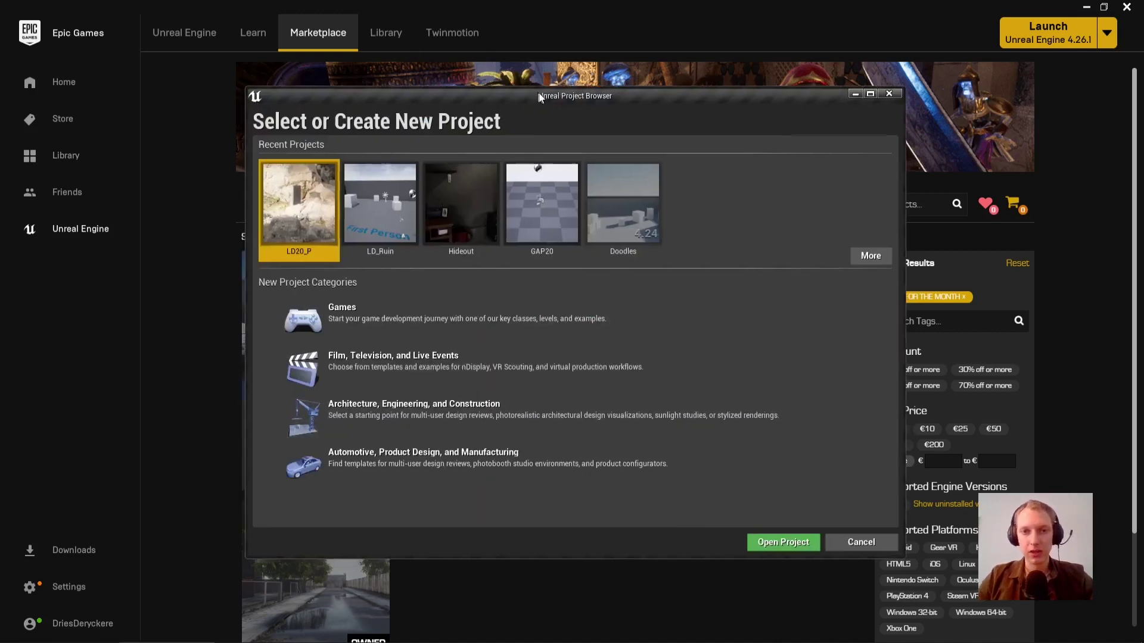
Start a new project in the Games category with the First Person template and proceed to its project settings.
drag(539, 98, 554, 101)
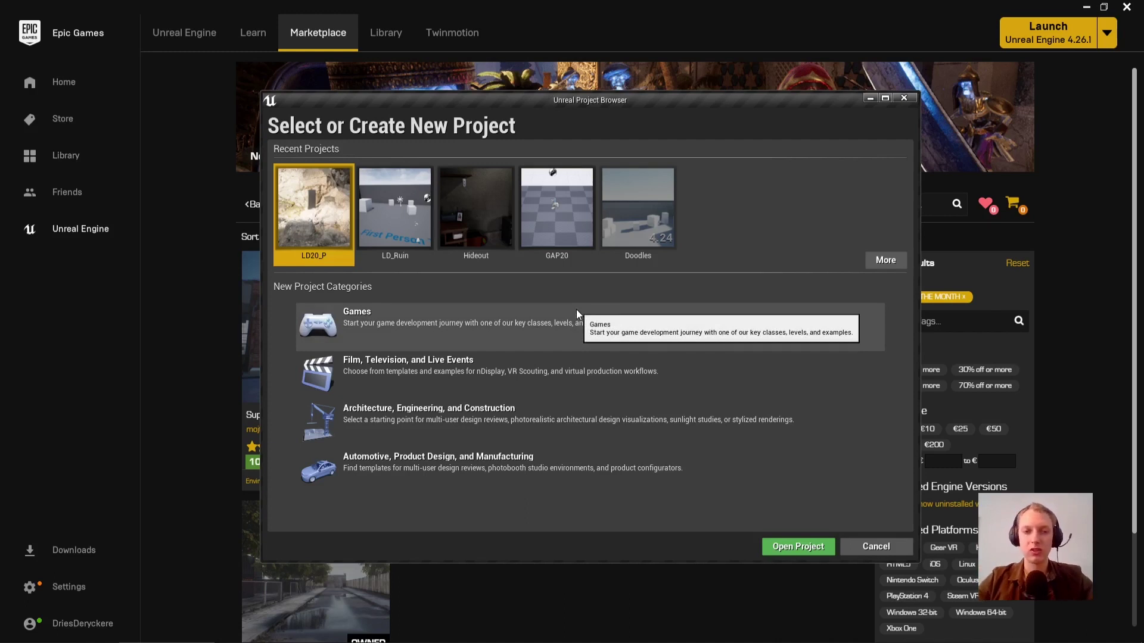
click(498, 322)
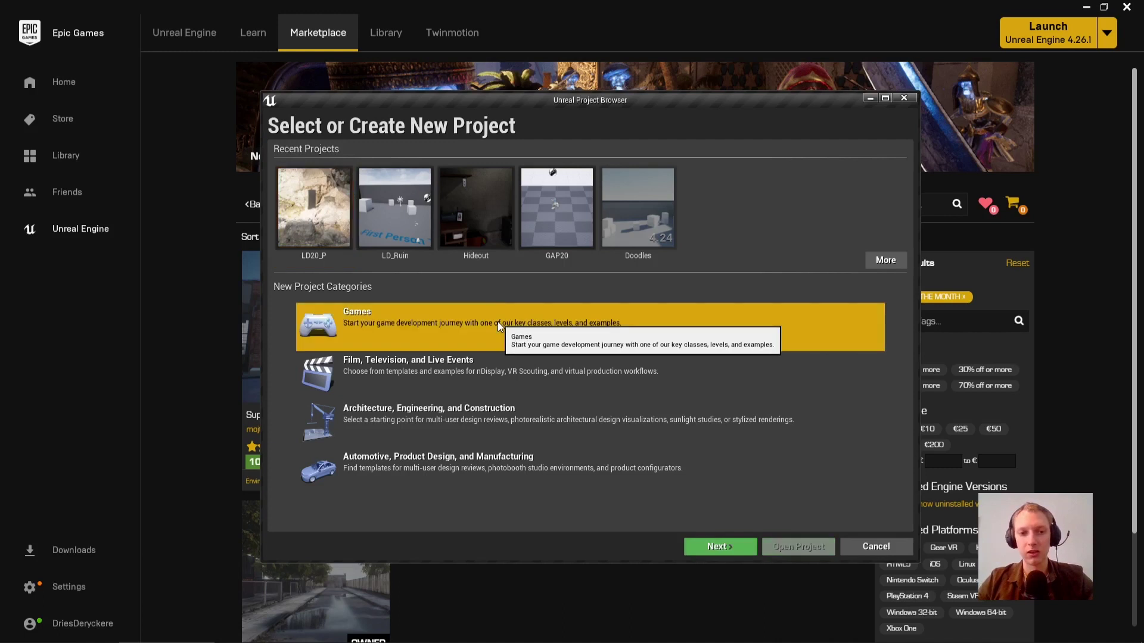
click(714, 547)
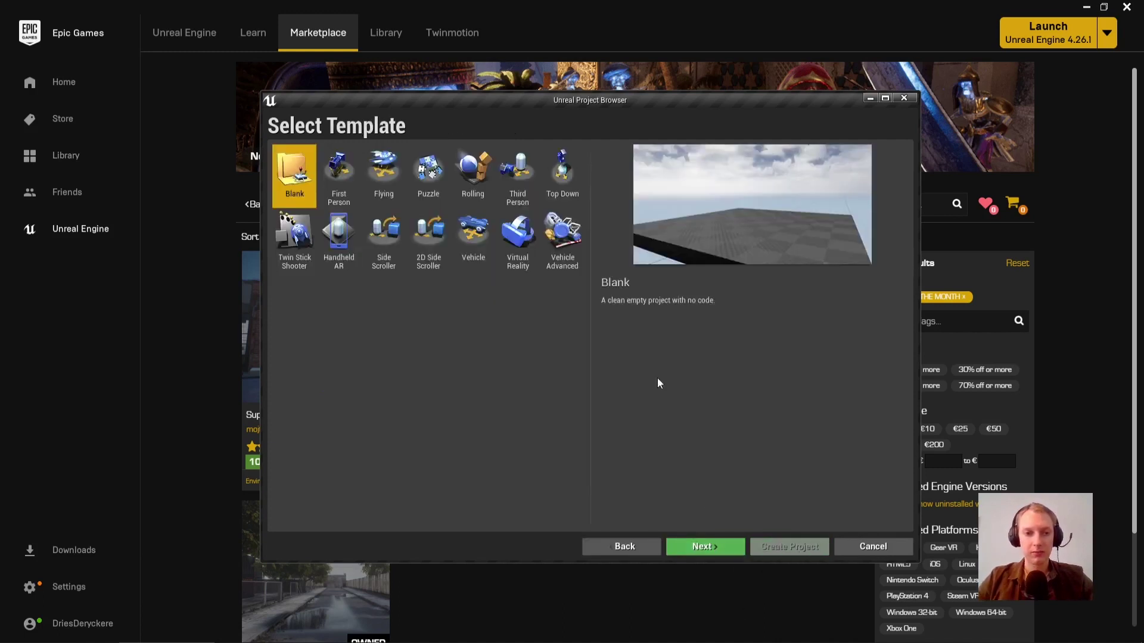
click(326, 169)
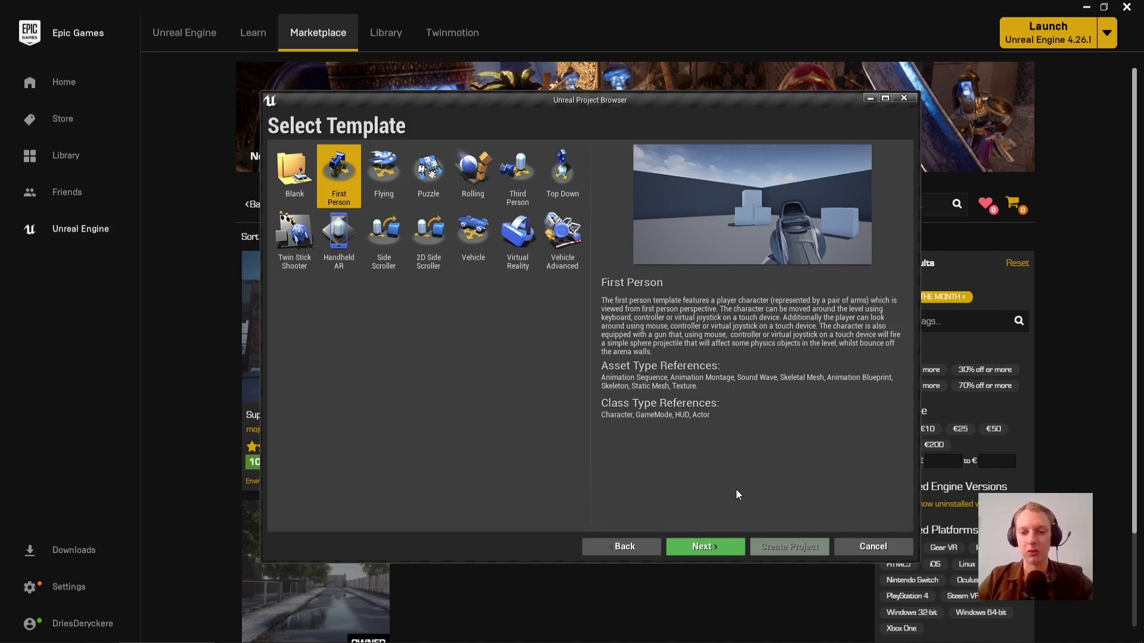
click(714, 548)
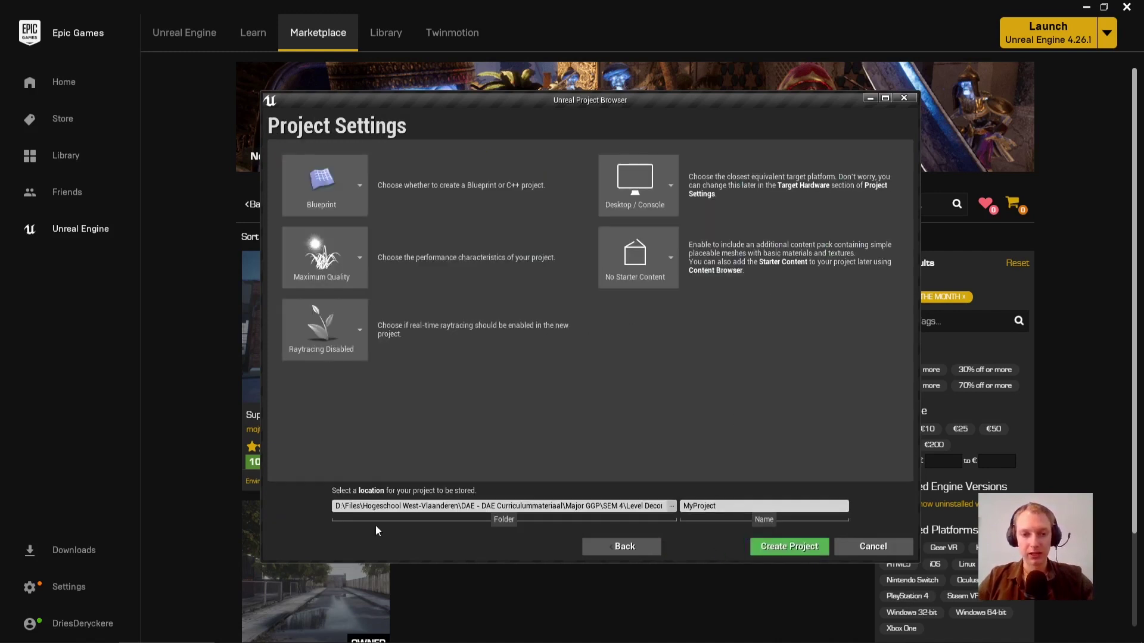
Set the new project's storage location to the Desktop folder.
click(672, 506)
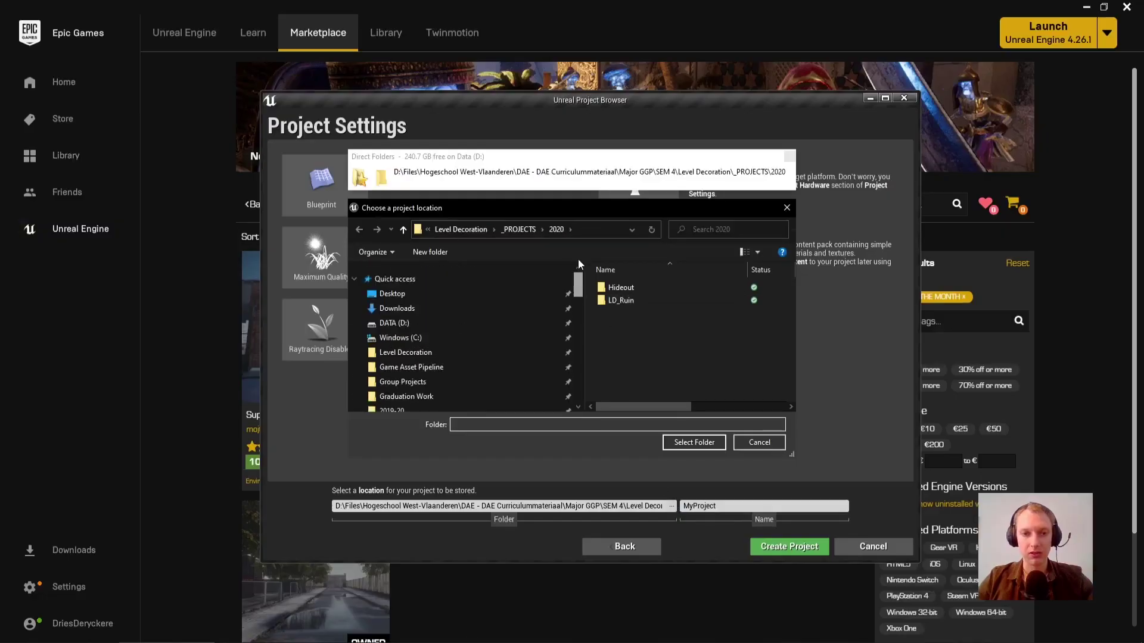
click(431, 292)
click(692, 440)
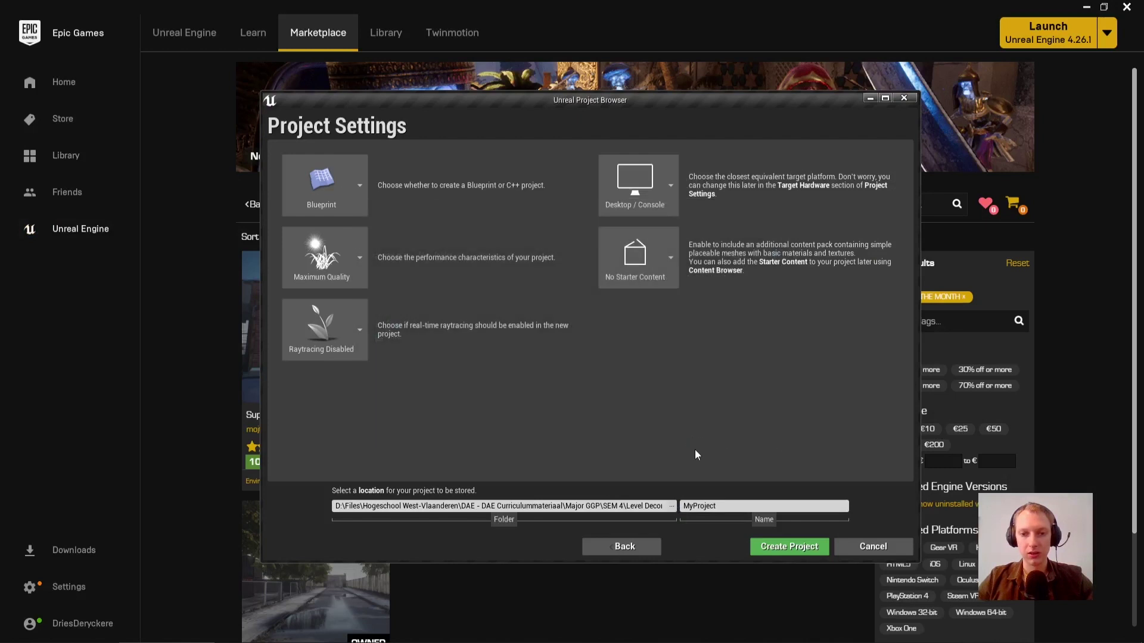
click(673, 507)
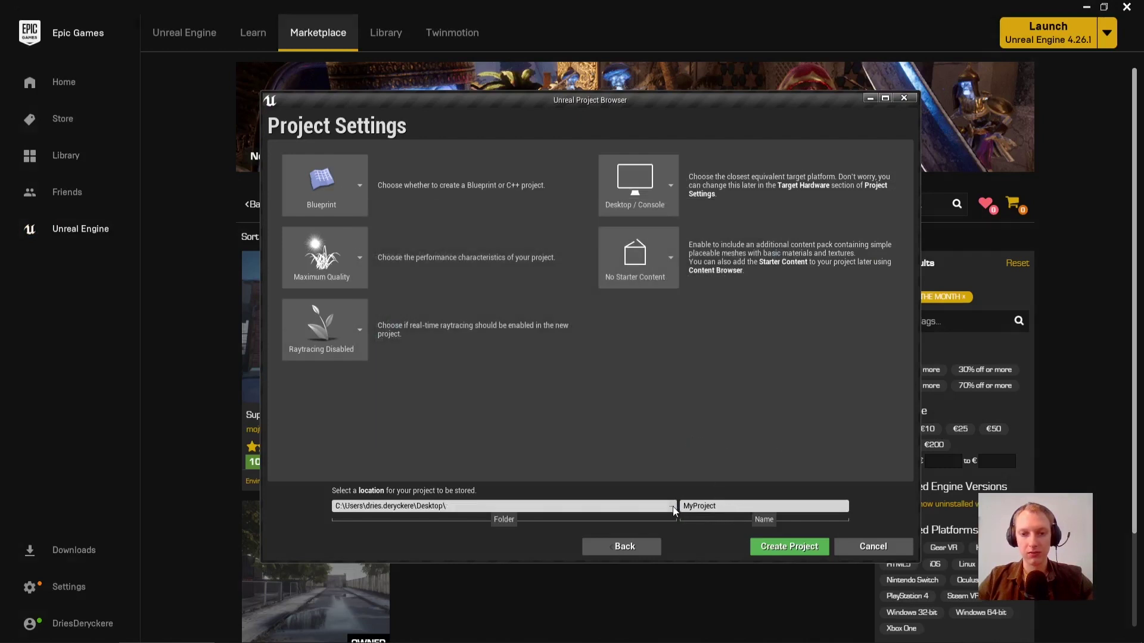
click(760, 445)
Name the project Example, keep the No Starter Content option, and create the project.
double_click(696, 505)
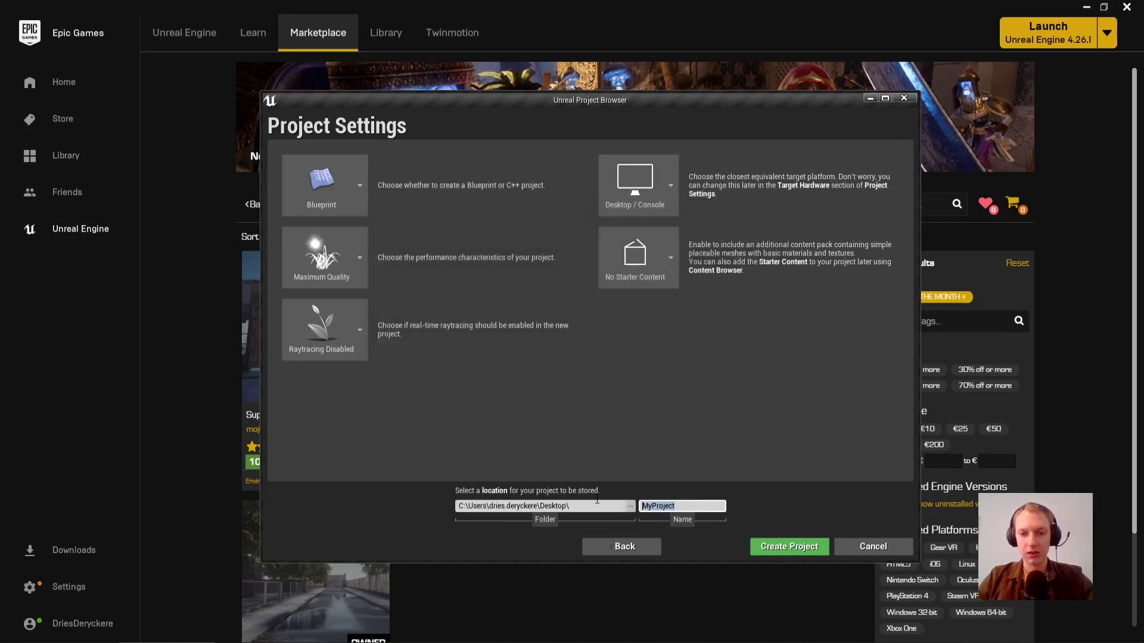
text(Example)
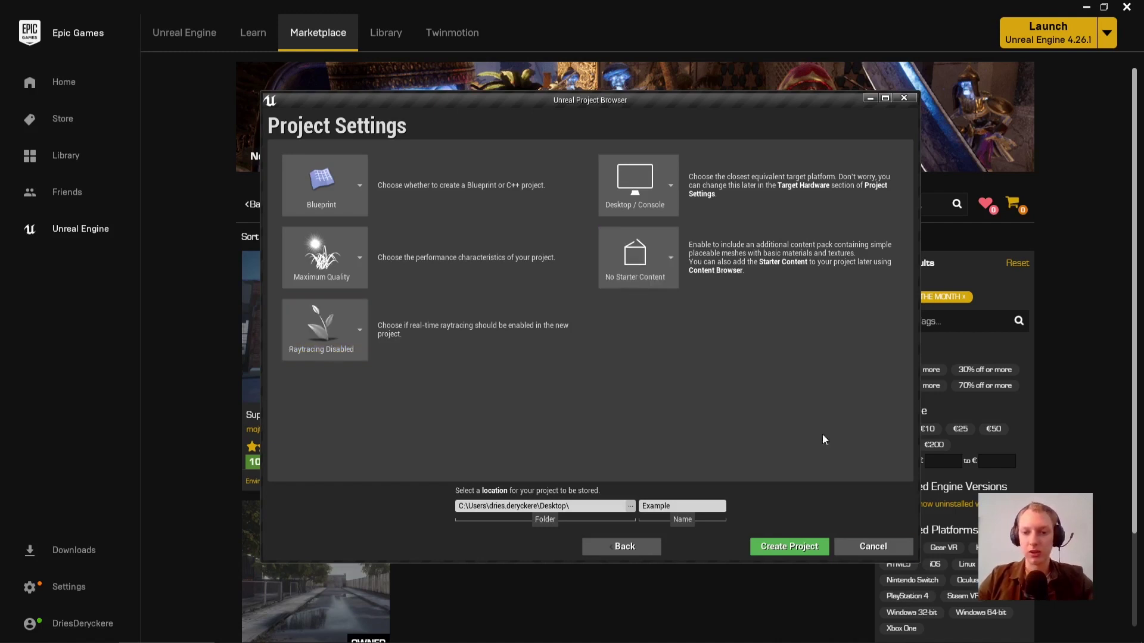
click(653, 260)
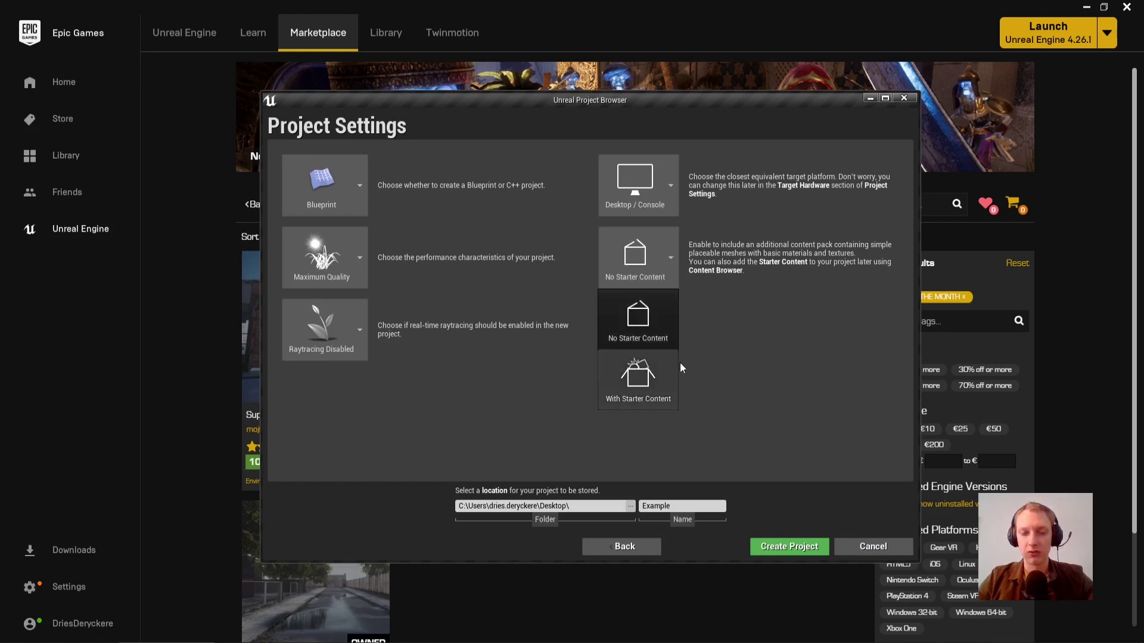
click(670, 237)
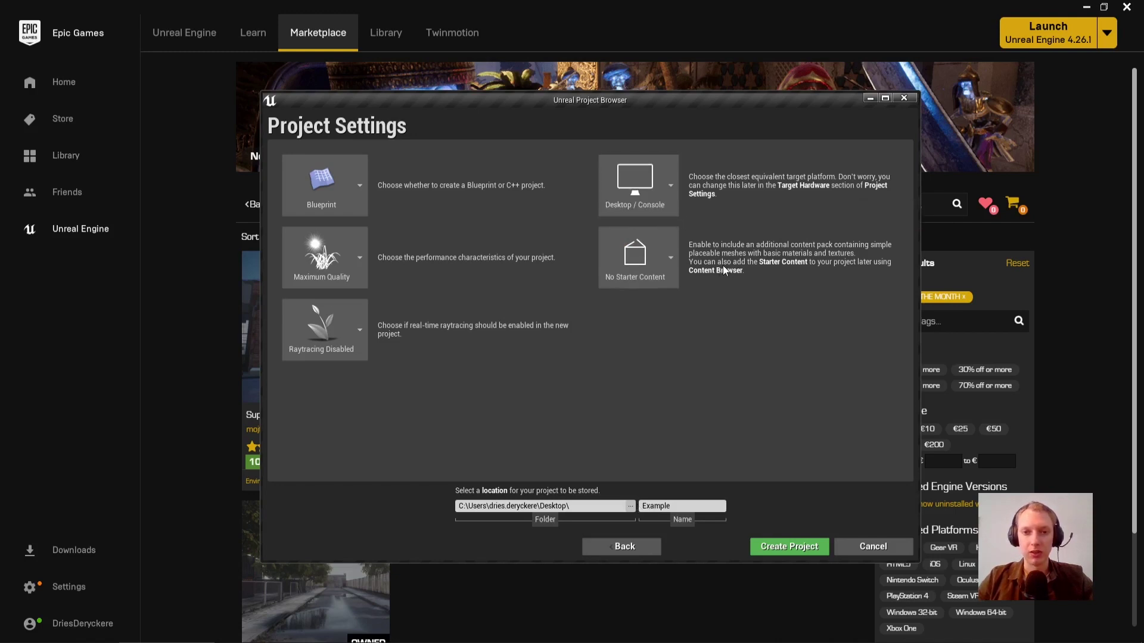
click(785, 547)
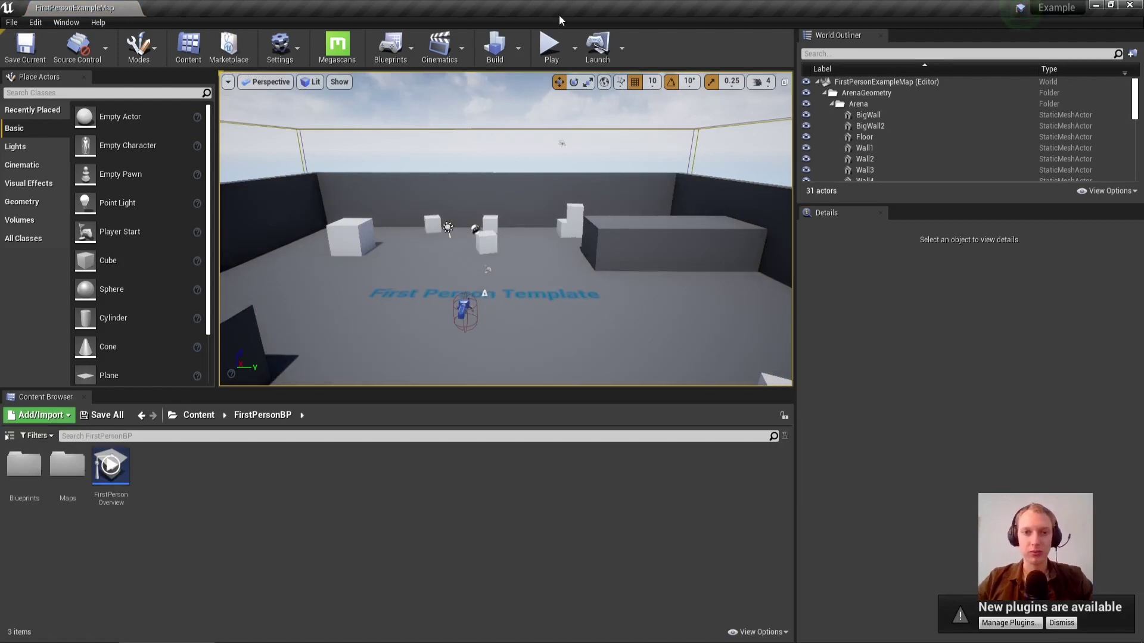
Run the level briefly in the viewport, stop it, and mute the system sound.
key(alt+p)
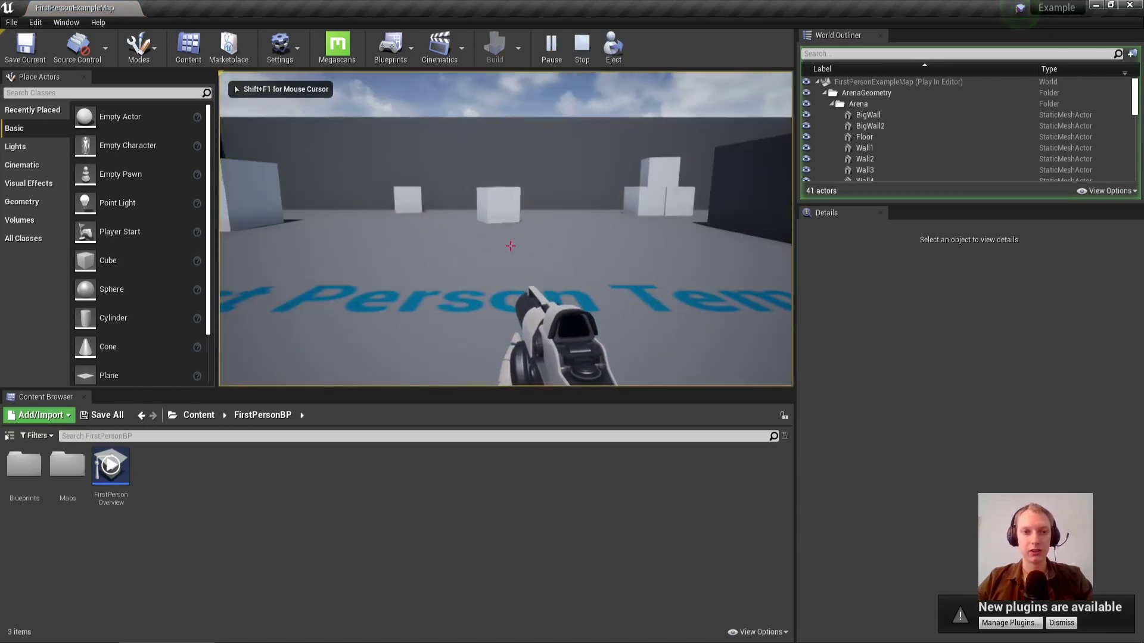
key(Escape)
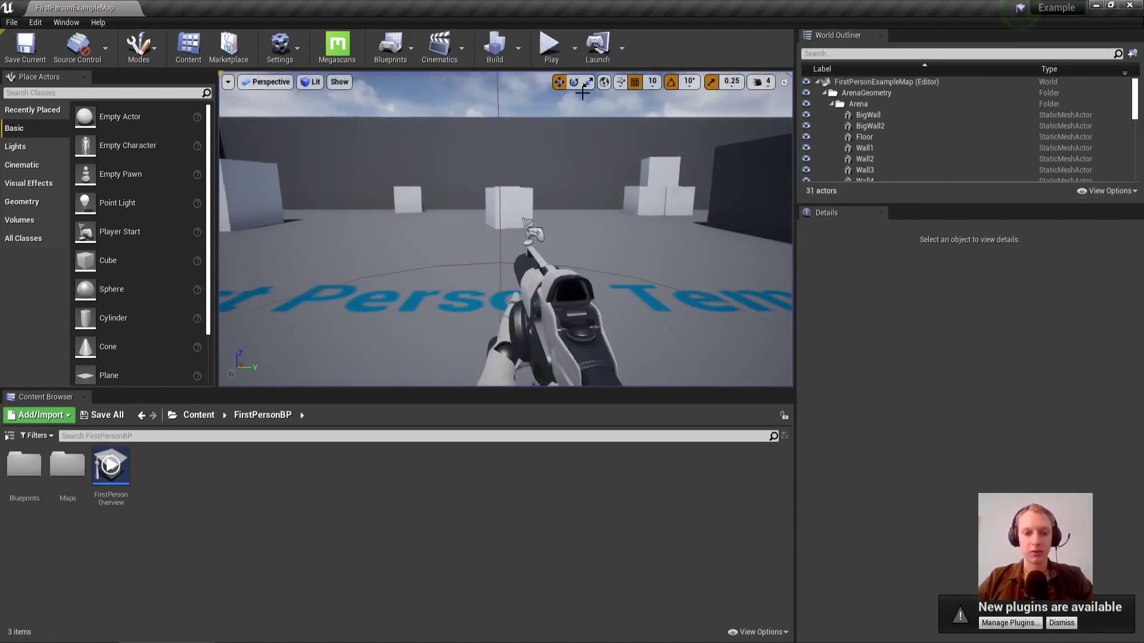
key(XF86AudioMute)
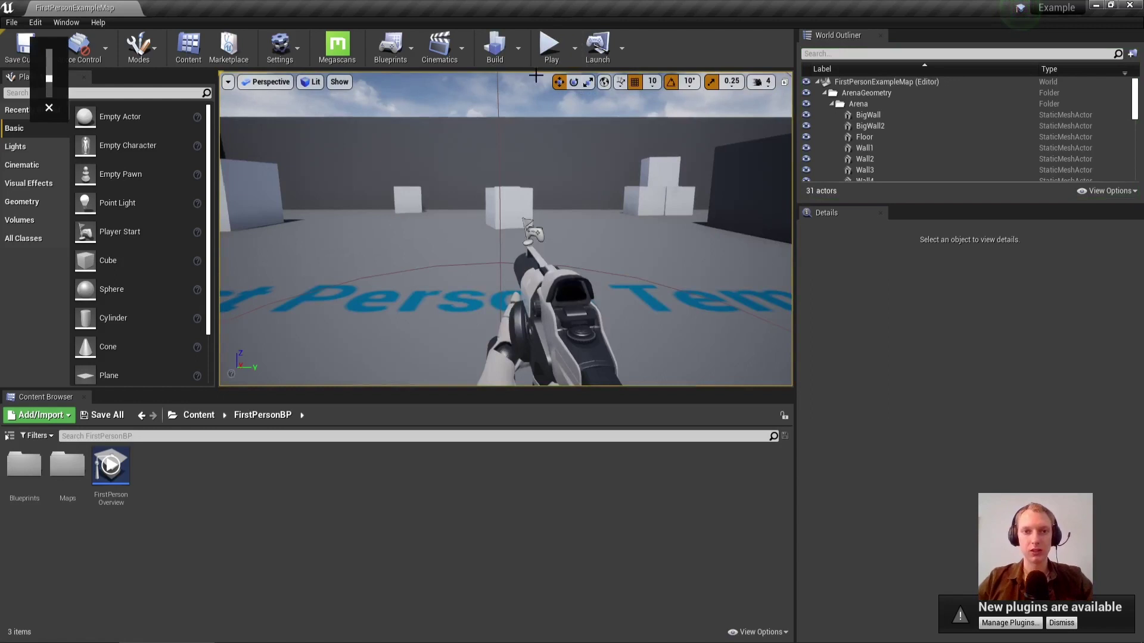
Play-test the First Person level by walking around and firing the gun, and end the play session.
click(550, 51)
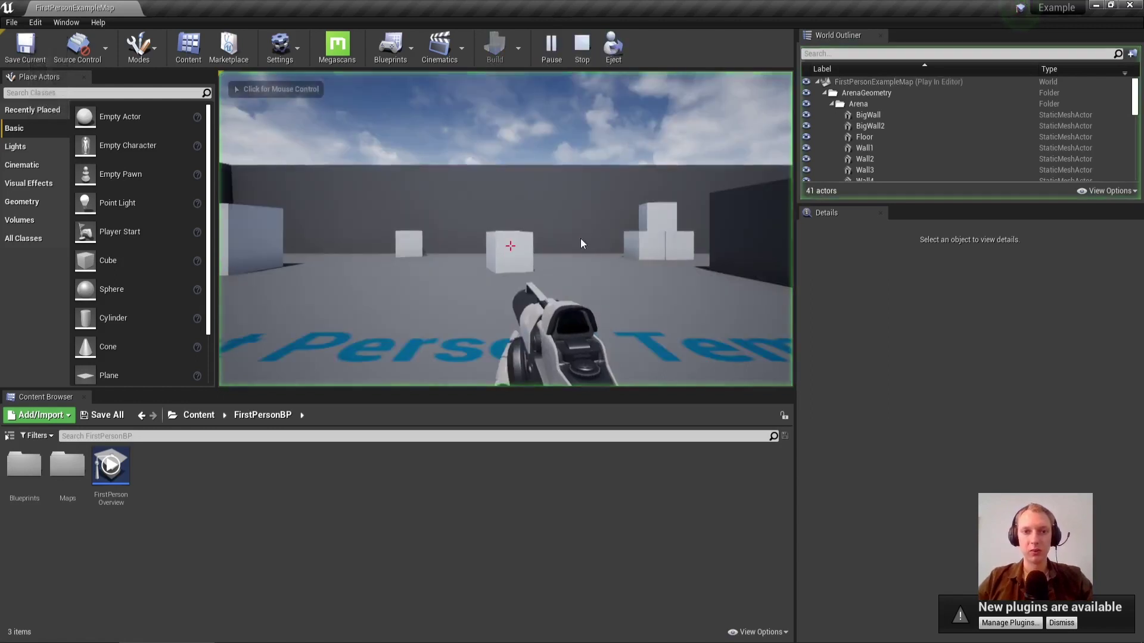
key(w)
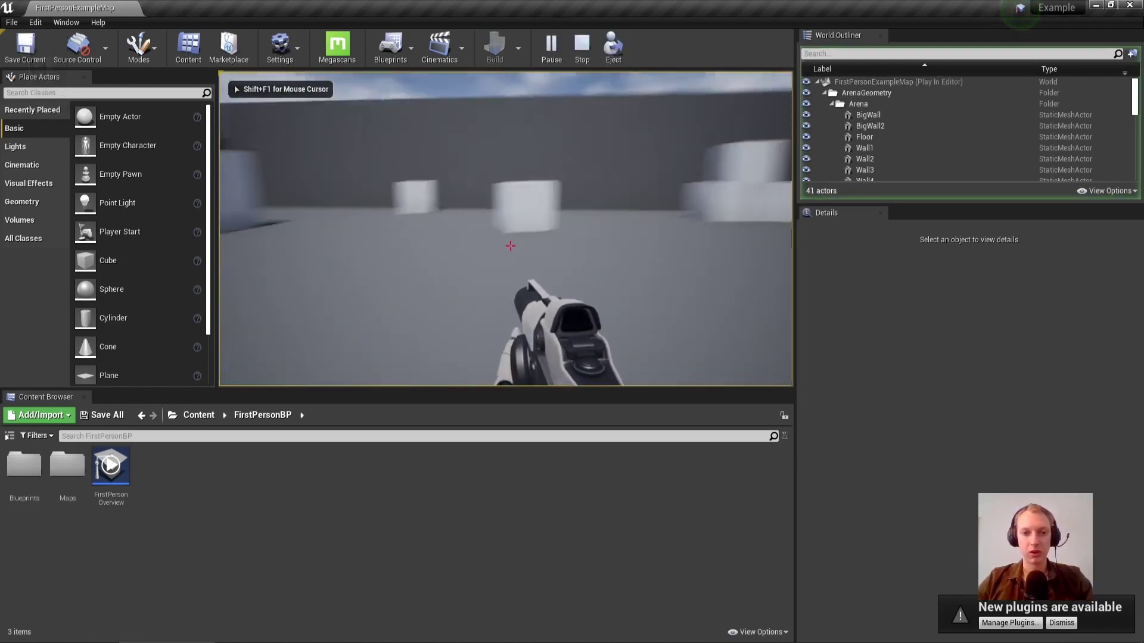
click(511, 246)
click(510, 246)
click(510, 246)
key(w)
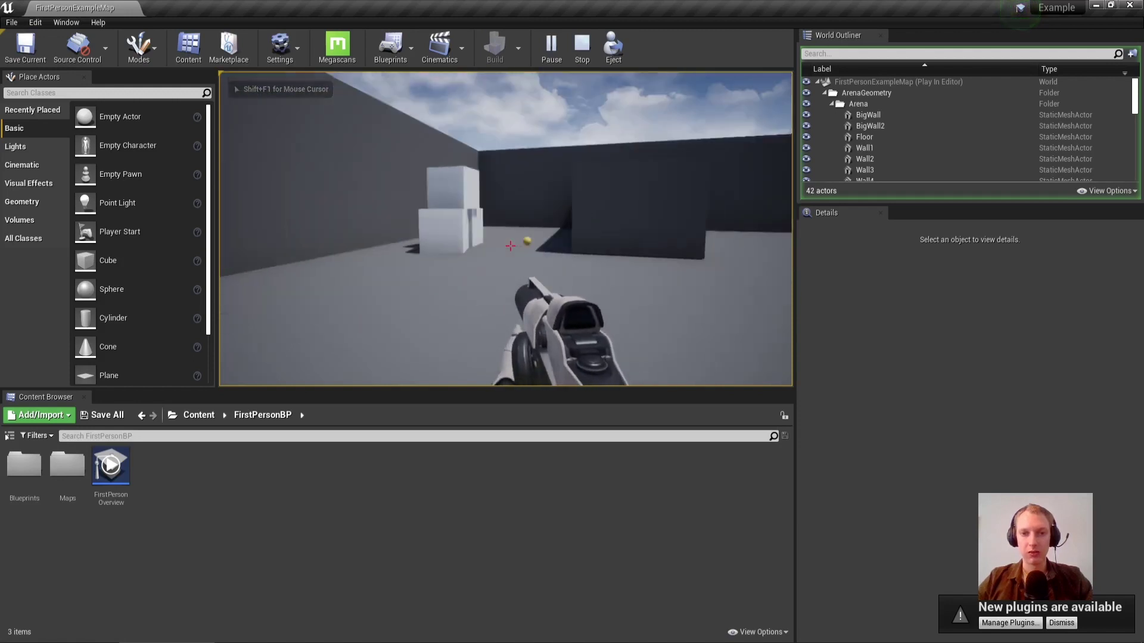
click(511, 246)
click(511, 246)
key(Escape)
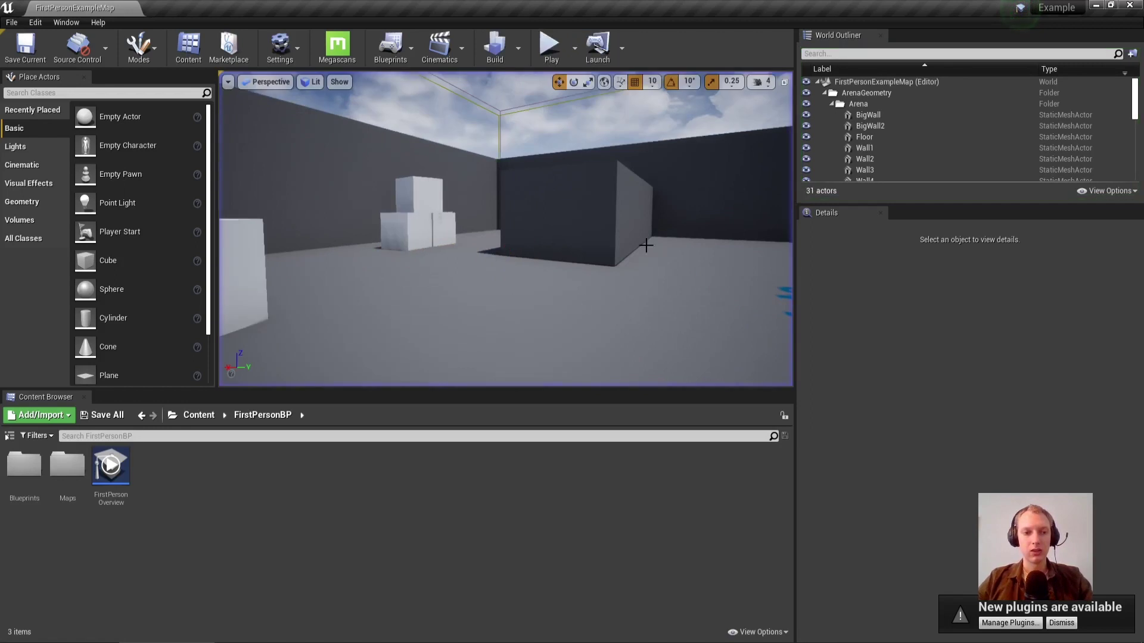
Open the FirstPersonCharacter blueprint from the Blueprints folder and maximize its editor window.
double_click(29, 474)
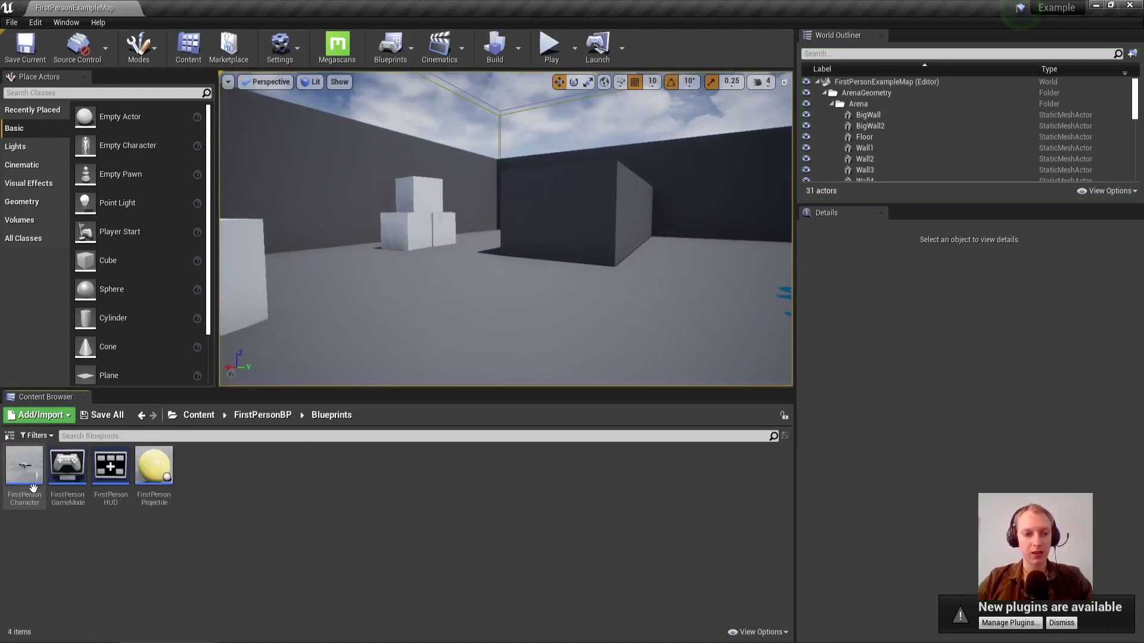
double_click(25, 474)
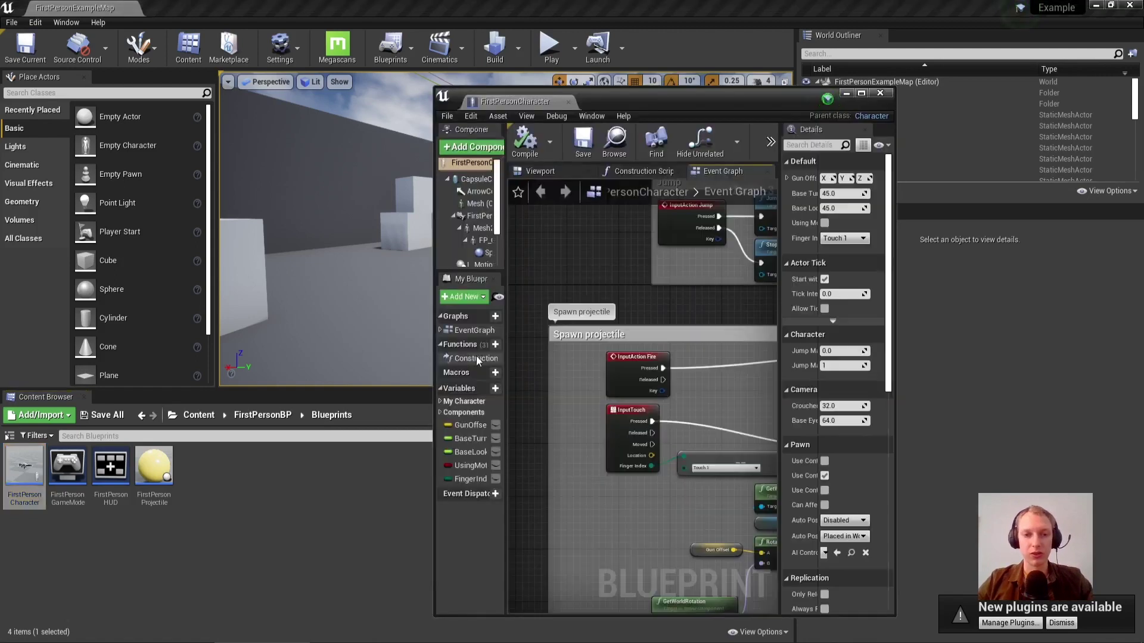
click(858, 93)
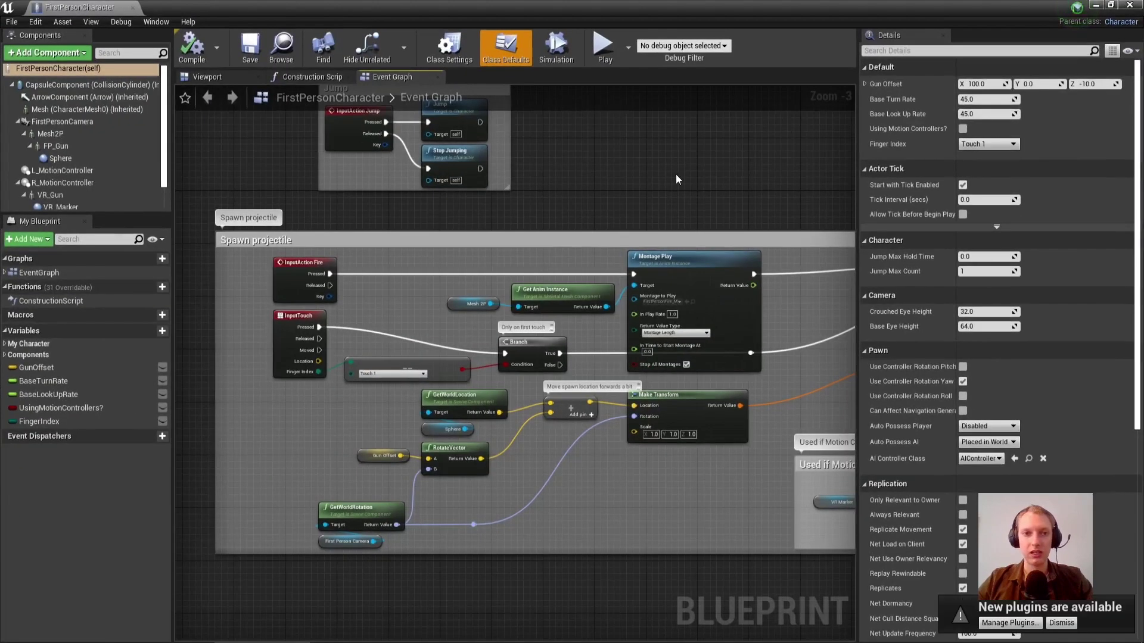
Examine the character's camera, arms and gun components in the blueprint's 3D viewport.
click(205, 77)
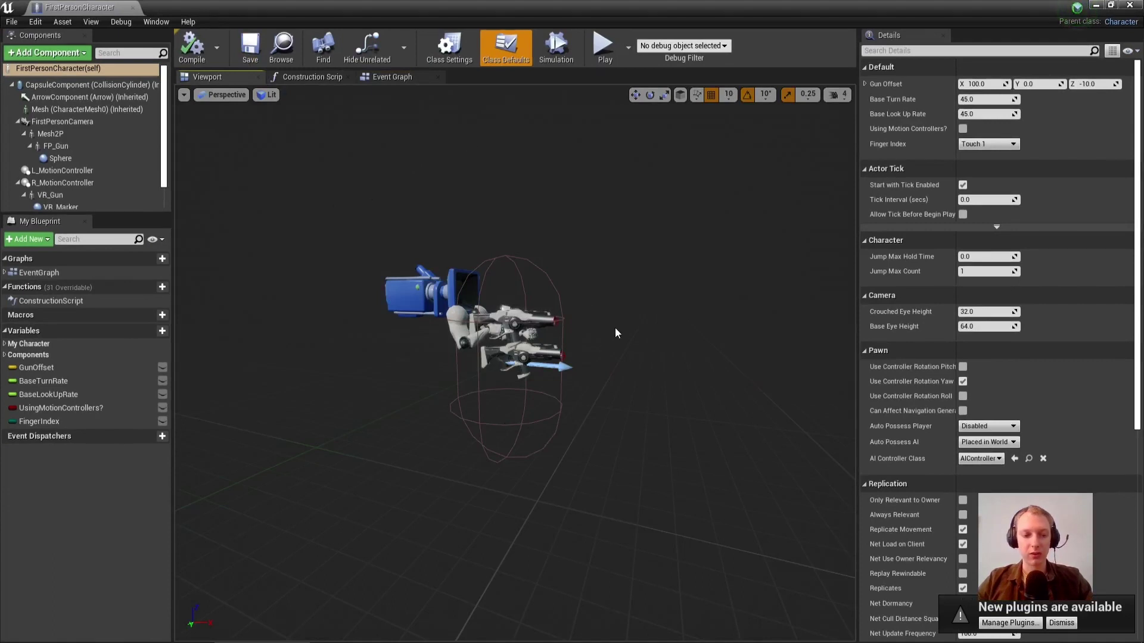
mouse_move(637, 313)
mouse_down()
mouse_move(602, 334)
mouse_move(626, 322)
mouse_up()
right_drag(676, 272, 595, 358)
mouse_move(666, 262)
mouse_down()
mouse_move(666, 238)
mouse_move(665, 277)
mouse_up()
right_drag(666, 277, 638, 275)
drag(672, 262, 674, 251)
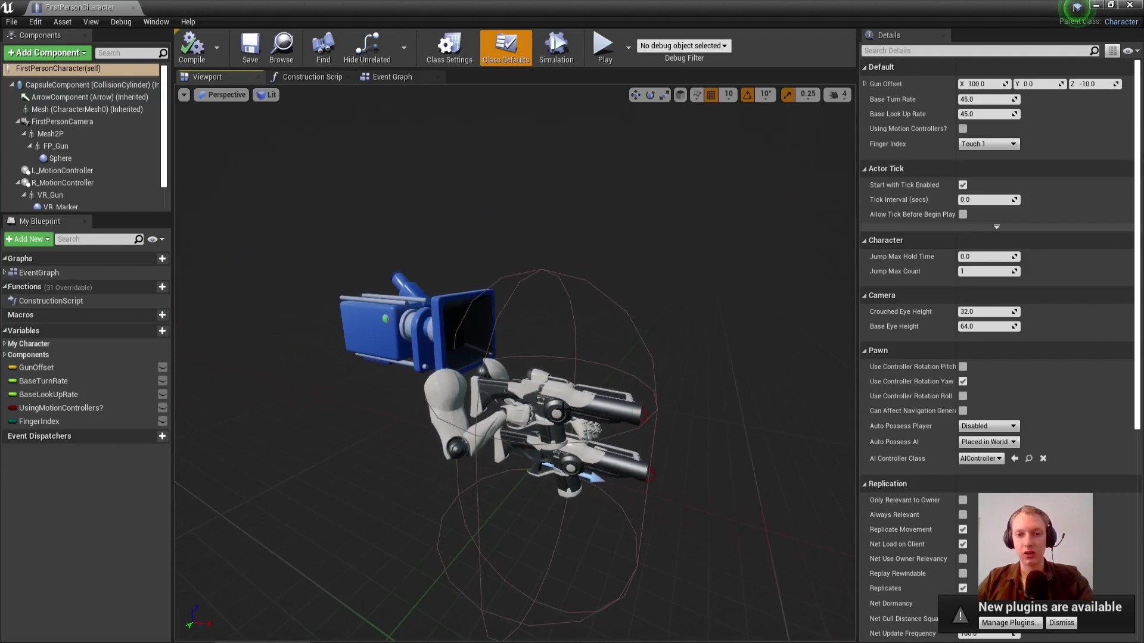
Delete the FP_Gun and VR_Gun components from the character.
click(563, 406)
key(Delete)
click(563, 424)
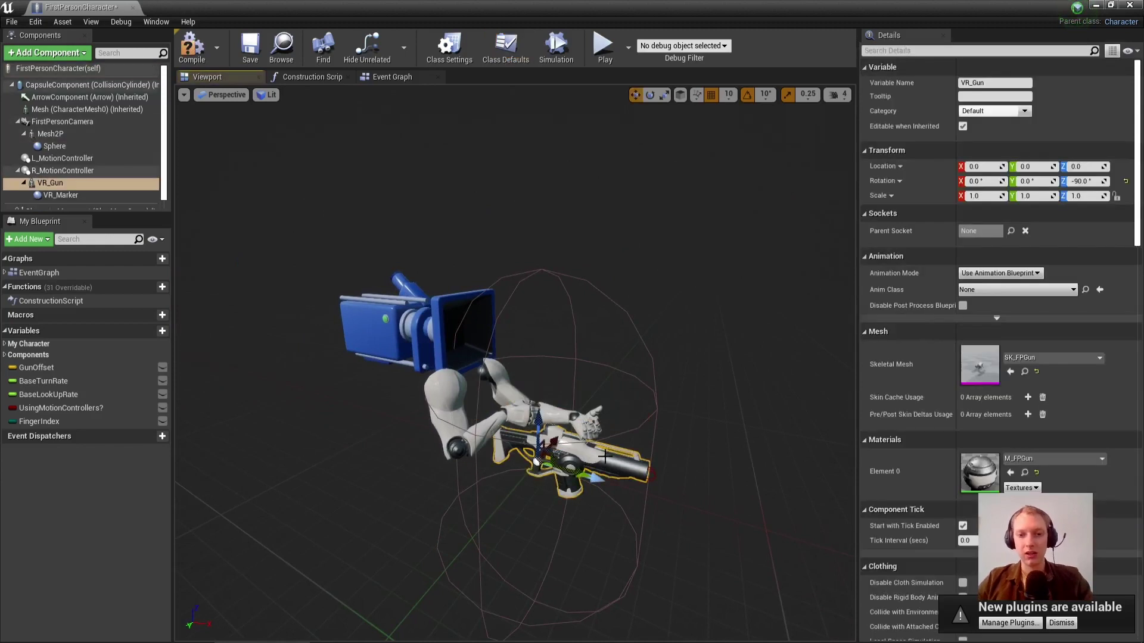
key(Delete)
Delete the Mesh2P arms, the VR_Marker and the Sphere component, and compile the blueprint.
click(556, 419)
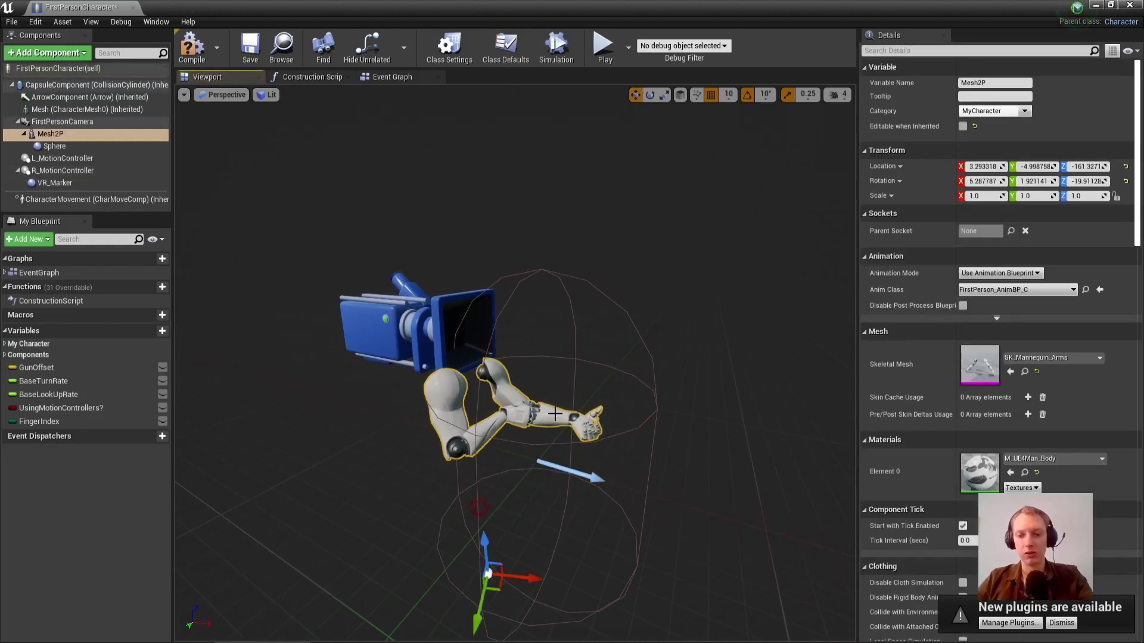
key(Delete)
click(487, 515)
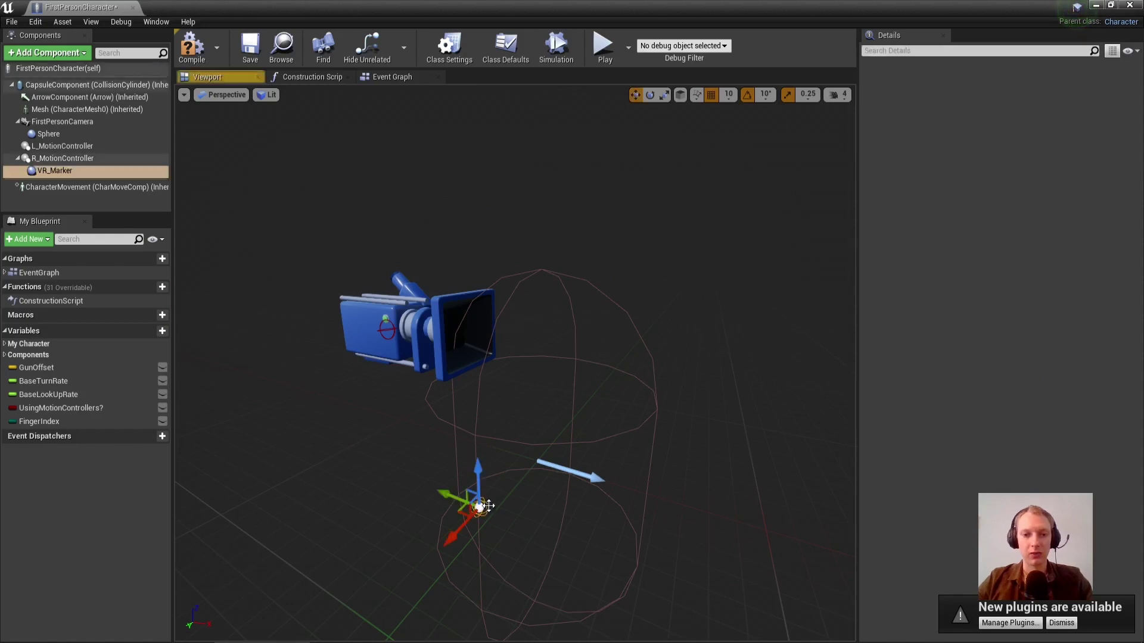
key(Delete)
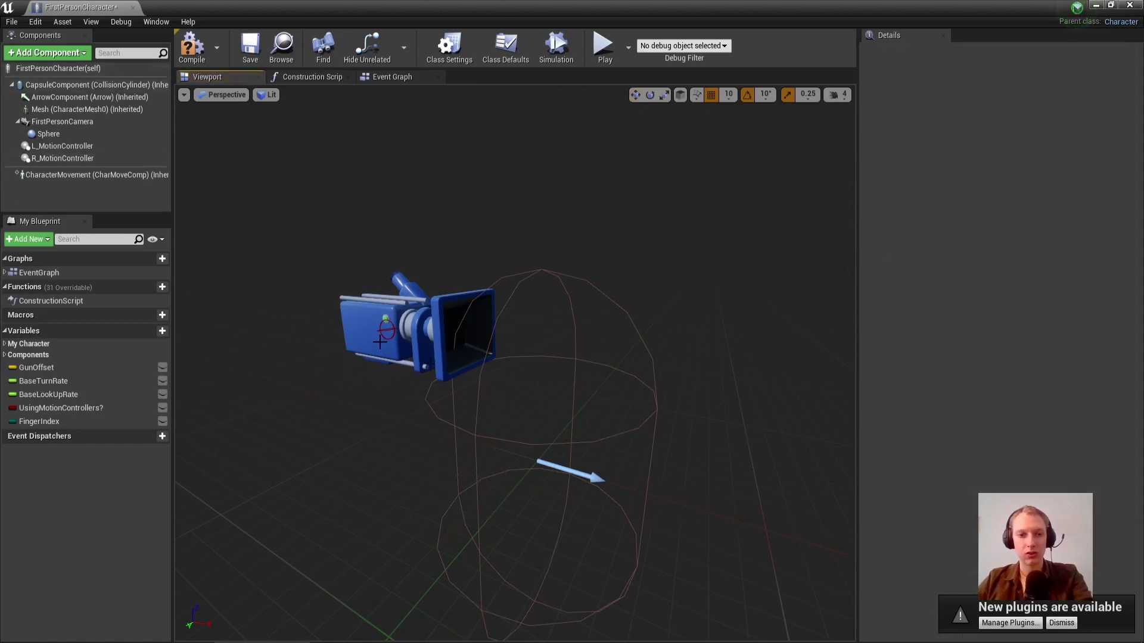
click(380, 329)
key(Delete)
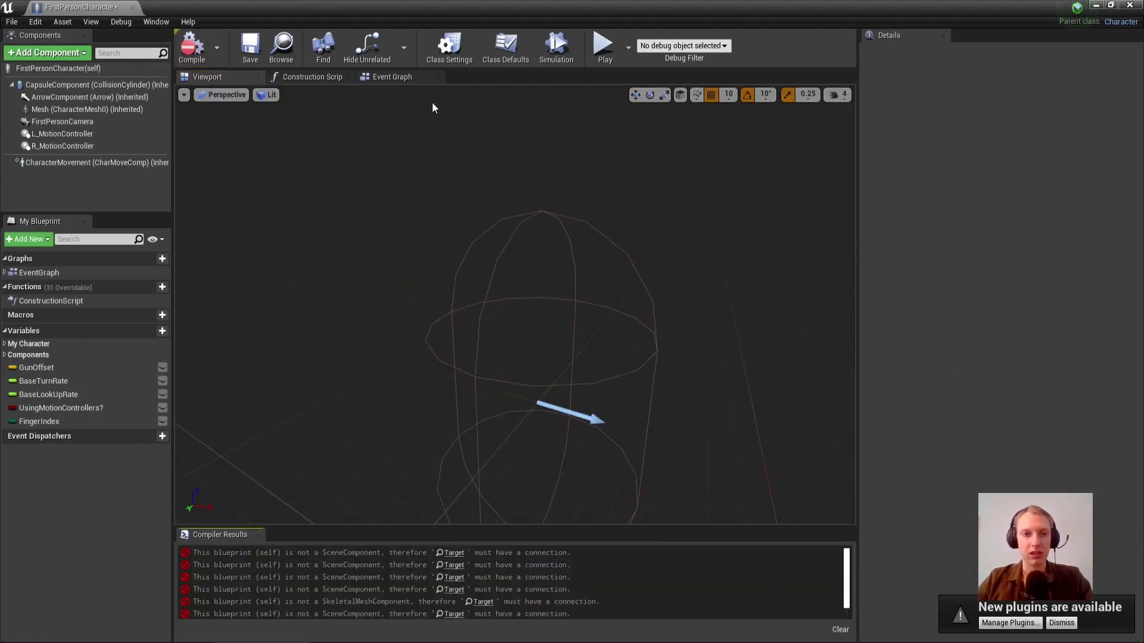
Delete the faulty Get Anim Instance and GetWorldLocation nodes from the Event Graph's Spawn projectile section.
click(394, 89)
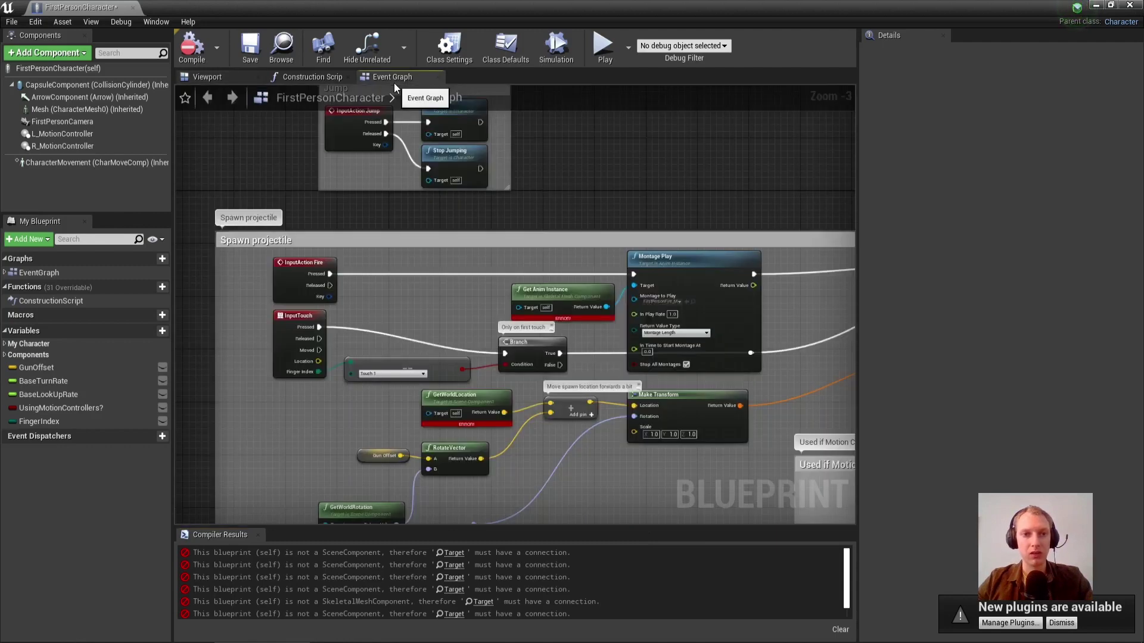
click(575, 296)
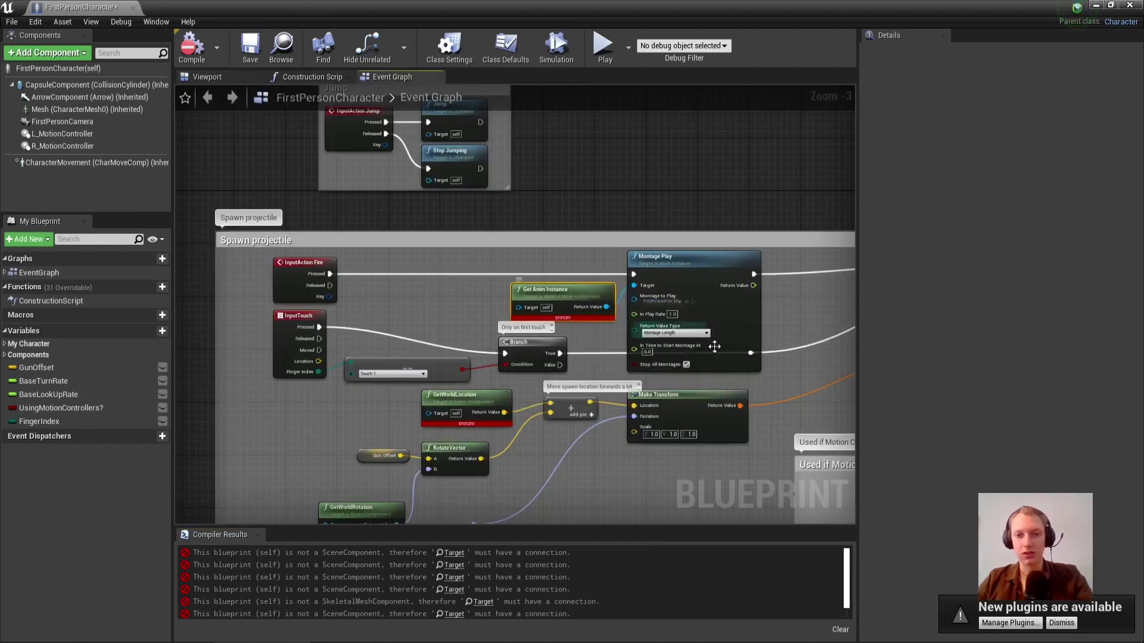
key(Delete)
click(465, 405)
key(Delete)
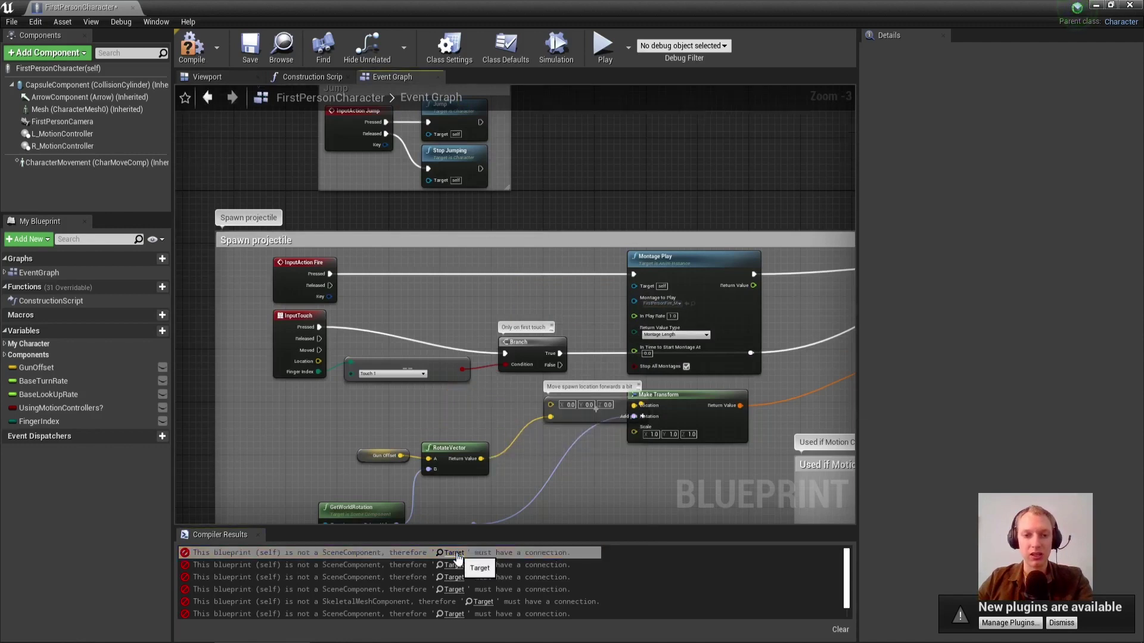
Locate the nodes behind the other Target compiler errors and delete them, including both Set Hidden in Game nodes.
click(465, 554)
click(454, 565)
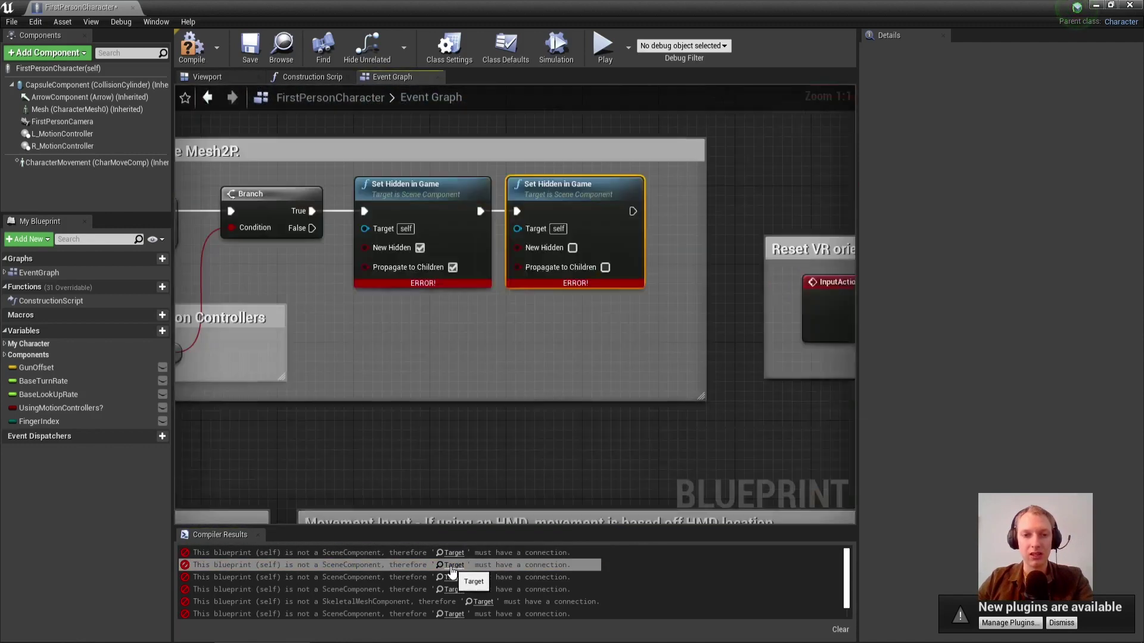
click(455, 578)
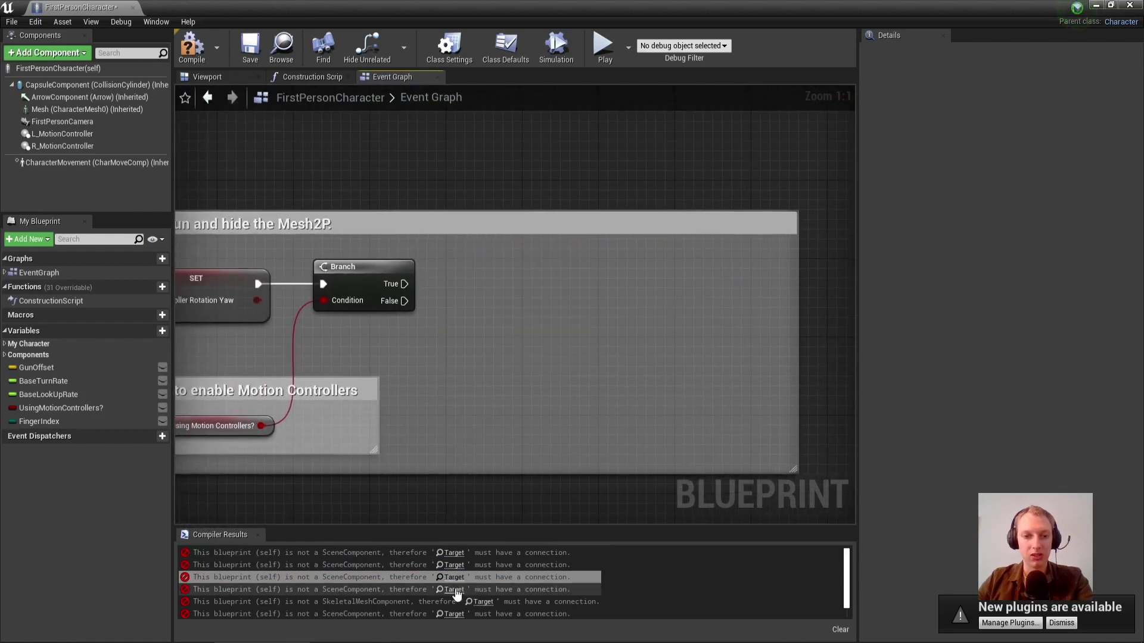
click(455, 590)
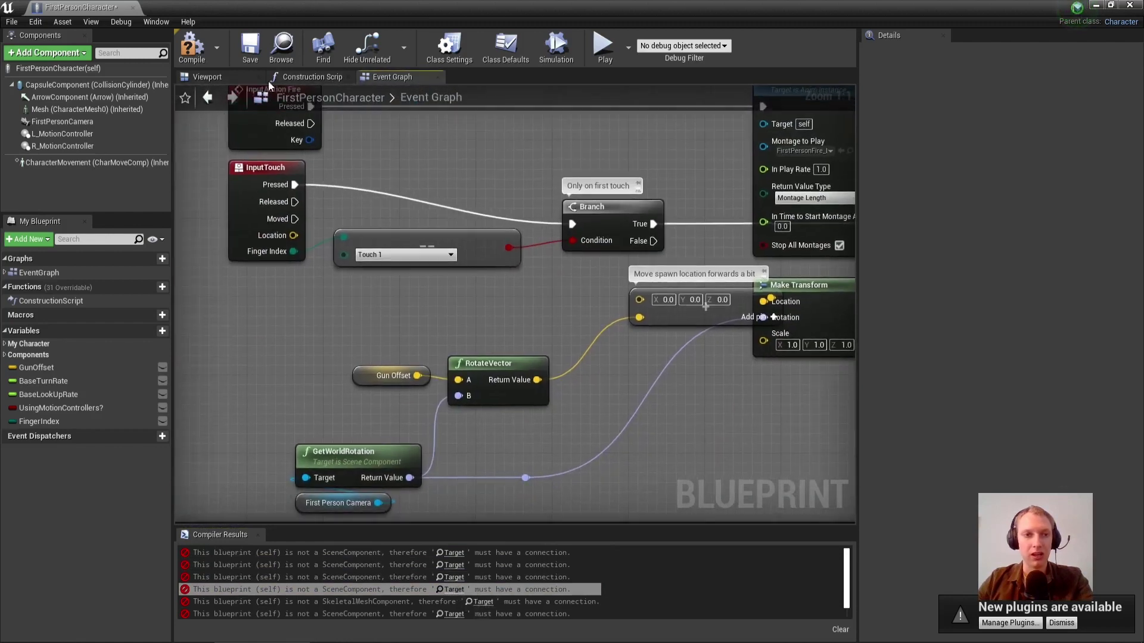
Recompile the blueprint and delete the flagged Montage Play node and the faulty node in the Construction Script.
click(192, 49)
click(448, 553)
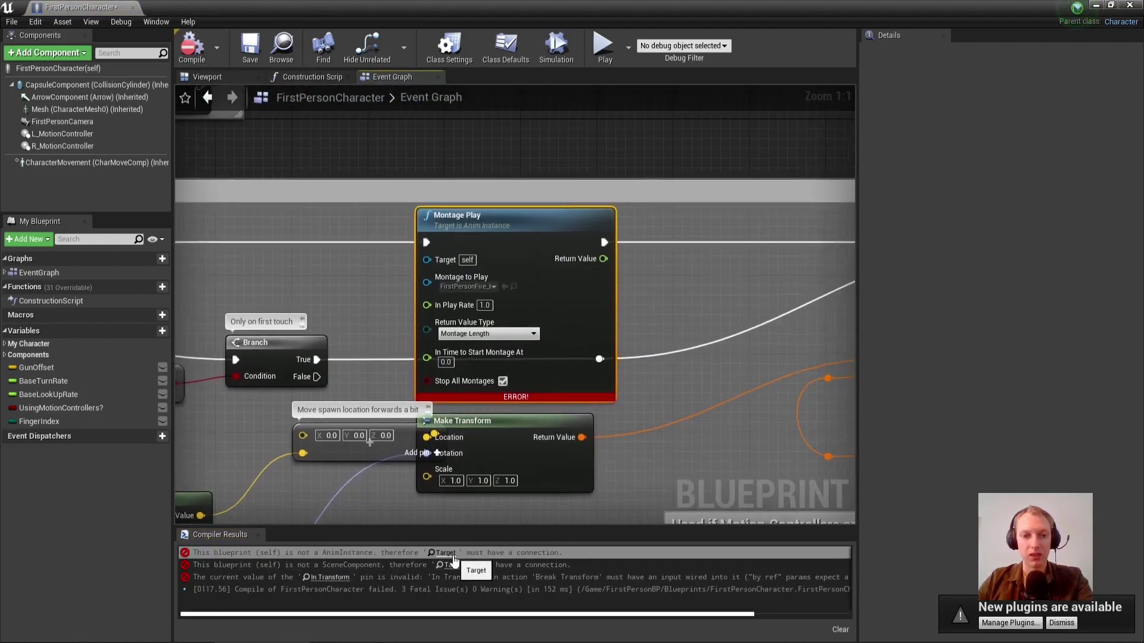
click(453, 563)
key(Delete)
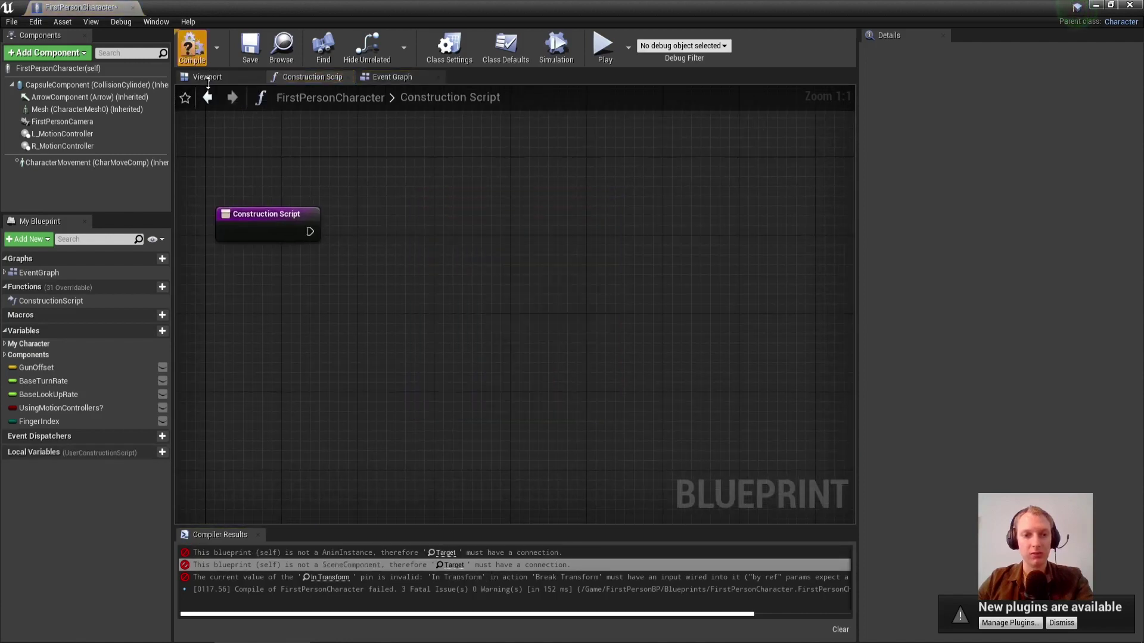
Recompile, delete the Break Transform node flagged for its In Transform pin, and compile the blueprint again.
click(192, 49)
click(326, 553)
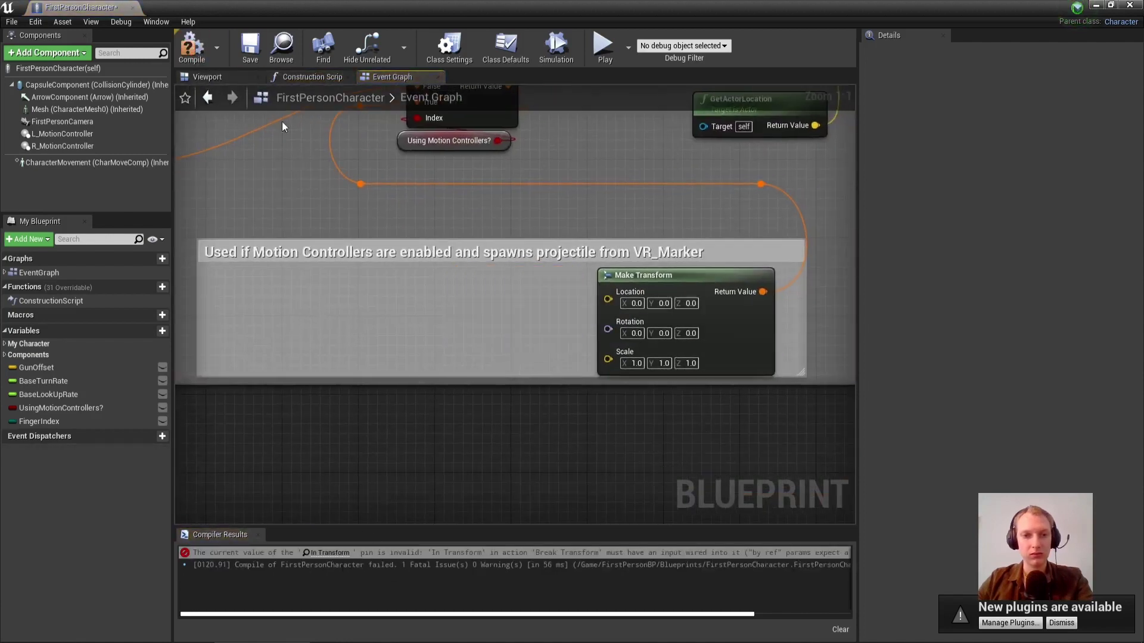
click(192, 49)
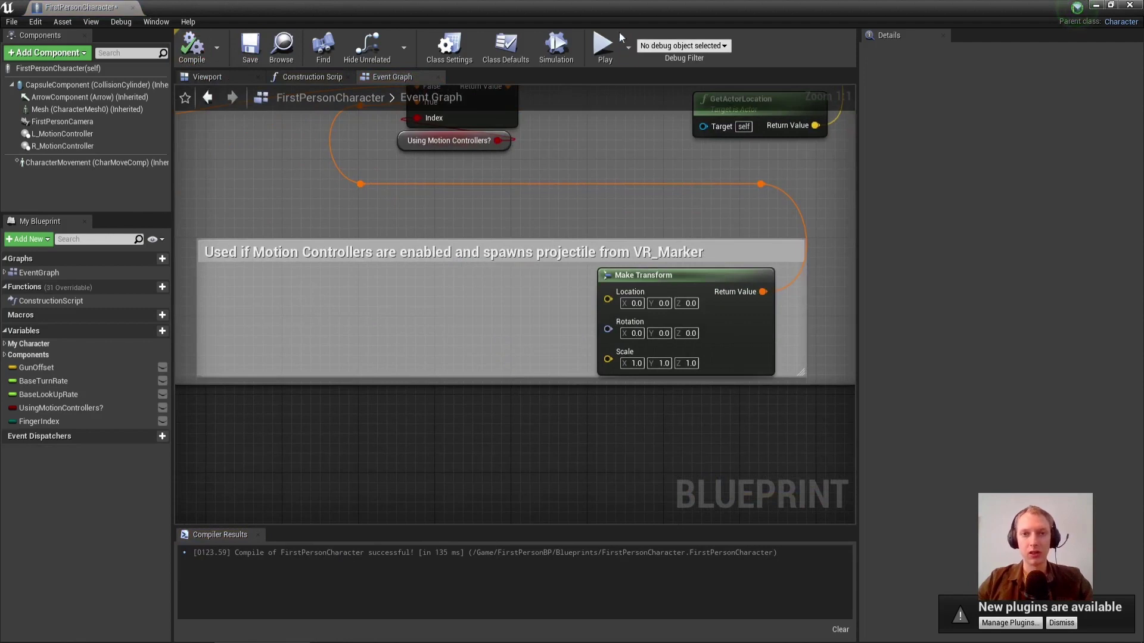
Play-test the level by walking around and jumping to check the character without gun and arms, and stop the session.
click(603, 45)
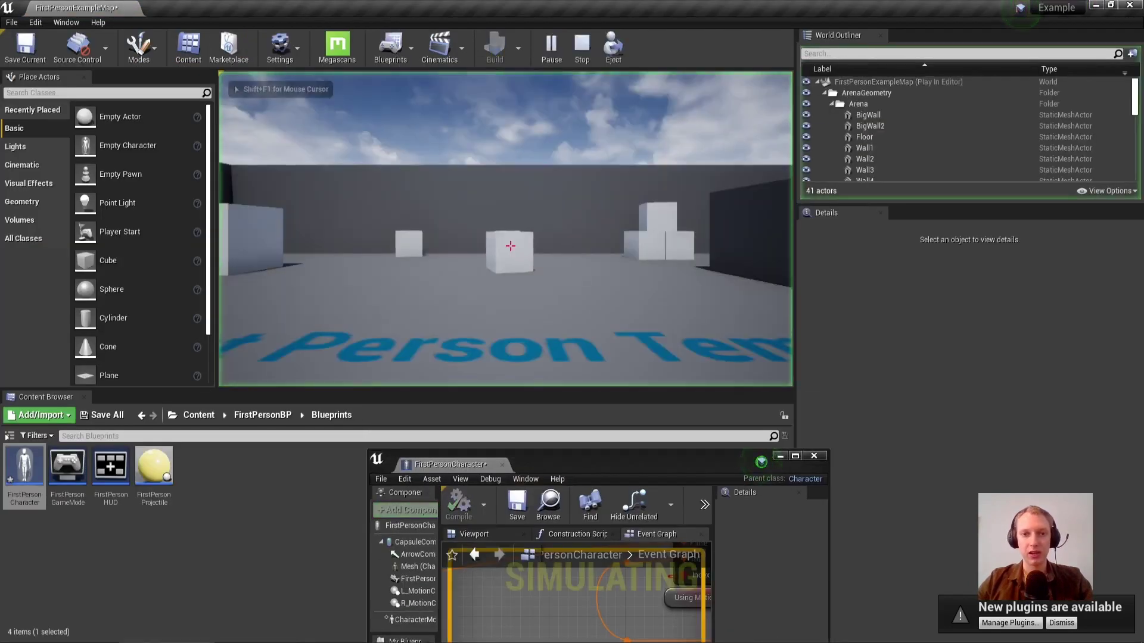
key(a)
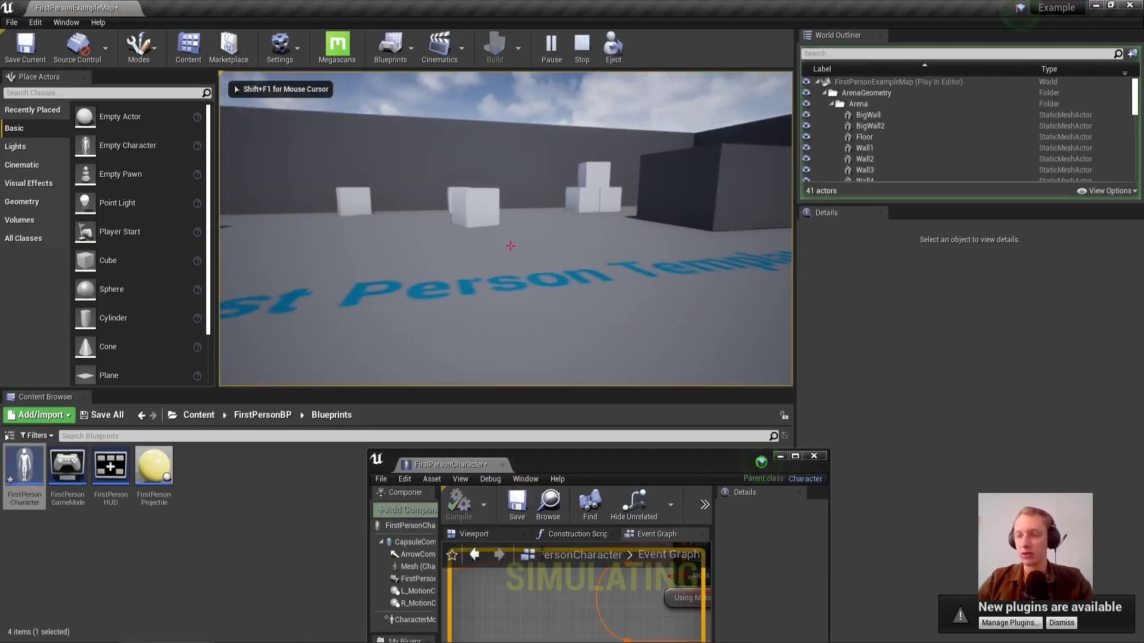
key(w)
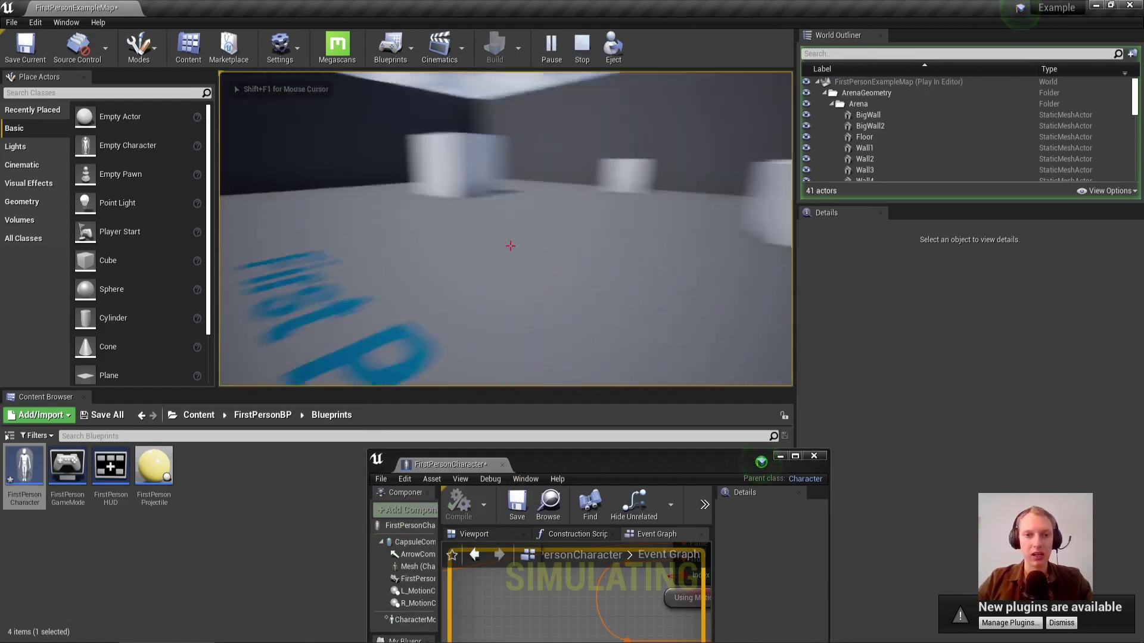
key(a)
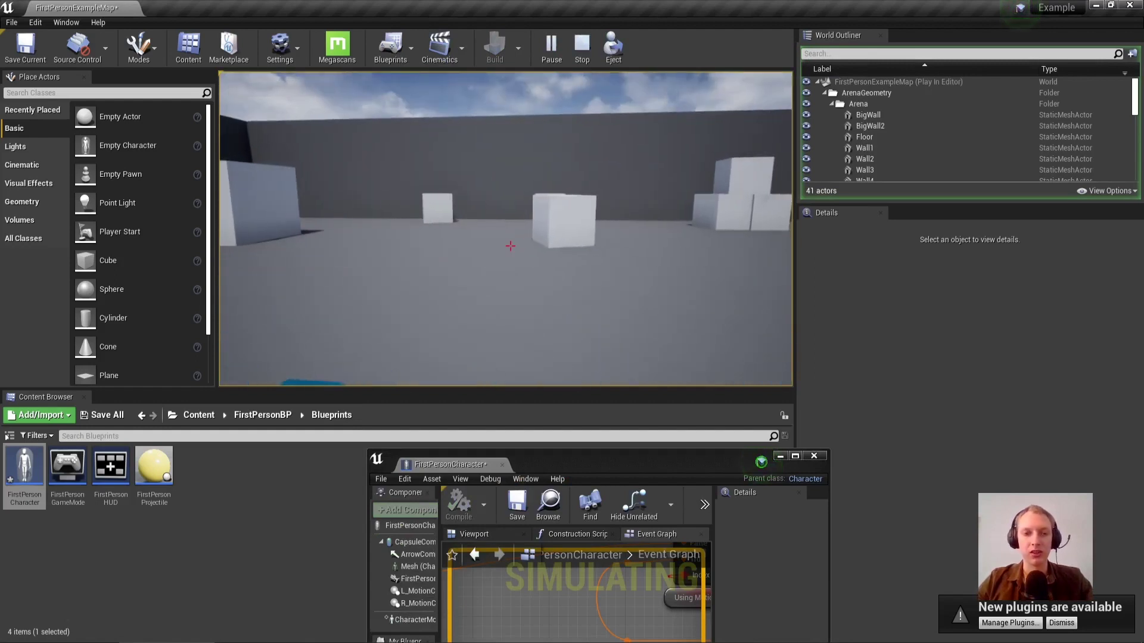
key(space)
key(w)
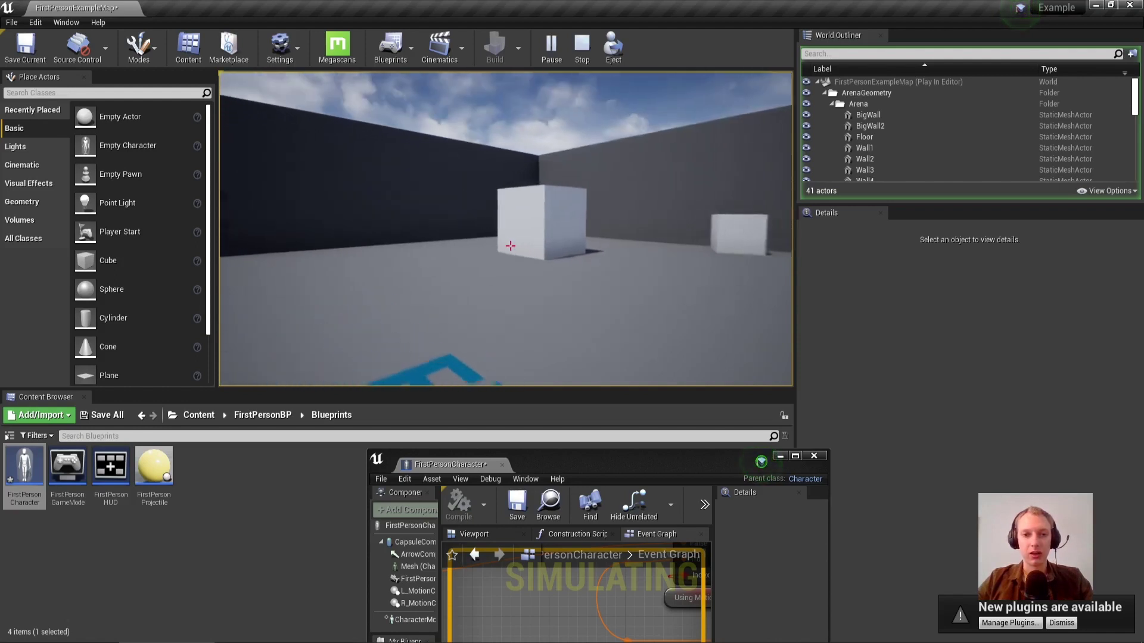
key(w)
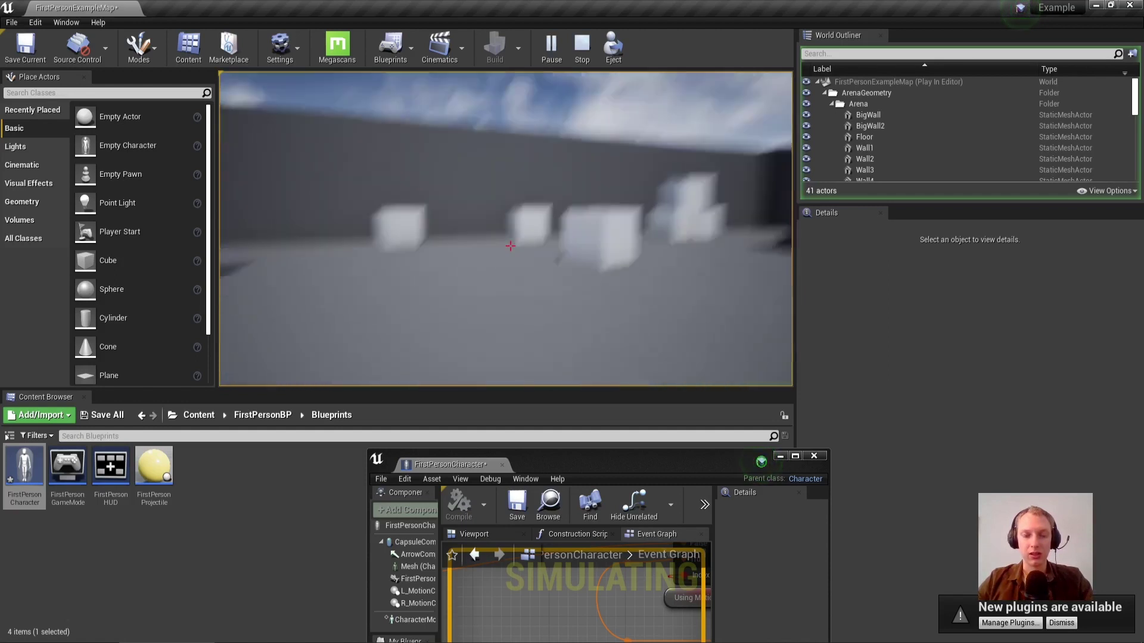
key(Escape)
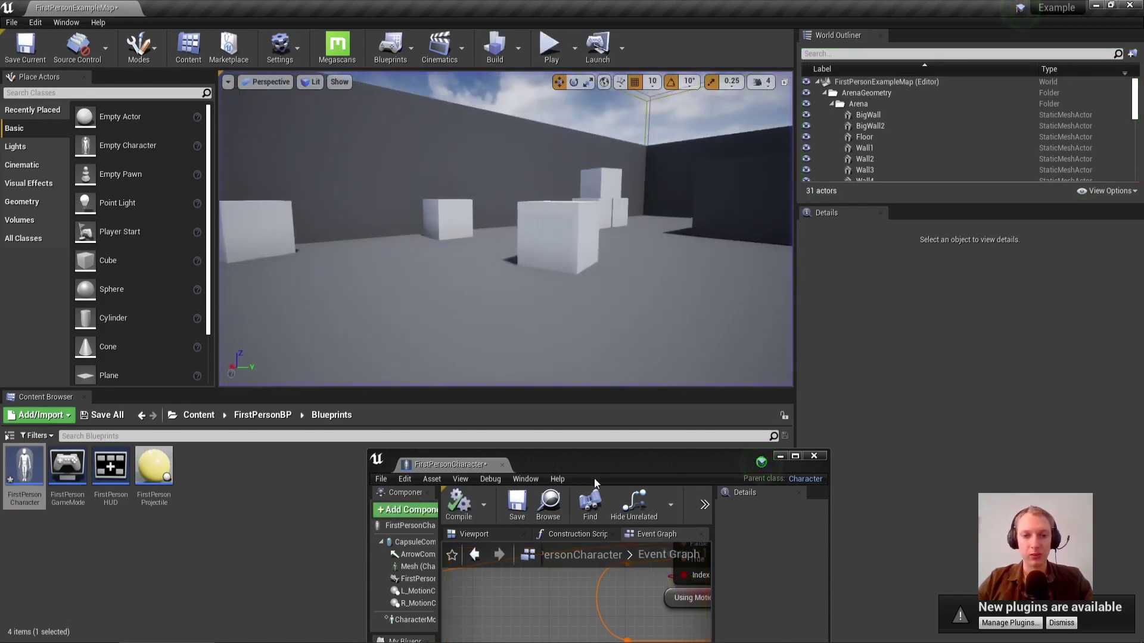
Bring the FirstPersonCharacter blueprint back to full size and review its Event Graph sections, from the HMD setup to Spawn projectile.
double_click(594, 459)
drag(363, 7, 547, 69)
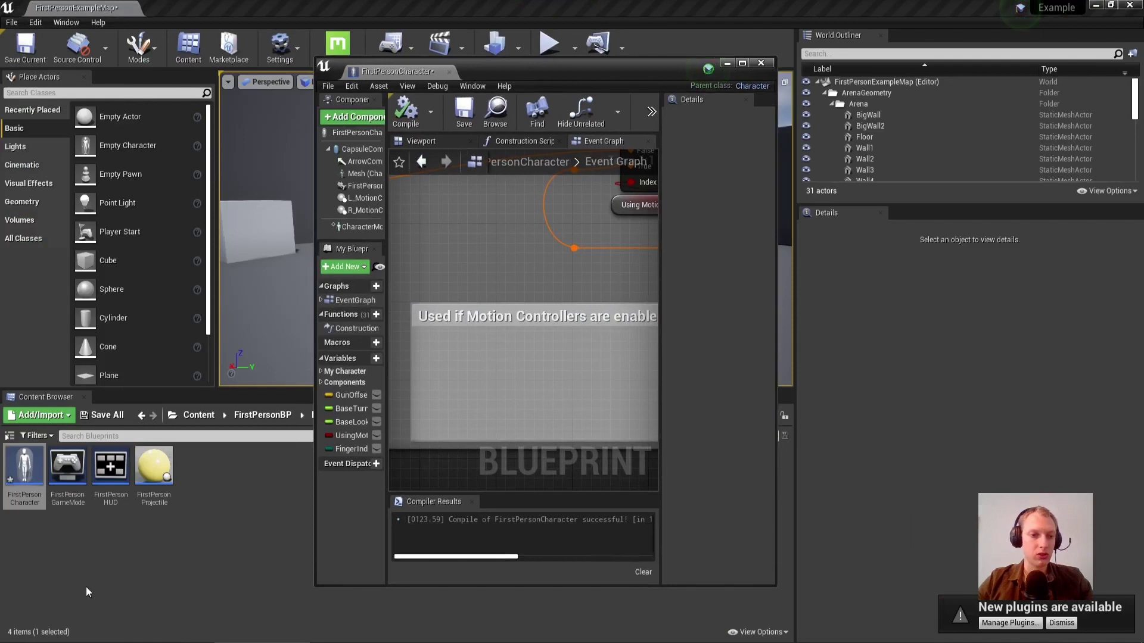
double_click(527, 73)
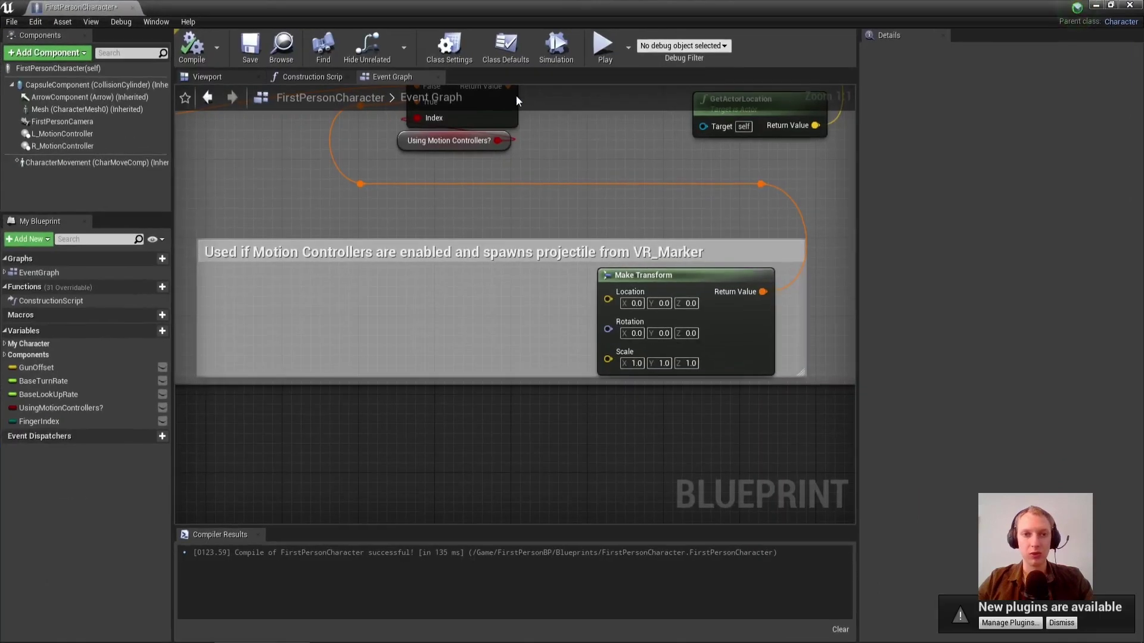
scroll(703, 377, down, 5)
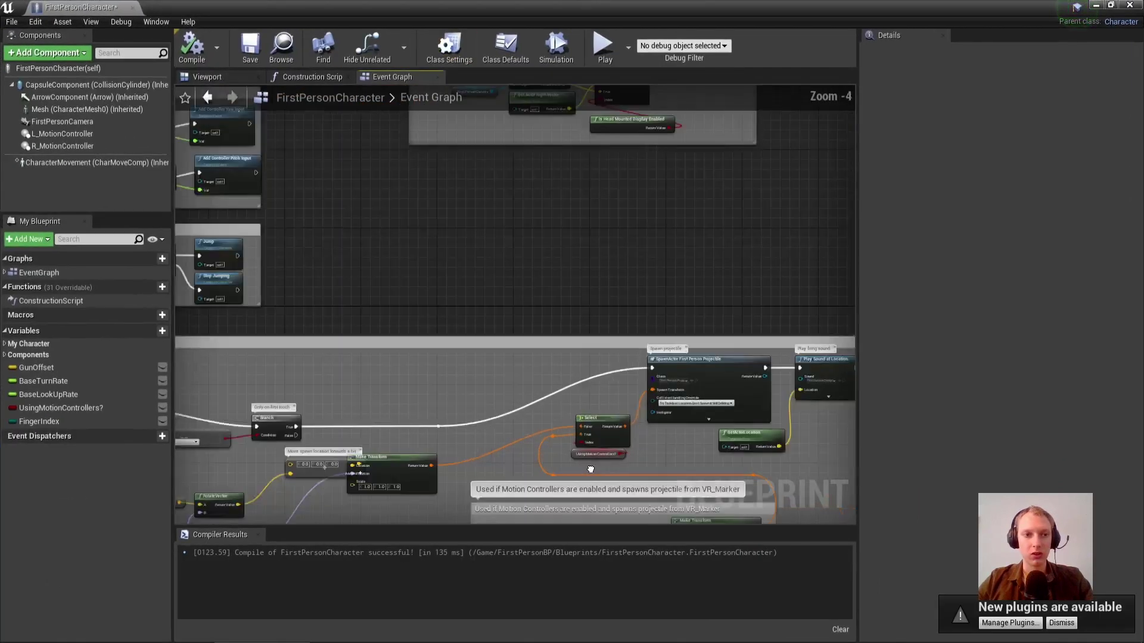
right_drag(703, 377, 719, 401)
right_drag(501, 176, 476, 384)
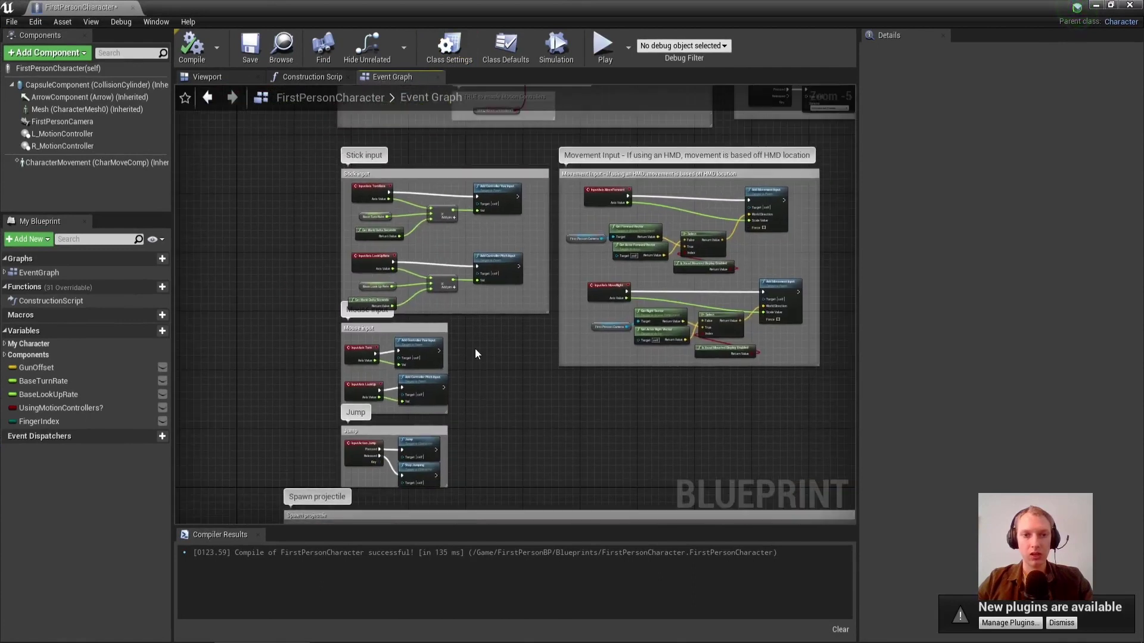
right_drag(573, 256, 477, 456)
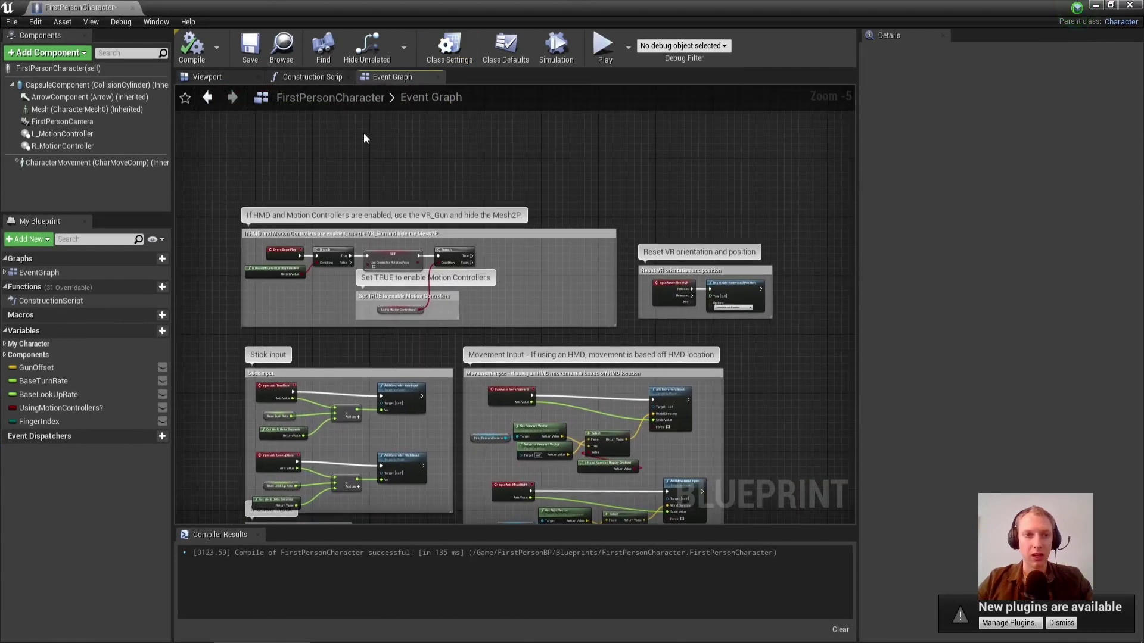
click(311, 76)
click(407, 78)
right_drag(493, 412, 553, 86)
right_drag(564, 334, 525, 313)
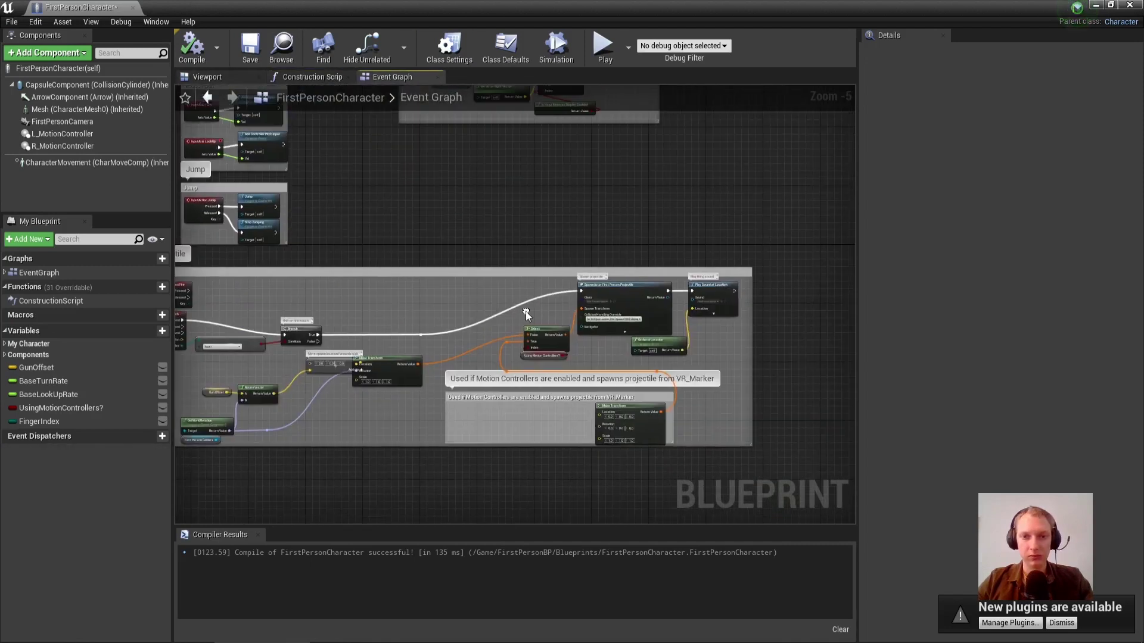
Examine the Movement Input nodes for MoveForward and MoveRight up close, and look over the neighbouring input sections.
scroll(635, 337, up, 5)
right_drag(631, 324, 898, 227)
scroll(587, 146, down, 1)
right_drag(450, 219, 777, 495)
right_drag(631, 149, 550, 432)
right_drag(609, 212, 227, 312)
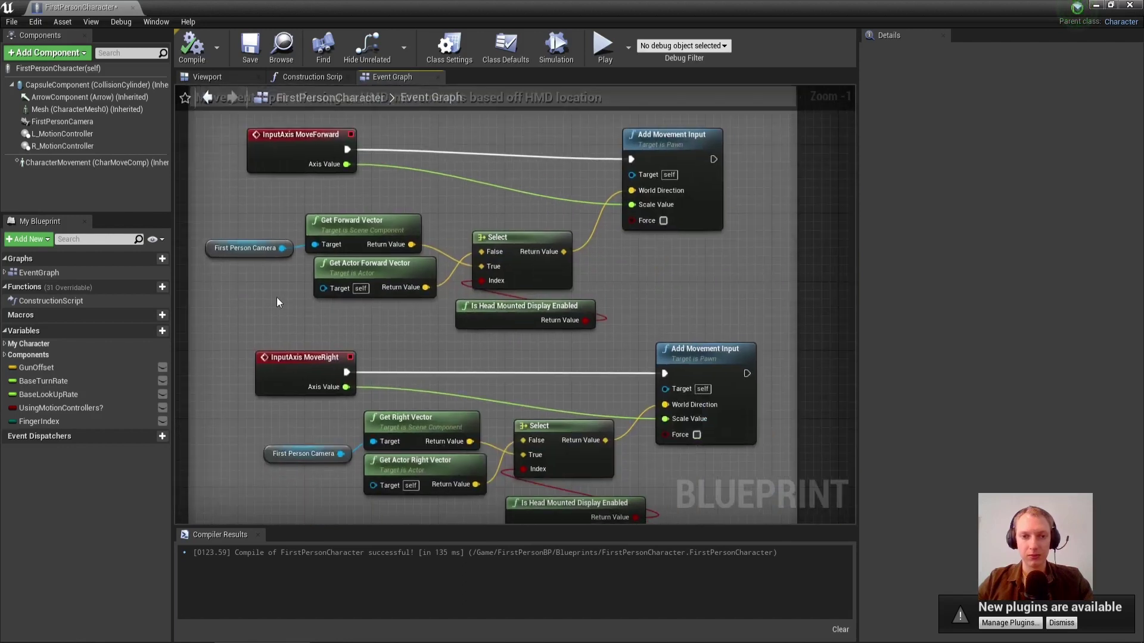
scroll(278, 274, down, 4)
right_drag(277, 274, 317, 398)
right_drag(494, 275, 653, 297)
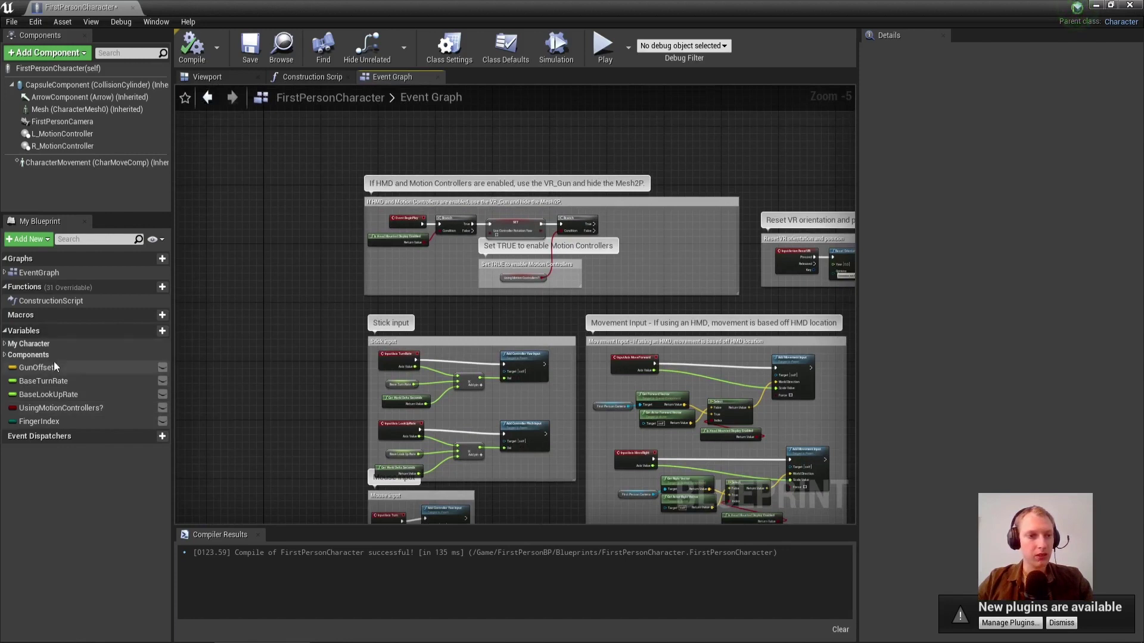
Check the remaining character components in the blueprint's 3D preview and get the FirstPersonCharacter editor out of the way.
click(201, 76)
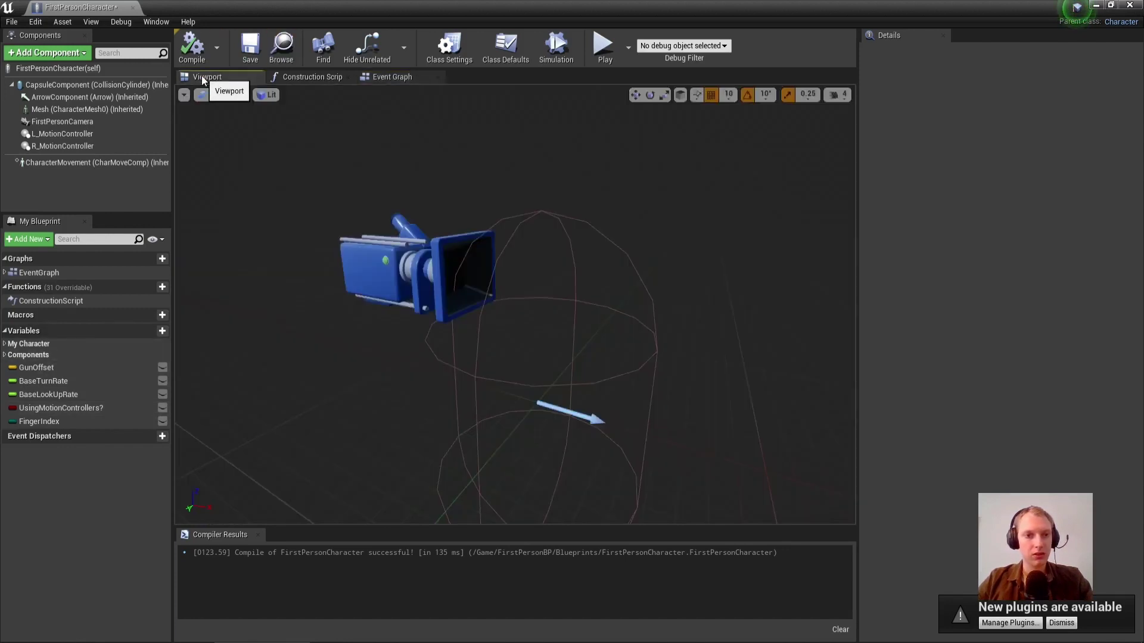
double_click(962, 6)
click(998, 118)
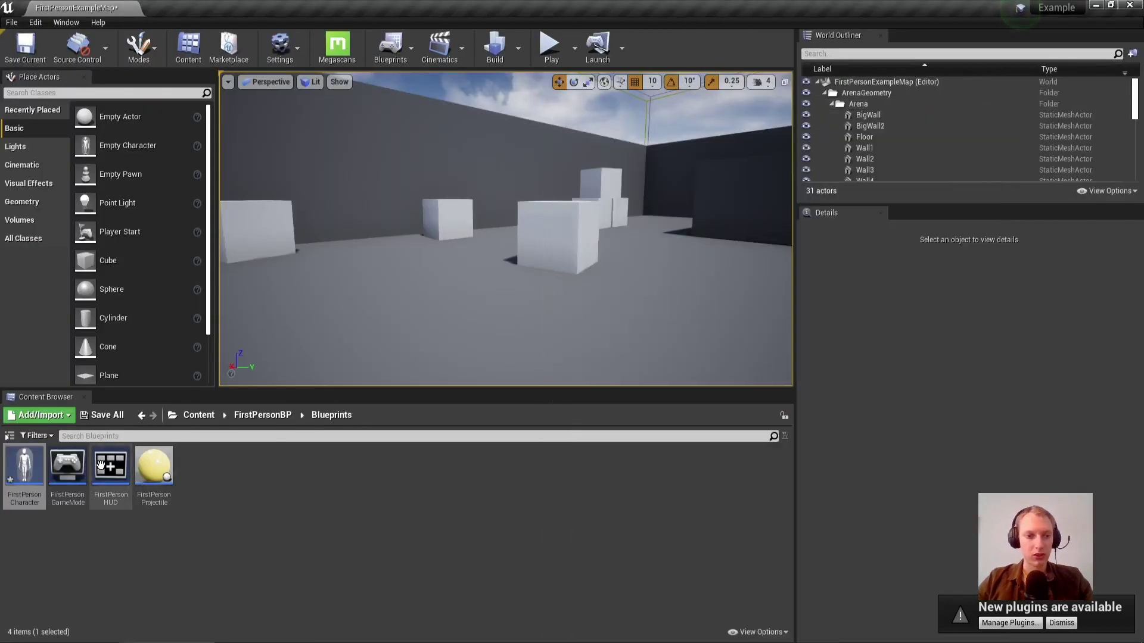
Open the FirstPersonHUD blueprint, delete its Event Receive Draw HUD node and compile.
click(117, 487)
double_click(117, 487)
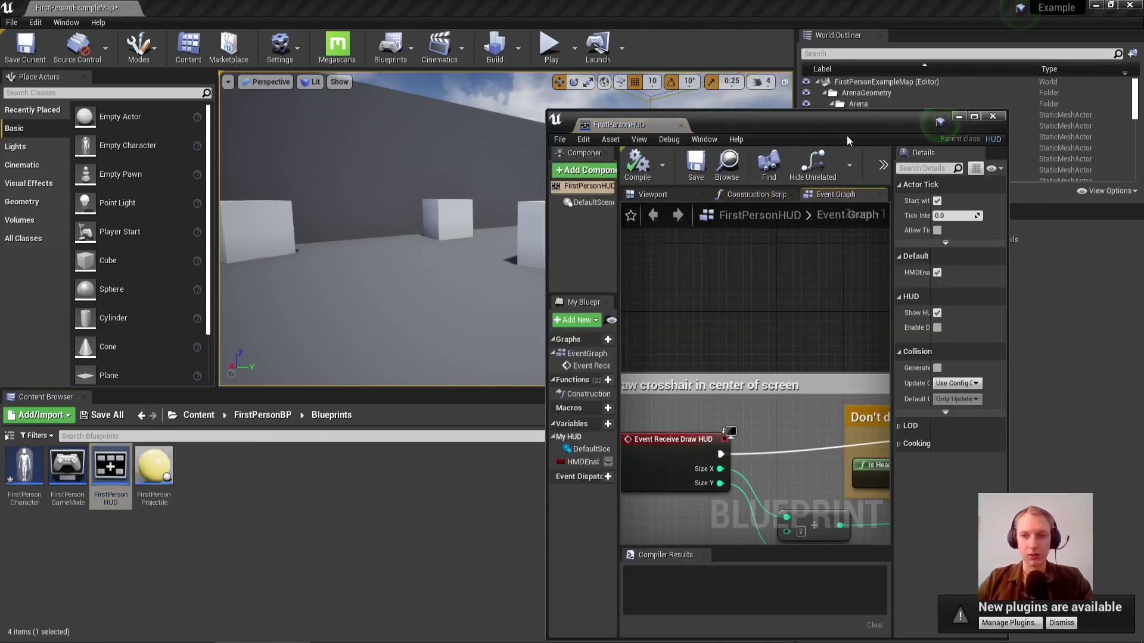
click(973, 117)
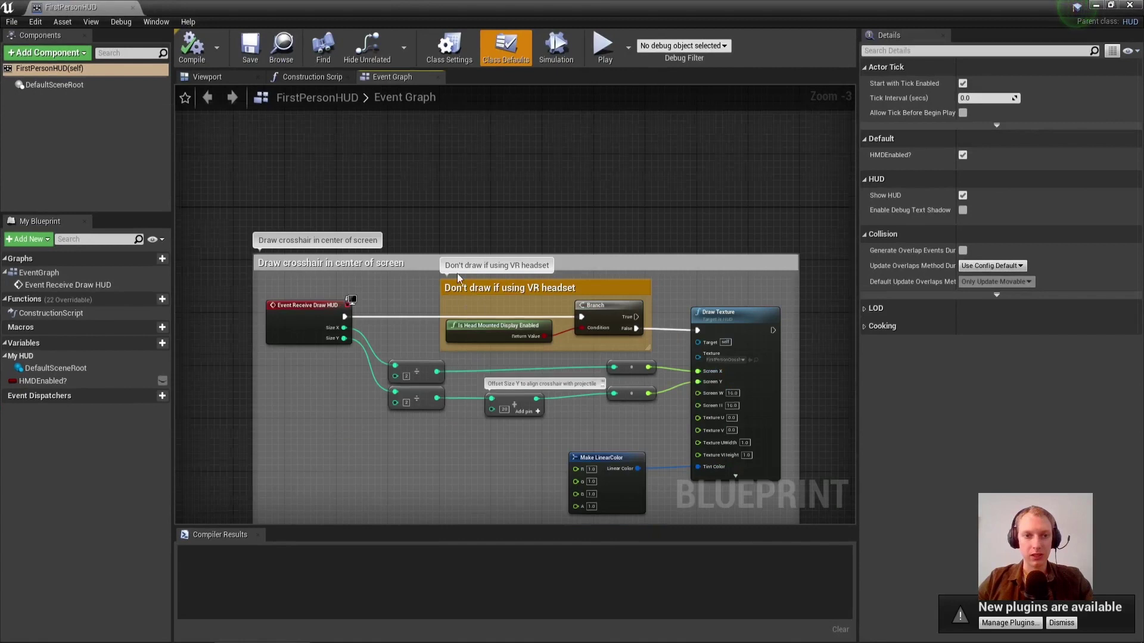
right_drag(457, 278, 445, 207)
click(289, 267)
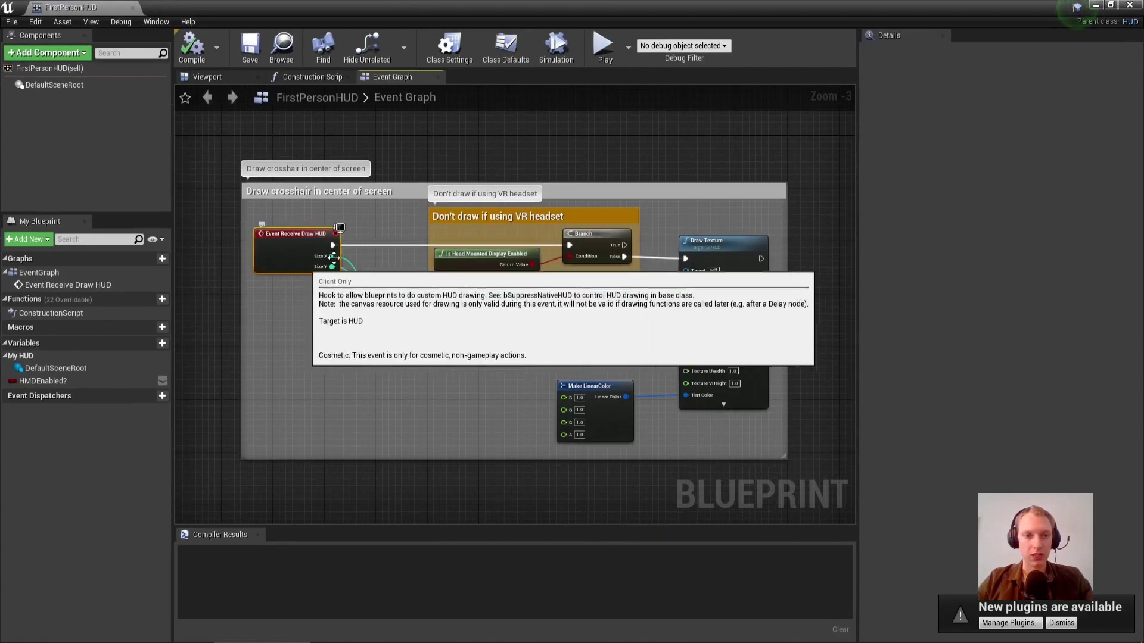
key(Delete)
click(192, 47)
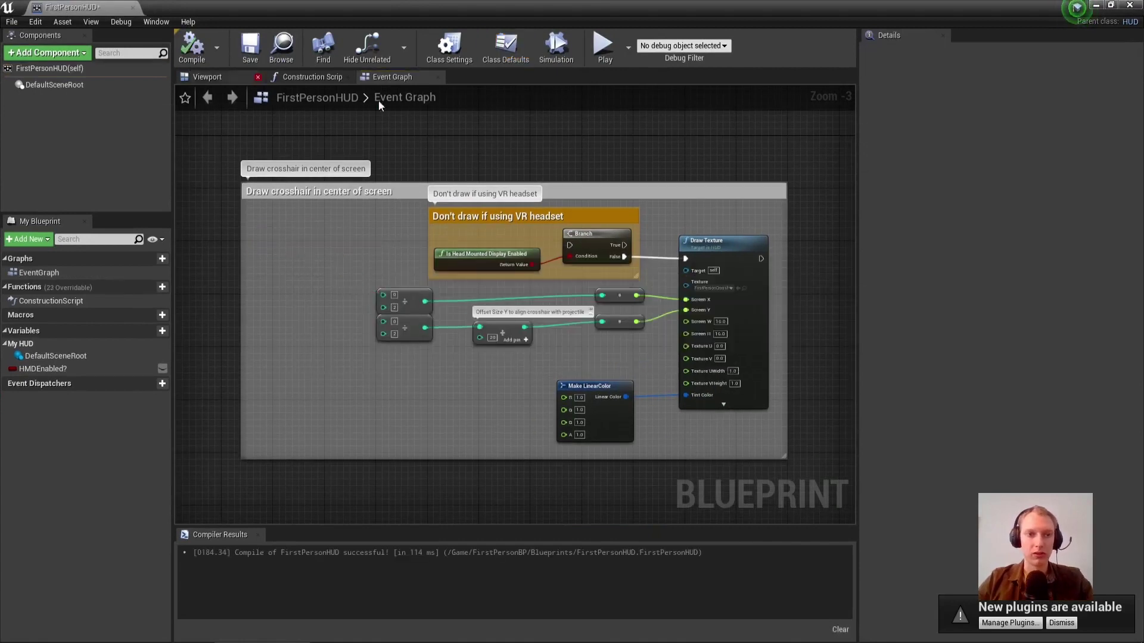
Play-test the level to check whether the crosshair is gone, stop the session and close the FirstPersonHUD blueprint.
click(605, 53)
drag(573, 7, 559, 404)
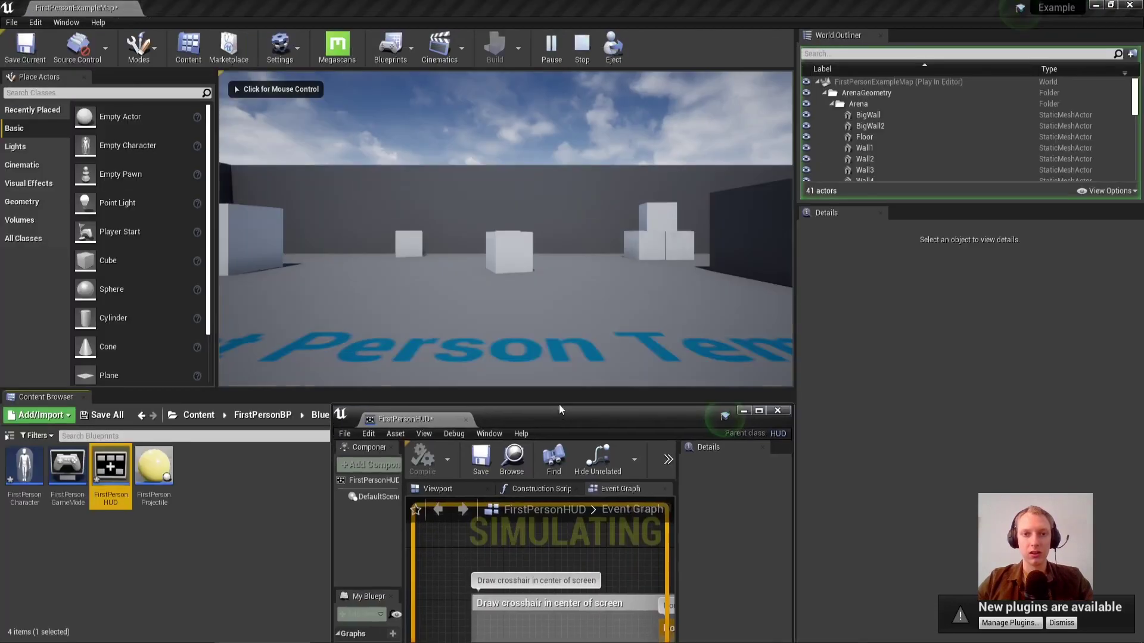
click(582, 47)
click(567, 242)
click(550, 46)
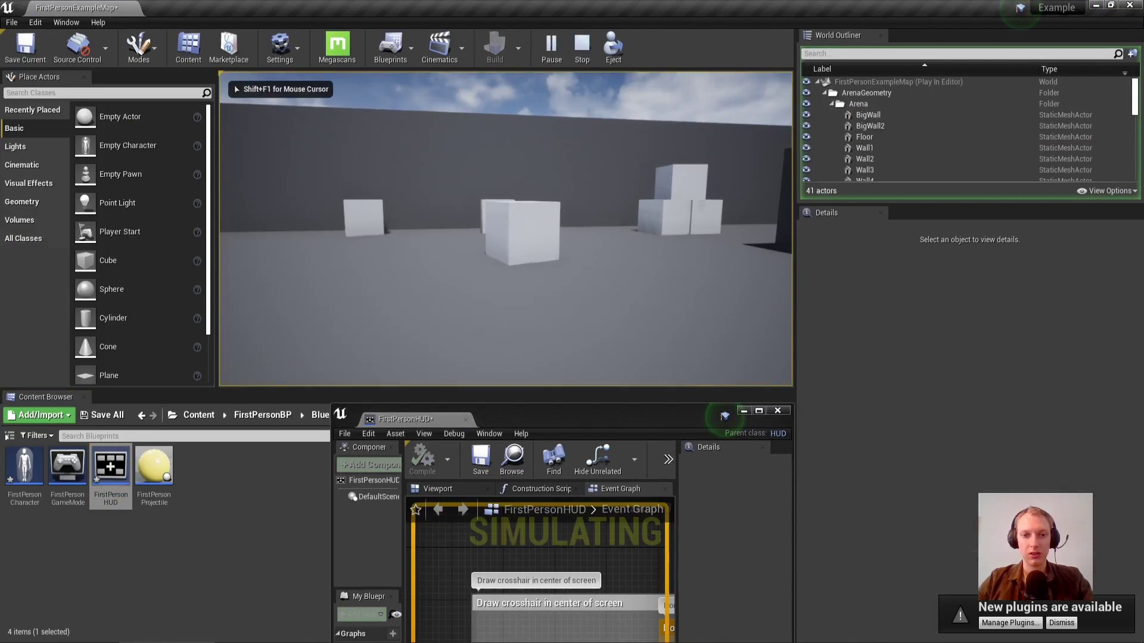
key(Escape)
click(777, 411)
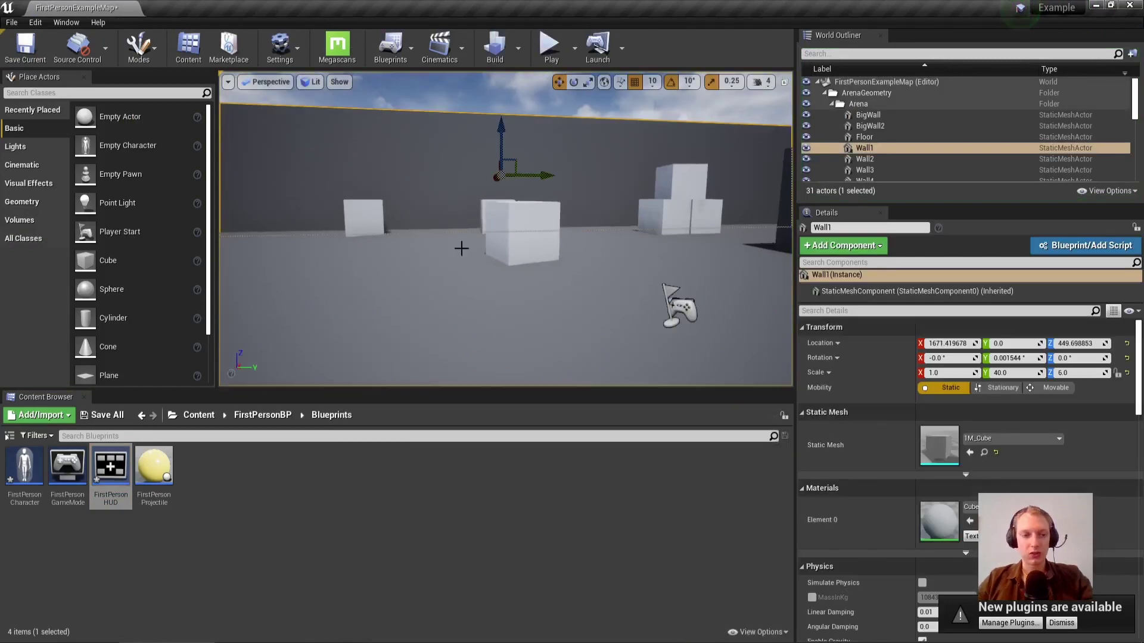
Save all modified assets and the level, and clear the selection of Wall1.
key(ctrl+shift+s)
right_drag(382, 281, 667, 271)
key(Escape)
right_drag(447, 256, 542, 301)
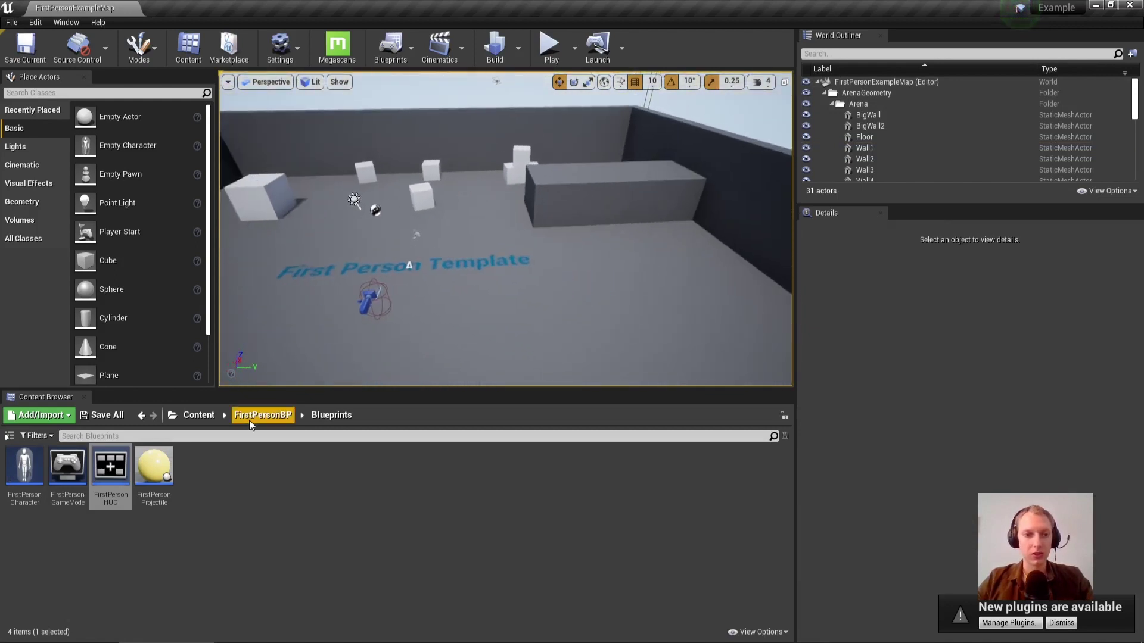
Look through the project's FirstPerson folder and the Meshes folder inside Geometry, and return to the Content folder.
click(203, 420)
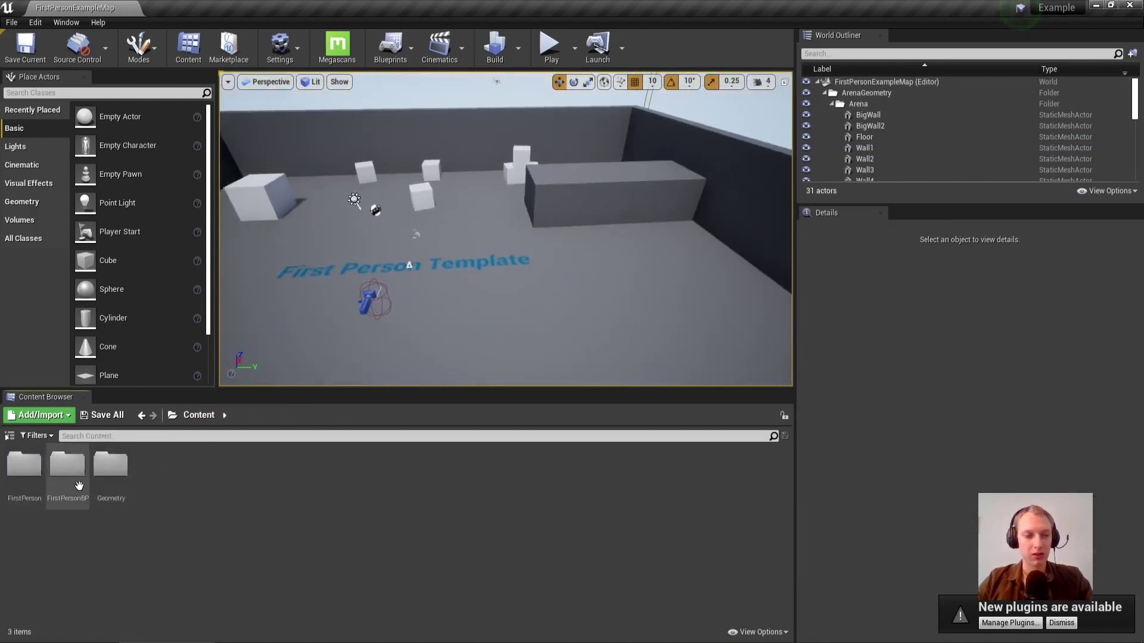
double_click(24, 465)
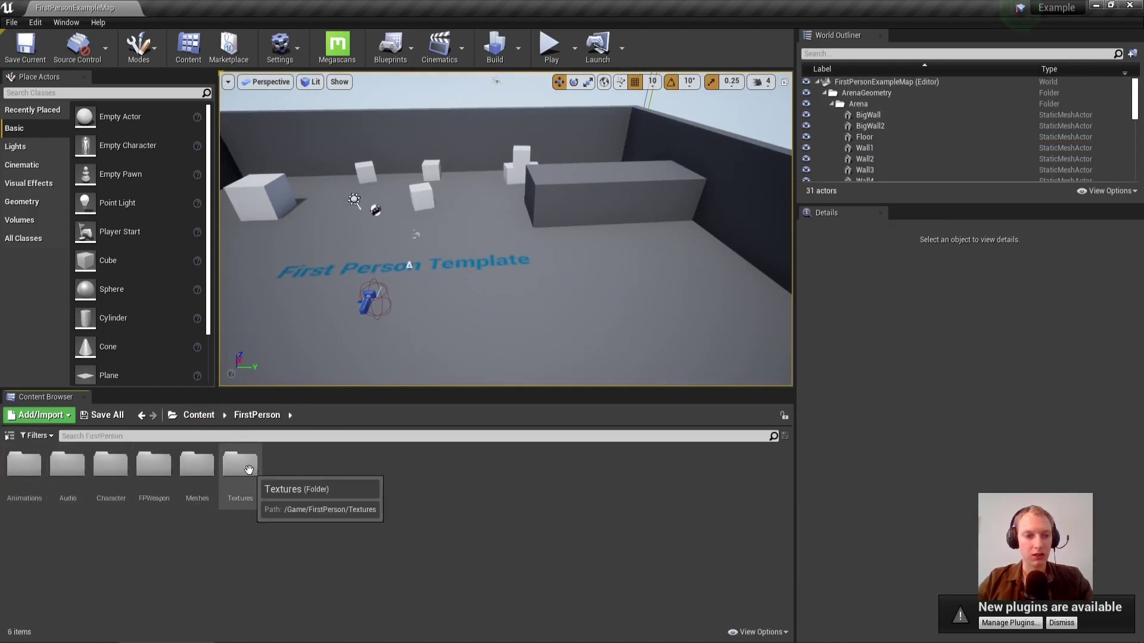
click(198, 421)
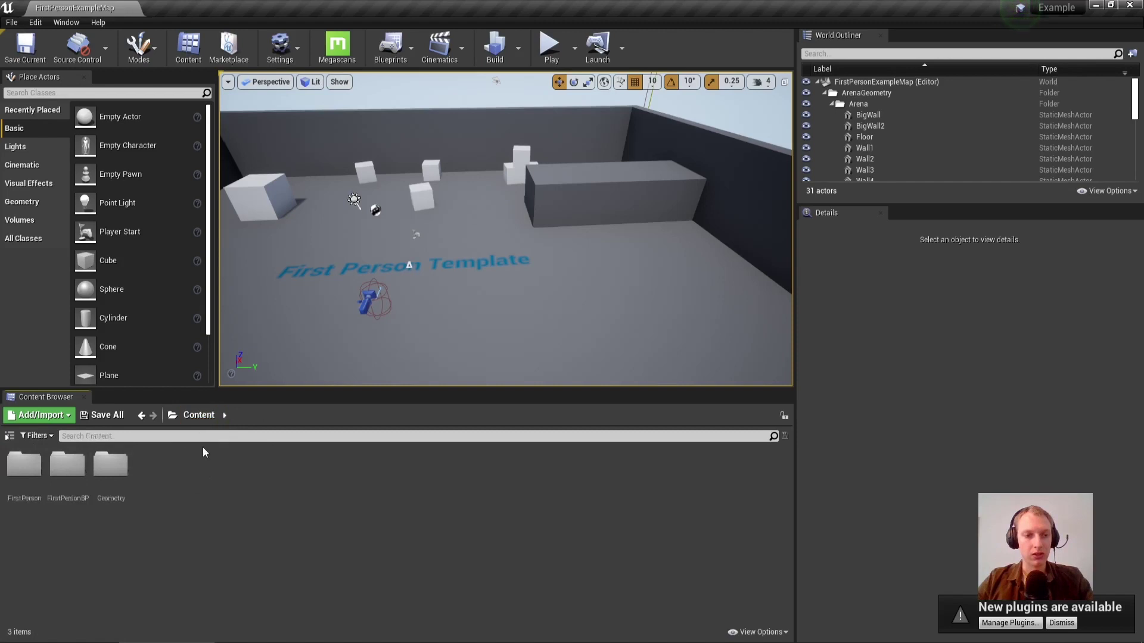
double_click(111, 465)
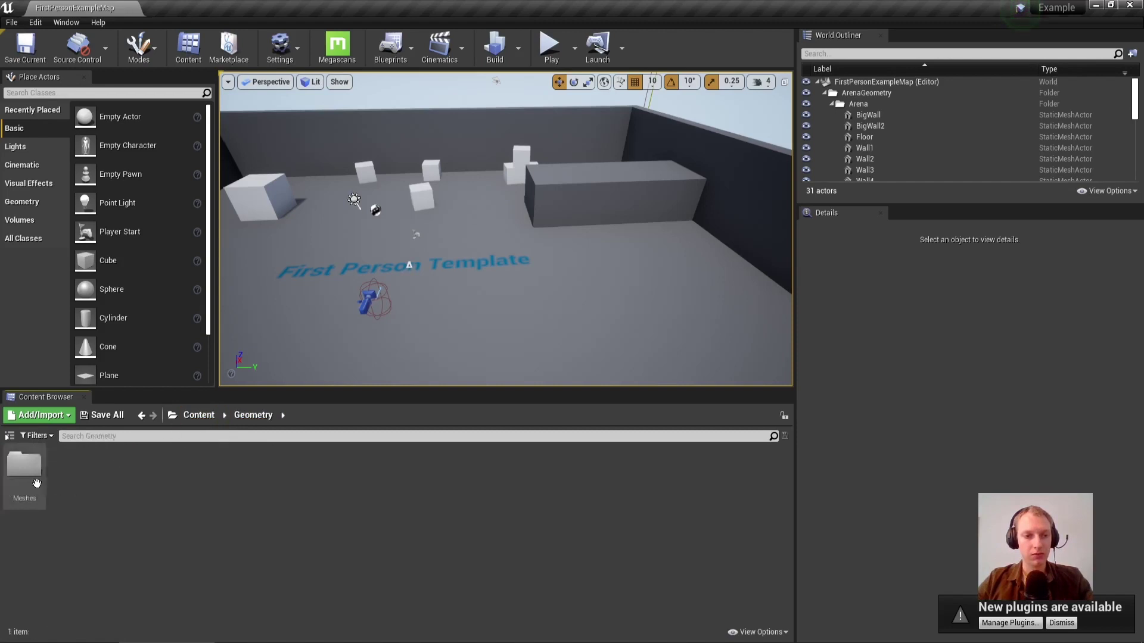
double_click(23, 465)
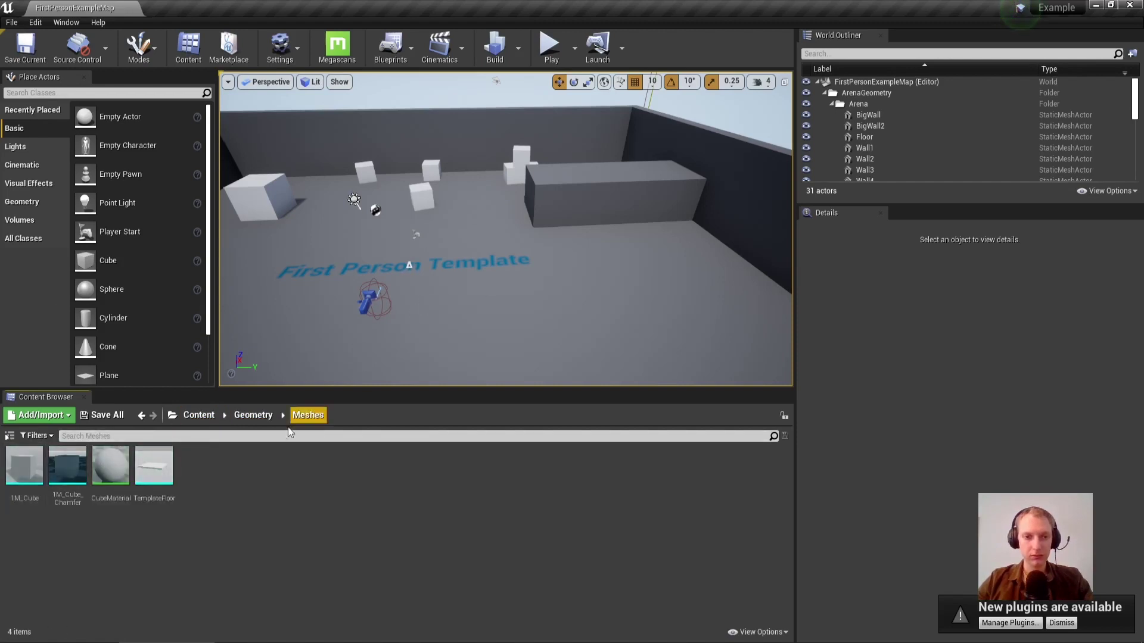
click(204, 416)
right_drag(529, 260, 498, 256)
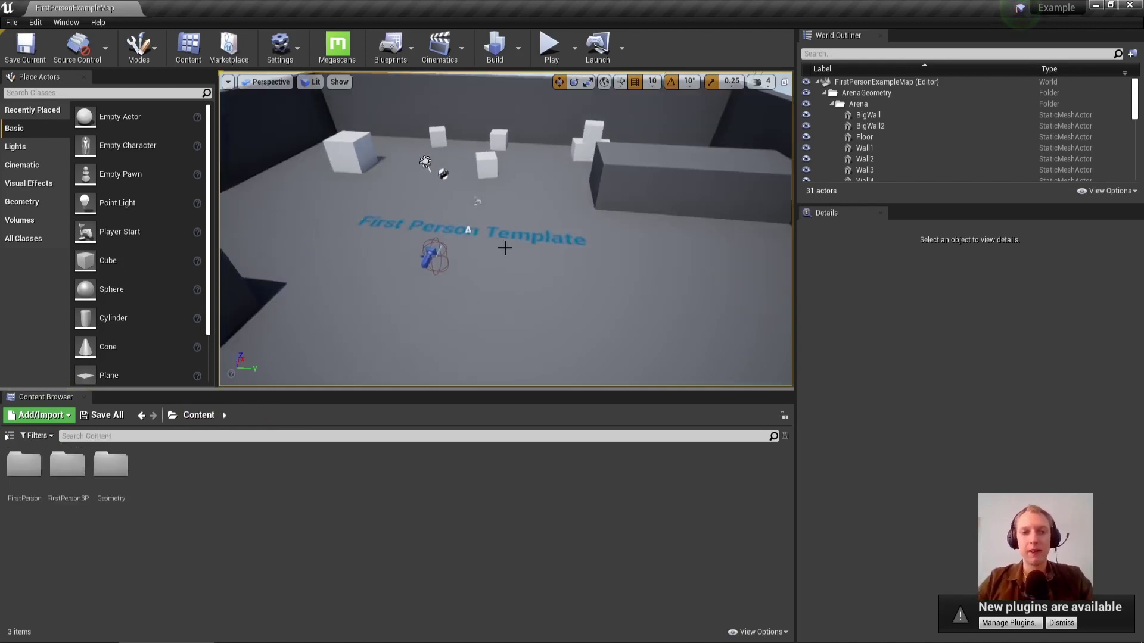
right_drag(523, 199, 492, 171)
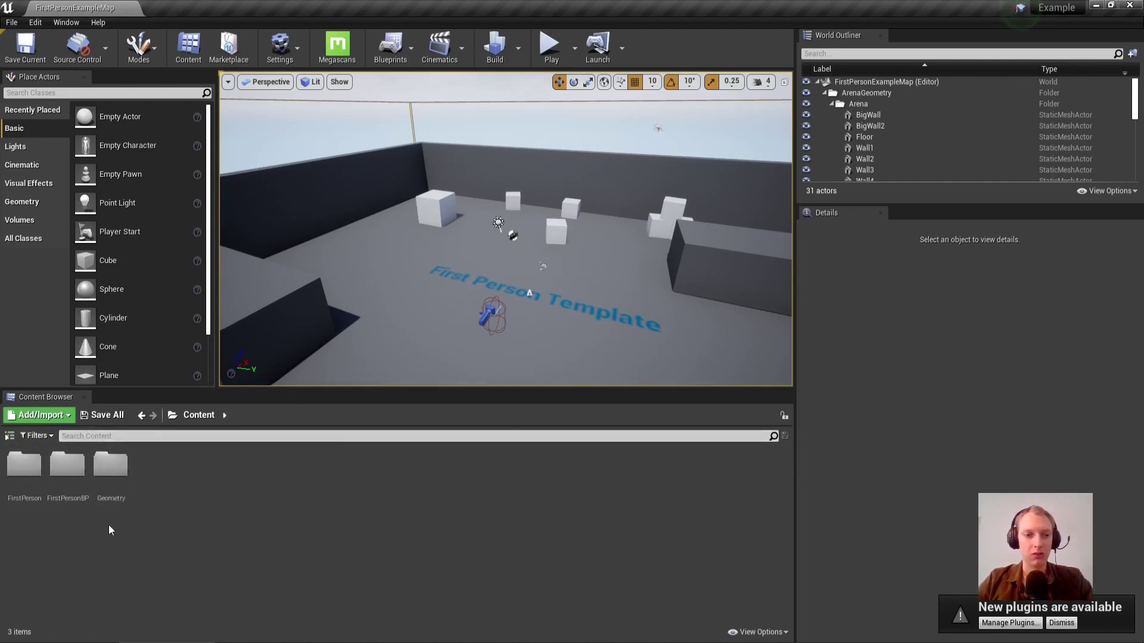
Inspect the assets in FirstPerson's Animations folder and go back to the FirstPerson folder.
double_click(14, 484)
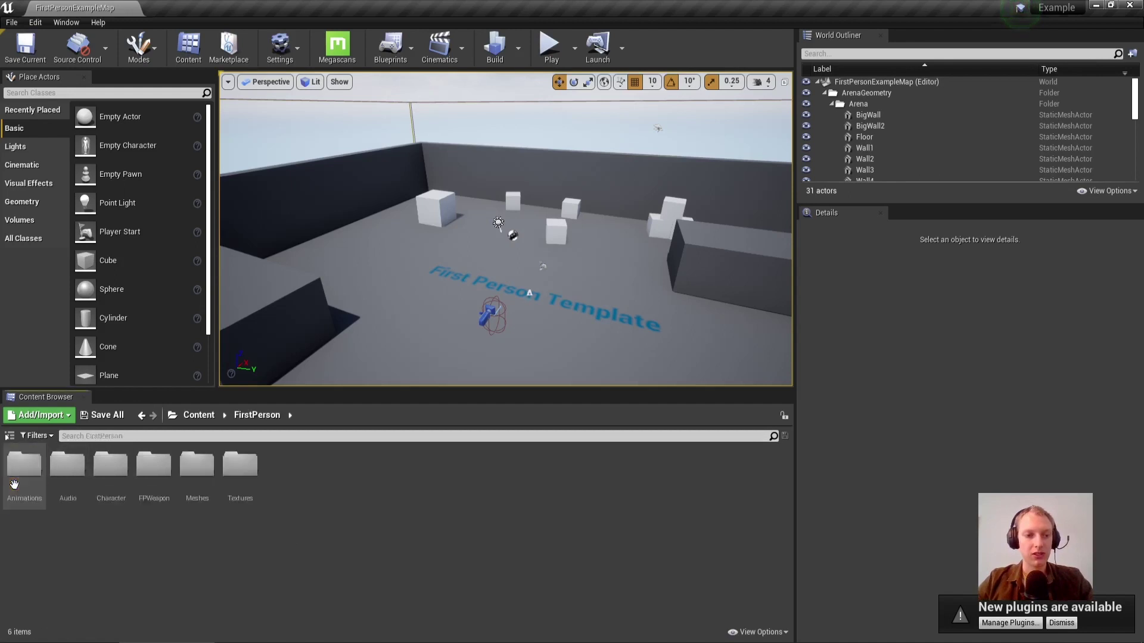
double_click(15, 484)
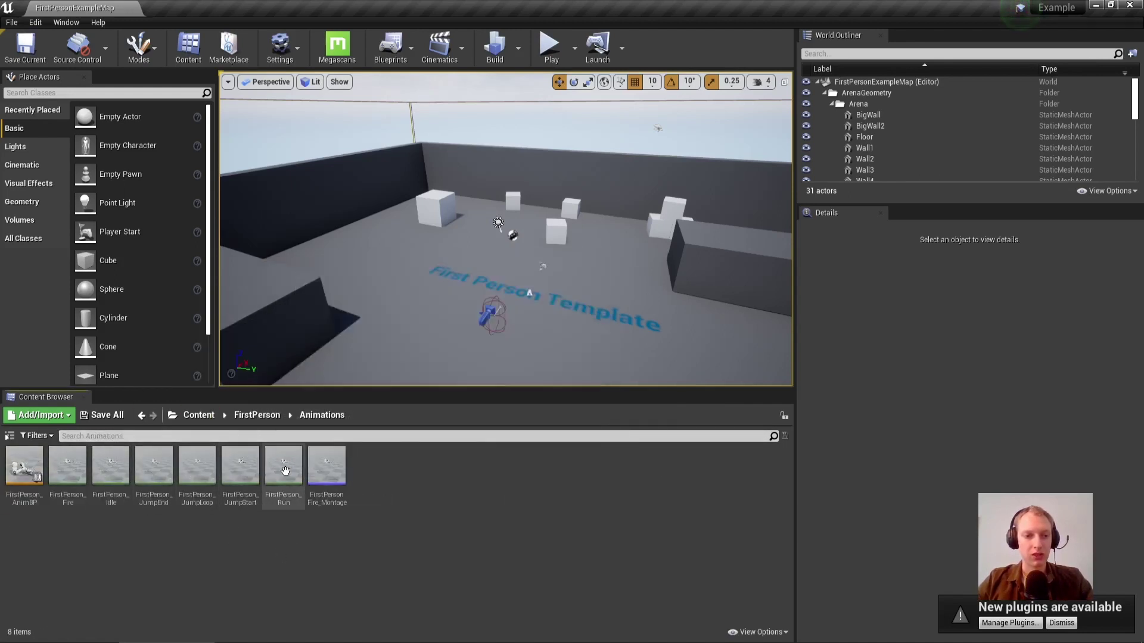
click(259, 415)
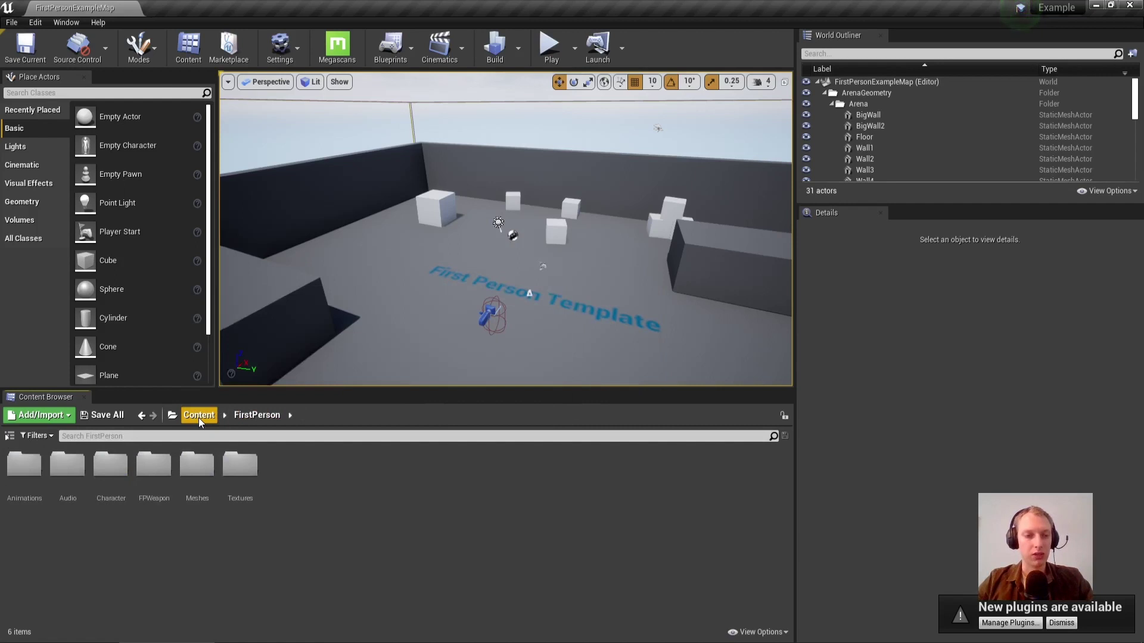
Inspect the assets in FirstPerson's Meshes folder, return to the Content folder and show the folder tree.
double_click(197, 467)
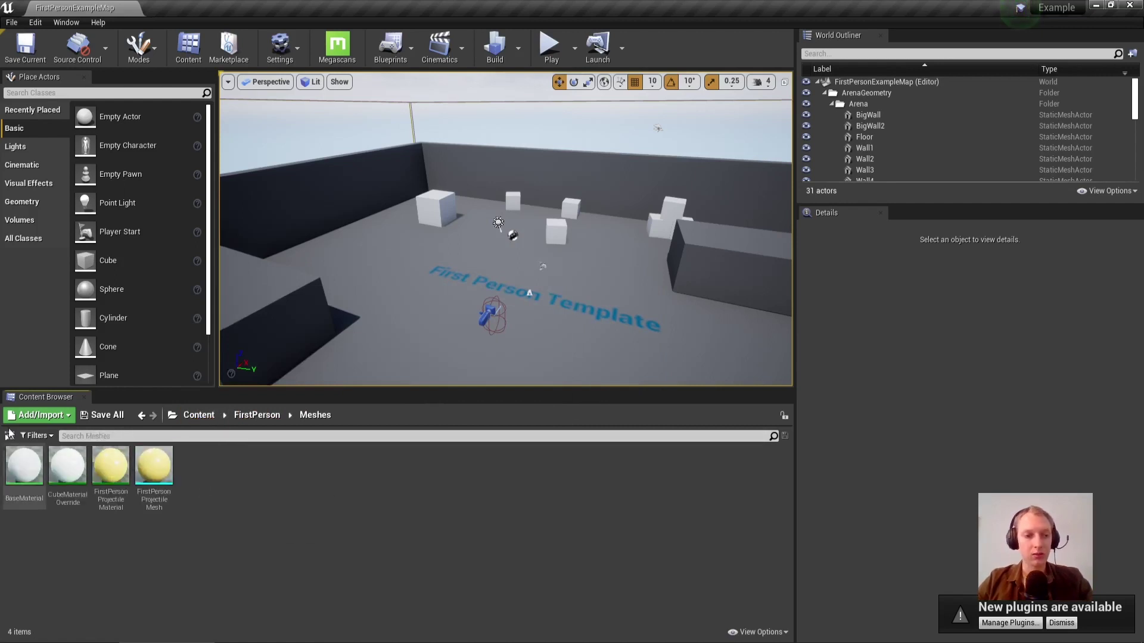
click(208, 419)
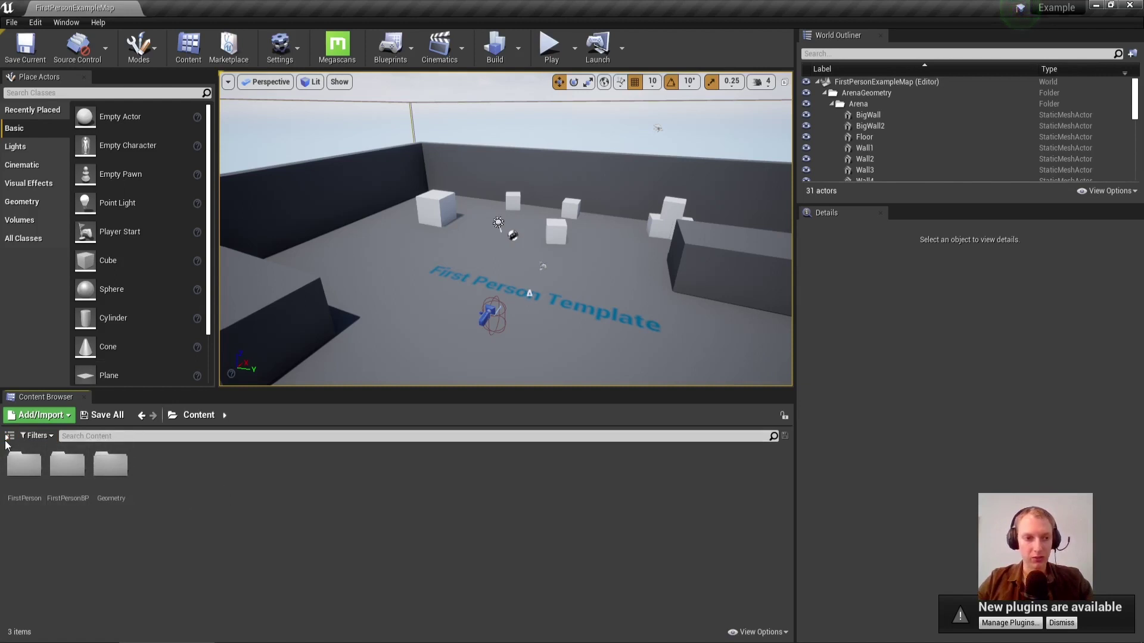
click(10, 436)
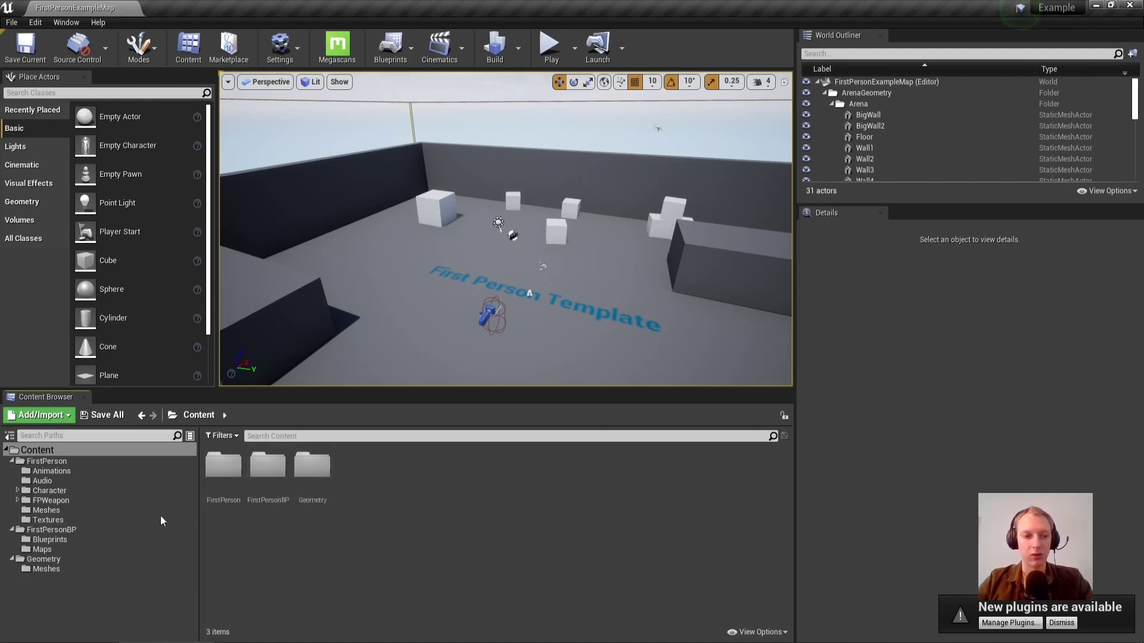
Create a folder named Maps inside the Content folder and open it.
right_click(408, 484)
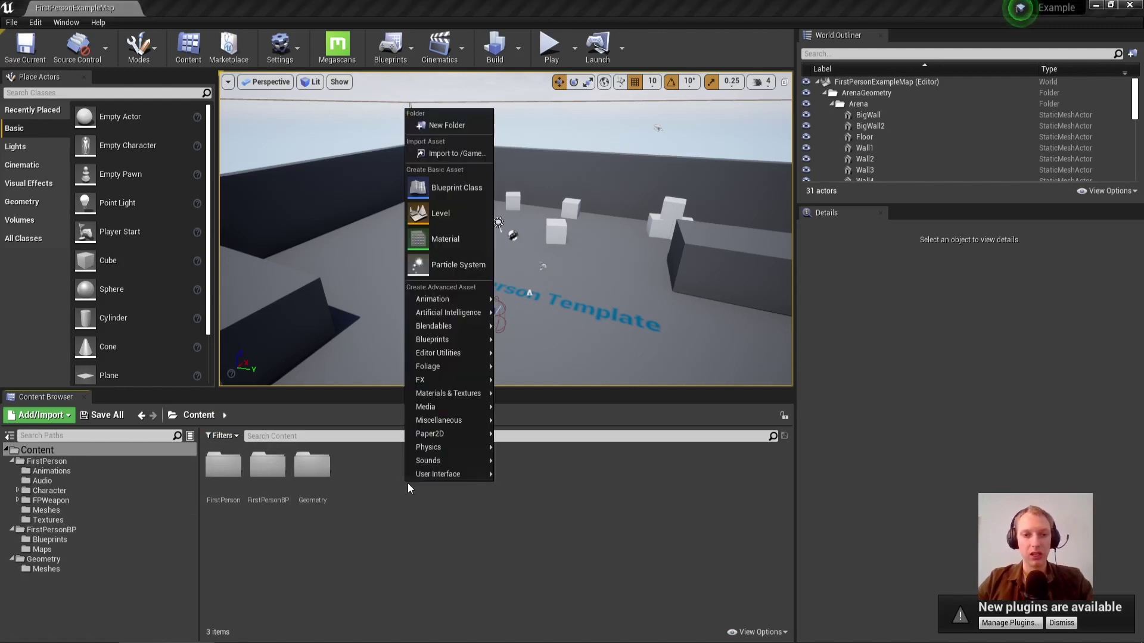
click(461, 124)
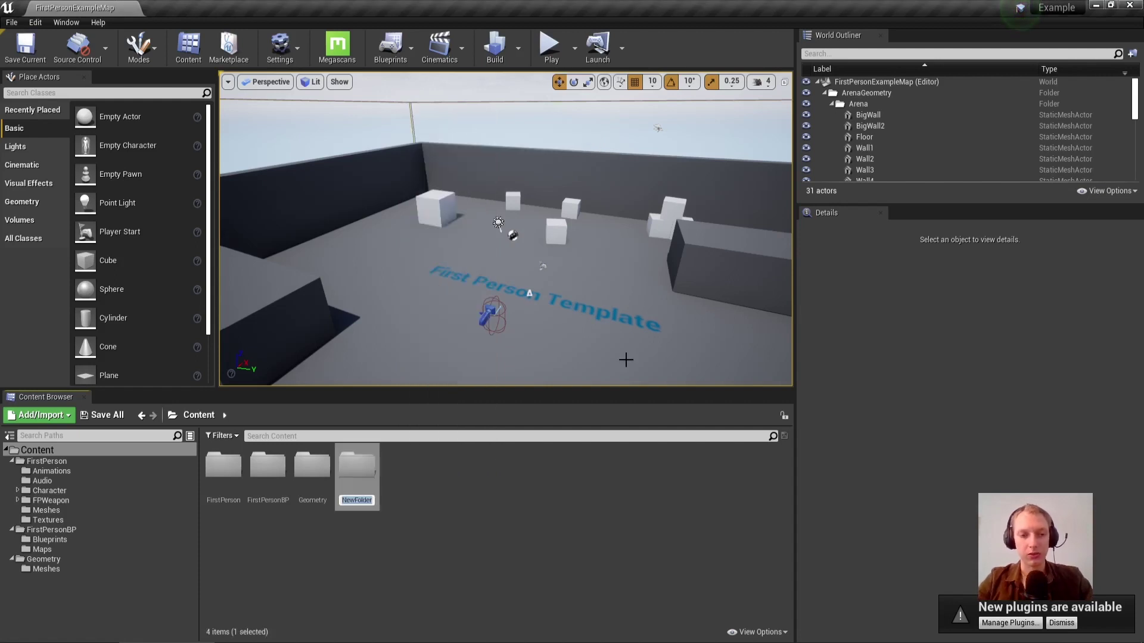
text(M)
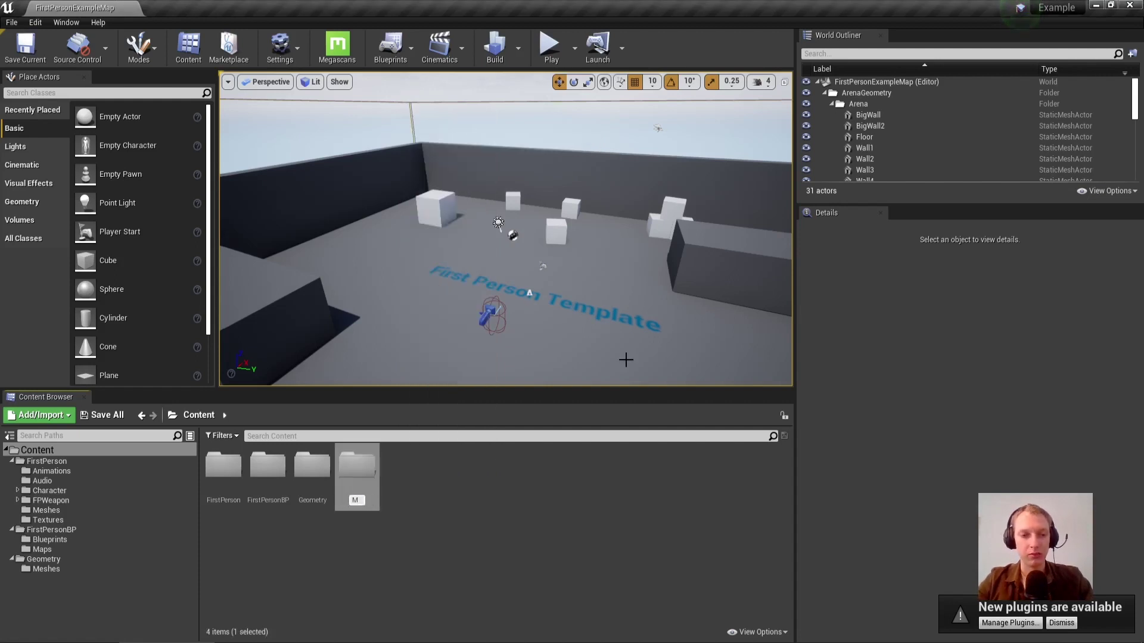
text(aps)
key(Return)
key(Return)
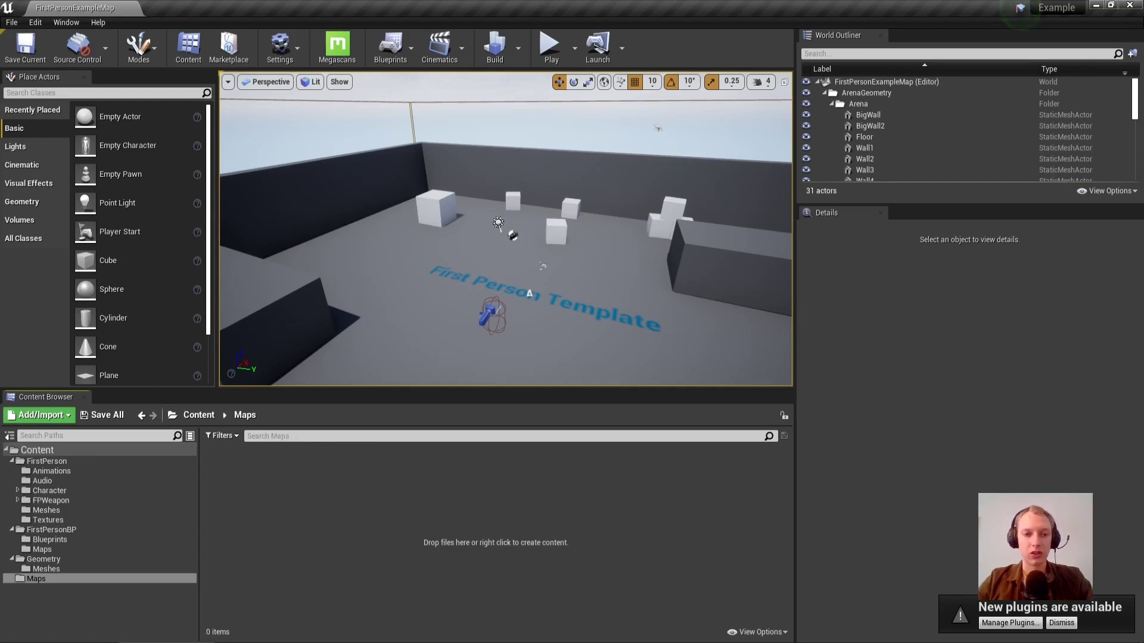
Create a new level asset named ExampleLevel in the Maps folder and save it.
right_drag(531, 173, 298, 125)
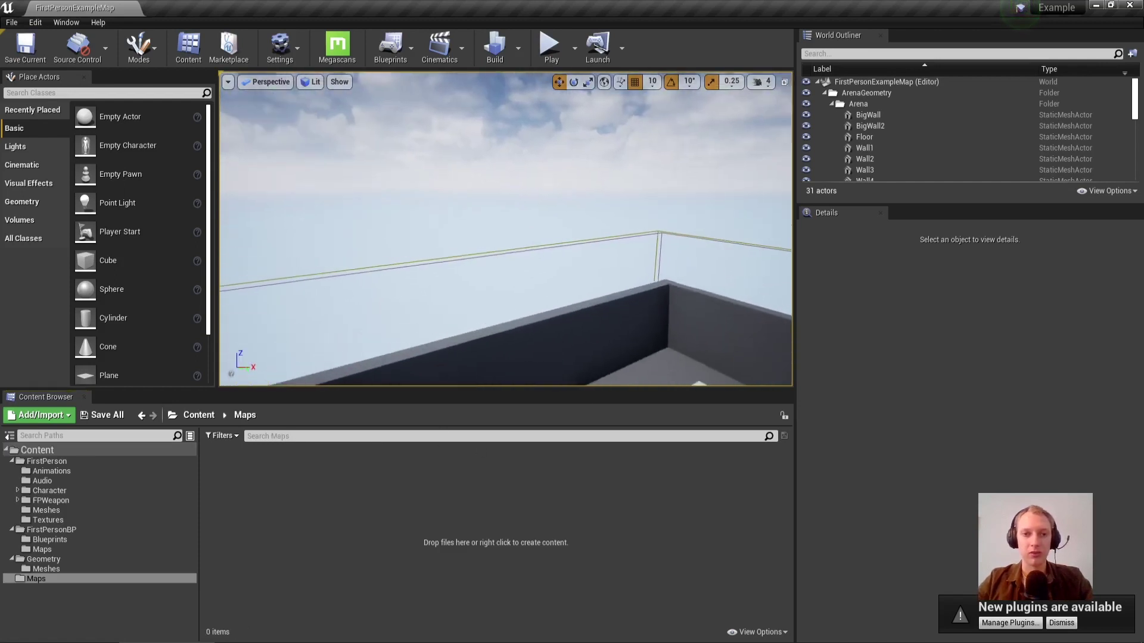
right_click(456, 494)
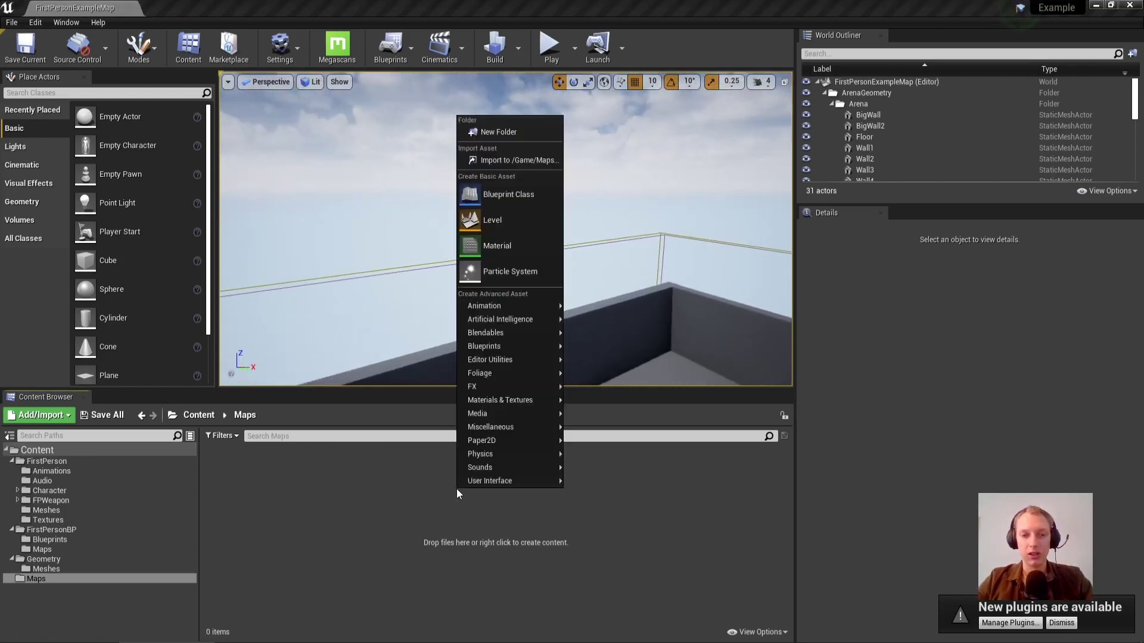
click(502, 214)
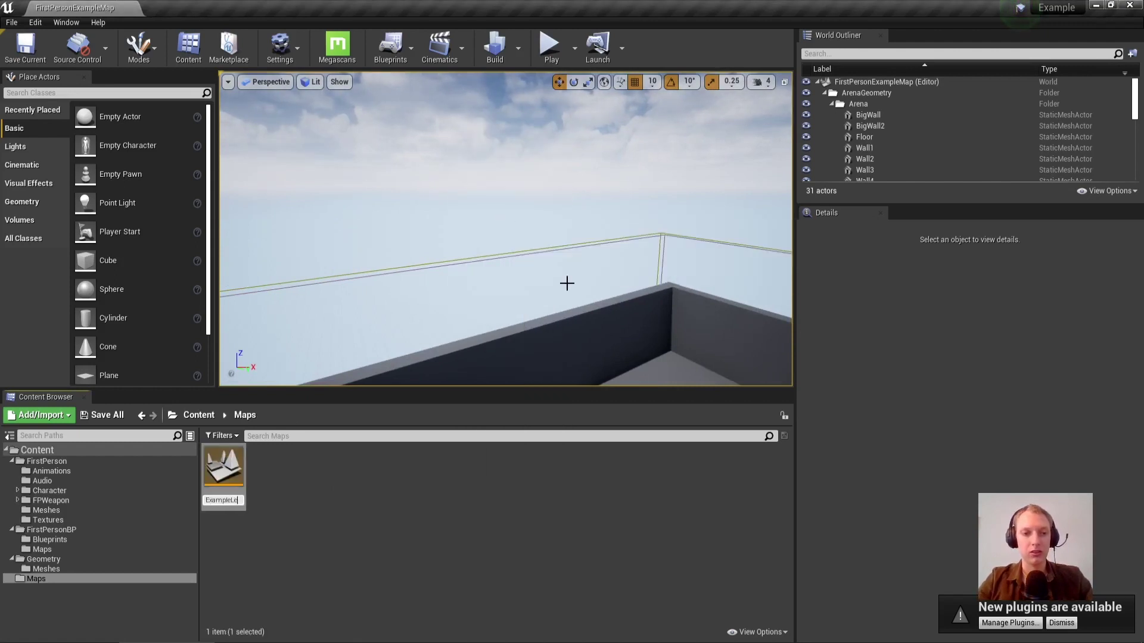
key(Return)
key(ctrl+s)
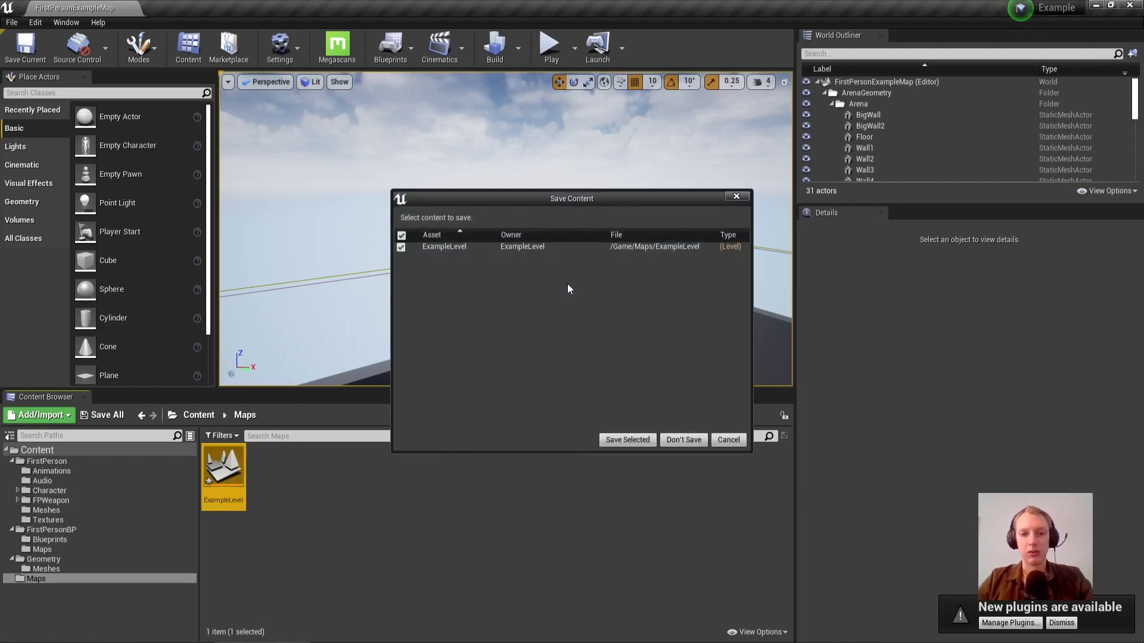
click(608, 440)
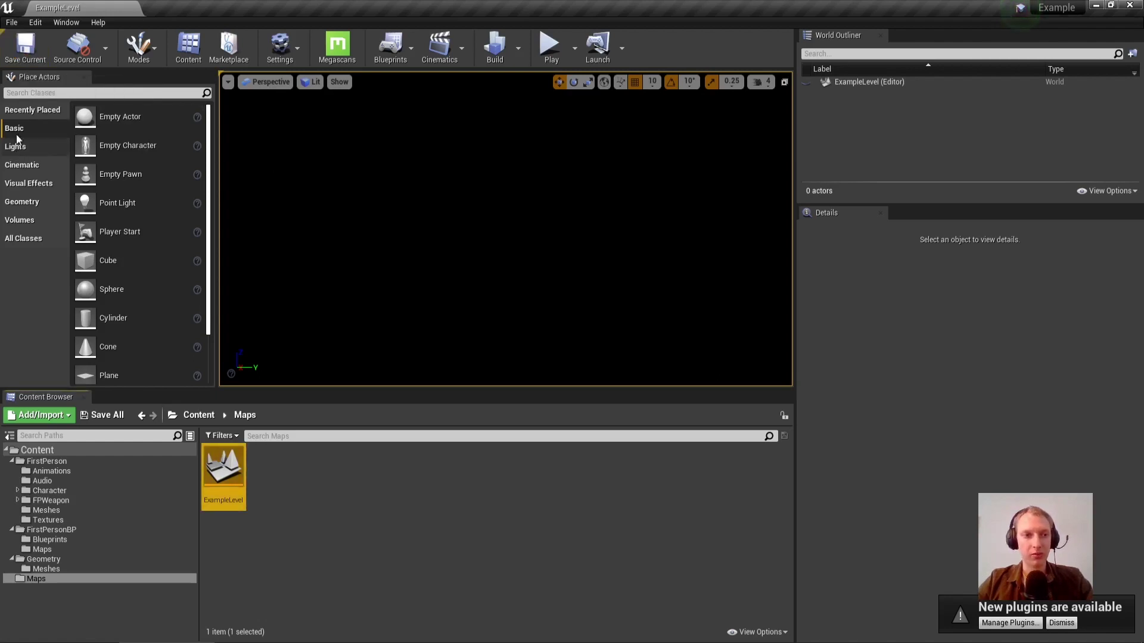
Add a Box geometry brush to the empty ExampleLevel, frame it in the viewport and duplicate it.
click(28, 203)
drag(95, 117, 569, 345)
key(f)
mouse_move(280, 226)
alt+mouse_down()
mouse_move(727, 249)
mouse_move(769, 155)
alt+mouse_up()
mouse_move(506, 229)
alt+mouse_down()
mouse_move(378, 102)
mouse_move(396, 144)
alt+mouse_up()
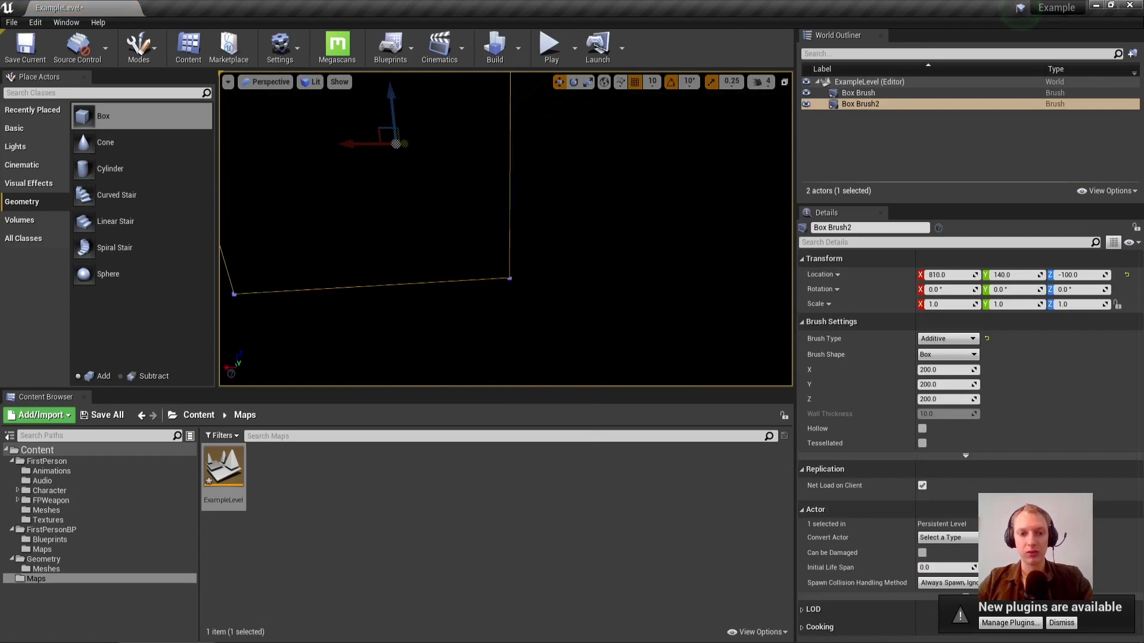
Switch the viewport to Unlit view mode so the box brushes can be seen without lights.
key(alt+2)
key(alt+3)
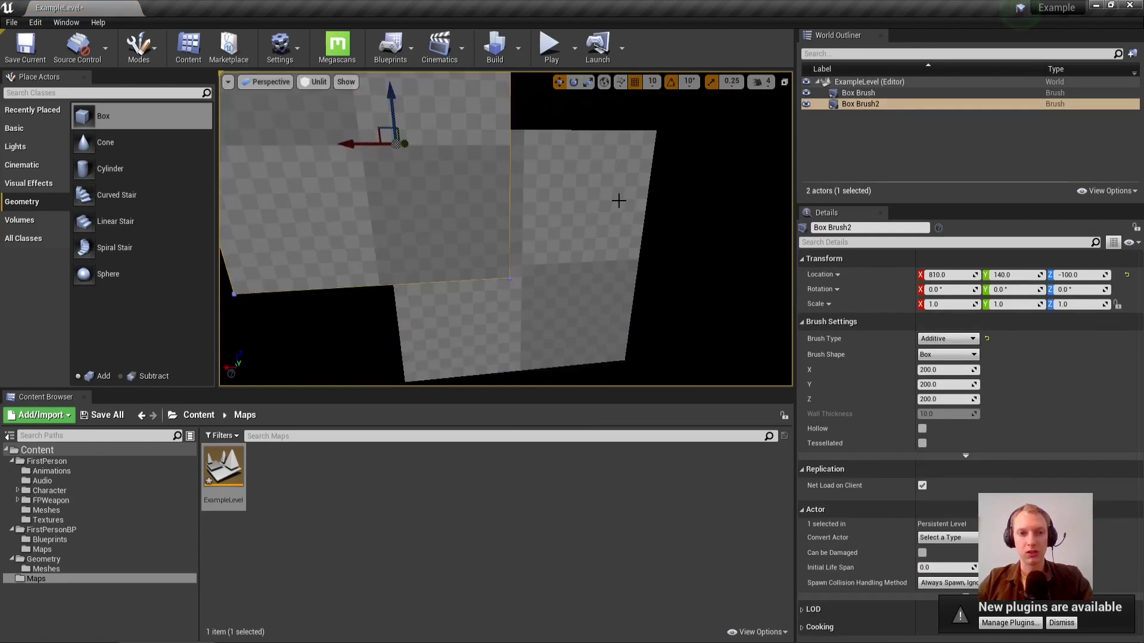
alt+drag(618, 199, 512, 257)
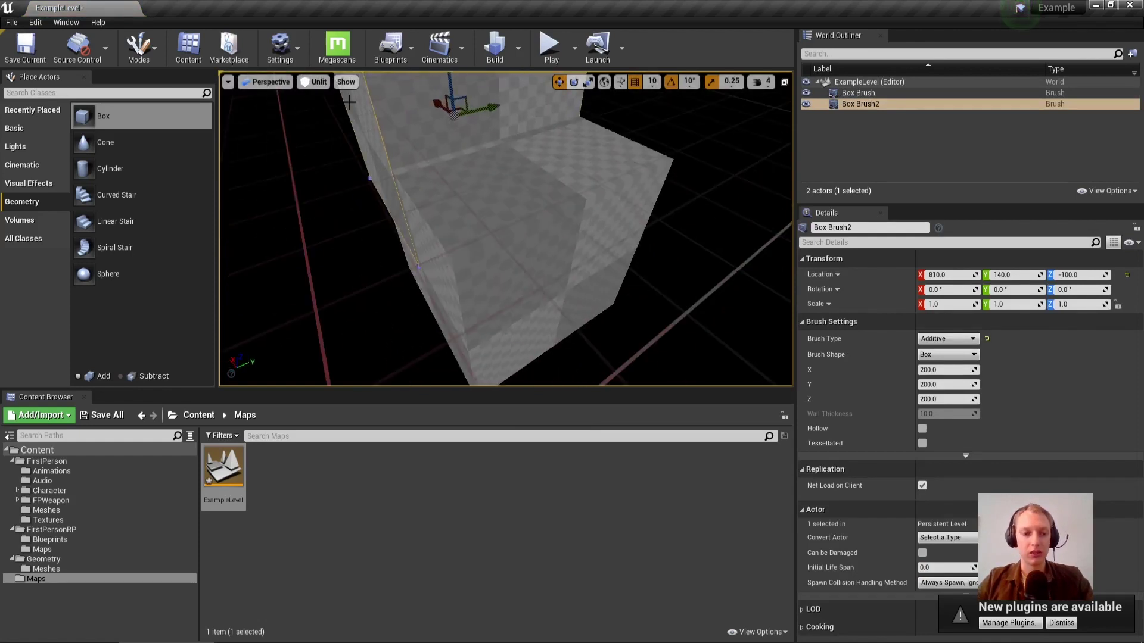
Move the duplicate box brush along the Y axis to 260.
right_drag(414, 157, 417, 95)
key(s)
key(w)
scroll(544, 242, down, 5)
drag(544, 243, 614, 242)
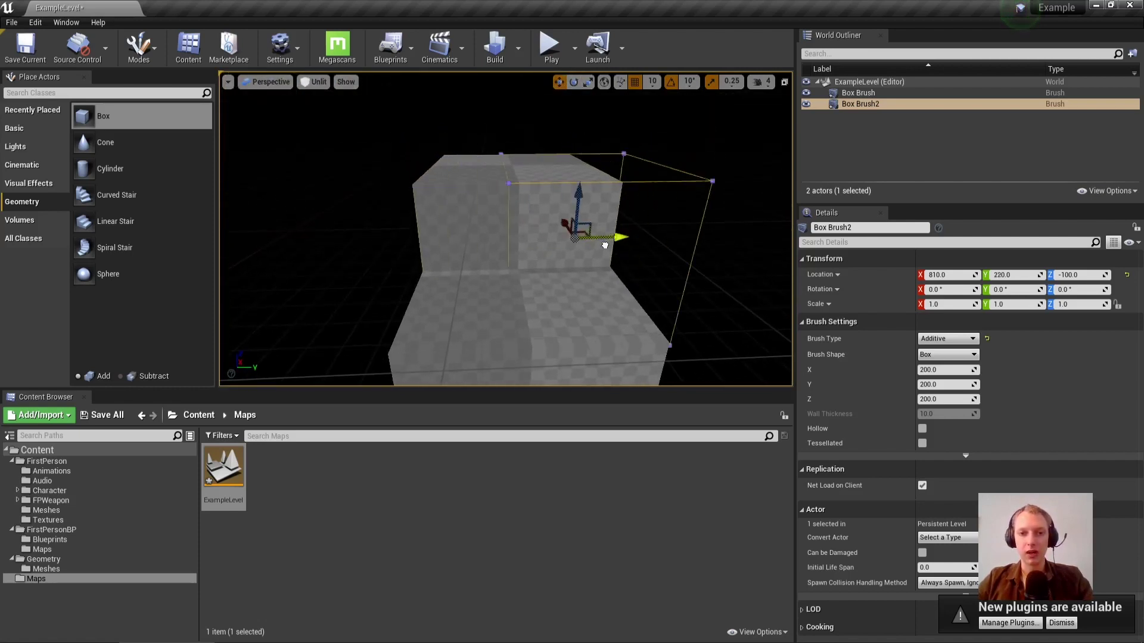
key(w)
mouse_move(627, 294)
right_down()
mouse_move(602, 292)
mouse_move(715, 292)
mouse_move(370, 342)
mouse_move(489, 260)
mouse_move(536, 339)
mouse_move(489, 250)
mouse_move(500, 226)
mouse_move(512, 262)
mouse_move(465, 238)
mouse_move(452, 280)
mouse_move(496, 268)
right_up()
key(a)
key(w)
key(q)
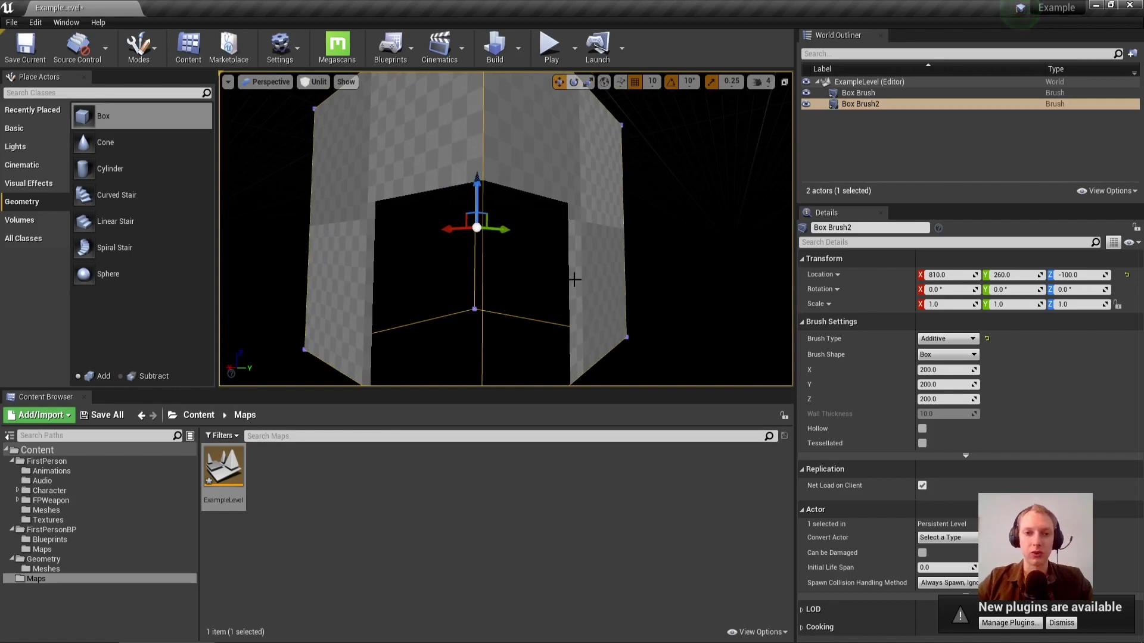
Delete the duplicate box brush, keeping only the original one in the level.
mouse_move(575, 277)
right_down()
mouse_move(575, 268)
mouse_move(673, 328)
mouse_move(685, 358)
mouse_move(679, 321)
right_up()
key(e)
right_drag(539, 301, 489, 266)
key(Delete)
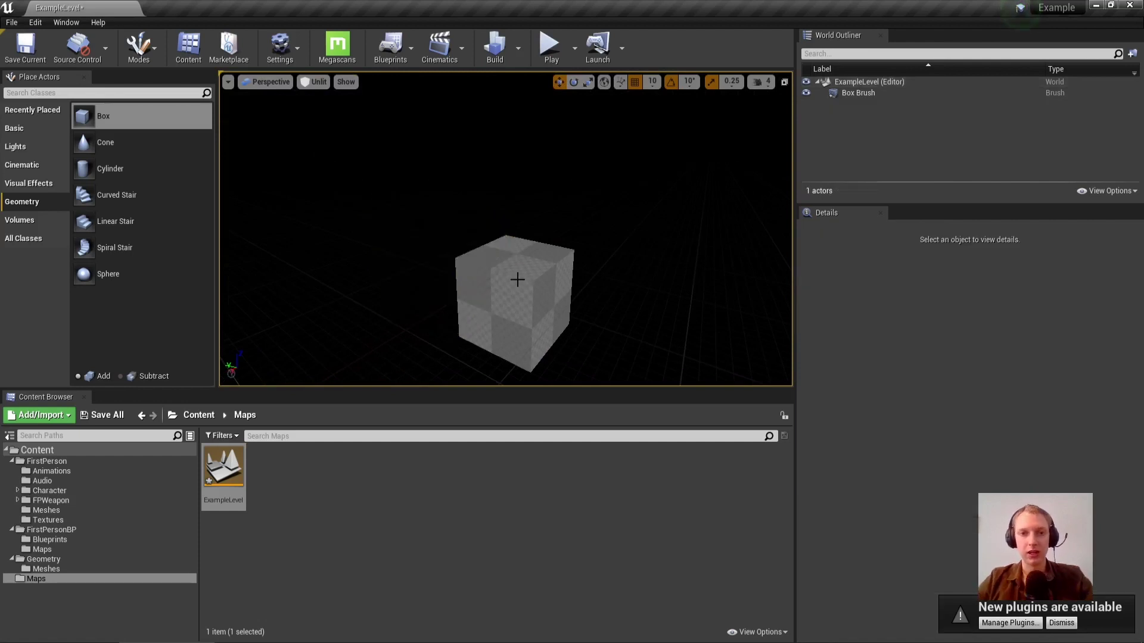
Reset the remaining box brush's location to the world origin (0, 0, 0).
click(494, 303)
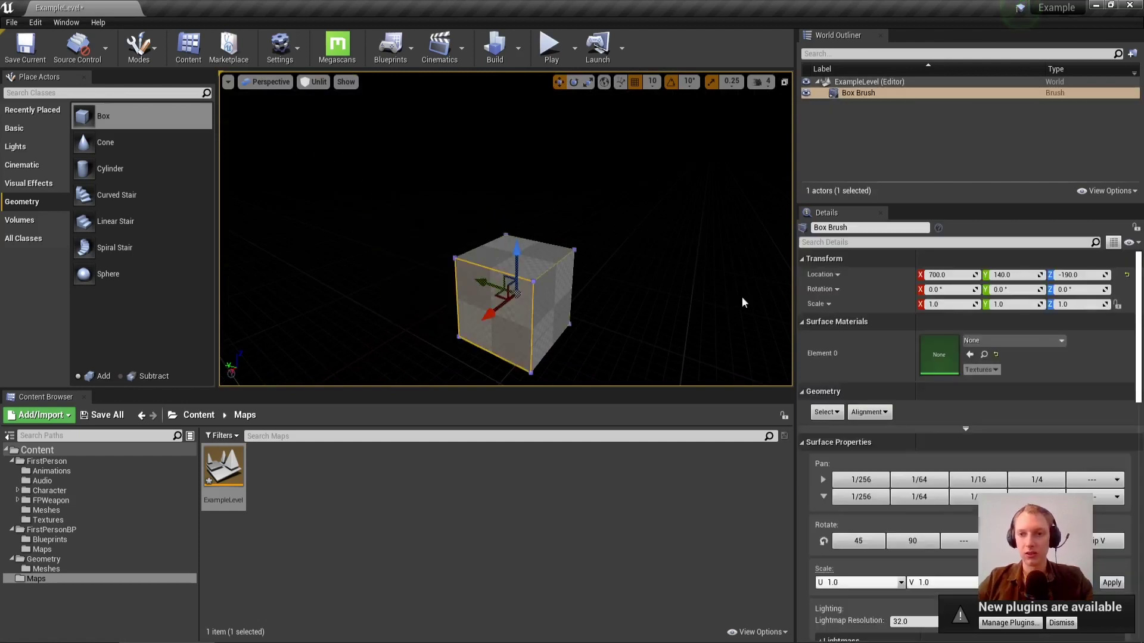
click(1126, 276)
right_drag(554, 187, 536, 155)
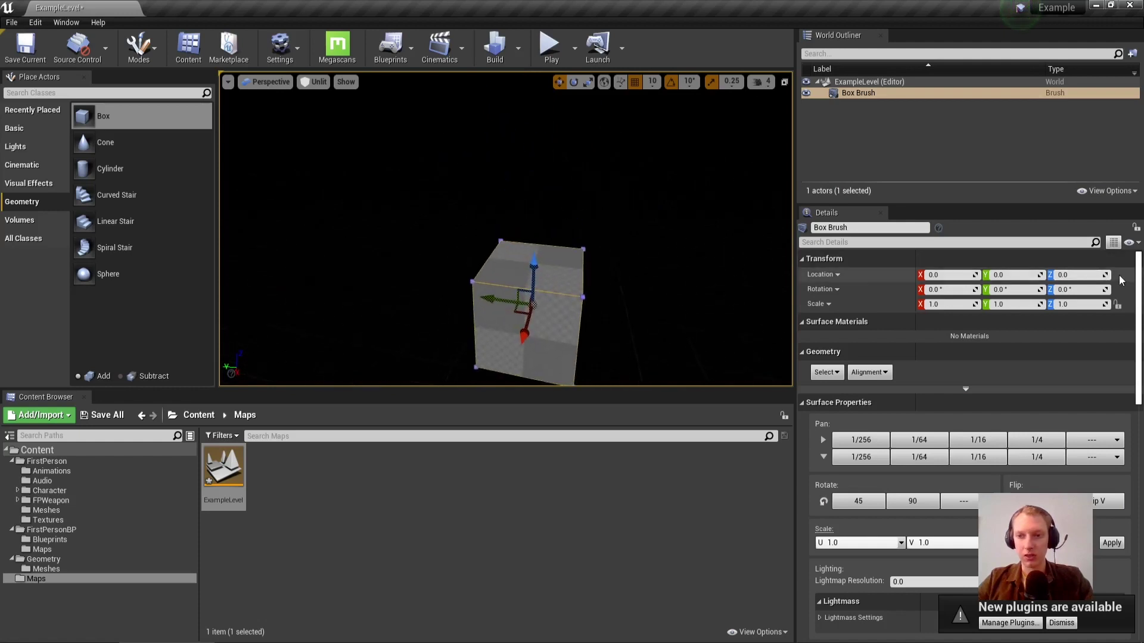
right_drag(586, 233, 453, 241)
scroll(605, 255, down, 8)
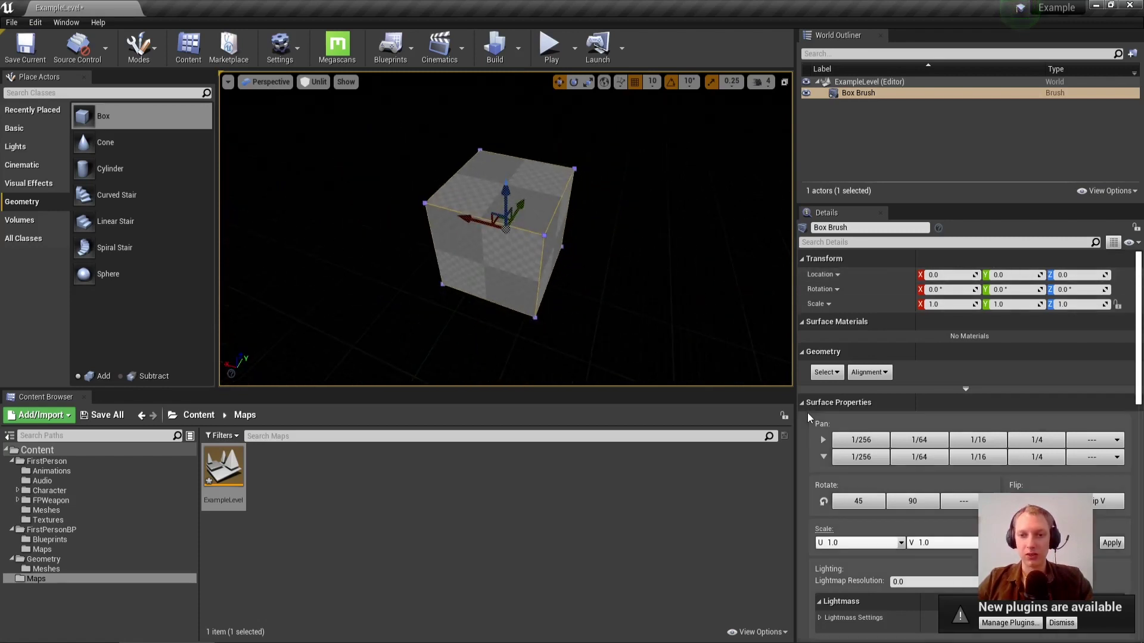
Try enlarging the box brush in X and Y with the Scale tool, and undo the scaling.
key(r)
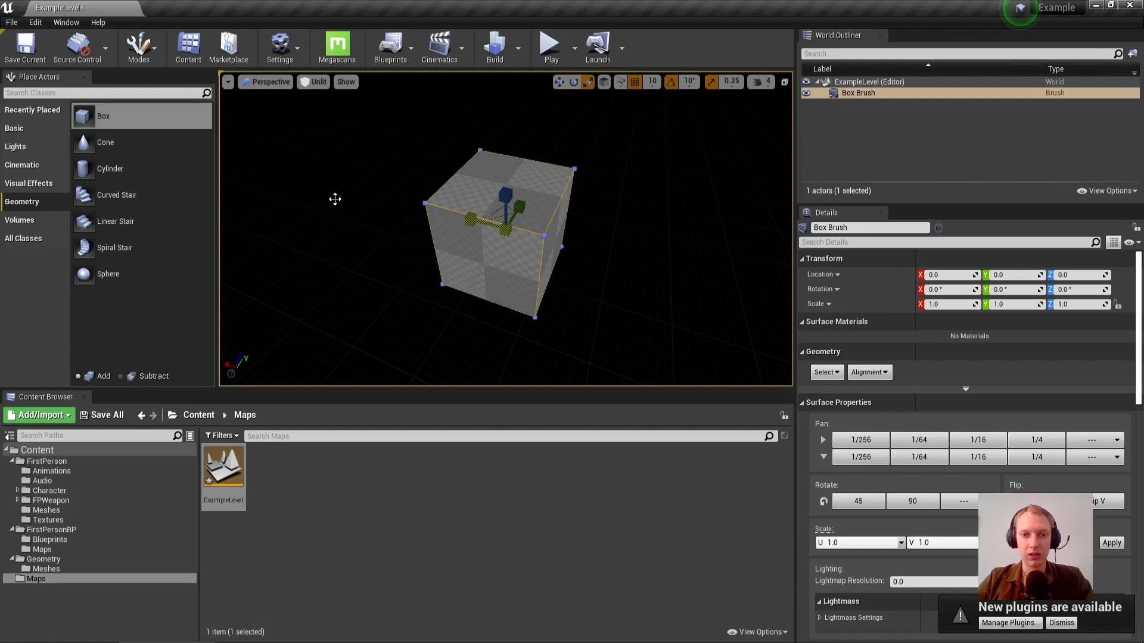
drag(335, 199, 337, 196)
drag(520, 209, 523, 205)
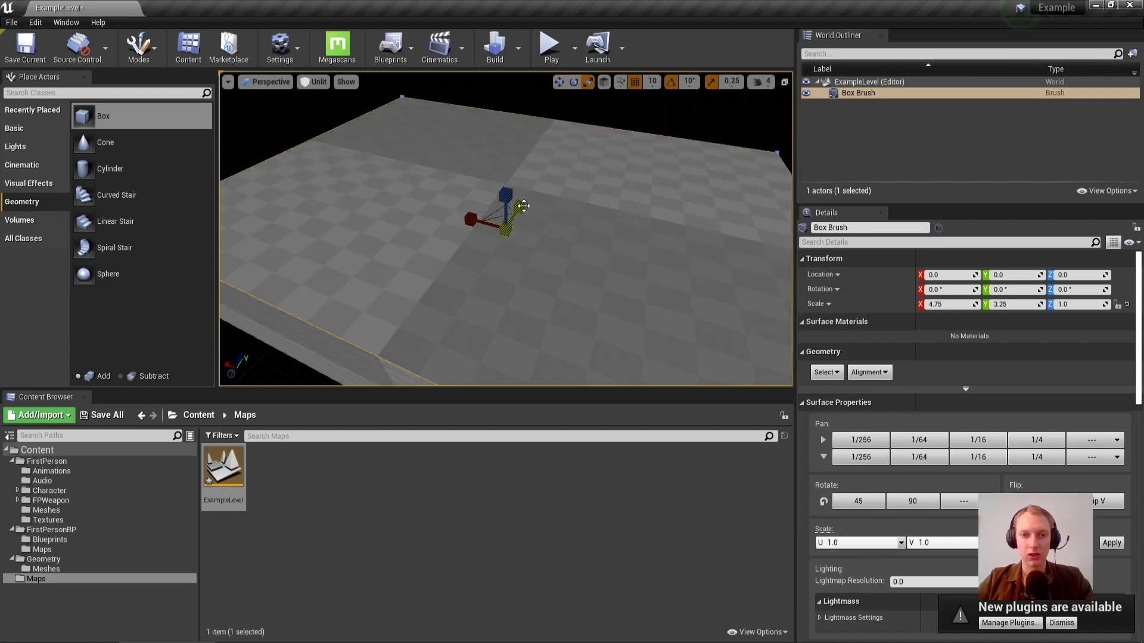
key(ctrl+z)
key(ctrl+z)
click(684, 202)
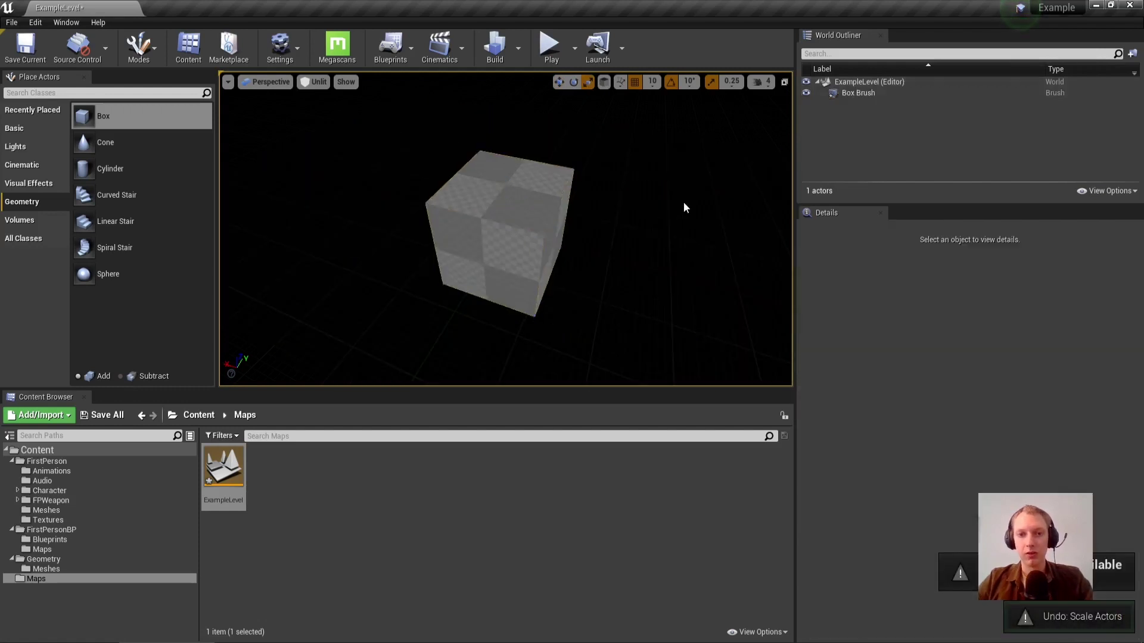
Set the box brush's X and Y dimensions to 2000 in its brush settings and deselect it.
click(517, 212)
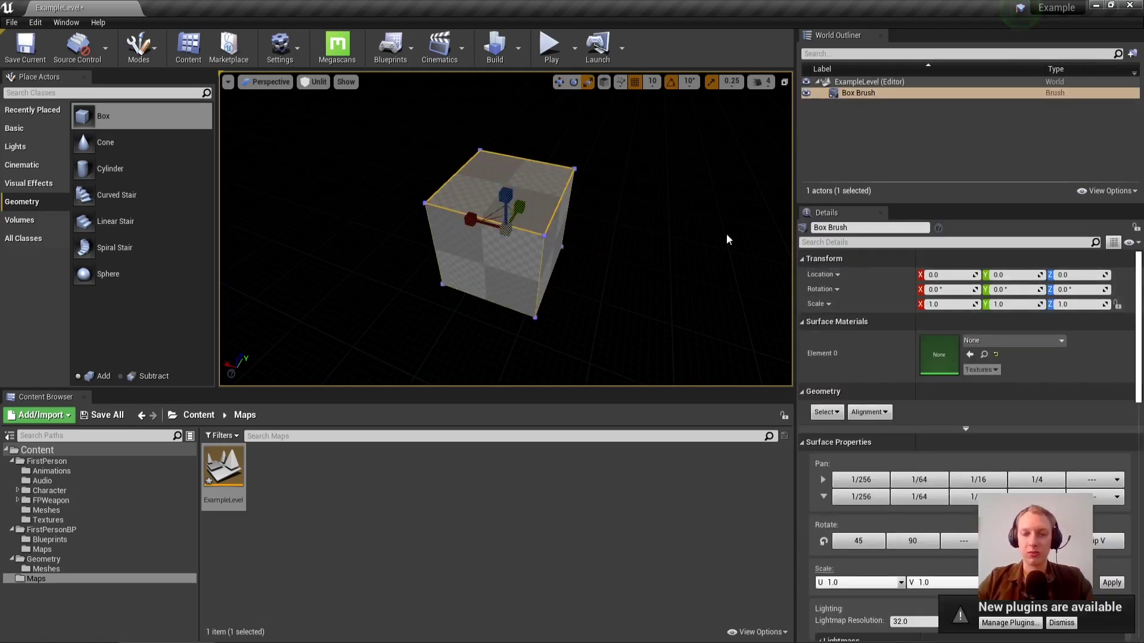
scroll(975, 381, down, 8)
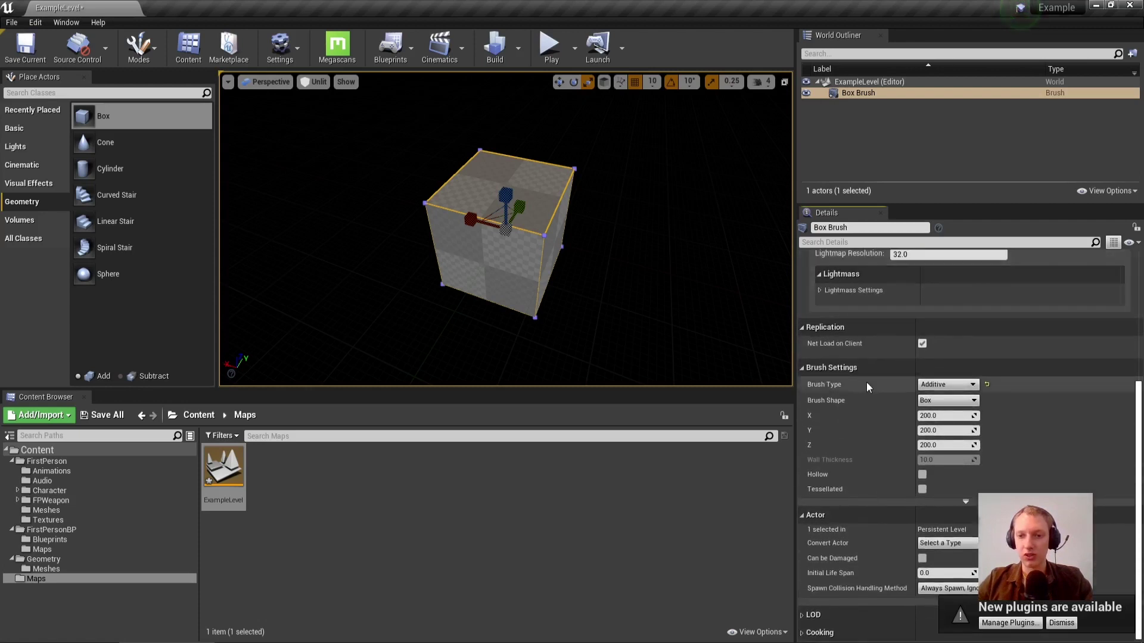
click(929, 416)
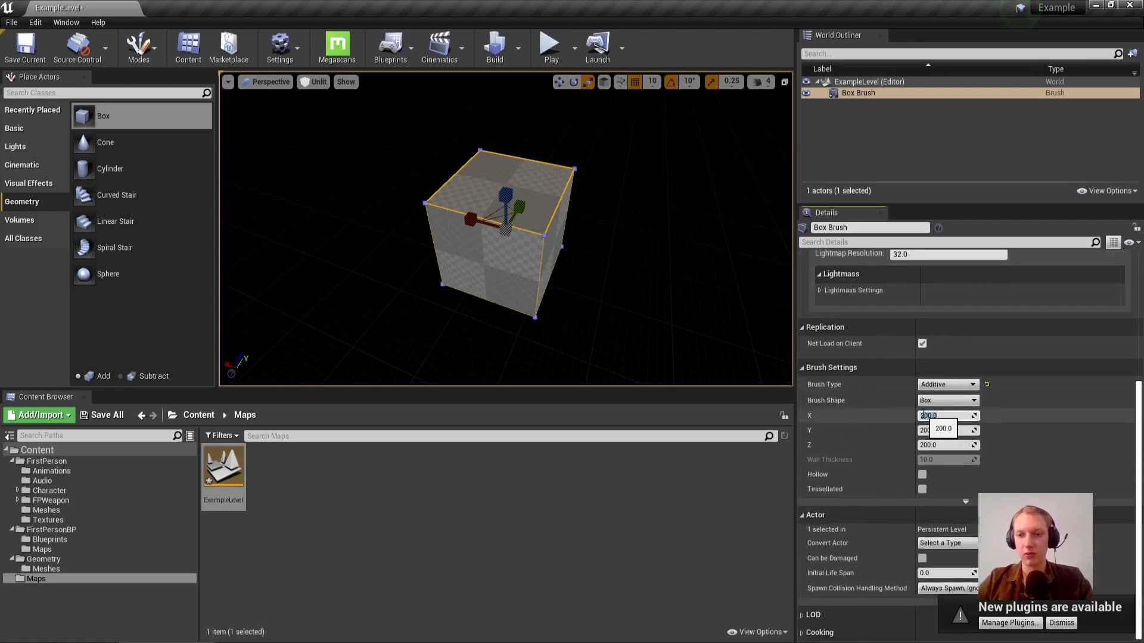
text(2000)
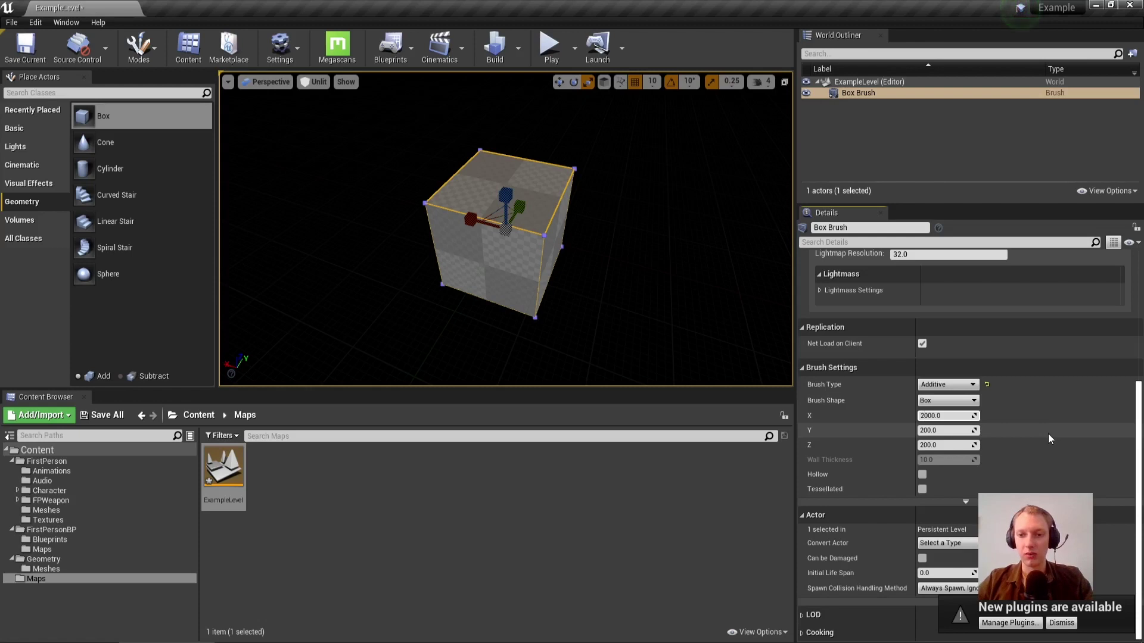
click(926, 430)
text(2000)
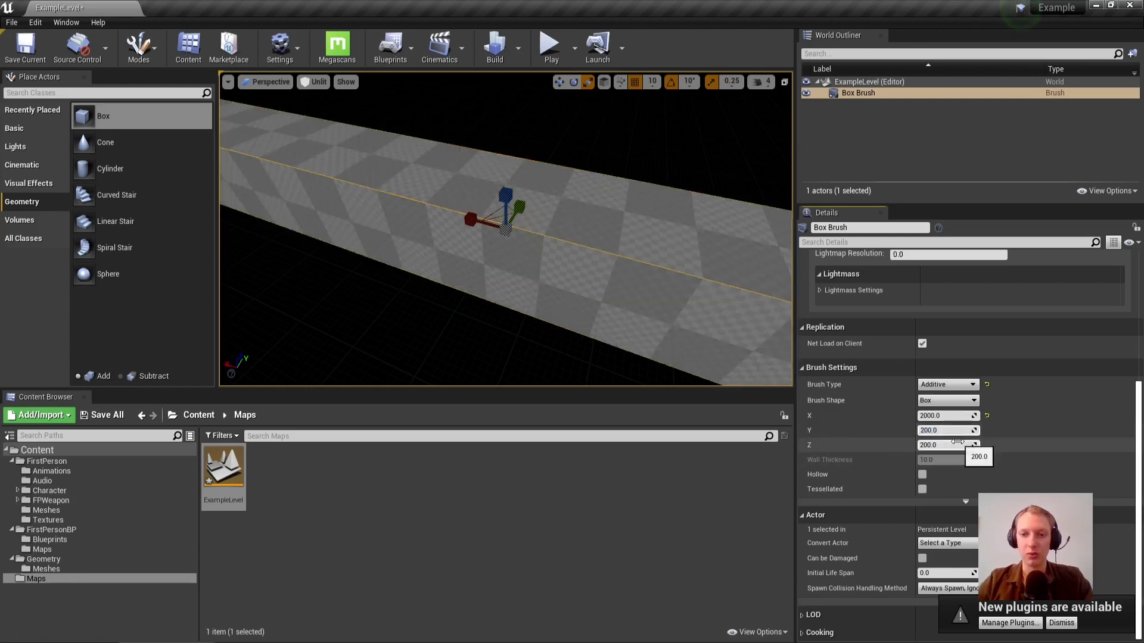
key(Return)
right_drag(612, 316, 609, 312)
key(Escape)
Play-test ExampleLevel to check how the unlit floor looks in game, and stop the session.
right_drag(630, 260, 627, 240)
click(550, 45)
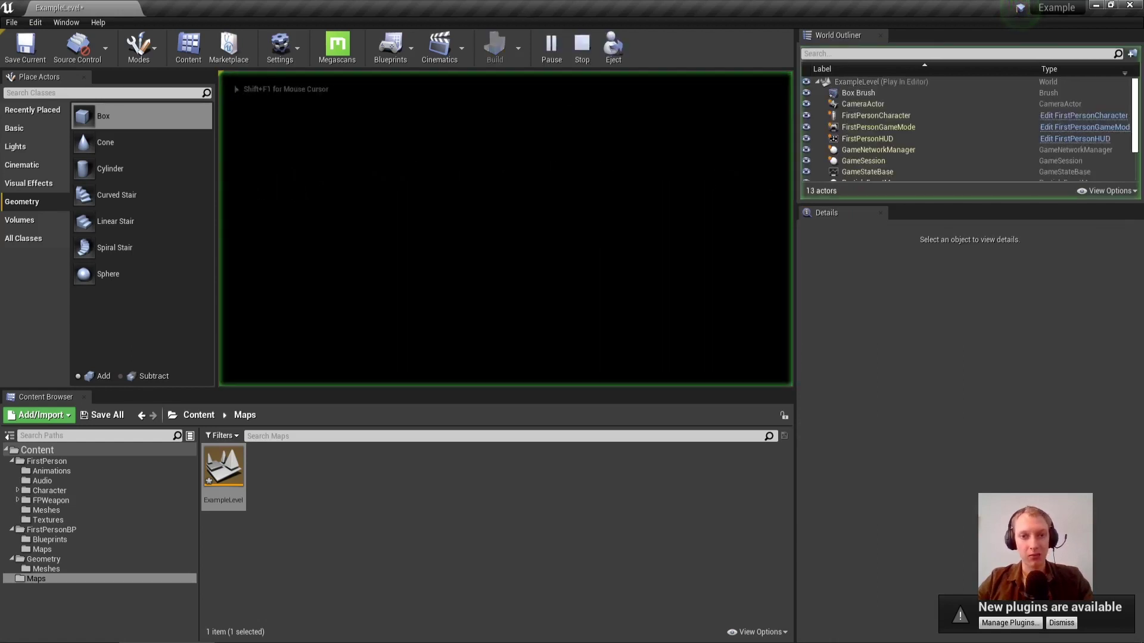
key(Escape)
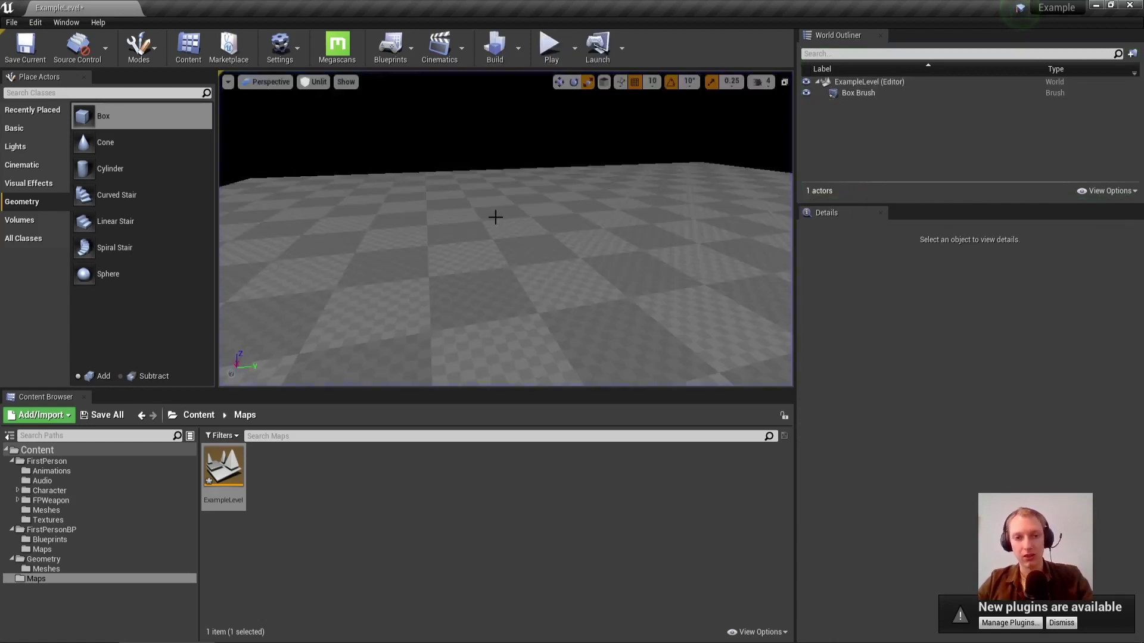
Deselect the box brush floor and switch the viewport from Unlit to Lit view mode.
right_drag(467, 220, 545, 234)
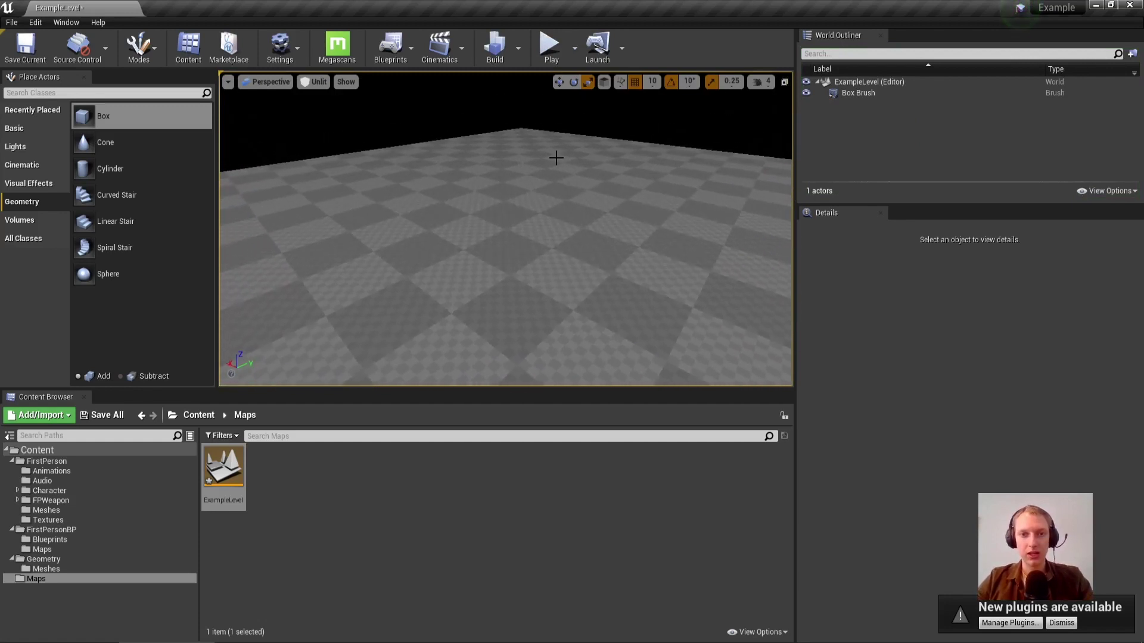
click(543, 192)
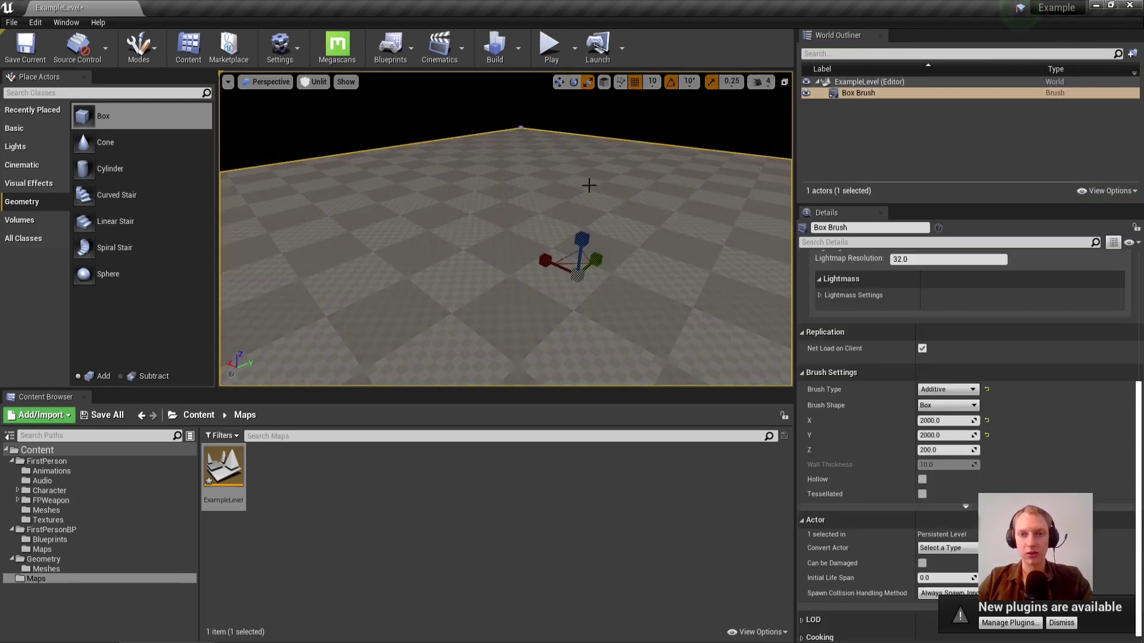
click(572, 129)
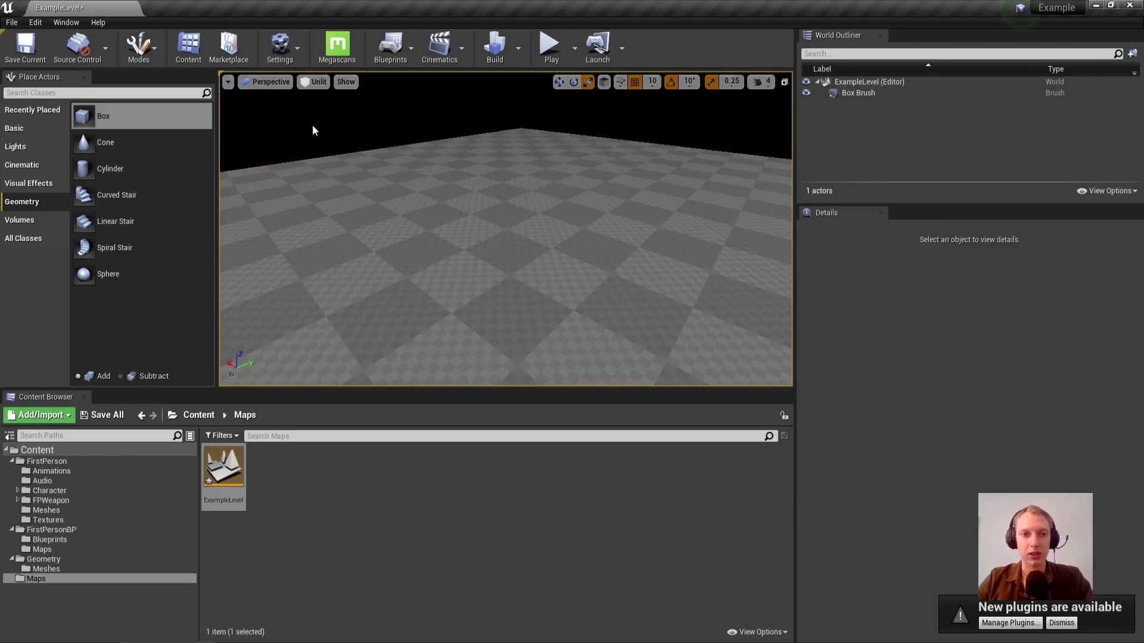
click(308, 84)
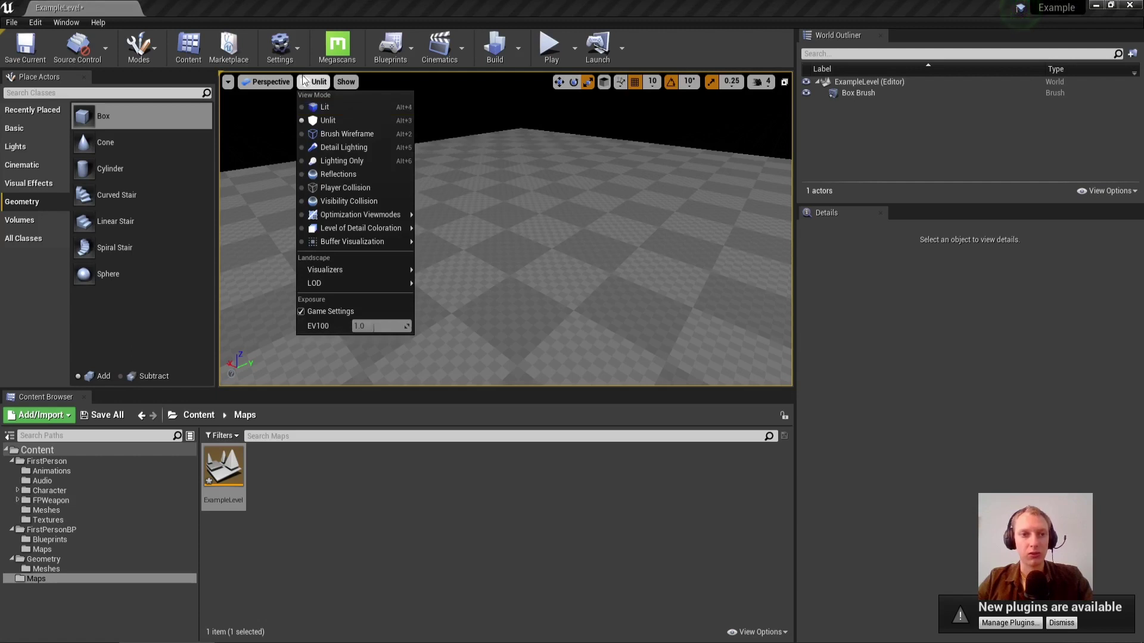
click(370, 108)
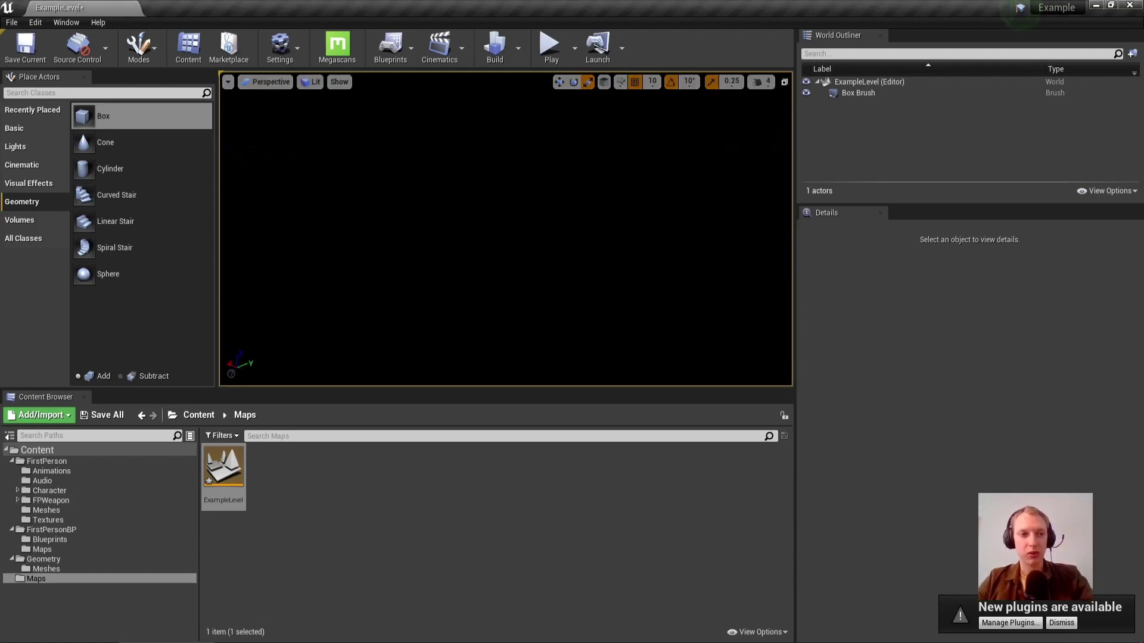
Place a Directional Light above the brush floor and activate the Move tool for it.
click(15, 147)
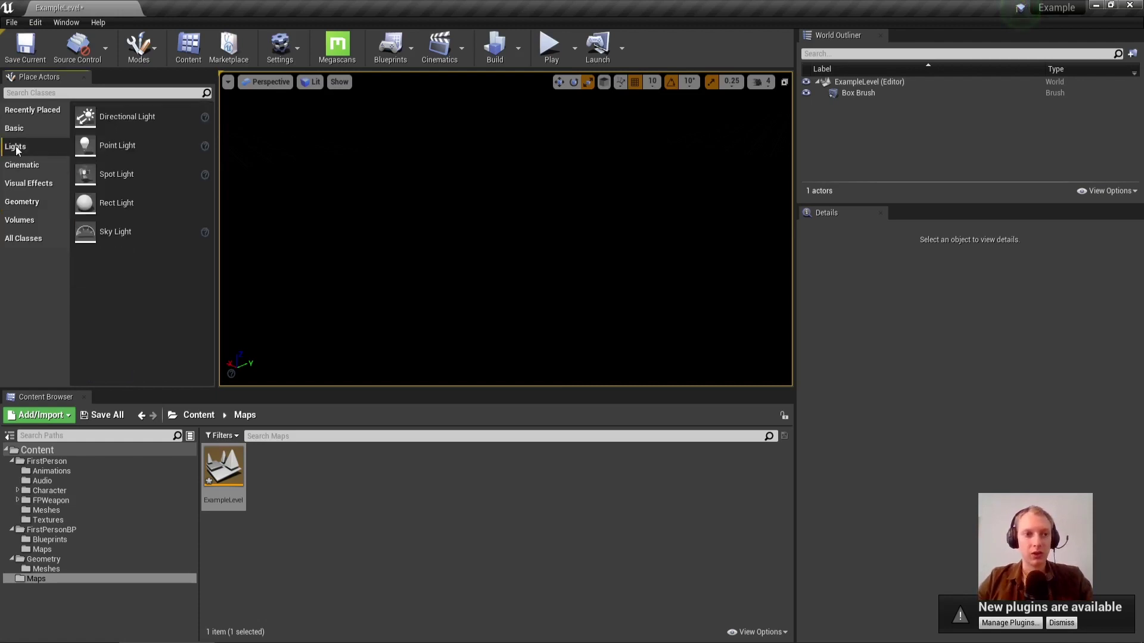
drag(122, 116, 573, 257)
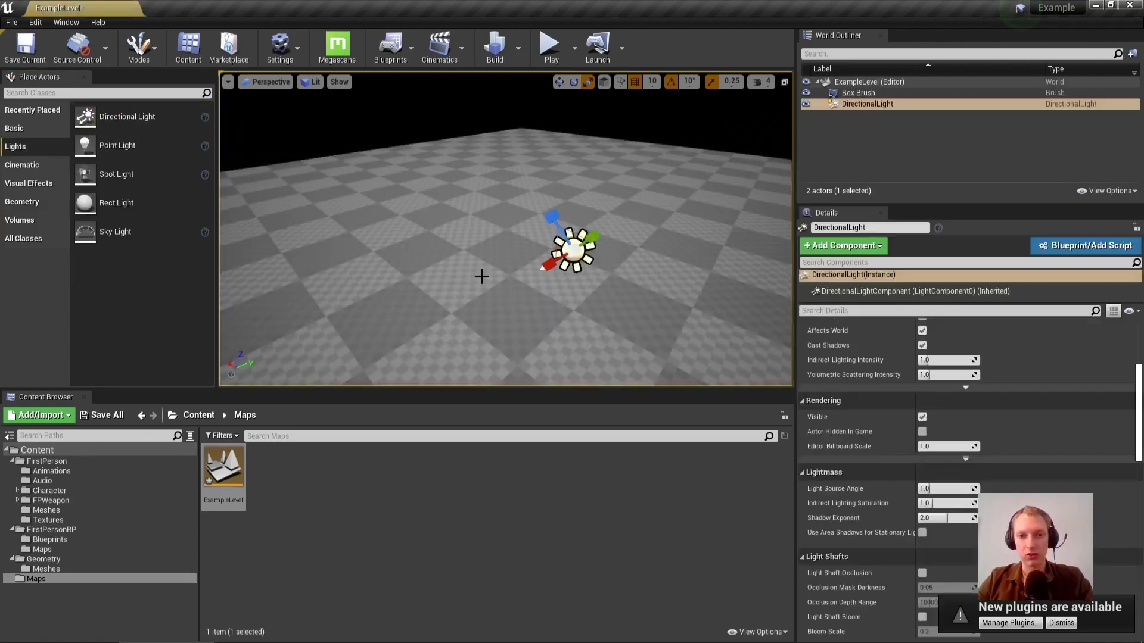
key(w)
right_drag(559, 316, 745, 324)
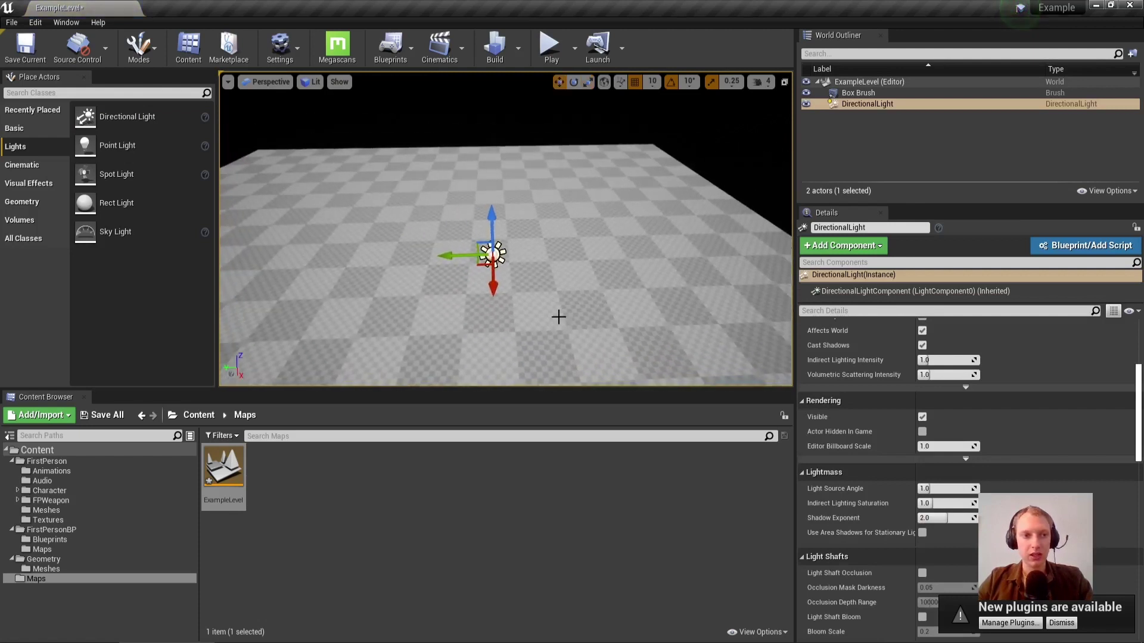
Place two basic cubes over the floor and delete the second one.
click(18, 128)
drag(89, 260, 406, 146)
drag(127, 263, 351, 300)
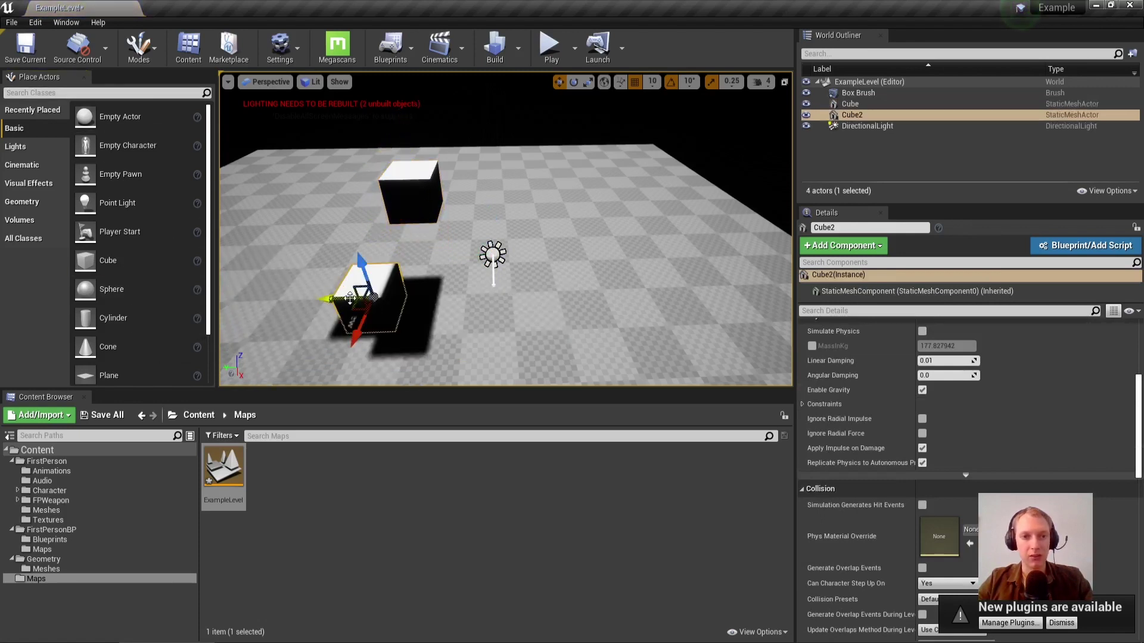
key(Delete)
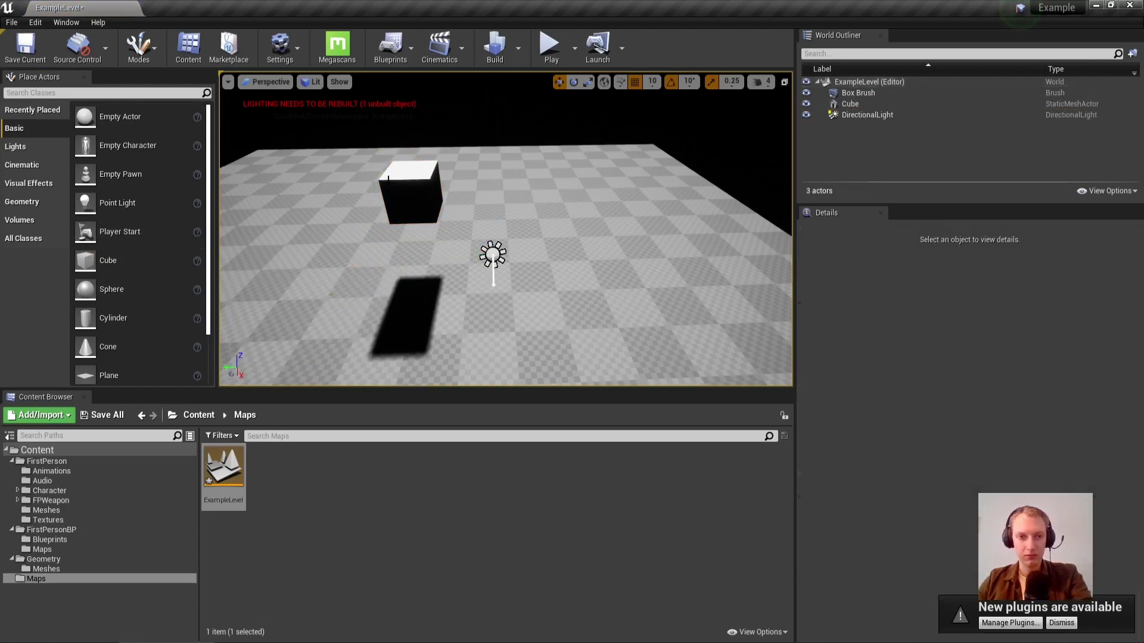
Lower the remaining cube along its vertical axis until it rests close to the floor.
click(422, 192)
right_drag(423, 193, 333, 76)
key(s)
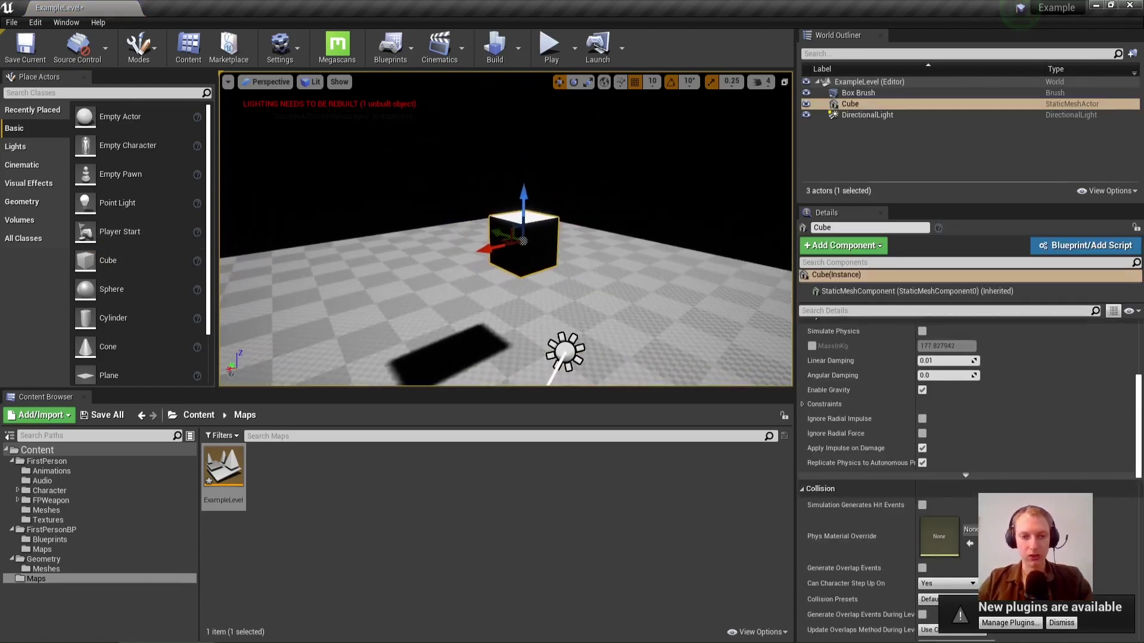
key(a)
right_drag(523, 197, 620, 232)
drag(555, 148, 562, 214)
key(d)
right_drag(562, 214, 459, 161)
key(q)
drag(526, 174, 525, 180)
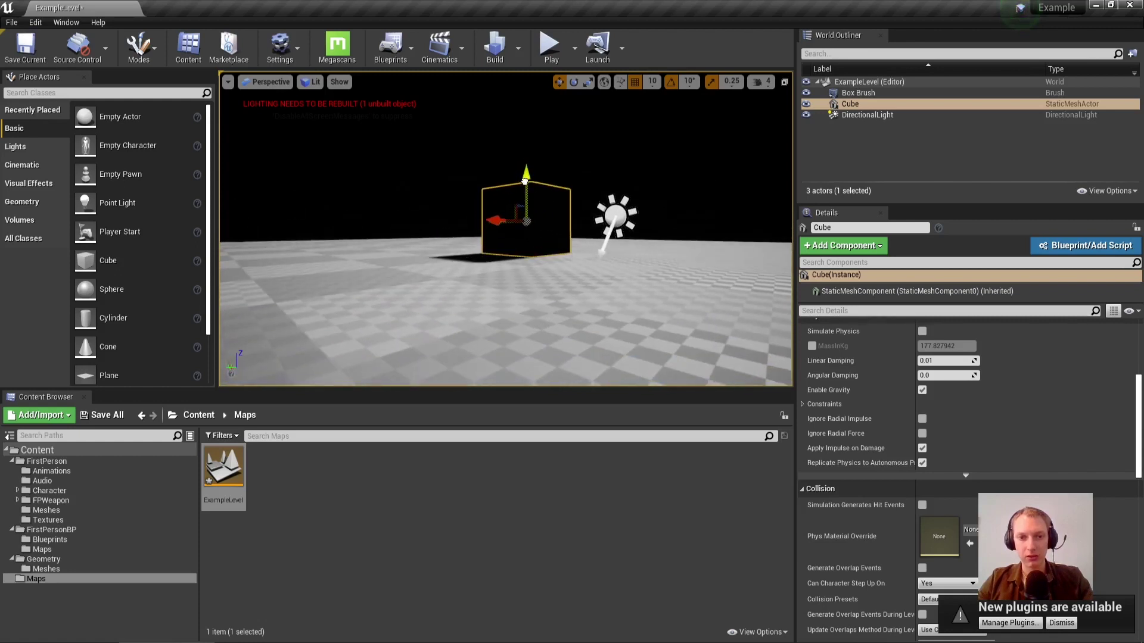
Raise the cube high above the floor and snap it straight down onto the floor surface.
key(a)
mouse_move(587, 232)
right_down()
mouse_move(619, 262)
mouse_move(587, 232)
right_up()
key(e)
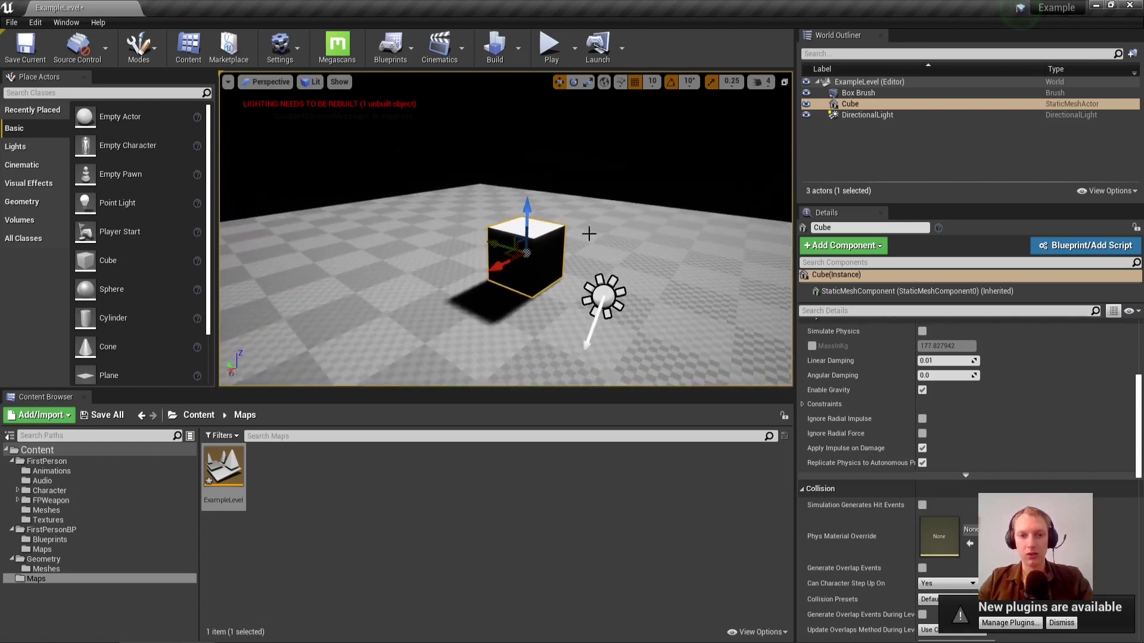
drag(527, 219, 529, 101)
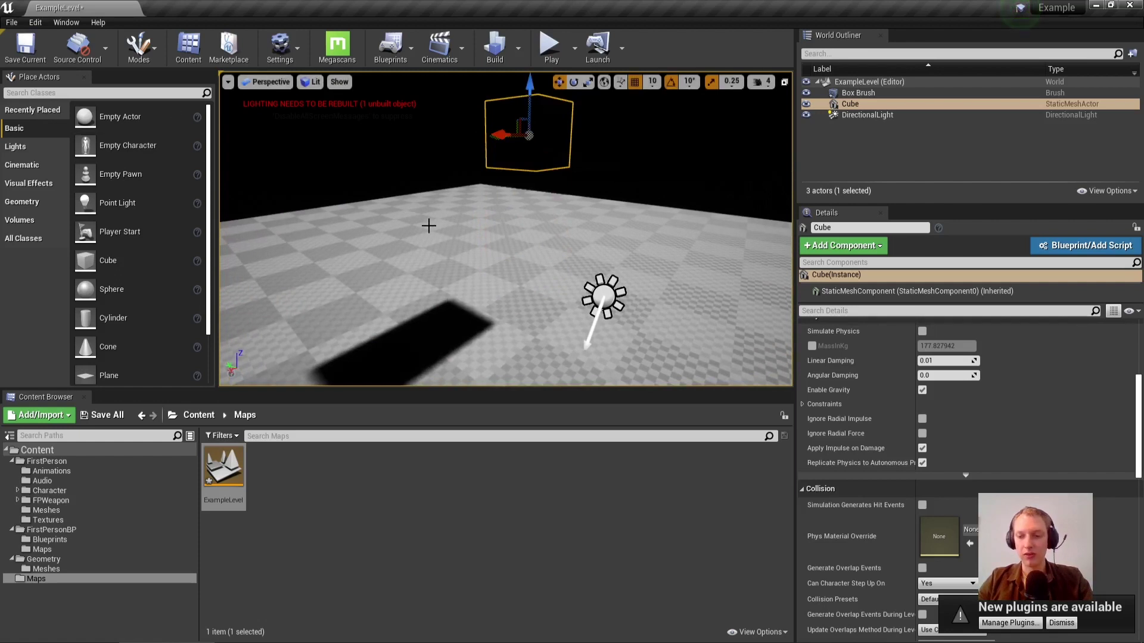
key(End)
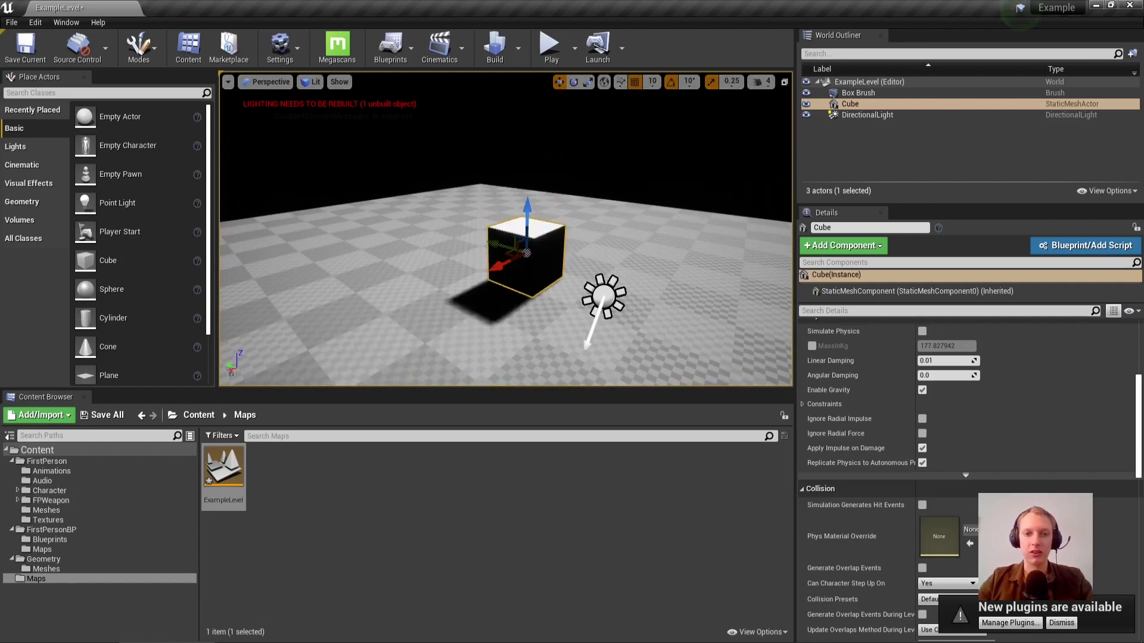
Duplicate the cube into a cluster of four, with one copy stacked on top of the others.
right_drag(506, 229, 543, 301)
alt+drag(514, 275, 506, 223)
key(ctrl+z)
right_drag(417, 239, 399, 262)
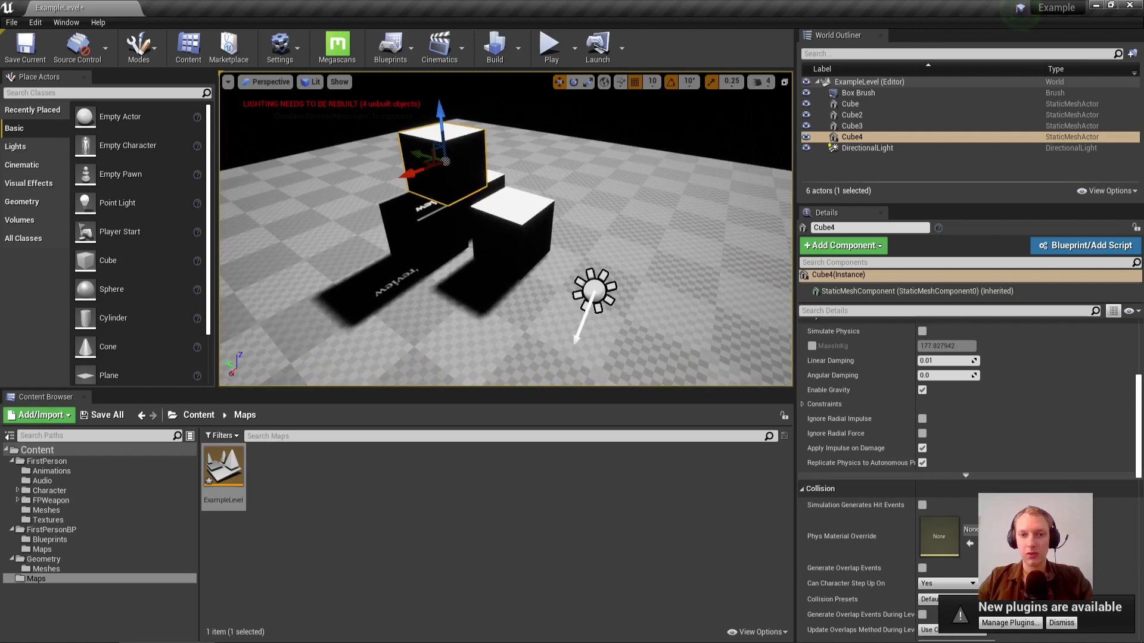
Play-test the level, moving and jumping around the stacked cubes, and stop the session.
click(551, 45)
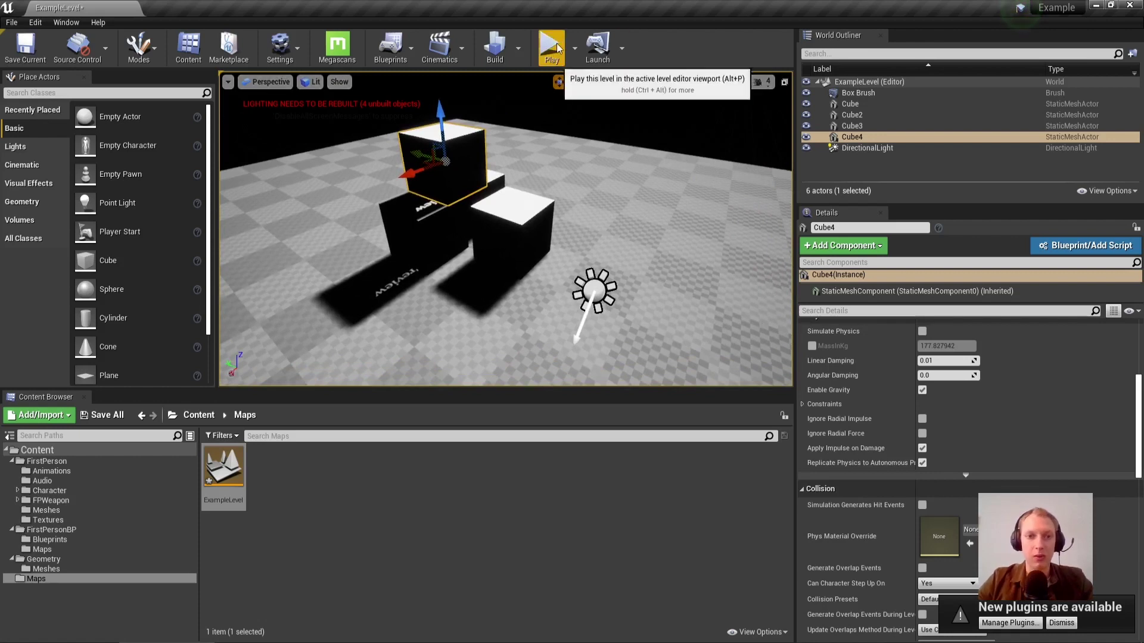
click(660, 219)
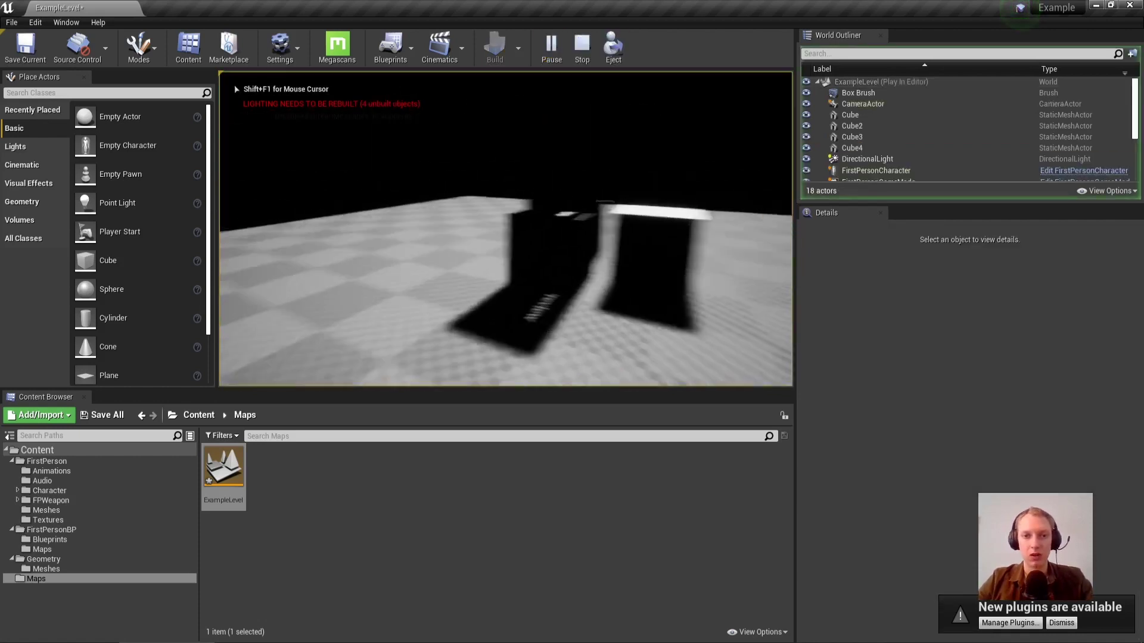
key(w)
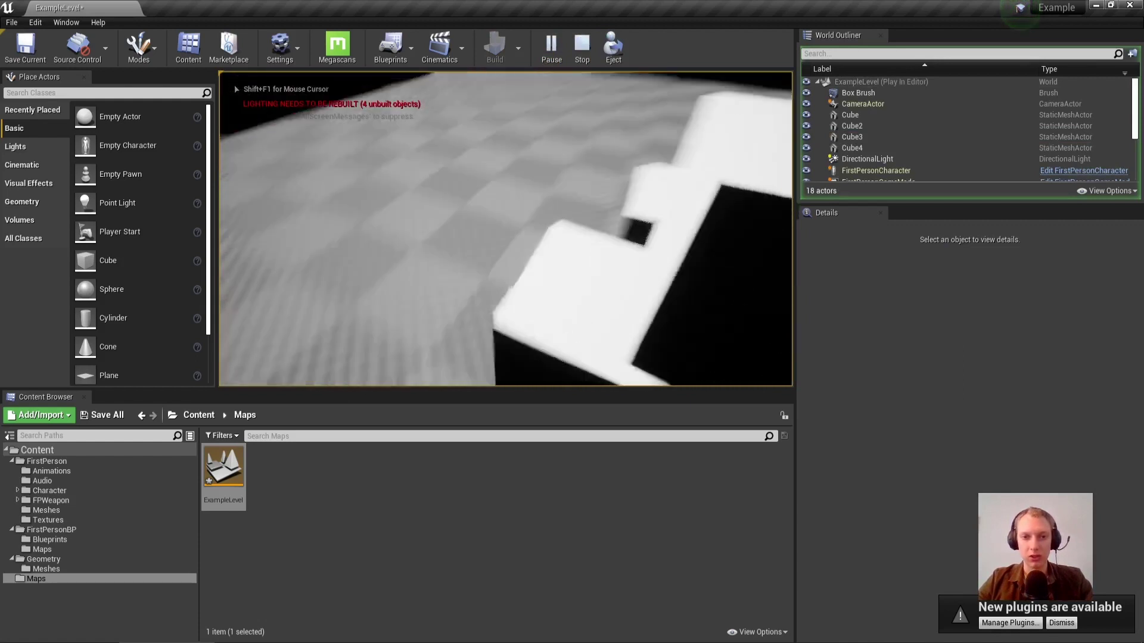
key(space)
key(s)
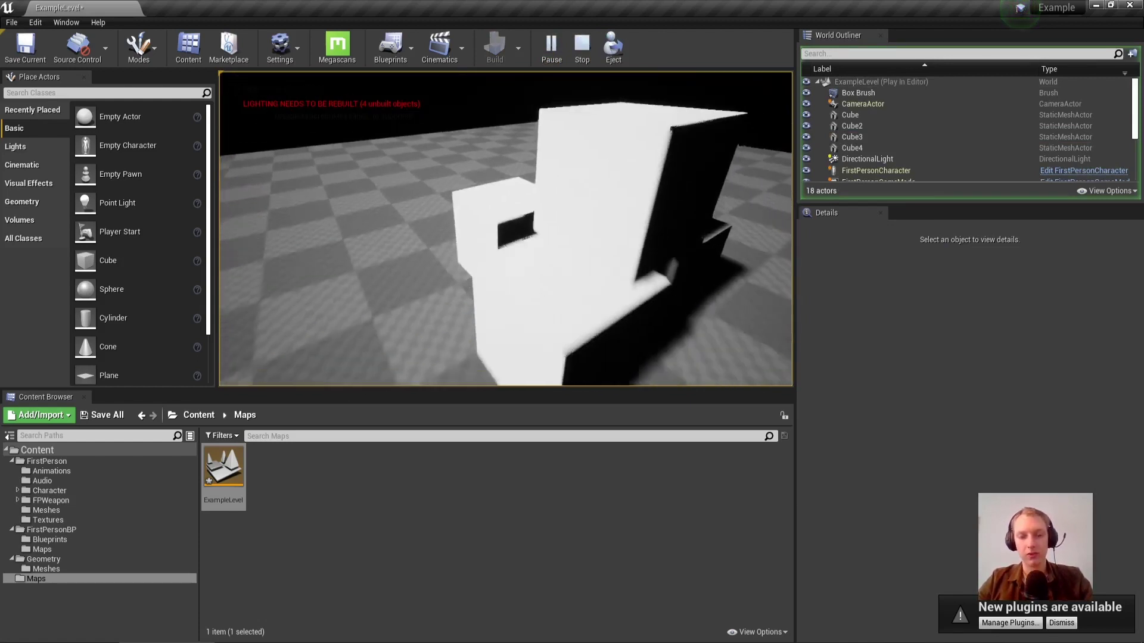
key(w)
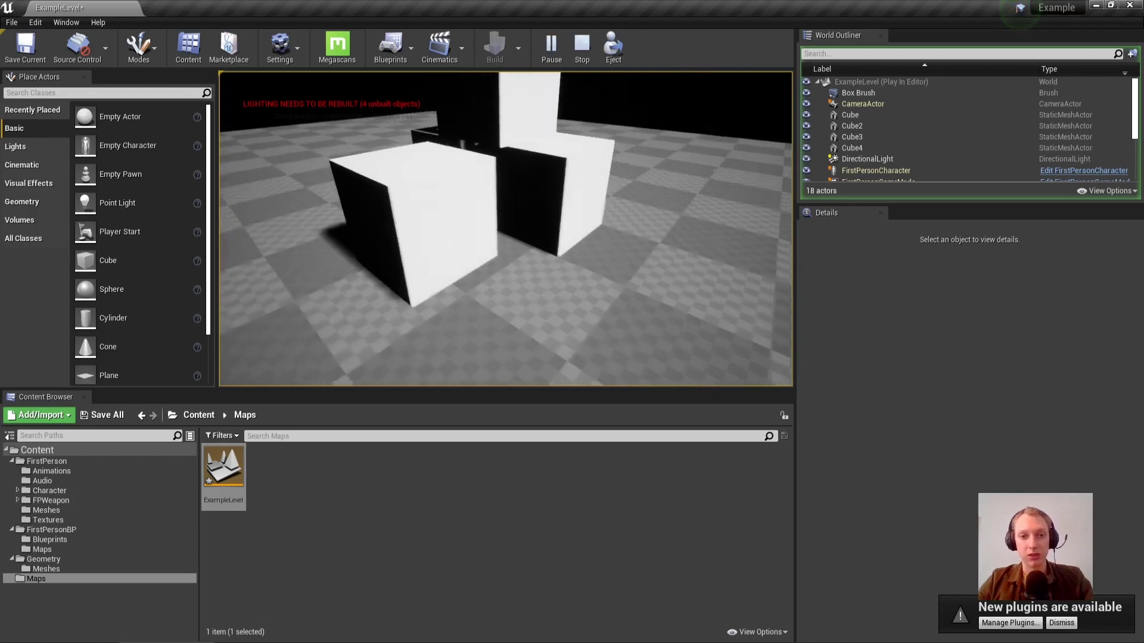
key(space)
key(Escape)
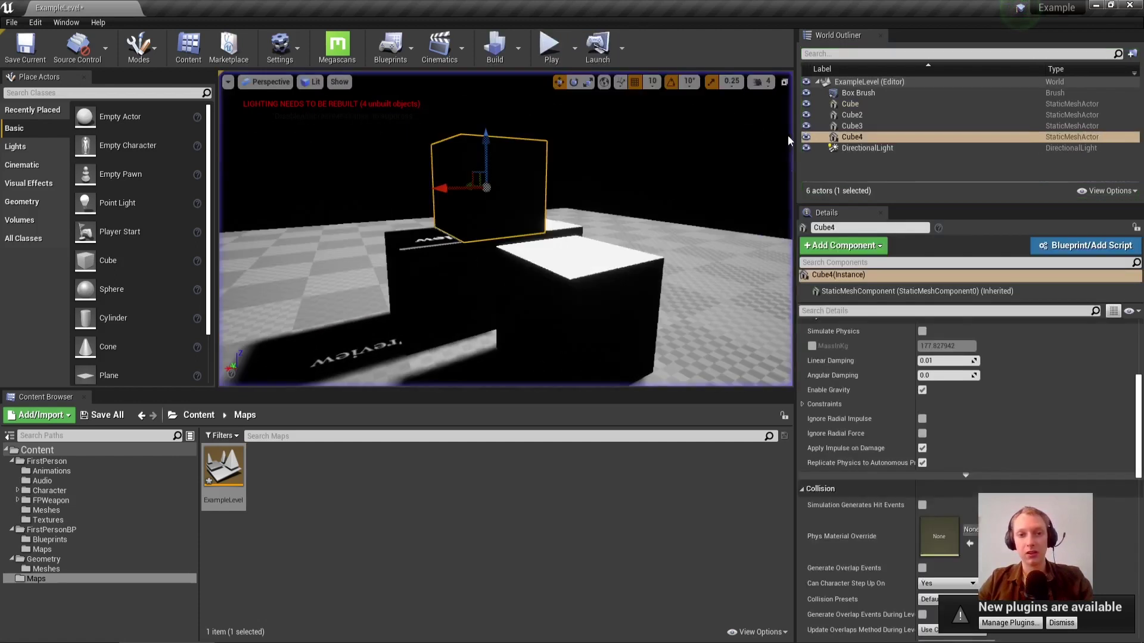
Select all four cubes and enable Simulate Physics on them.
ctrl+click(555, 229)
ctrl+click(447, 274)
ctrl+click(566, 298)
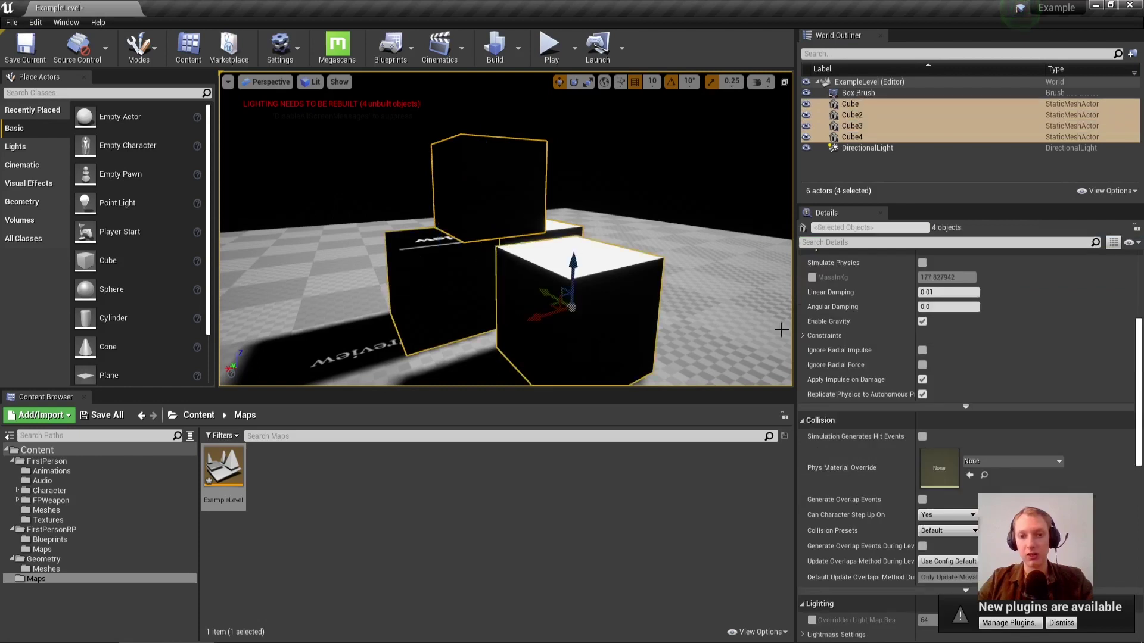
right_drag(1094, 546, 1098, 283)
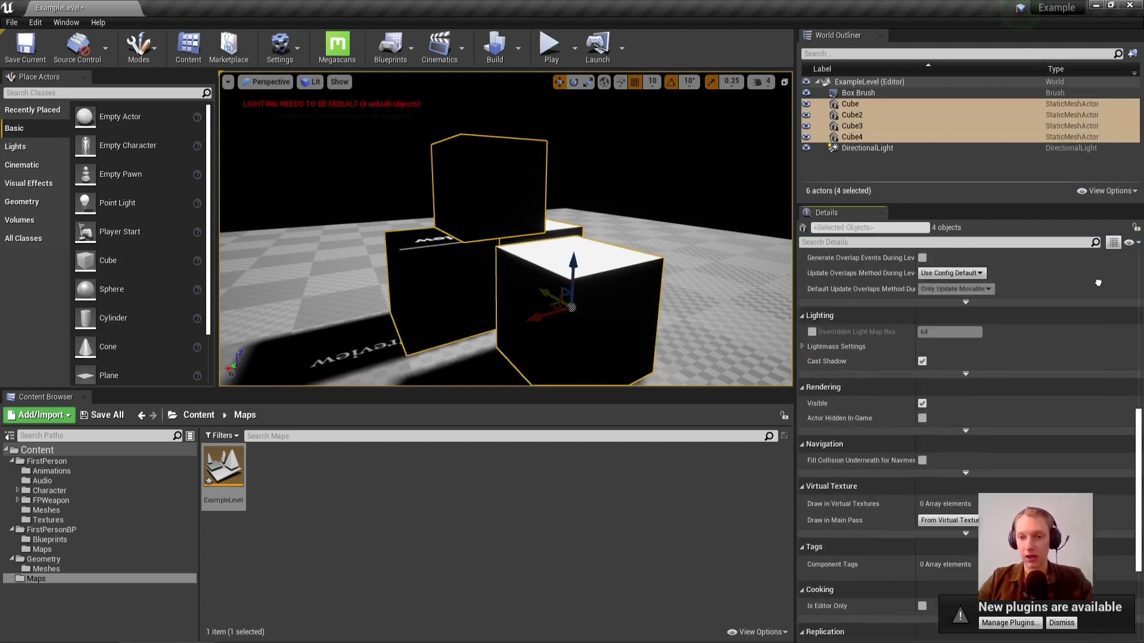
scroll(858, 307, up, 10)
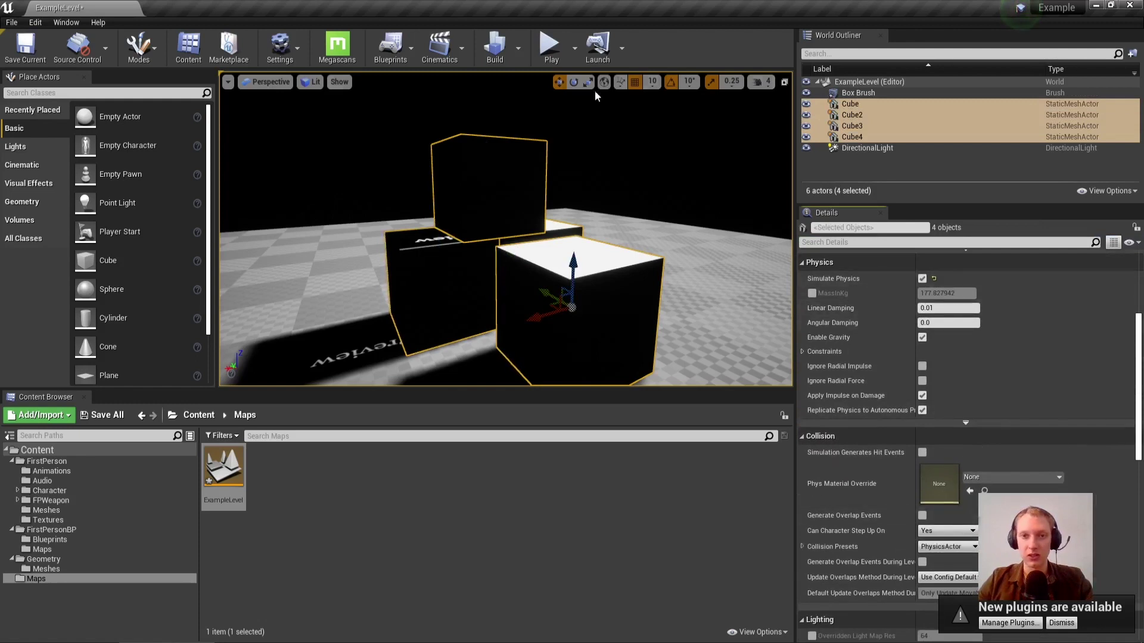
Play-test the level to check how the physics cubes react to the player, and stop the session.
click(538, 50)
key(w)
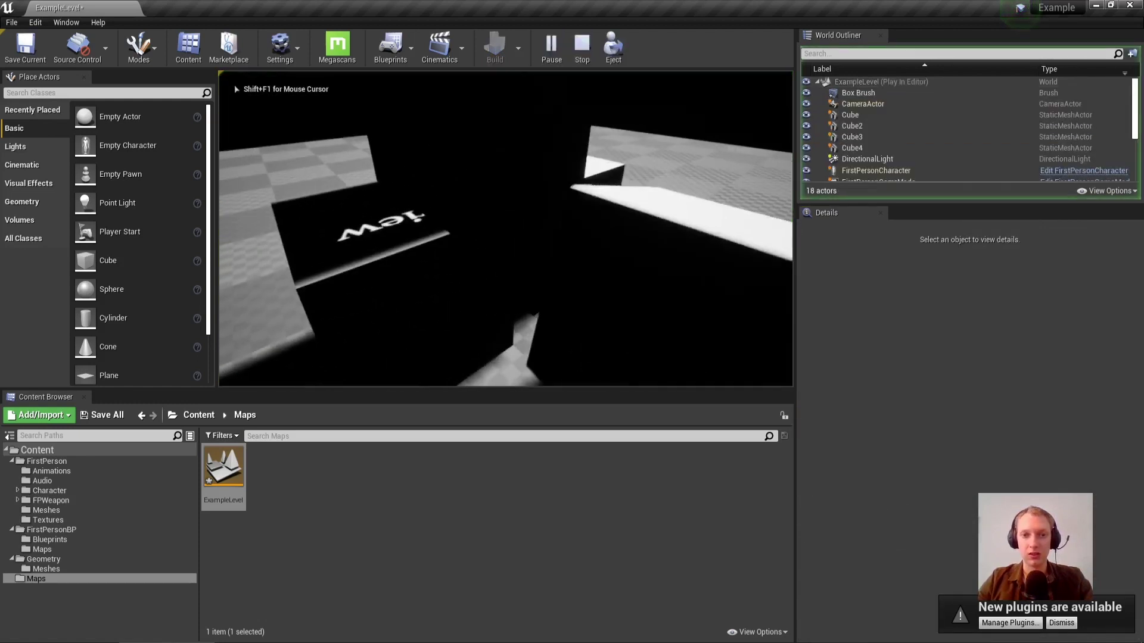
key(space)
key(s)
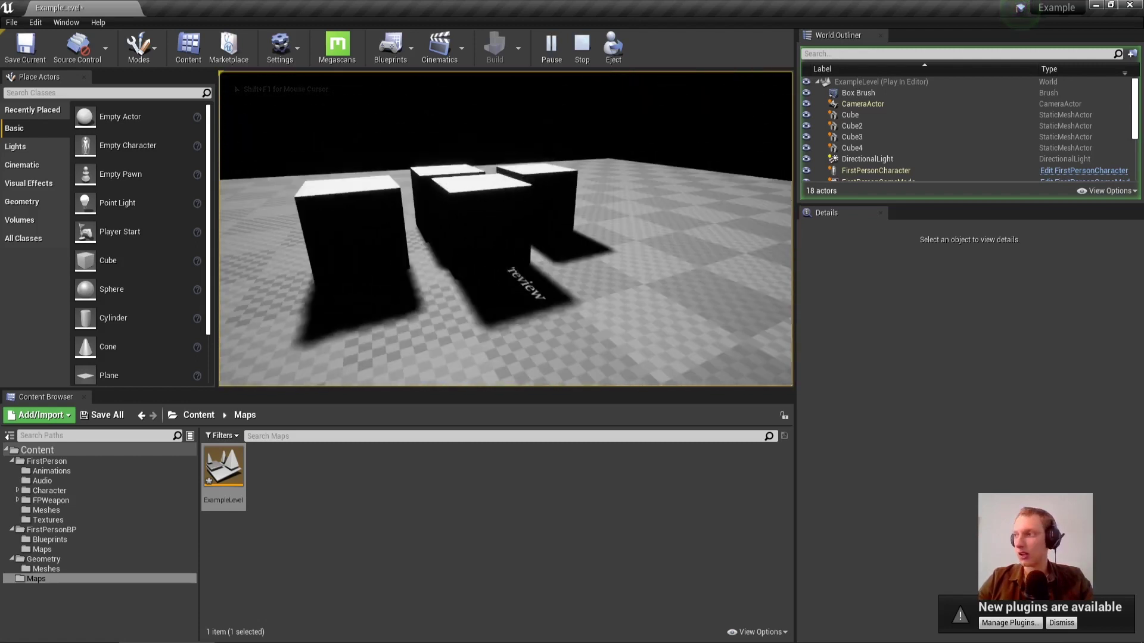
key(s)
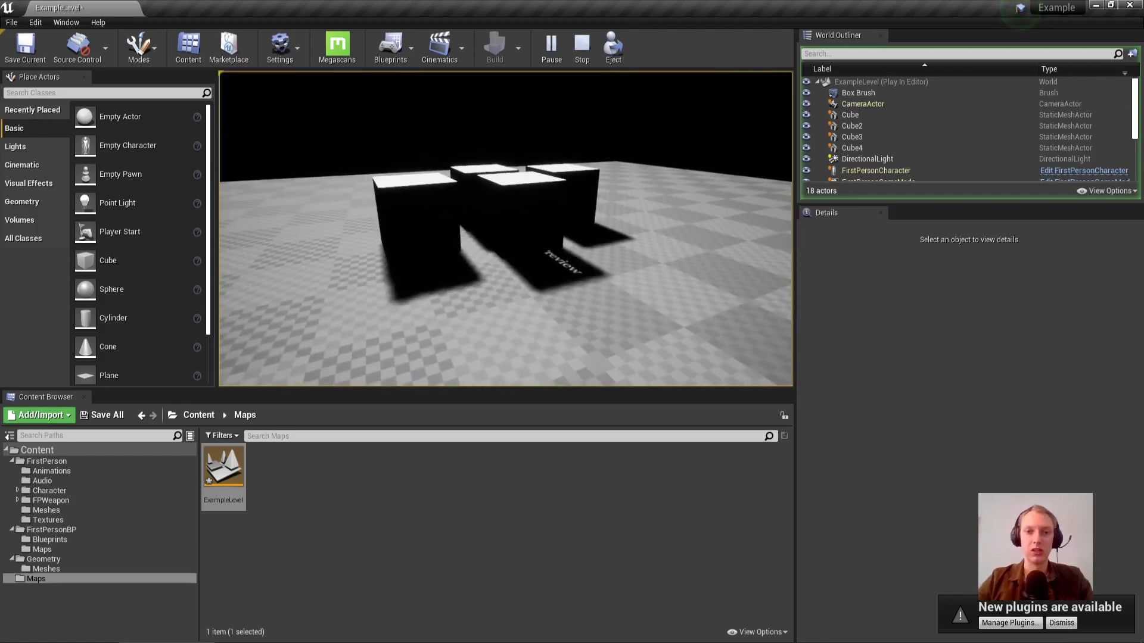
key(Escape)
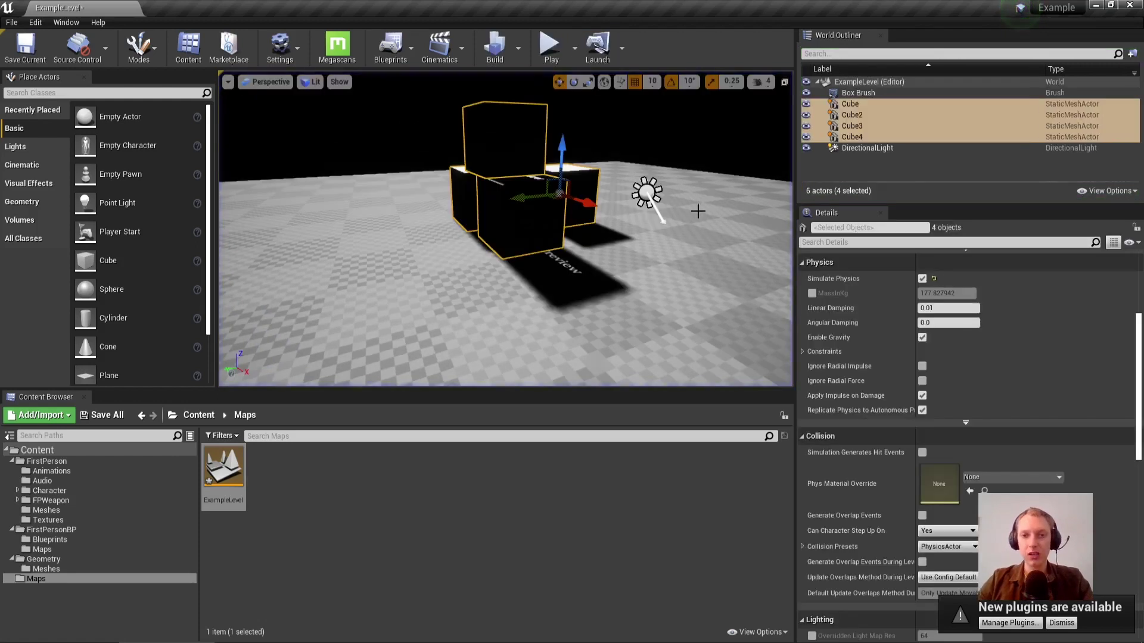
Rotate the directional light about its vertical axis to about -20° so it shines on the cubes from another side.
click(656, 195)
click(647, 192)
key(e)
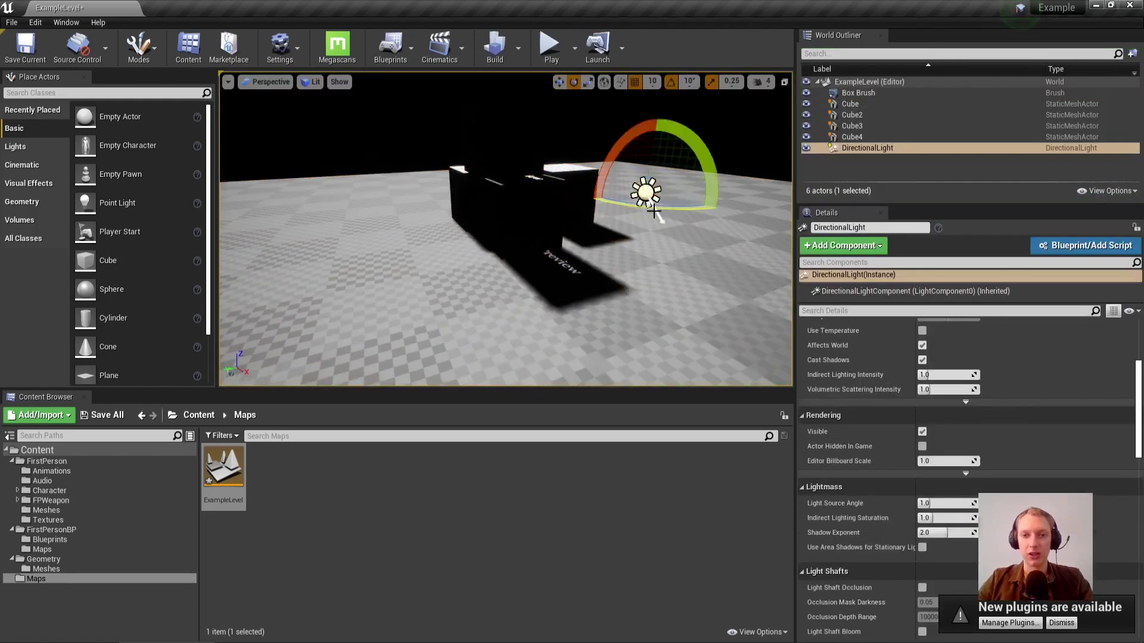
drag(669, 210, 763, 213)
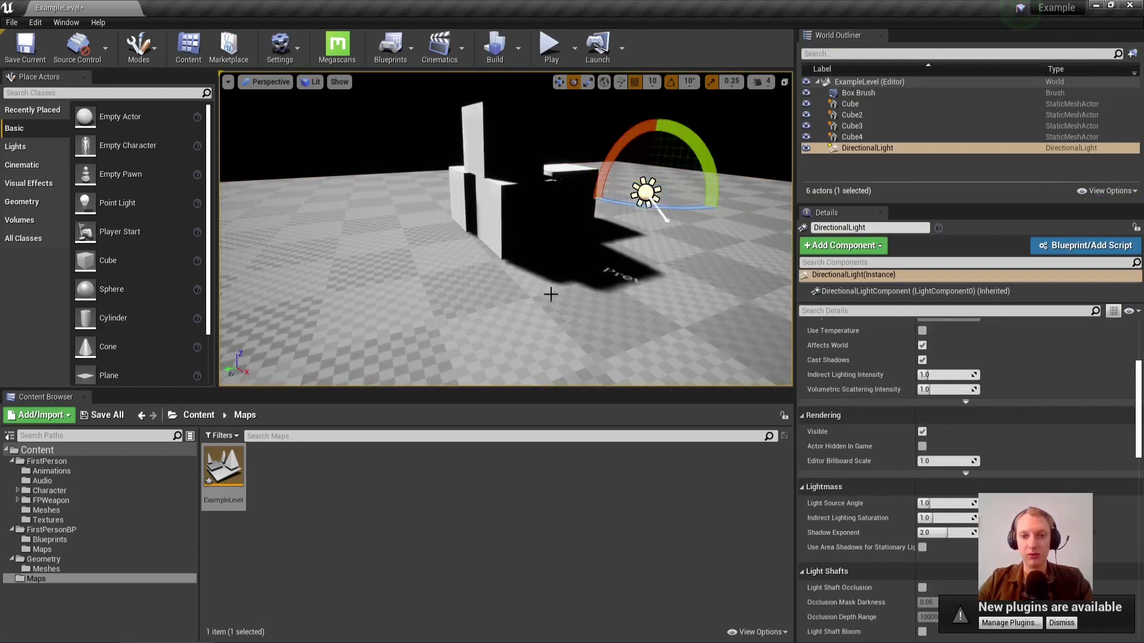
Try Movable mobility on the directional light to compare the shadows, and switch it back to Stationary.
scroll(1093, 595, up, 6)
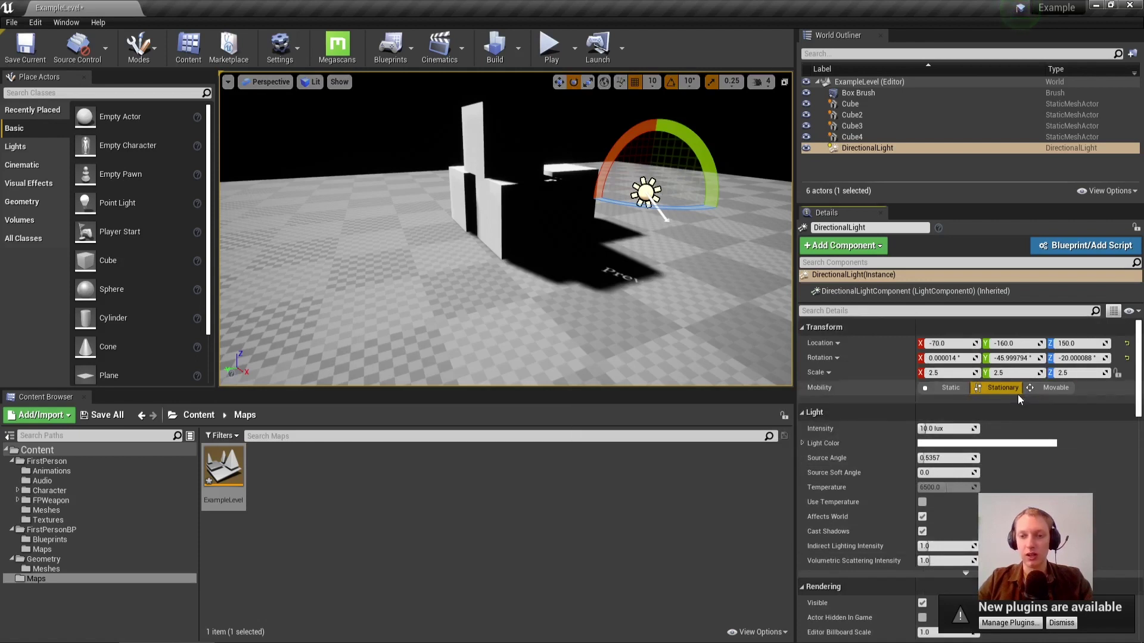
click(1028, 390)
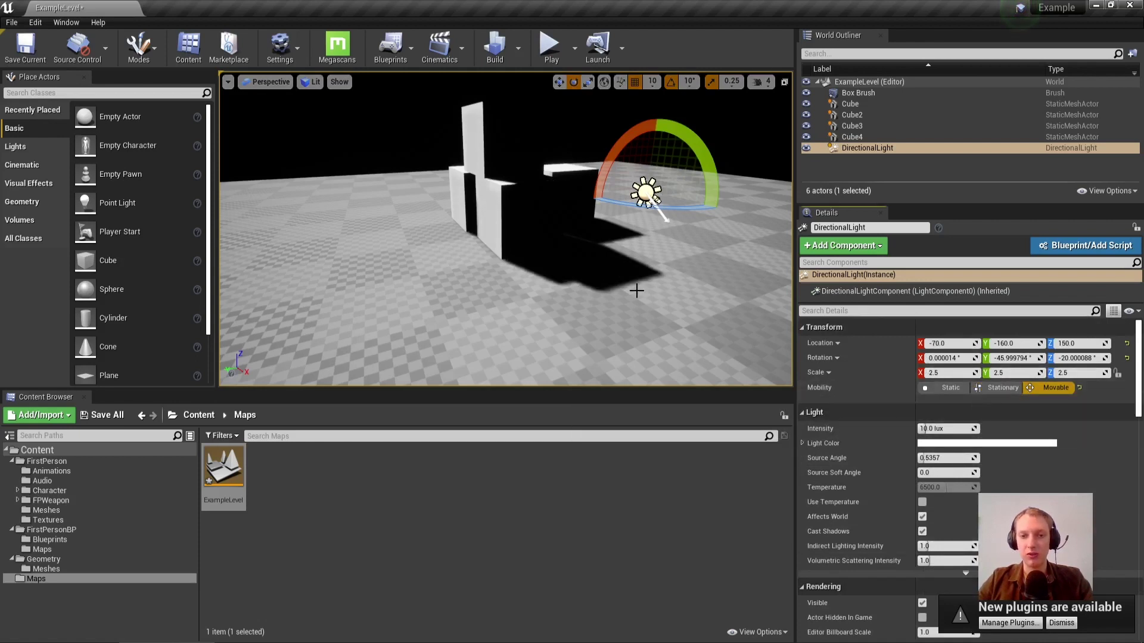
mouse_move(506, 229)
right_down()
mouse_move(560, 239)
mouse_move(548, 221)
mouse_move(524, 223)
right_up()
click(1008, 388)
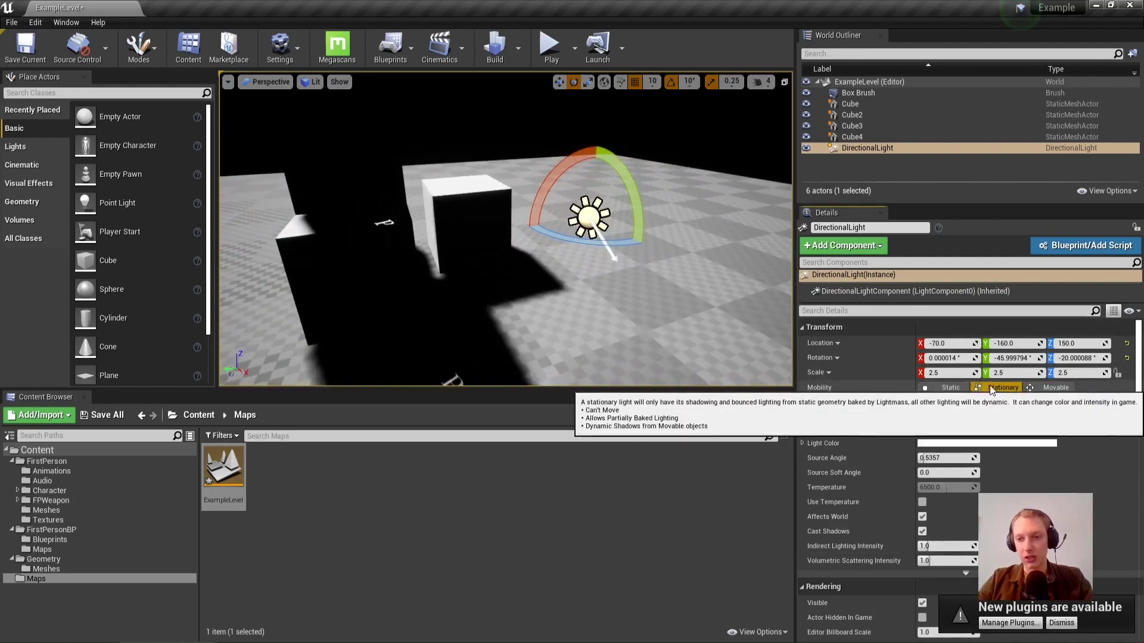
right_drag(505, 333, 523, 403)
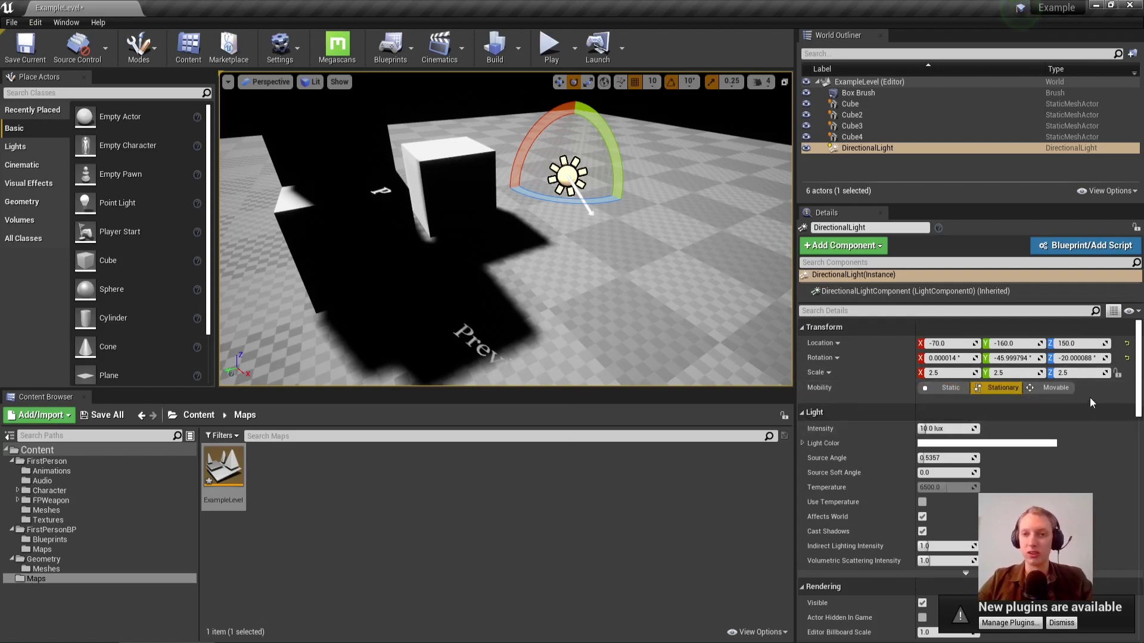
Set the directional light's mobility to Movable and turn off grid, rotation and scale snapping.
click(1052, 388)
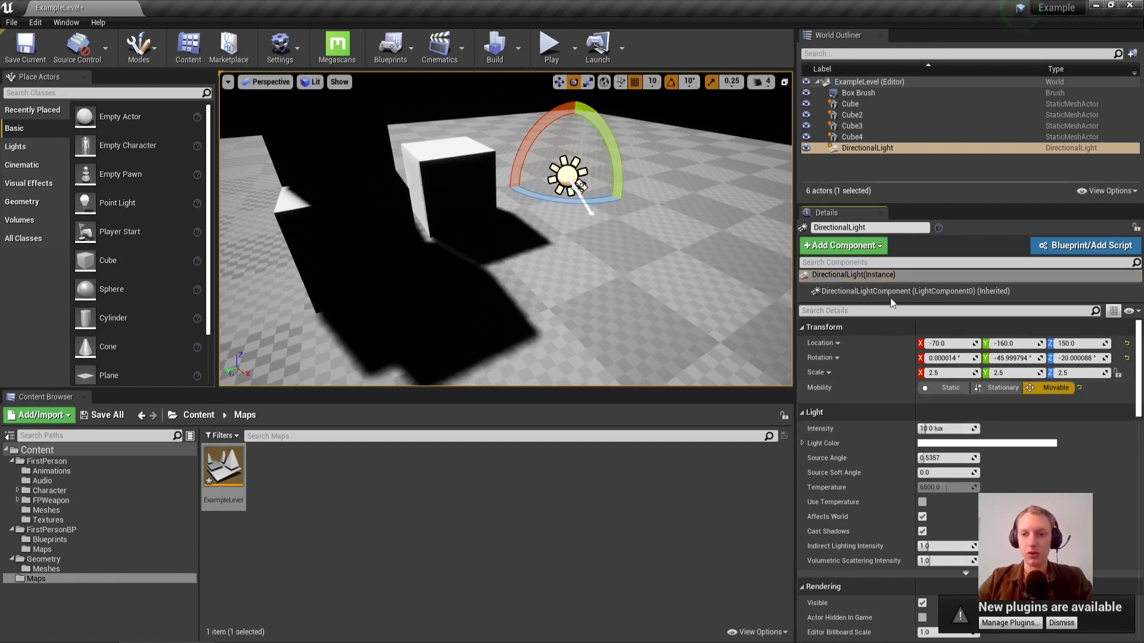
click(671, 83)
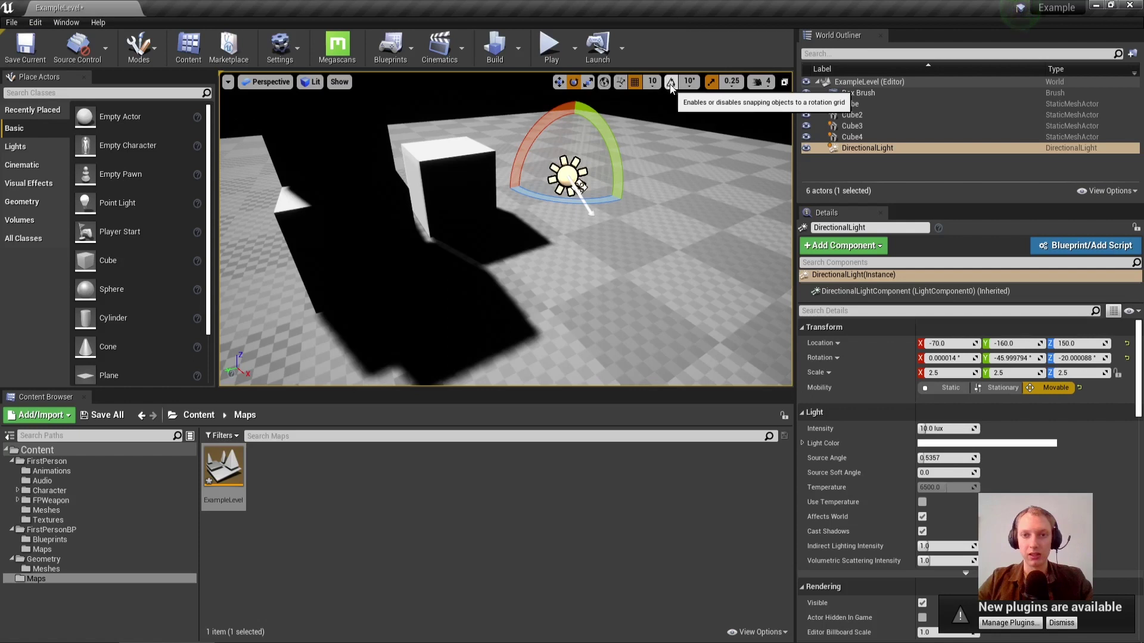
click(635, 84)
click(710, 83)
Rotate the directional light freely to about -7°, -28°, 33° so it shines across the cubes at a low angle.
drag(620, 172, 559, 201)
right_drag(559, 202, 417, 160)
key(s)
key(w)
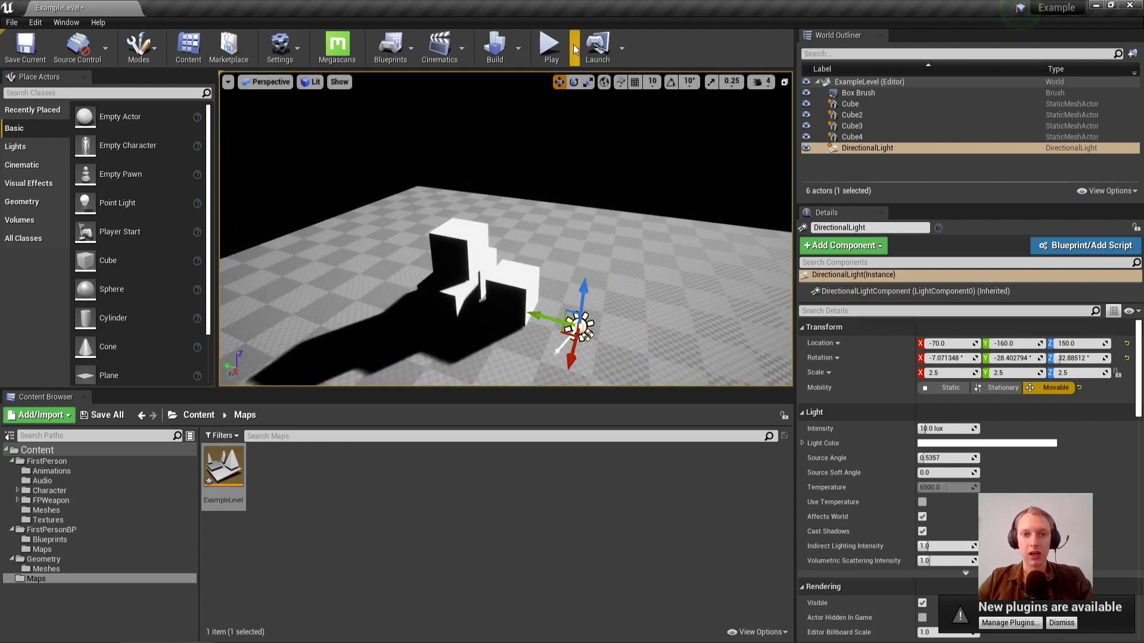
Play-test the level around the cubes to check the movable light's shadows, and stop the session.
click(573, 45)
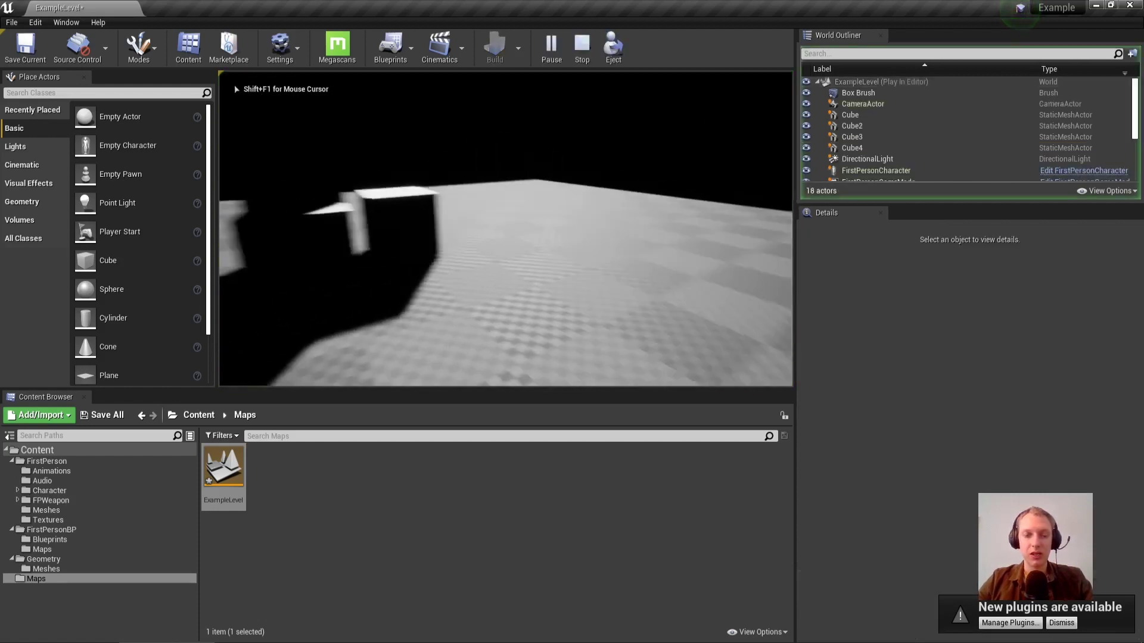
key(d)
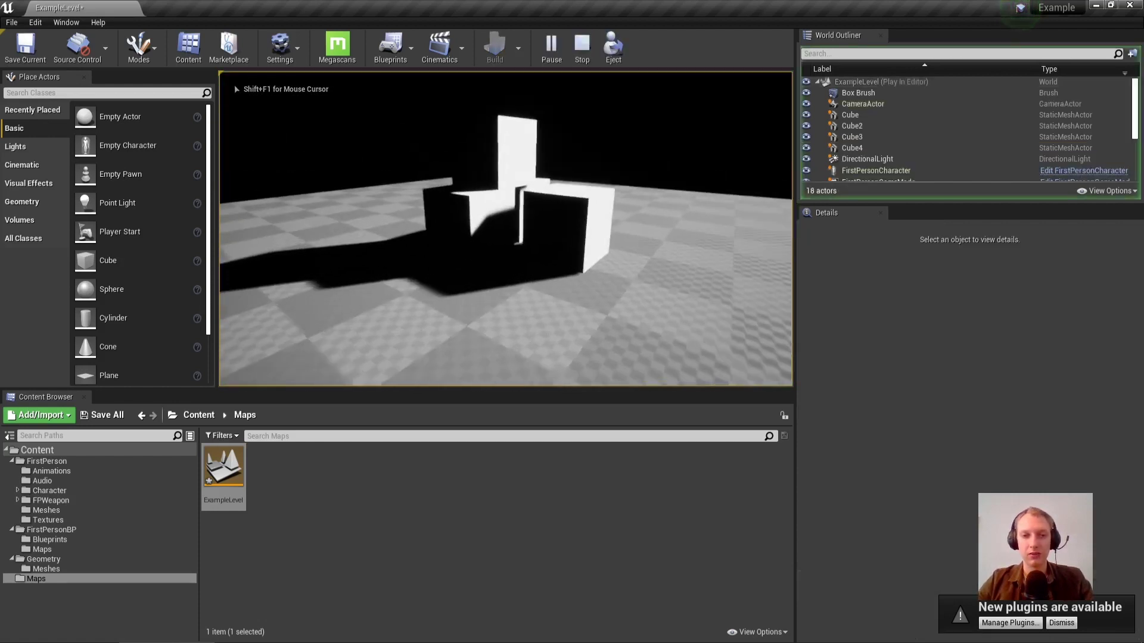
key(w)
key(a)
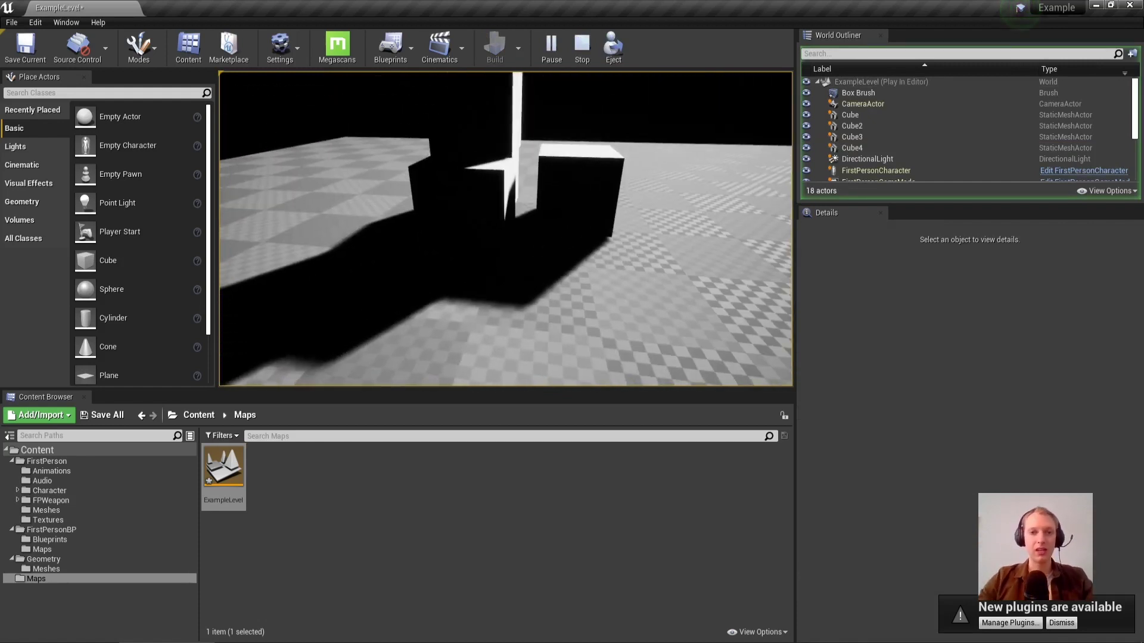
key(Escape)
click(641, 288)
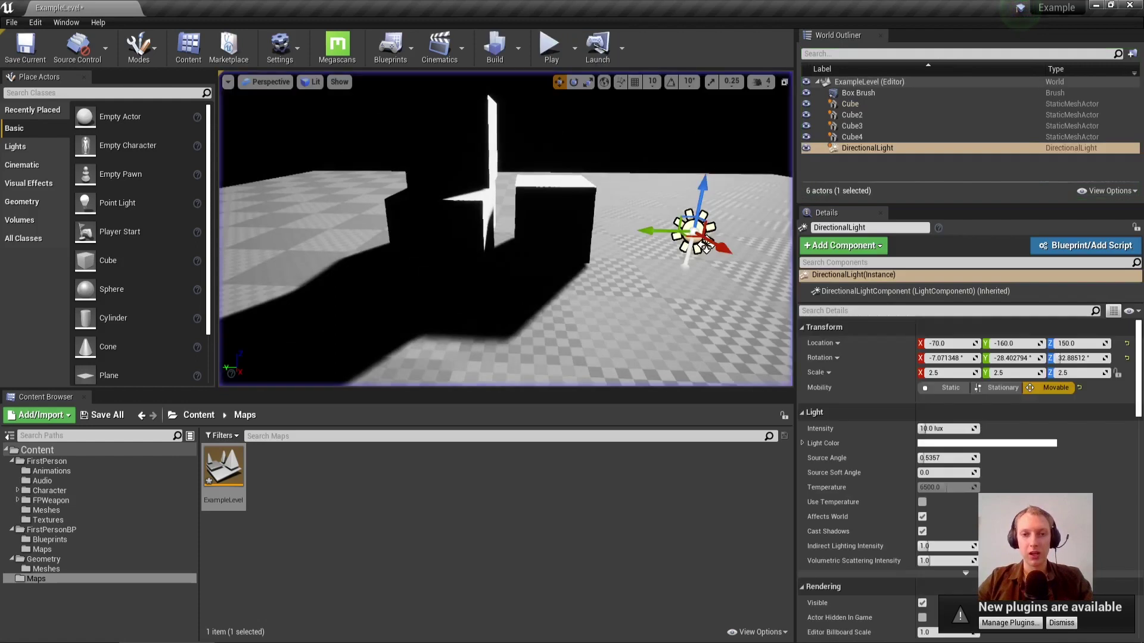
Place an additive Box geometry brush on the floor and frame it in the view.
key(d)
right_drag(641, 288, 566, 250)
click(527, 224)
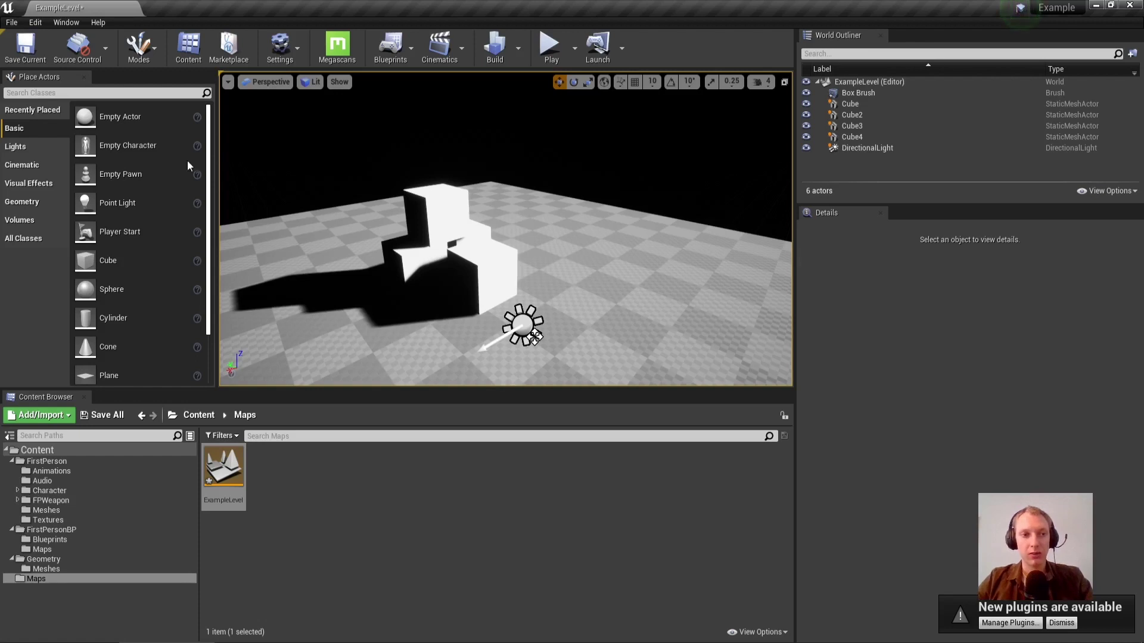
right_drag(585, 215, 421, 271)
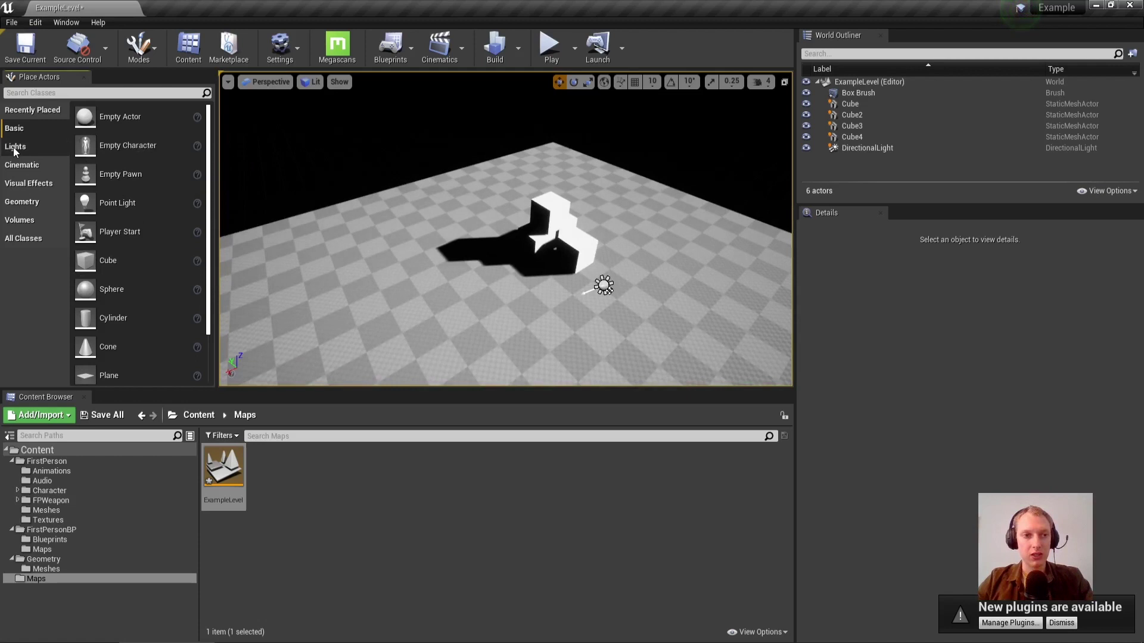
click(16, 170)
click(18, 198)
drag(94, 116, 524, 153)
drag(600, 173, 599, 173)
key(f)
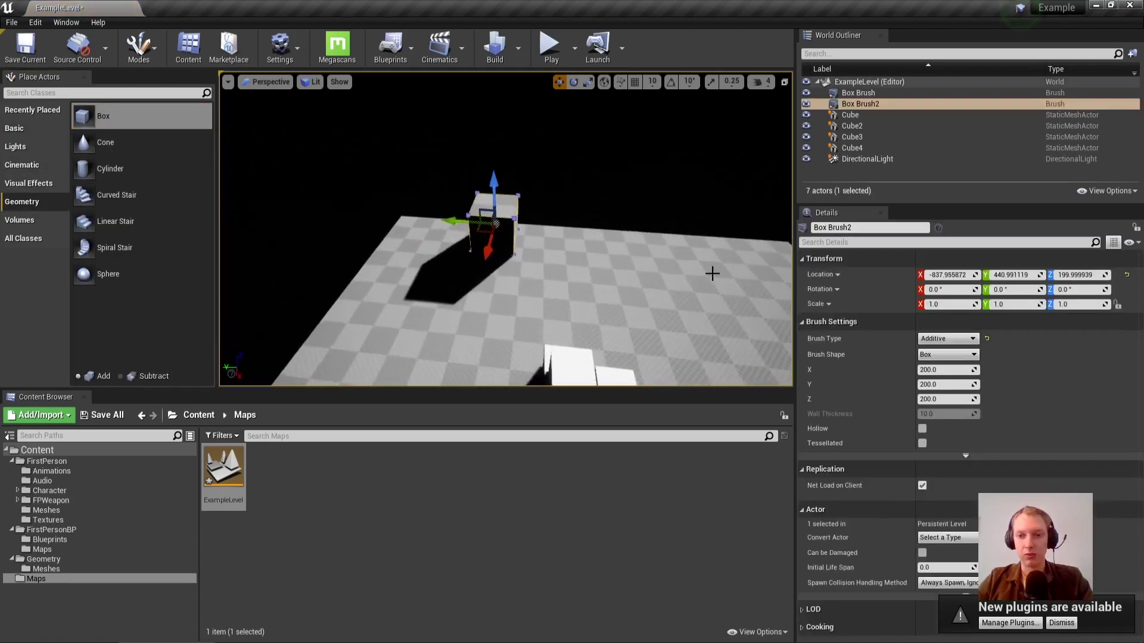
Set the new box brush's X size to 2000 and move it to about X -1281, Y 348.
click(928, 370)
text(0)
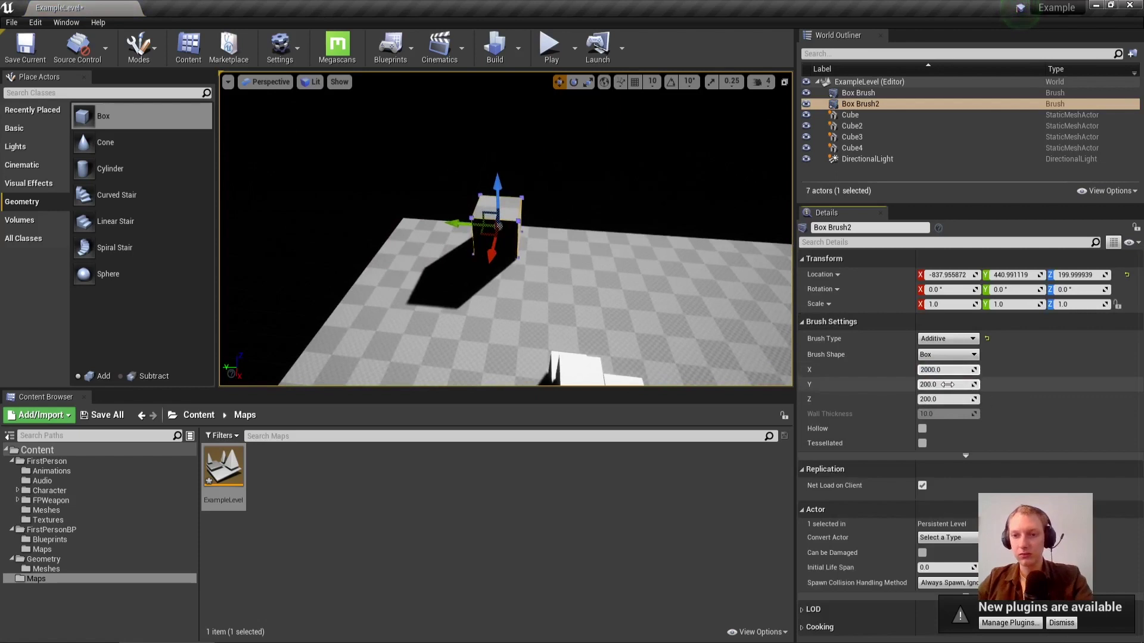
click(928, 370)
mouse_move(525, 243)
right_down()
mouse_move(577, 268)
mouse_move(526, 243)
right_up()
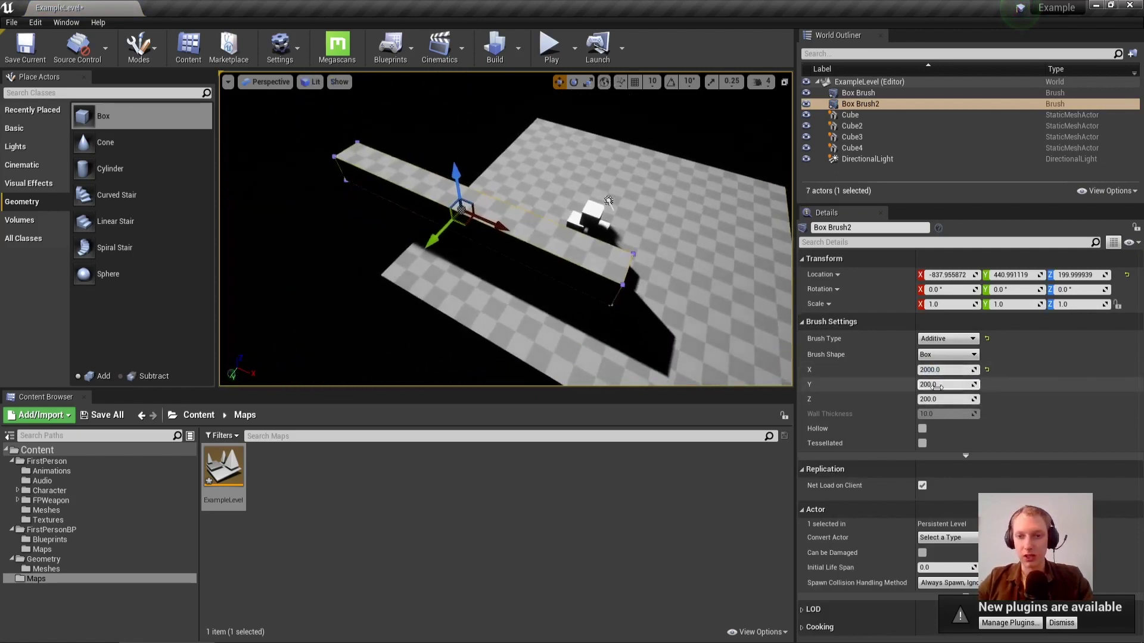
mouse_move(460, 211)
mouse_down()
mouse_move(411, 196)
mouse_move(416, 190)
mouse_up()
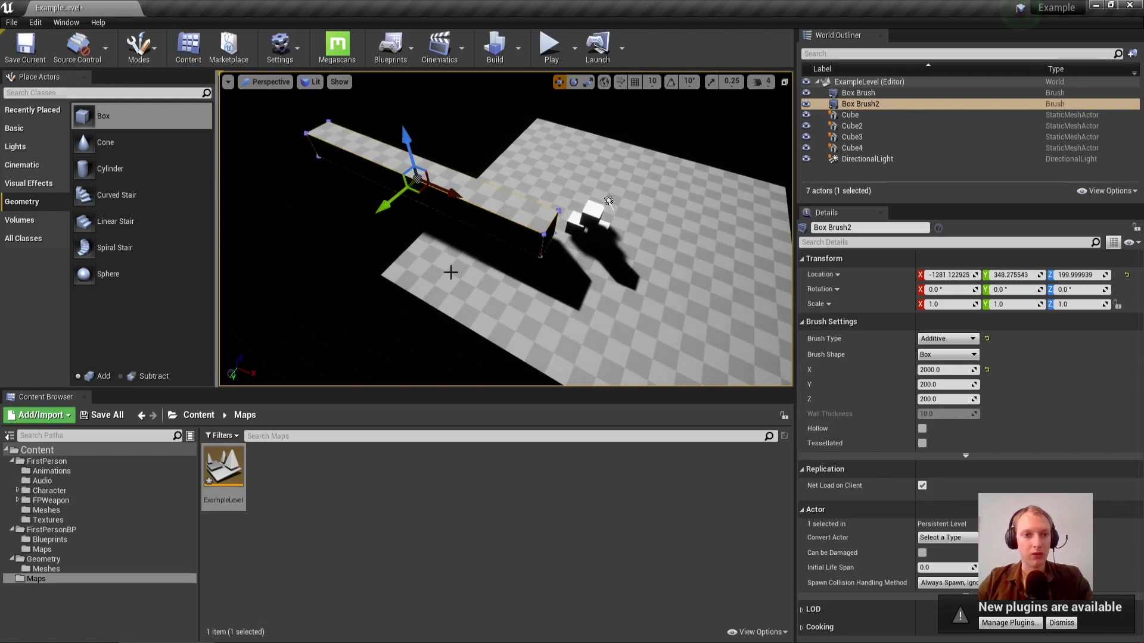
Switch to Brush Editing mode and pull the box brush's inner end face back to the floor's edge.
key(d)
right_drag(473, 193, 476, 196)
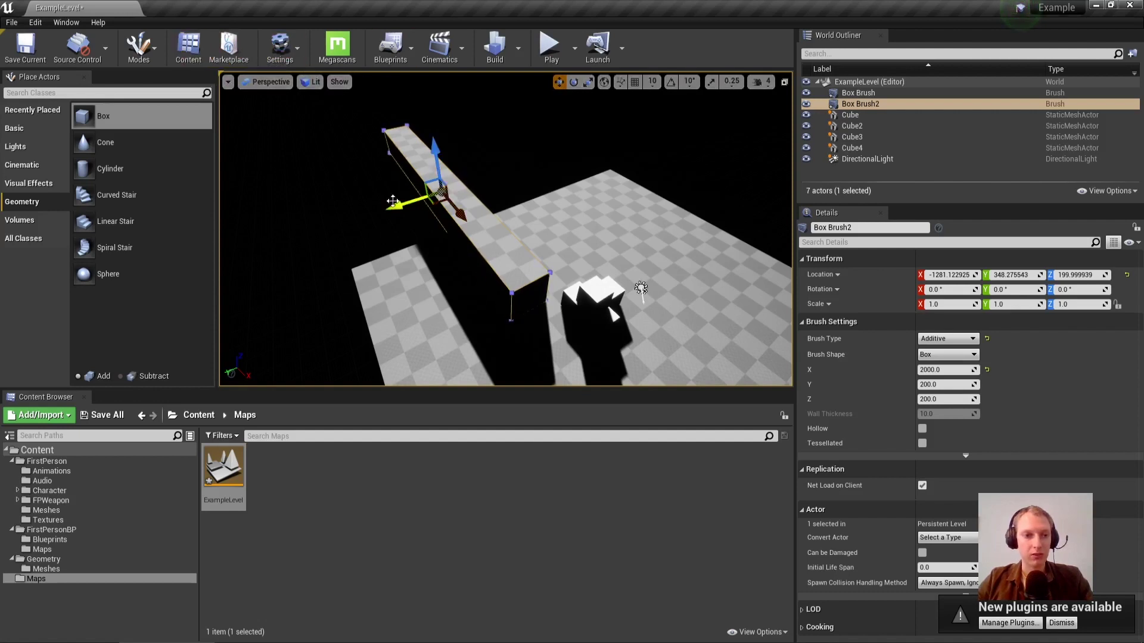
click(143, 56)
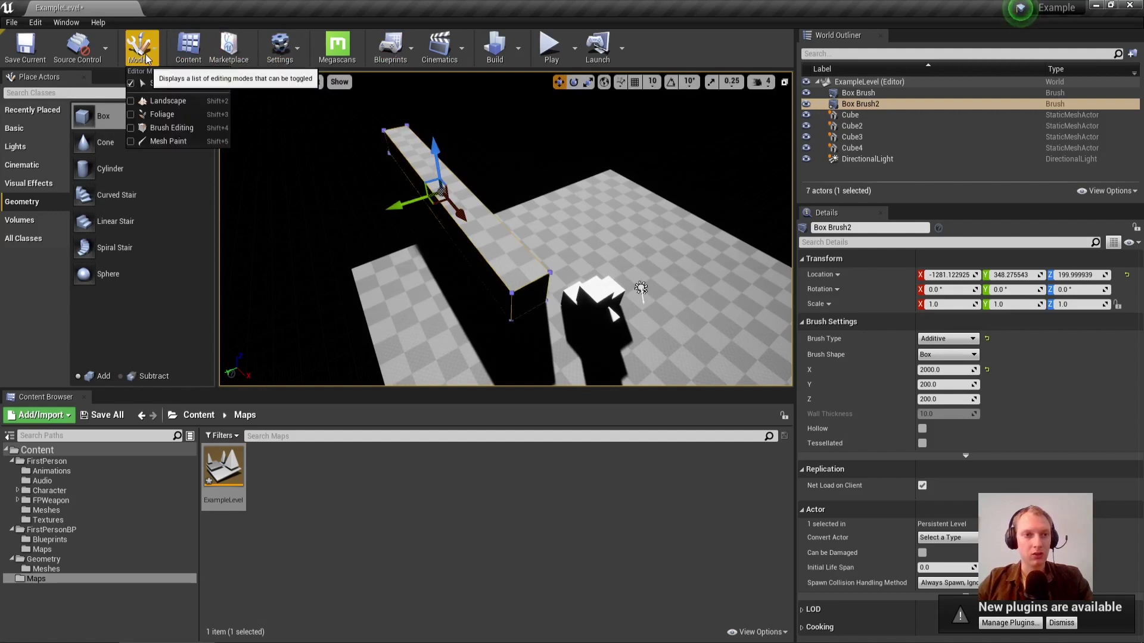
click(137, 128)
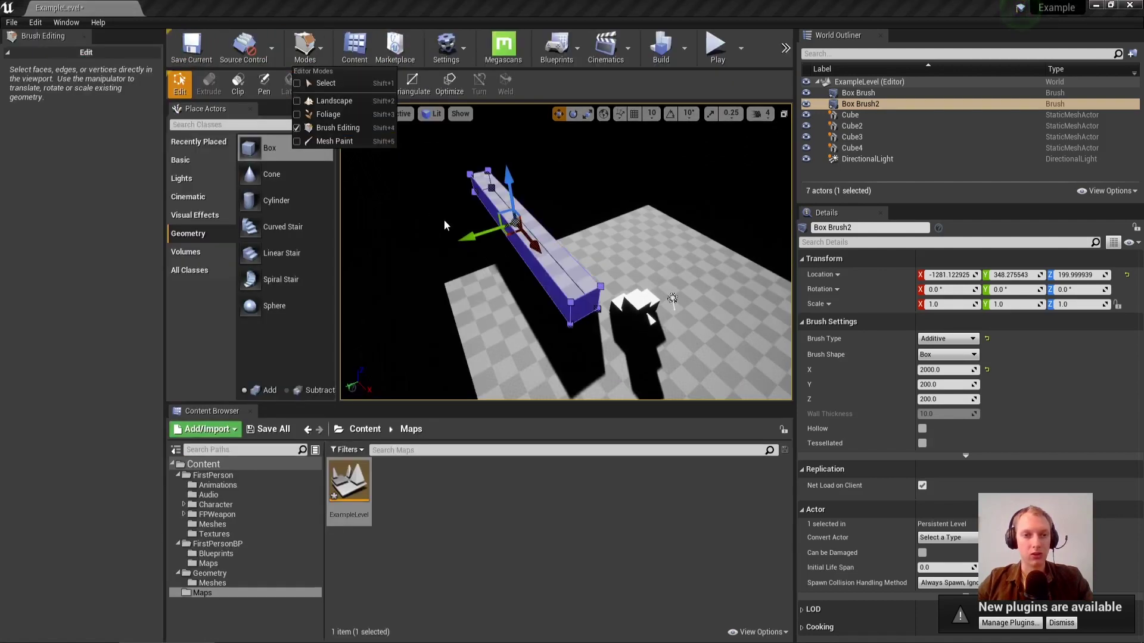
right_drag(530, 225, 515, 225)
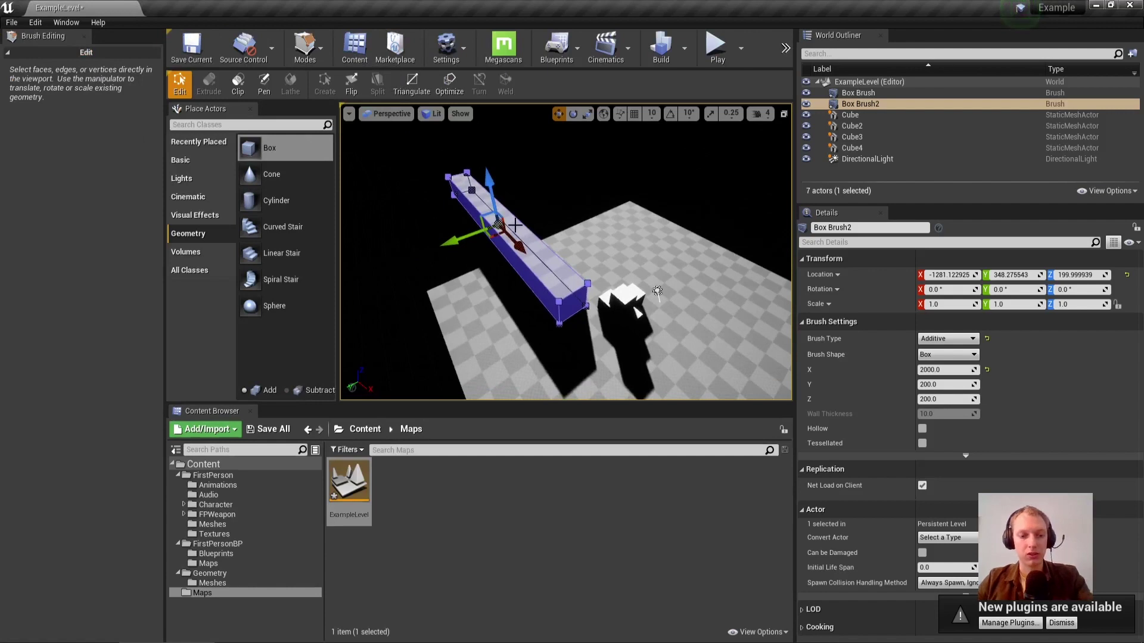
mouse_move(633, 309)
right_down()
mouse_move(599, 303)
mouse_move(652, 308)
right_up()
click(629, 297)
click(639, 290)
drag(680, 314, 581, 259)
right_drag(715, 354, 774, 349)
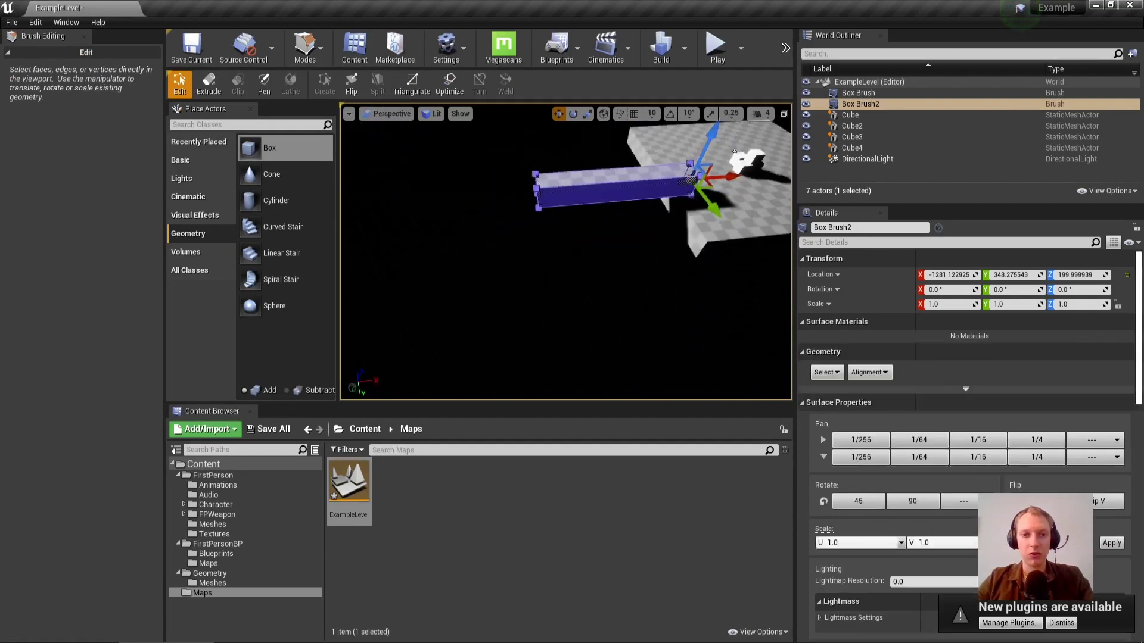
Pull the box brush's side faces outward along Y so it spans the edge of the floor.
right_drag(607, 183, 570, 182)
click(698, 187)
mouse_move(698, 187)
right_down()
mouse_move(736, 186)
mouse_move(697, 186)
right_up()
drag(530, 158, 589, 170)
click(608, 177)
right_drag(609, 177, 573, 205)
mouse_move(573, 204)
mouse_down()
mouse_move(466, 196)
mouse_move(484, 198)
mouse_up()
right_drag(560, 207, 505, 212)
click(458, 201)
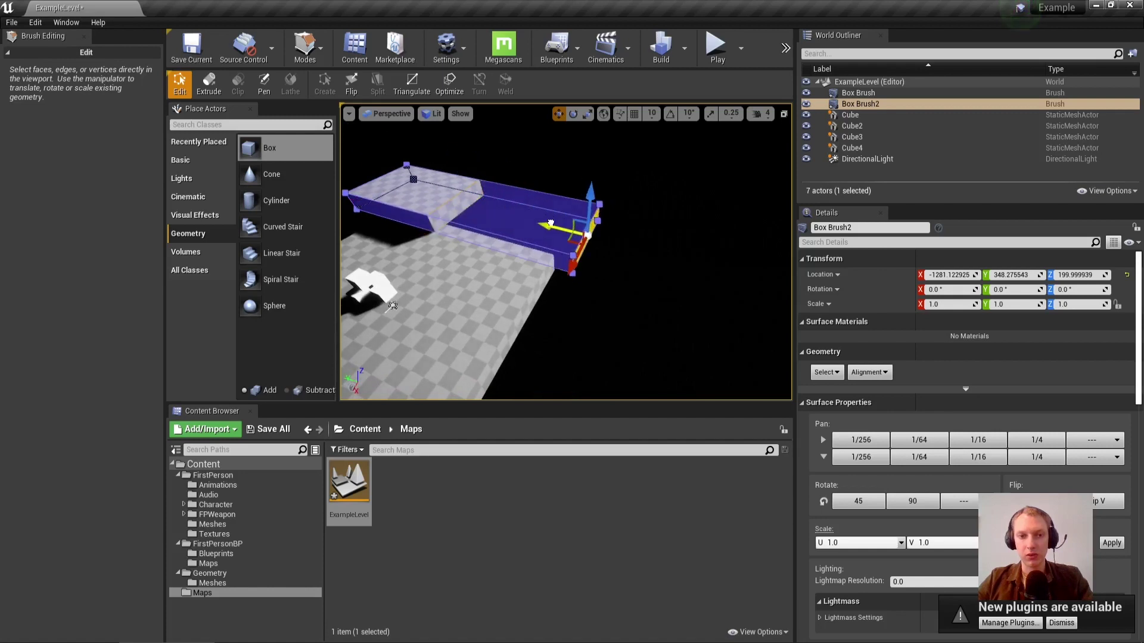
Raise the top face of the box brush to form a tall wall along the floor's edge.
click(500, 197)
click(509, 228)
drag(452, 156, 431, 95)
mouse_move(452, 179)
right_down()
mouse_move(536, 191)
mouse_move(524, 173)
right_up()
alt+drag(524, 173, 602, 185)
Duplicate the wall brush, rotate the copy to -90° about Z with rotation snapping on, and move it along an adjacent floor edge.
click(856, 138)
click(872, 103)
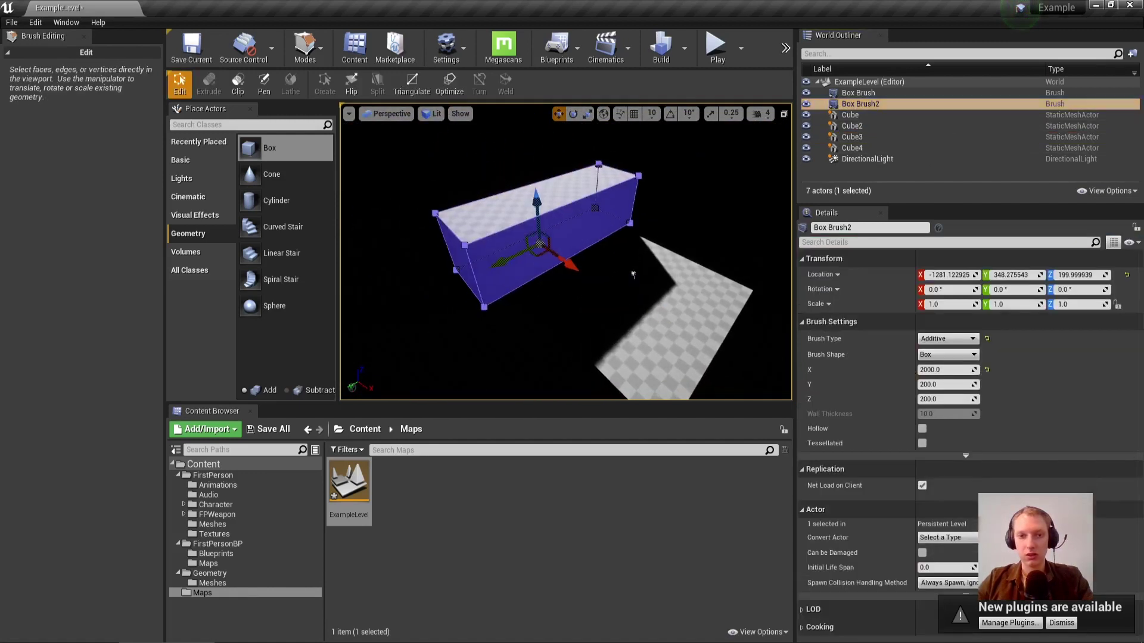
mouse_move(583, 222)
alt+mouse_down()
mouse_move(526, 373)
mouse_move(500, 398)
alt+mouse_up()
key(e)
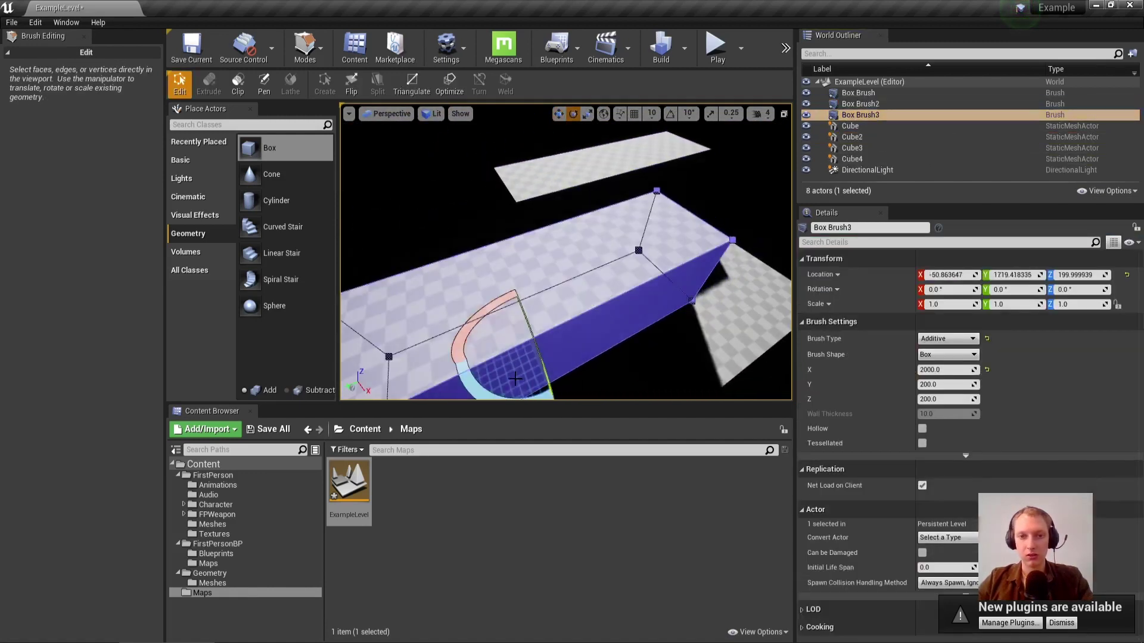
drag(623, 281, 588, 325)
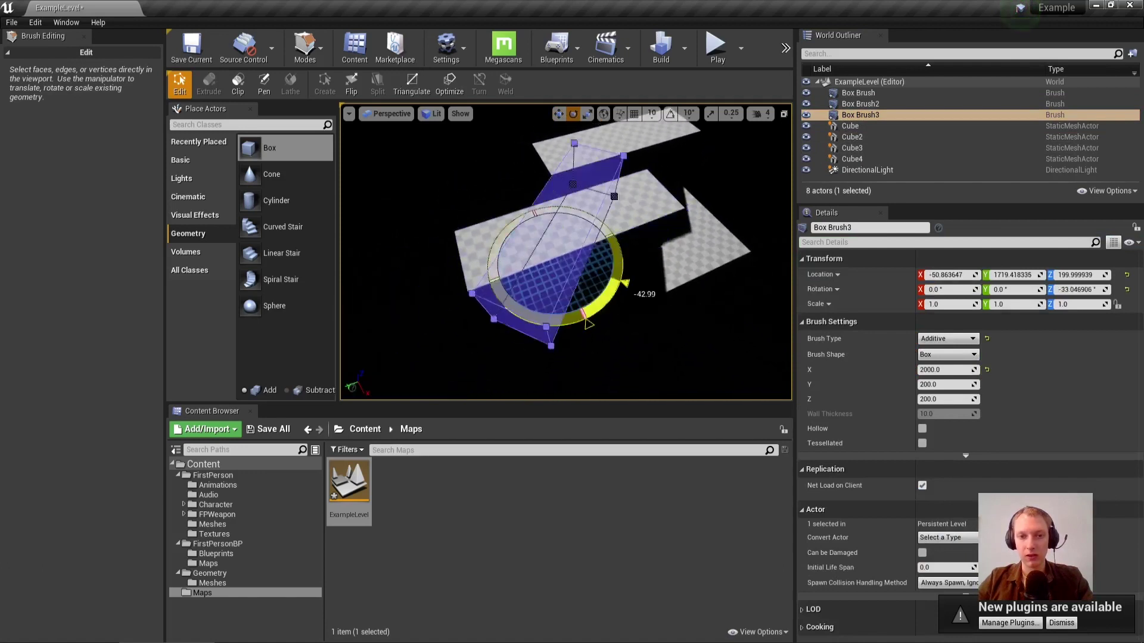
key(ctrl+z)
click(671, 114)
mouse_move(588, 325)
mouse_down()
mouse_move(523, 296)
mouse_move(502, 237)
mouse_up()
key(w)
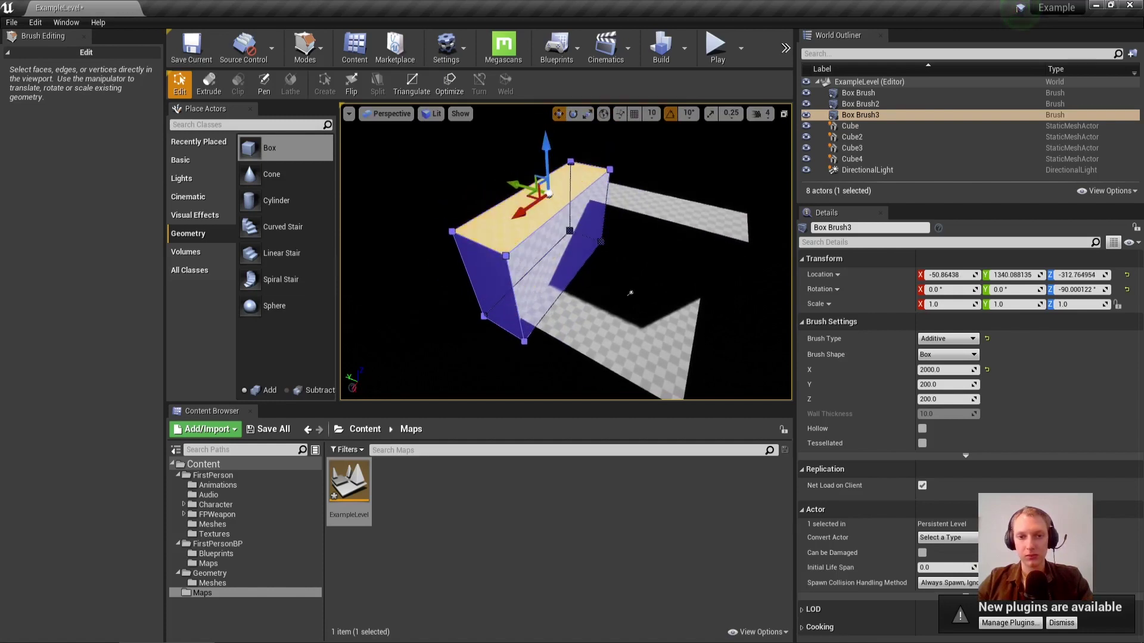
Make another copy of the first wall, rotated 90° about Z and placed at about X 208, Y -1360.
click(670, 254)
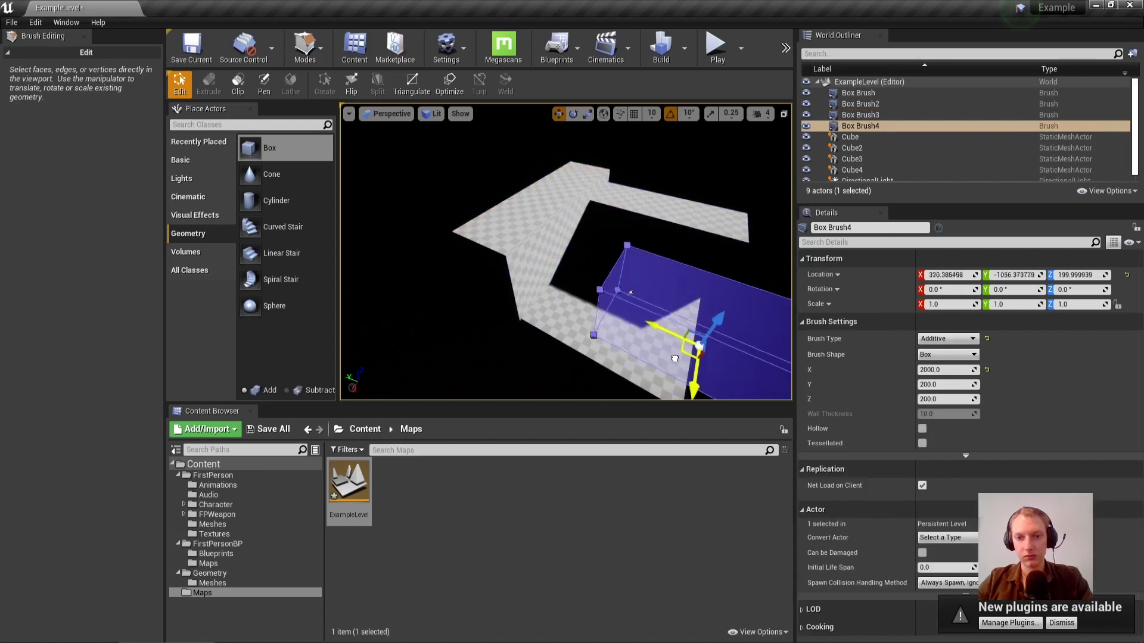
key(e)
mouse_move(655, 310)
mouse_down()
mouse_move(557, 277)
mouse_move(558, 267)
mouse_move(676, 263)
mouse_up()
key(w)
right_drag(676, 263, 715, 263)
key(f)
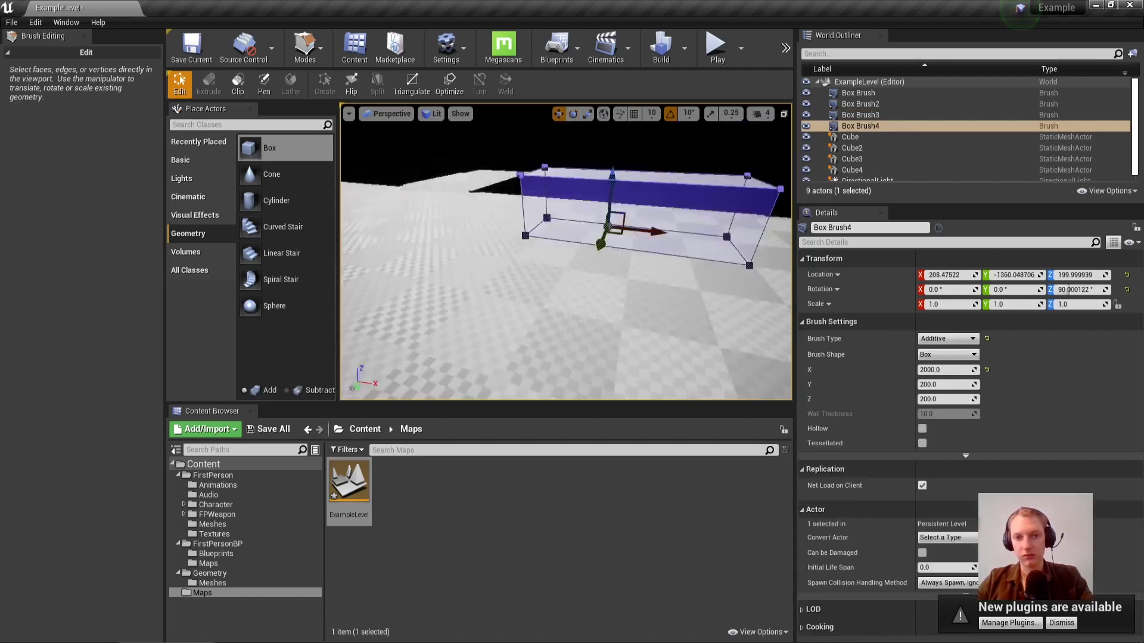
Duplicate the first wall brush across the floor and place the copy at about X 1074, Y 1759.
mouse_move(550, 290)
right_down()
mouse_move(548, 322)
mouse_move(489, 316)
right_up()
click(461, 258)
right_drag(461, 258, 530, 258)
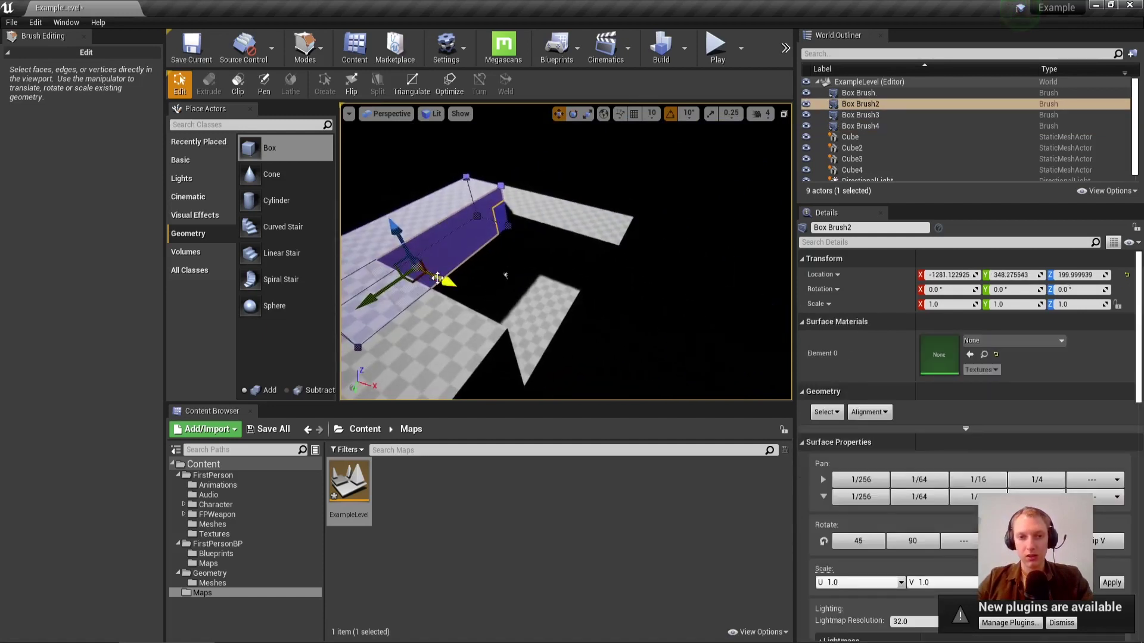
alt+drag(437, 279, 626, 313)
right_drag(594, 308, 708, 253)
right_drag(598, 298, 598, 298)
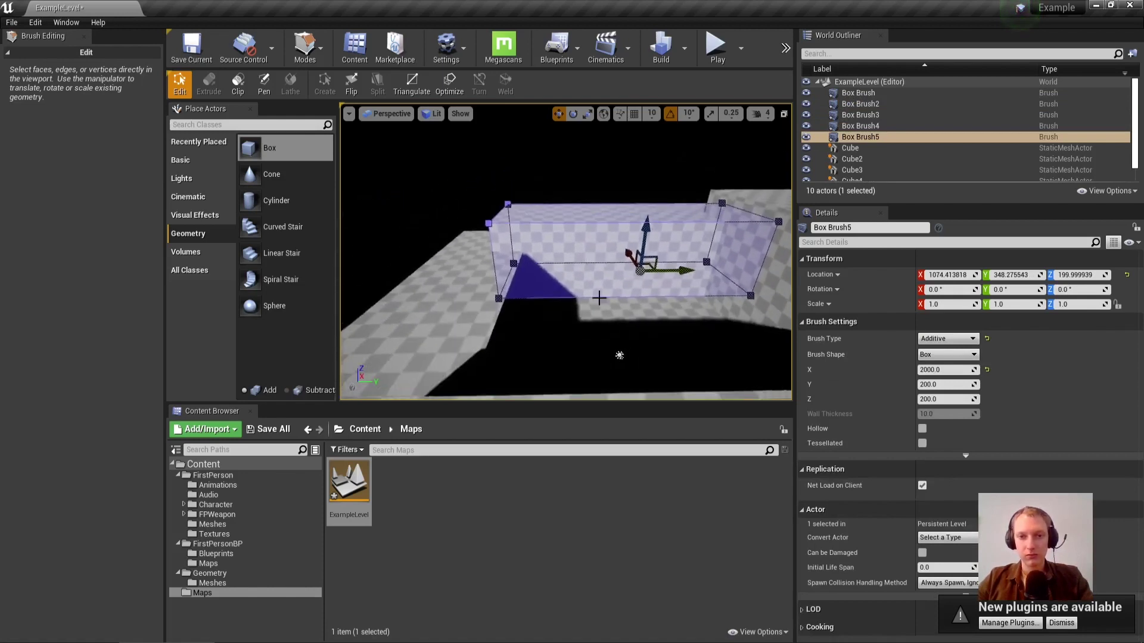
drag(780, 282, 780, 282)
Raise the top face of the newest wall copy and shift the whole brush slightly.
right_drag(685, 238, 763, 239)
click(598, 218)
drag(658, 177, 658, 127)
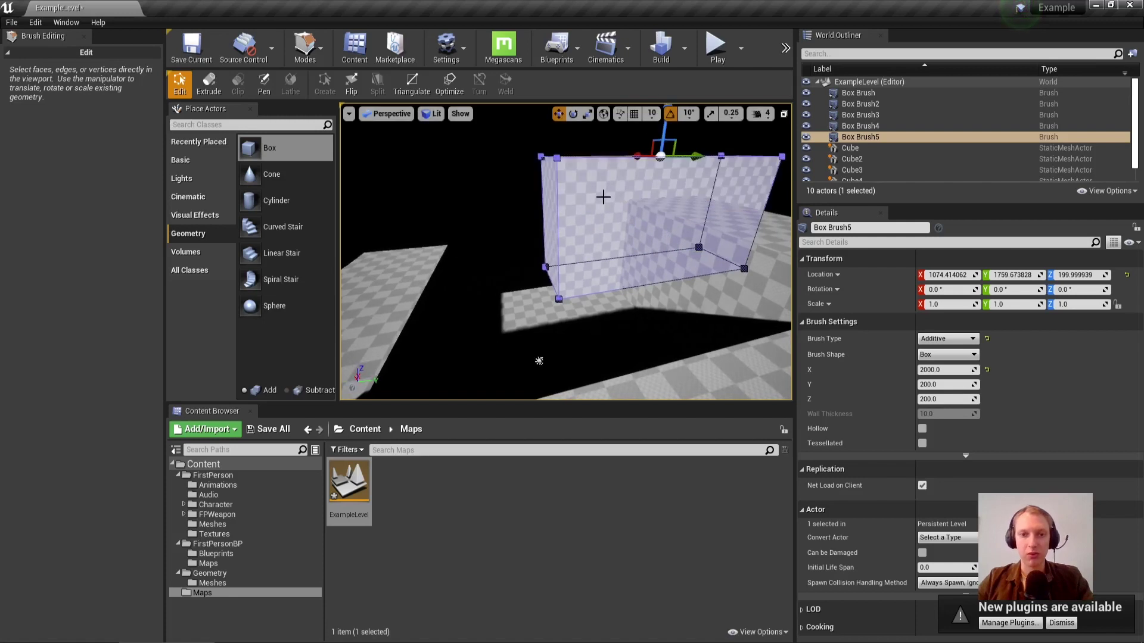
click(858, 137)
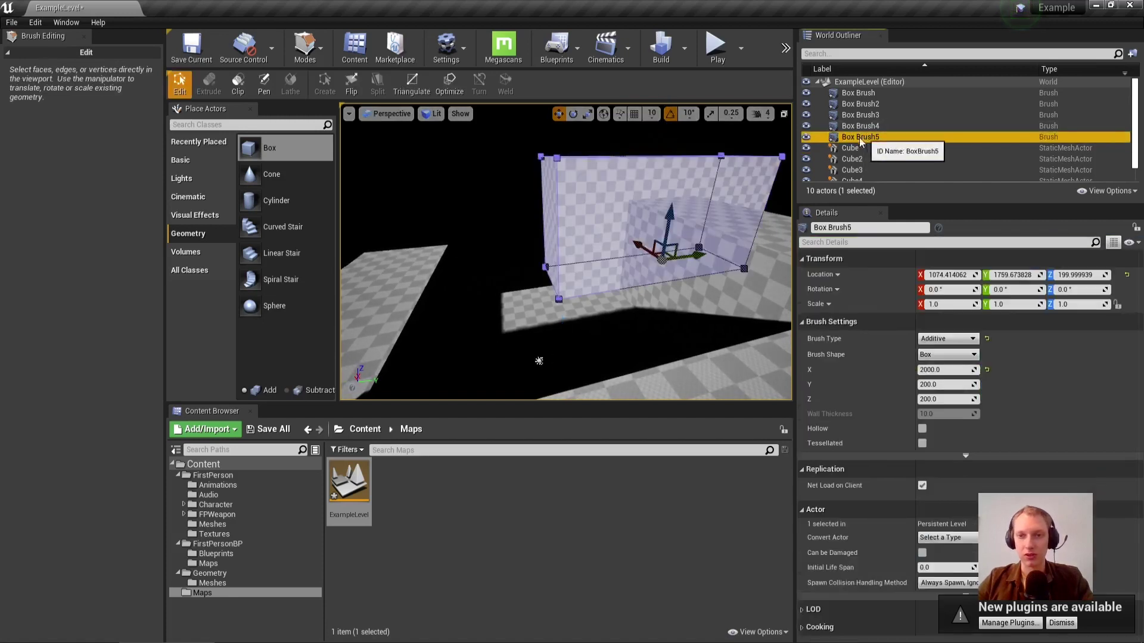
mouse_move(665, 242)
mouse_down()
mouse_move(643, 283)
mouse_move(633, 243)
mouse_up()
Duplicate the raised wall brush, position the copy as another wall section on the floor, and clear the selection.
mouse_move(632, 243)
right_down()
mouse_move(530, 225)
mouse_move(545, 218)
right_up()
key(s)
mouse_move(698, 261)
alt+mouse_down()
mouse_move(494, 326)
mouse_move(526, 302)
alt+mouse_up()
mouse_move(526, 302)
right_down()
mouse_move(617, 298)
mouse_move(590, 298)
right_up()
key(a)
drag(476, 353, 510, 367)
mouse_move(530, 331)
right_down()
mouse_move(464, 321)
mouse_move(429, 334)
mouse_move(417, 321)
right_up()
key(Escape)
Place a Sky Light inside the walled area, near the directional light.
mouse_move(620, 343)
right_down()
mouse_move(658, 357)
mouse_move(525, 333)
right_up()
mouse_move(449, 188)
right_down()
mouse_move(476, 197)
mouse_move(462, 178)
mouse_move(449, 188)
right_up()
right_drag(618, 353, 404, 319)
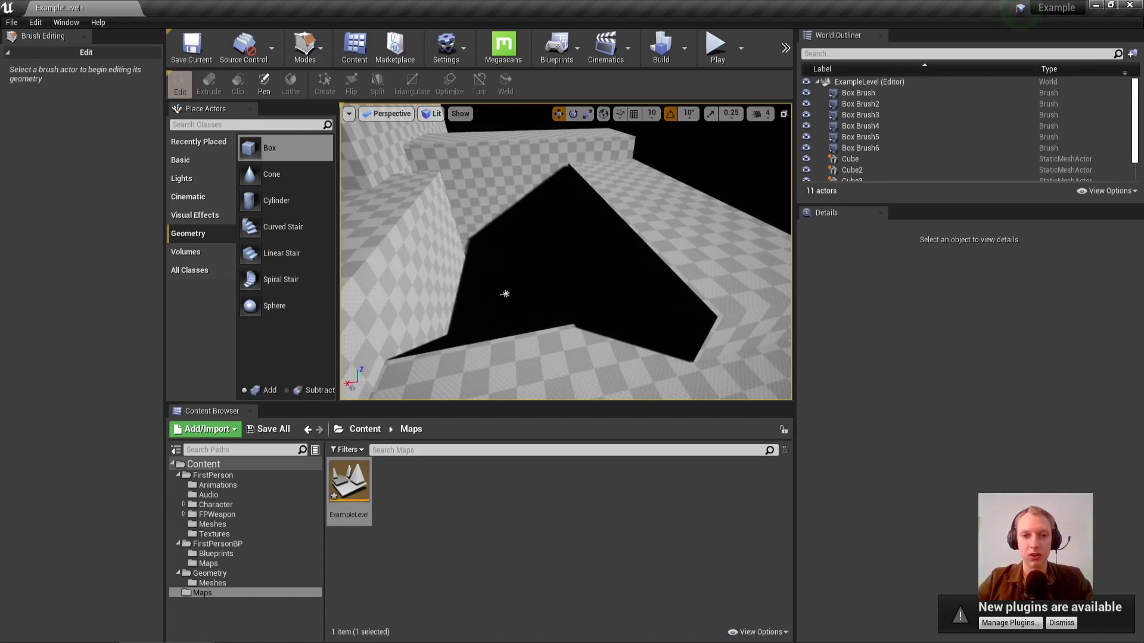
click(505, 294)
key(Escape)
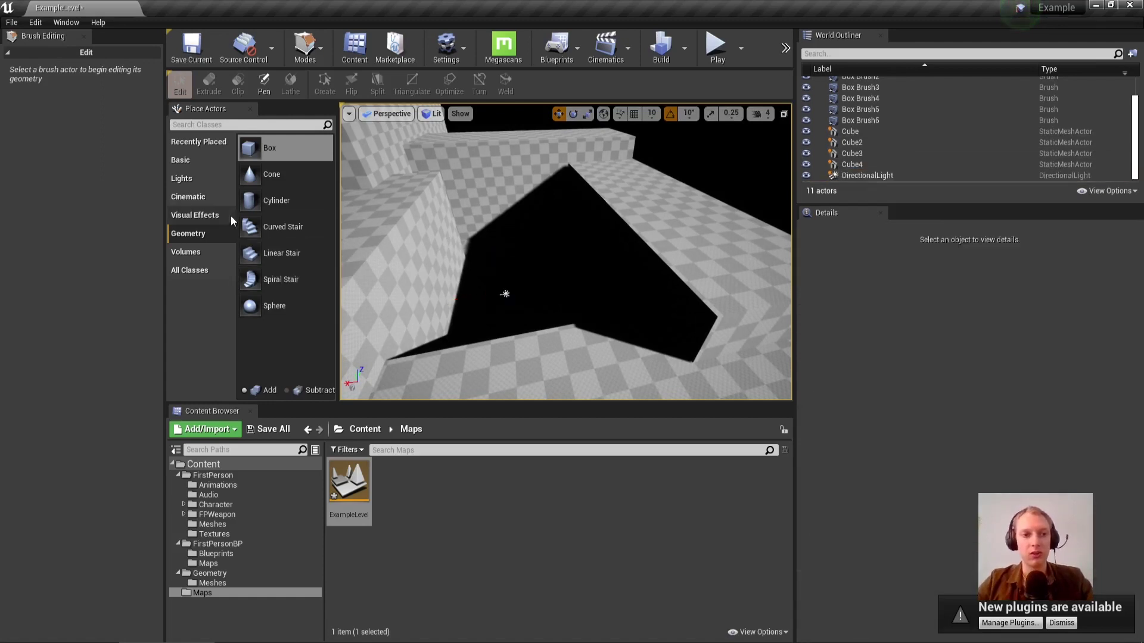
click(182, 179)
drag(273, 263, 536, 292)
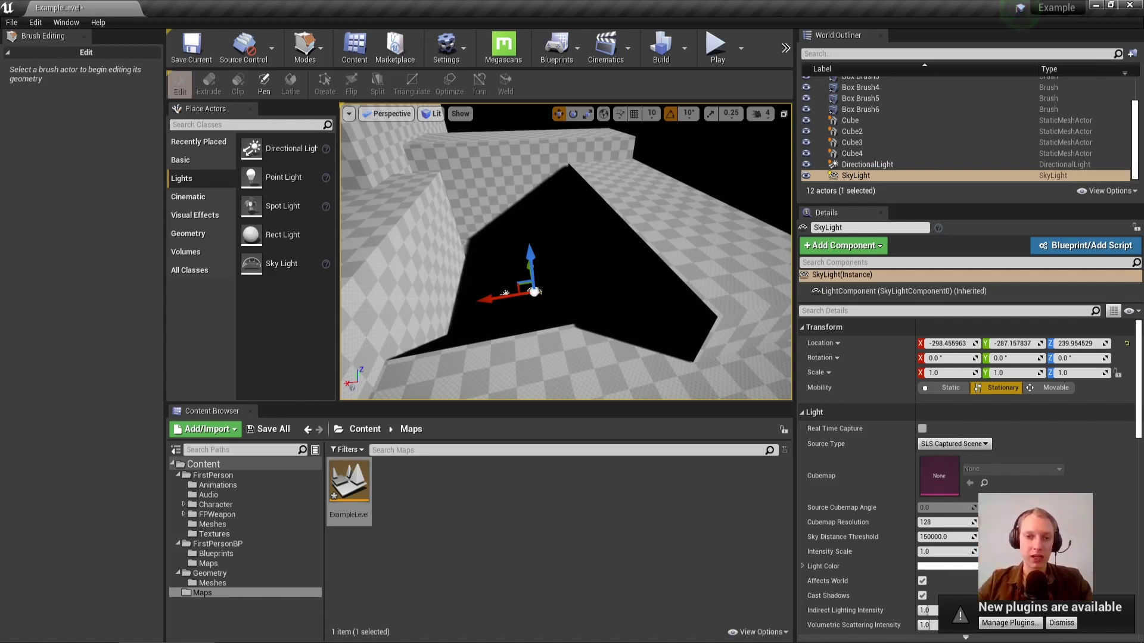
Inspect the shadowed walls and floor around the Sky Light from several angles to check its effect.
right_drag(564, 252, 458, 268)
right_drag(543, 316, 557, 322)
right_drag(655, 298, 548, 268)
right_drag(565, 310, 631, 292)
right_drag(565, 280, 640, 291)
right_drag(545, 303, 518, 298)
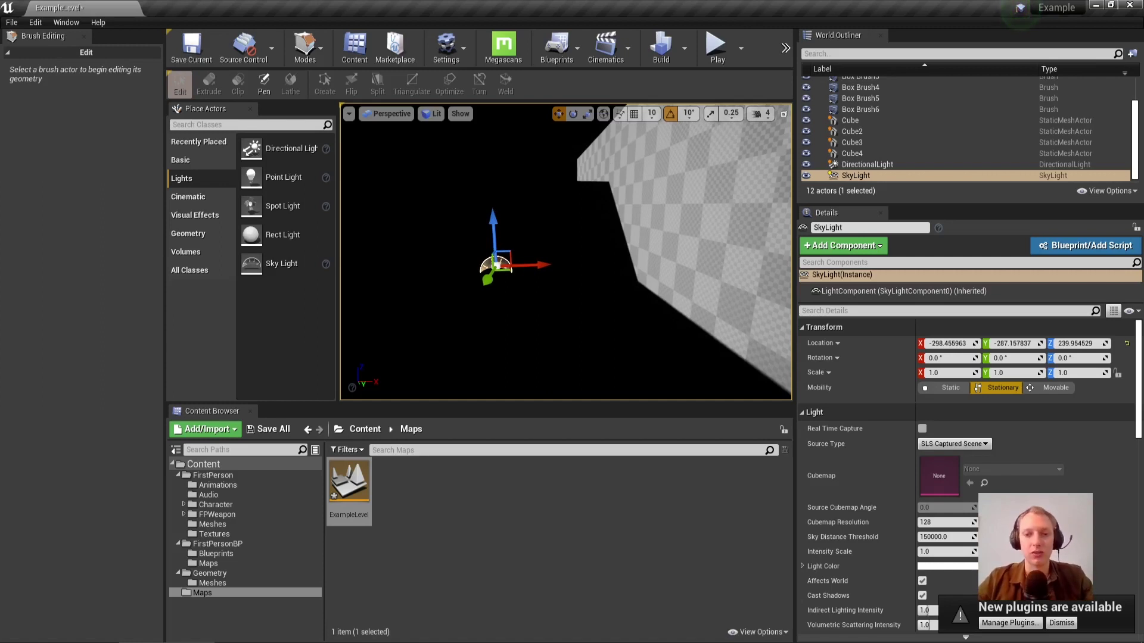
right_drag(718, 303, 667, 288)
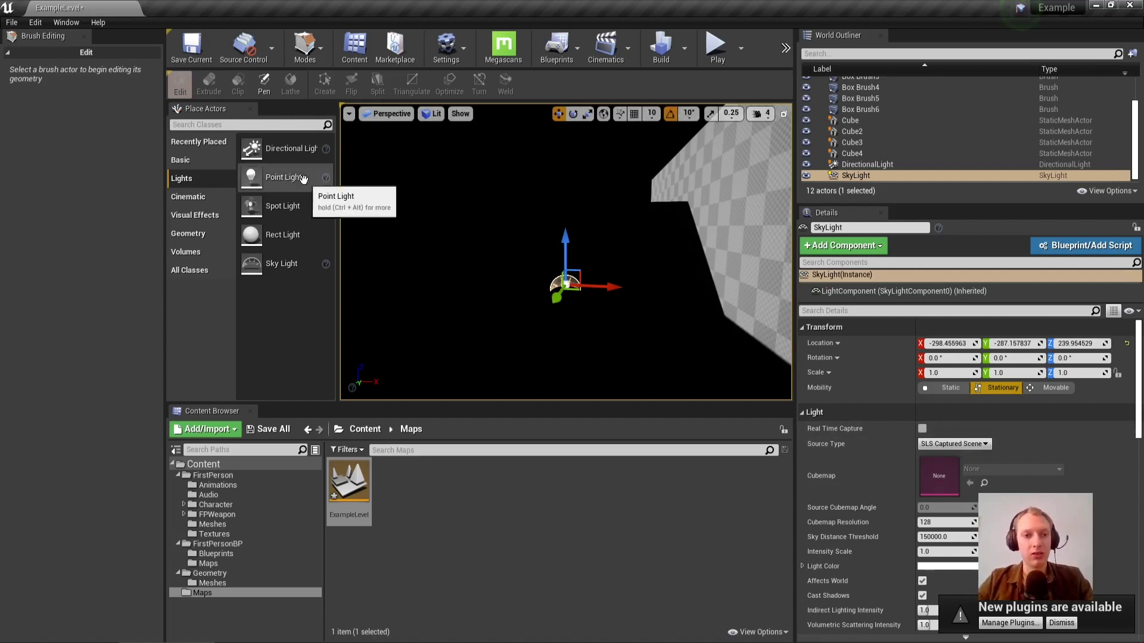
Place a Sky Atmosphere actor inside the walled area, just above the Sky Light.
click(213, 217)
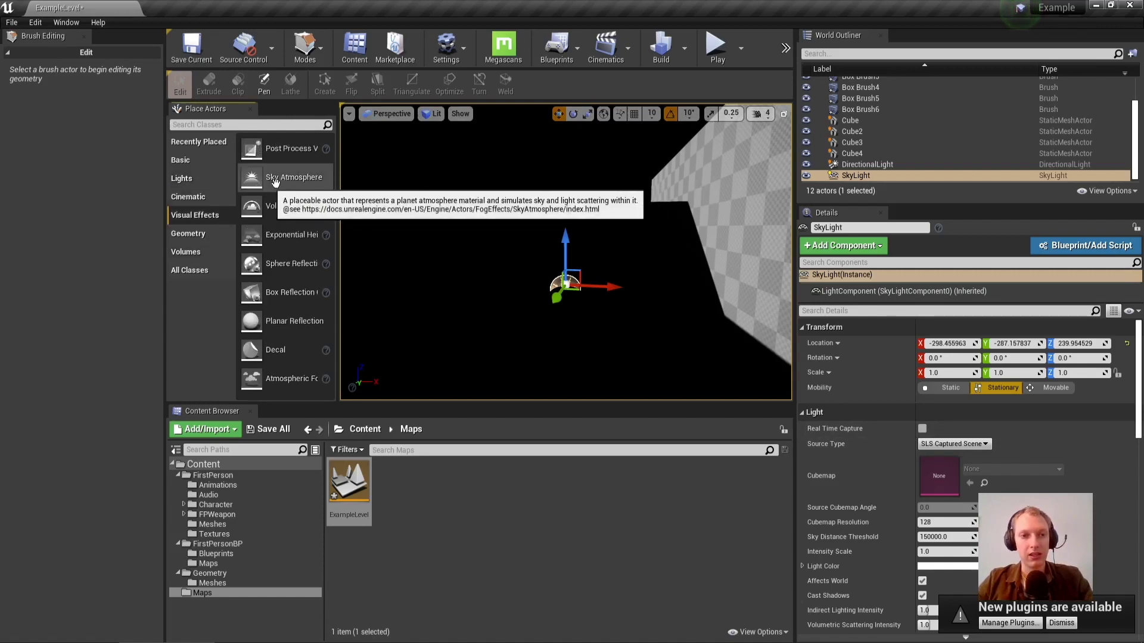
drag(487, 343, 586, 227)
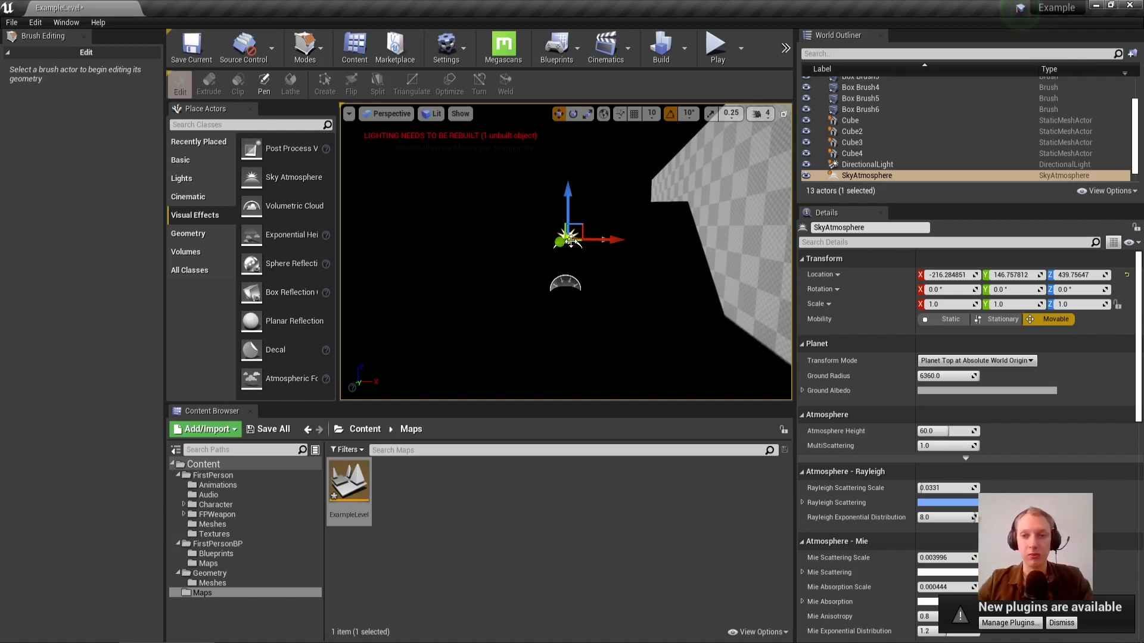
Raise the Directional Light above the floor to a Z location of about 401.
double_click(867, 164)
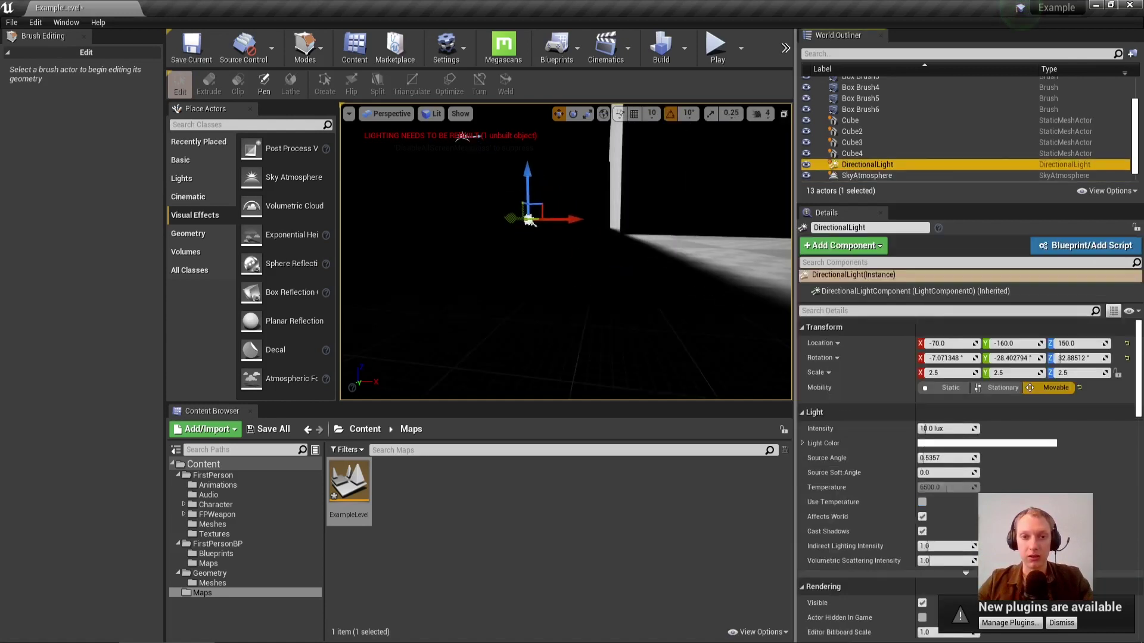
right_drag(584, 230, 584, 230)
drag(620, 306, 619, 261)
right_drag(605, 243, 605, 243)
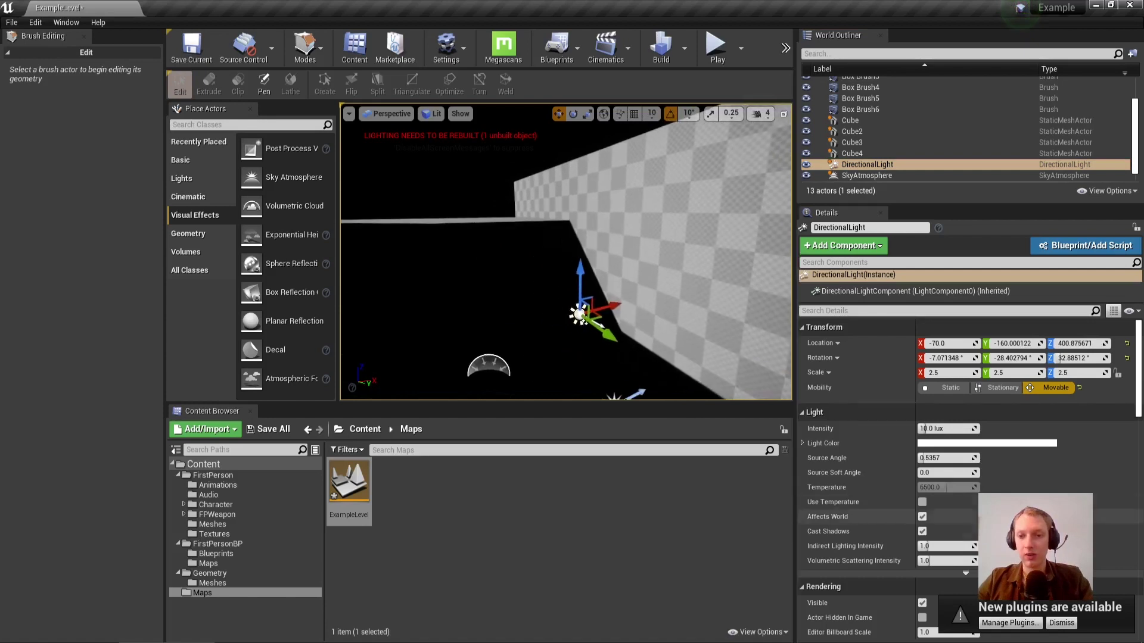
Search the Directional Light's properties for "sun" and clear the search.
scroll(965, 477, down, 5)
scroll(964, 452, down, 3)
scroll(965, 453, down, 6)
scroll(823, 430, down, 6)
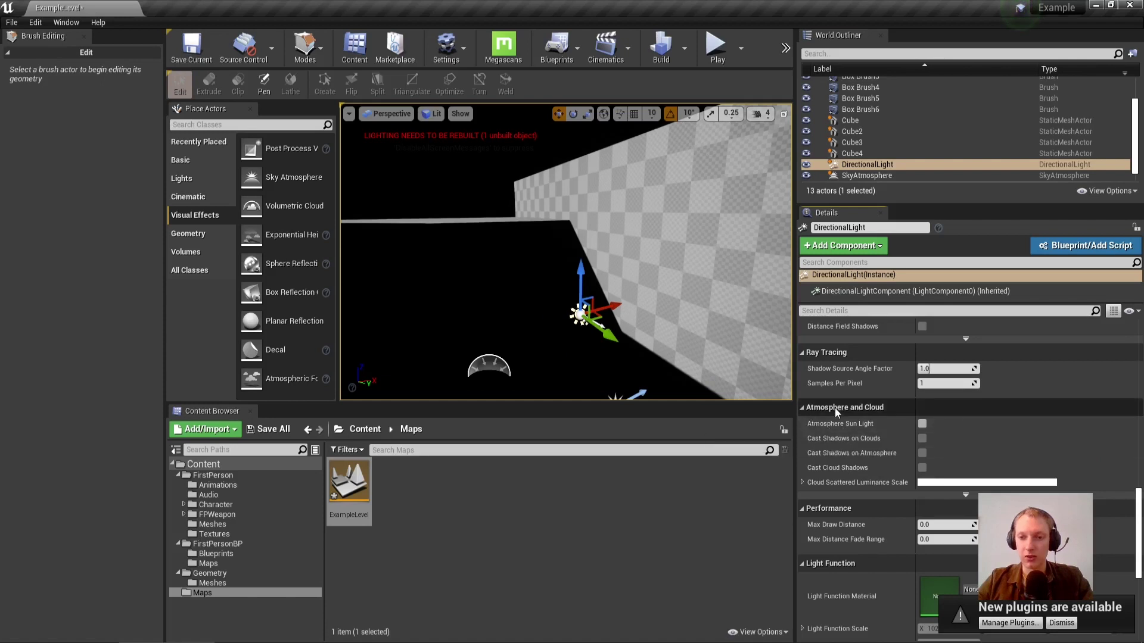
click(929, 311)
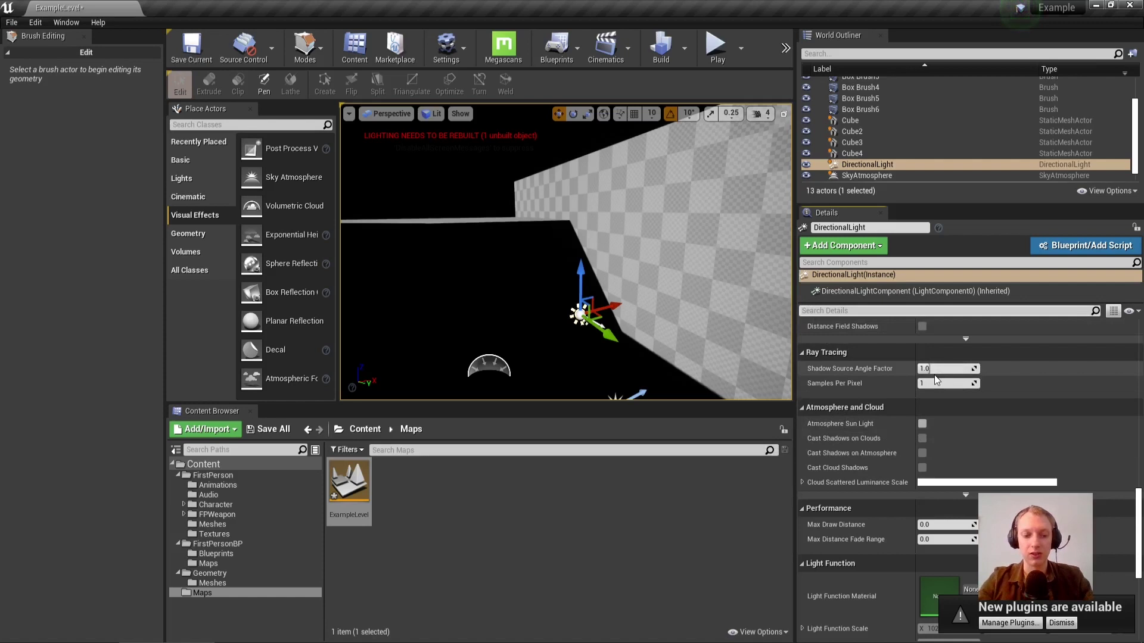
text(sun)
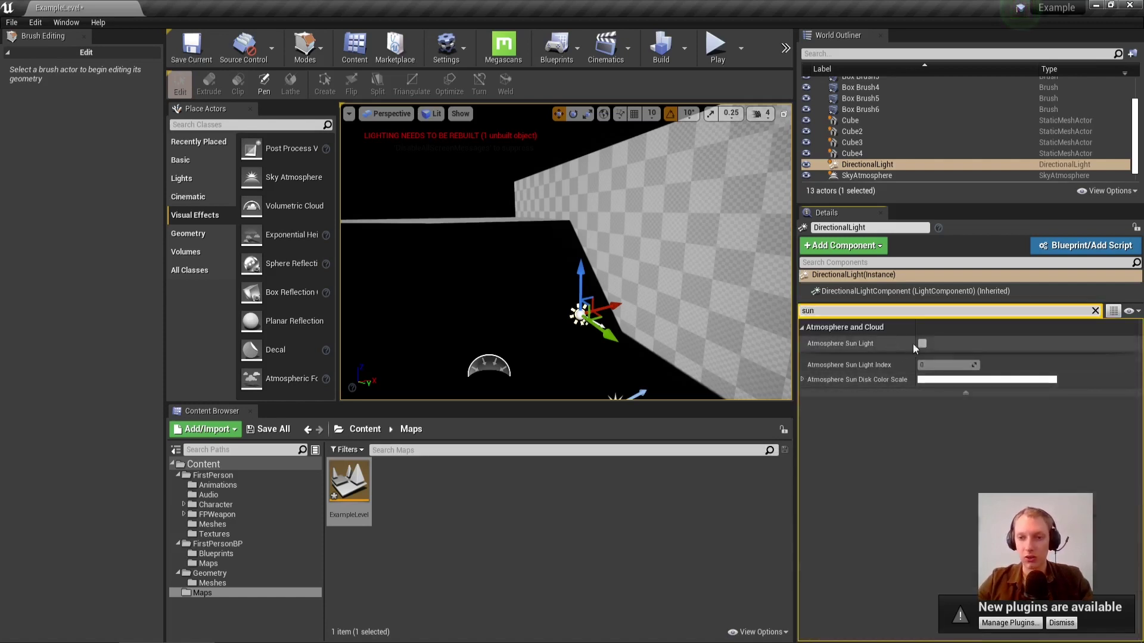
click(1095, 311)
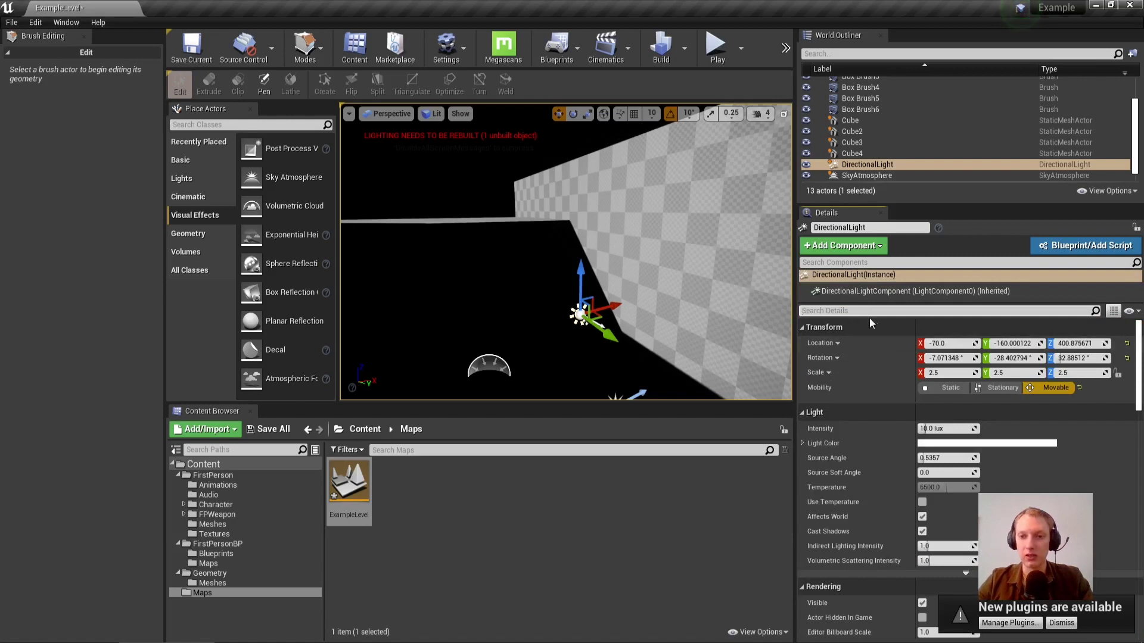
Enable Atmosphere Sun Light in the Directional Light's Atmosphere and Cloud settings.
scroll(871, 324, down, 10)
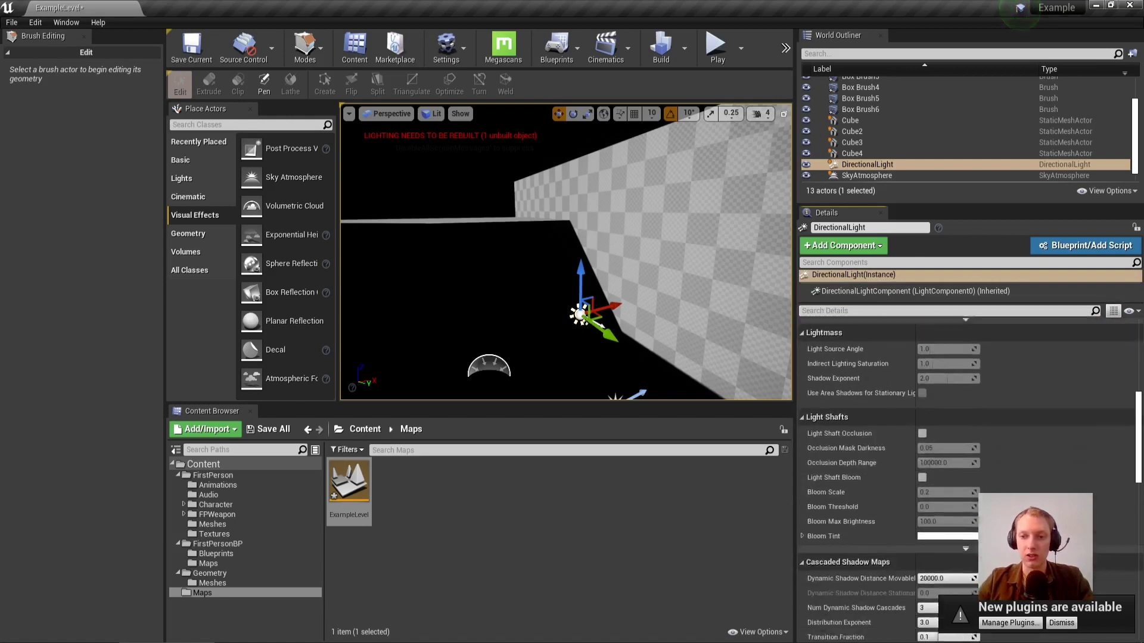
scroll(910, 409, down, 5)
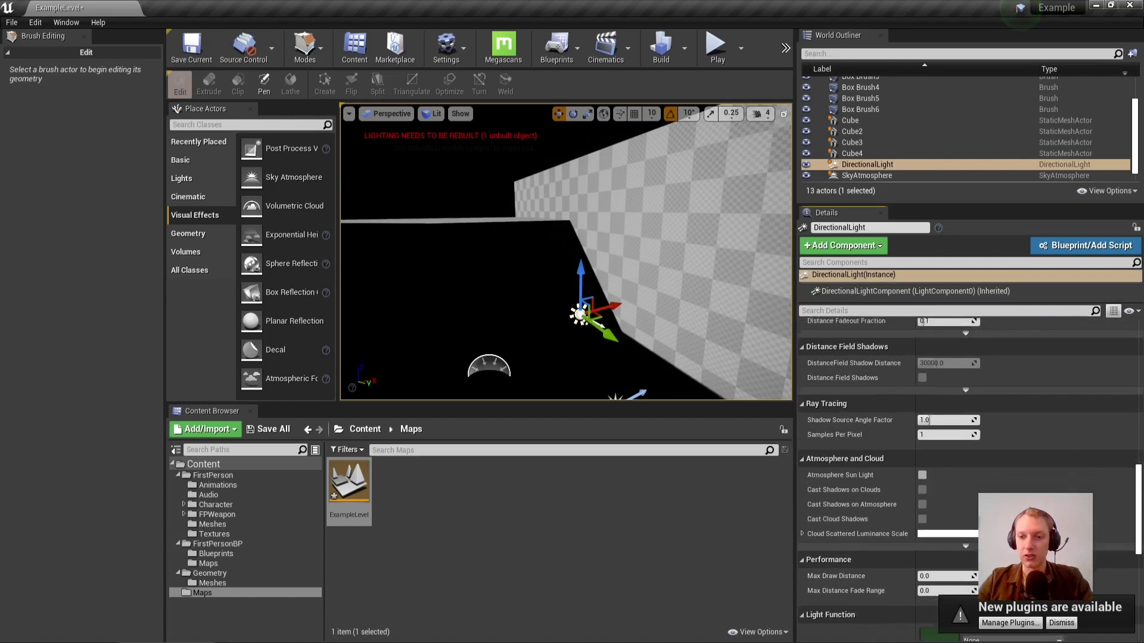
scroll(1058, 379, up, 5)
scroll(1056, 386, down, 5)
scroll(1054, 390, up, 5)
scroll(1053, 393, down, 4)
scroll(1053, 393, down, 1)
scroll(1045, 427, up, 8)
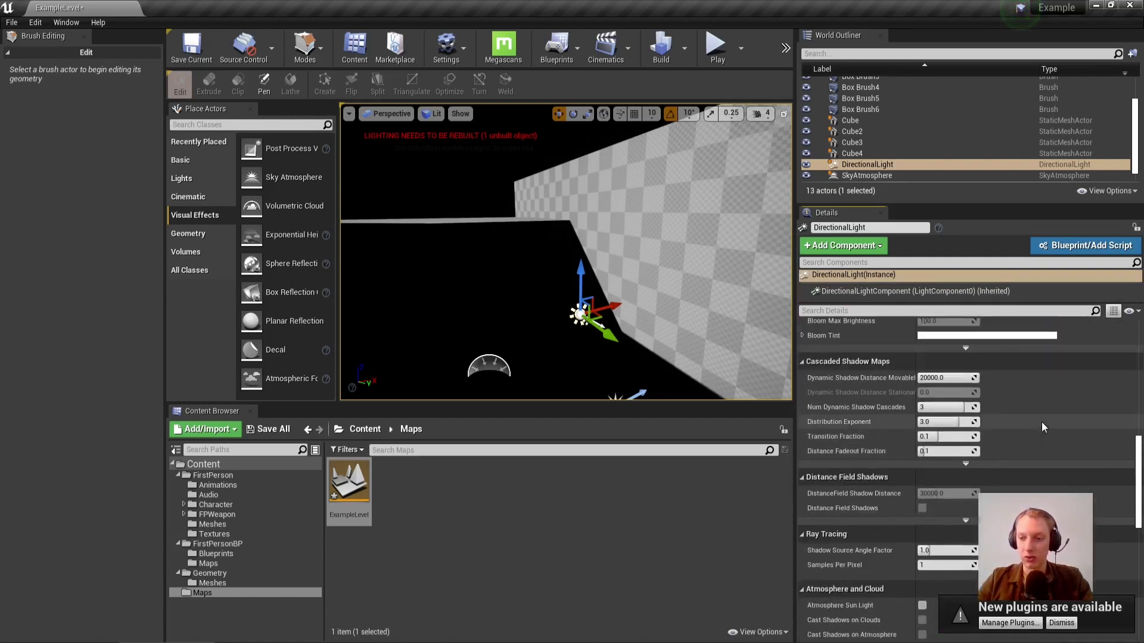
scroll(1043, 393, up, 5)
scroll(1044, 387, down, 8)
scroll(1043, 381, up, 1)
scroll(1044, 382, down, 8)
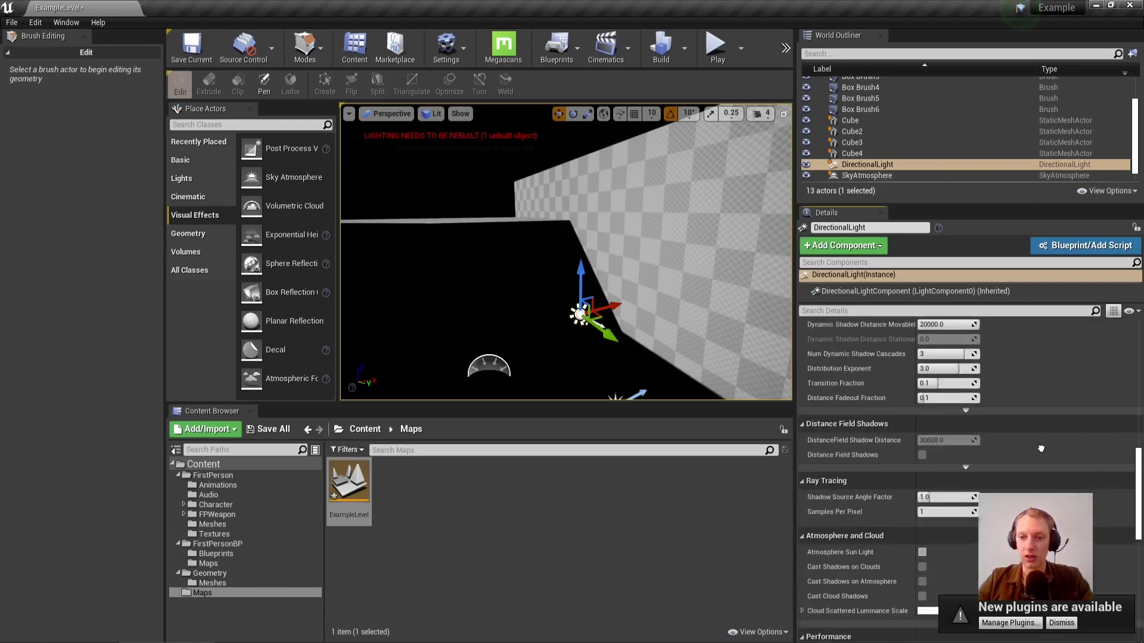
scroll(1043, 381, up, 3)
scroll(920, 427, down, 2)
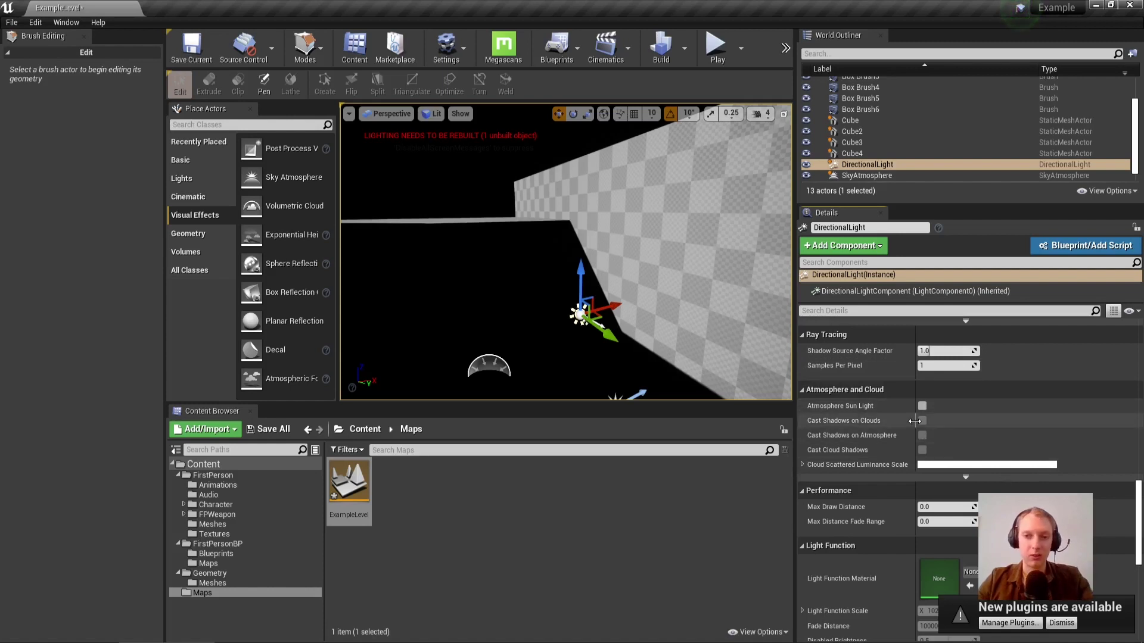
scroll(1001, 429, up, 3)
scroll(1057, 435, down, 2)
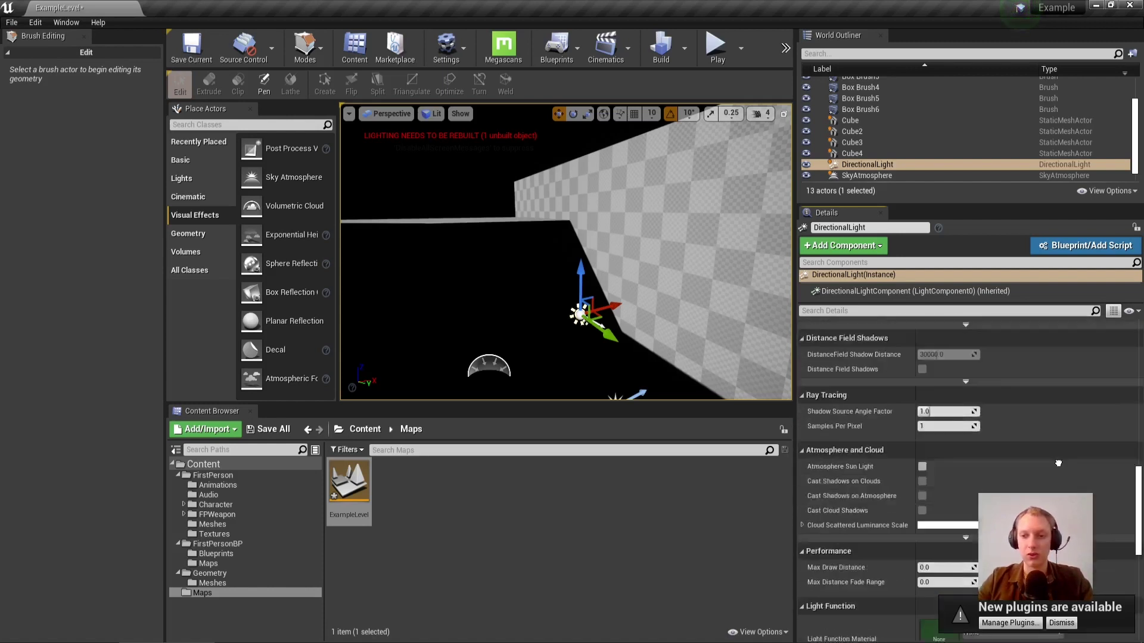
scroll(1058, 435, down, 2)
click(921, 398)
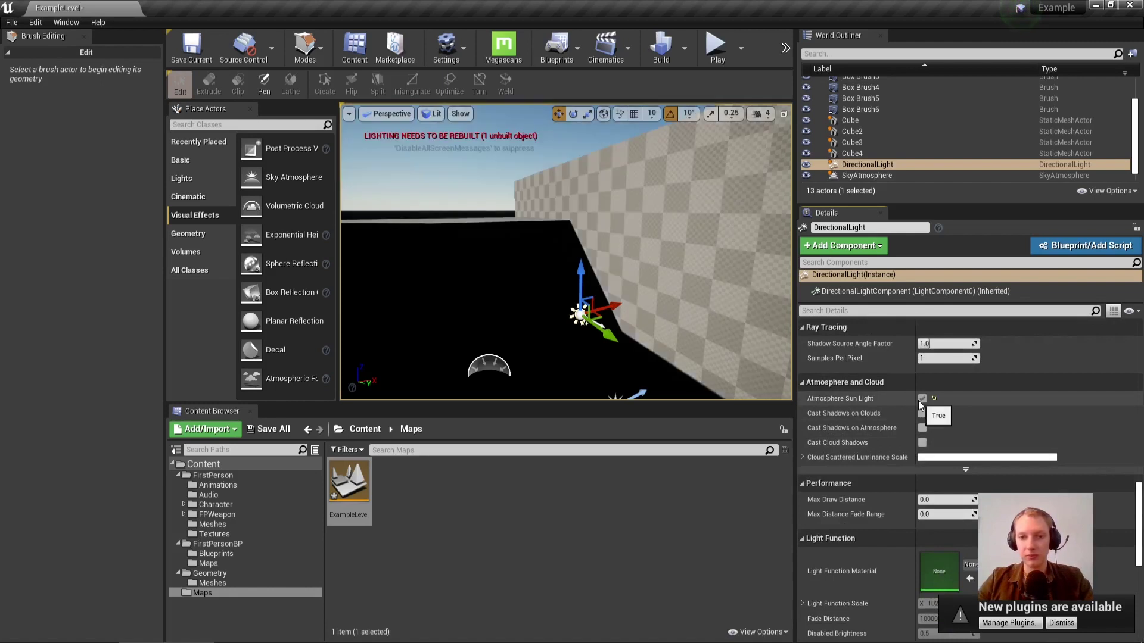
Close the Brush Editing pane and look over the sun, sky and shadowed walls around the lights.
right_drag(685, 268, 536, 179)
right_drag(422, 284, 435, 298)
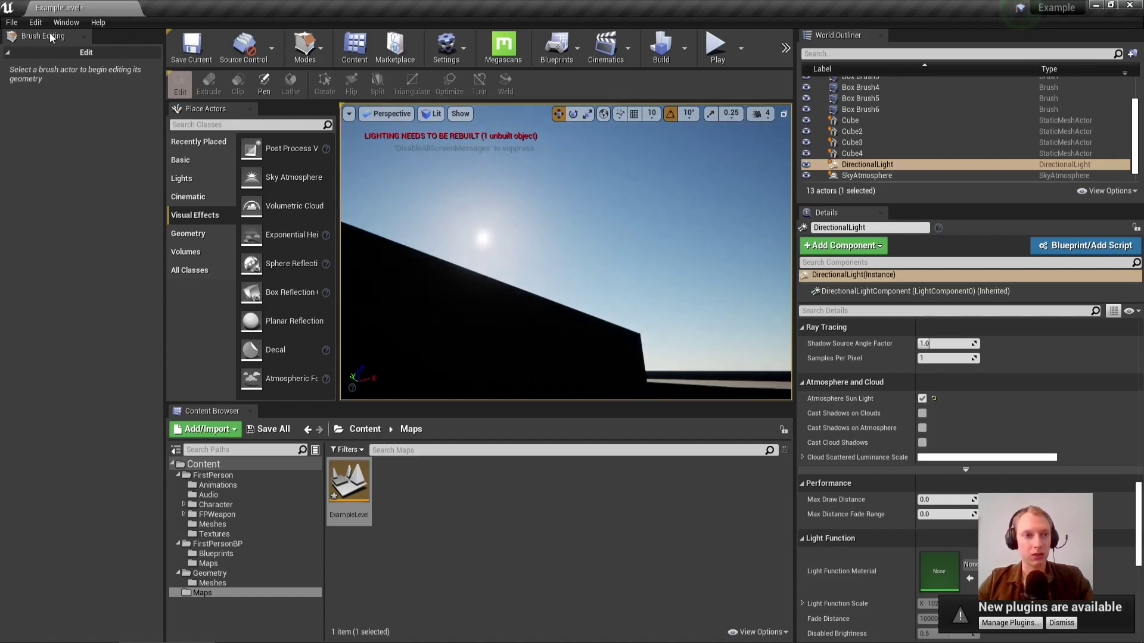
click(84, 37)
mouse_move(403, 232)
right_down()
mouse_move(424, 266)
mouse_move(417, 202)
mouse_move(429, 244)
mouse_move(458, 231)
right_up()
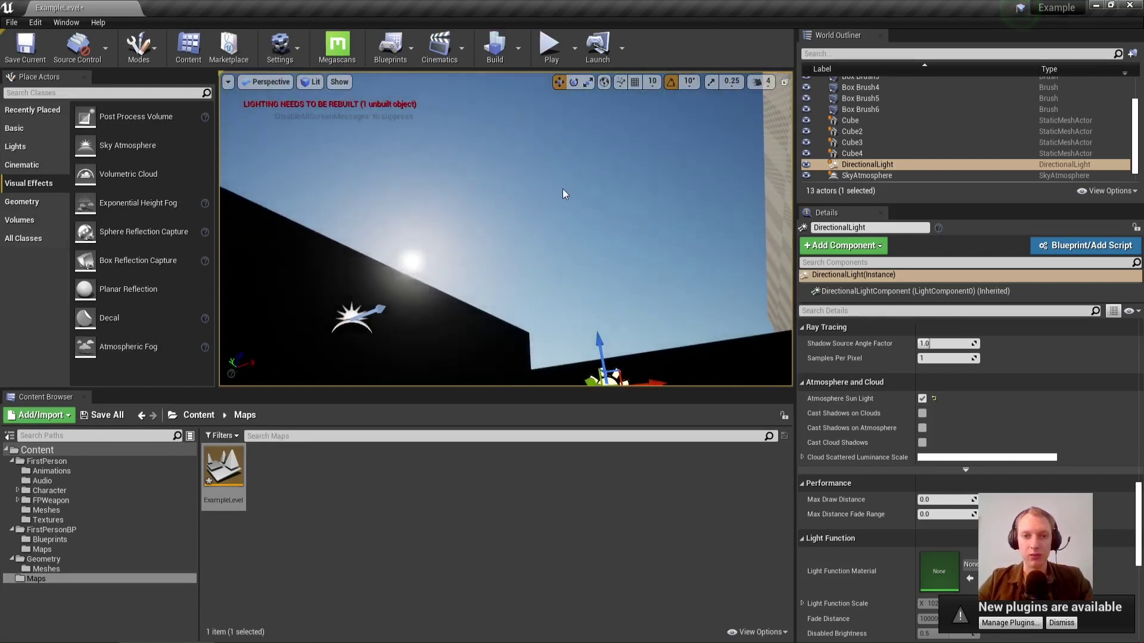
right_drag(526, 244, 483, 281)
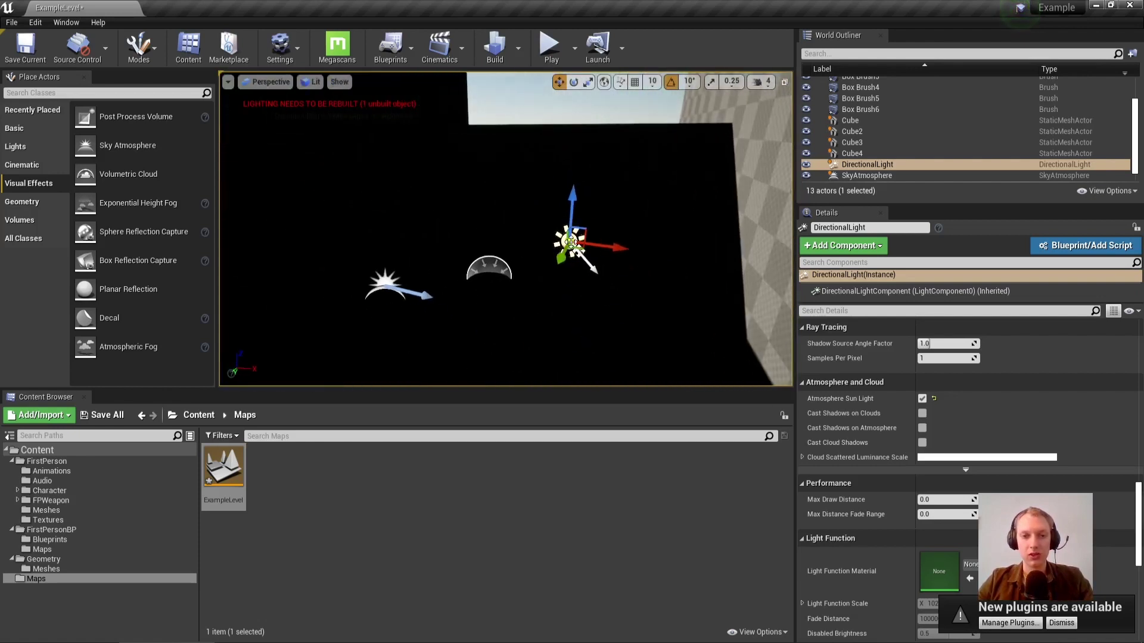
Recapture the scene for the Sky Light and check the lighting on the walls and floor.
click(499, 267)
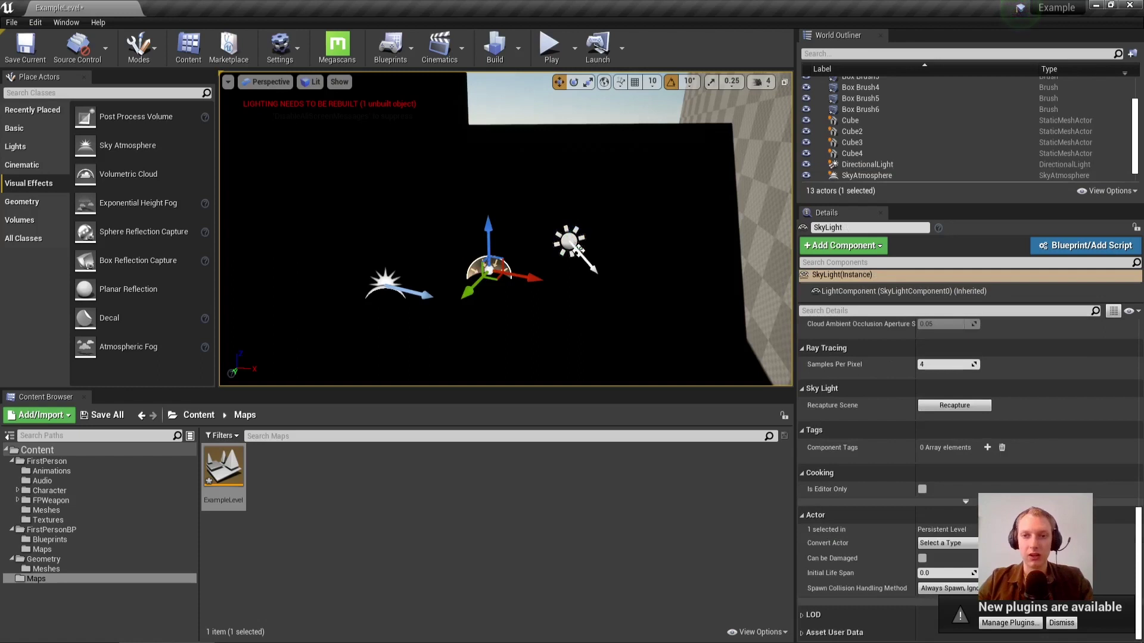
click(959, 408)
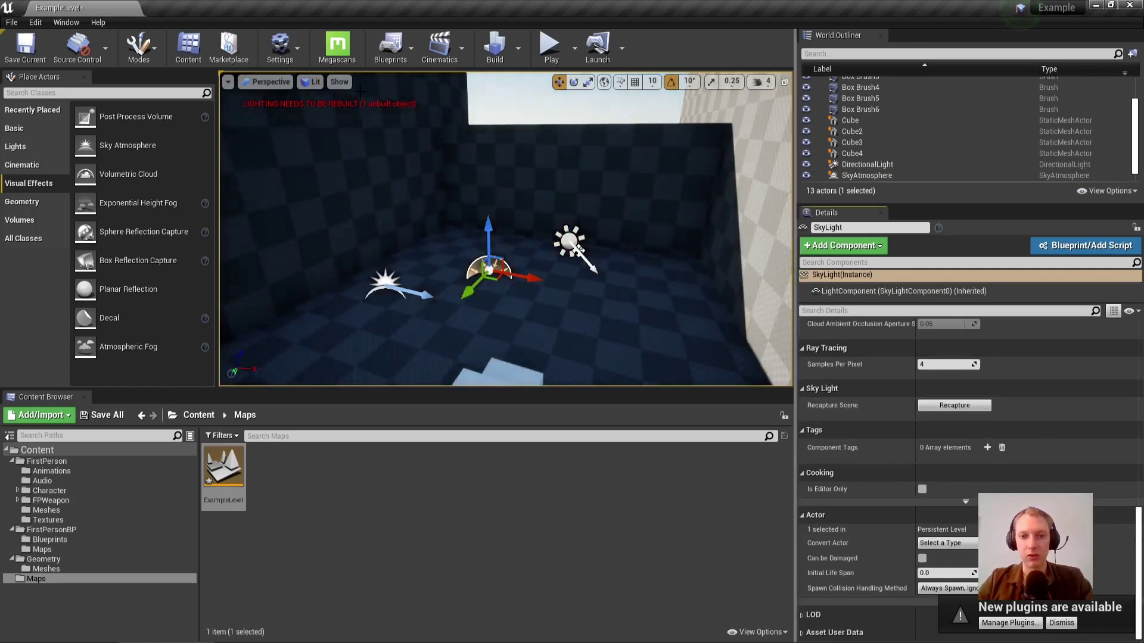
right_drag(358, 240, 357, 124)
right_drag(450, 277, 449, 379)
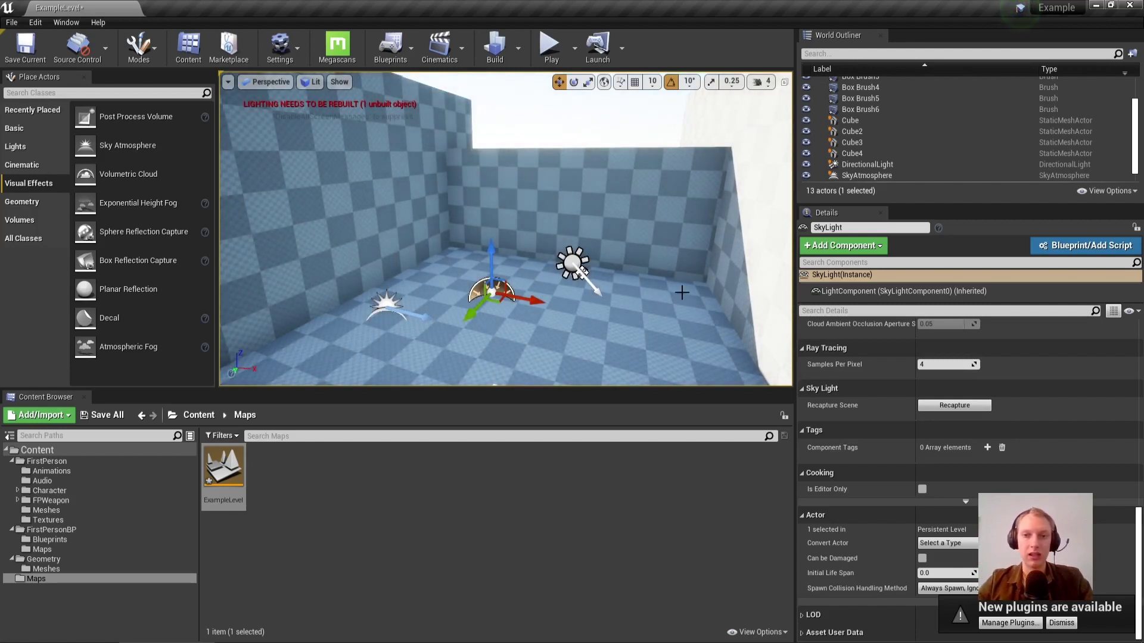
Set the Sky Light's mobility to Movable and enable its Real Time Capture.
scroll(916, 92, down, 1)
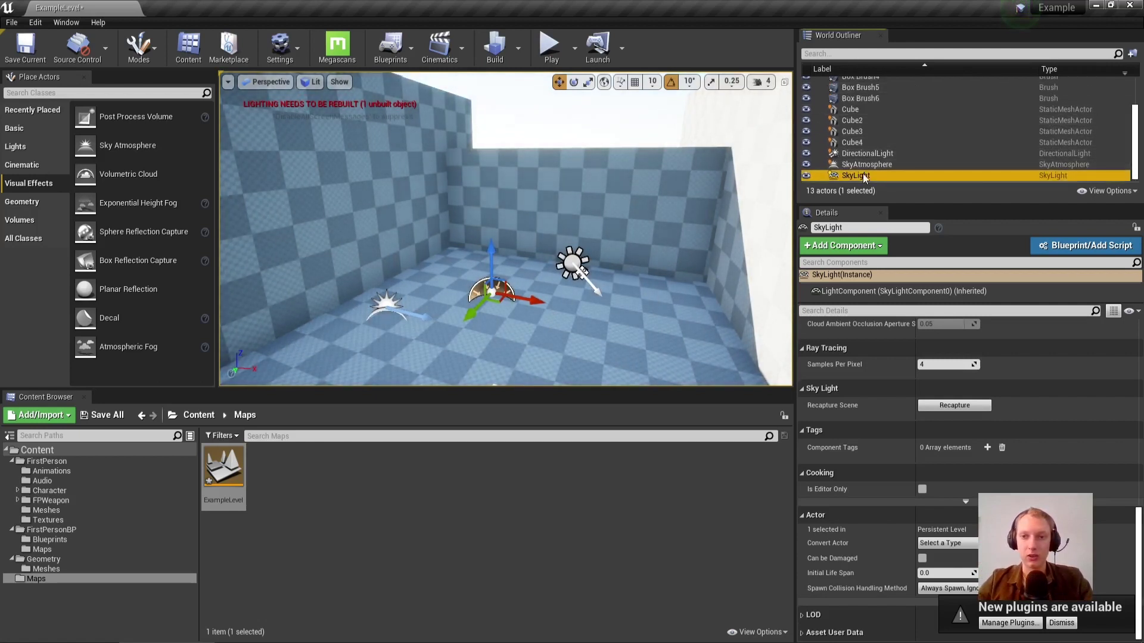
drag(1137, 514, 1137, 382)
scroll(965, 417, up, 4)
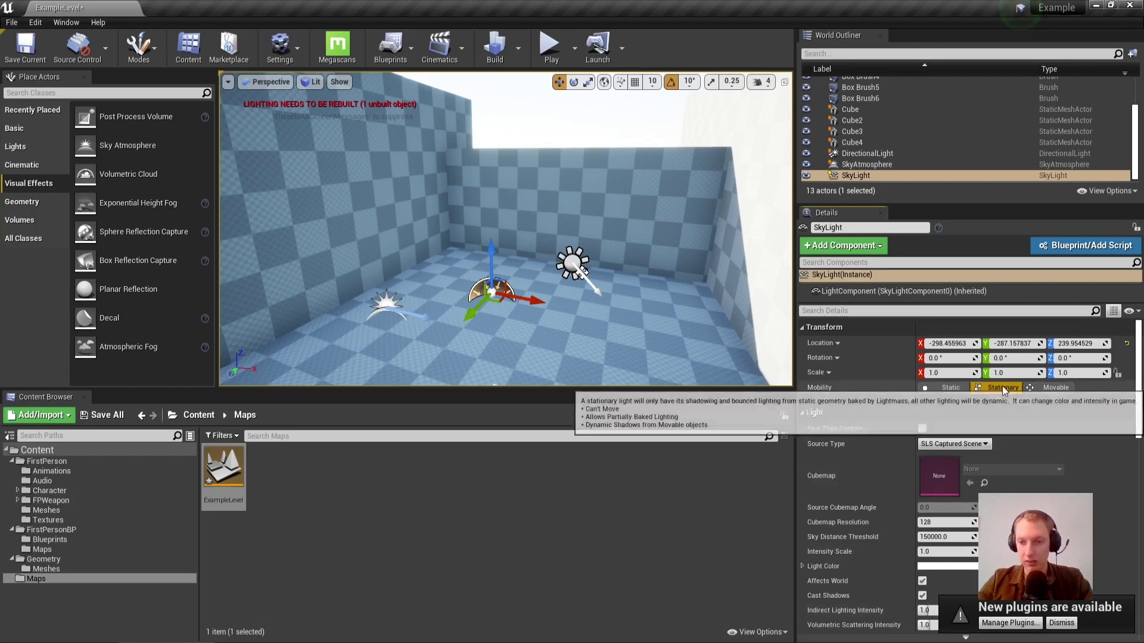
click(1052, 388)
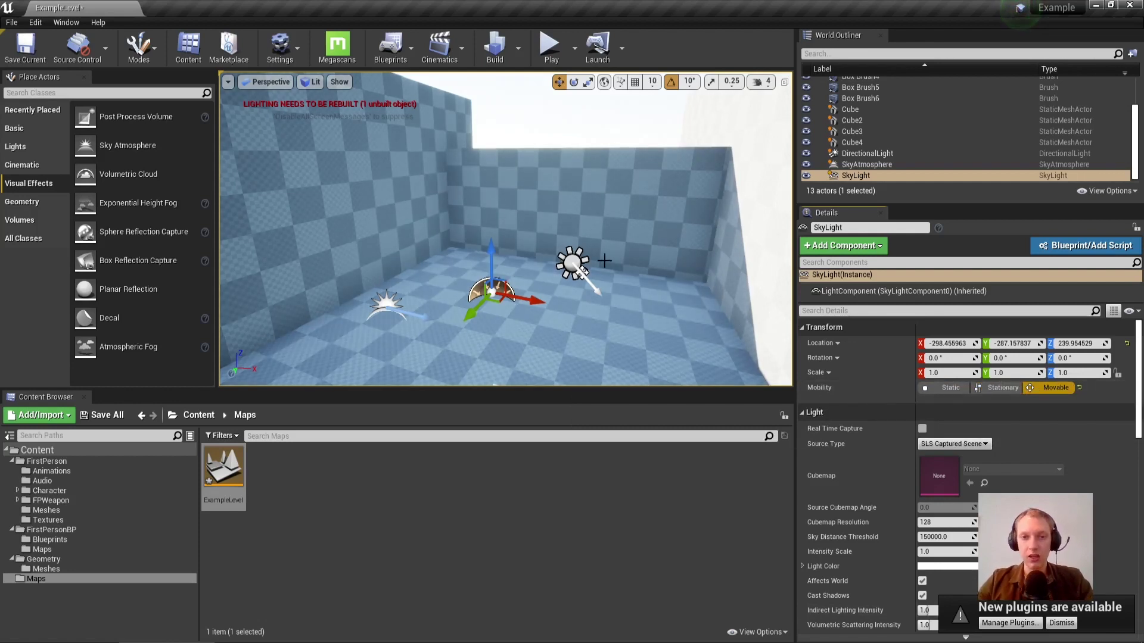
right_drag(655, 344, 757, 387)
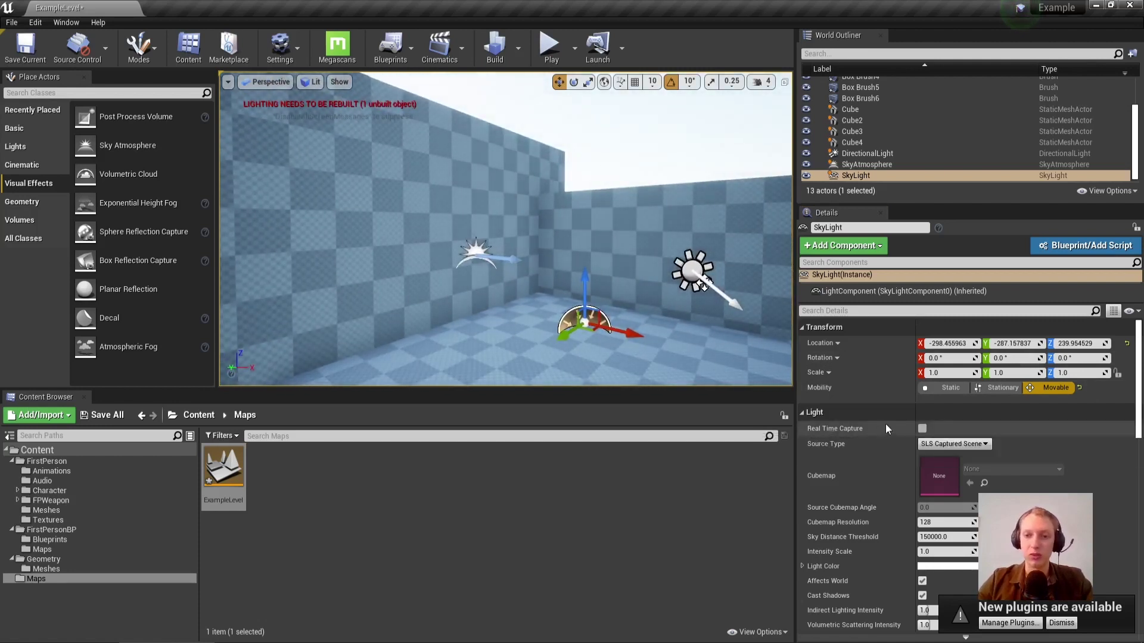
click(921, 429)
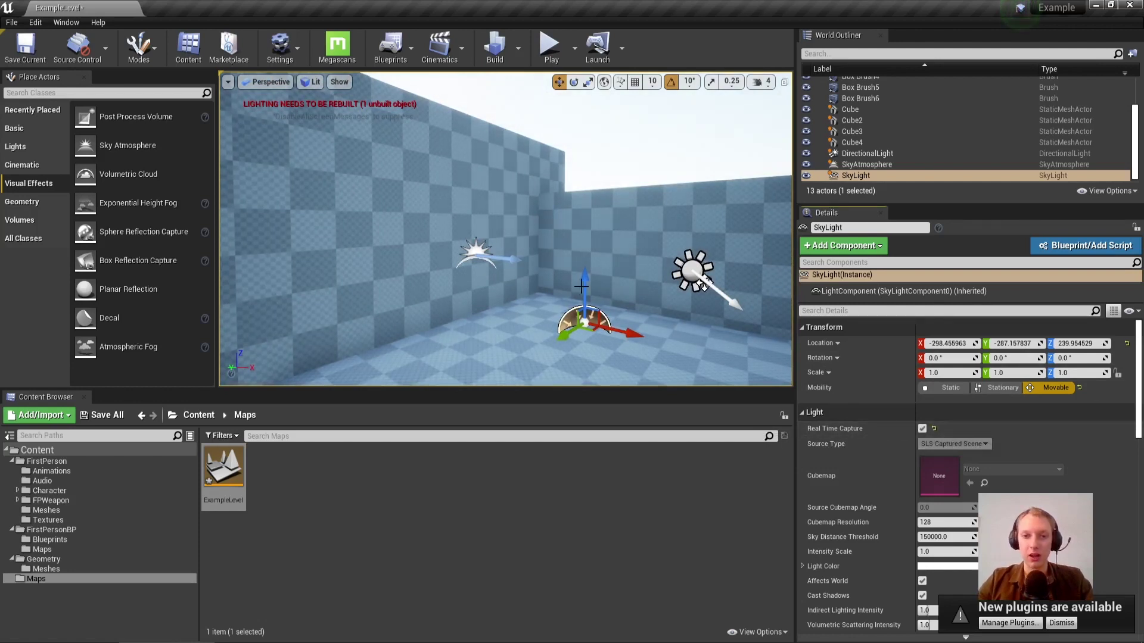
Turn off rotation snapping and rotate the Directional Light to about -47°, -48° and 55° on X, Y and Z.
right_drag(704, 288, 751, 285)
click(628, 249)
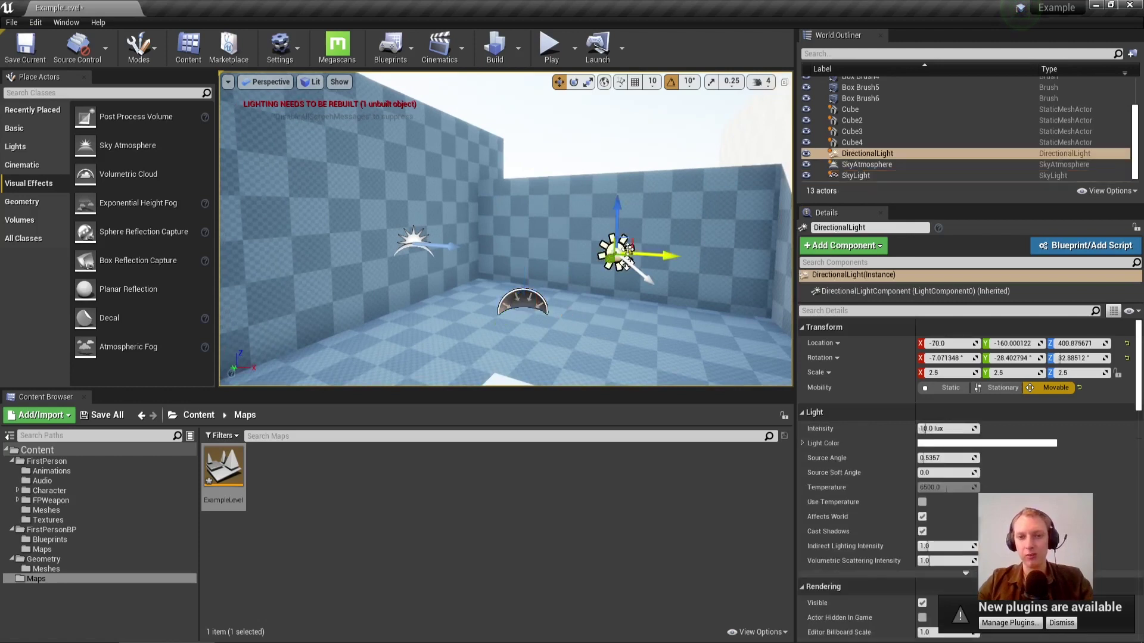
right_drag(694, 243, 643, 245)
right_drag(571, 314, 646, 286)
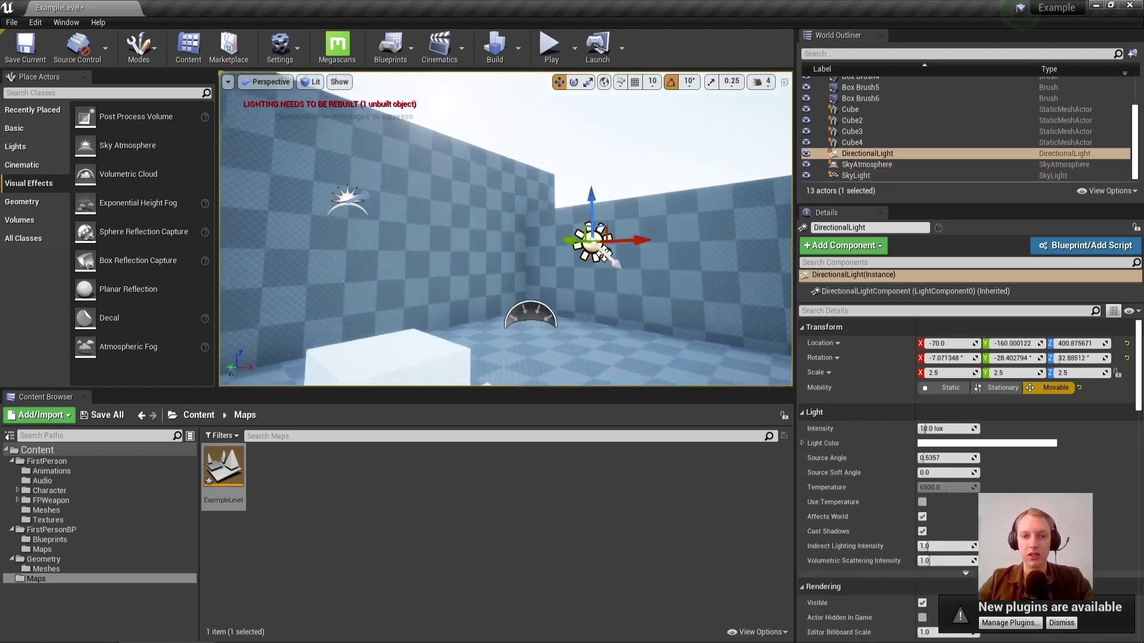
key(e)
drag(563, 287, 547, 273)
click(669, 82)
key(a)
right_drag(497, 262, 661, 261)
drag(511, 241, 510, 241)
right_drag(446, 253, 387, 259)
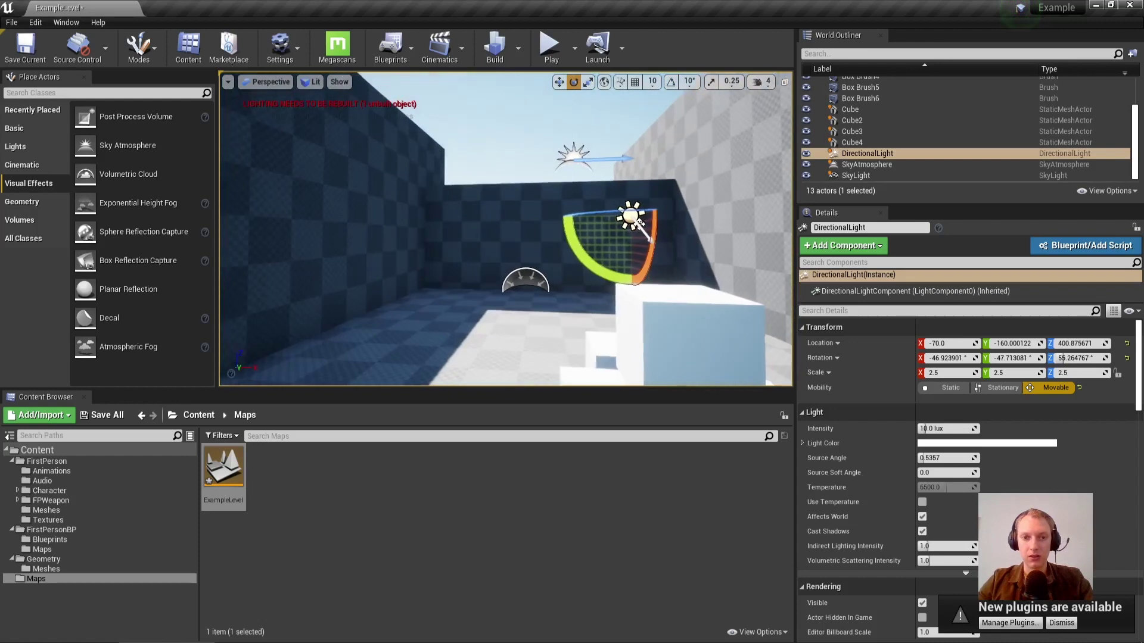
Fine-tune the Directional Light's rotation to change where sunlight falls inside the walls, and clear the selection.
right_drag(477, 289, 485, 258)
mouse_move(585, 305)
mouse_down()
mouse_move(605, 316)
mouse_move(581, 284)
mouse_move(579, 297)
mouse_up()
right_drag(580, 298, 585, 225)
drag(527, 257, 581, 215)
right_drag(581, 214, 376, 310)
key(Escape)
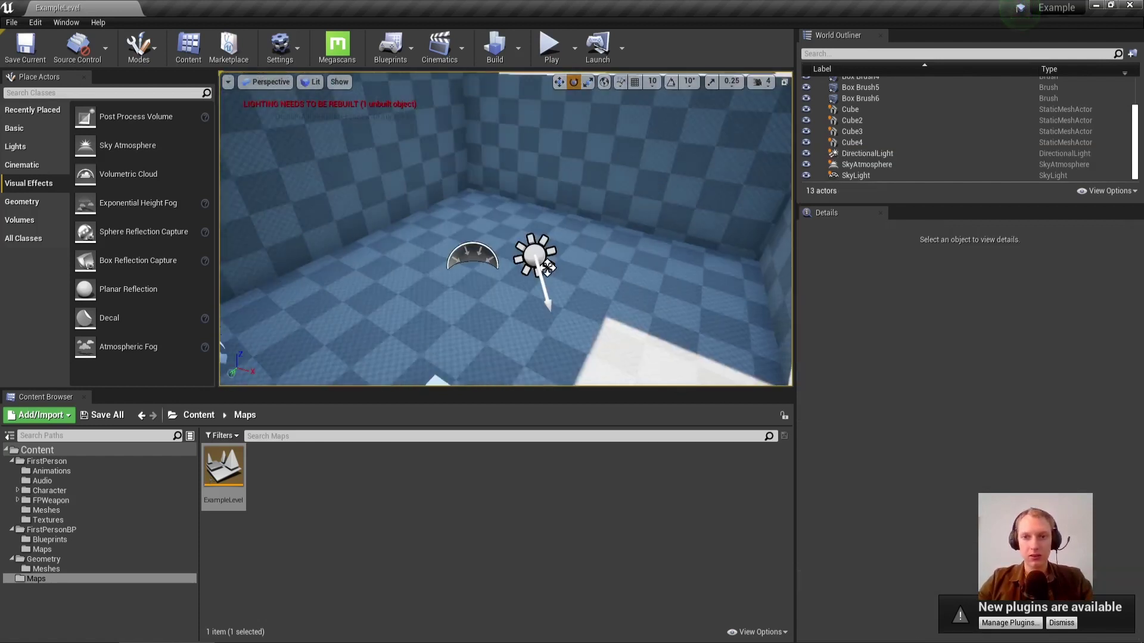
Select the Sky Light and examine its effect on the walls, floor and cubes from several viewpoints.
click(870, 174)
scroll(769, 286, down, 5)
scroll(728, 302, up, 3)
right_drag(899, 156, 898, 78)
key(a)
right_drag(610, 188, 673, 156)
click(866, 175)
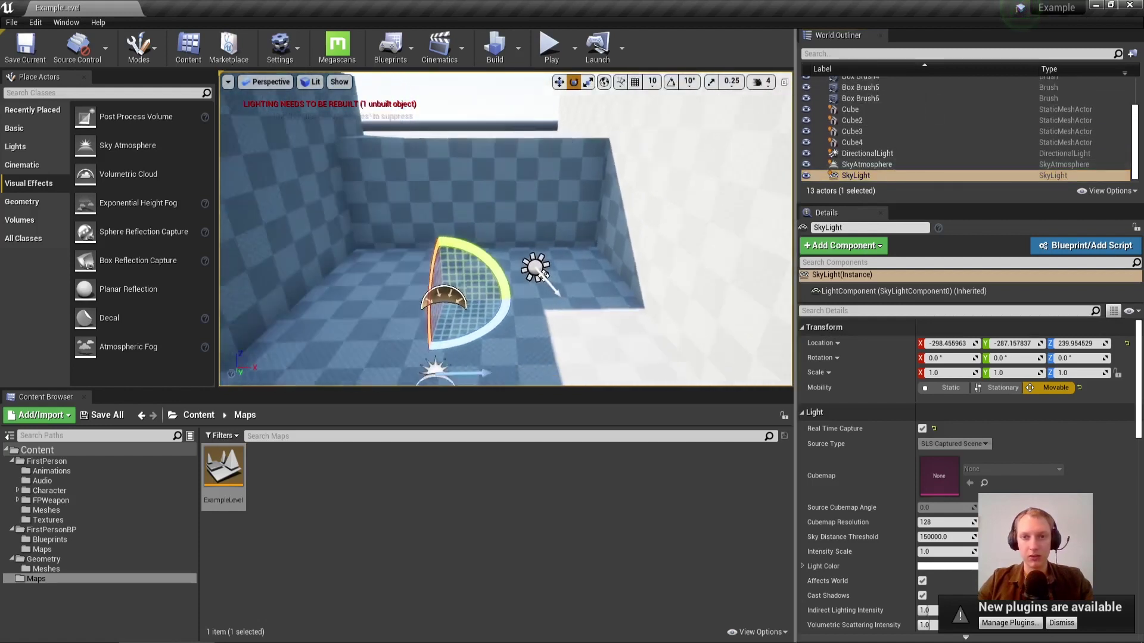
key(f)
right_drag(673, 156, 673, 178)
right_drag(899, 142, 899, 83)
scroll(953, 134, up, 2)
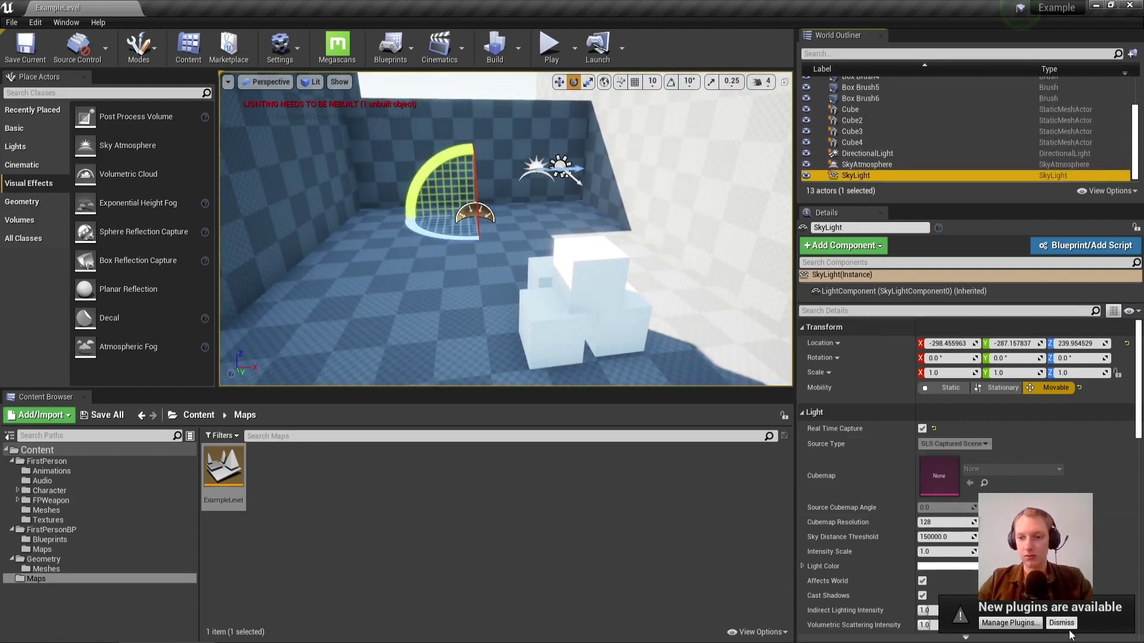
double_click(906, 180)
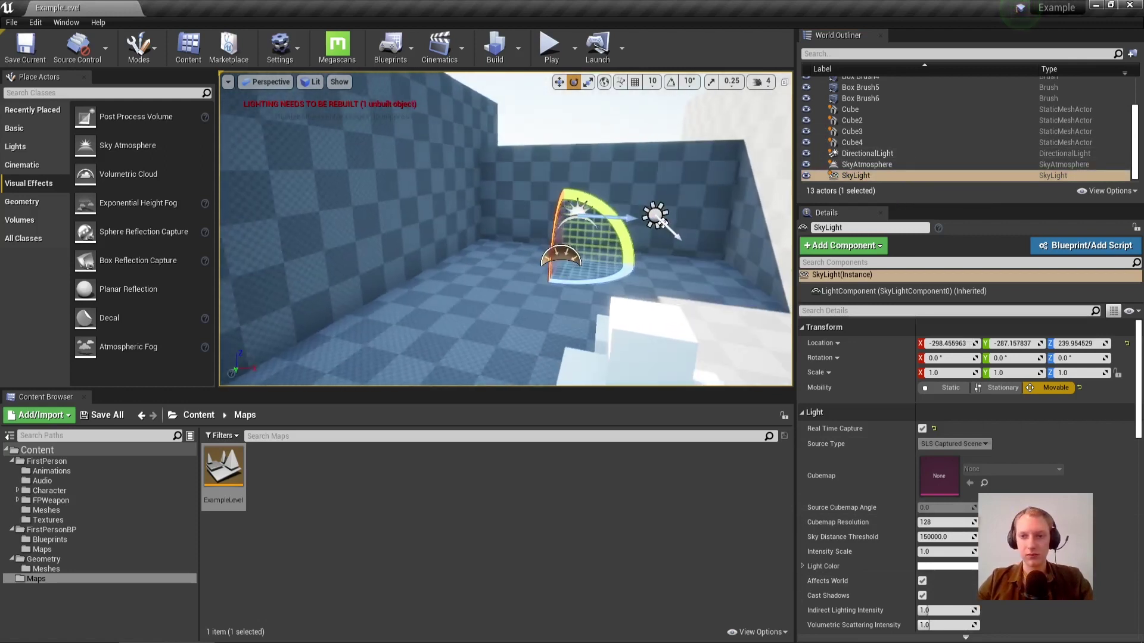
Clear the selection and build the level's reflection captures.
key(Escape)
click(517, 56)
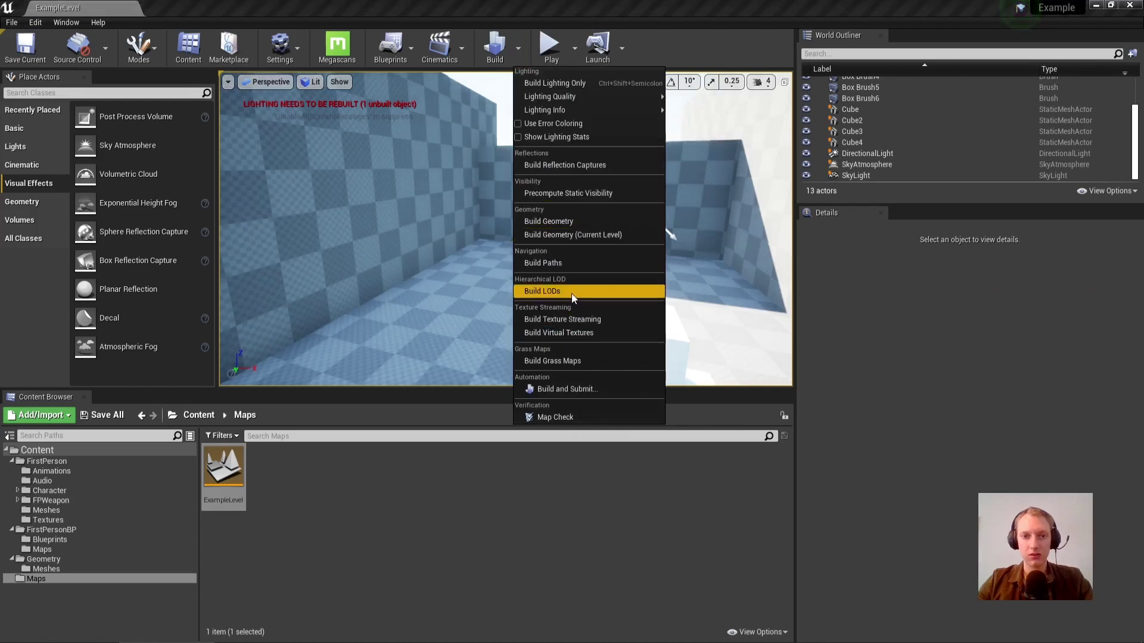
click(578, 168)
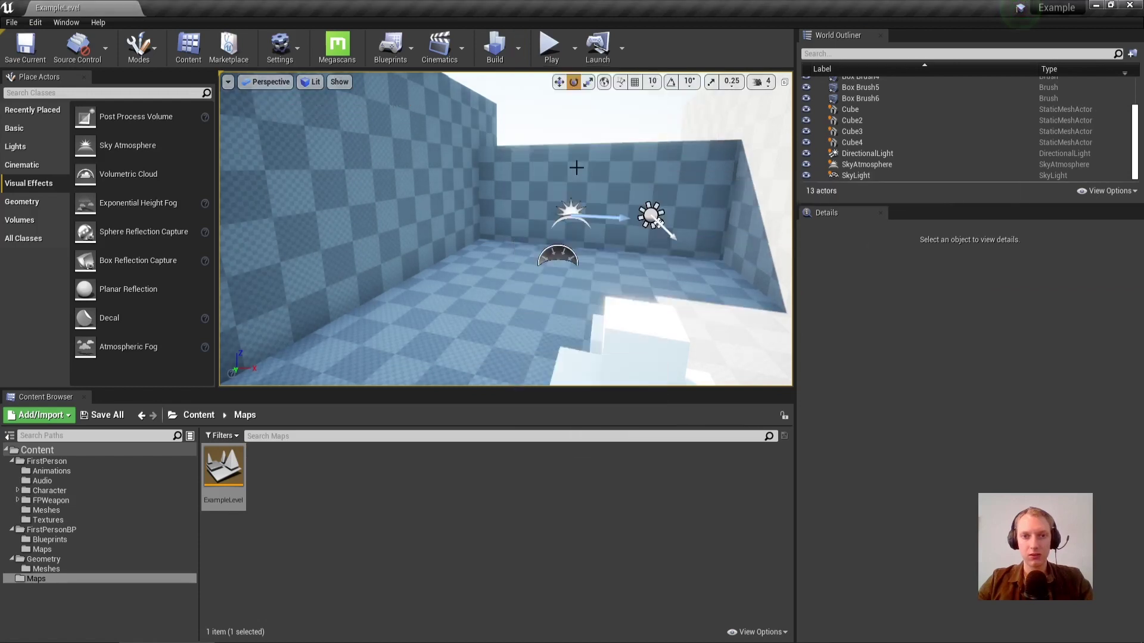
Examine the lighting on the brush walls and floor from several viewpoints, briefly selecting the floor brush and the Directional Light.
click(560, 259)
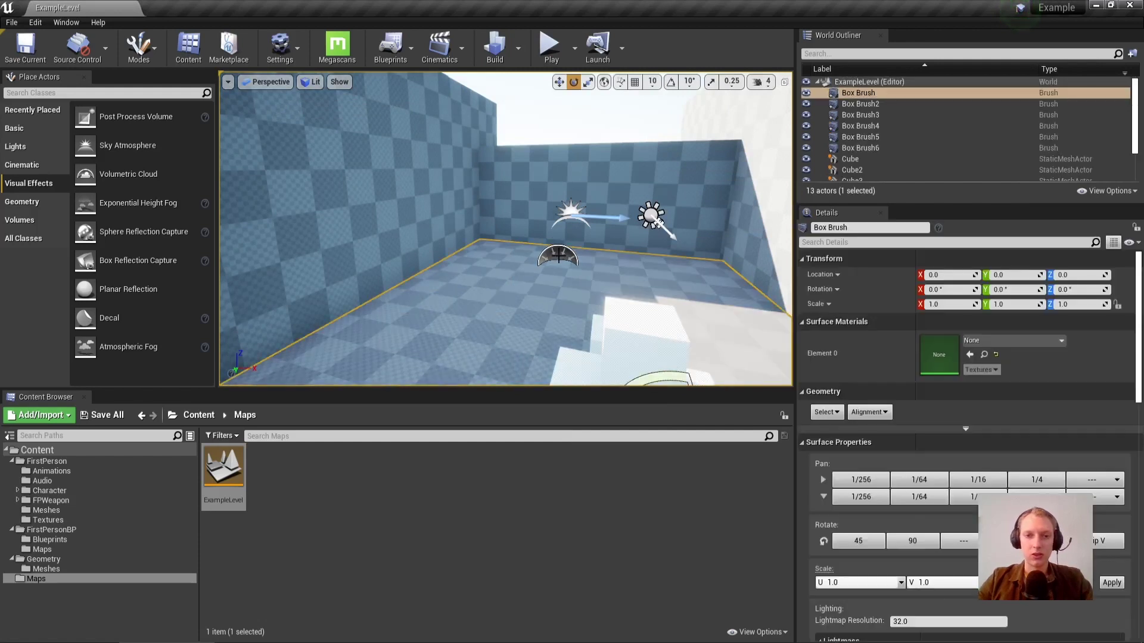
key(w)
key(d)
right_drag(594, 255, 565, 253)
key(w)
click(735, 208)
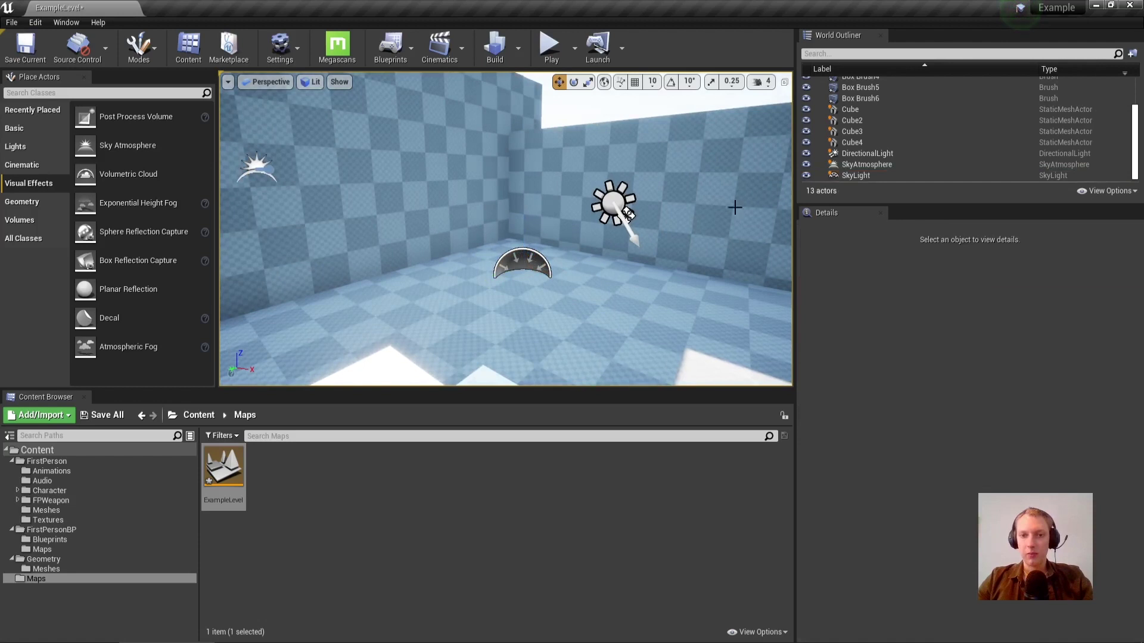
click(611, 201)
key(e)
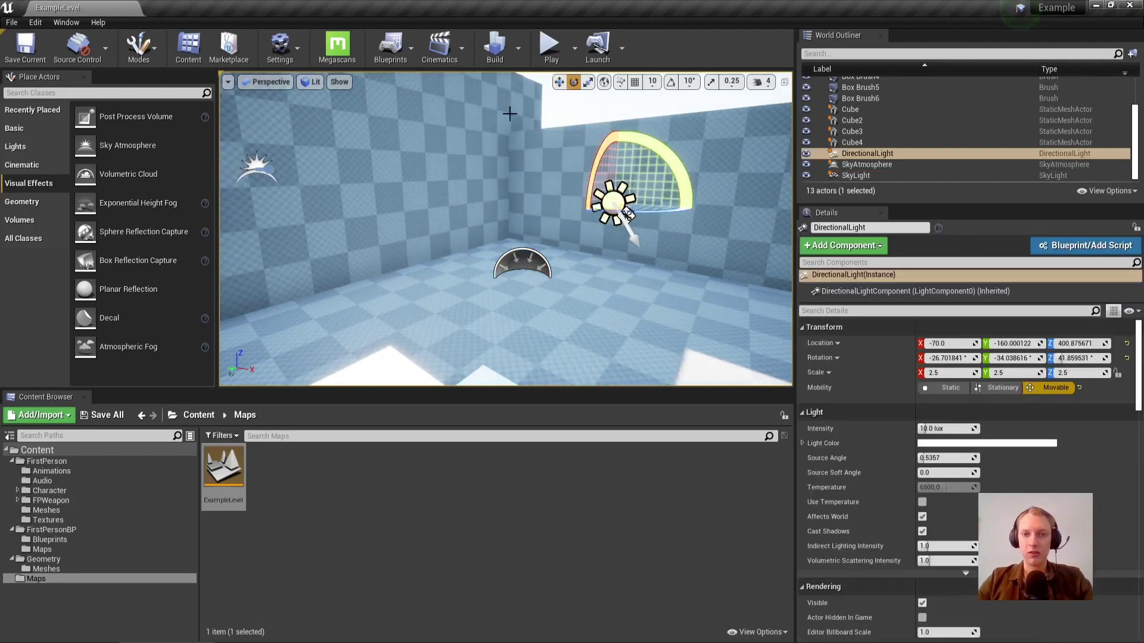
click(629, 249)
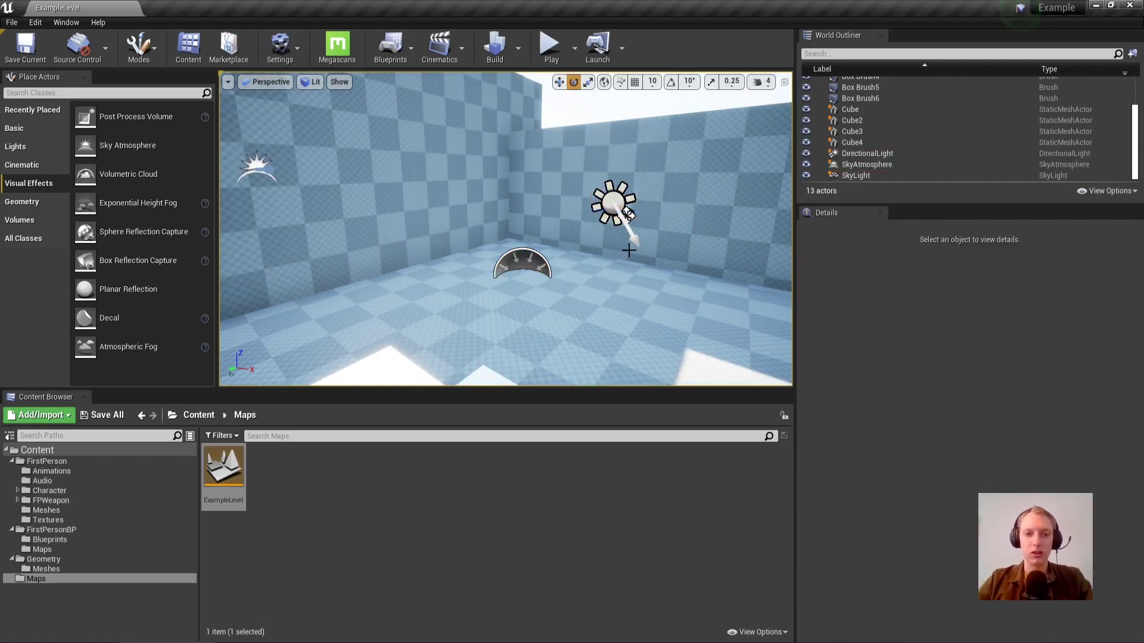
right_drag(592, 263, 697, 300)
right_drag(572, 277, 551, 277)
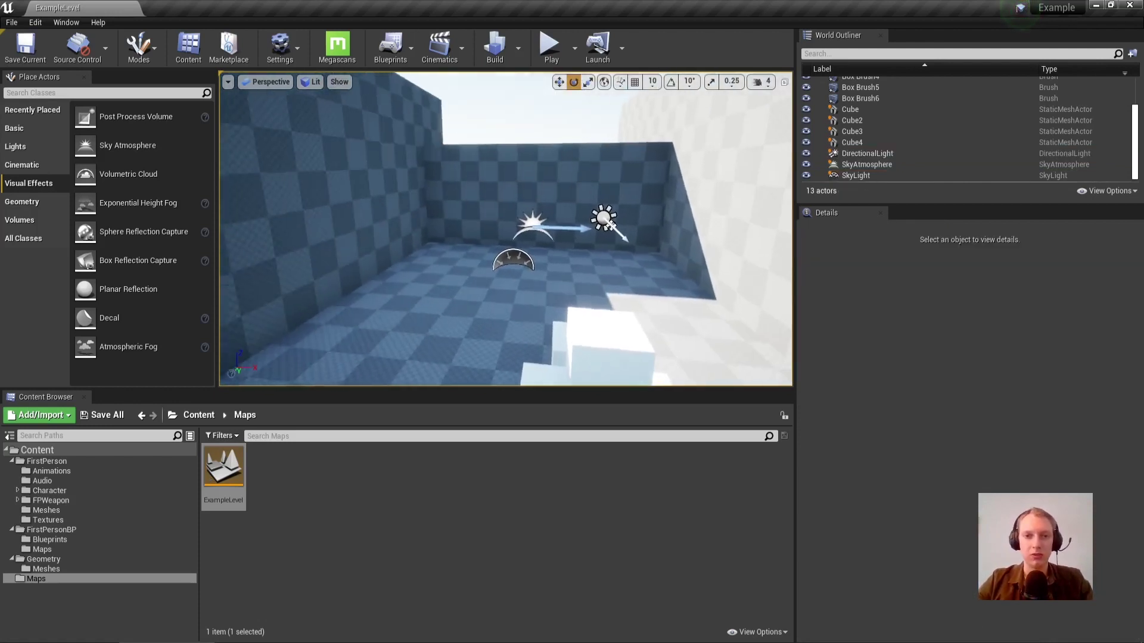
Play-test the level by walking around the cubes, stop the session, and inspect the sunlight and shadows from above.
click(549, 51)
key(w)
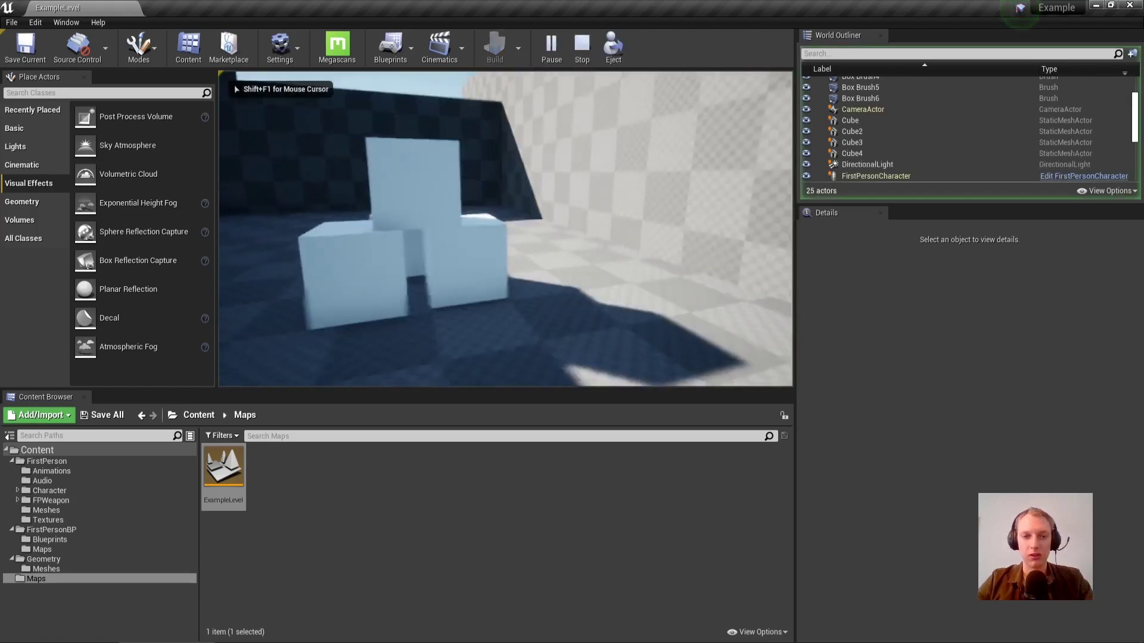
key(s)
key(w)
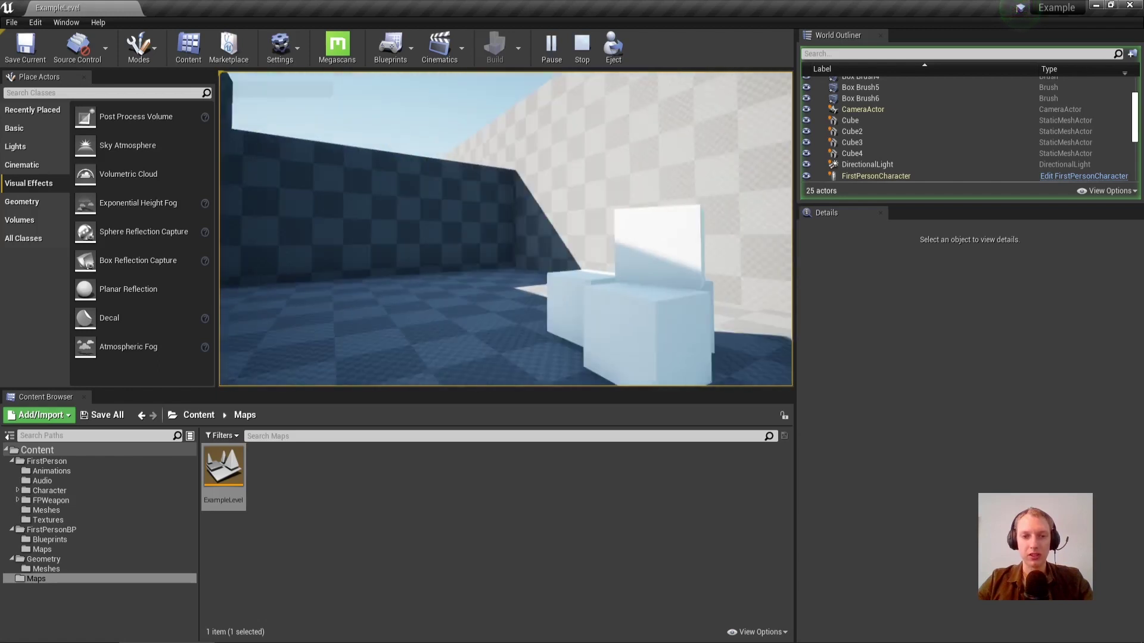
key(w)
key(Escape)
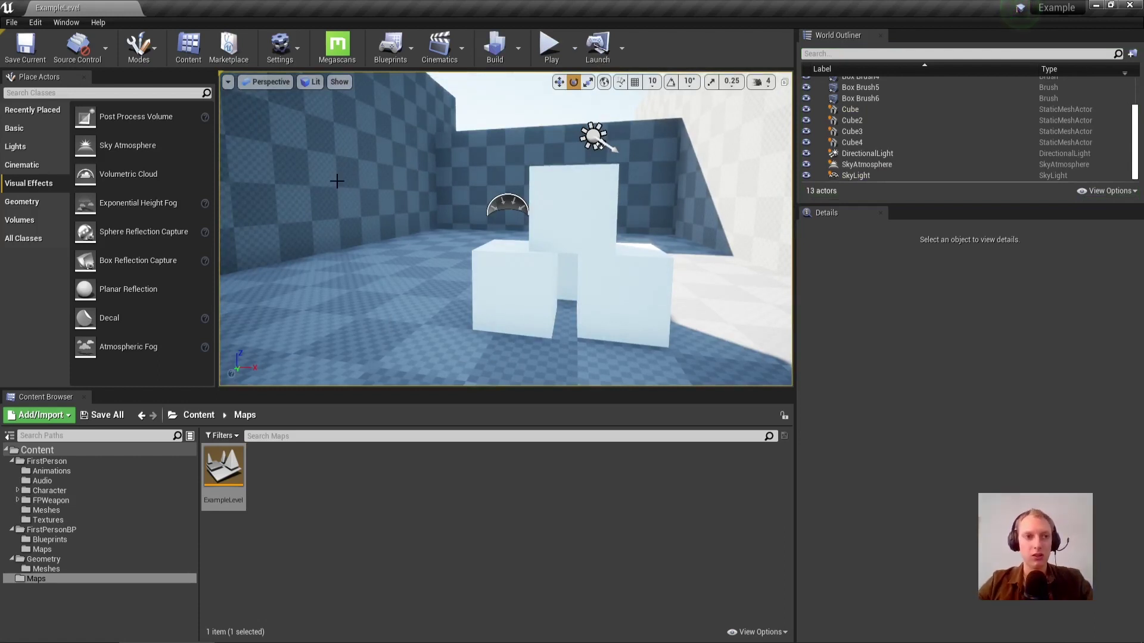
right_drag(425, 193, 462, 202)
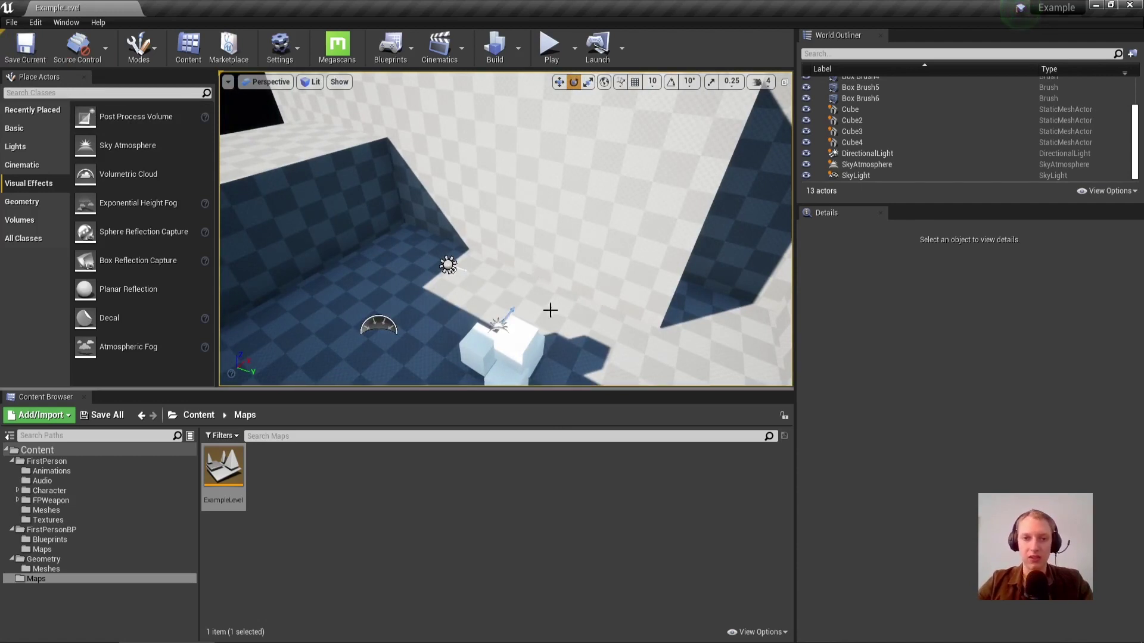
right_drag(560, 300, 507, 220)
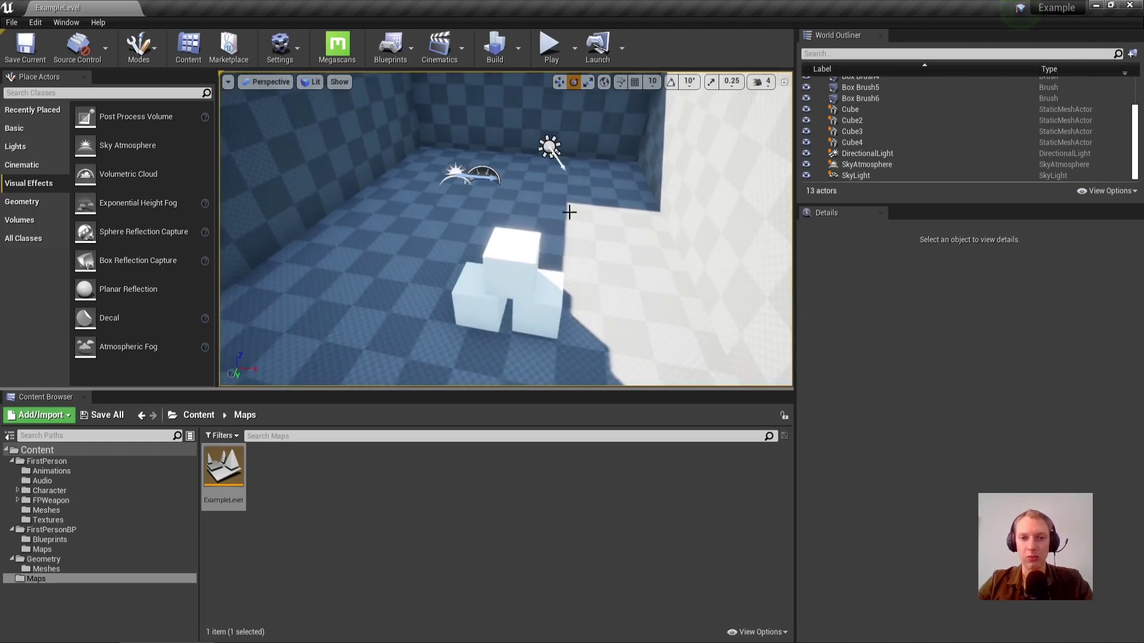
right_drag(522, 178, 522, 156)
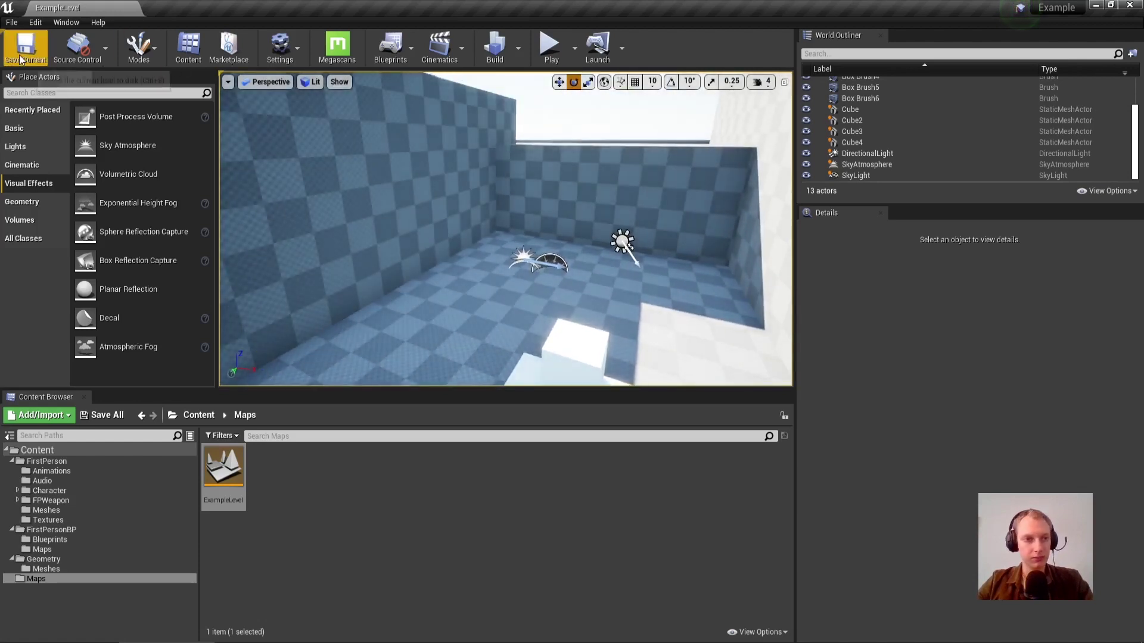
Close the project's editor and add Megascans - Iceland Vol. 2 from the Epic Games Launcher's library to the Example project.
drag(597, 6, 524, 37)
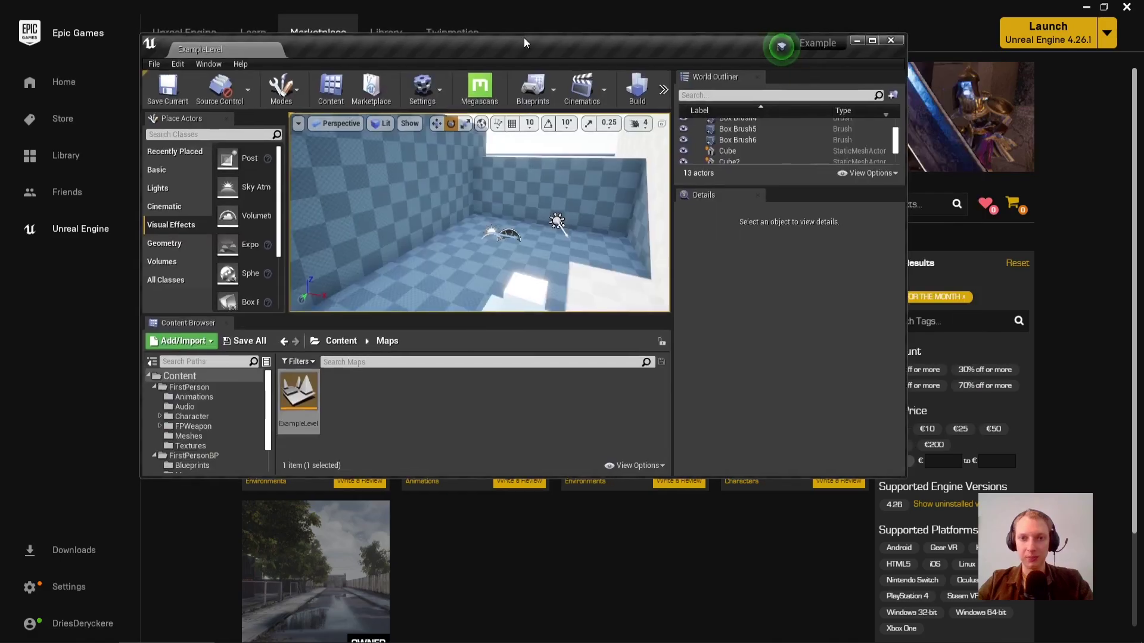
click(891, 41)
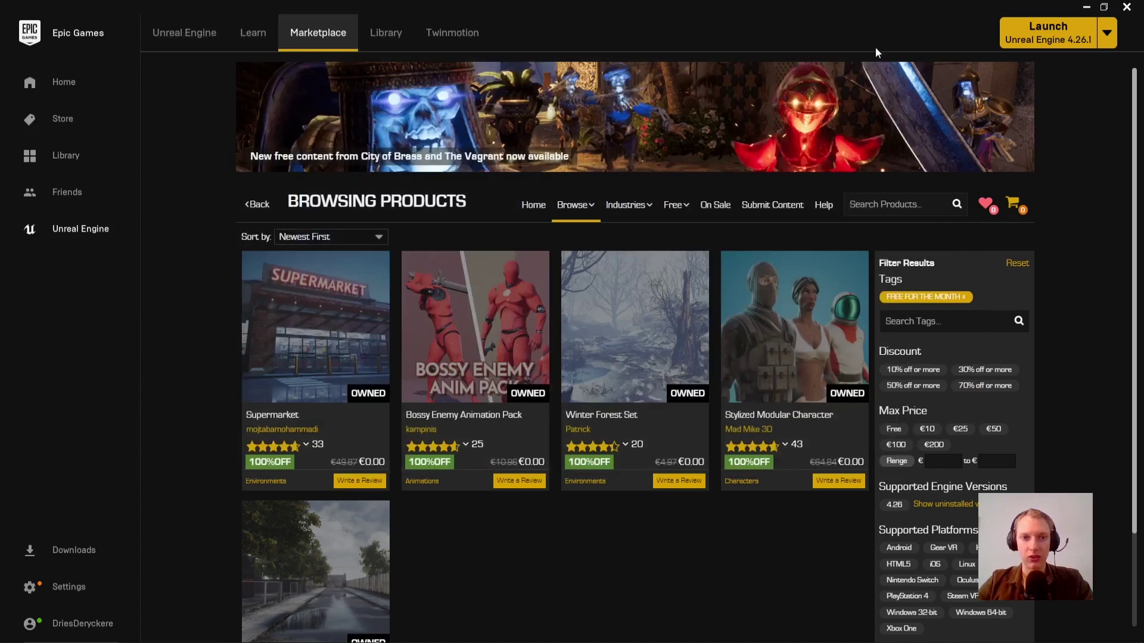
click(388, 32)
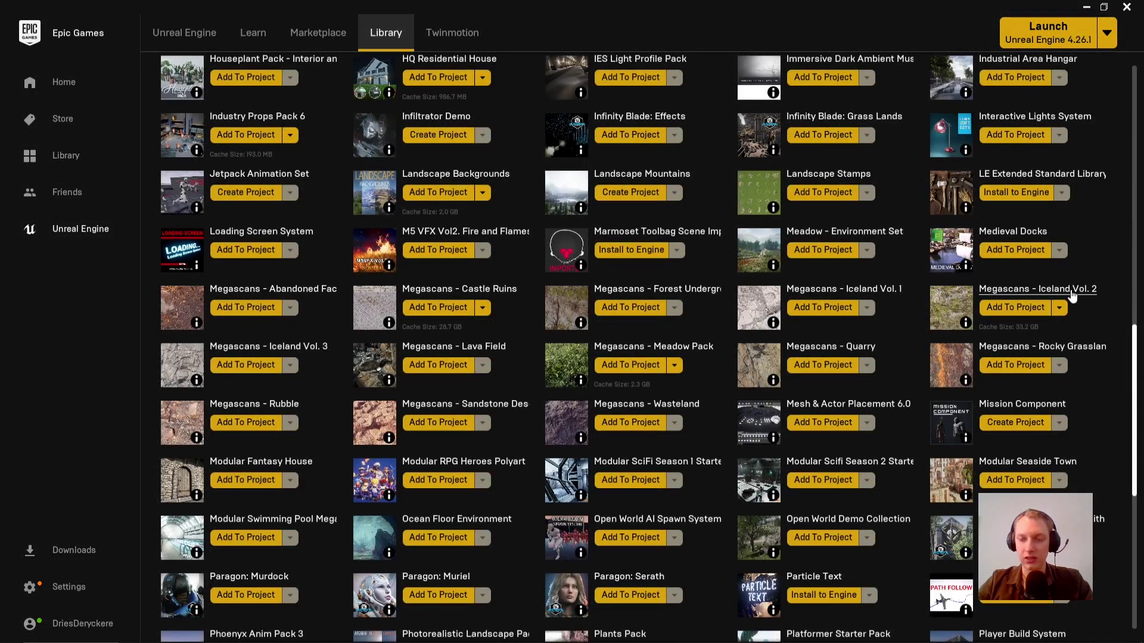
click(1010, 308)
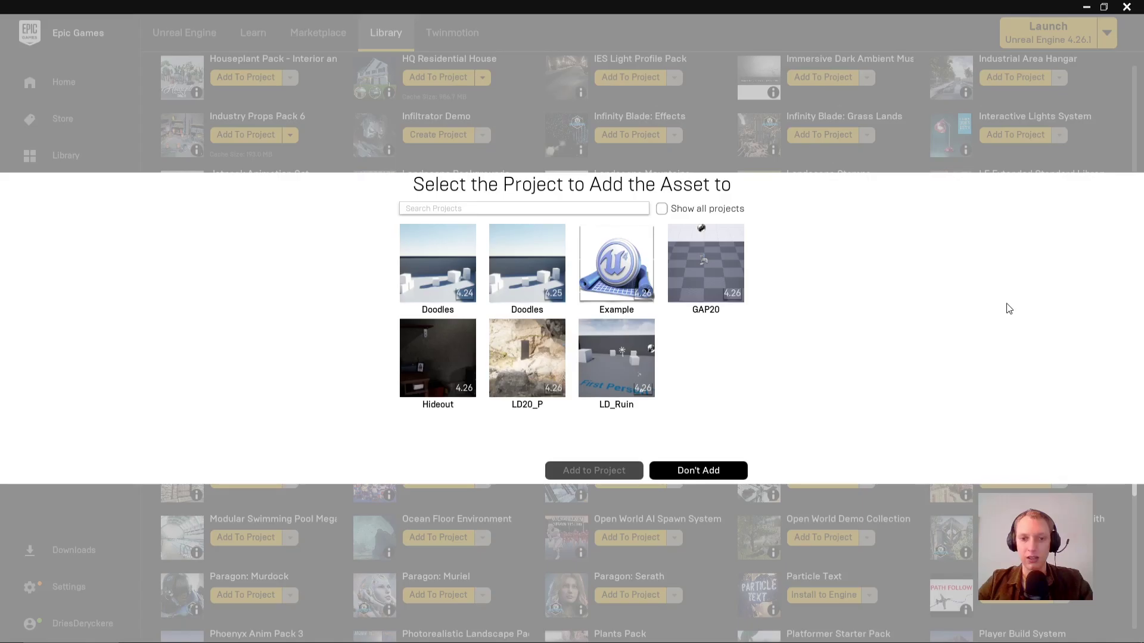
click(636, 290)
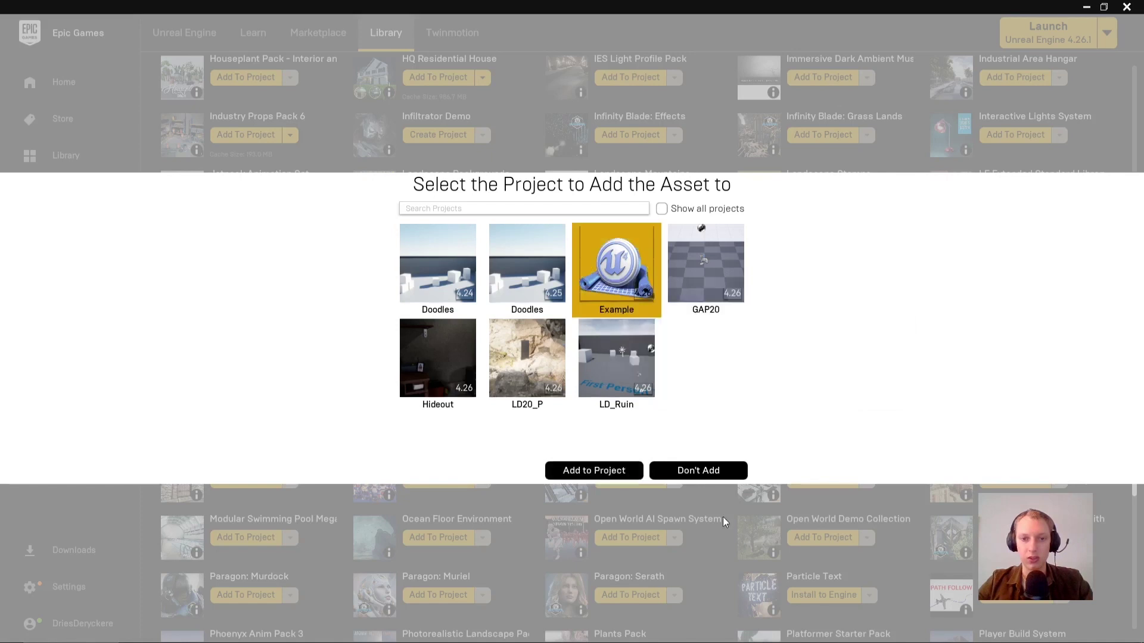
click(574, 472)
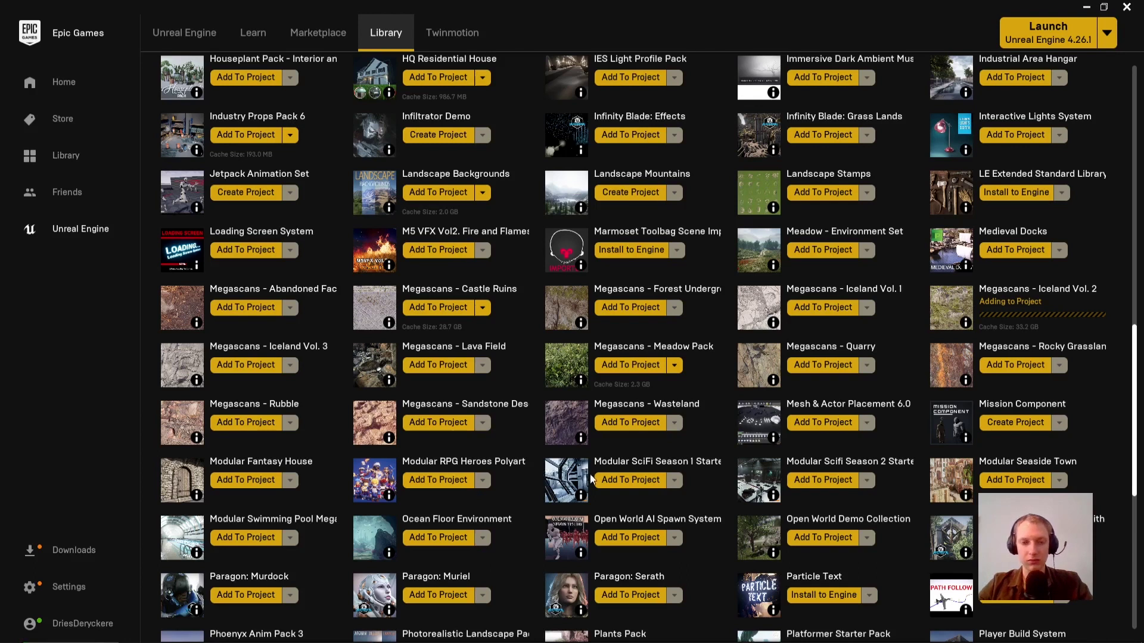
Check the launcher's download tasks for the progress of adding Megascans - Iceland Vol. 2.
key(super+e)
drag(645, 10, 0, 10)
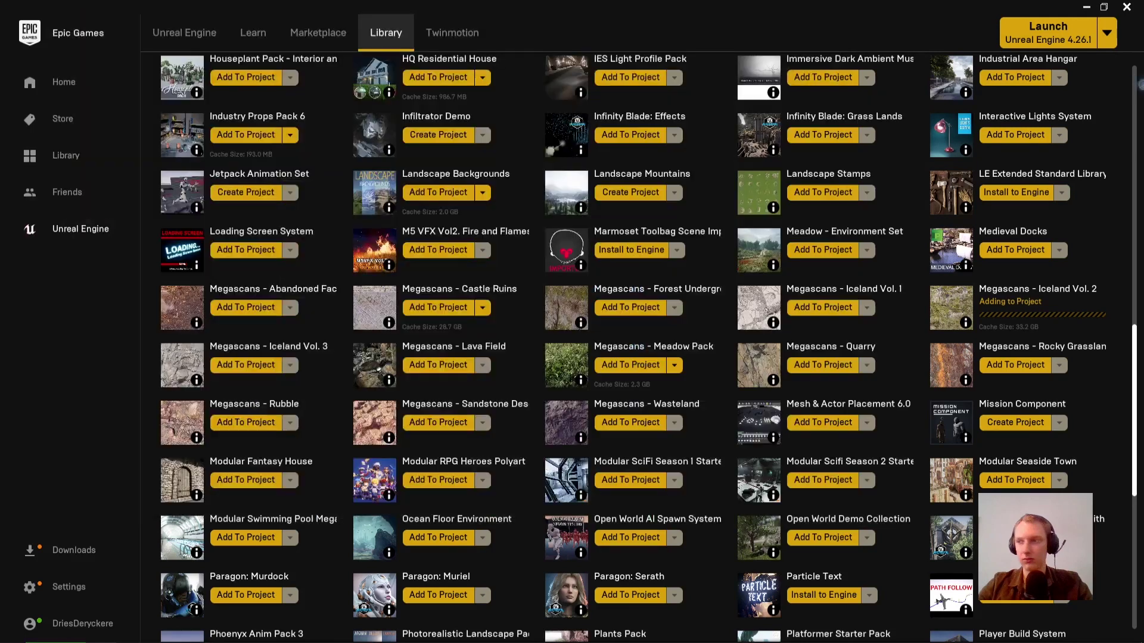
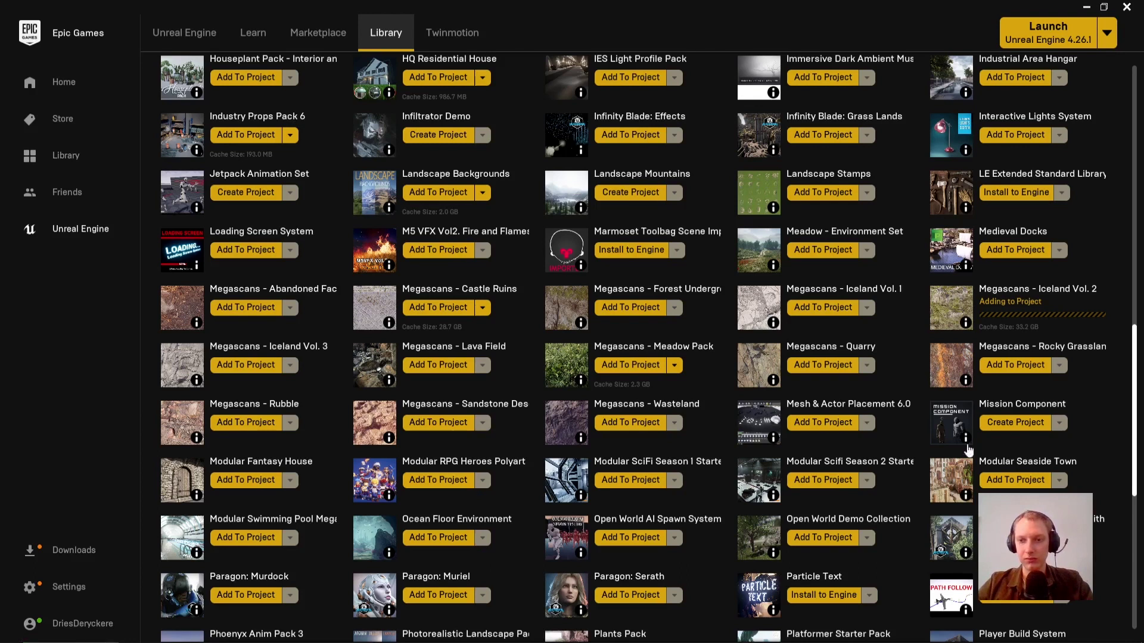
scroll(999, 374, up, 1)
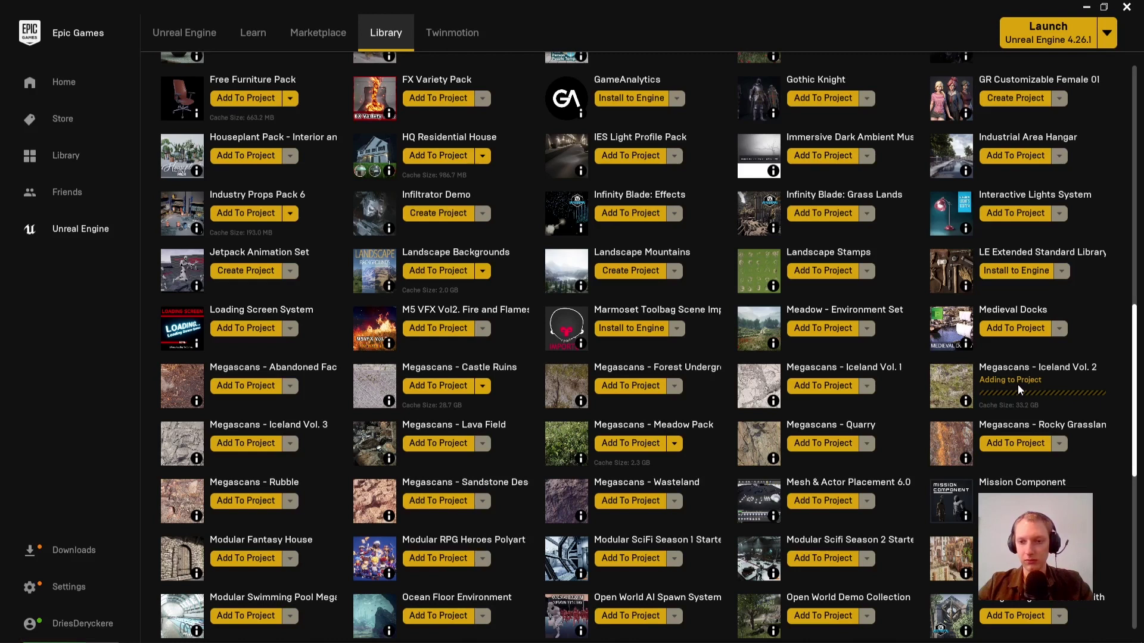
scroll(1017, 384, up, 8)
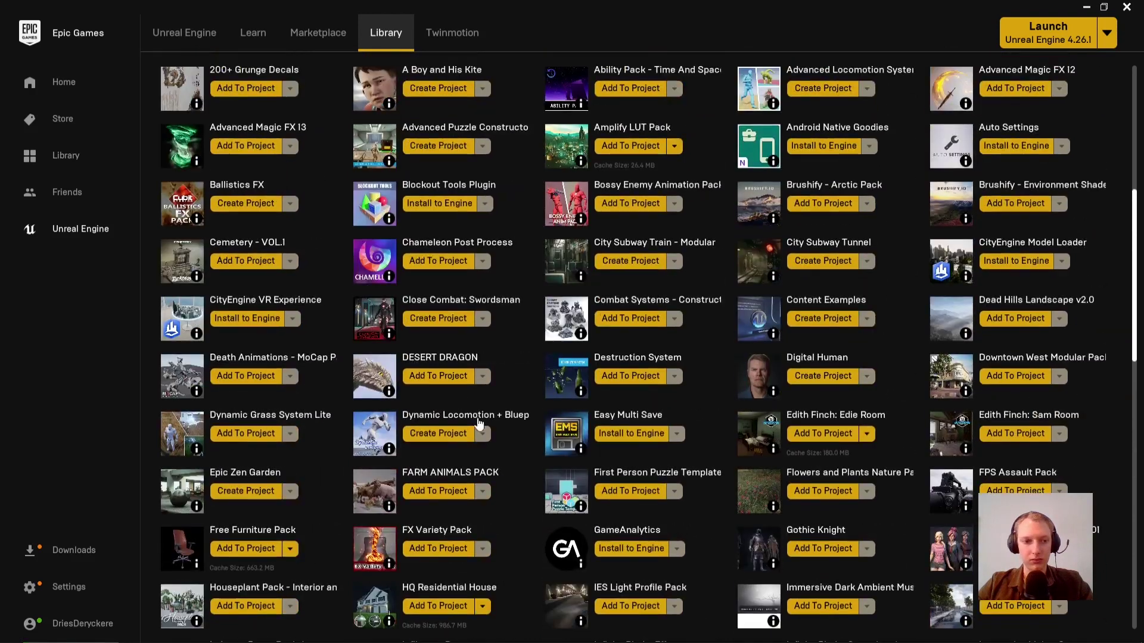
click(105, 562)
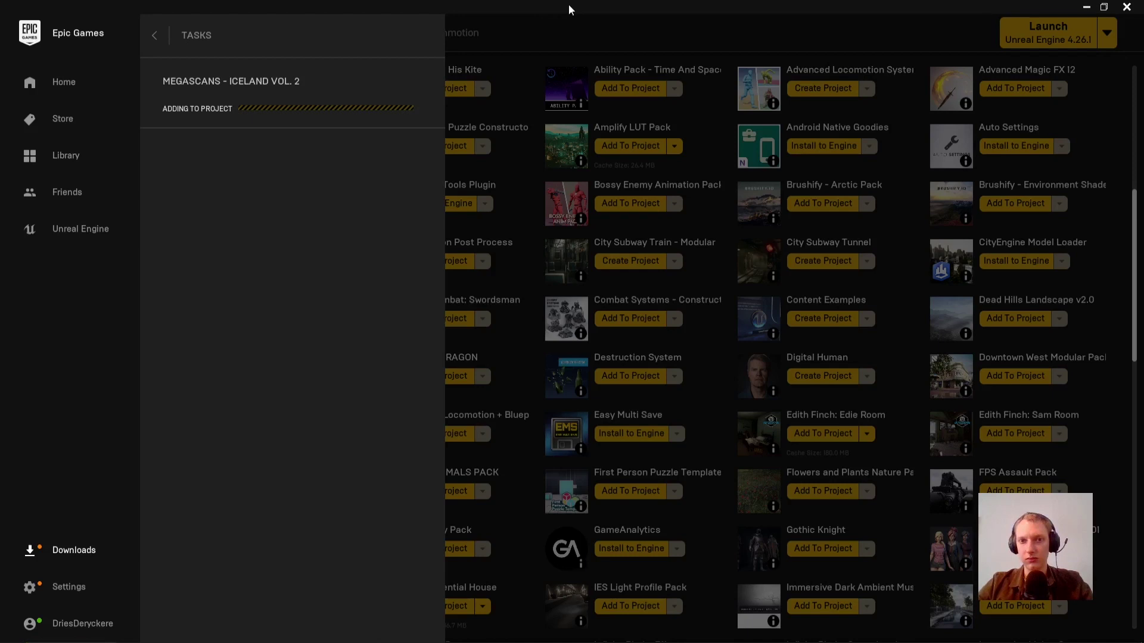
click(60, 548)
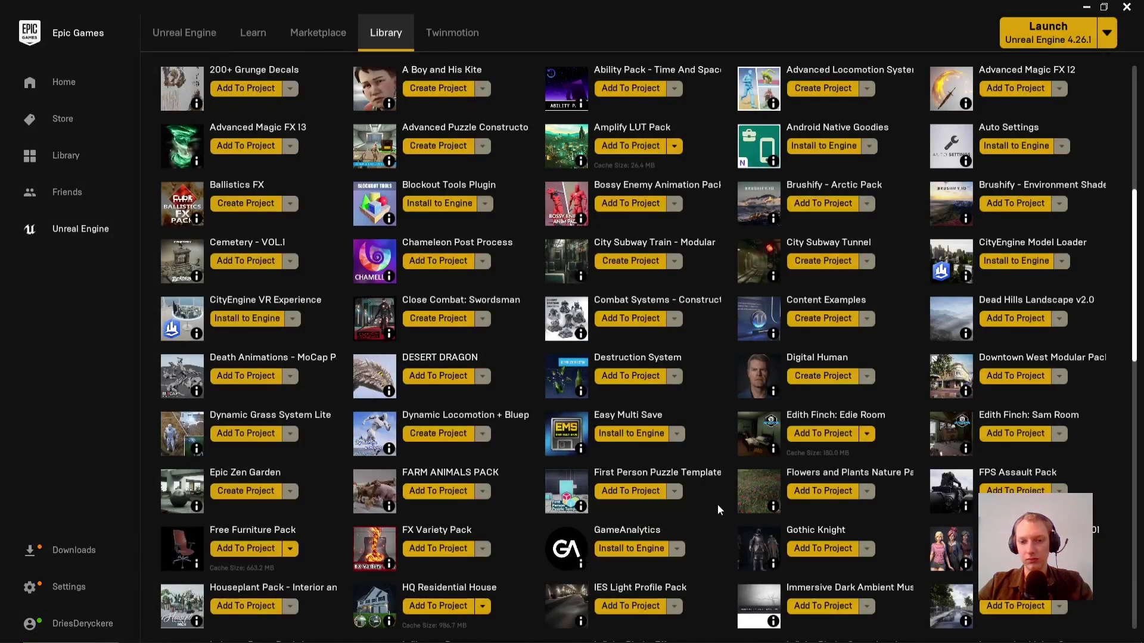
Switch to the Unreal Editor with the Example project and open ExampleLevel from the Maps folder.
key(alt+Tab)
key(alt+Tab)
key(alt+Tab)
key(alt+shift+Tab)
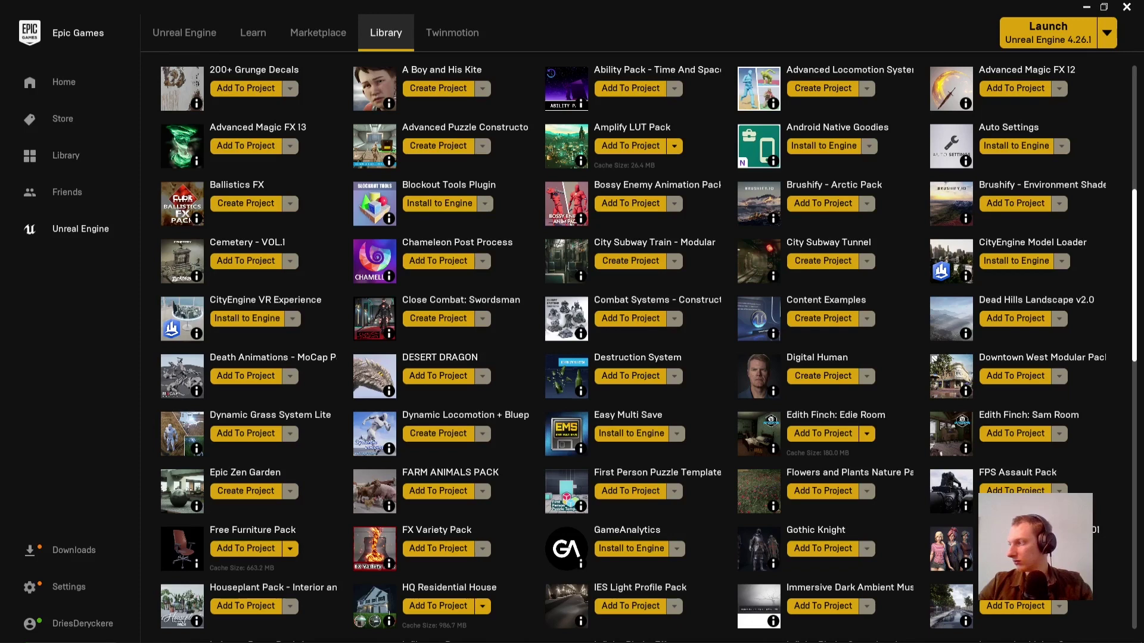
key(alt+Tab)
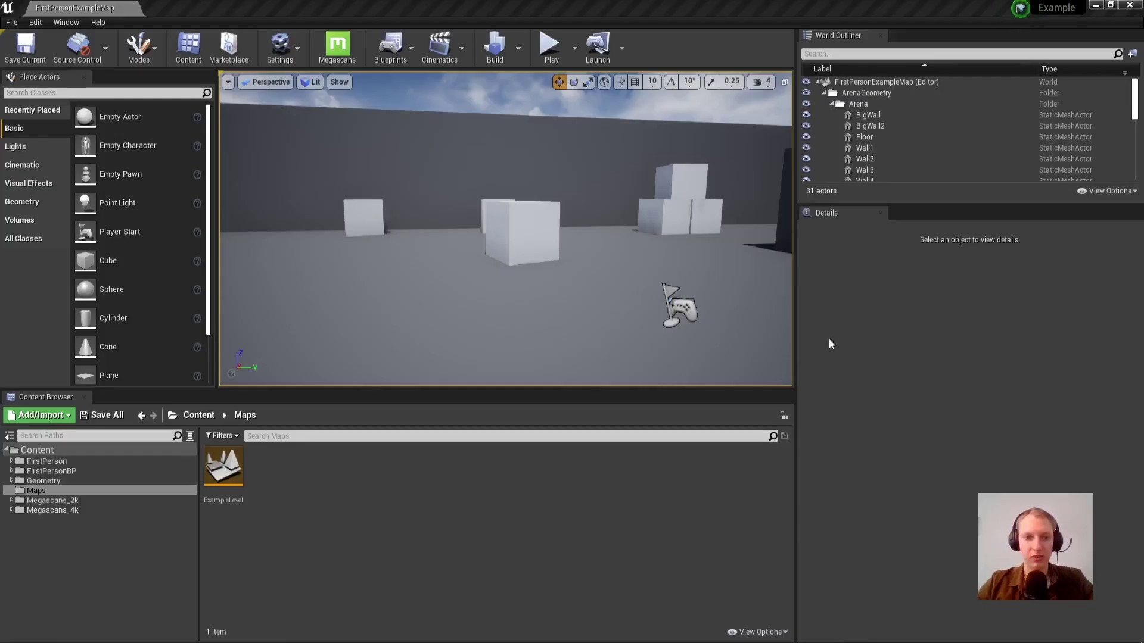
double_click(238, 479)
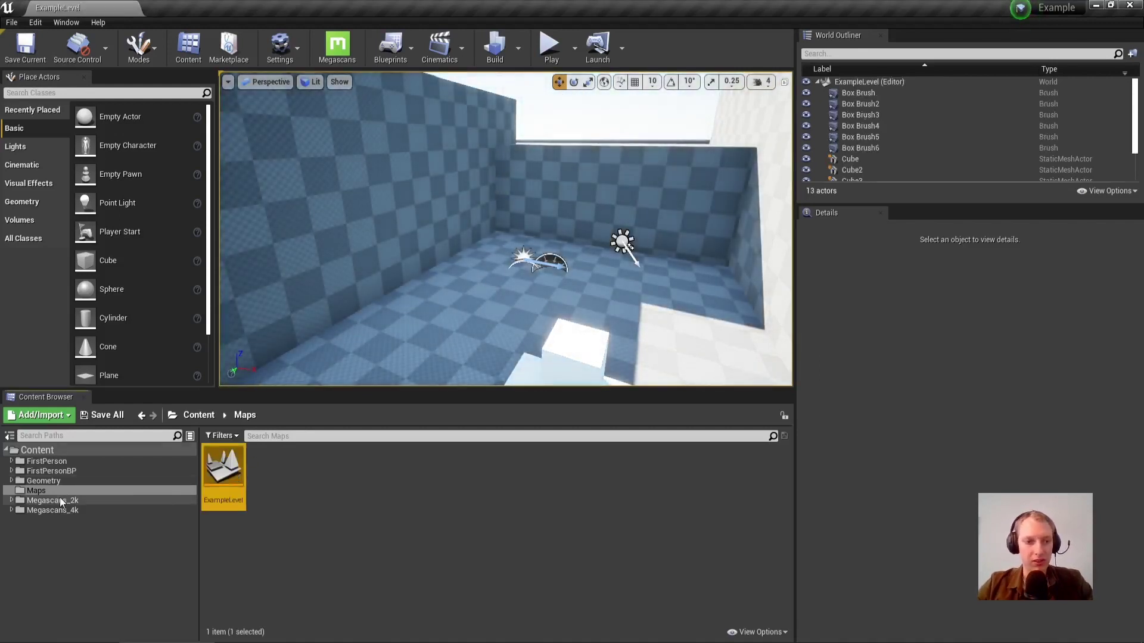
Browse the Megascans_2k and Megascans_4k folders and look inside the 07_Icelandic_Rock_Assembly asset folder.
click(42, 504)
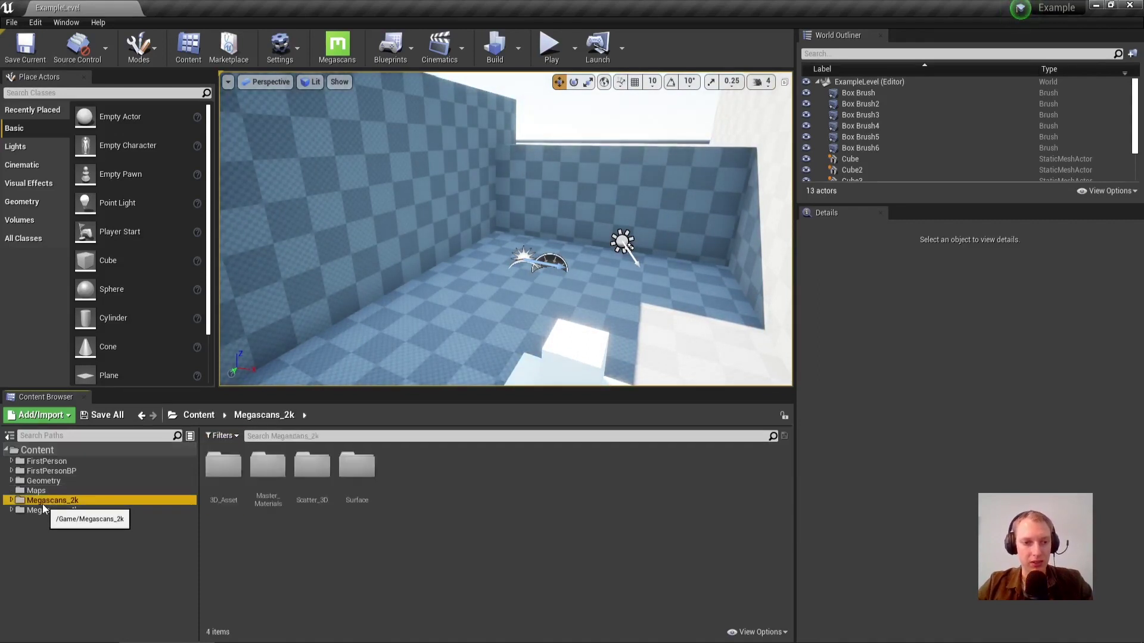
click(44, 512)
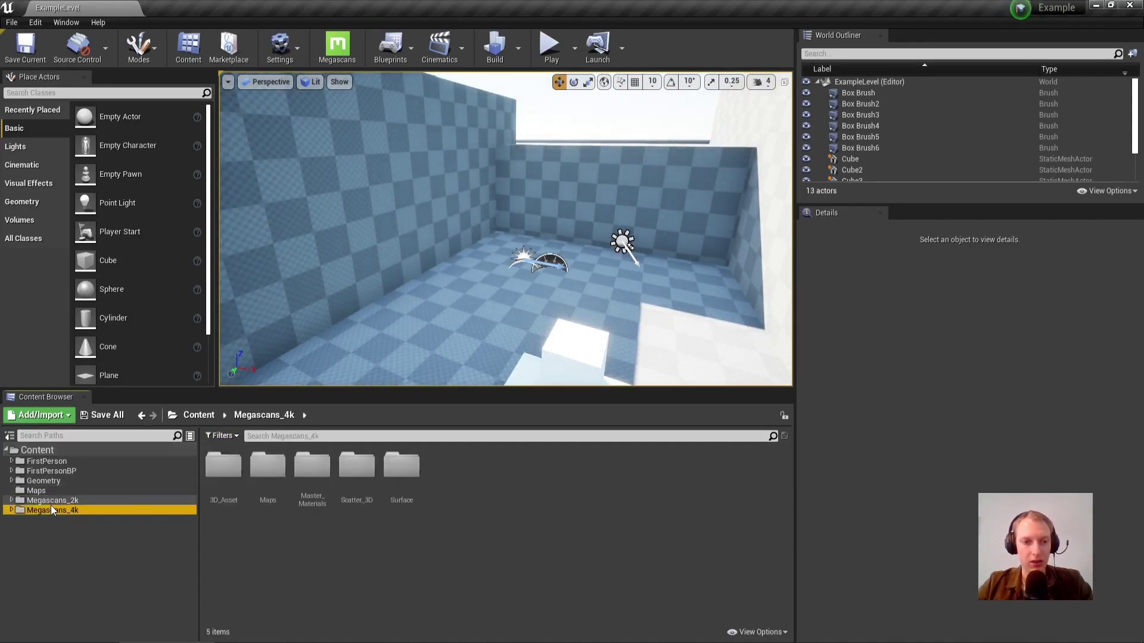
click(51, 504)
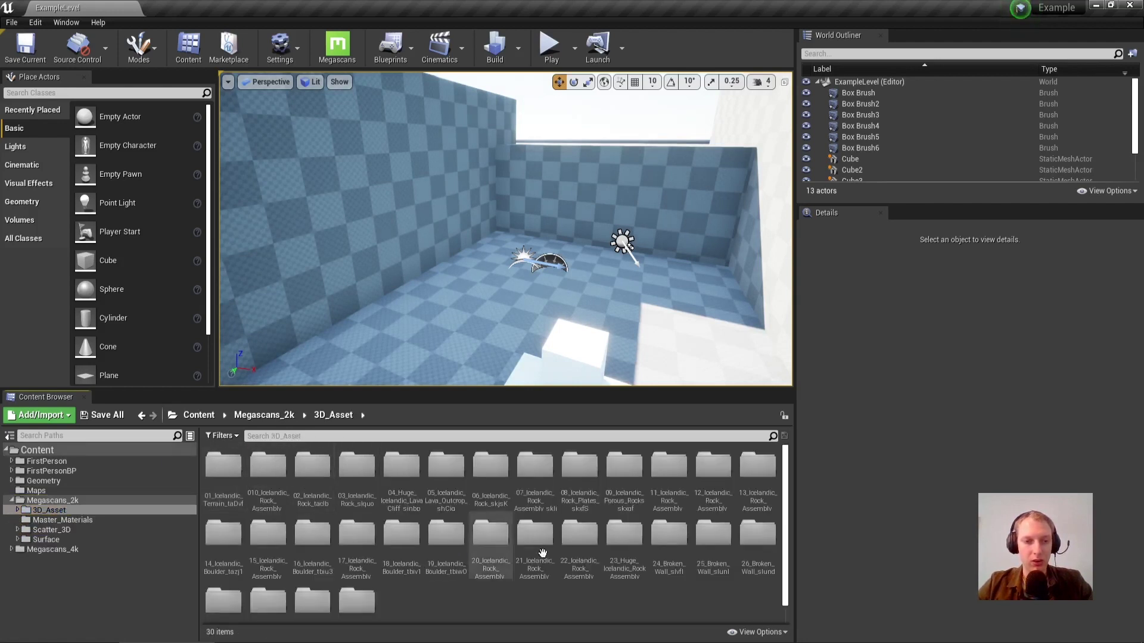
double_click(516, 488)
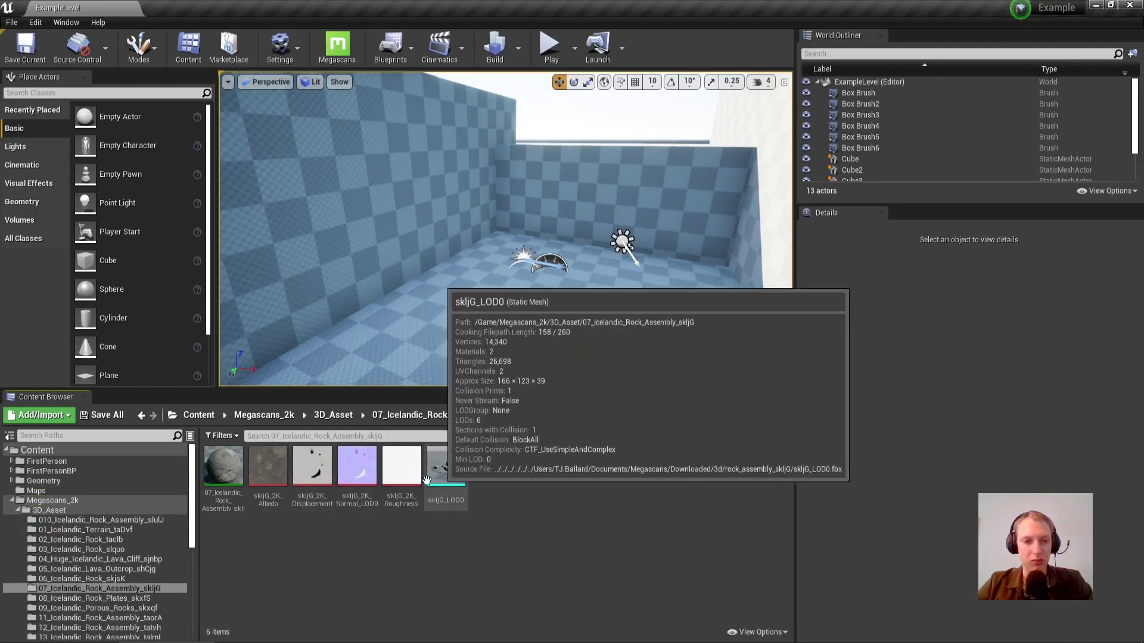
Filter the Megascans_2k folder's contents by Static Mesh and browse through the meshes.
click(37, 502)
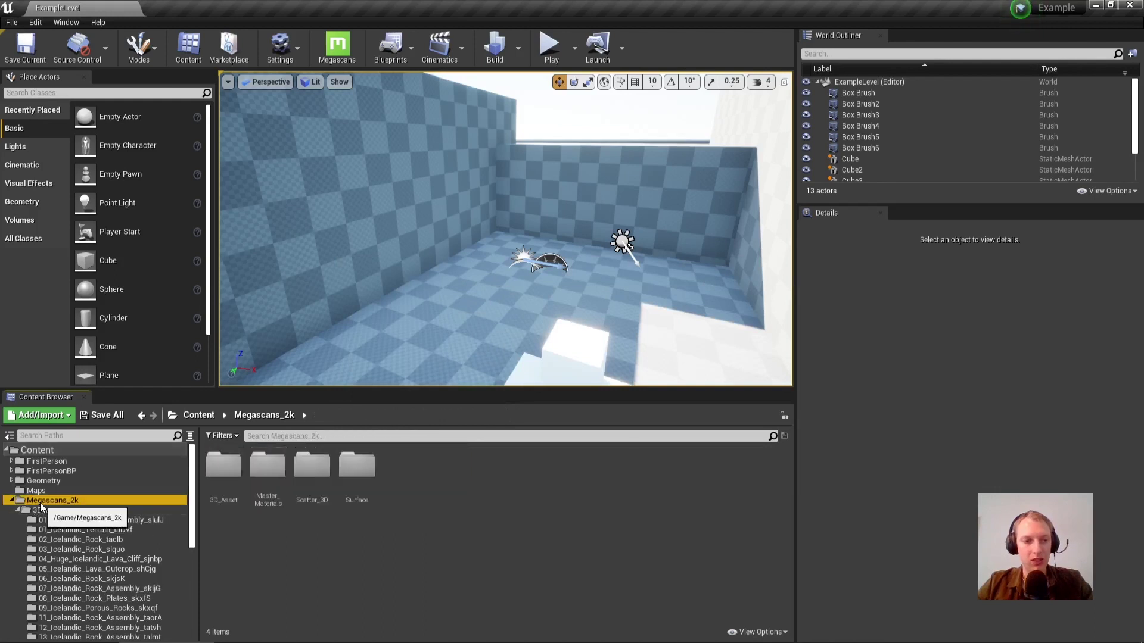
click(18, 510)
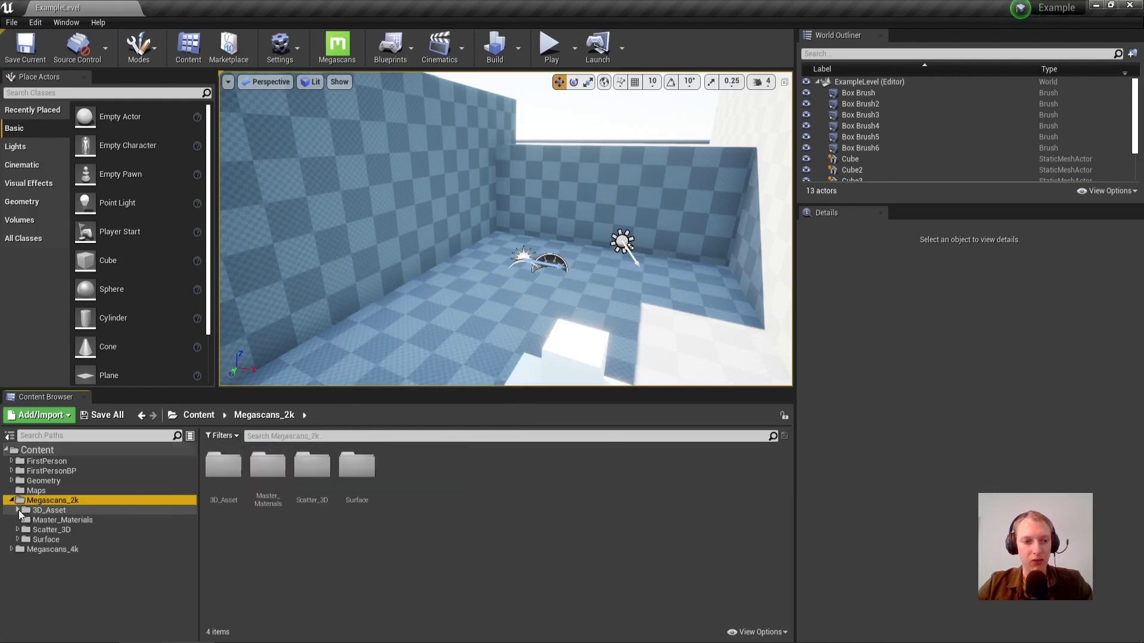
click(232, 437)
click(233, 179)
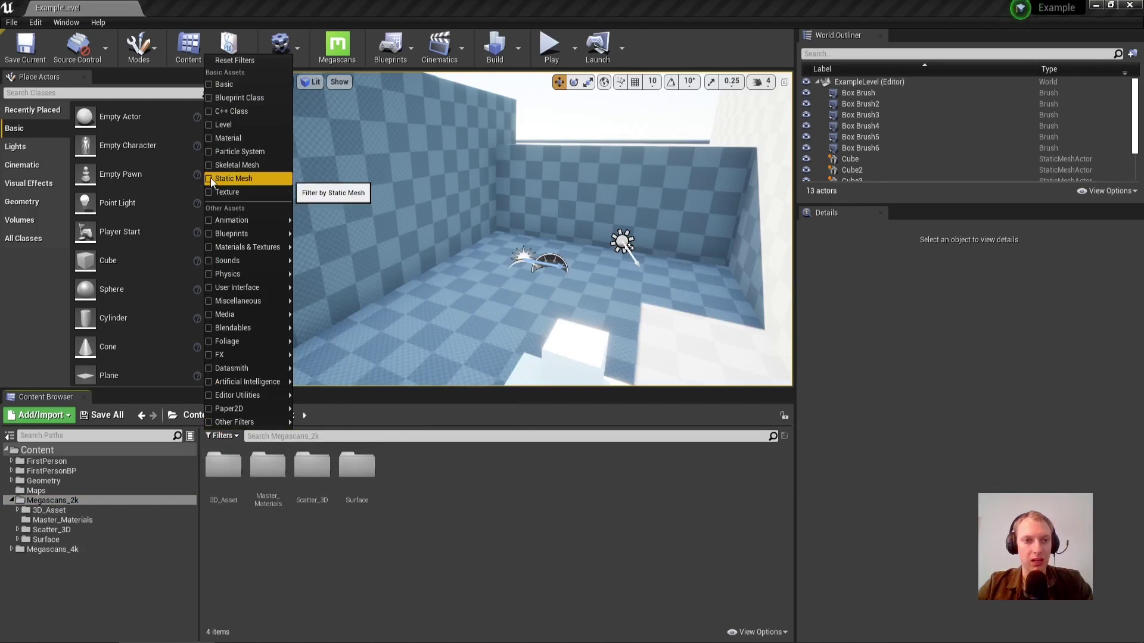
click(813, 491)
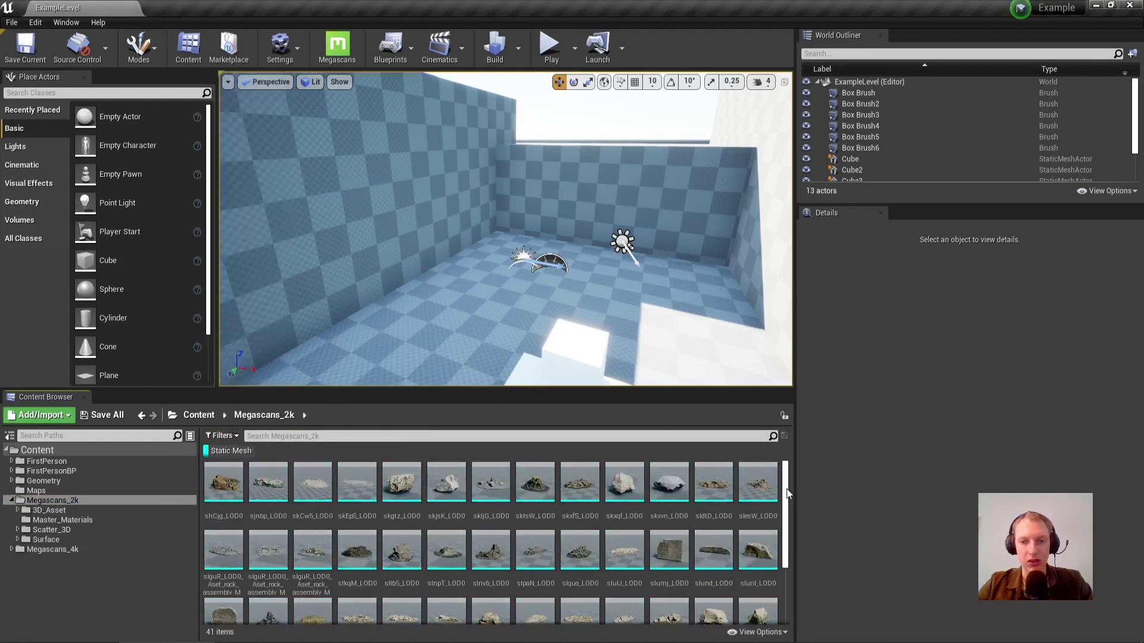
scroll(476, 566, down, 3)
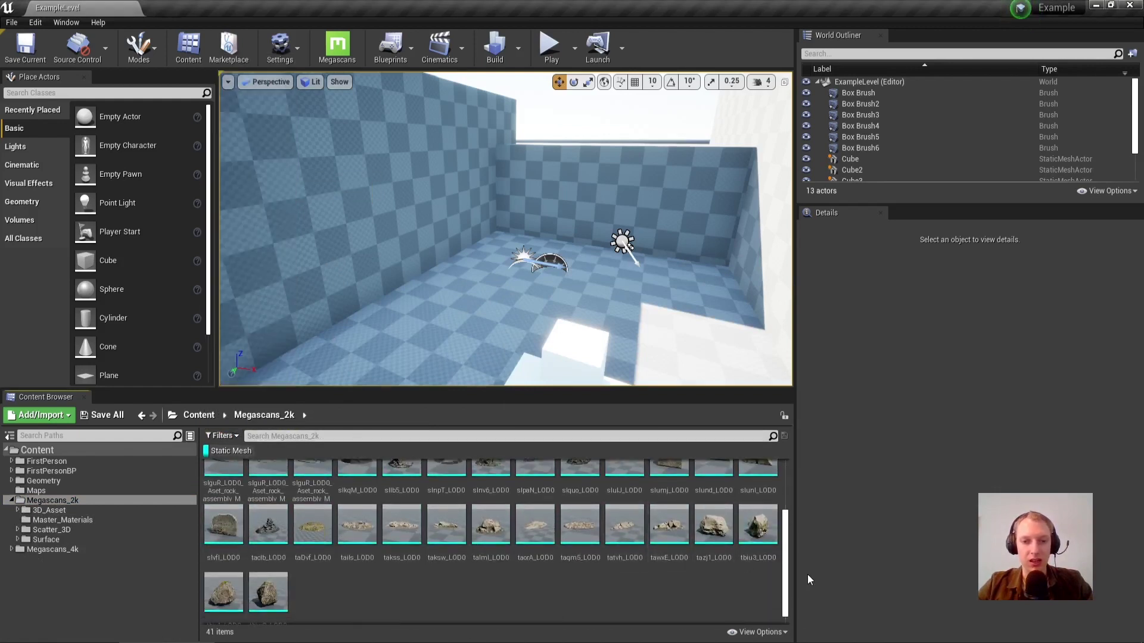
Place the taDvf_LOD0 mossy rock mesh on the floor inside the brush walls and sink it partly into the ground.
drag(786, 582, 705, 451)
right_drag(486, 235, 334, 235)
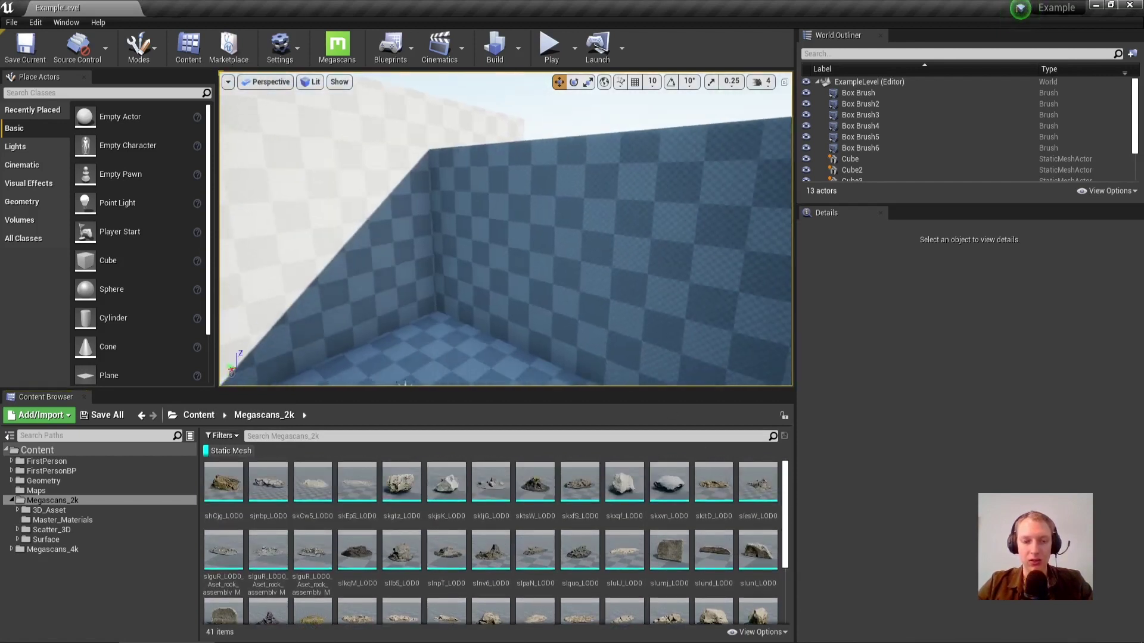
right_drag(449, 235, 475, 250)
scroll(453, 536, down, 3)
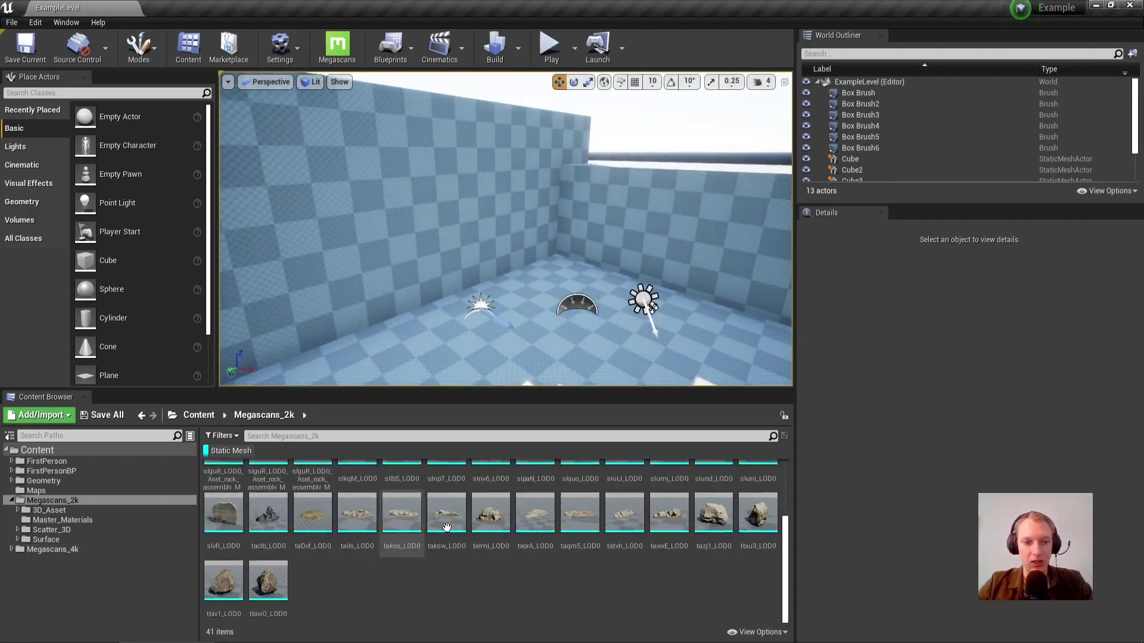
right_drag(655, 333, 655, 334)
drag(313, 512, 479, 401)
right_drag(449, 304, 449, 304)
drag(311, 513, 467, 185)
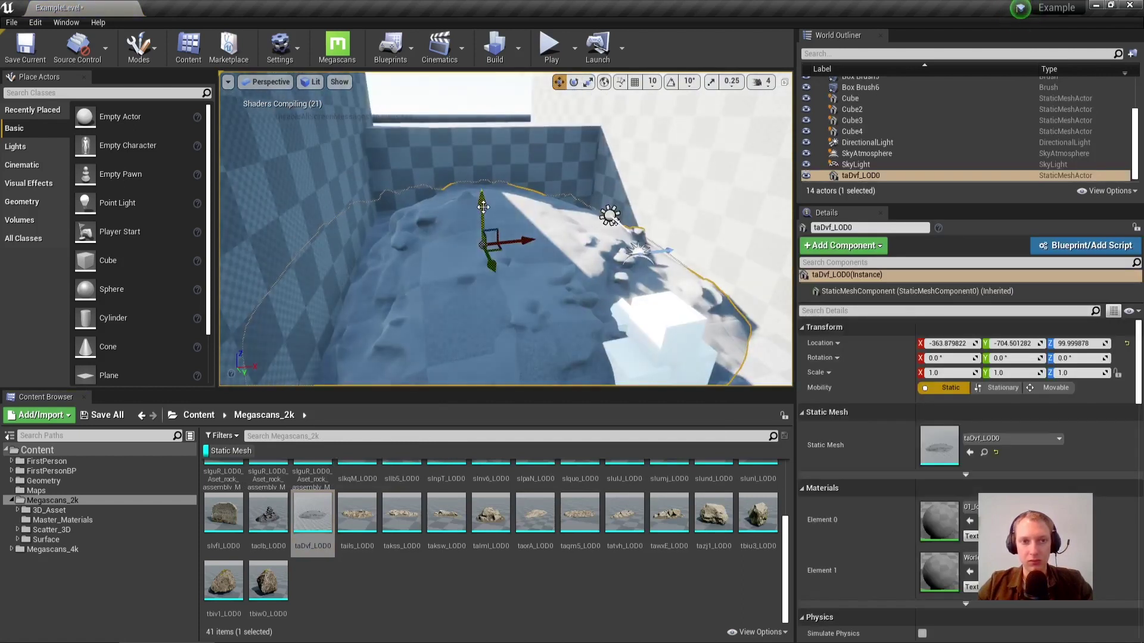
drag(483, 228, 481, 233)
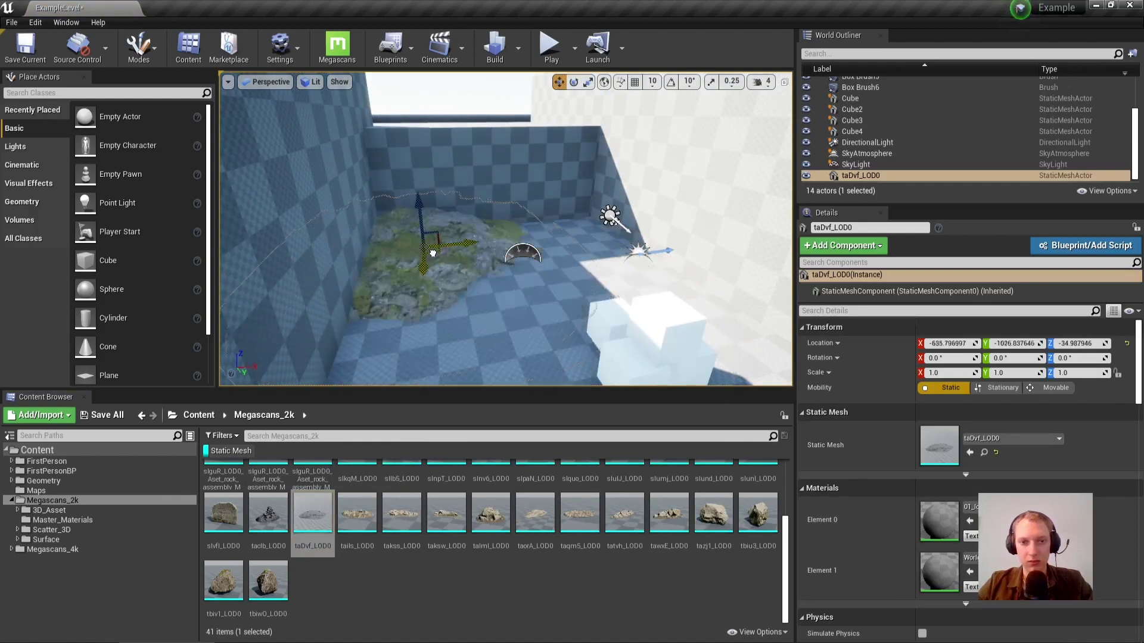
Duplicate the taDvf_LOD0 rock and move the copy to the sunlit side of the walled area.
alt+drag(452, 275, 523, 255)
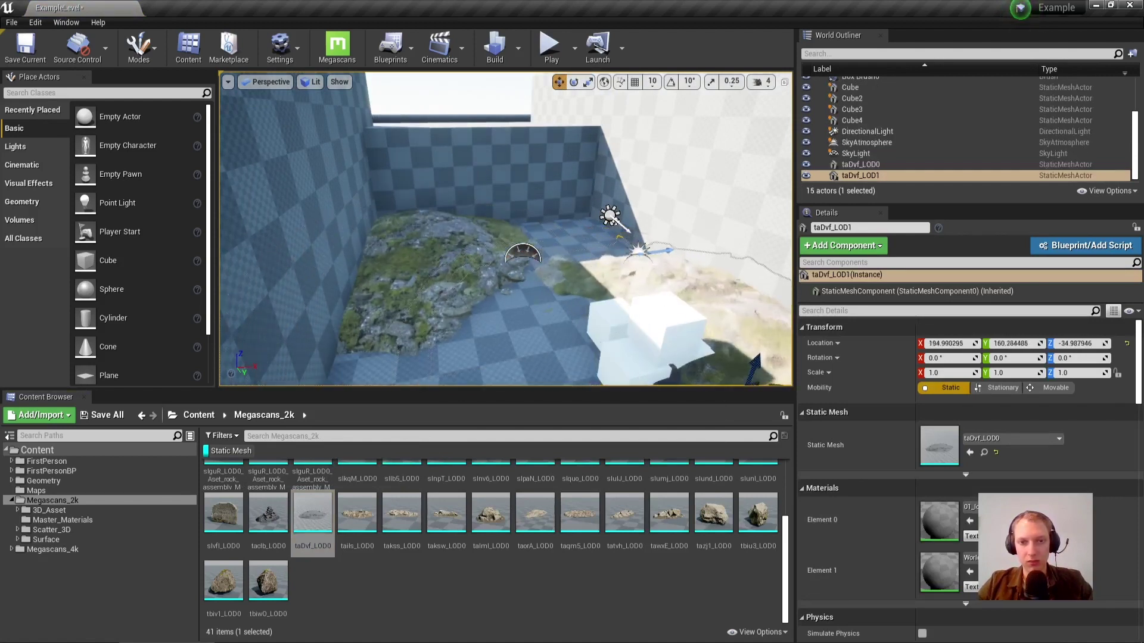
right_drag(523, 255, 446, 197)
drag(448, 204, 586, 176)
right_drag(587, 182, 416, 131)
key(Escape)
right_drag(220, 228, 216, 229)
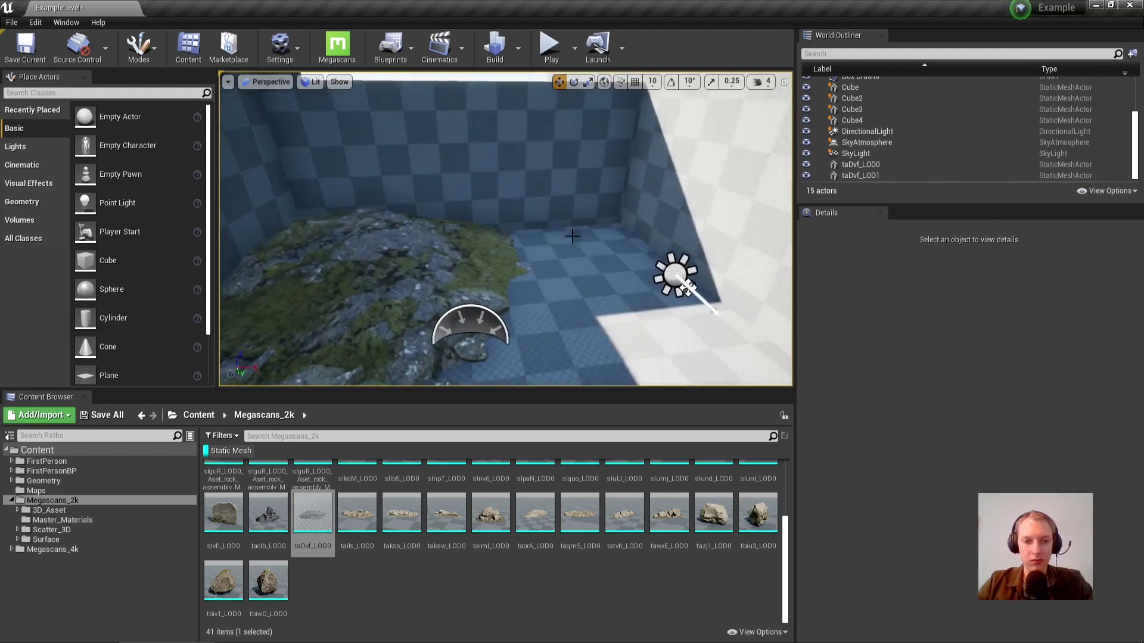
Place tails_LOD0 in the far corner at a scale of about 3.8 and add takss_LOD0 beside the mossy rock.
drag(357, 512, 583, 254)
key(r)
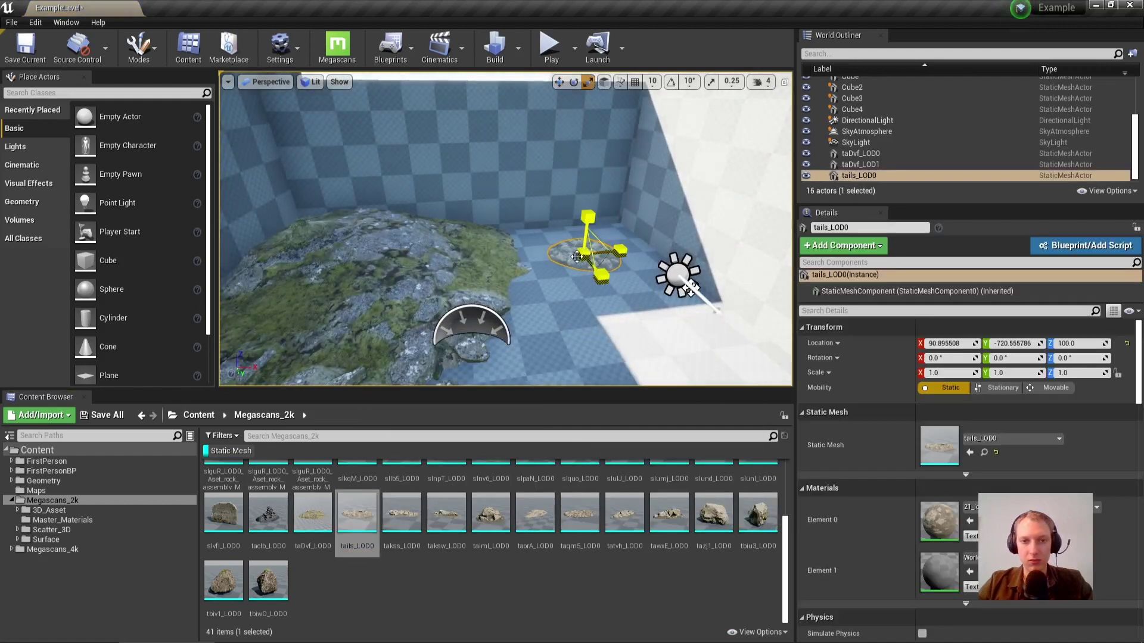
drag(747, 182, 716, 196)
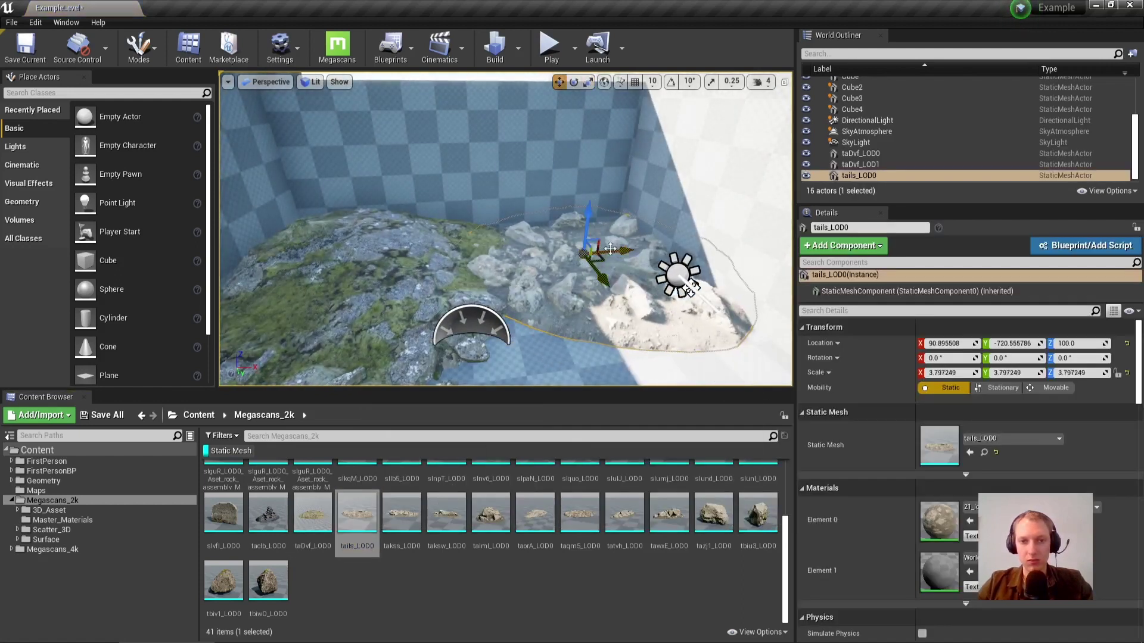
drag(598, 251, 595, 251)
right_drag(595, 251, 616, 280)
drag(402, 513, 548, 321)
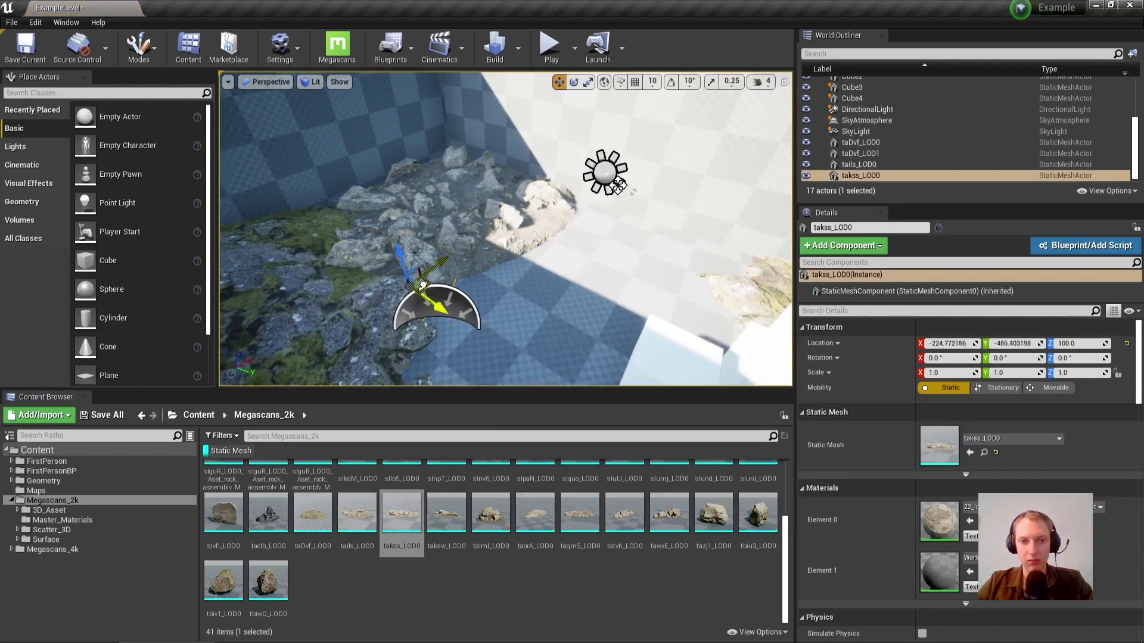
right_drag(441, 301, 453, 339)
Place taqm5_LOD0 on the floor, scale it up to about 4.6, and duplicate it around the white cubes.
drag(580, 515, 595, 250)
key(r)
drag(601, 250, 632, 235)
right_drag(631, 236, 629, 268)
key(w)
alt+drag(594, 170, 504, 177)
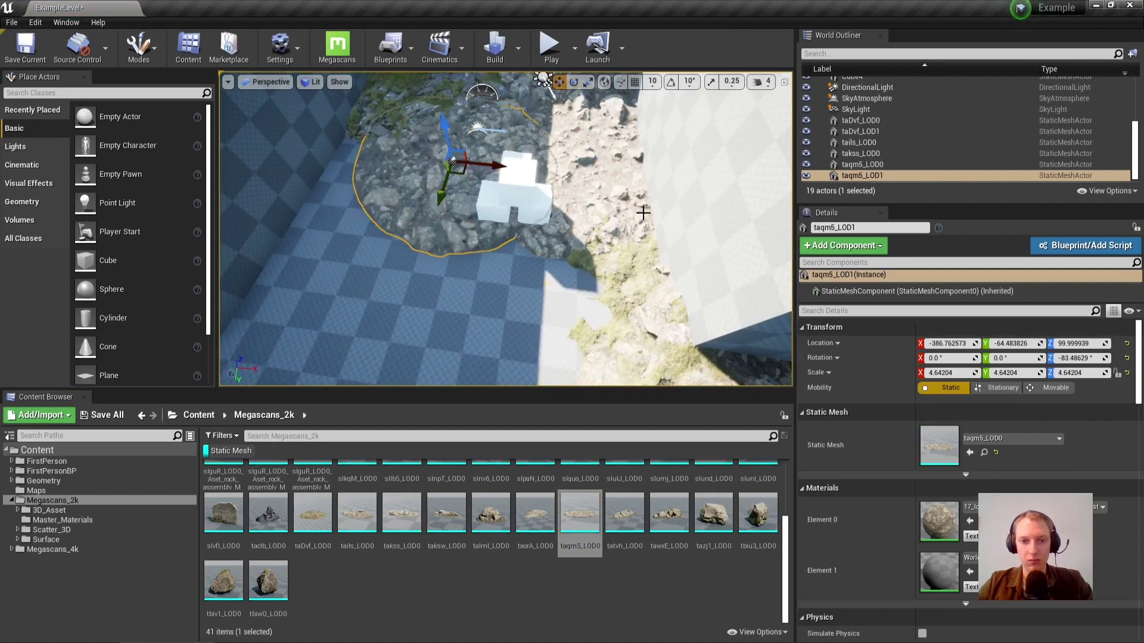
Add another taDvf_LOD0 mossy rock along the wall and move it to cover the bare floor.
drag(313, 512, 332, 258)
right_drag(505, 127, 429, 127)
drag(442, 144, 465, 109)
right_drag(648, 258, 506, 258)
key(Escape)
Place tatvh_LOD0 between the rocks, scaled to about 1.9 and rotated about -102.5° around Z, and fit it into the gap.
drag(625, 512, 429, 174)
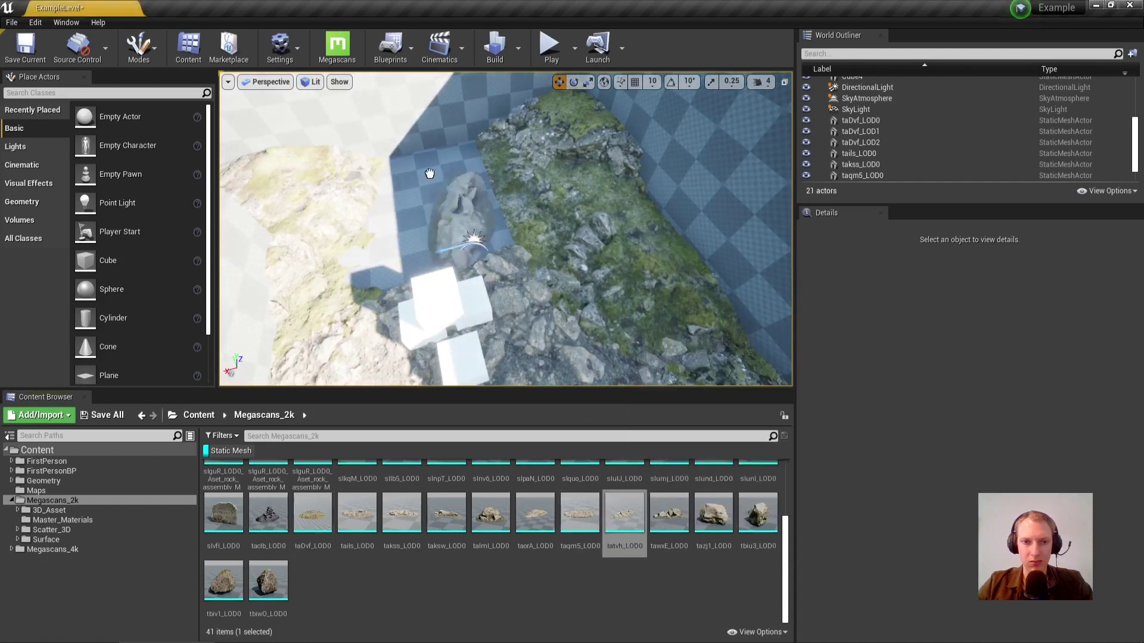
drag(437, 227, 437, 179)
key(e)
right_drag(458, 236, 381, 185)
drag(444, 295, 491, 300)
key(w)
drag(446, 254, 424, 237)
key(w)
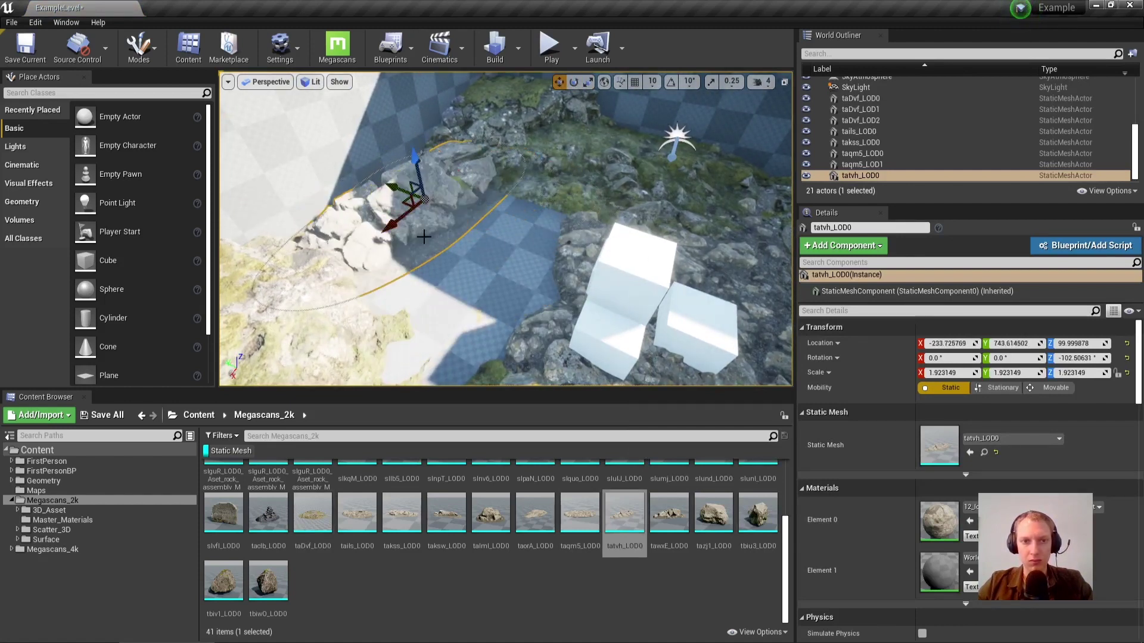
drag(392, 200, 402, 199)
key(Escape)
Place a second takss_LOD0 mesh near the cubes at a scale of about 2.9 and shift it over the bare floor.
right_drag(420, 221, 393, 322)
drag(390, 522, 544, 163)
key(w)
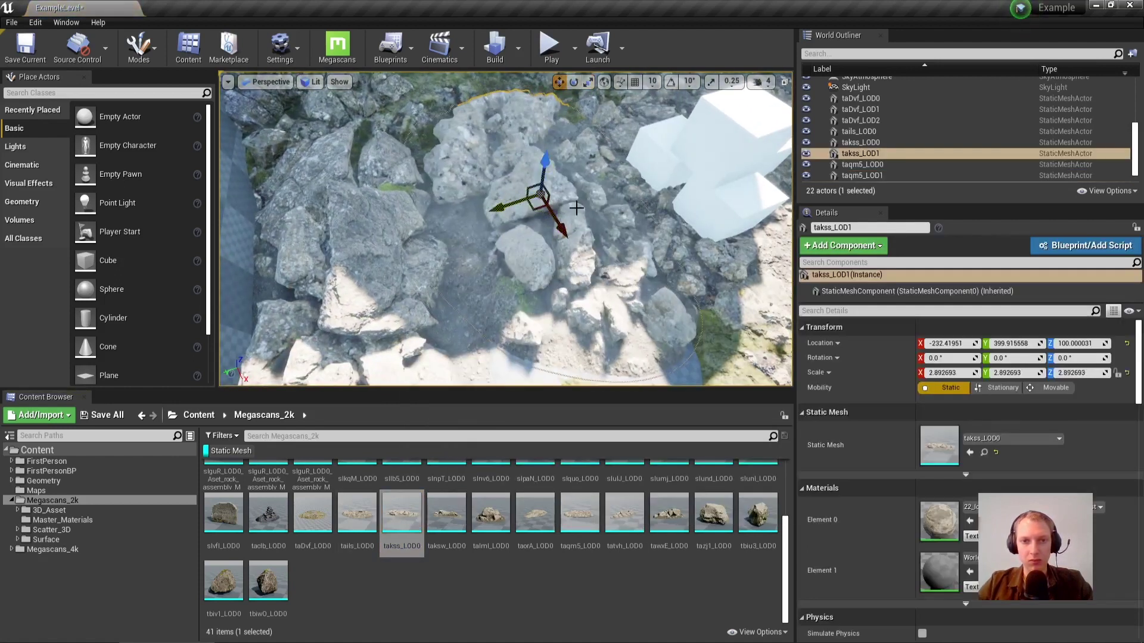
shift+drag(531, 203, 542, 140)
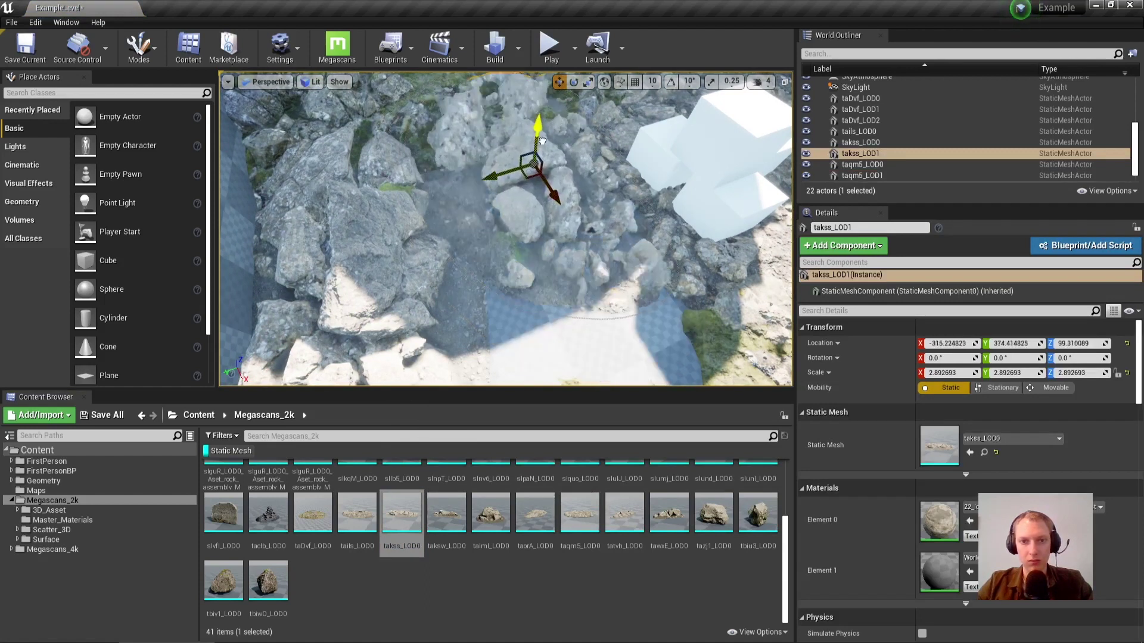
key(Escape)
mouse_move(437, 206)
right_down()
mouse_move(536, 184)
mouse_move(524, 172)
mouse_move(436, 206)
right_up()
Select all four white physics cubes and raise them above the rocks.
click(375, 223)
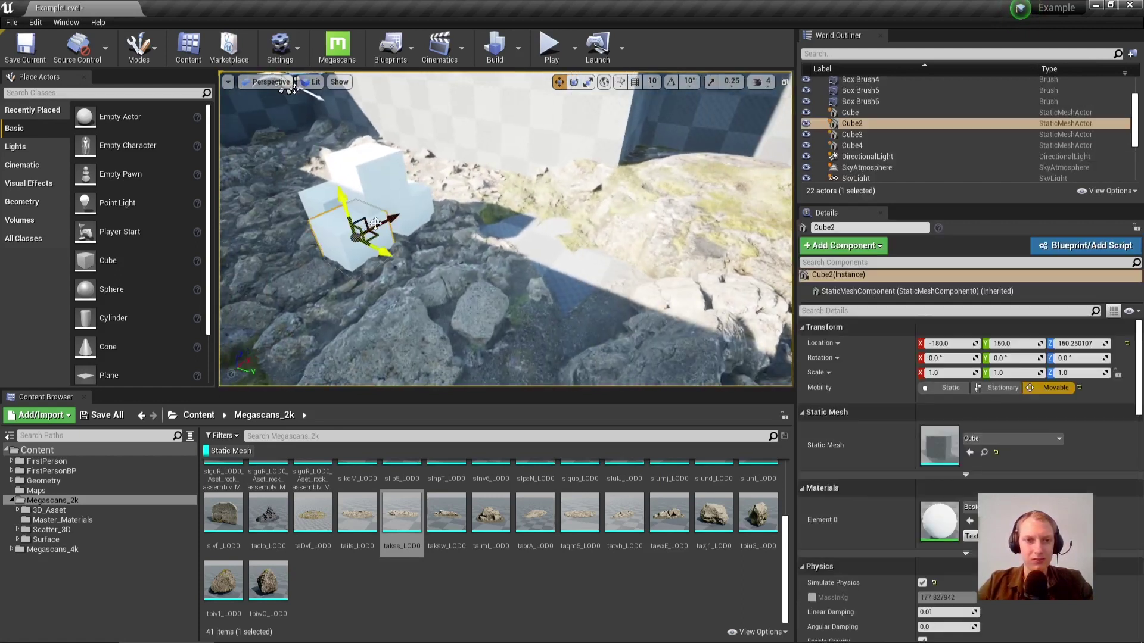
ctrl+click(412, 203)
ctrl+click(370, 182)
ctrl+click(310, 175)
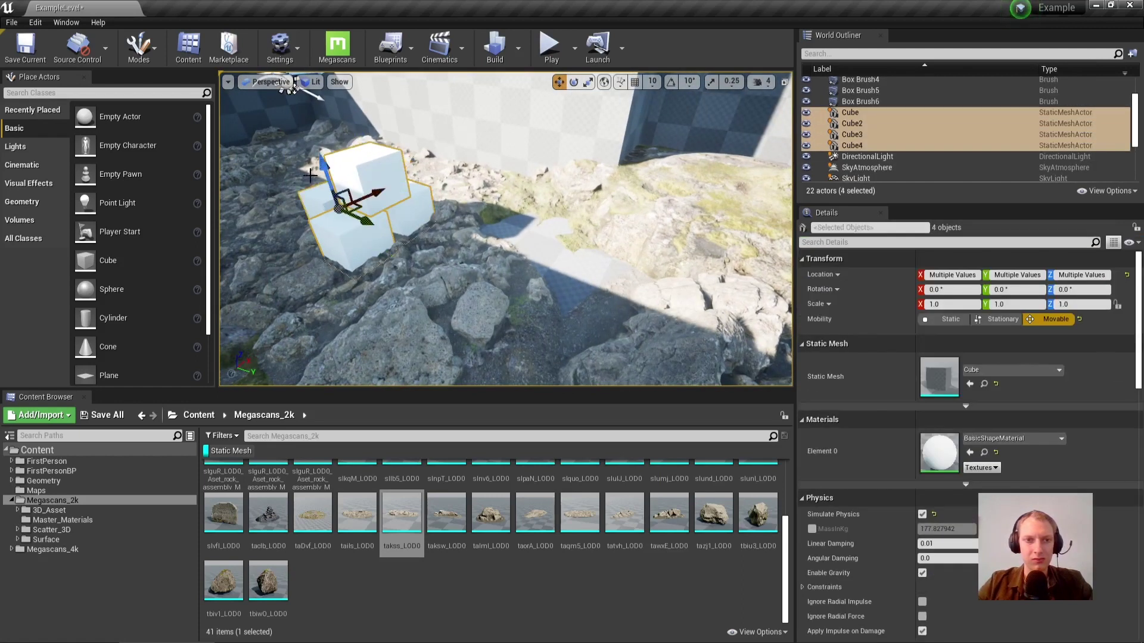
mouse_move(329, 180)
mouse_down()
mouse_move(315, 121)
mouse_move(323, 169)
mouse_move(319, 161)
mouse_up()
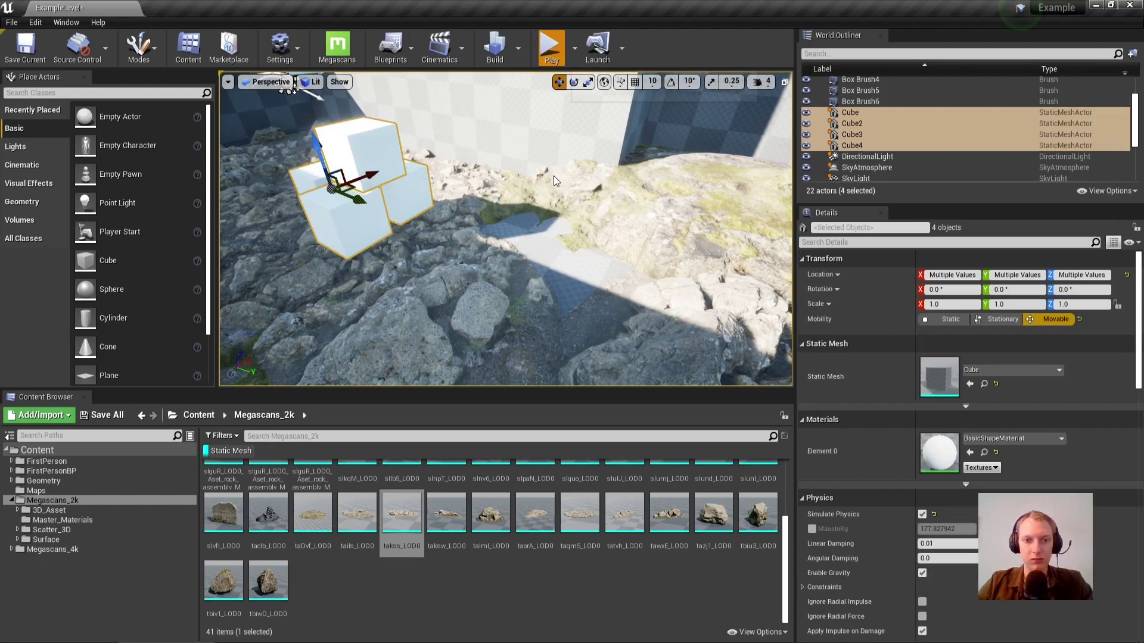
Play the level in the viewport to test walking over the rocks, and stop the session.
key(alt+p)
key(w)
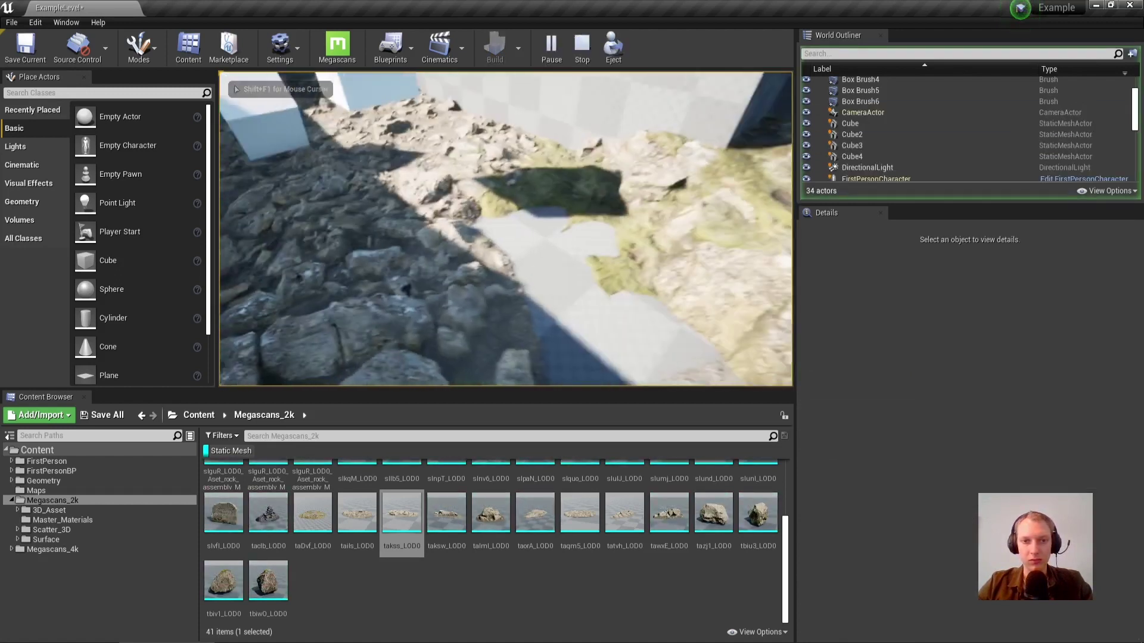
key(Escape)
Place taksw_LOD0 in the remaining floor gap, scaled to about 1.64 and rotated about -58.7° around Z.
right_drag(497, 238, 334, 262)
key(w)
right_drag(452, 256, 405, 269)
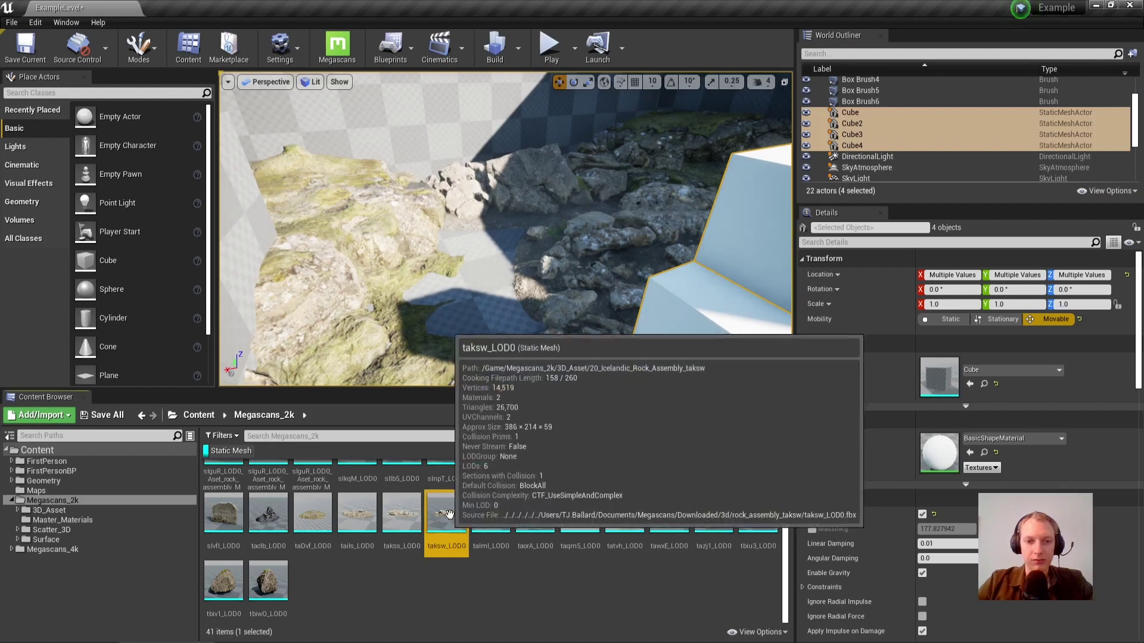
drag(444, 521, 502, 293)
key(e)
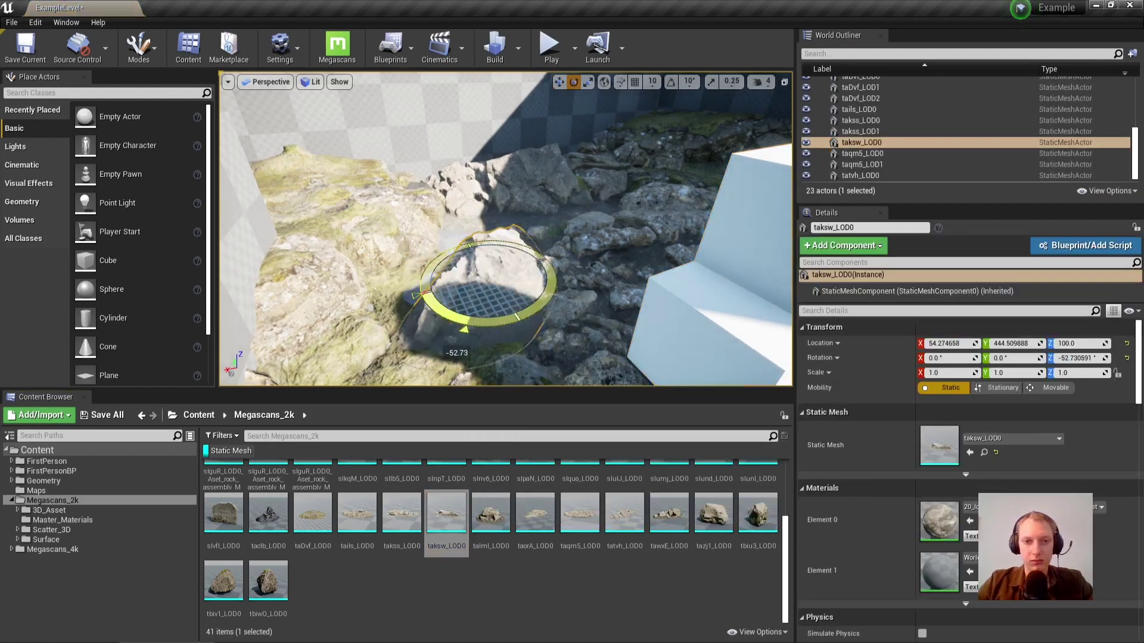
drag(489, 274, 474, 232)
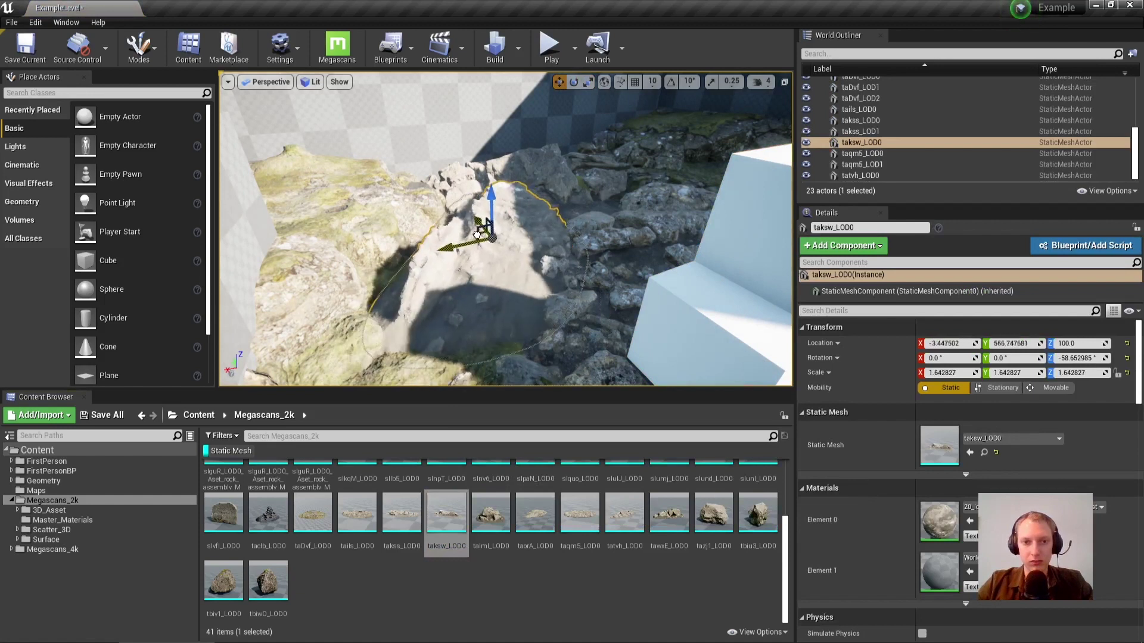
key(Escape)
mouse_move(488, 248)
right_down()
mouse_move(560, 262)
mouse_move(655, 238)
mouse_move(620, 256)
mouse_move(487, 249)
right_up()
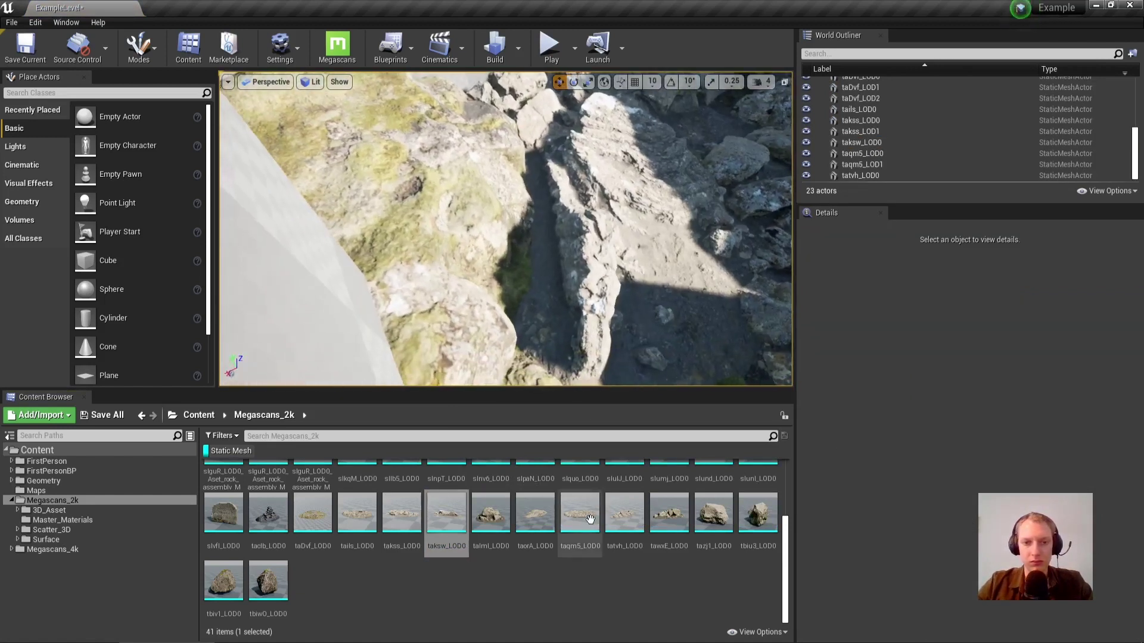
Place the tazj1_LOD0 rock in the crevice beside the mossy rocks and rotate it about -34.5° around Z.
drag(702, 523, 541, 298)
key(e)
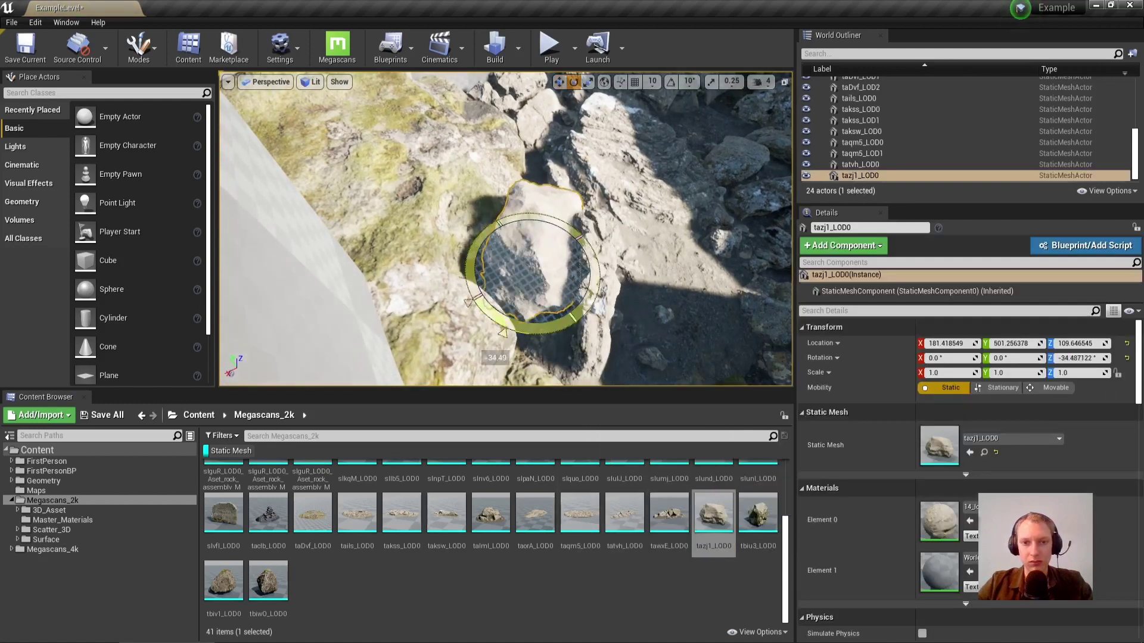
key(Escape)
right_drag(394, 340, 395, 340)
Place the slumj_LOD0 broken wall mesh in the back corner and scale it to about 3.1.
scroll(603, 557, up, 2)
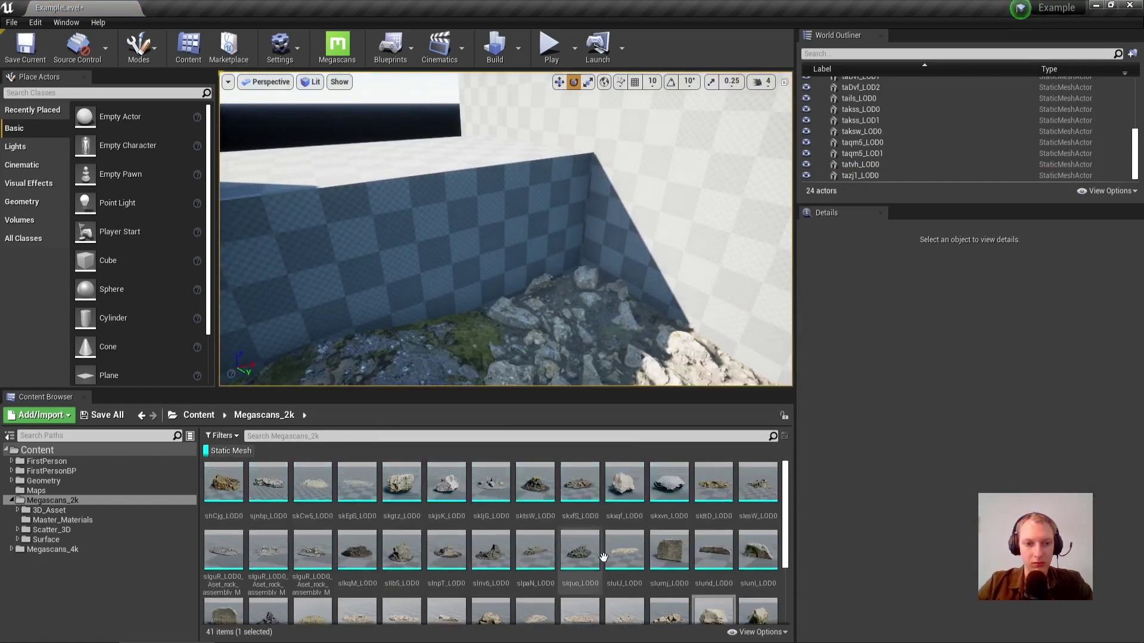
drag(669, 551, 590, 268)
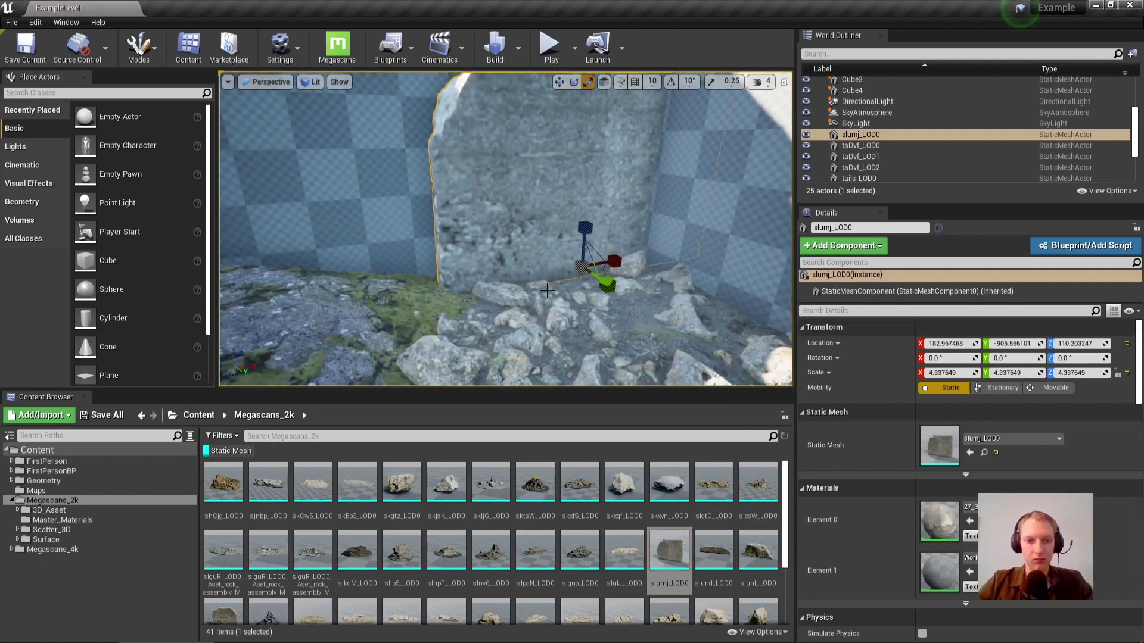
drag(574, 257, 567, 269)
right_drag(567, 270, 597, 240)
key(w)
Run the console command r.forcelod 0 so meshes always use their highest level of detail.
right_drag(490, 251, 490, 251)
key(s)
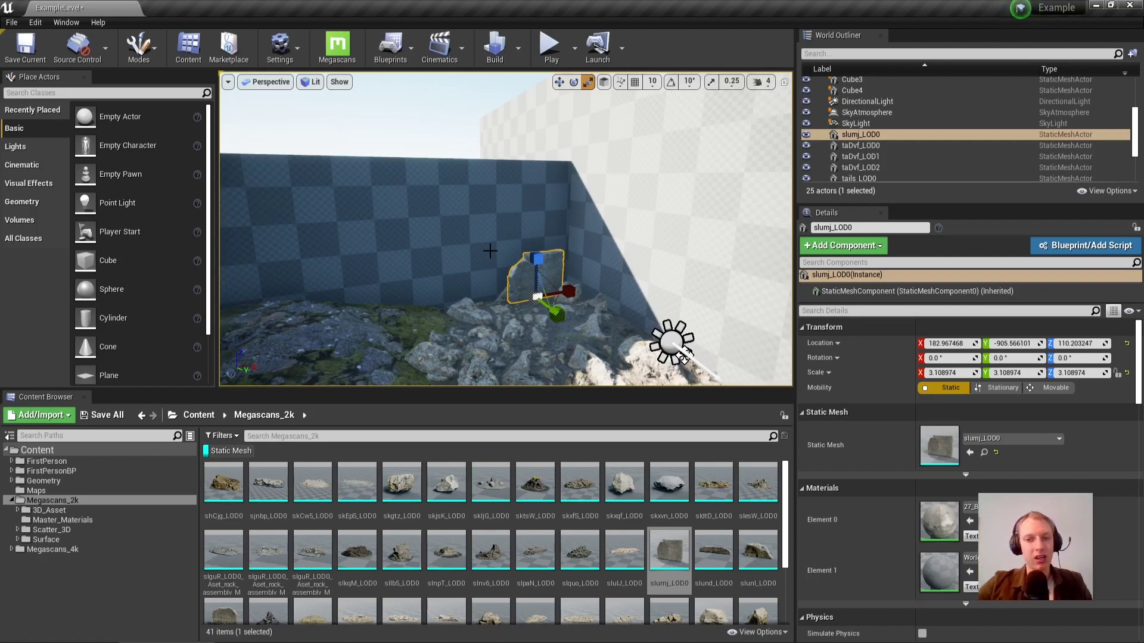
mouse_move(486, 268)
right_down()
mouse_move(496, 278)
mouse_move(453, 284)
mouse_move(493, 261)
mouse_move(489, 283)
right_up()
key(s)
key(w)
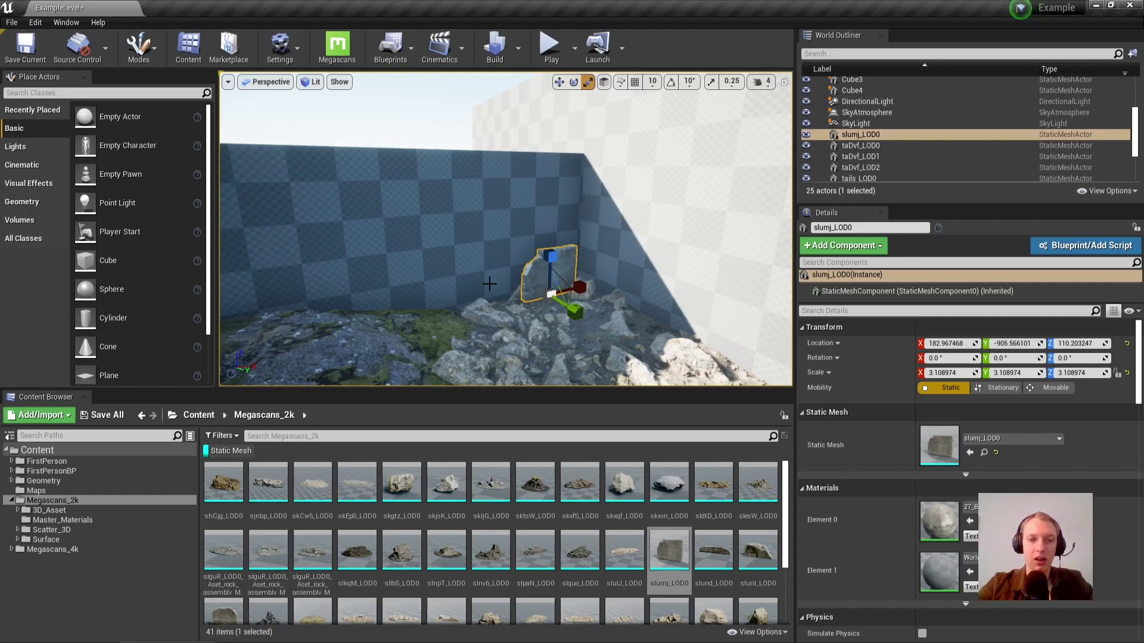
mouse_move(489, 286)
right_down()
mouse_move(512, 316)
mouse_move(465, 274)
mouse_move(479, 268)
mouse_move(483, 304)
right_up()
key(grave)
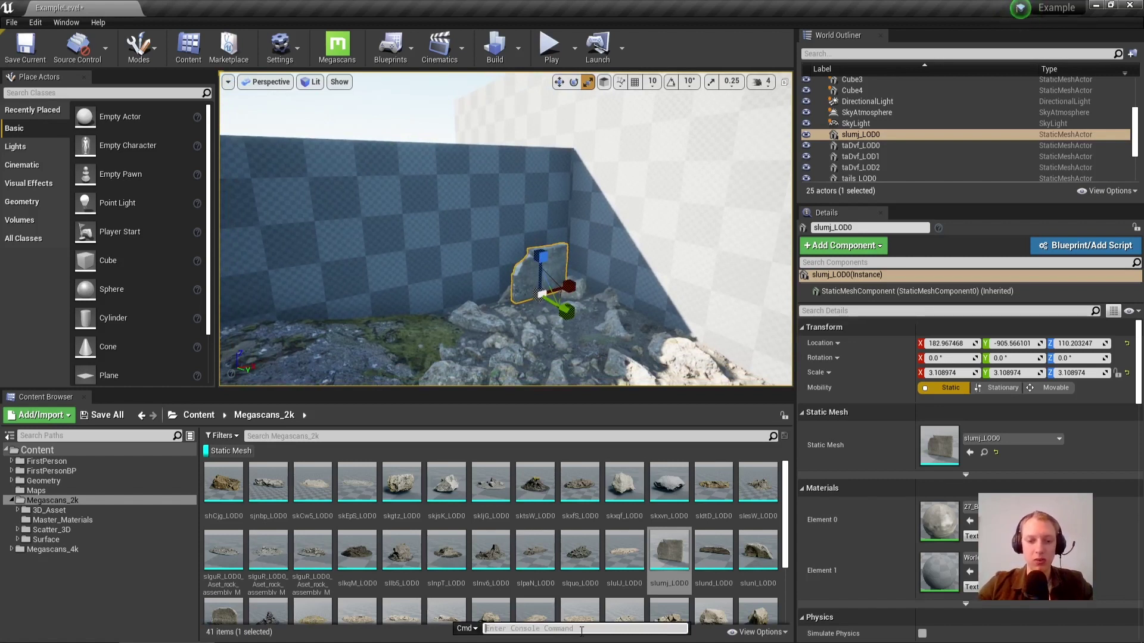
text(r.)
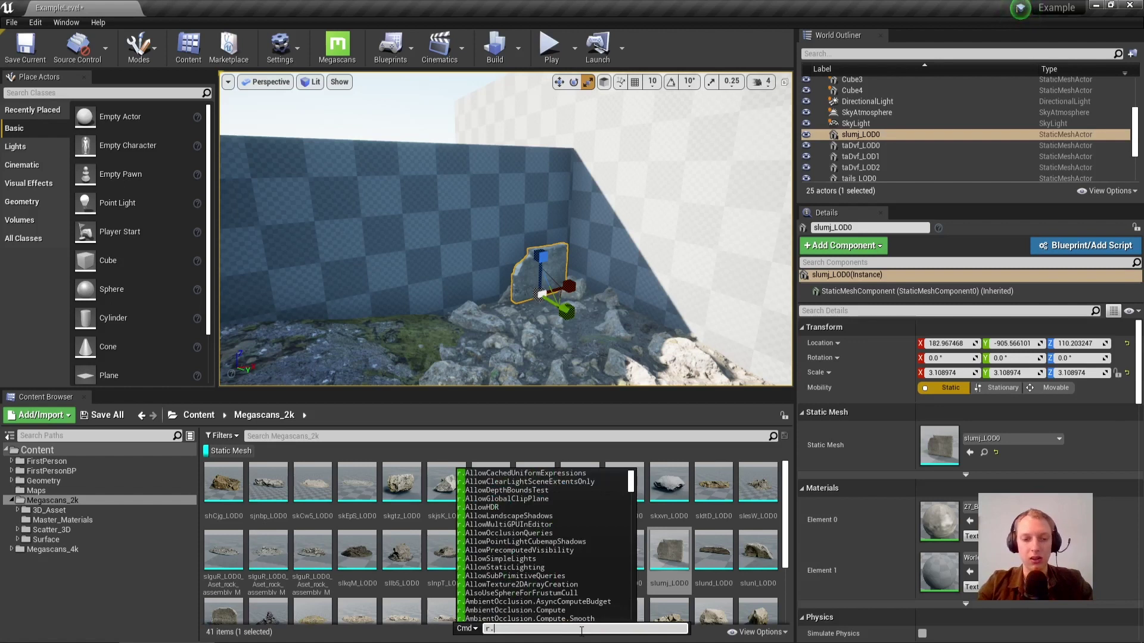
text(forcelod 0)
key(Return)
Enlarge the slumj_LOD0 broken wall to a scale of about 7.2 and position it against the back wall.
mouse_move(537, 315)
right_down()
mouse_move(590, 315)
mouse_move(524, 328)
mouse_move(523, 310)
right_up()
key(w)
drag(555, 342, 648, 298)
key(w)
key(e)
right_drag(648, 337, 623, 379)
drag(615, 324, 588, 328)
right_drag(583, 330, 585, 297)
Place the slunl_LOD0 mesh on the rocks beside the large broken wall.
click(758, 551)
drag(758, 551, 507, 252)
key(w)
right_drag(507, 251, 543, 245)
key(Escape)
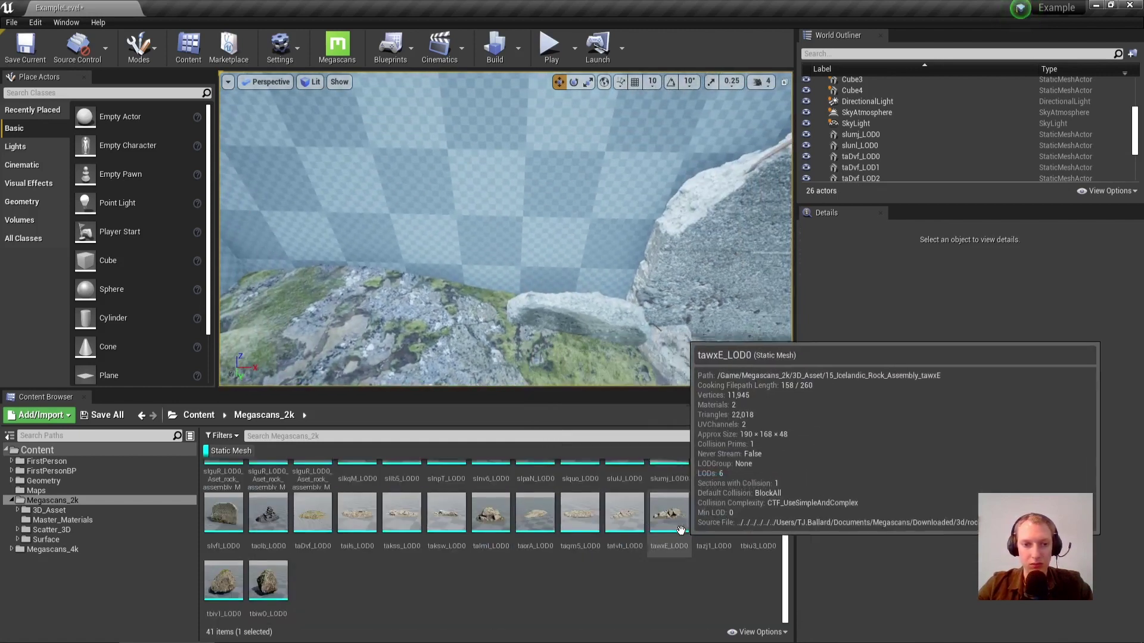
scroll(667, 545, up, 2)
drag(677, 561, 301, 280)
key(Delete)
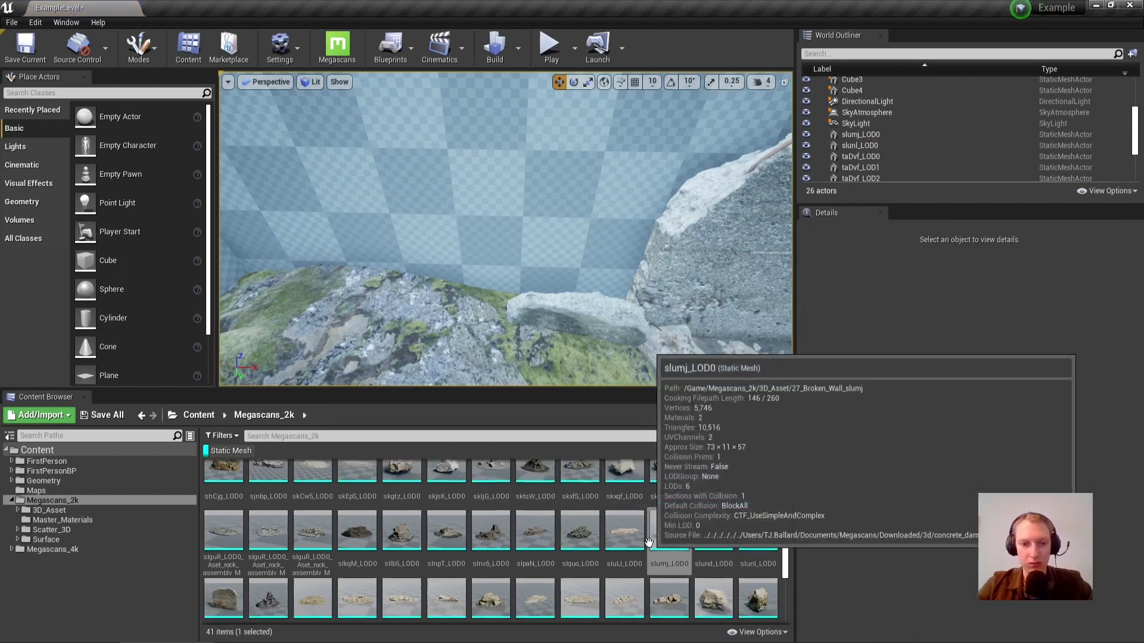
Place the slvfl_LOD0 broken wall mesh along the back wall, enlarge it, and move it into position behind the mossy rock.
scroll(651, 530, down, 1)
drag(239, 549, 352, 239)
key(r)
right_drag(409, 315, 274, 256)
key(w)
drag(409, 313, 472, 322)
right_drag(488, 332, 548, 333)
Duplicate the slvfl_LOD0 wall piece, rotate the copy, and fit it between the first piece and the large broken wall.
alt+drag(382, 338, 549, 358)
key(e)
right_drag(515, 341, 516, 375)
drag(516, 342, 444, 310)
key(w)
drag(551, 300, 555, 293)
key(Escape)
right_drag(553, 294, 568, 232)
Duplicate the large slumj_LOD0 wall above the first slvfl_LOD0 piece, rotate it about -181° around Z, and align it behind that piece.
click(654, 268)
right_drag(656, 303, 632, 310)
key(s)
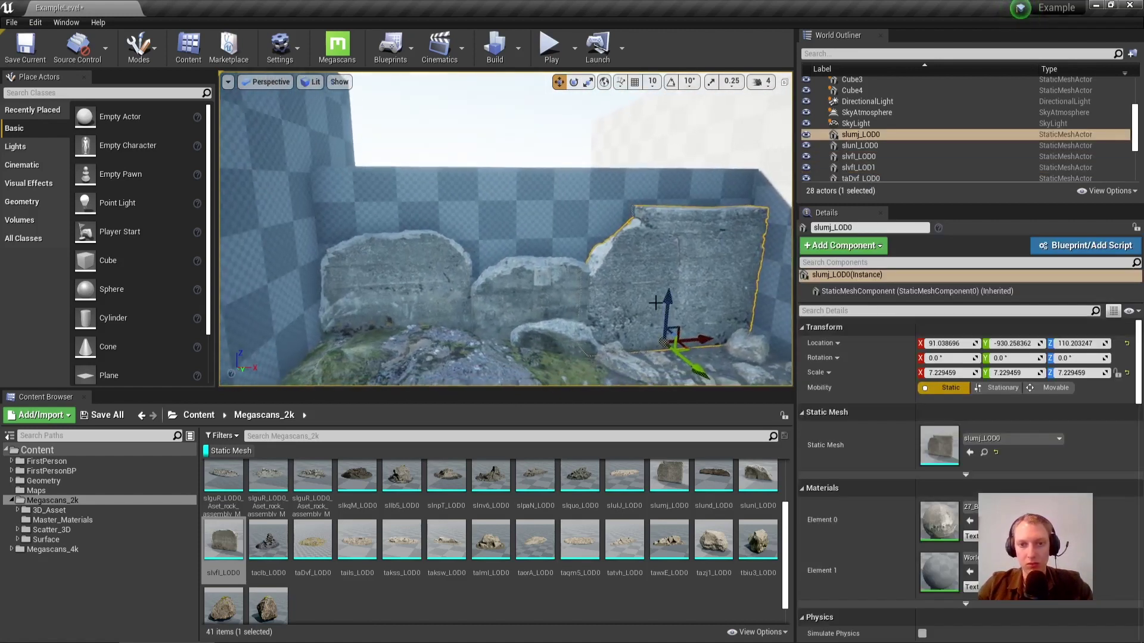
alt+drag(675, 329, 447, 242)
key(e)
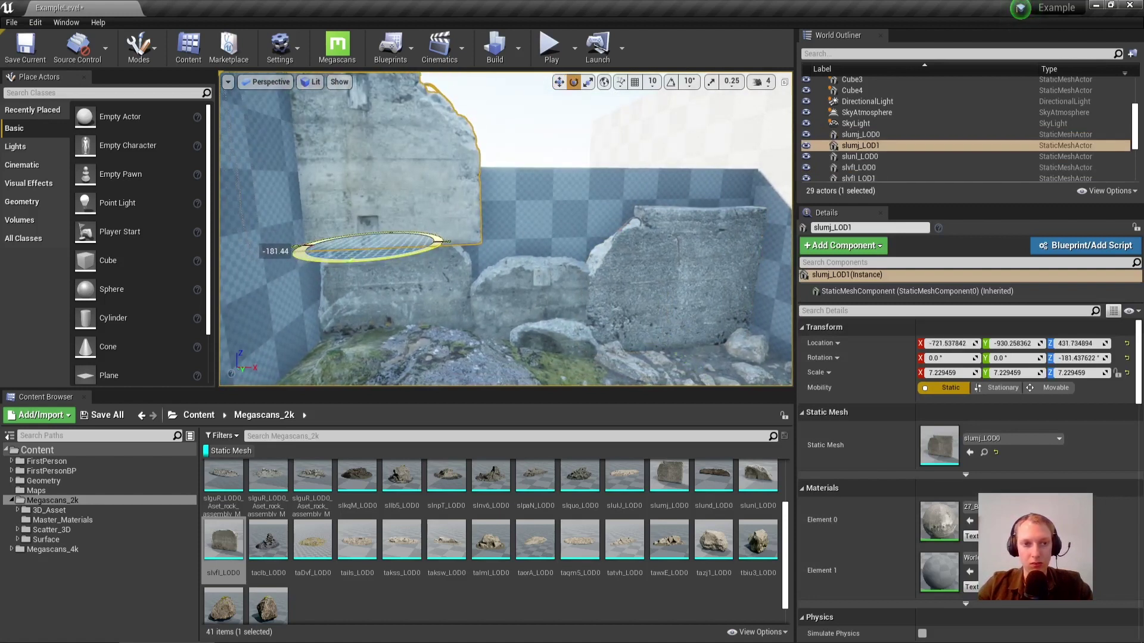
right_drag(447, 241, 369, 226)
key(w)
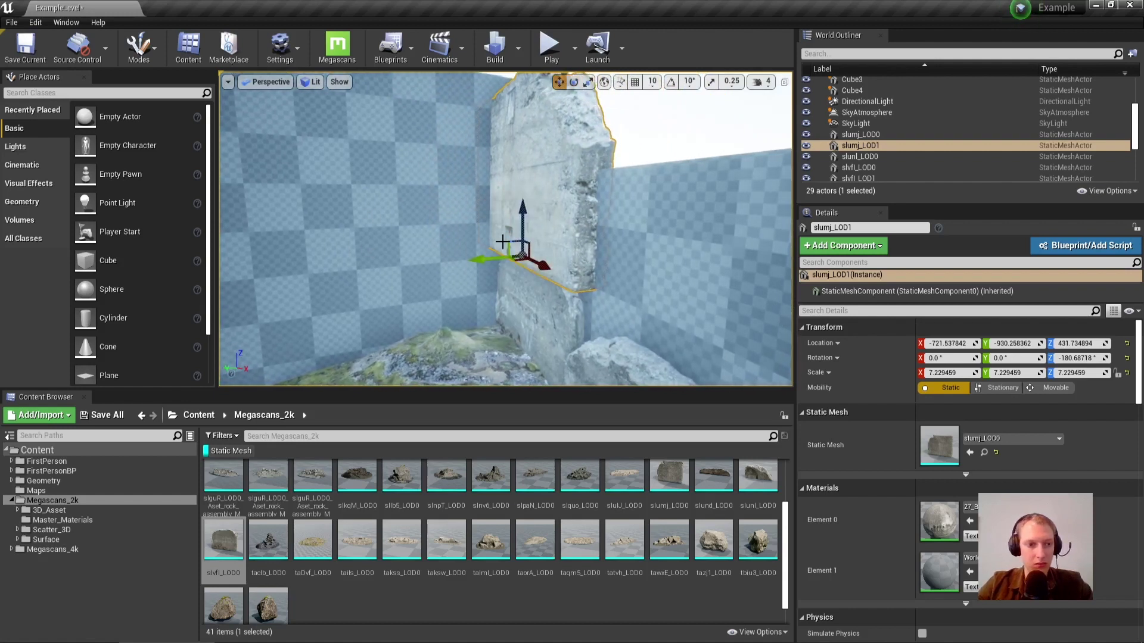
drag(505, 243, 519, 297)
right_drag(518, 296, 387, 331)
key(Escape)
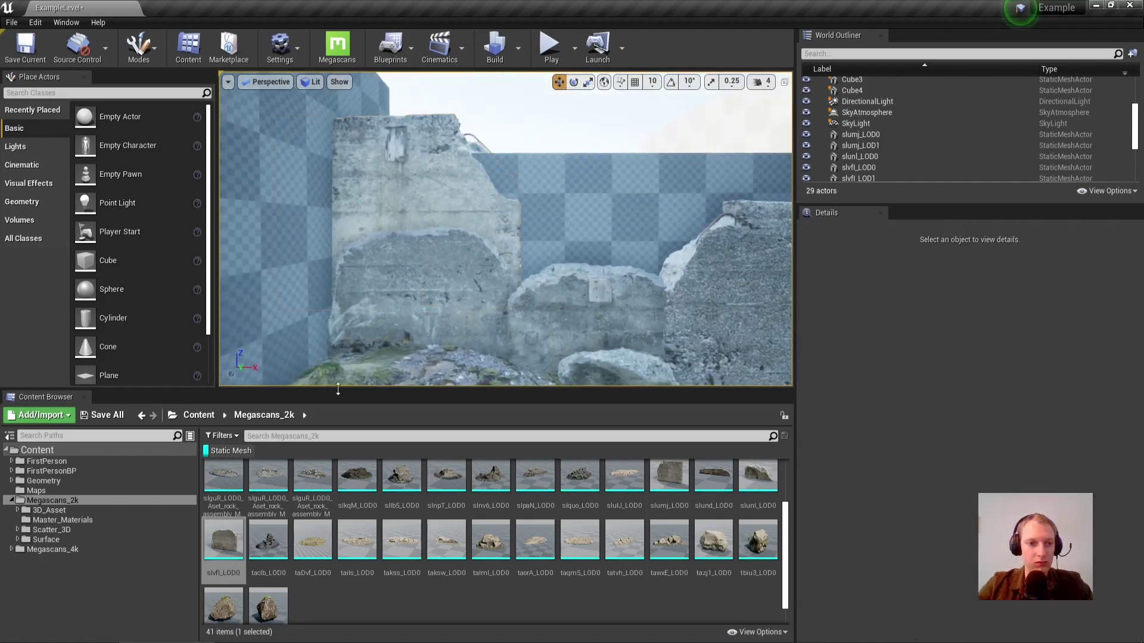
Replace the Static Mesh asset filter with Material Instance and show the contents of the Megascans_2k Surface folder.
click(222, 436)
click(210, 181)
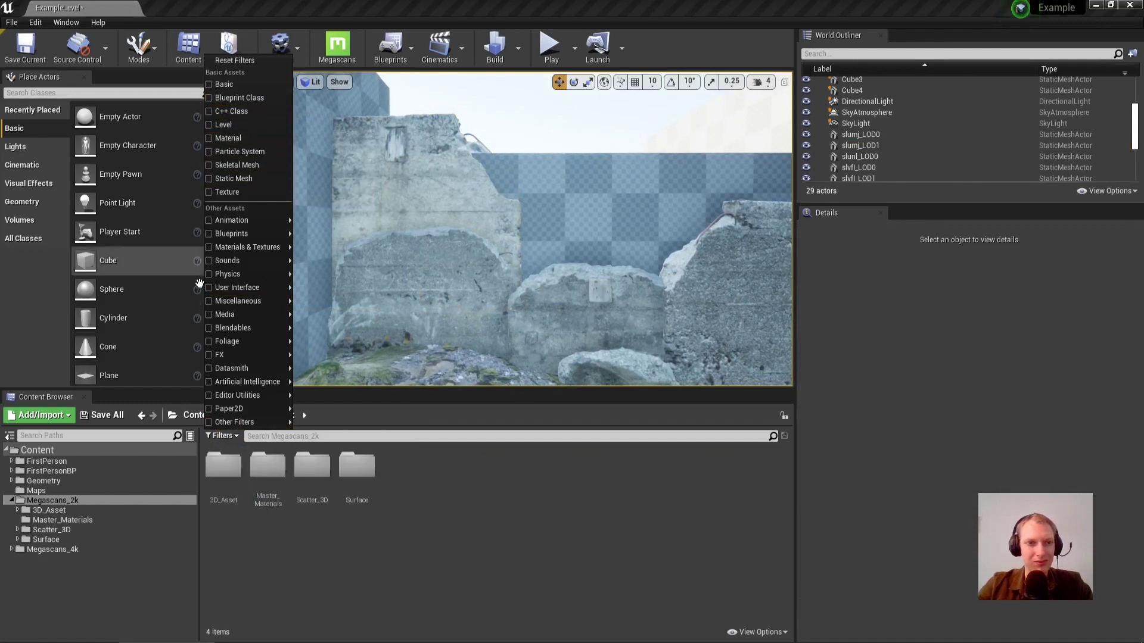
mouse_move(238, 246)
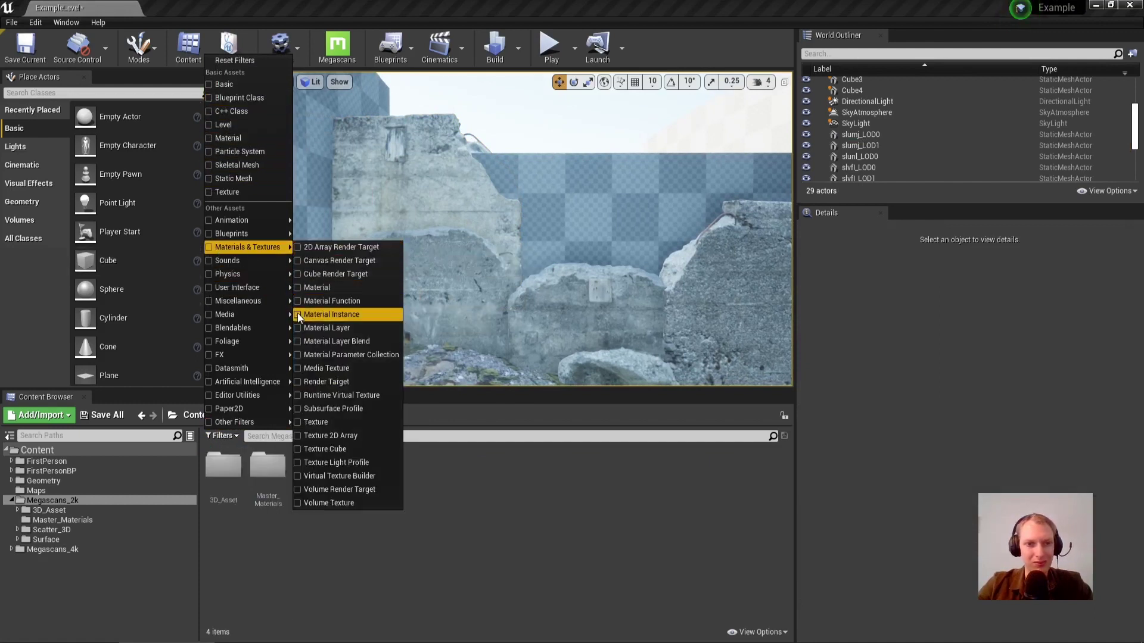
click(321, 314)
right_drag(517, 340, 581, 376)
scroll(549, 510, down, 3)
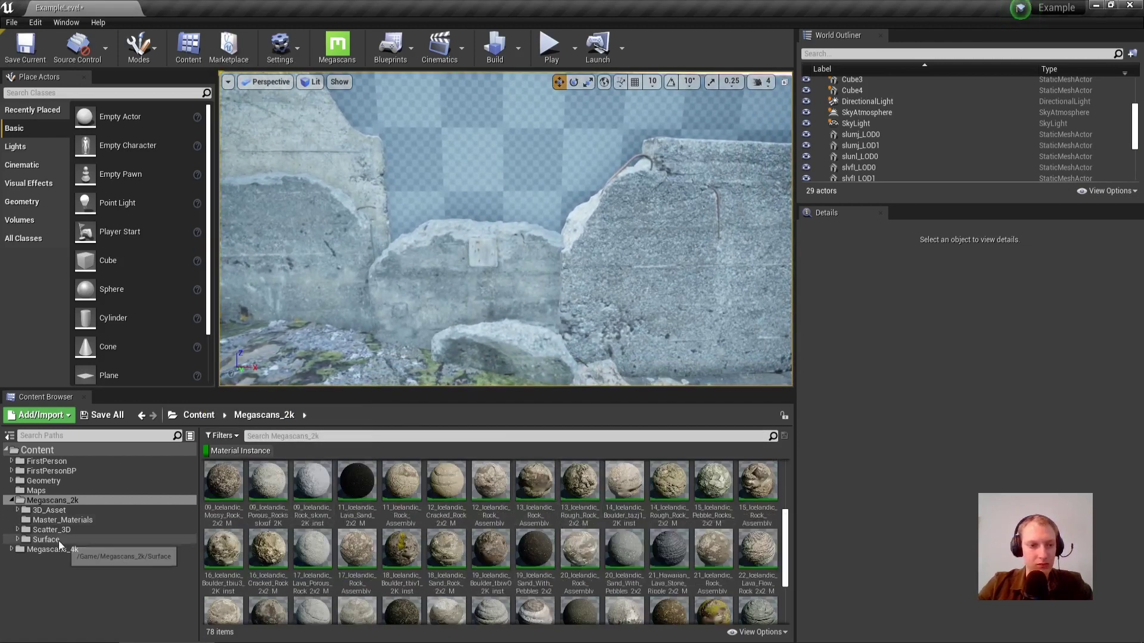
click(42, 540)
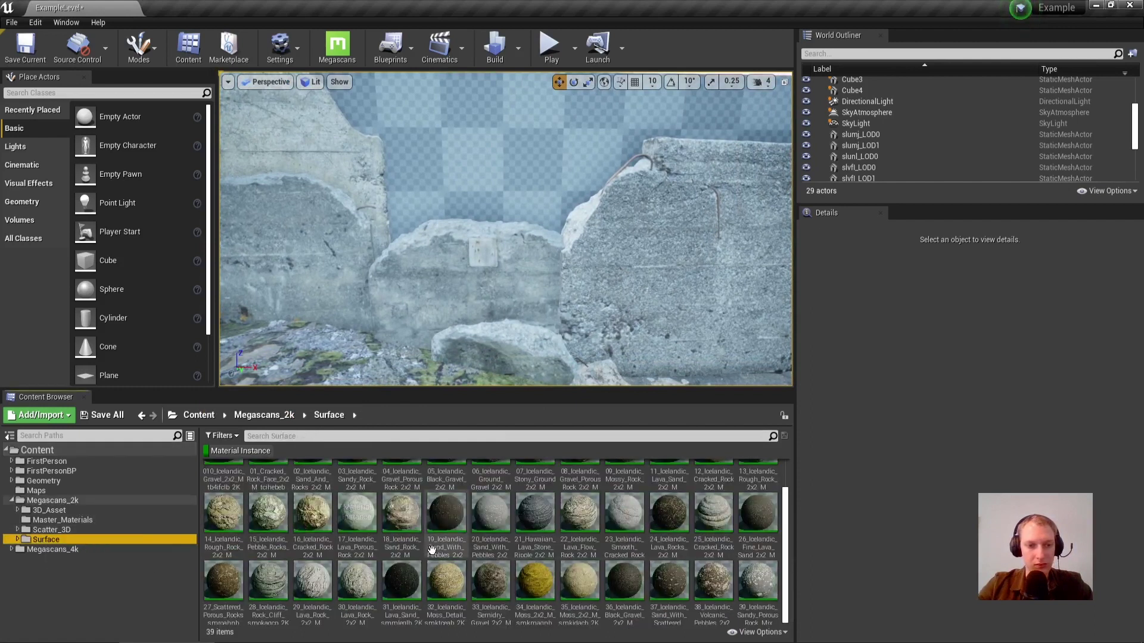
Apply the 28_Icelandic_Rock_Cliff_smokagcp_2K_inst material to the checkered back wall brush behind the broken walls and select that brush.
drag(268, 581, 445, 224)
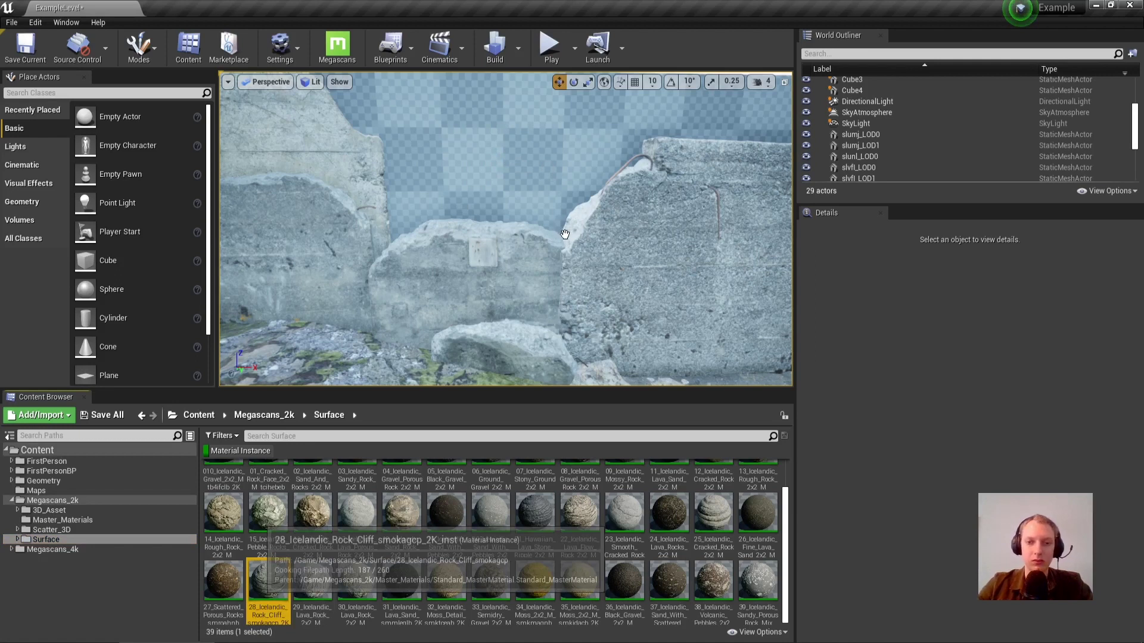
drag(565, 236, 566, 237)
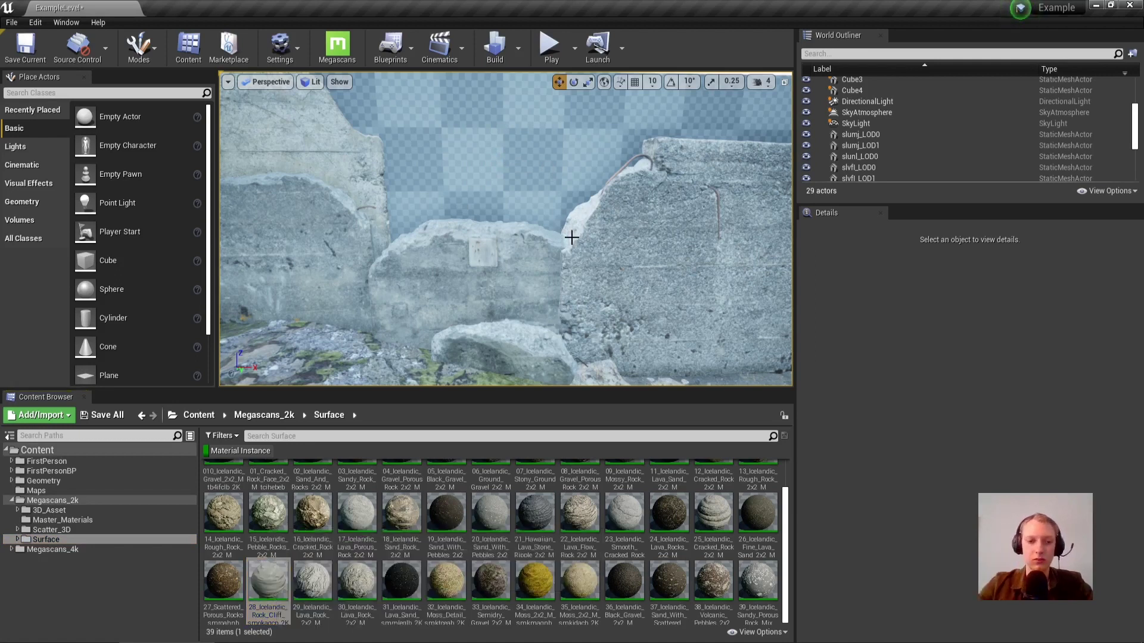
right_drag(519, 253, 577, 253)
drag(258, 593, 387, 216)
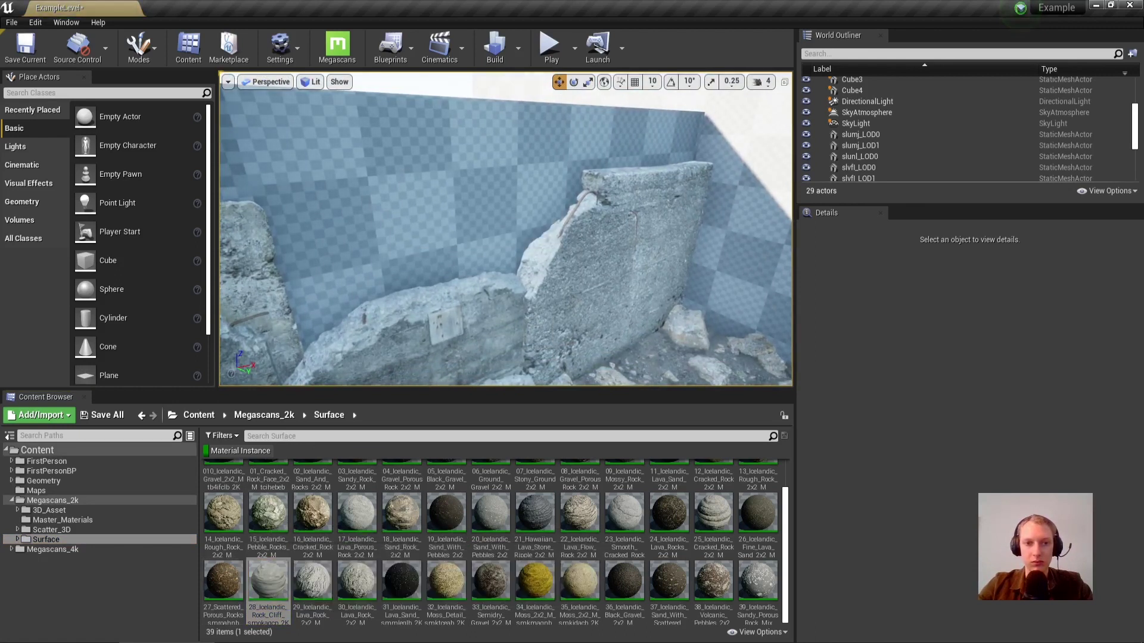
click(387, 215)
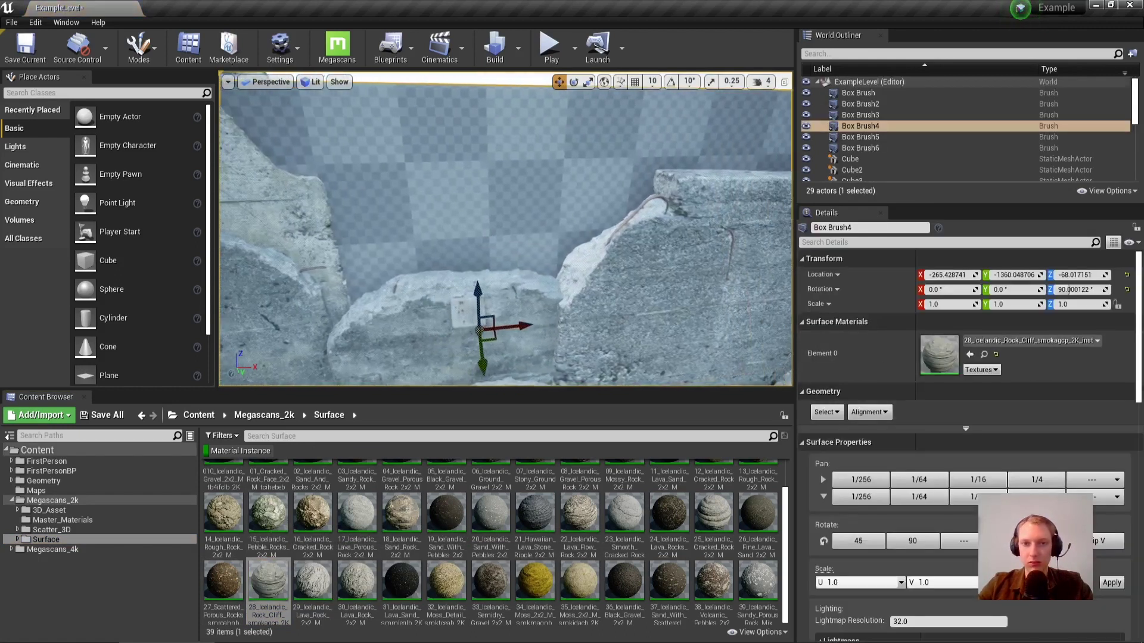
Inspect the back wall's rock cliff material instance in its editor, then close it and deselect the brush.
double_click(931, 355)
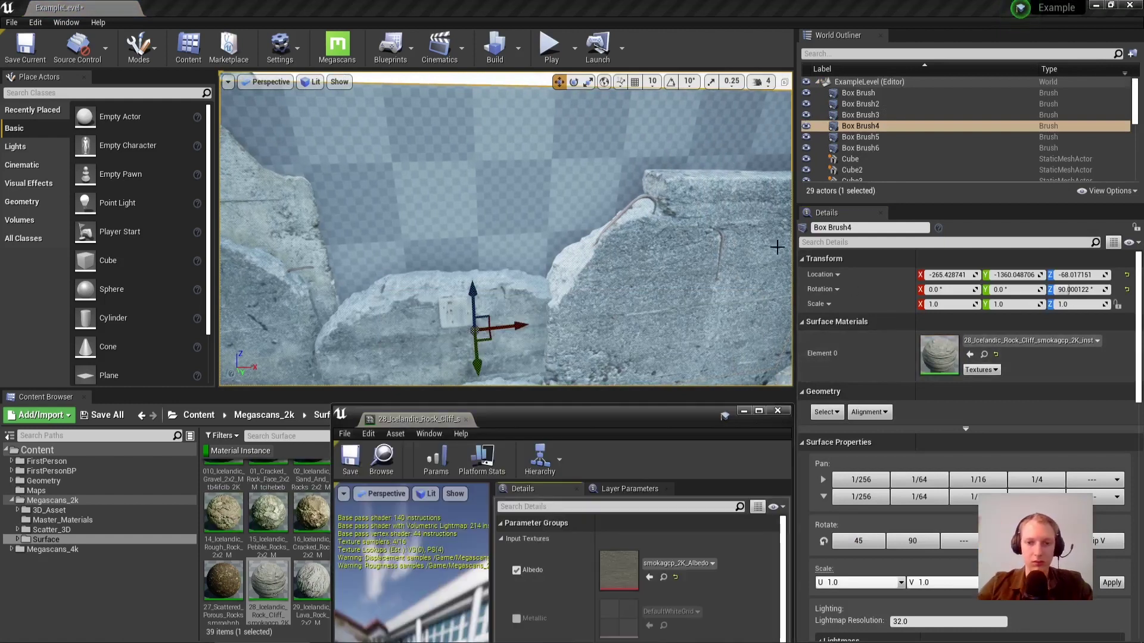
drag(629, 413, 811, 147)
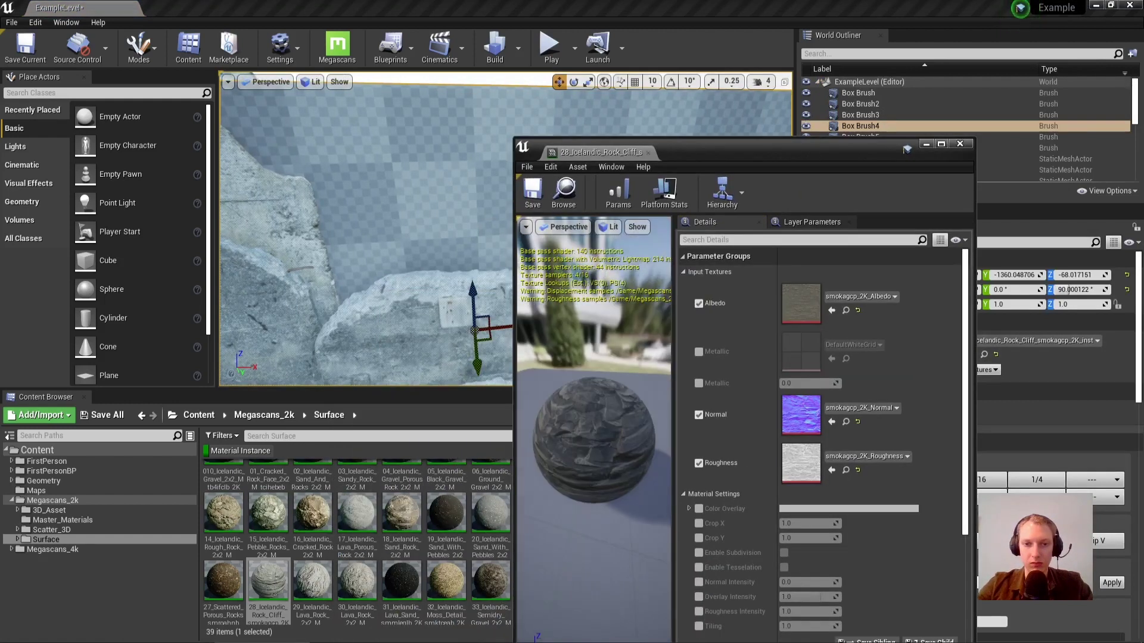
click(960, 144)
right_drag(505, 229, 619, 215)
key(Escape)
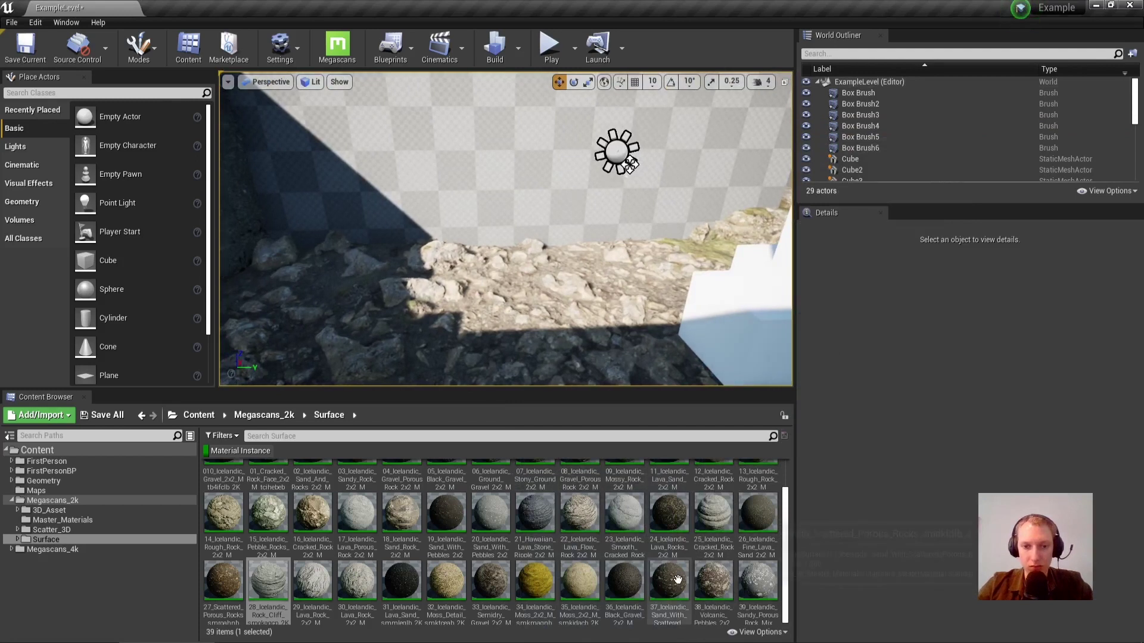
Apply the 05_Icelandic_Black_Gravel_2x2_M_tcflbekn_2K_inst material to the floor brush where it shows between the rocks.
scroll(670, 580, up, 3)
right_drag(536, 232, 703, 304)
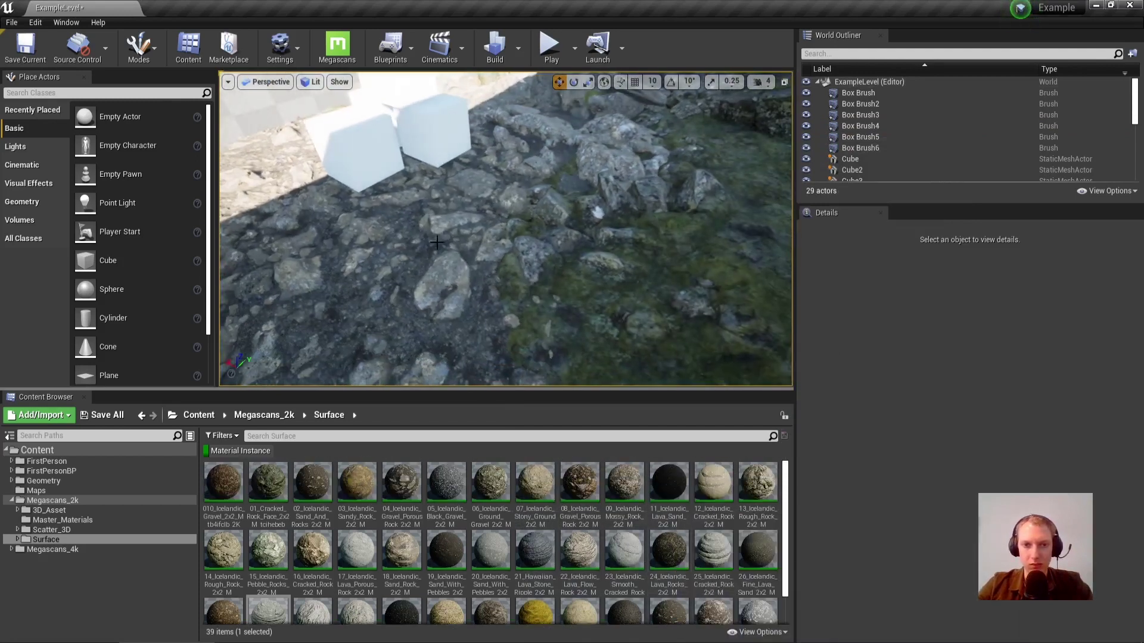
click(452, 268)
mouse_move(429, 241)
mouse_down()
mouse_move(434, 266)
mouse_move(430, 250)
mouse_up()
right_drag(431, 250, 394, 262)
key(w)
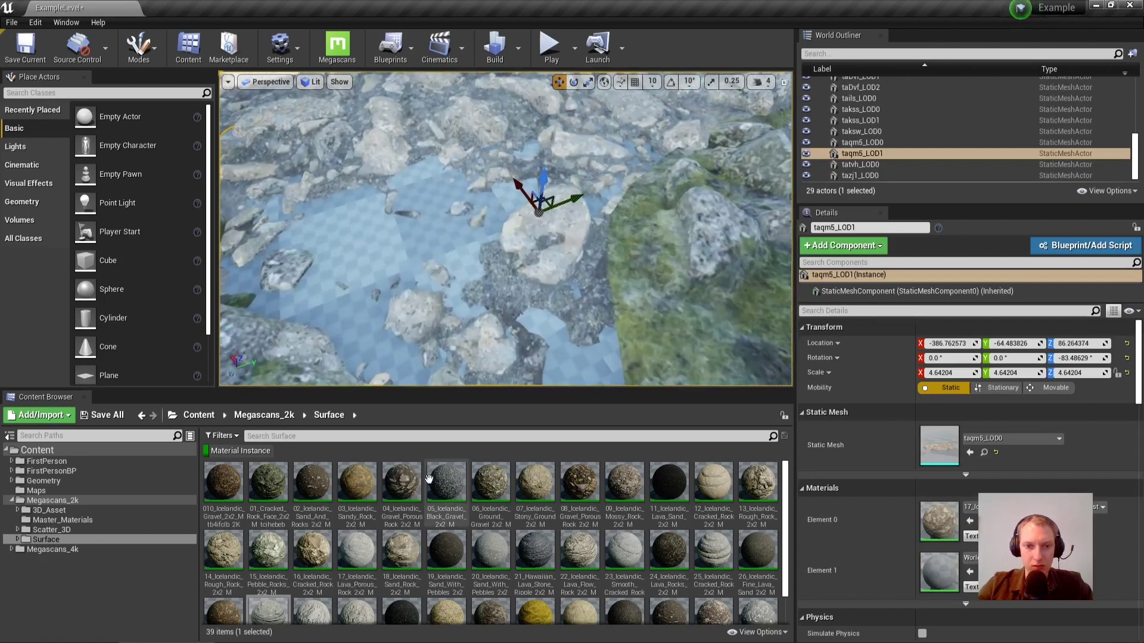
drag(454, 477, 402, 307)
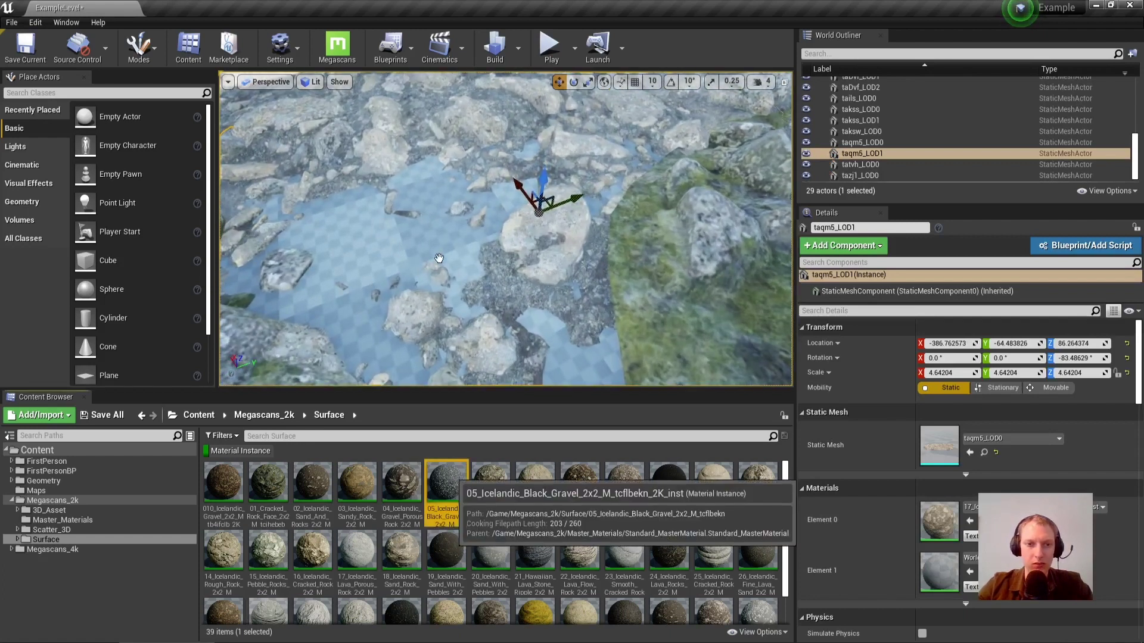
drag(409, 255, 410, 255)
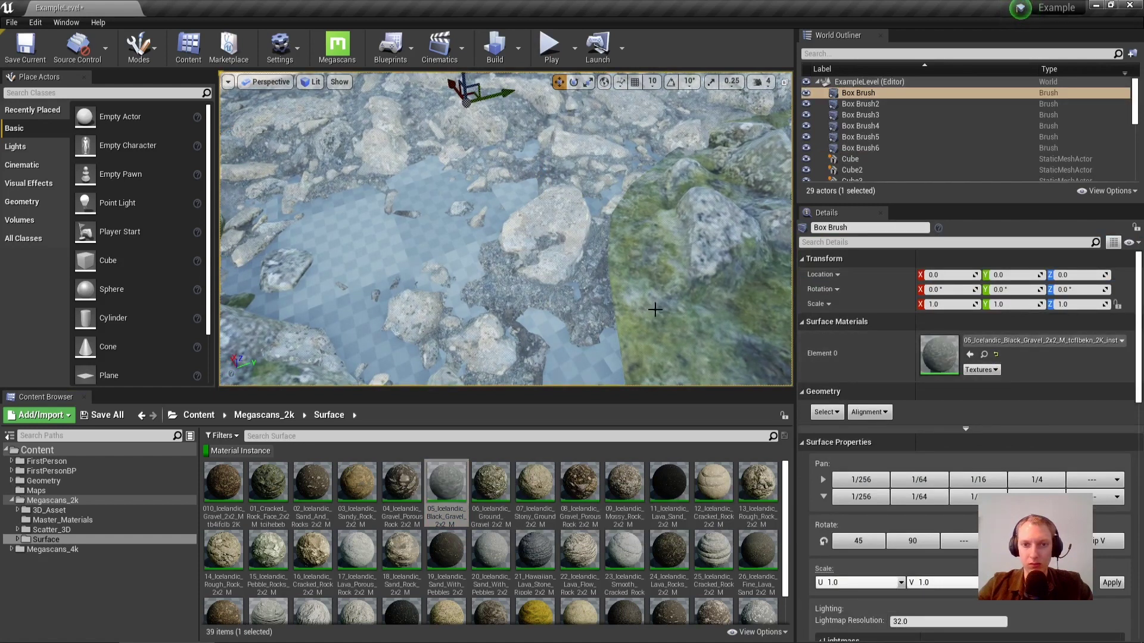
Examine the black gravel material instance's preview up close and review the floor brush's surface properties.
double_click(932, 348)
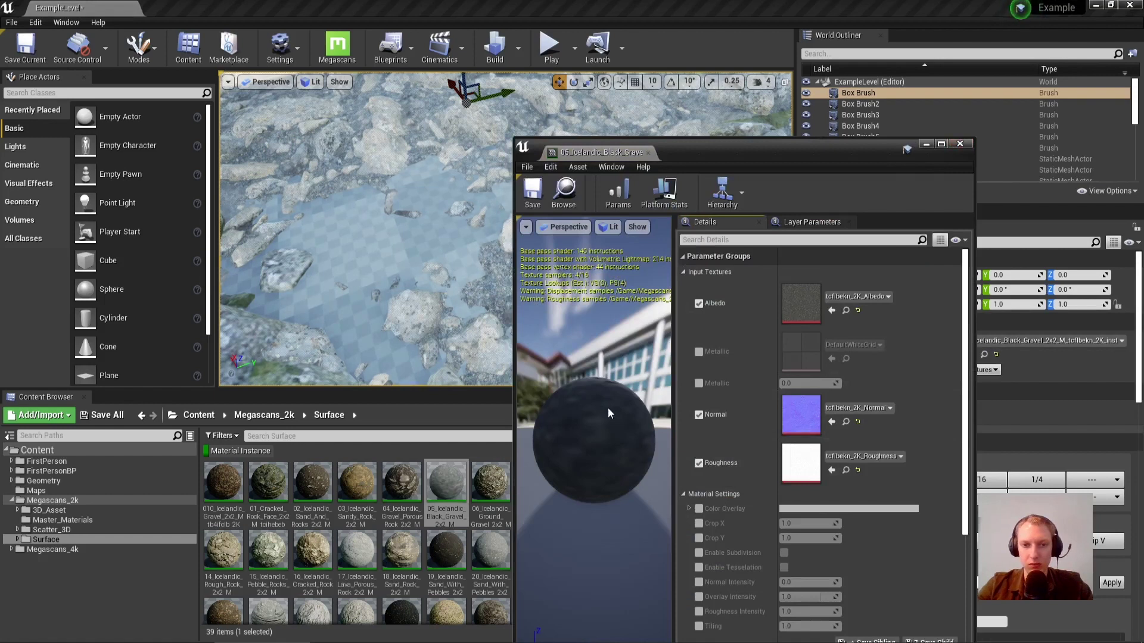
scroll(607, 407, up, 5)
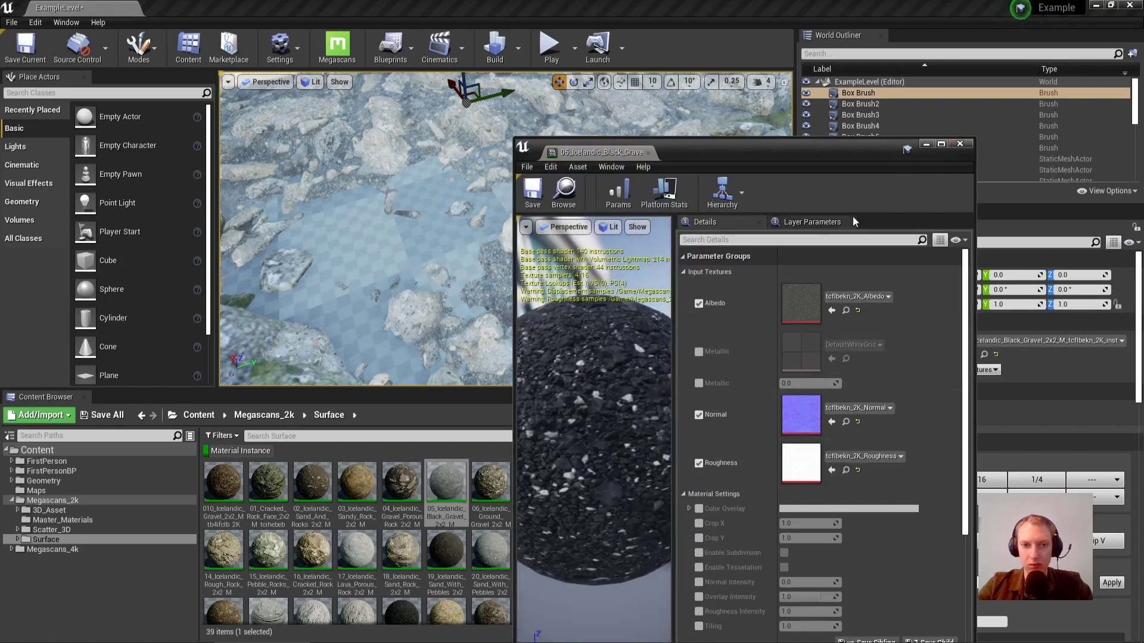
click(957, 145)
mouse_move(485, 209)
right_down()
mouse_move(589, 166)
mouse_move(560, 156)
mouse_move(393, 268)
right_up()
key(Escape)
click(404, 335)
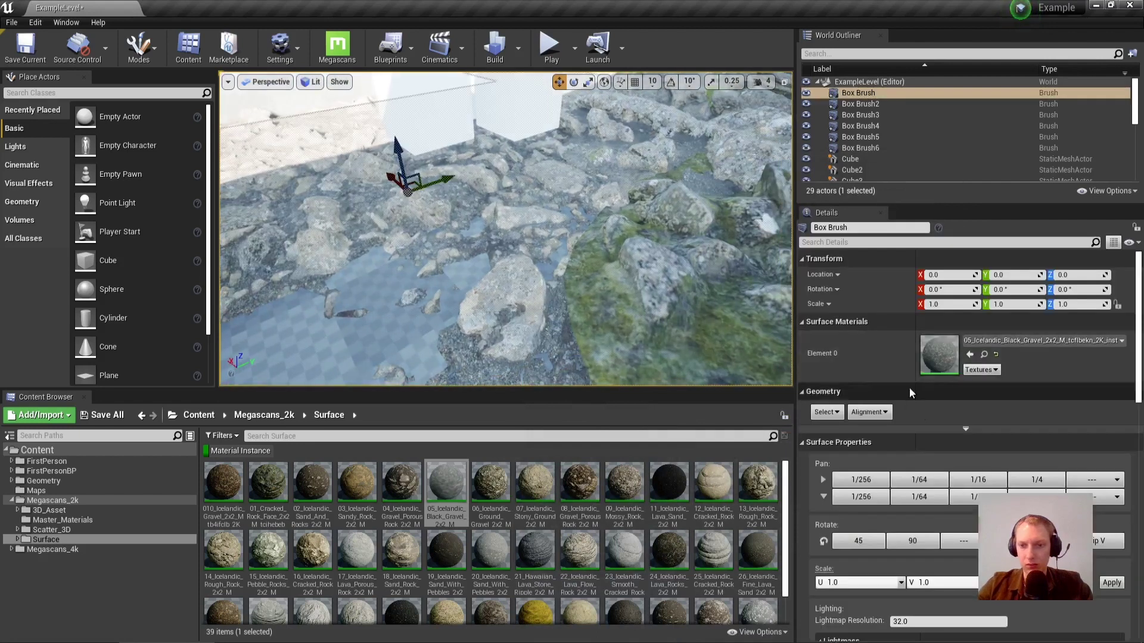
scroll(911, 382, down, 5)
scroll(953, 417, up, 5)
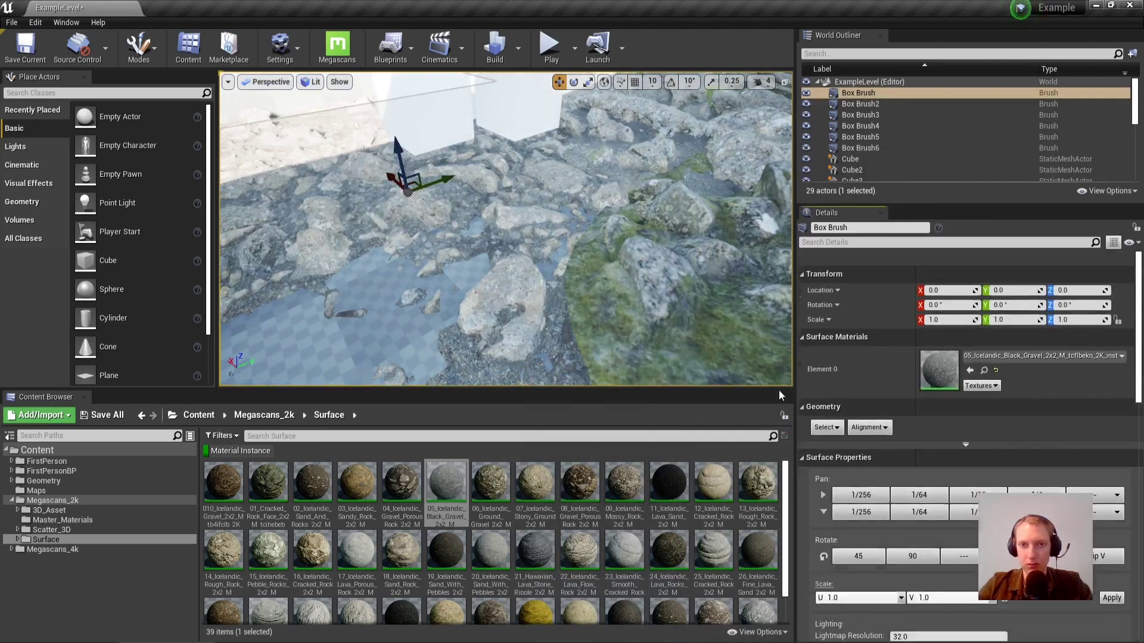
Build the level's texture streaming data and run a full level build including the lighting.
click(519, 47)
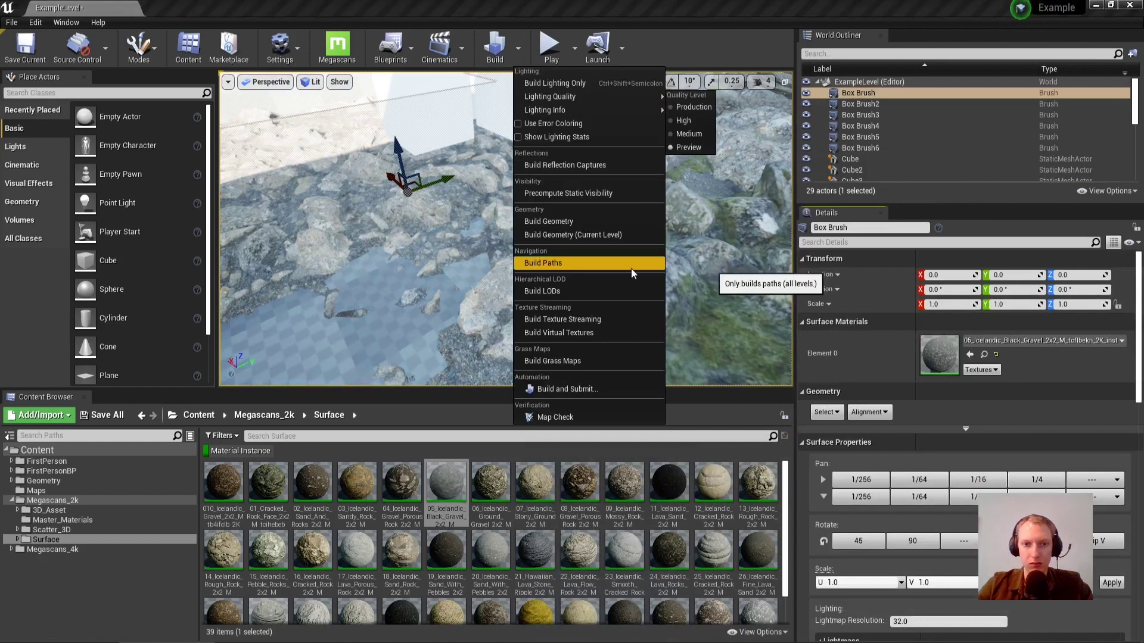
click(577, 319)
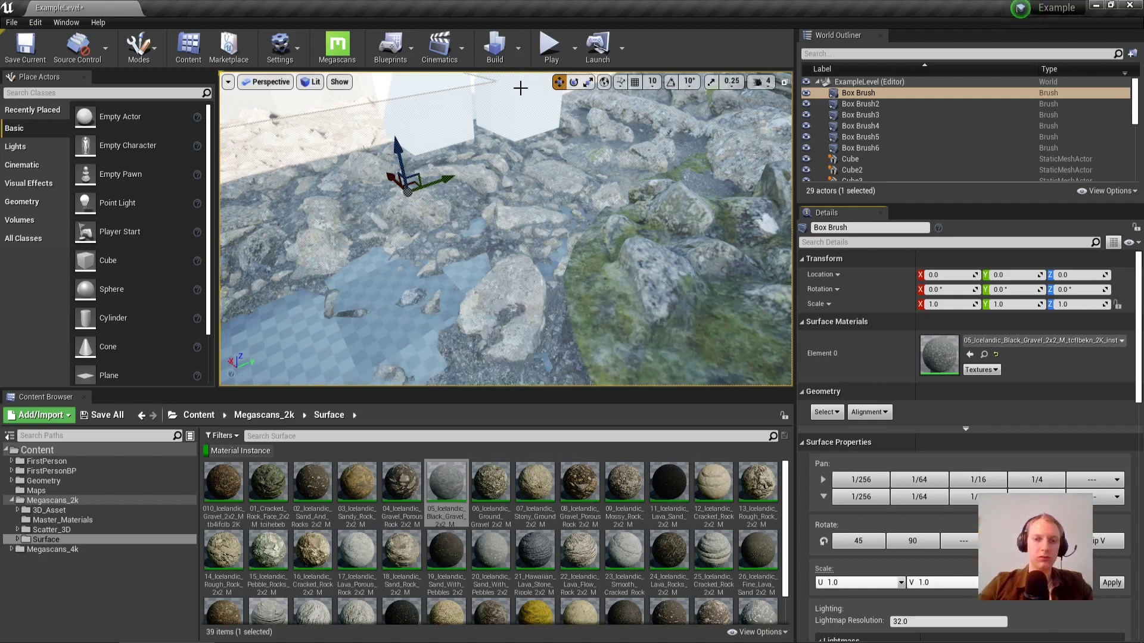
click(518, 47)
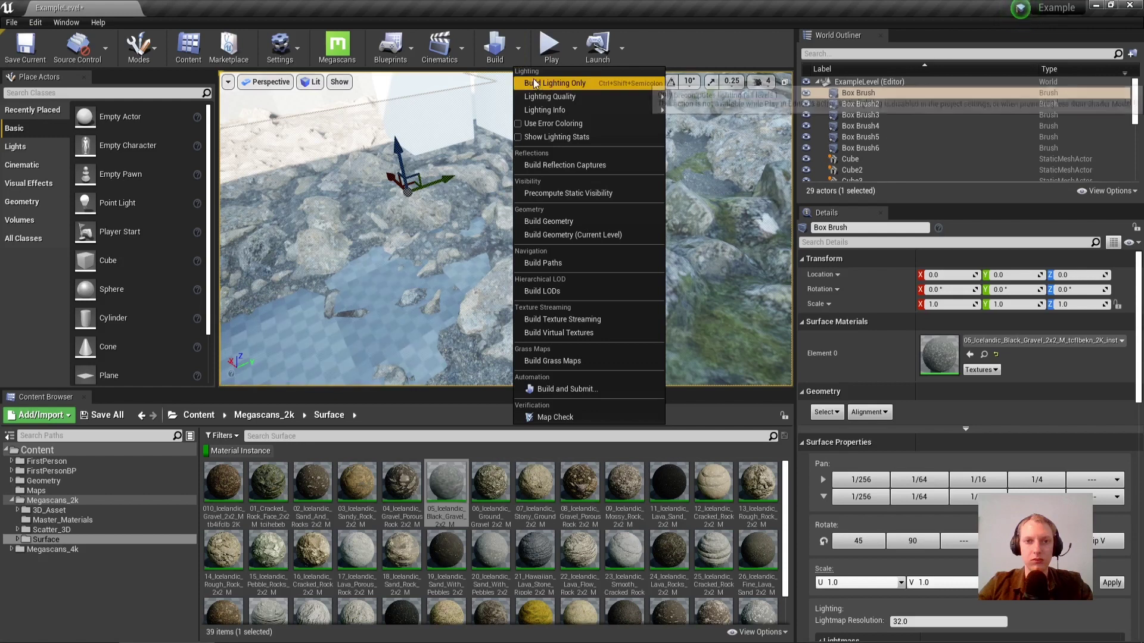
click(492, 48)
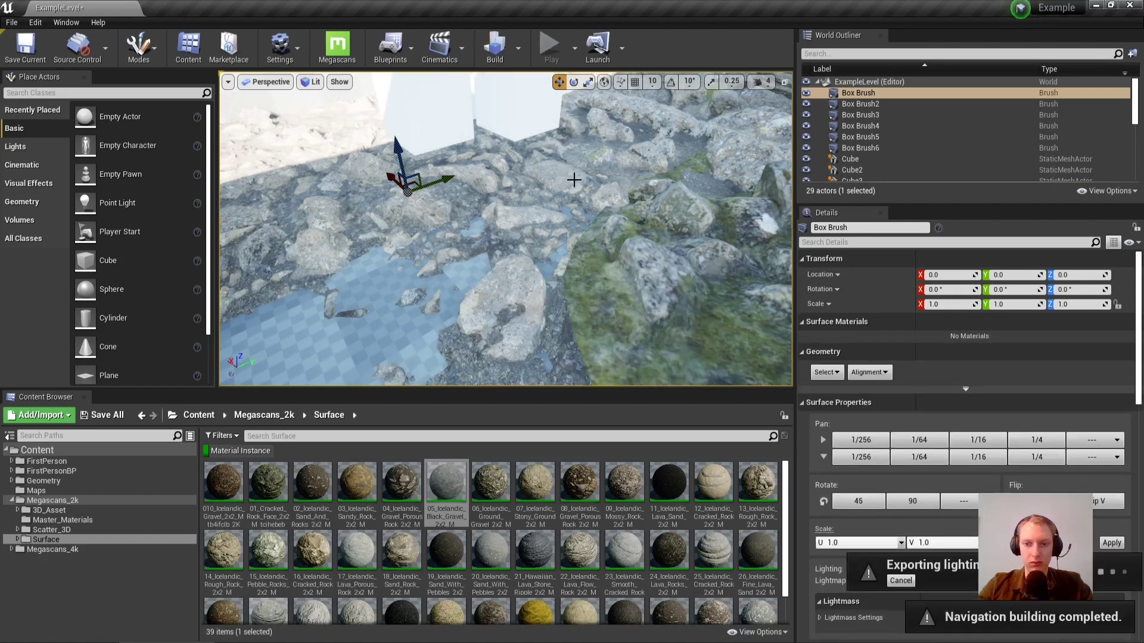
Try to apply the 01_Icelandic_Sandy_Volcanic_Rock material from the Megascans_2k folder to the checkered back wall.
right_drag(613, 196, 369, 196)
mouse_move(964, 159)
right_down()
mouse_move(964, 0)
mouse_move(964, 79)
right_up()
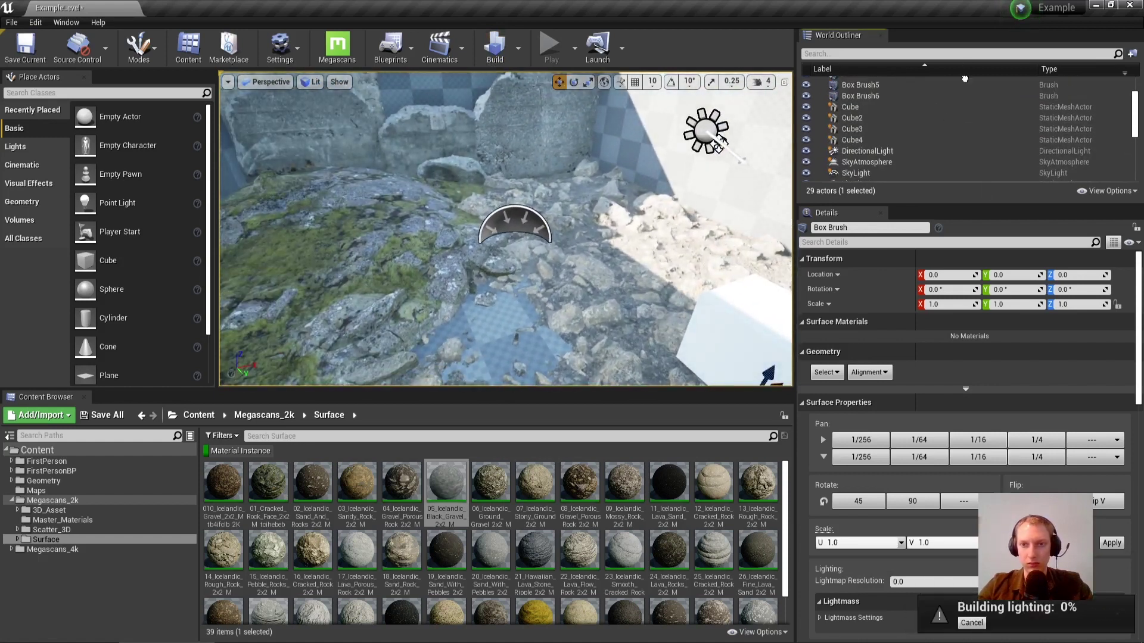
right_drag(569, 249, 762, 238)
right_drag(662, 286, 664, 285)
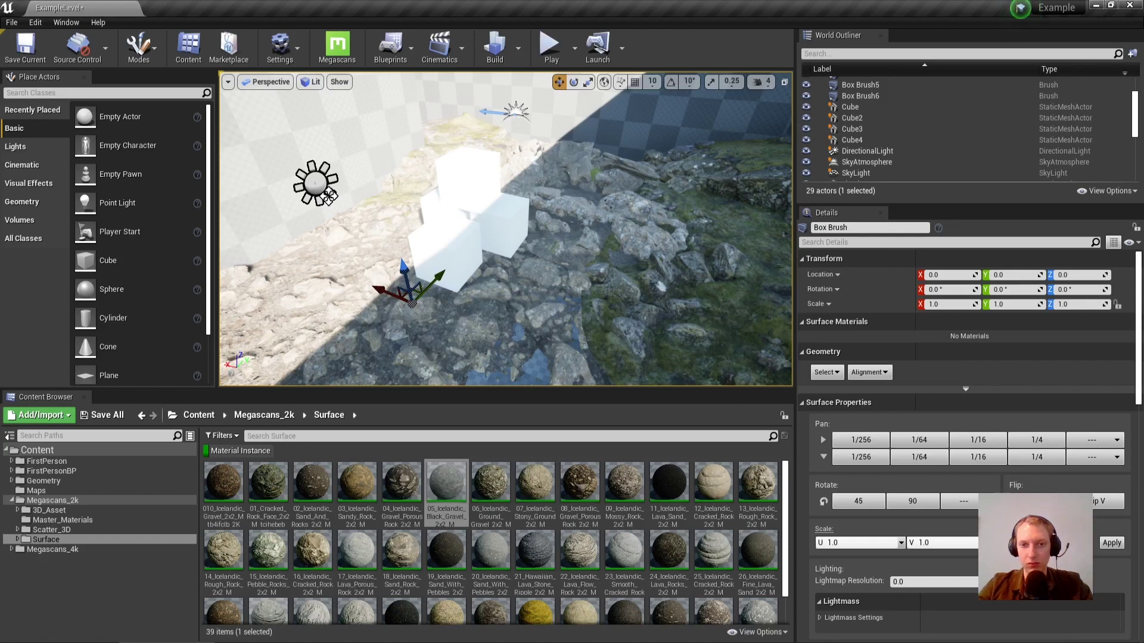
right_drag(659, 286, 351, 274)
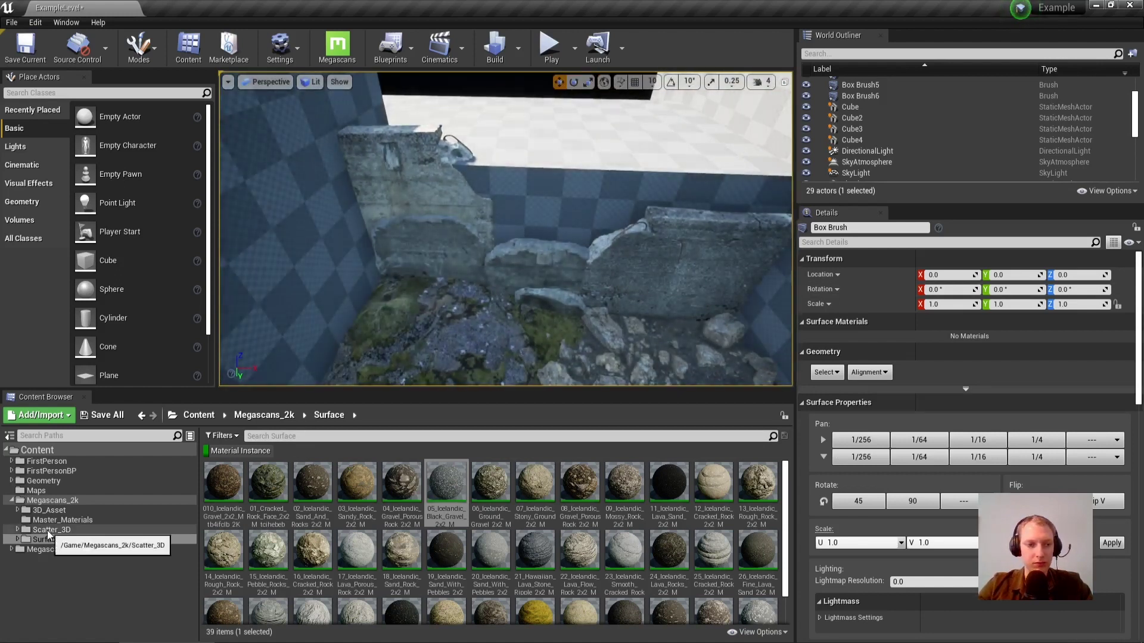
click(53, 501)
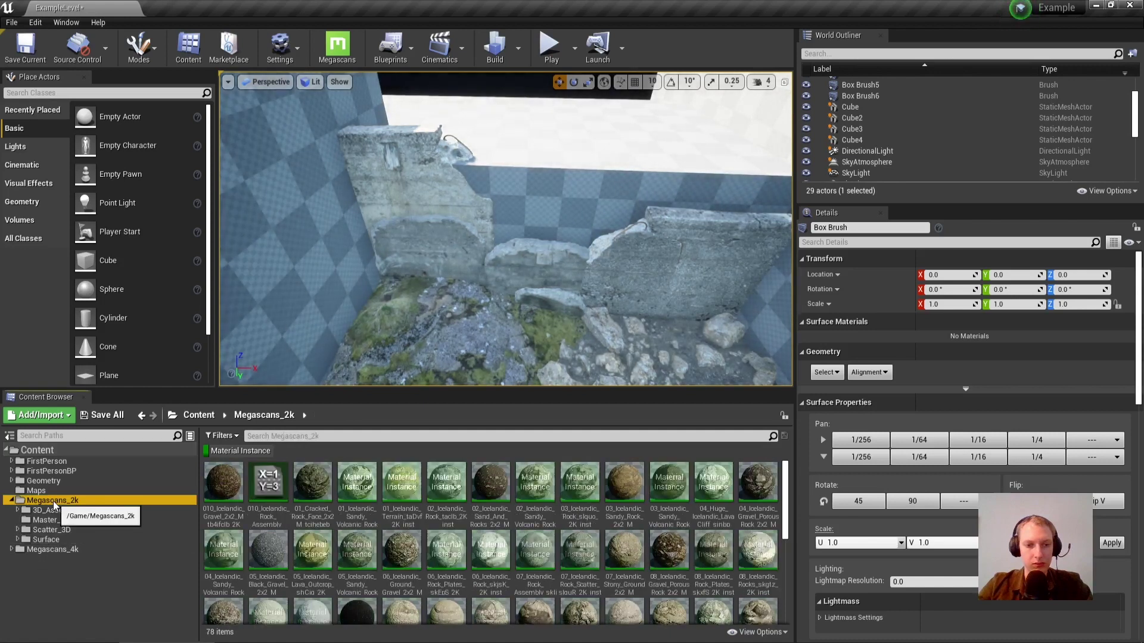
drag(357, 482, 547, 232)
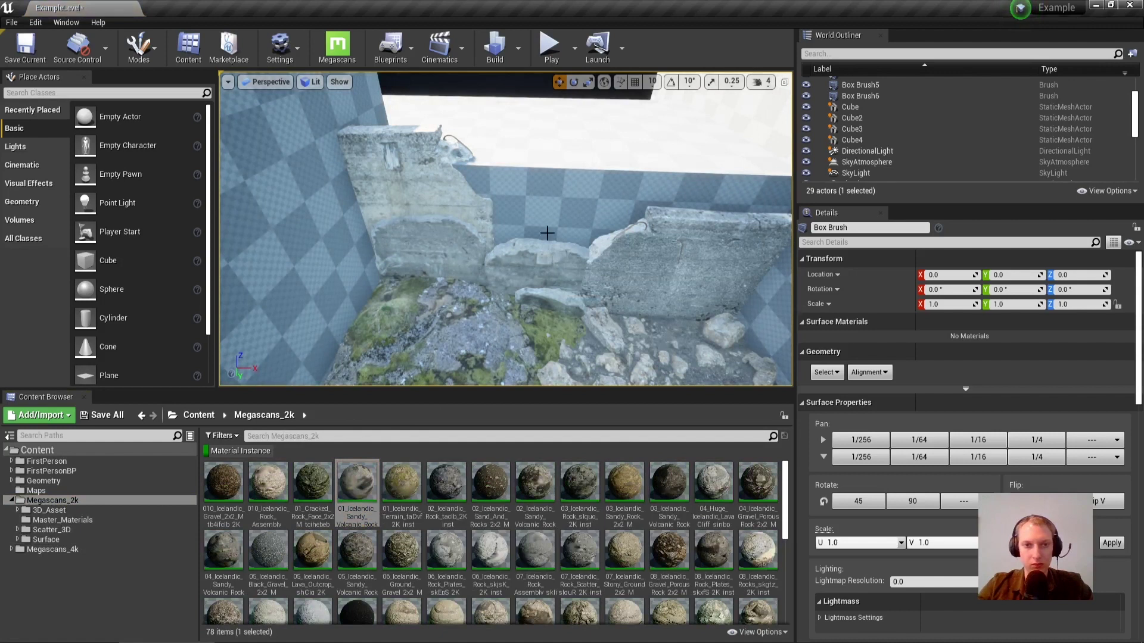
key(ctrl+z)
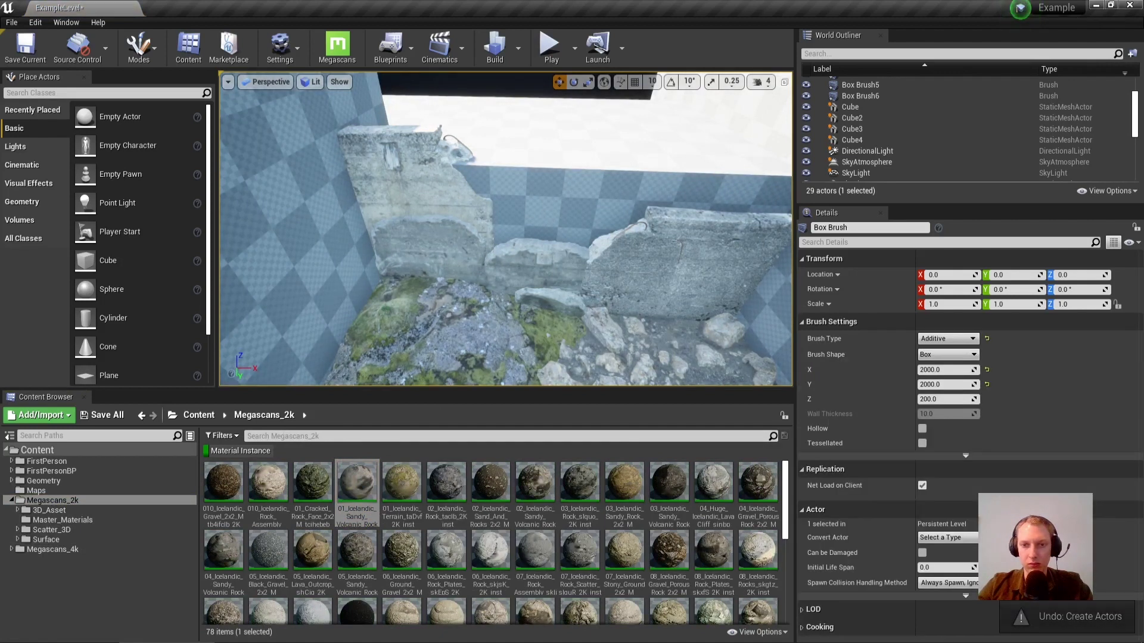
Try to apply the 28_Icelandic_Rock_Cliff material instance to the checkered wall brush behind the broken concrete.
click(560, 223)
click(983, 355)
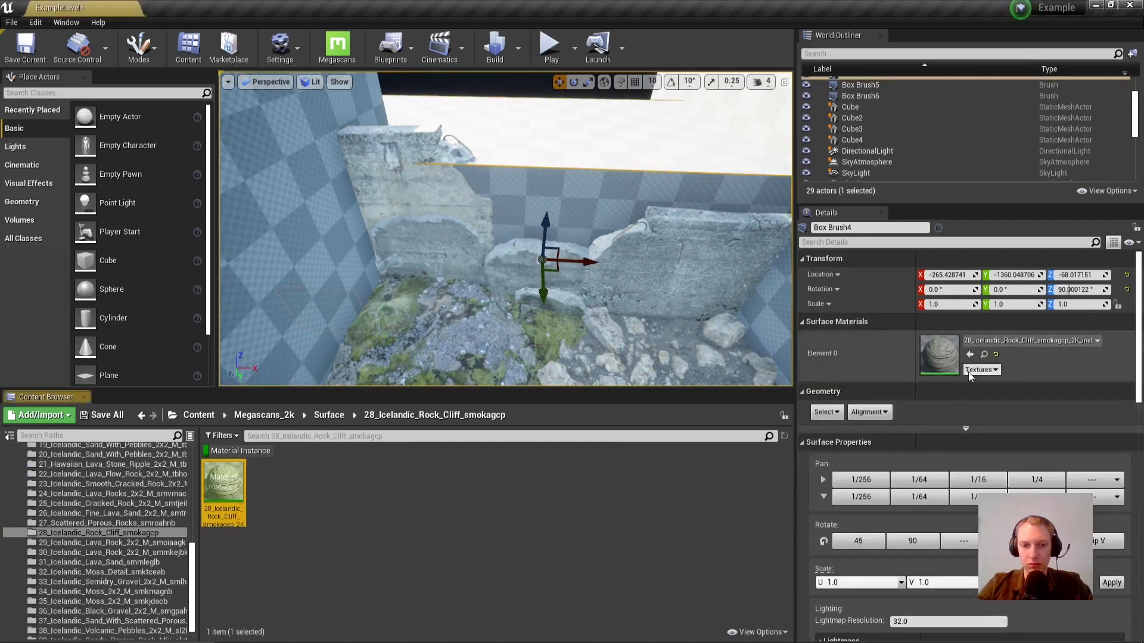
drag(224, 483, 517, 247)
right_drag(517, 247, 685, 303)
right_drag(454, 249, 459, 210)
drag(224, 484, 486, 334)
right_drag(527, 317, 358, 274)
key(ctrl+z)
Reset the wall brush's surface material and try assigning 010_Icelandic_Gravel_2x2 2K to it instead.
click(996, 354)
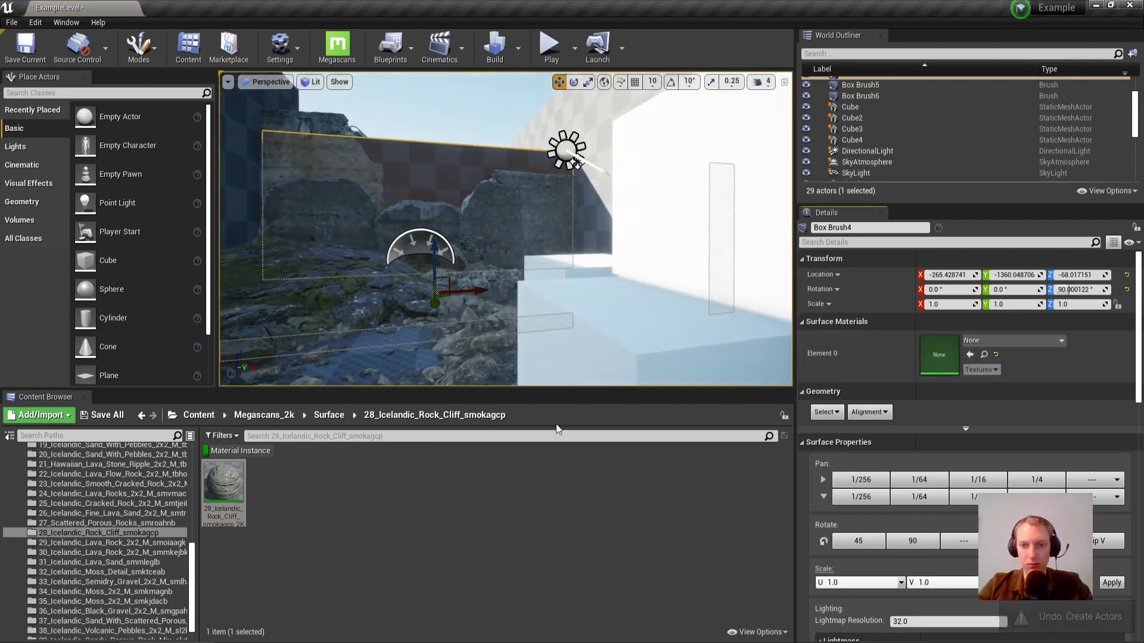
click(995, 341)
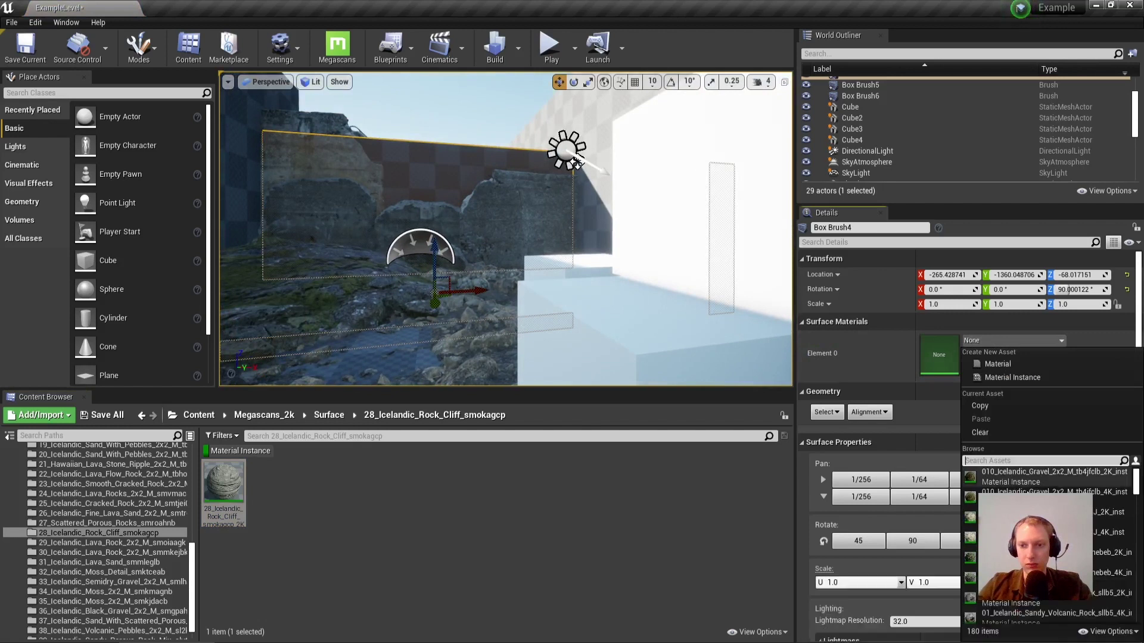
click(1027, 479)
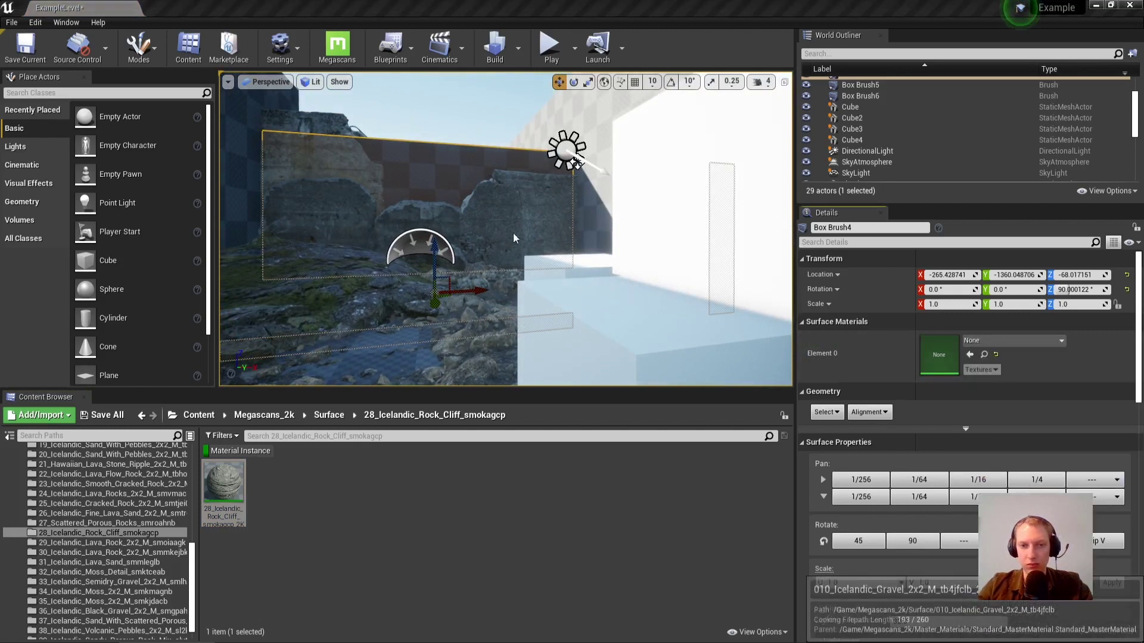
Try the 01_Cracked_Rock_Face_2x2 2K material on the Box Brush6 side wall and reset it to the default.
right_click(617, 263)
right_drag(542, 255, 542, 255)
key(w)
click(987, 344)
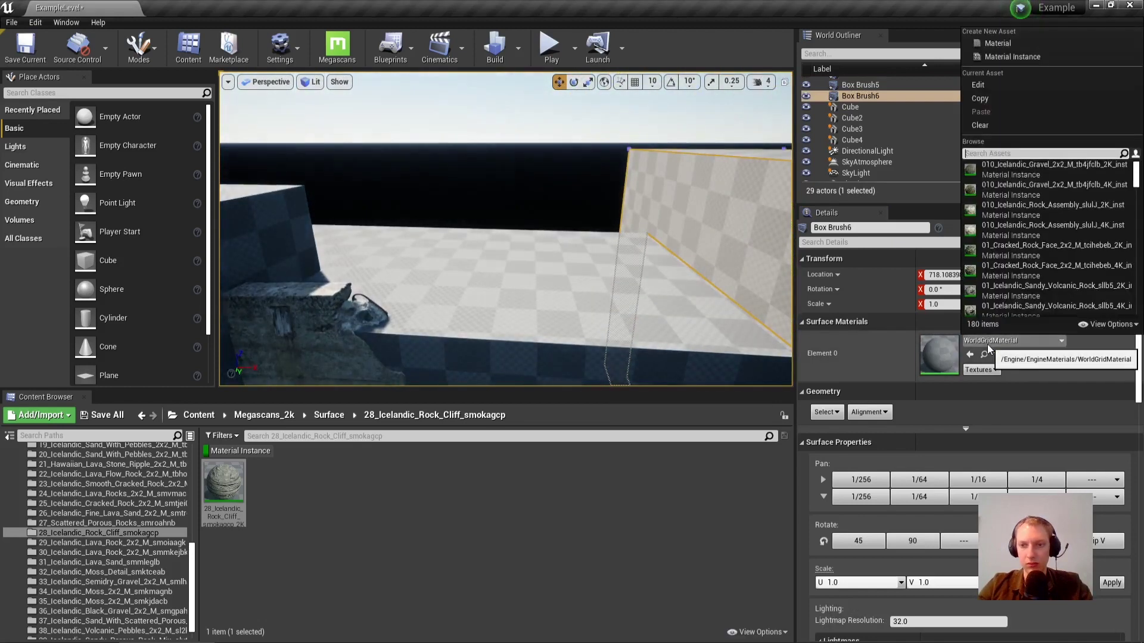
click(1034, 251)
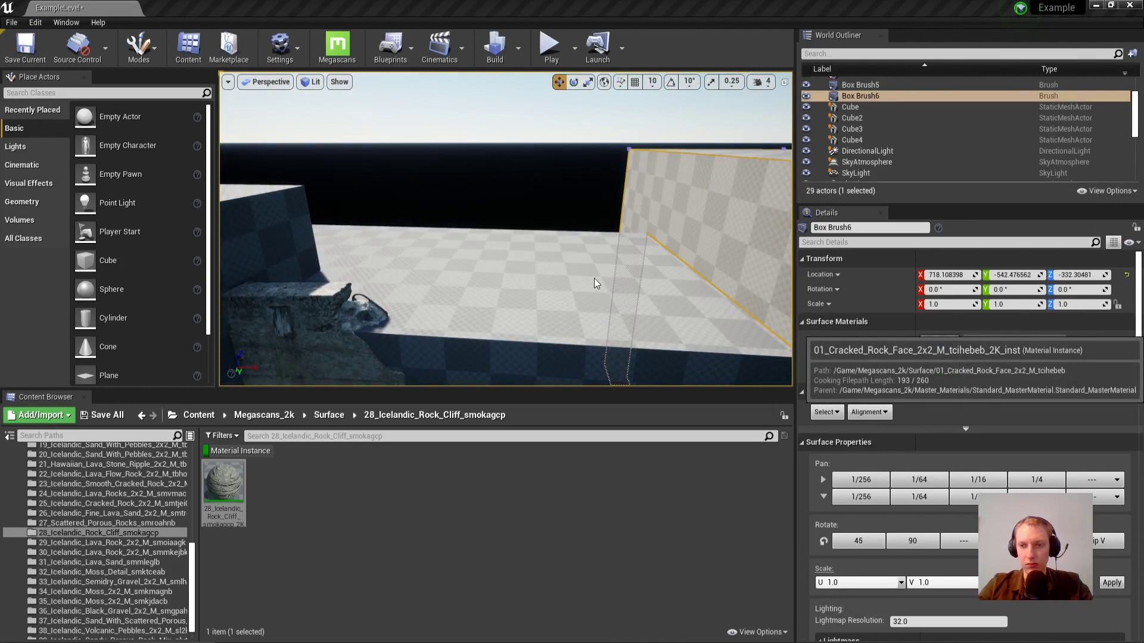
right_drag(595, 278, 595, 277)
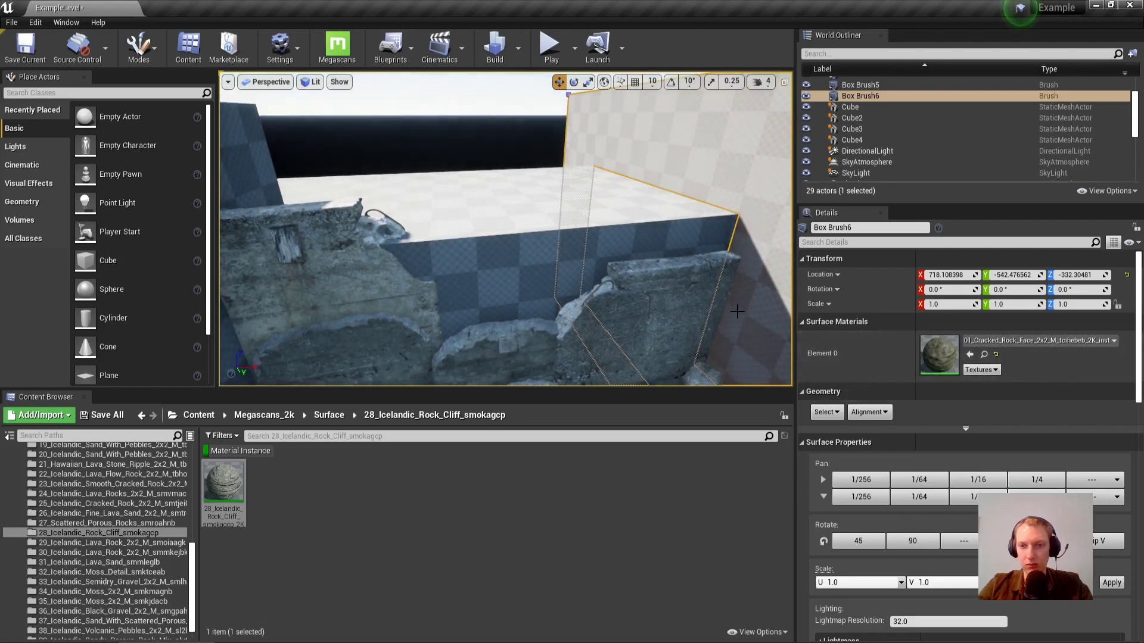
click(995, 354)
Collapse the Surface folder and filter the Megascans_2k assets to show static meshes.
right_drag(703, 316, 703, 316)
right_drag(561, 283, 452, 286)
scroll(108, 496, up, 10)
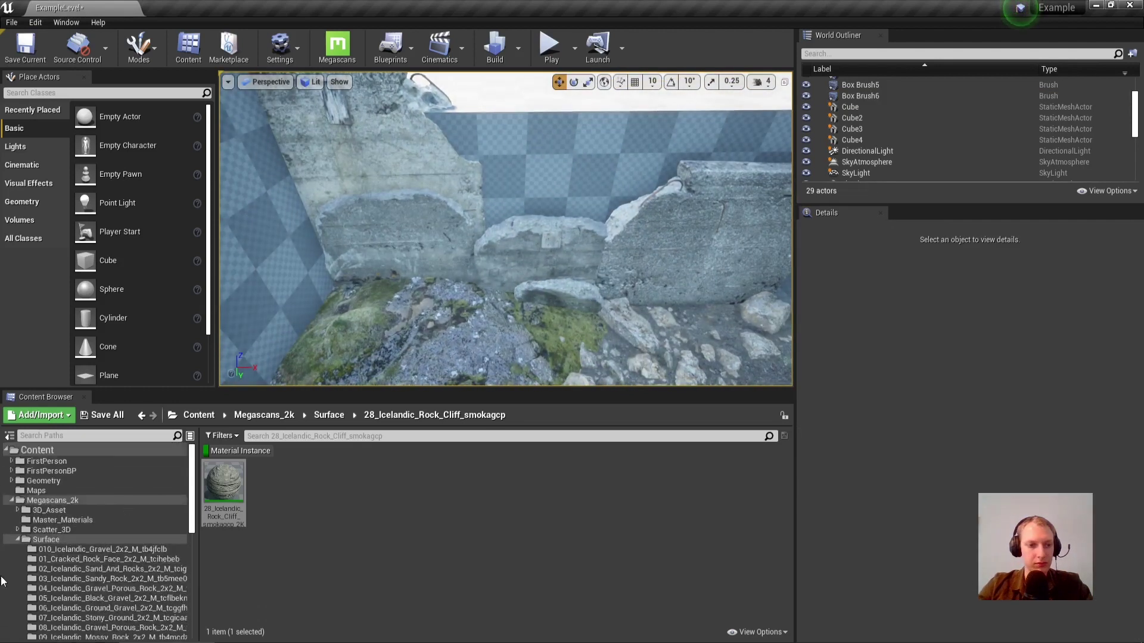
double_click(22, 539)
click(222, 436)
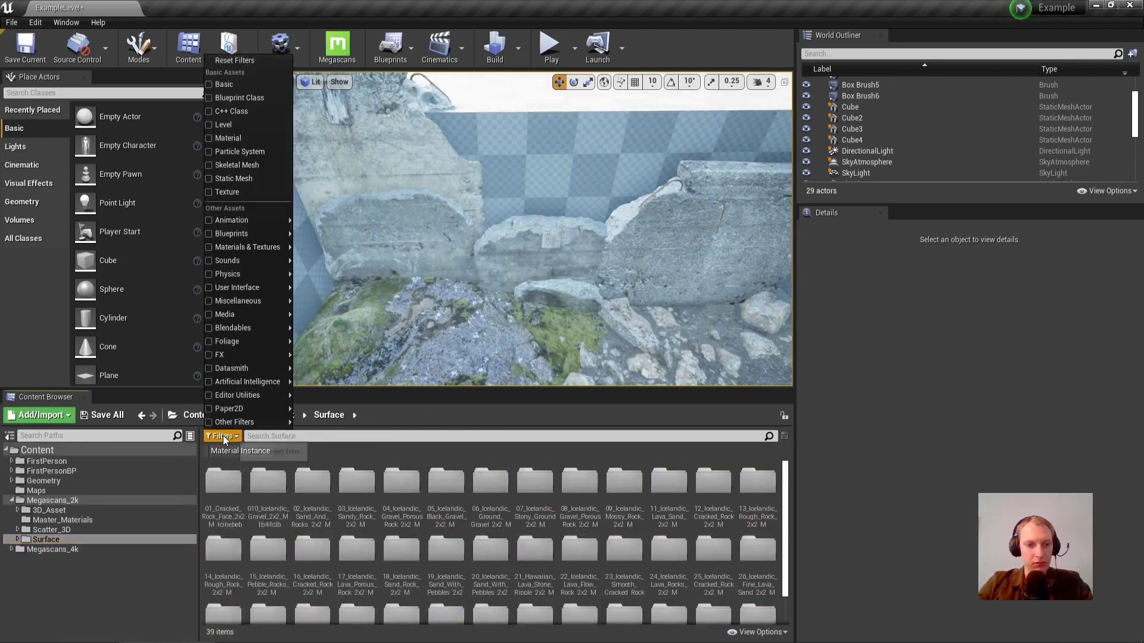
click(213, 178)
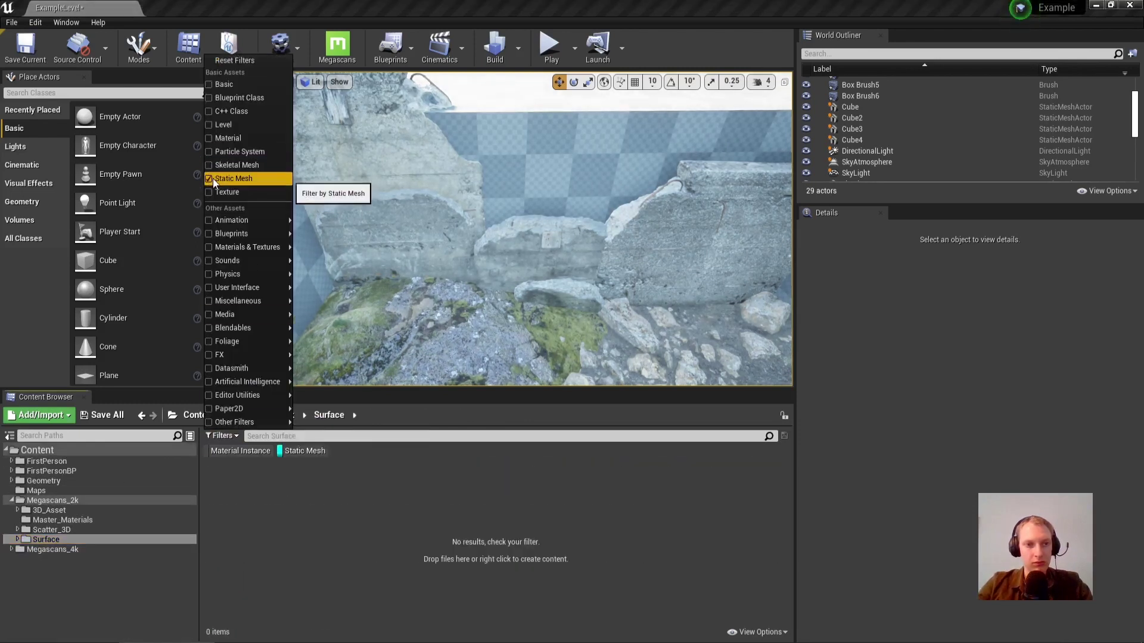
mouse_move(250, 220)
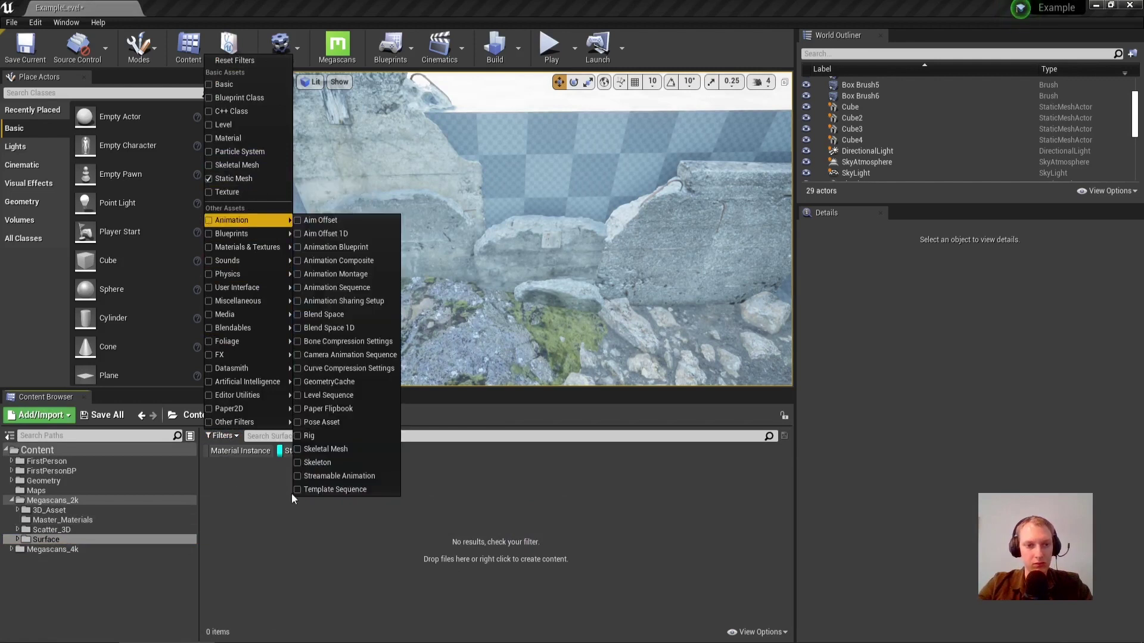
click(49, 501)
Try placing the skgtz_LOD0 rock above the low broken wall piece and delete it.
right_drag(533, 297, 536, 238)
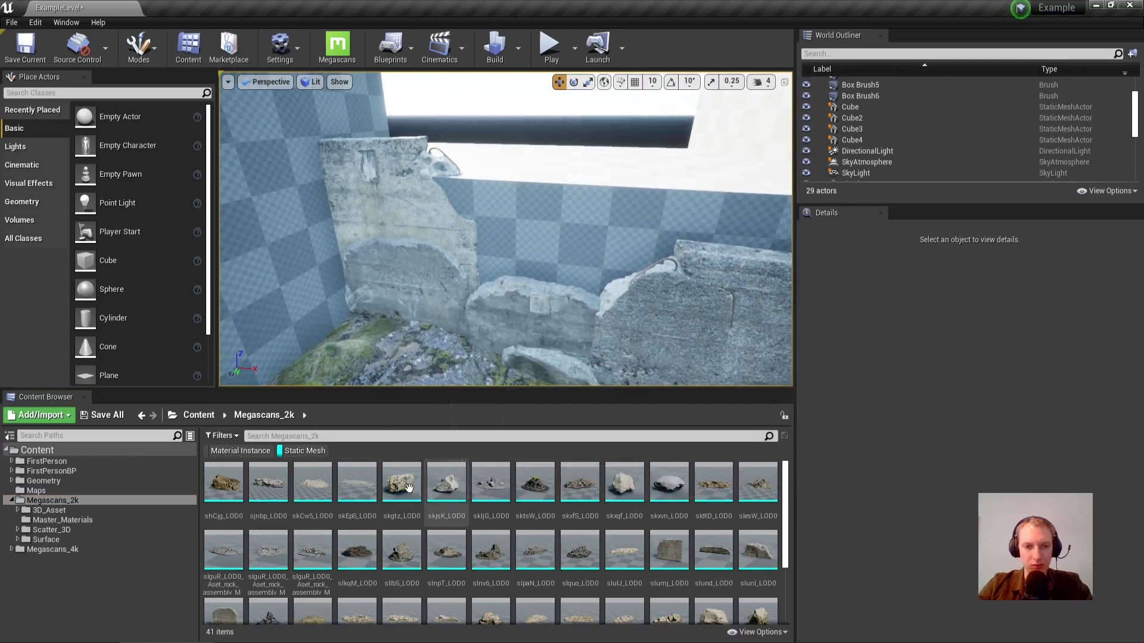
drag(405, 490, 566, 252)
key(r)
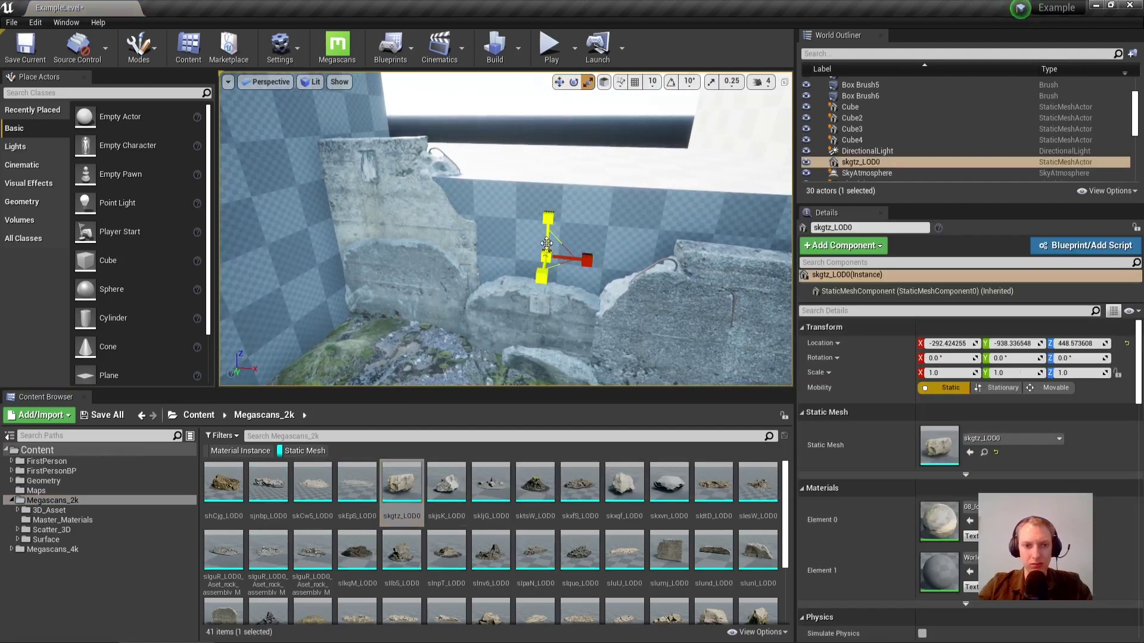
key(Delete)
Place the shCjg_LOD0 rock mesh in front of the broken back wall and lower it onto the ground.
right_drag(615, 267, 602, 280)
click(224, 482)
drag(257, 454, 498, 348)
right_drag(498, 348, 498, 370)
right_drag(502, 194, 452, 194)
key(w)
drag(552, 212, 546, 307)
right_drag(525, 303, 500, 304)
drag(586, 349, 603, 378)
right_drag(603, 369, 656, 360)
right_drag(559, 354, 551, 352)
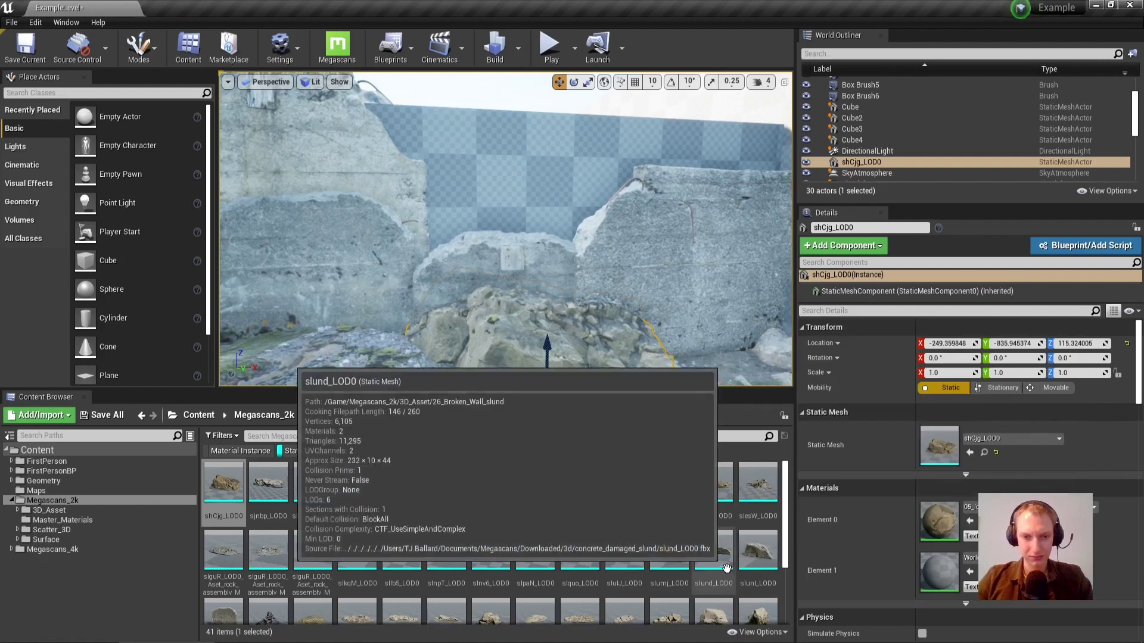
Try the skgtz_LOD0 rock over the back wall, scaled up to about 18.9, and delete it.
scroll(594, 524, down, 3)
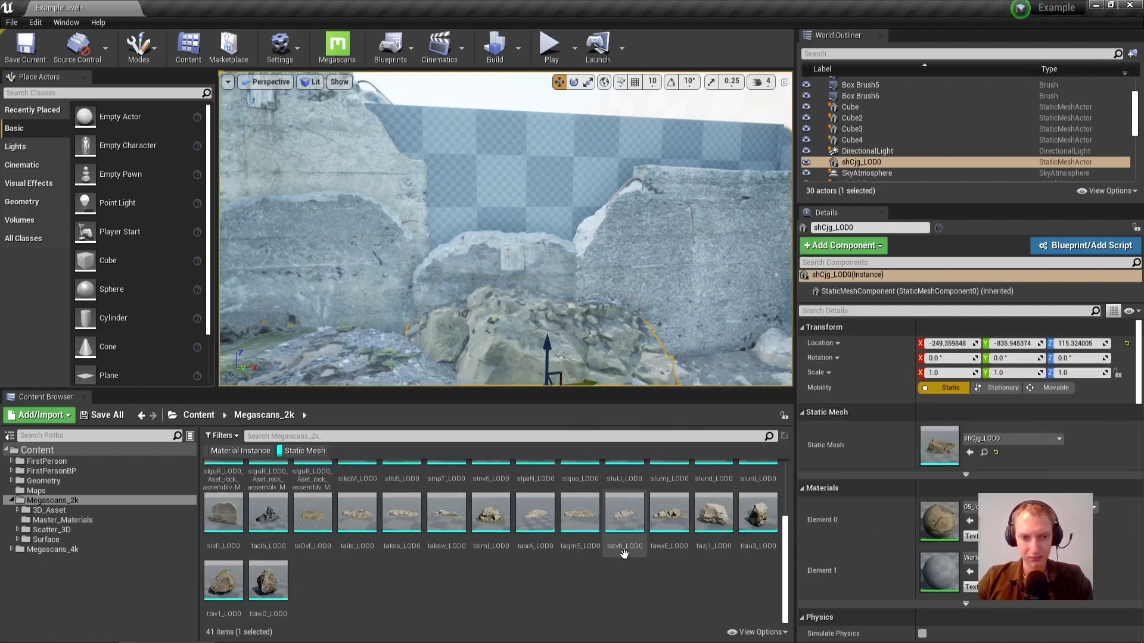
scroll(622, 545, up, 5)
right_drag(560, 179, 566, 155)
drag(412, 507, 490, 191)
key(r)
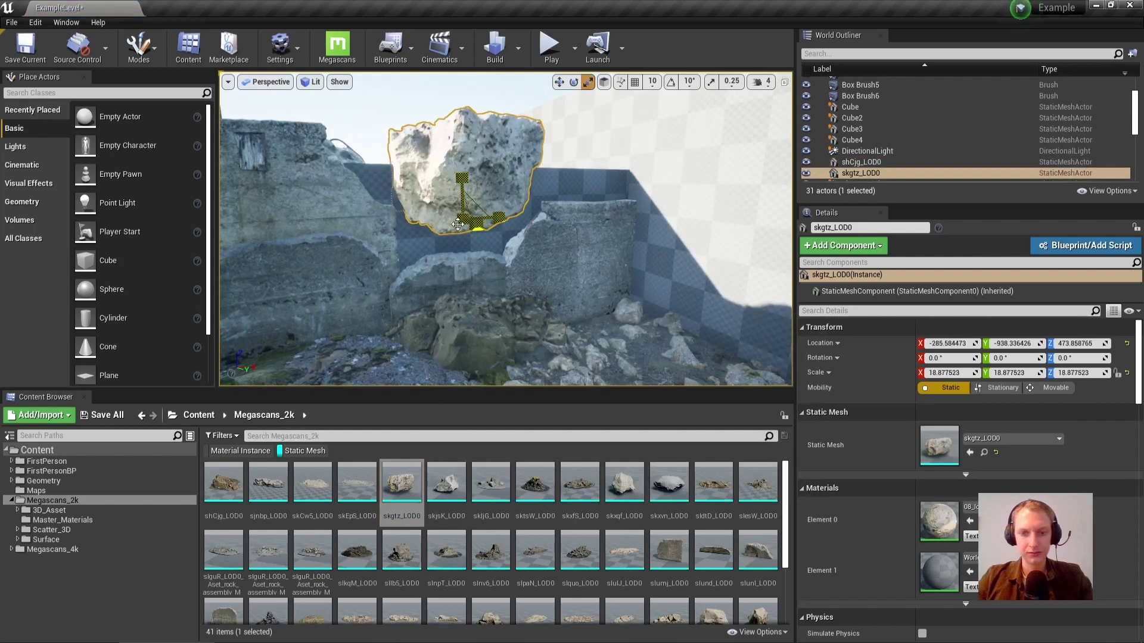
key(Delete)
Place the tbiw0_LOD0 boulder at the back wall, enlarge it to about 2.51, and lower it onto the rocks.
scroll(611, 531, down, 3)
drag(268, 581, 443, 242)
key(e)
key(w)
drag(452, 202, 441, 284)
Delete the three large broken concrete wall pieces around the new boulder.
click(364, 282)
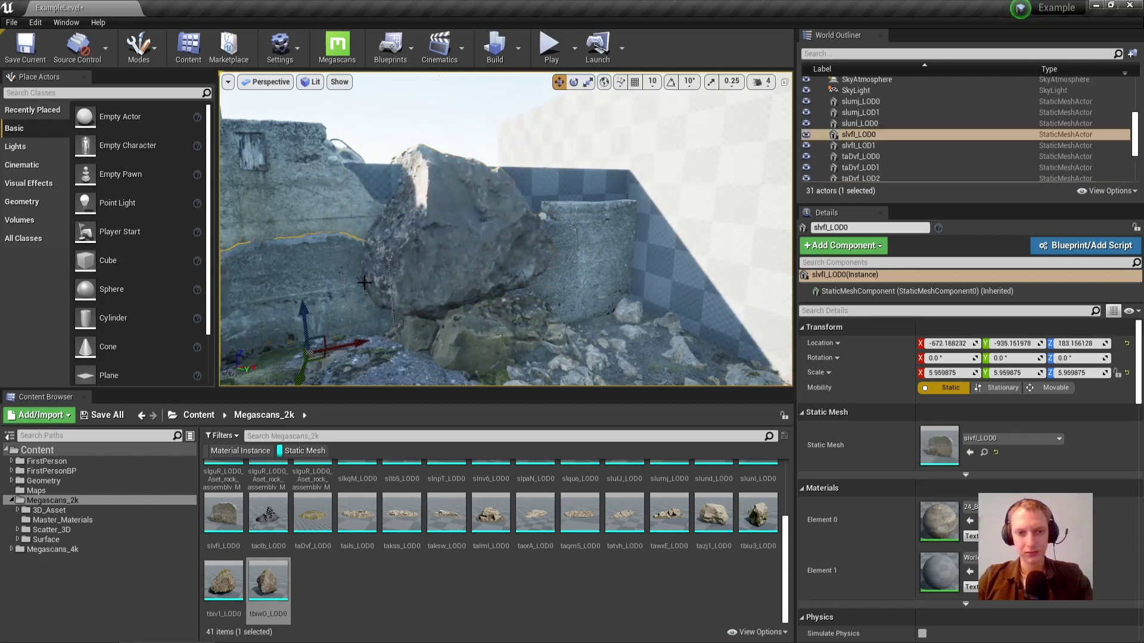
key(Delete)
click(321, 203)
key(Delete)
click(613, 235)
key(Delete)
Move the boulder toward the corner of the room and delete the remaining low concrete wall piece behind it.
right_drag(613, 235, 549, 220)
click(554, 275)
drag(553, 311, 407, 344)
click(521, 304)
key(Delete)
Duplicate the corner boulder, turn the copy, and raise it to about Z 690 so it stacks above the original.
click(409, 286)
right_drag(410, 287, 466, 316)
drag(483, 277, 462, 242)
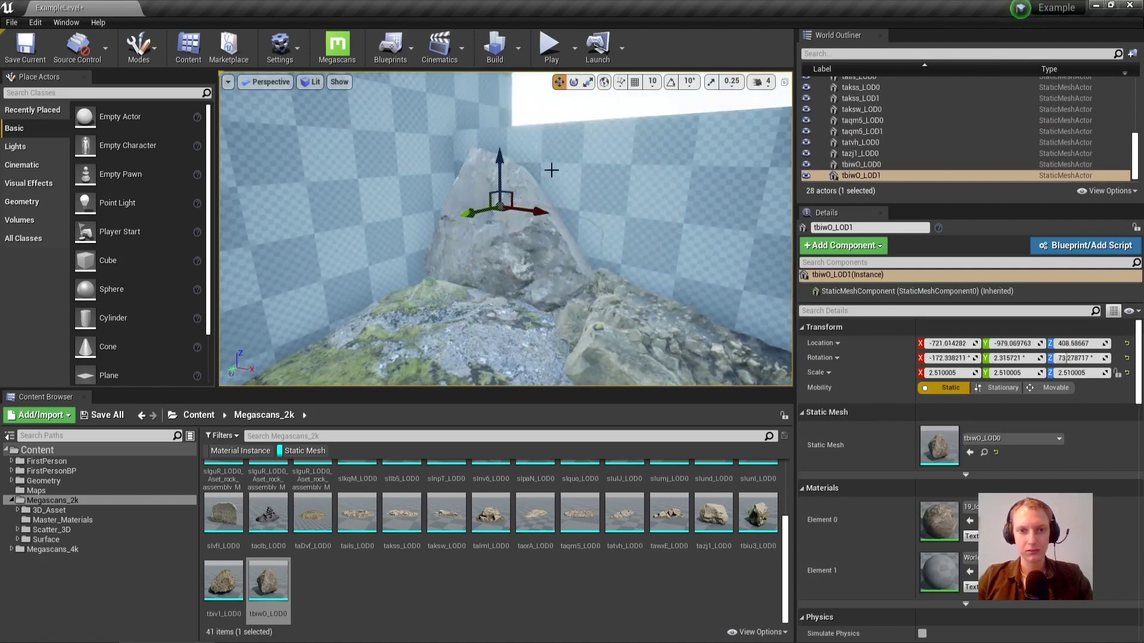
drag(499, 197, 488, 84)
right_drag(488, 84, 495, 196)
key(Escape)
Place the mossy tbiv1_LOD0 rock beside the stacked boulders, scale it to about 1.86, and tilt it against them.
right_drag(495, 97, 495, 12)
drag(229, 578, 527, 310)
key(r)
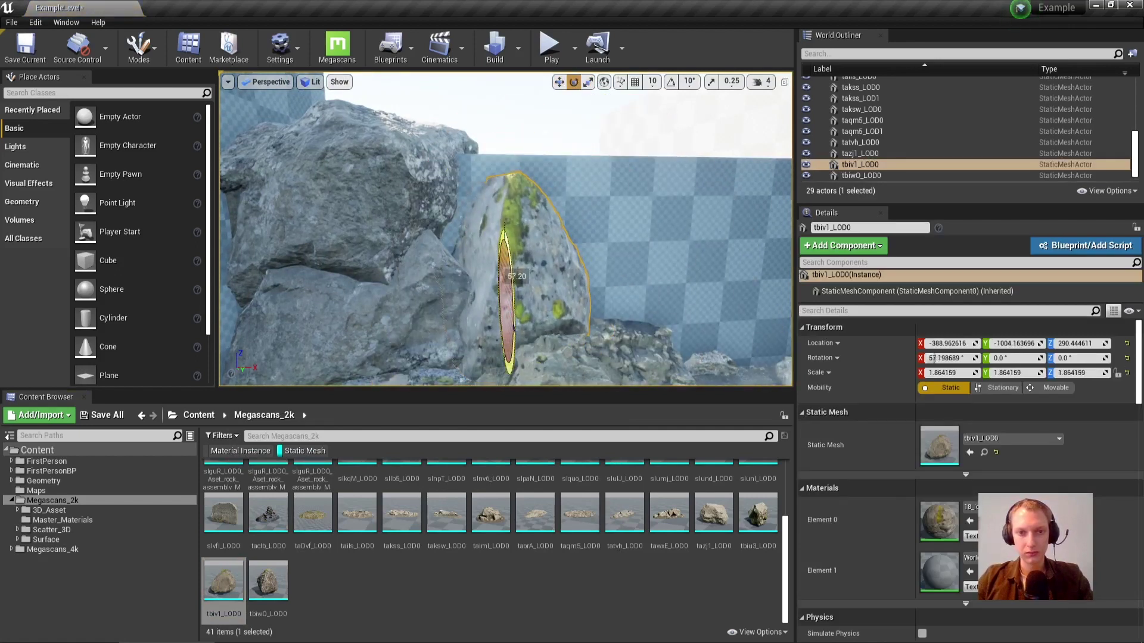
drag(473, 273, 573, 294)
drag(451, 257, 529, 218)
key(w)
Try the tazj1_LOD0 and tbiu3_LOD0 rocks above the mossy boulder and delete both.
right_drag(529, 218, 647, 238)
drag(713, 512, 499, 218)
key(r)
key(e)
right_drag(499, 218, 381, 222)
drag(499, 218, 470, 192)
key(w)
drag(462, 244, 502, 267)
right_drag(495, 284, 512, 304)
key(Delete)
drag(758, 517, 381, 192)
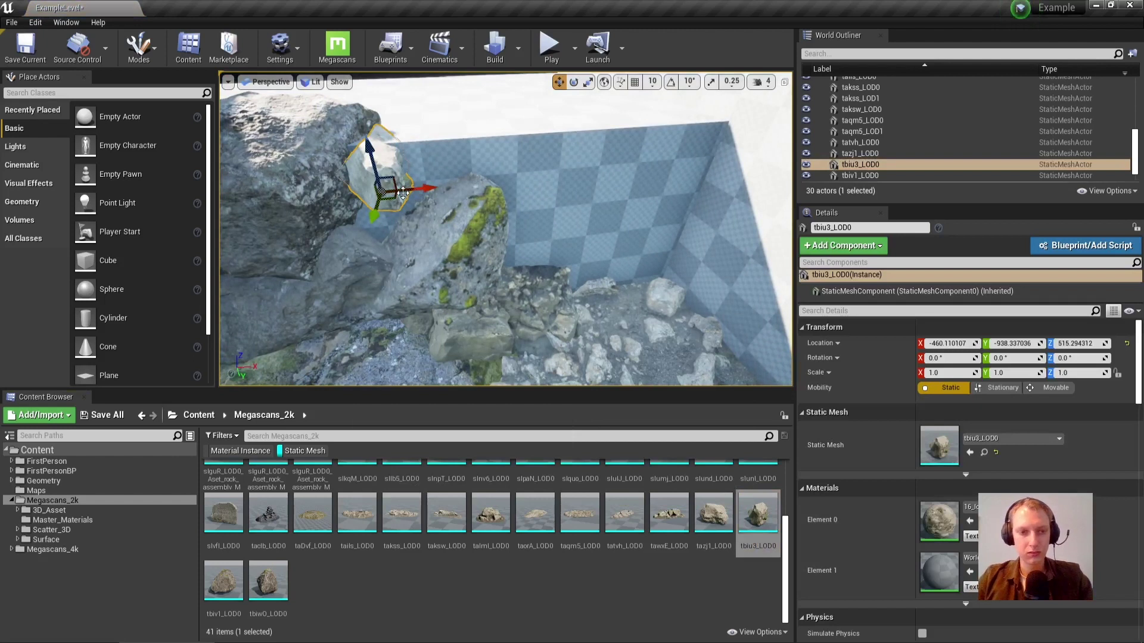
key(Delete)
Duplicate the upper corner boulder along the back wall to the opposite side and rotate the copy.
click(362, 184)
right_drag(380, 184, 363, 167)
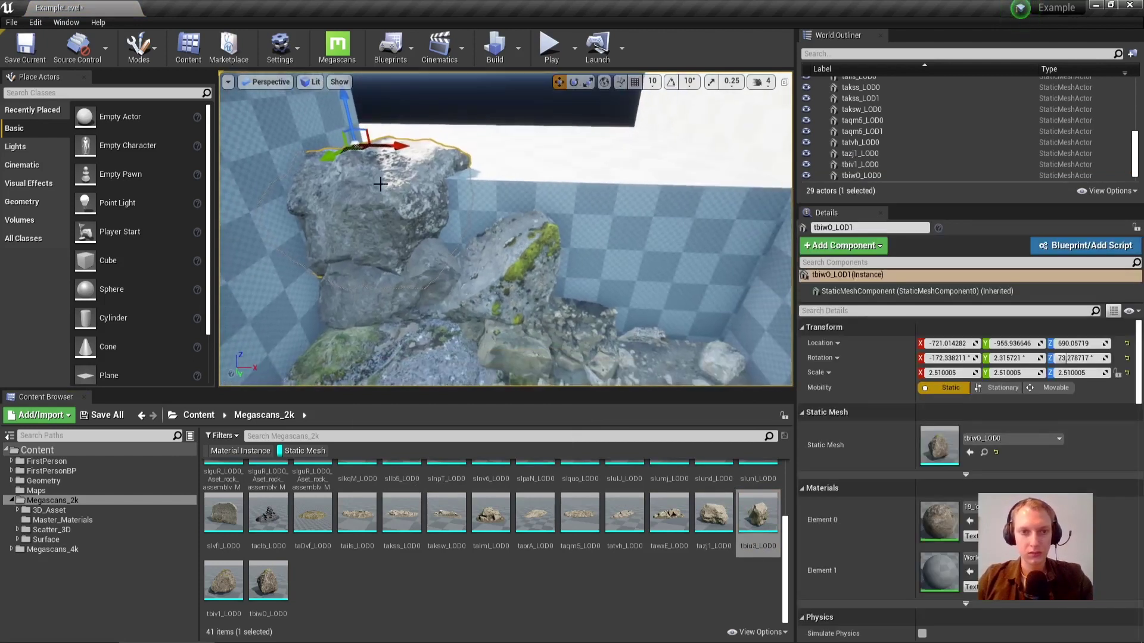
alt+drag(379, 149, 769, 154)
right_drag(732, 155, 781, 156)
key(e)
drag(658, 167, 559, 122)
Reorient another boulder copy between the upper boulders and lower it to cover the gap in the back wall.
key(w)
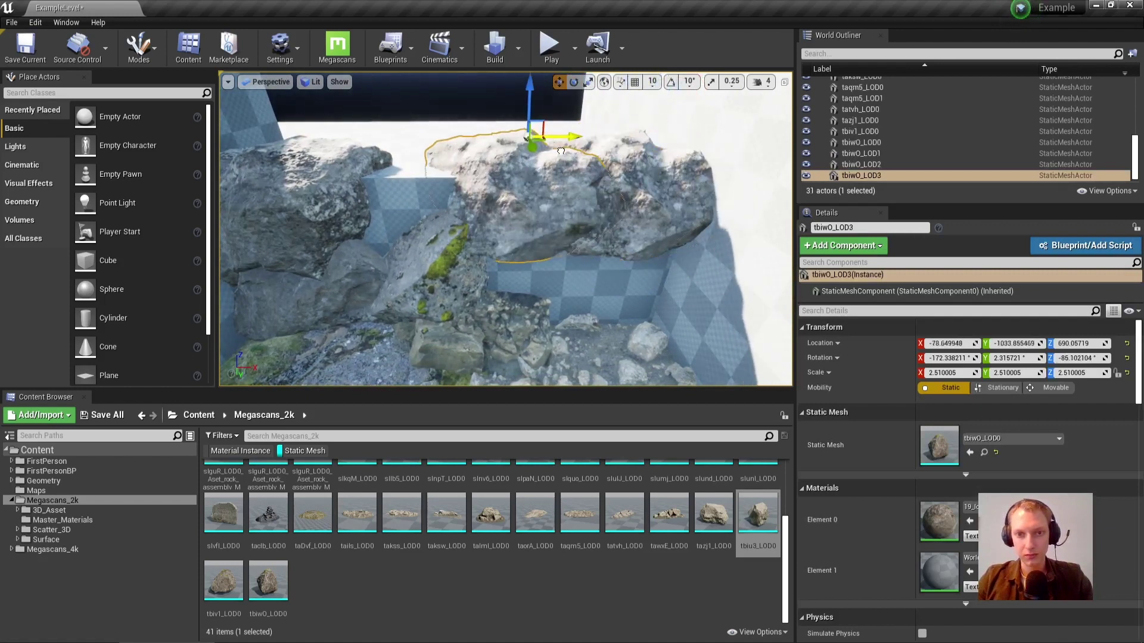
key(e)
drag(466, 106, 501, 180)
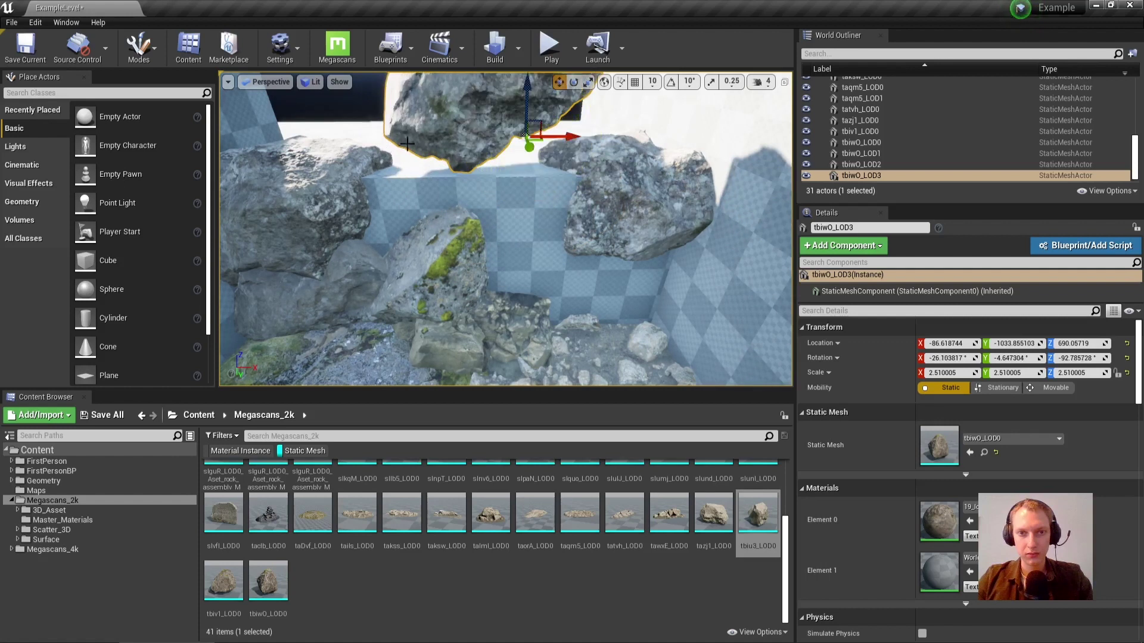
key(w)
right_drag(501, 180, 453, 182)
drag(585, 185, 520, 276)
key(e)
drag(555, 321, 434, 294)
key(Escape)
Place the mossy tbiv1_LOD0 rock in the gap between the back wall's boulders, scale it to about 1.89, and rotate it to fit.
right_drag(518, 328, 471, 325)
key(w)
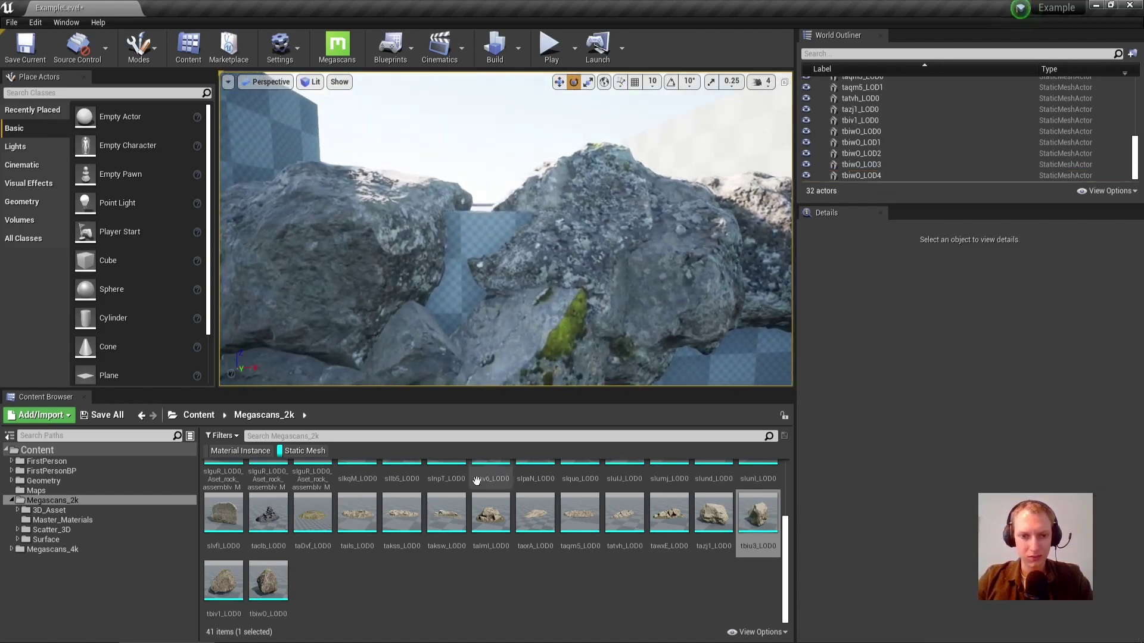
drag(223, 580, 484, 285)
key(ctrl+z)
mouse_move(502, 263)
right_down()
mouse_move(554, 264)
mouse_move(512, 250)
mouse_move(502, 263)
right_up()
drag(502, 263, 515, 263)
key(e)
drag(477, 221, 464, 303)
mouse_move(552, 262)
right_down()
mouse_move(476, 268)
mouse_move(552, 262)
right_up()
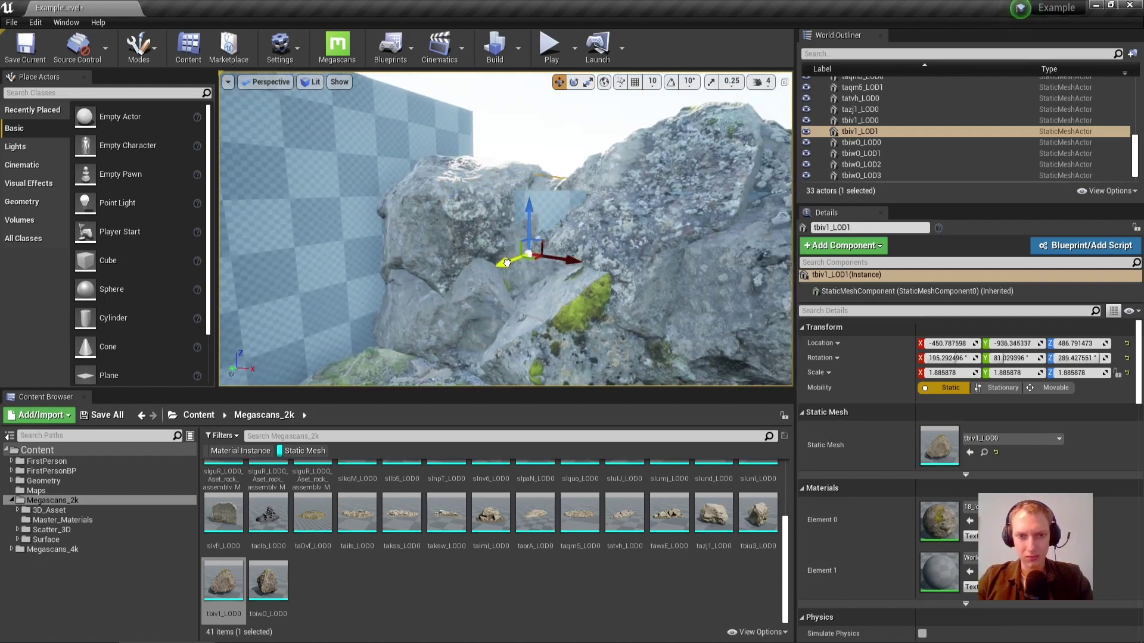
drag(491, 270, 488, 271)
key(Escape)
Duplicate a tbiw0 boulder down to the lower far corner of the back wall, shift it toward the side wall, and rotate it.
right_drag(638, 285, 739, 328)
key(s)
right_drag(566, 261, 548, 246)
click(548, 245)
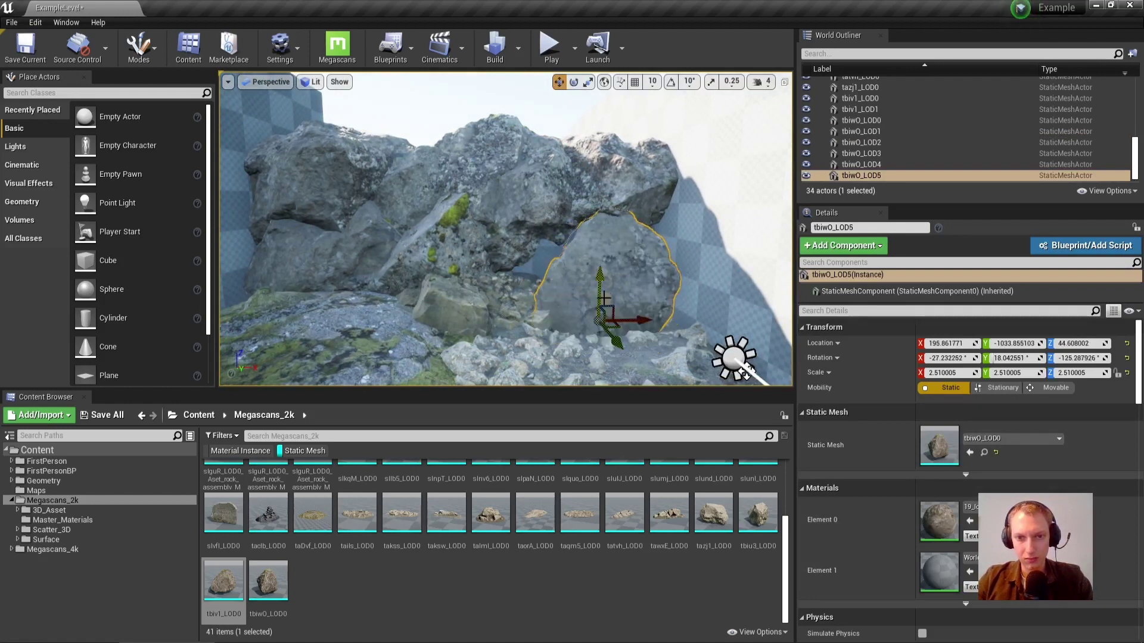
drag(635, 313, 630, 292)
right_drag(630, 292, 597, 311)
key(e)
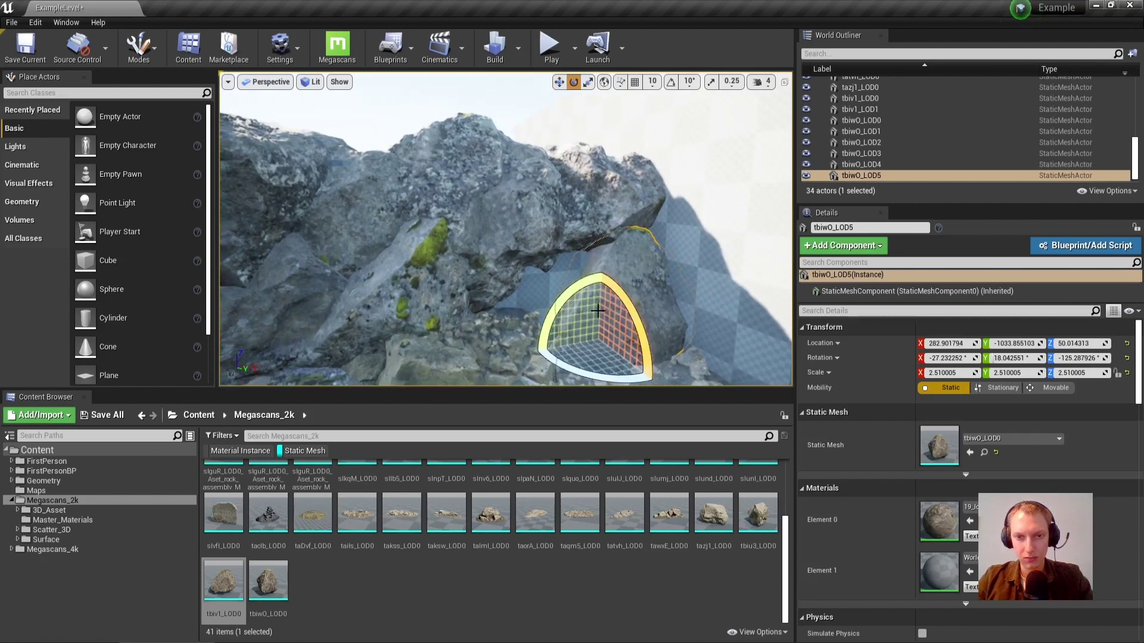
key(w)
key(f)
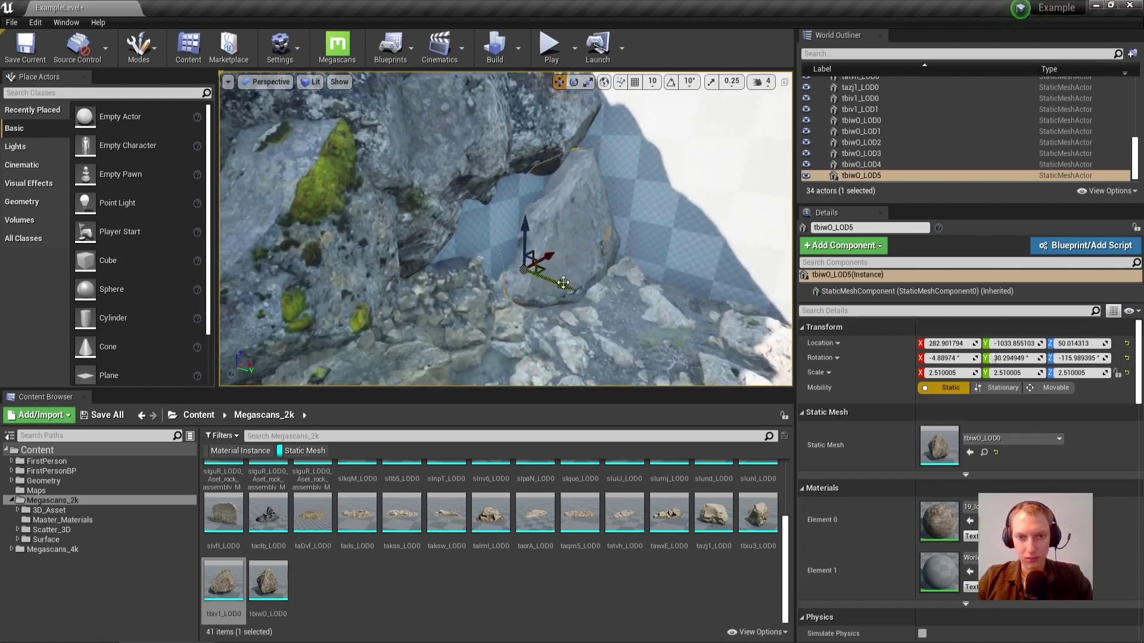
Place a tazj1_LOD0 rock beside the lower corner boulder, scale it to about 2.74, and tilt it about 28 degrees into the gap.
right_drag(542, 275, 559, 371)
key(w)
drag(713, 513, 486, 270)
key(w)
right_drag(508, 283, 615, 278)
click(625, 279)
key(Delete)
click(450, 220)
drag(453, 276, 447, 210)
right_drag(447, 209, 388, 203)
key(w)
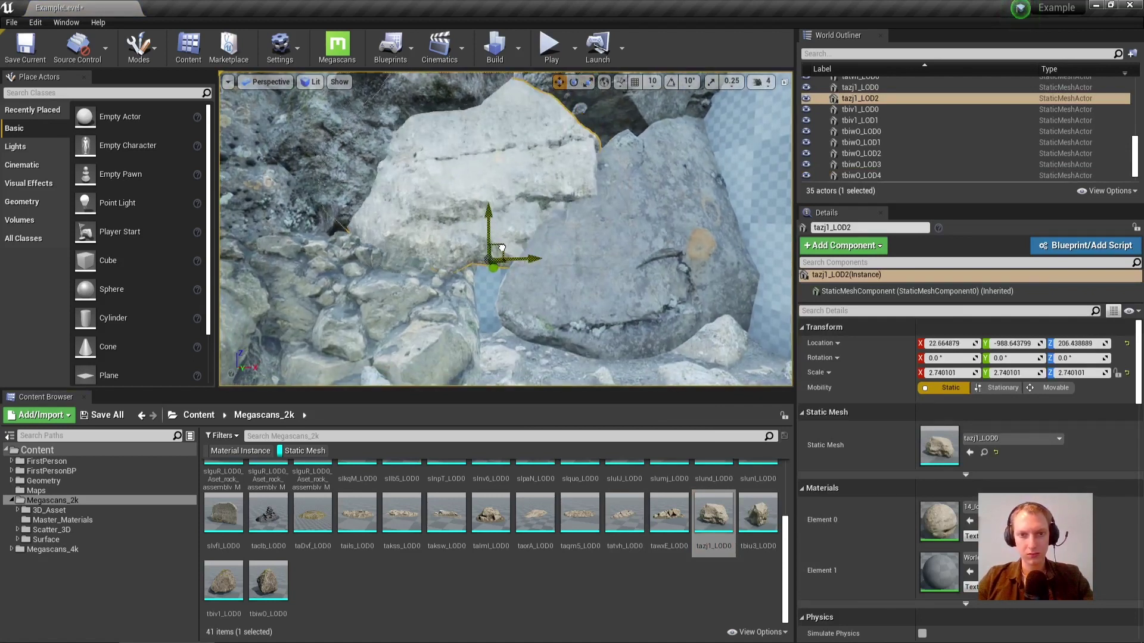
right_drag(500, 220, 499, 221)
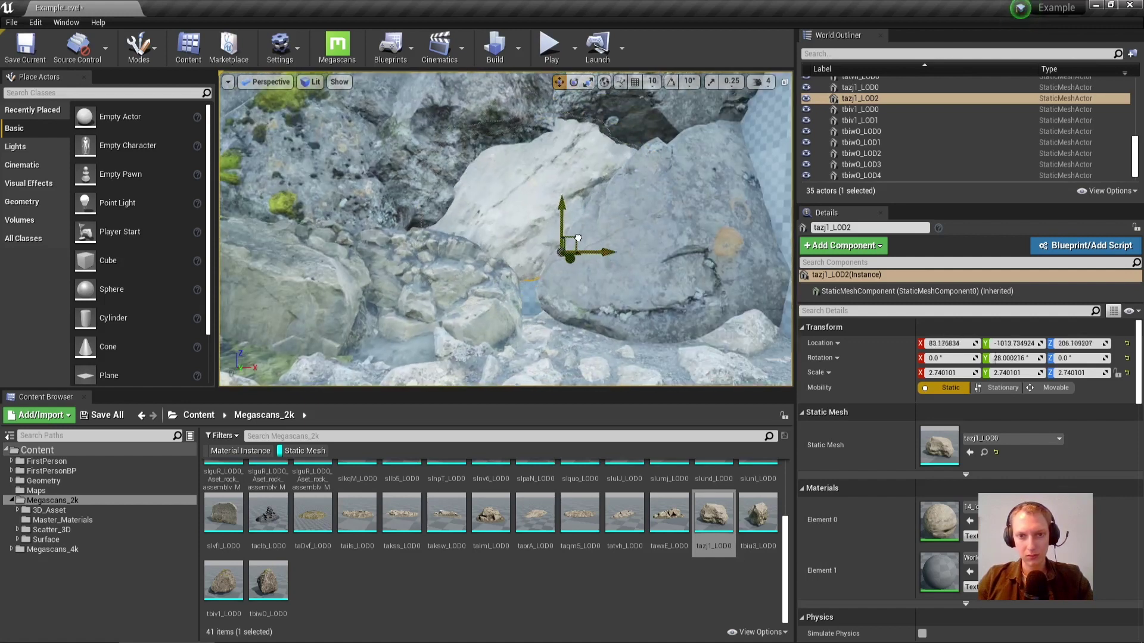
right_drag(597, 228, 625, 227)
Duplicate the tazj1 rock down to ground level, rotate the copy, and delete the upper one.
alt+drag(534, 237, 527, 375)
right_drag(525, 365, 560, 399)
key(e)
drag(511, 345, 560, 349)
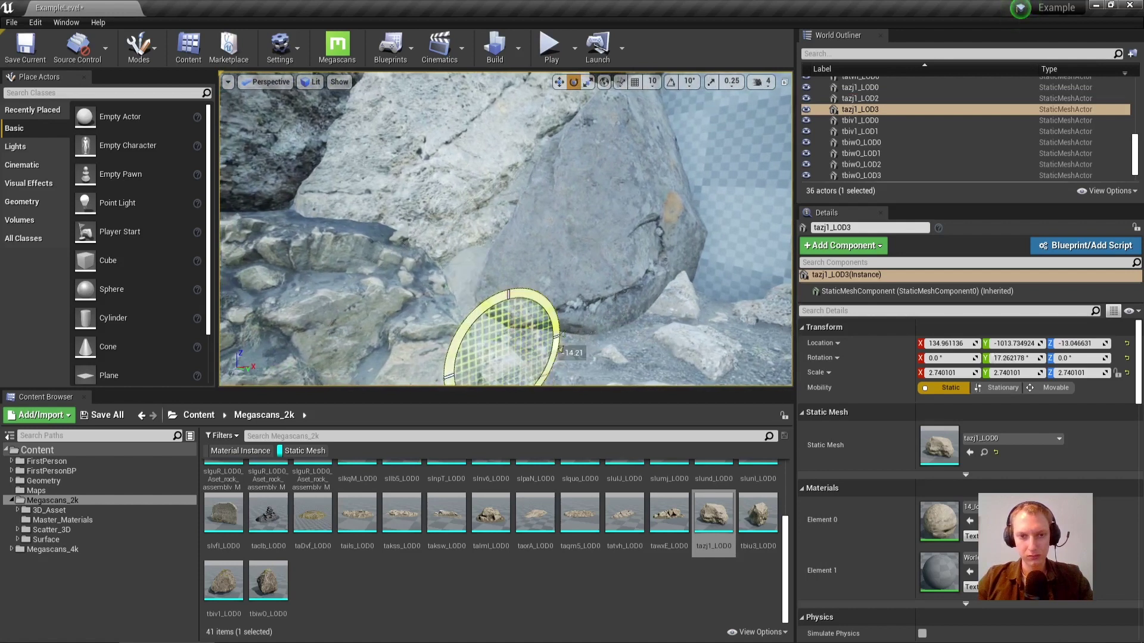
key(Escape)
right_drag(477, 322, 488, 278)
click(487, 278)
key(Delete)
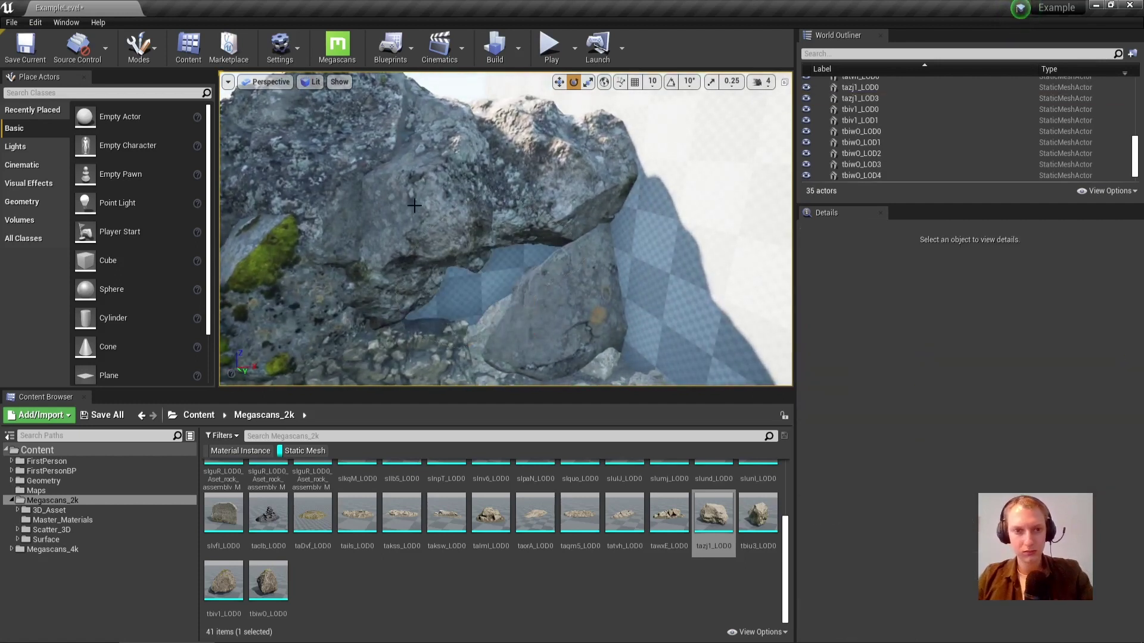
Duplicate an upper tbiw0 boulder down into the remaining gap behind the lower corner boulder.
click(431, 239)
alt+drag(461, 255, 520, 320)
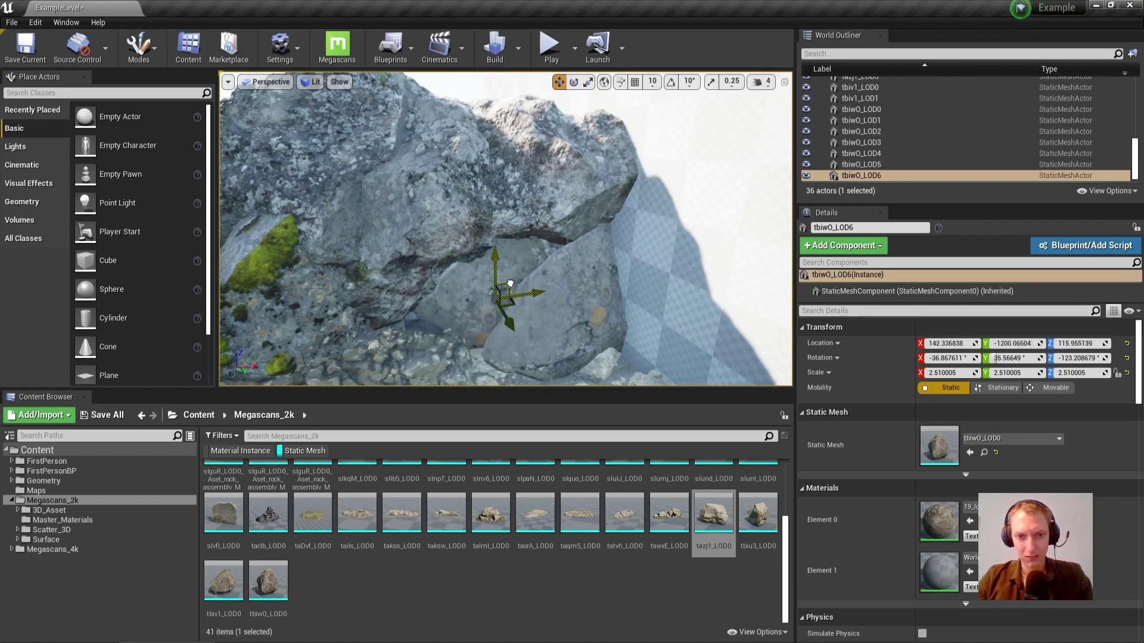
drag(505, 288, 503, 286)
key(Escape)
Duplicate four boulders from the back wall's corner onto the adjacent checkered side wall and rotate the group to follow it.
right_drag(504, 286, 527, 287)
click(545, 238)
right_drag(545, 239, 557, 283)
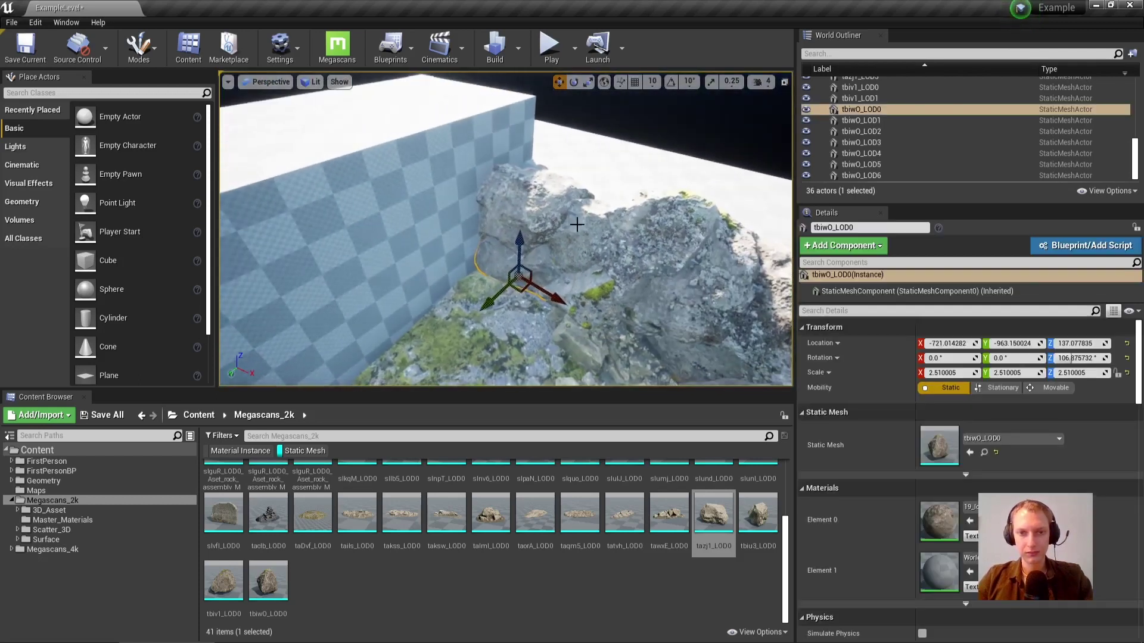
ctrl+click(569, 244)
ctrl+click(545, 218)
ctrl+click(631, 250)
alt+drag(623, 303, 439, 289)
key(e)
drag(514, 256, 511, 249)
right_drag(512, 249, 501, 208)
key(w)
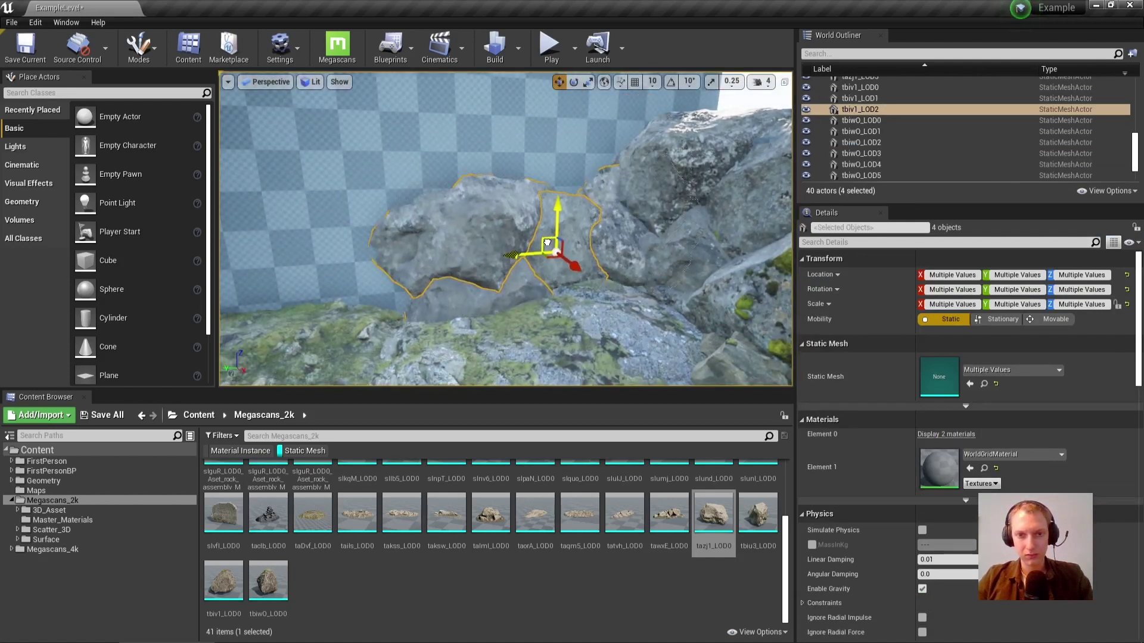
Duplicate the four-boulder group upward along the side wall and rotate the copies to cover the upper part.
alt+drag(531, 229, 558, 162)
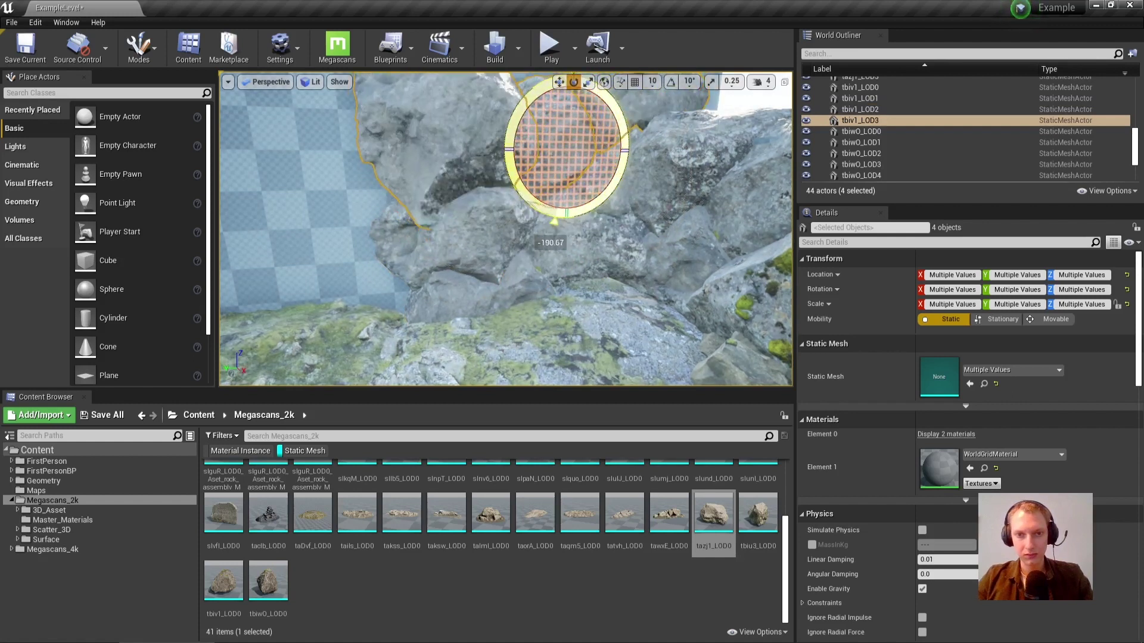
drag(554, 222, 559, 248)
key(Escape)
right_drag(558, 248, 622, 230)
mouse_move(506, 229)
right_down()
mouse_move(452, 230)
mouse_move(453, 202)
mouse_move(441, 224)
mouse_move(507, 229)
right_up()
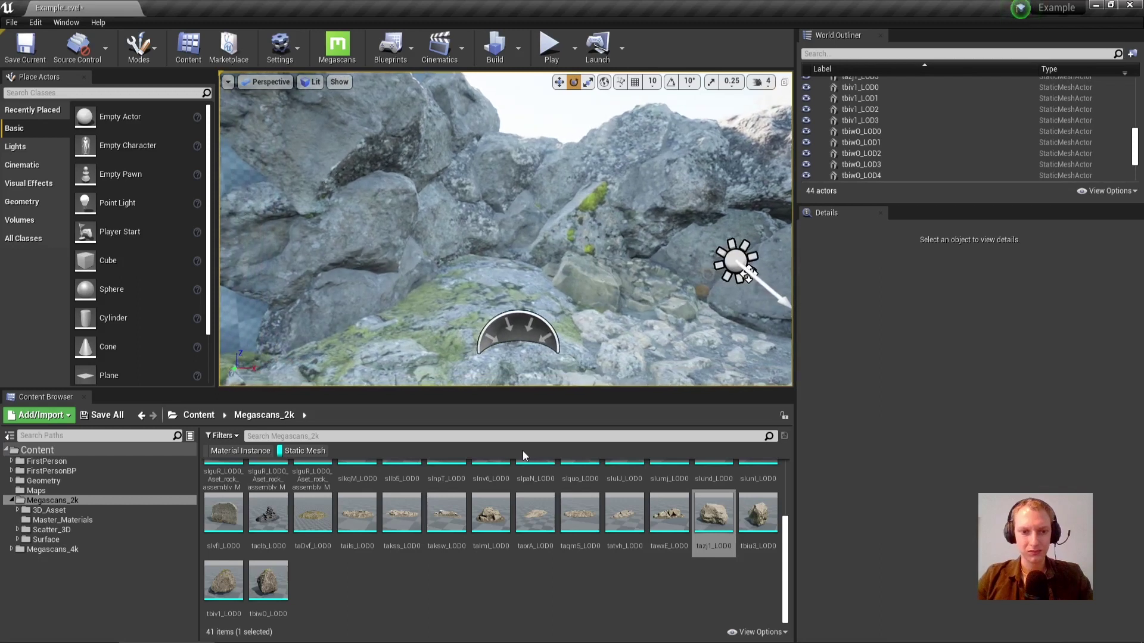
Place the talml_LOD0 rock in the corner above the mossy ground, scale it to about 2.02, and rotate it against the boulders.
drag(491, 513, 484, 266)
mouse_move(484, 267)
right_down()
mouse_move(471, 298)
mouse_move(453, 303)
mouse_move(480, 252)
right_up()
key(r)
mouse_move(456, 255)
mouse_down()
mouse_move(432, 268)
mouse_move(524, 220)
mouse_move(455, 257)
mouse_up()
right_drag(455, 257, 598, 237)
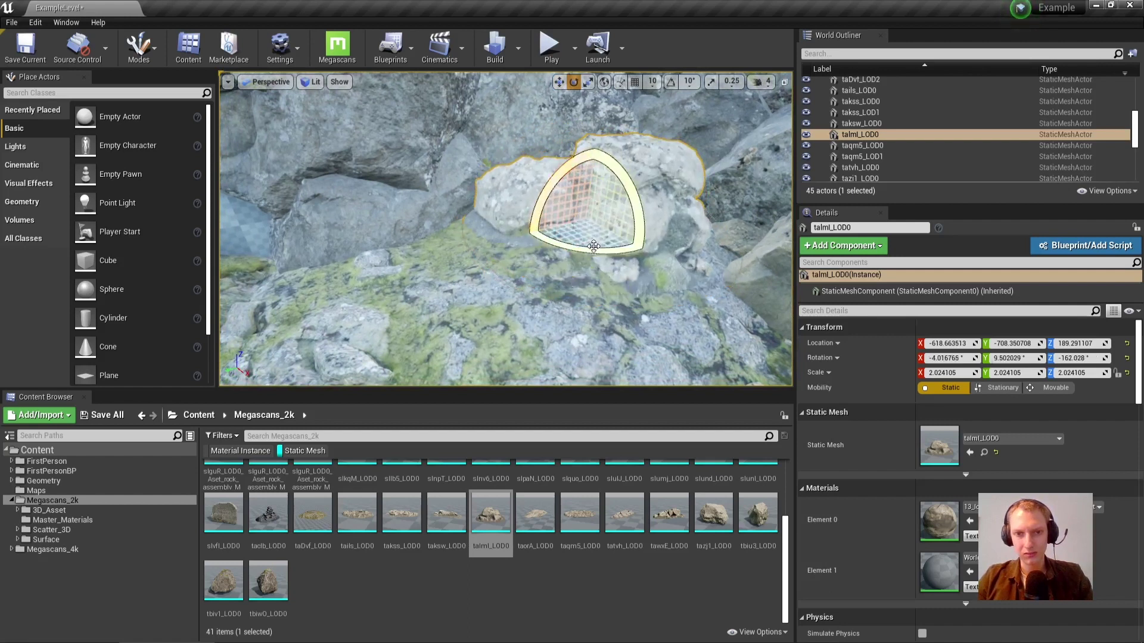
drag(646, 252, 646, 255)
key(Escape)
right_drag(645, 255, 679, 264)
Replace the mossy ground piece's static mesh with the taDvf_LOD0 version from the Megascans_4k folder.
click(580, 268)
click(65, 552)
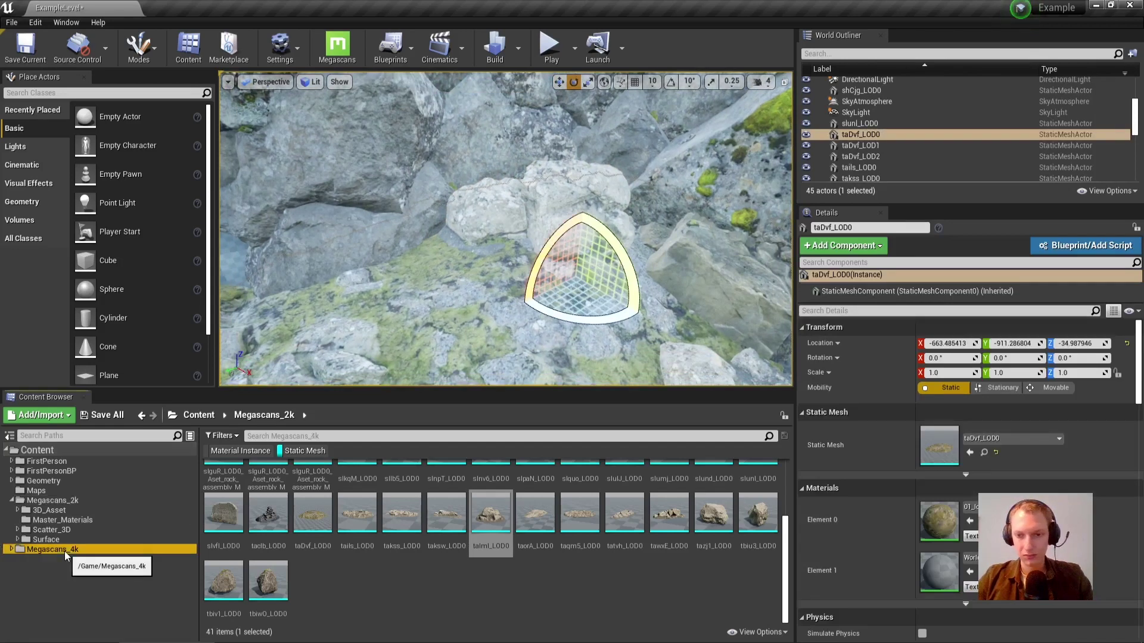
scroll(574, 576, up, 3)
scroll(653, 589, down, 1)
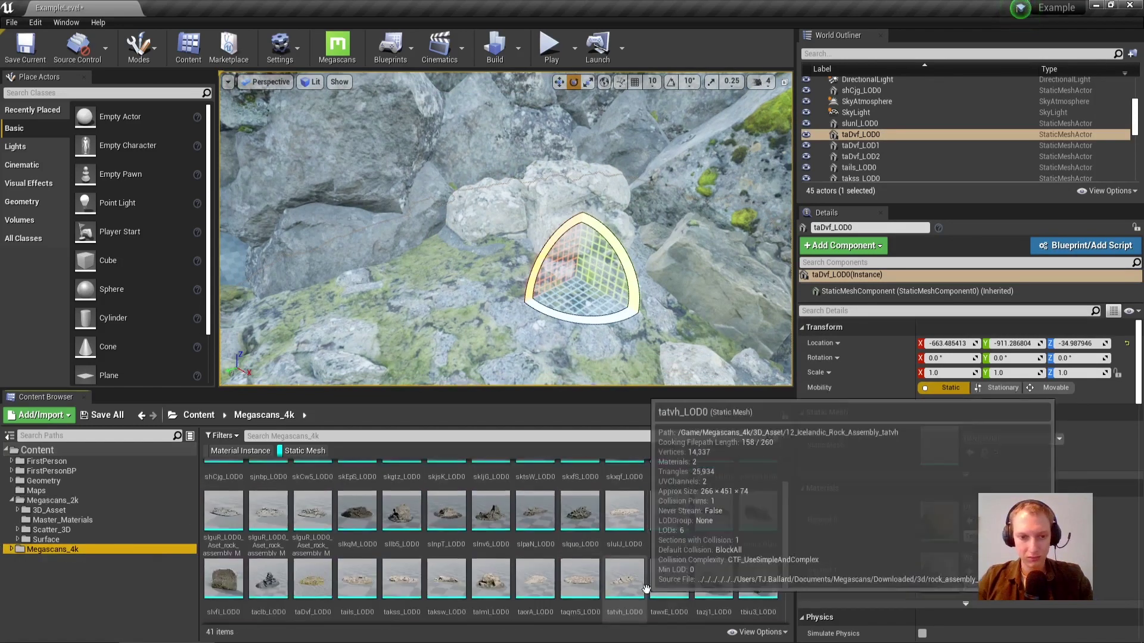
drag(311, 580, 940, 448)
right_drag(441, 319, 567, 323)
key(Escape)
Raise the rocky ground piece in front of the boulders slightly.
click(533, 374)
key(w)
drag(532, 277, 532, 271)
key(Escape)
right_drag(482, 267, 477, 233)
click(630, 350)
key(Escape)
right_drag(608, 333, 694, 256)
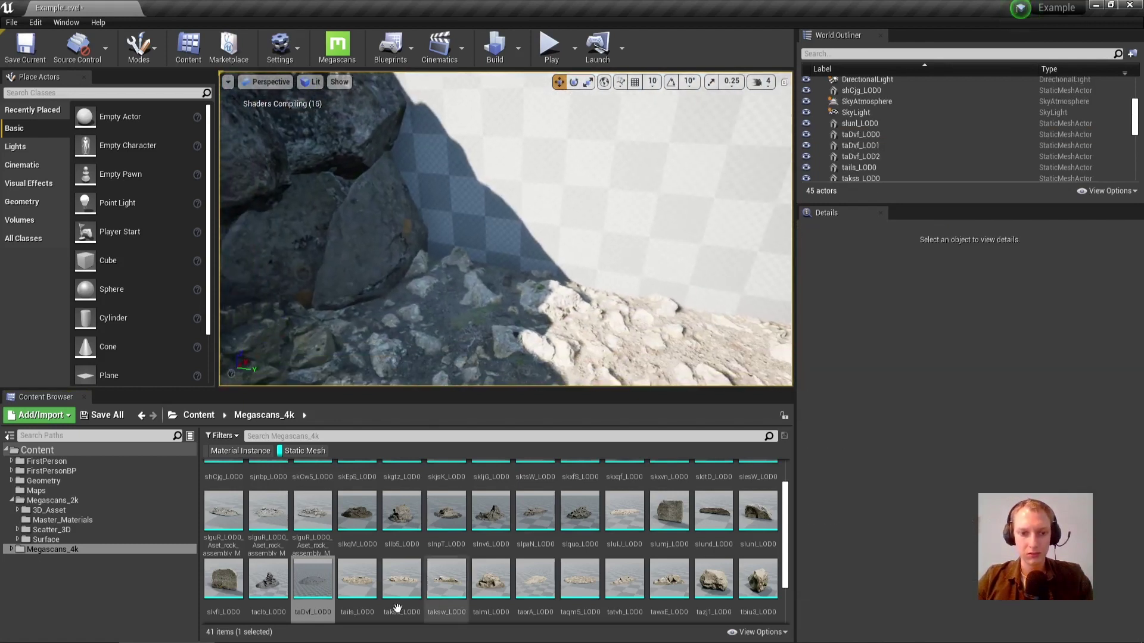
Select the boulders covering the side wall and duplicate the group across to the opposite wall.
mouse_move(560, 334)
right_down()
mouse_move(476, 327)
mouse_move(435, 352)
mouse_move(569, 331)
right_up()
right_drag(452, 254, 453, 254)
click(453, 254)
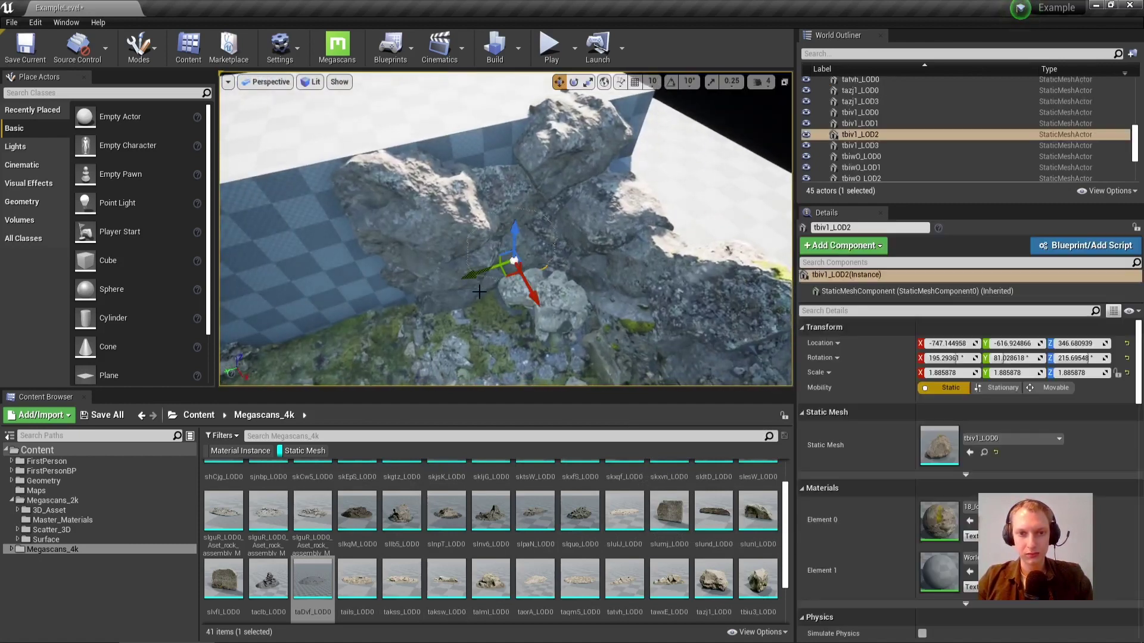
ctrl+click(460, 247)
ctrl+click(497, 213)
ctrl+click(485, 266)
ctrl+click(521, 260)
right_drag(521, 259, 522, 259)
alt+drag(510, 232, 785, 312)
right_drag(785, 312, 785, 312)
Reposition and rotate the copied boulder group so it sits against the opposite wall.
right_drag(533, 159, 533, 159)
mouse_move(536, 180)
mouse_down()
mouse_move(514, 173)
mouse_move(594, 192)
mouse_move(535, 178)
mouse_up()
right_drag(534, 178, 570, 227)
drag(559, 219, 602, 237)
key(Escape)
Enlarge the tbiv1 boulder on the opposite wall to about 5.59, raise it above the smaller rocks, and rotate it.
click(584, 234)
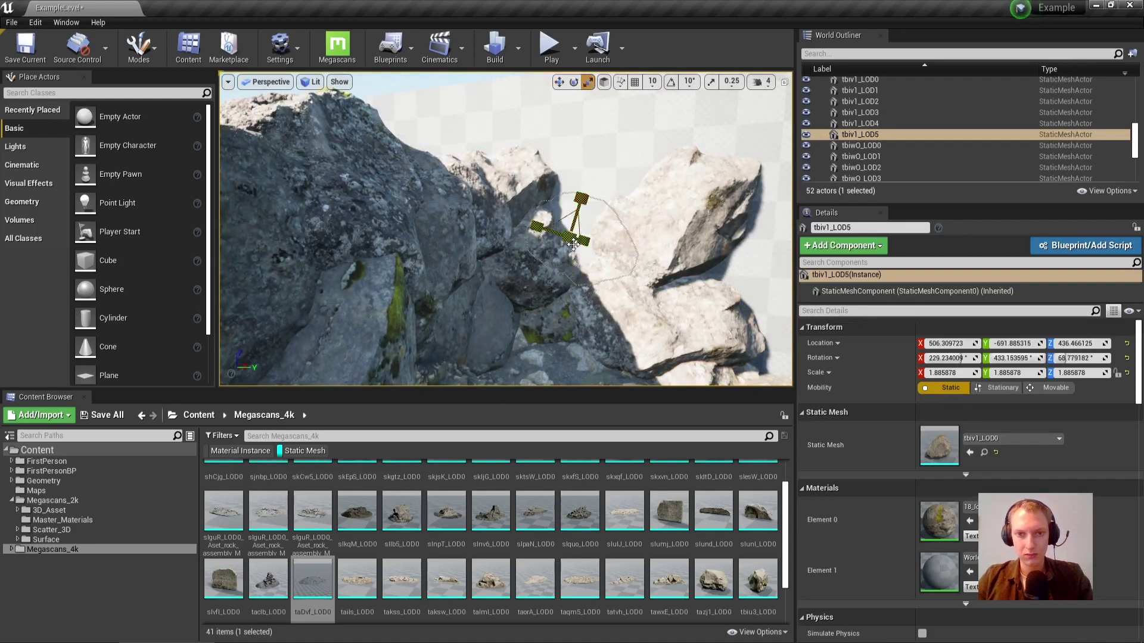
drag(609, 149, 604, 134)
right_drag(604, 135, 630, 289)
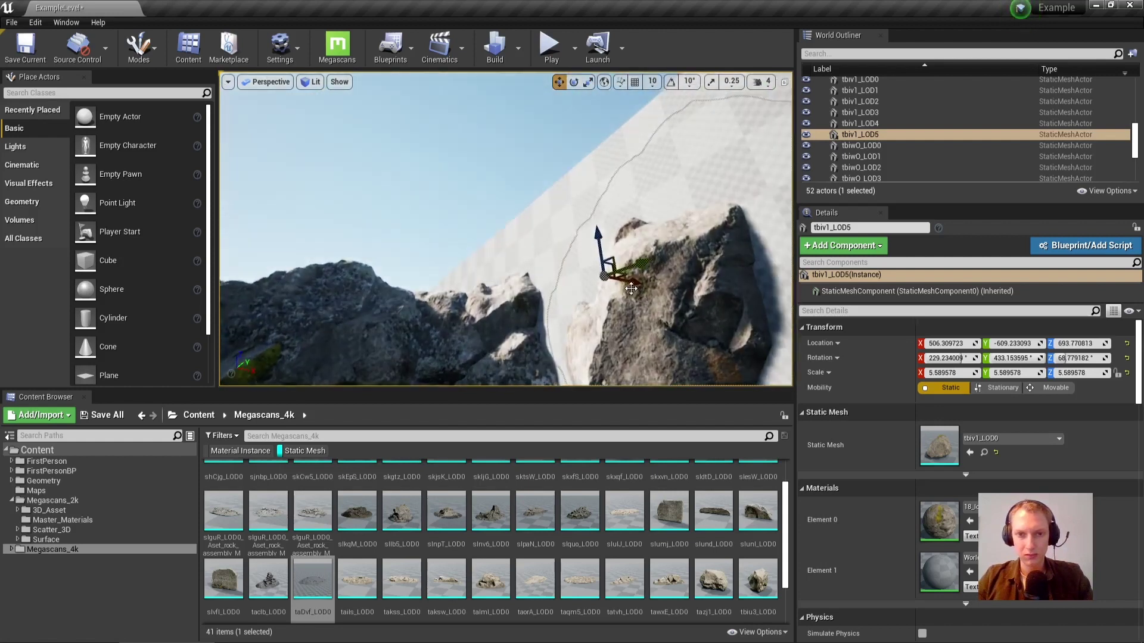
drag(616, 280, 594, 259)
key(e)
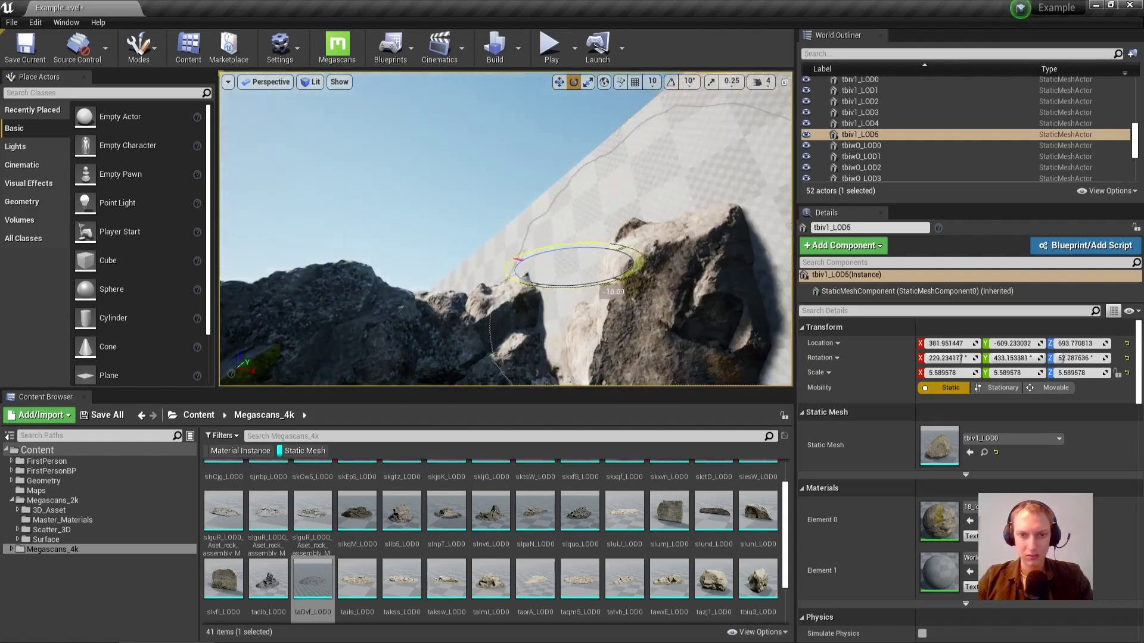
right_drag(599, 281, 581, 285)
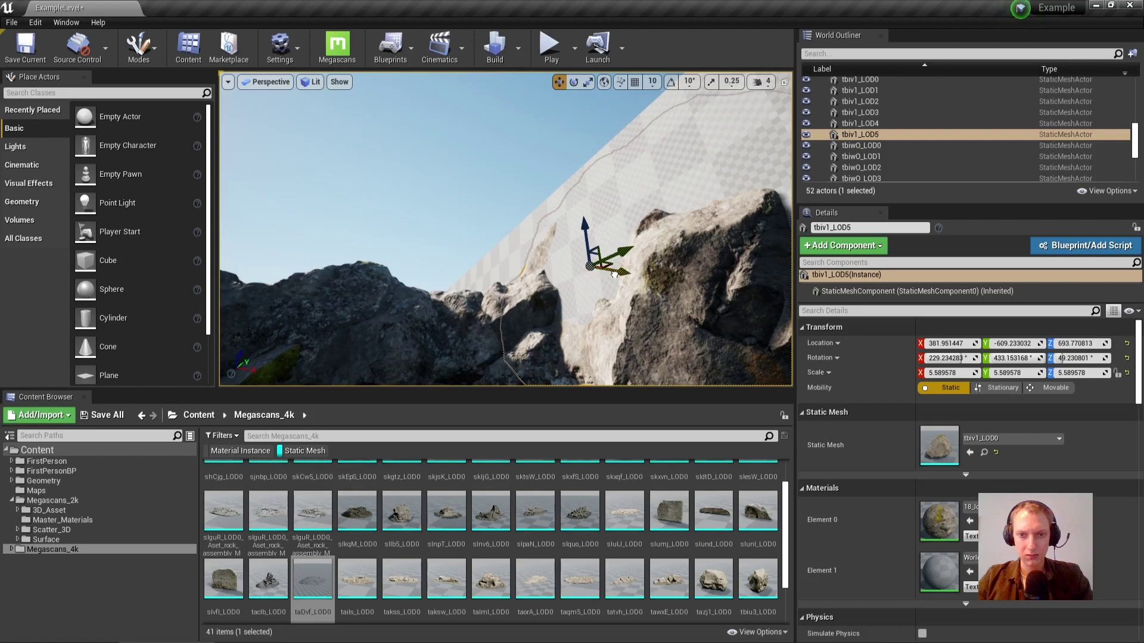
drag(596, 243, 593, 243)
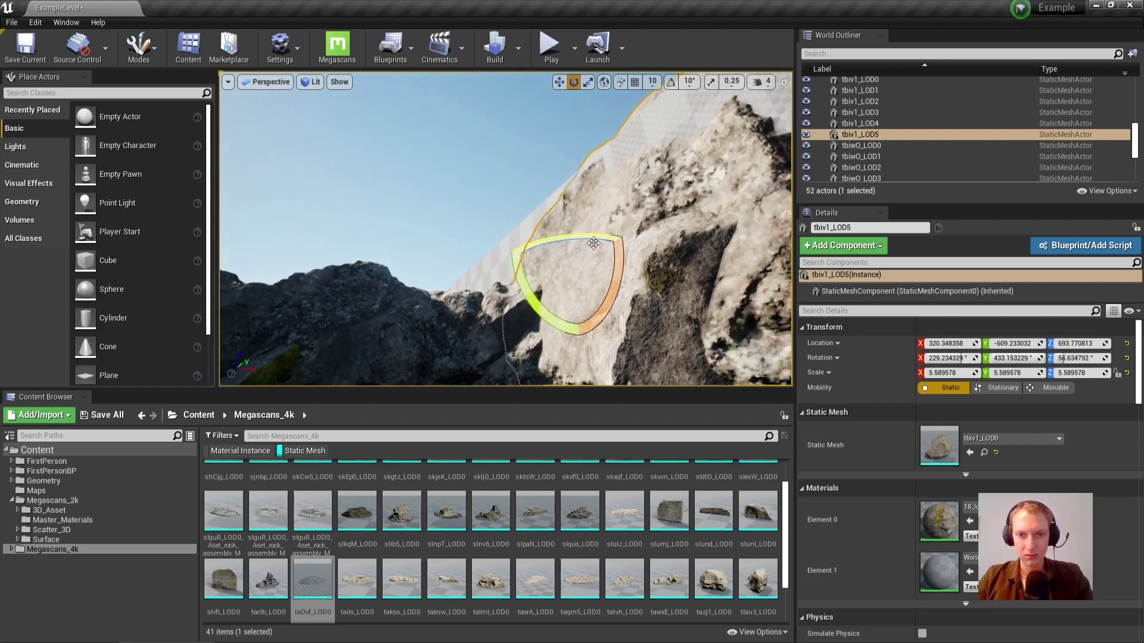
drag(518, 289, 496, 304)
mouse_move(497, 303)
right_down()
mouse_move(589, 334)
mouse_move(453, 301)
mouse_move(417, 280)
mouse_move(405, 322)
mouse_move(369, 315)
mouse_move(493, 302)
right_up()
key(Escape)
Duplicate the enlarged tbiv1 boulder along the wall toward the back corner and rotate the copy to cover the wall top.
click(561, 253)
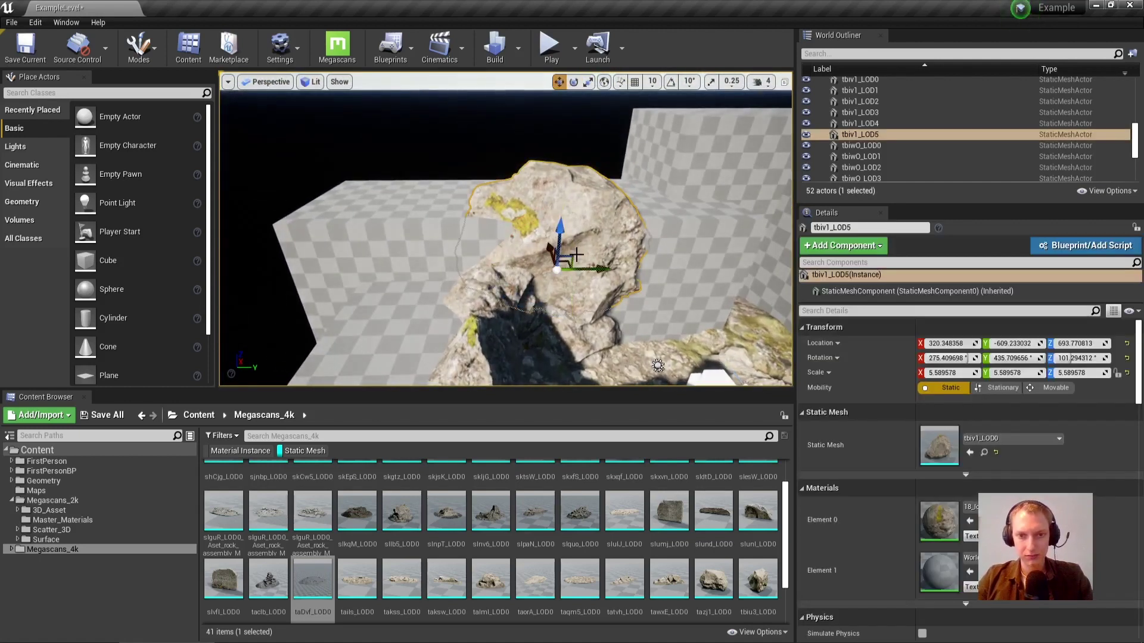
right_drag(577, 254, 569, 255)
alt+drag(577, 257, 442, 253)
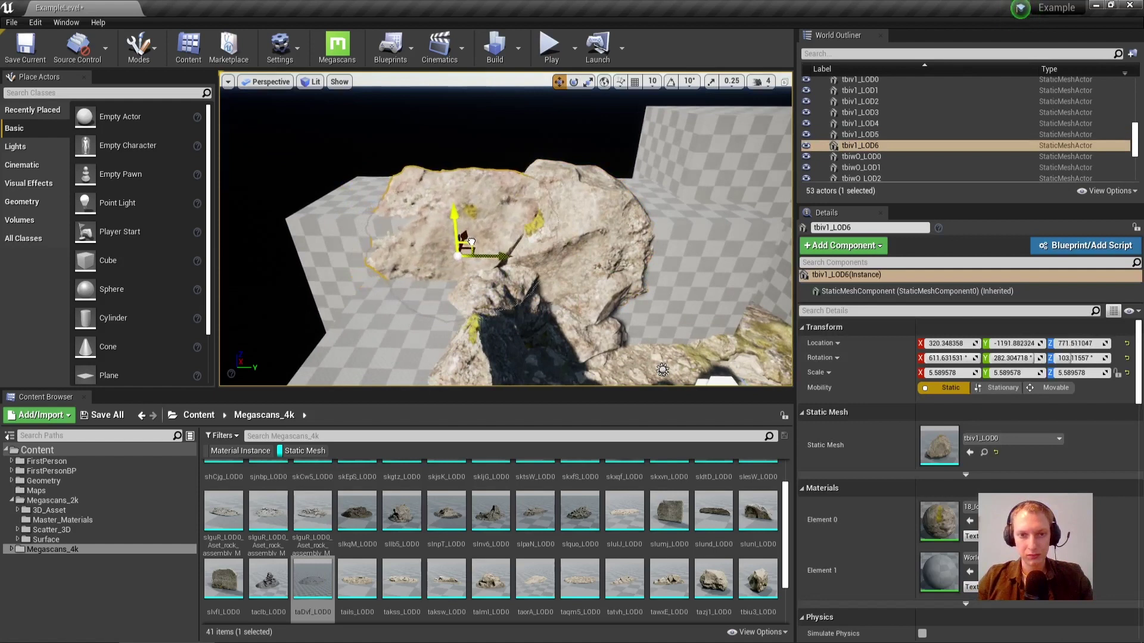
drag(467, 240, 468, 240)
key(Escape)
right_drag(468, 240, 357, 214)
Add a tbiw0 boulder copy above the large wall boulders, scale it to about 6.03, and rotate it.
mouse_move(643, 231)
right_down()
mouse_move(614, 262)
mouse_move(643, 231)
right_up()
click(642, 231)
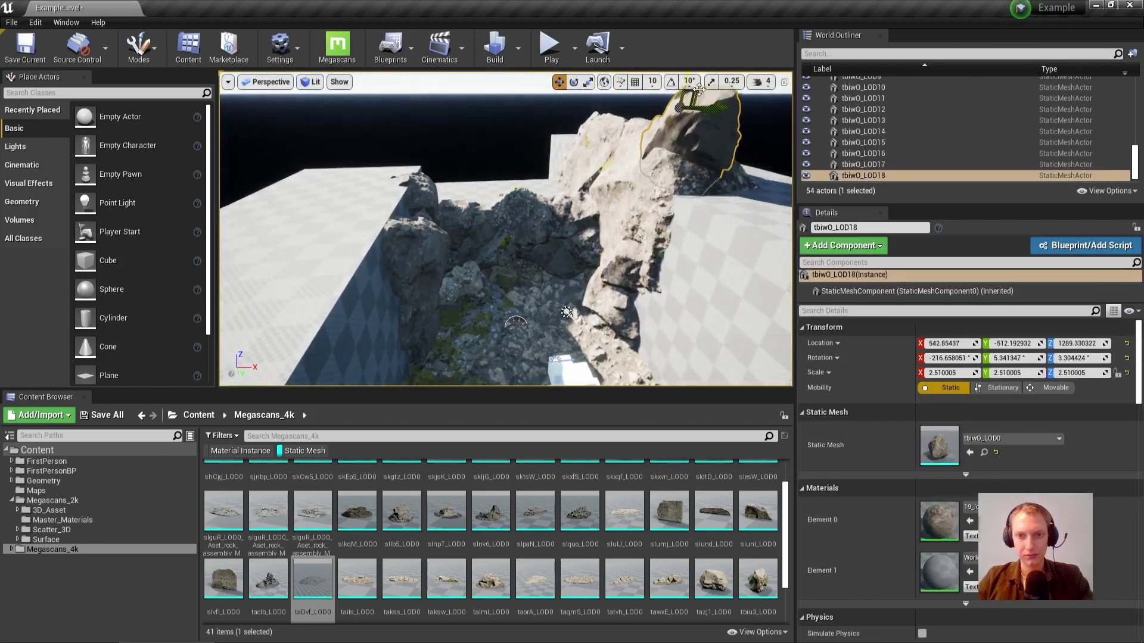
drag(680, 108, 715, 90)
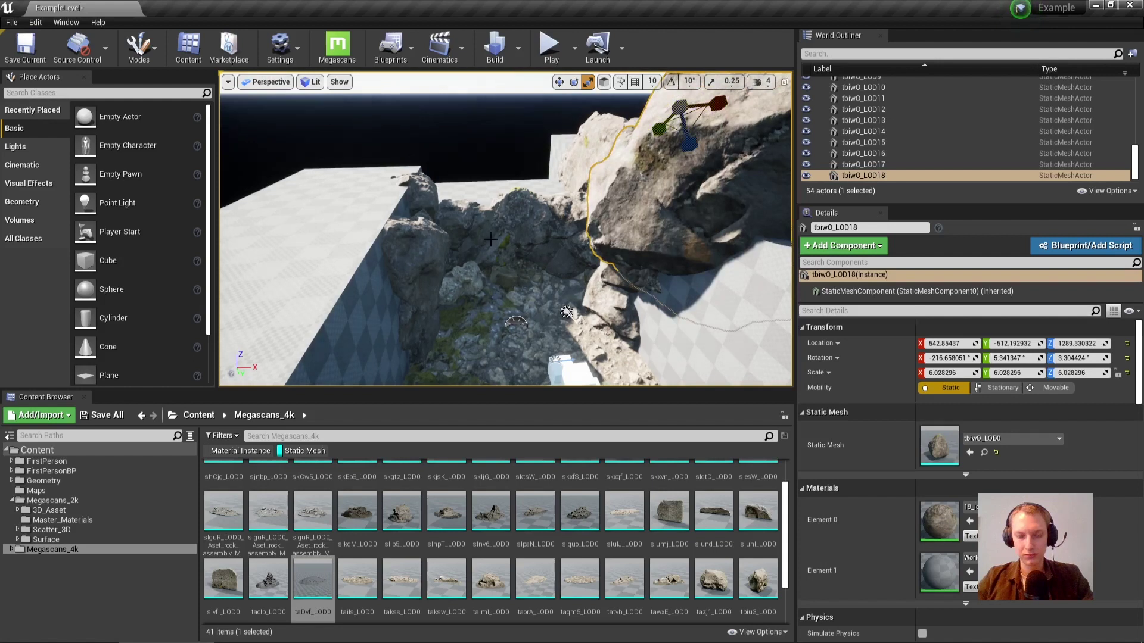
key(f)
drag(620, 176, 524, 231)
right_drag(524, 231, 414, 227)
drag(413, 227, 476, 374)
Move the enlarged tbiw0 boulder back and outward so it rises behind the side wall's rocks.
right_drag(475, 233, 422, 233)
key(w)
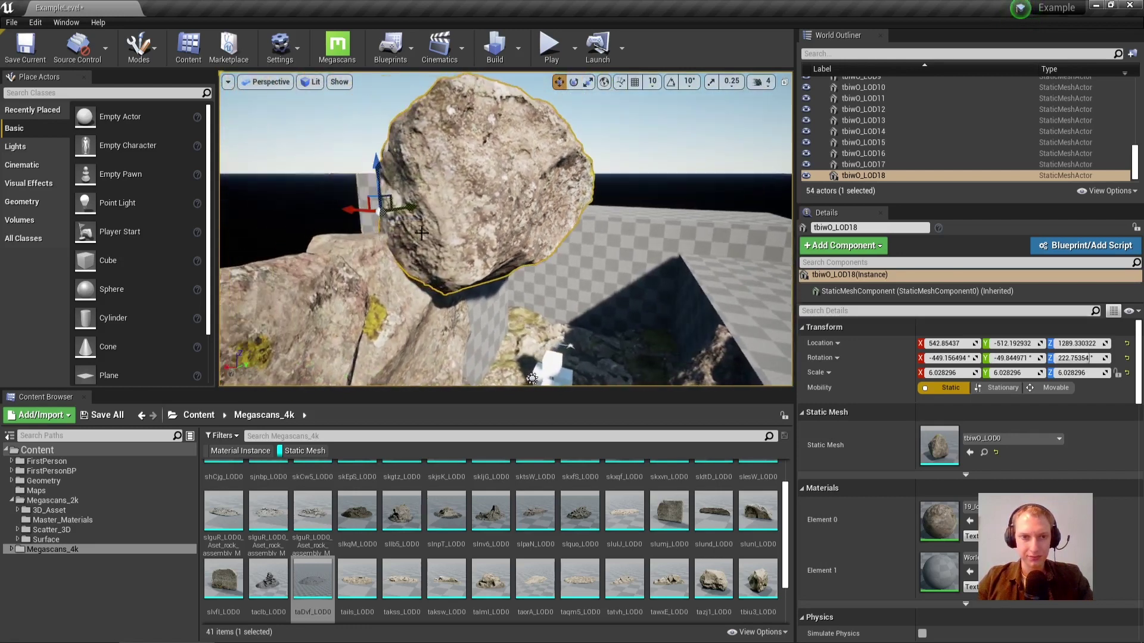
drag(370, 204, 290, 199)
right_drag(290, 199, 229, 161)
right_drag(506, 229, 262, 262)
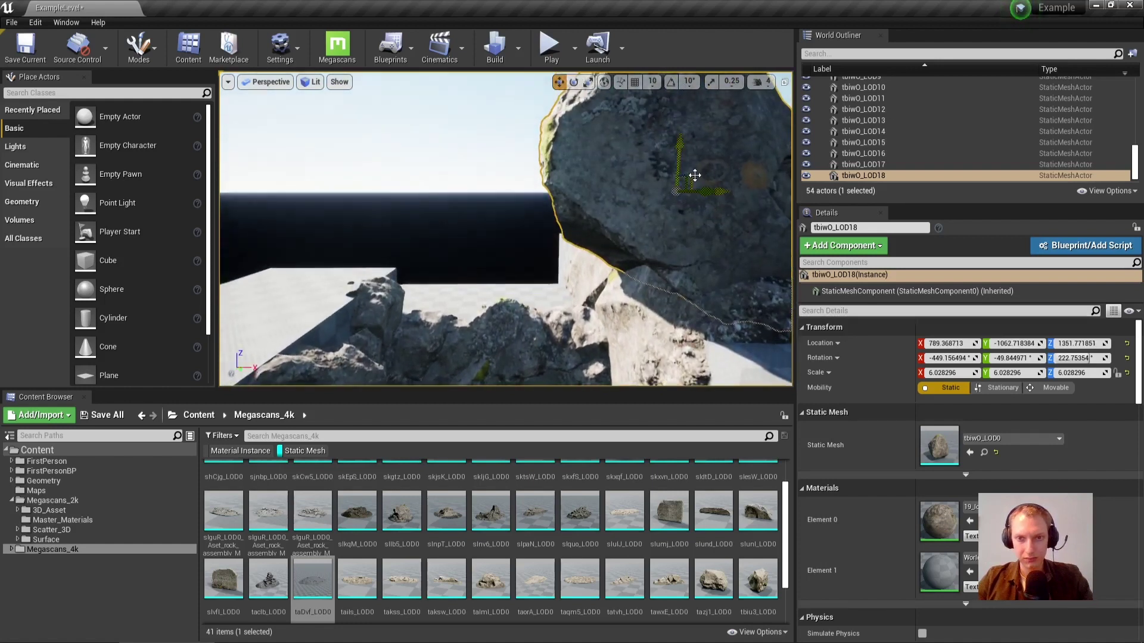
key(Escape)
Duplicate the enlarged tbiw0 boulder along the top of the surrounding walls and rotate the copies to extend the cliff.
right_drag(376, 238, 486, 334)
click(486, 278)
right_drag(362, 234, 540, 162)
key(e)
drag(539, 162, 685, 227)
key(w)
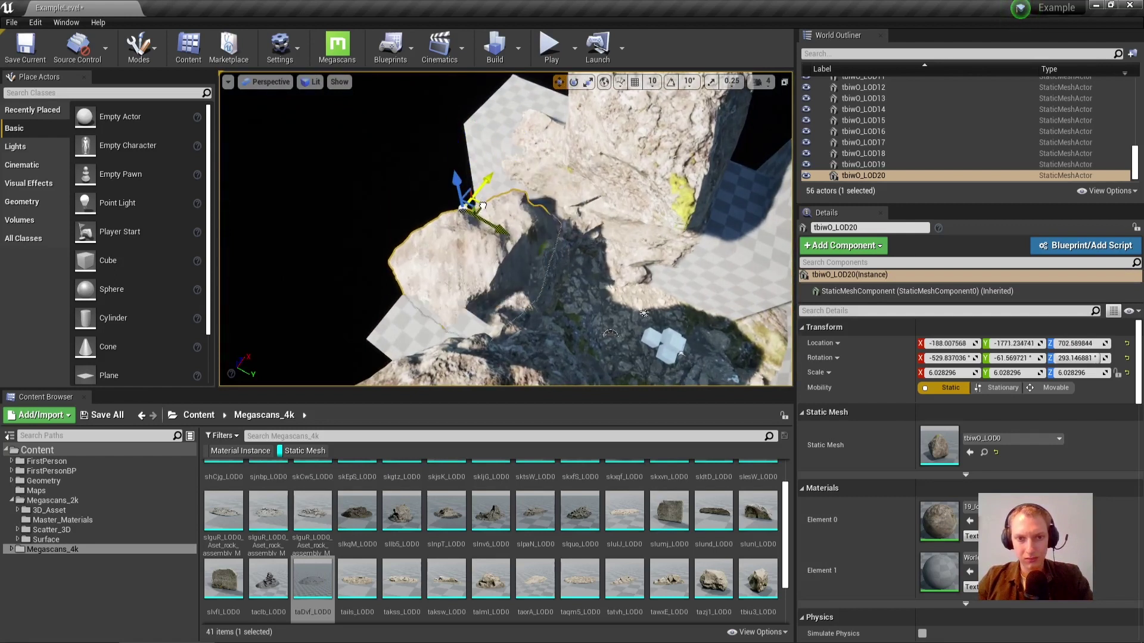
key(Escape)
Place the sllb5_LOD0 rock from the Megascans_4k folder among the large wall boulders.
right_drag(480, 199, 480, 170)
drag(402, 533, 714, 291)
key(e)
key(Escape)
right_drag(740, 292, 977, 250)
Delete the white cubes standing on the rocky ground.
right_drag(476, 212, 474, 214)
click(595, 308)
key(Delete)
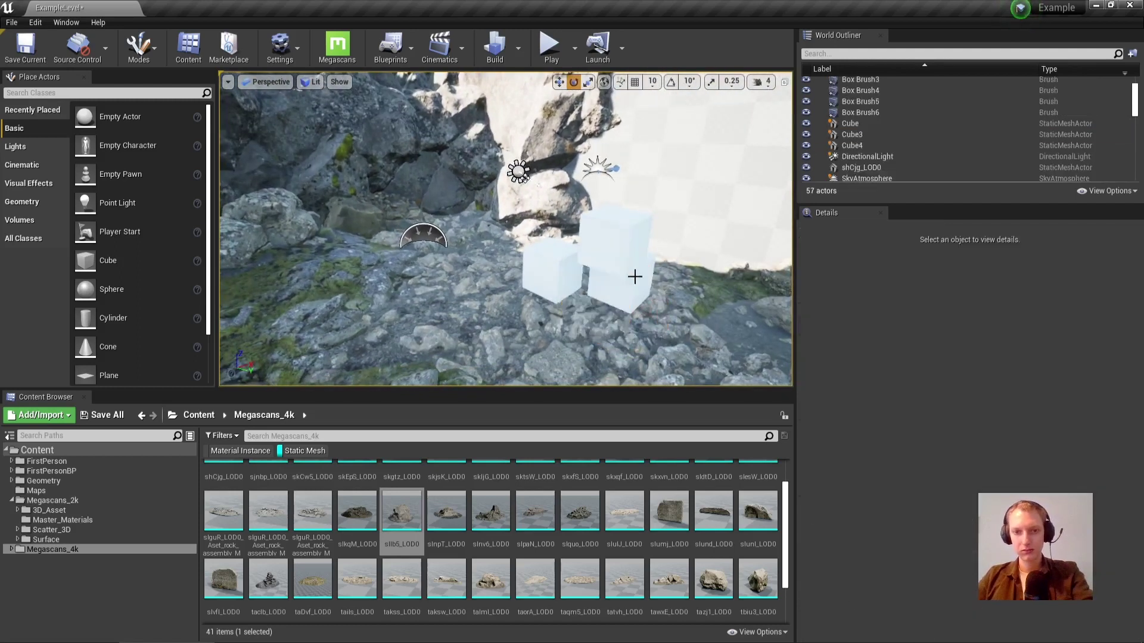
right_drag(524, 176, 590, 248)
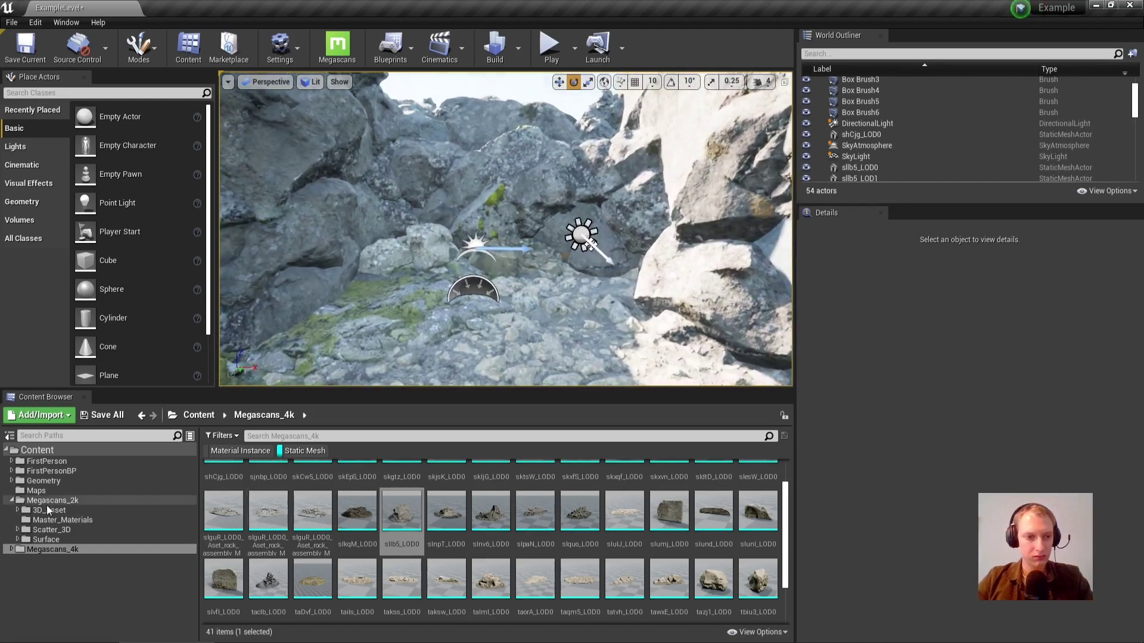
Try the slumj_LOD0 rock from the Megascans_4k folder on the stony ground near the back boulders, and delete it.
scroll(374, 577, down, 4)
scroll(381, 577, up, 6)
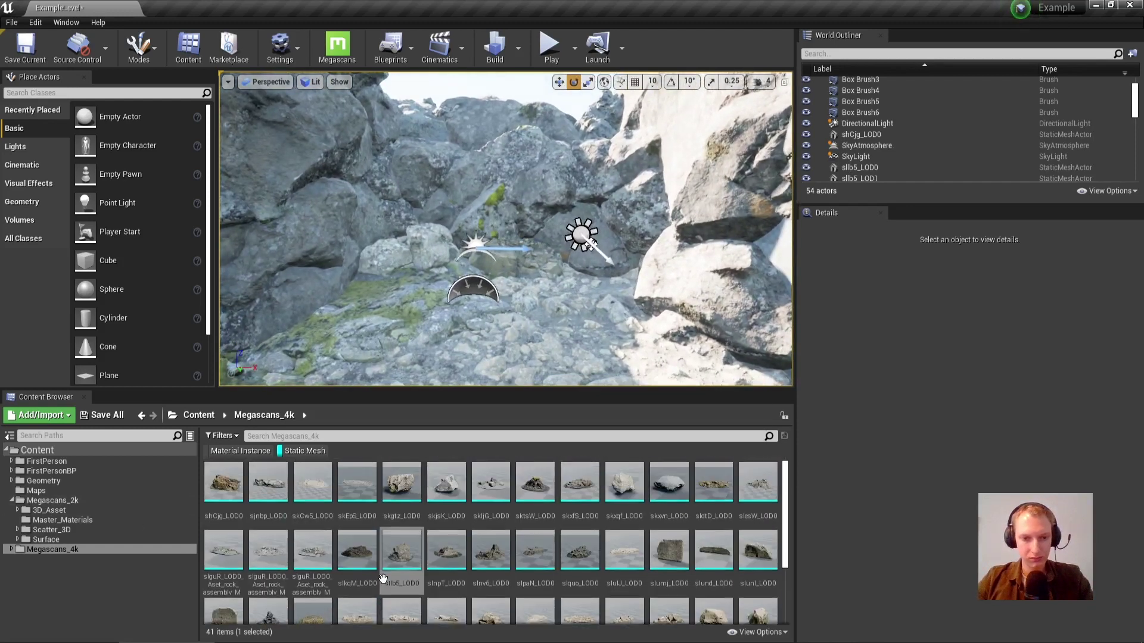
drag(660, 561, 625, 368)
drag(551, 280, 560, 297)
right_drag(560, 298, 564, 302)
key(w)
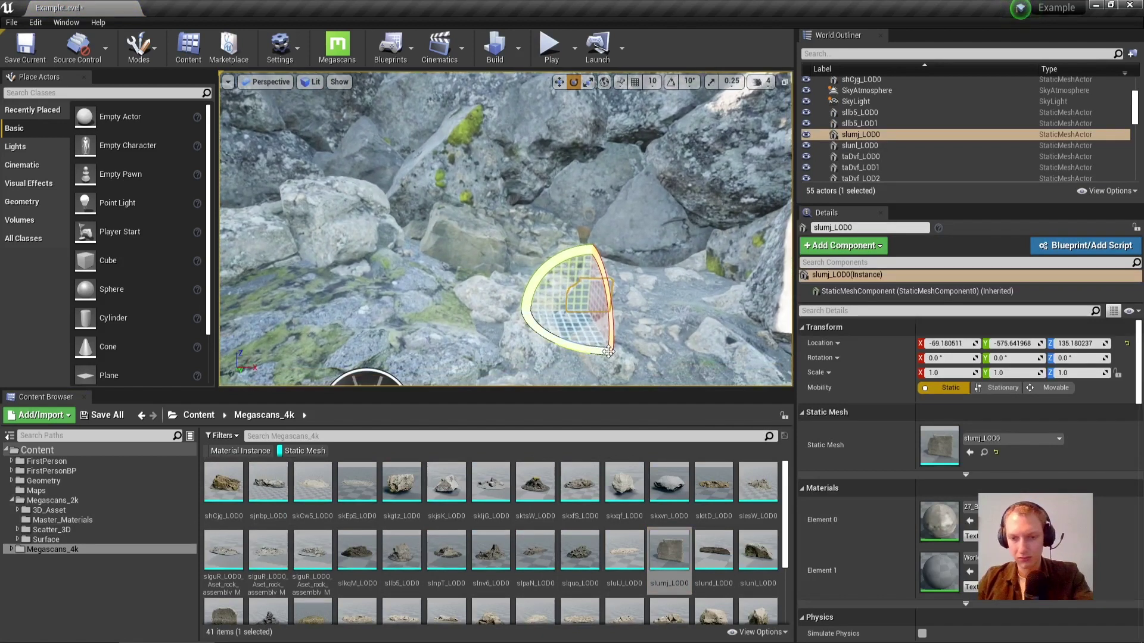
key(Delete)
Try the slnv6_LOD0 rock on the ground beside the mossy slope, shifting it sideways over the stones.
right_drag(609, 351, 605, 381)
drag(495, 545, 513, 219)
right_drag(513, 220, 655, 220)
key(a)
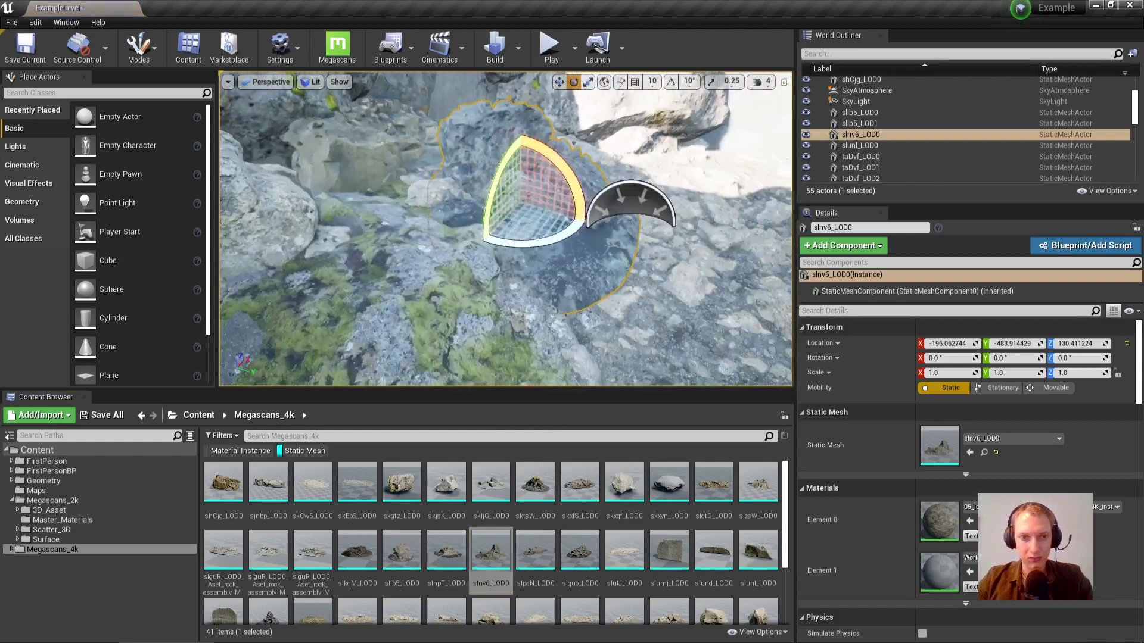
right_drag(563, 200, 527, 212)
key(w)
drag(573, 190, 618, 178)
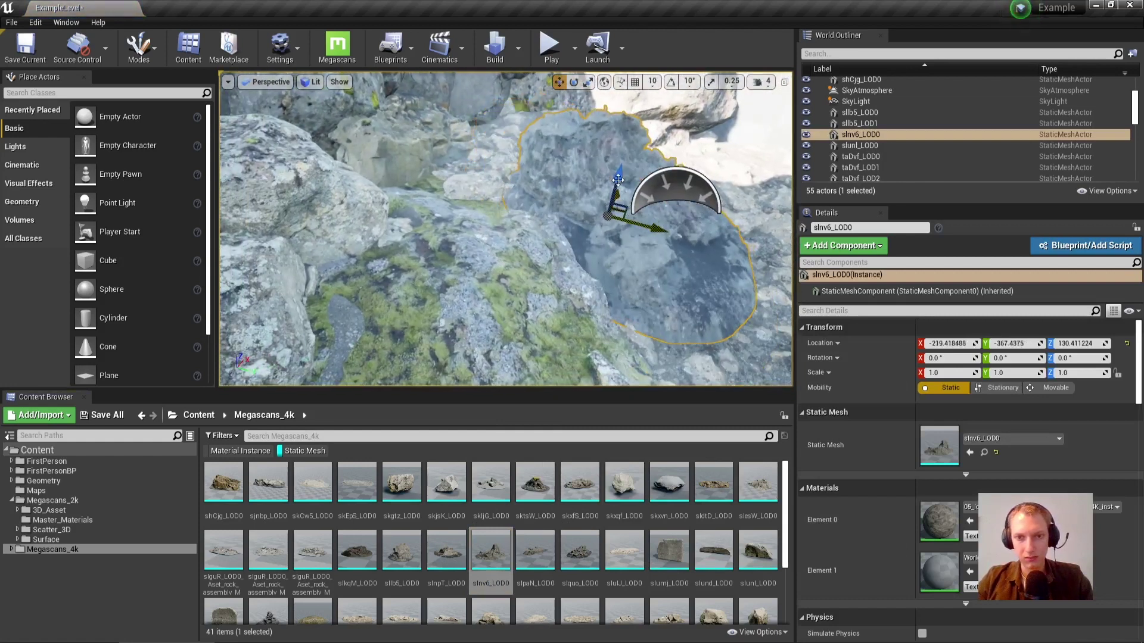
Sink the slnv6_LOD0 rock into the ground, rotate it to about -149° around Z, and delete it.
key(d)
right_drag(575, 309, 539, 298)
key(e)
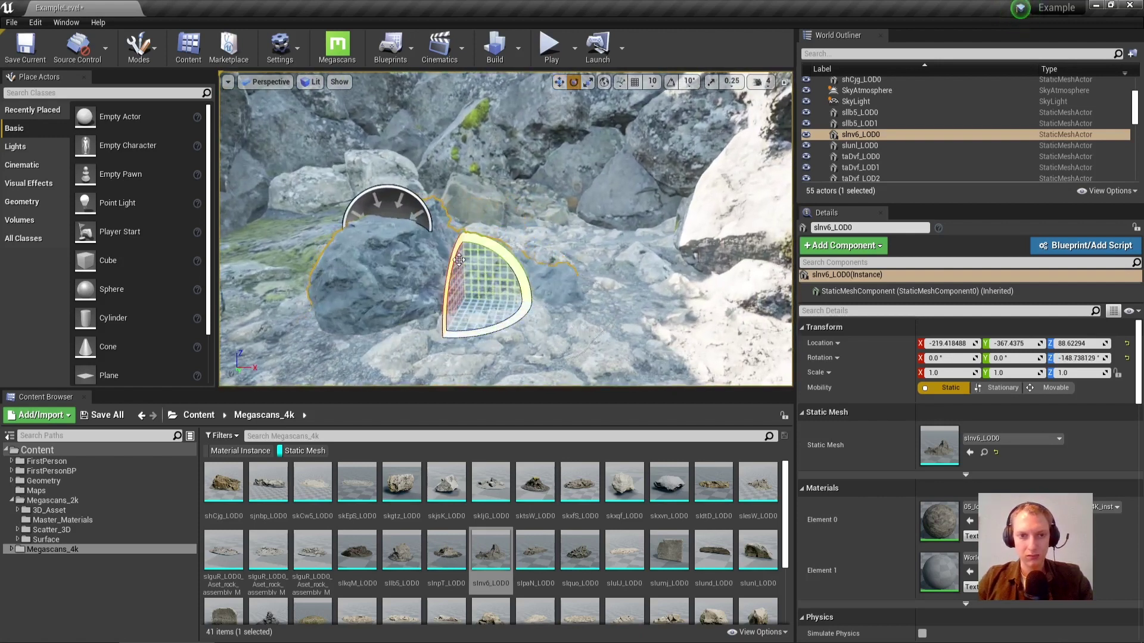
scroll(744, 532, down, 2)
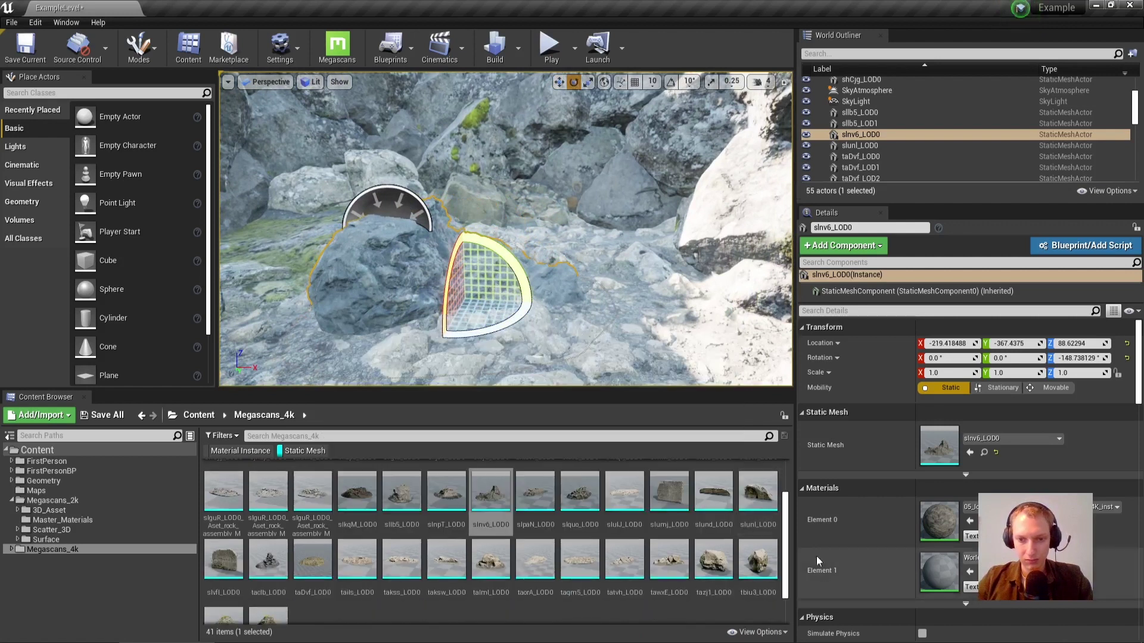
scroll(816, 556, down, 1)
scroll(559, 524, down, 2)
right_drag(399, 296, 352, 281)
key(Delete)
right_drag(420, 301, 471, 243)
click(529, 193)
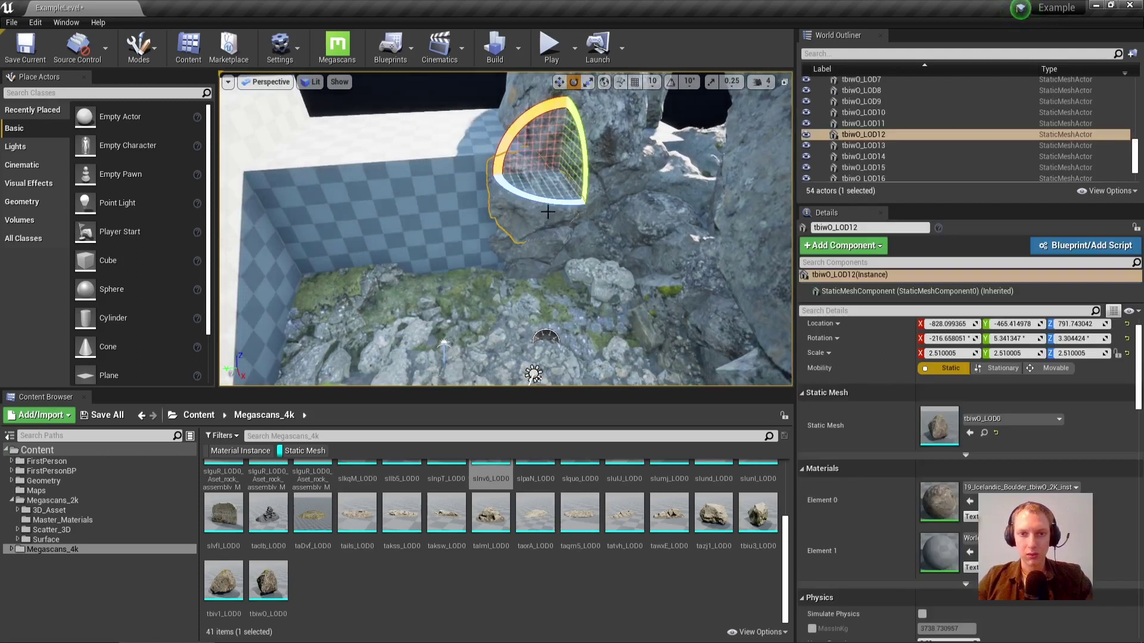
ctrl+click(540, 252)
ctrl+click(542, 116)
ctrl+click(611, 180)
key(w)
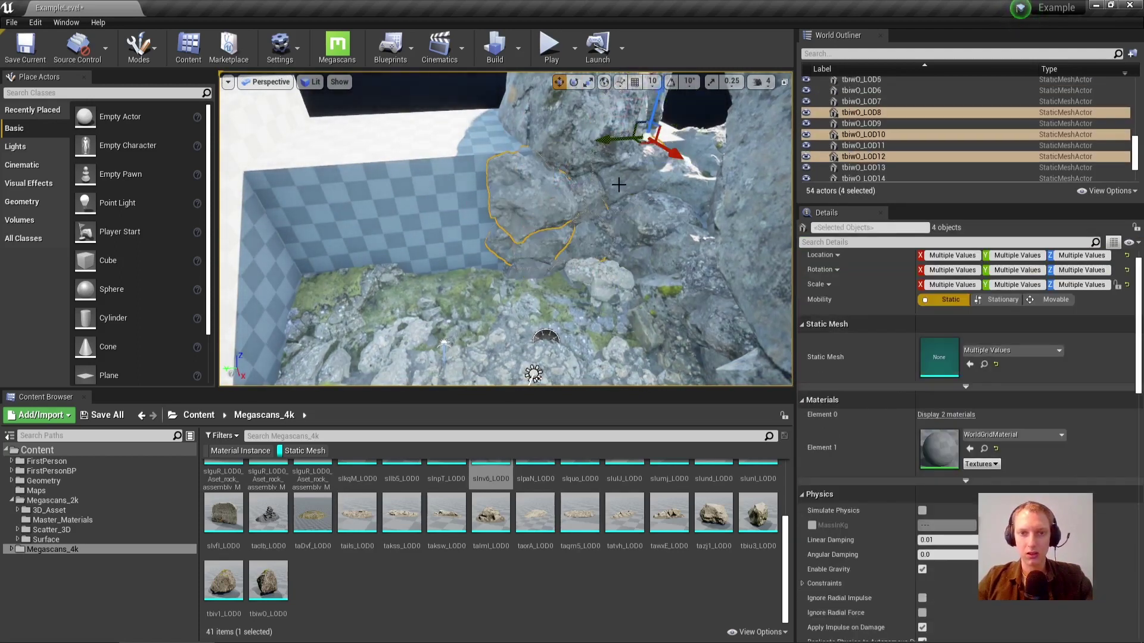
Duplicate the large tbiw0 boulder from the cliff top down beside the bare checkered wall and rotate the copy.
click(579, 195)
right_drag(580, 195, 589, 170)
click(589, 171)
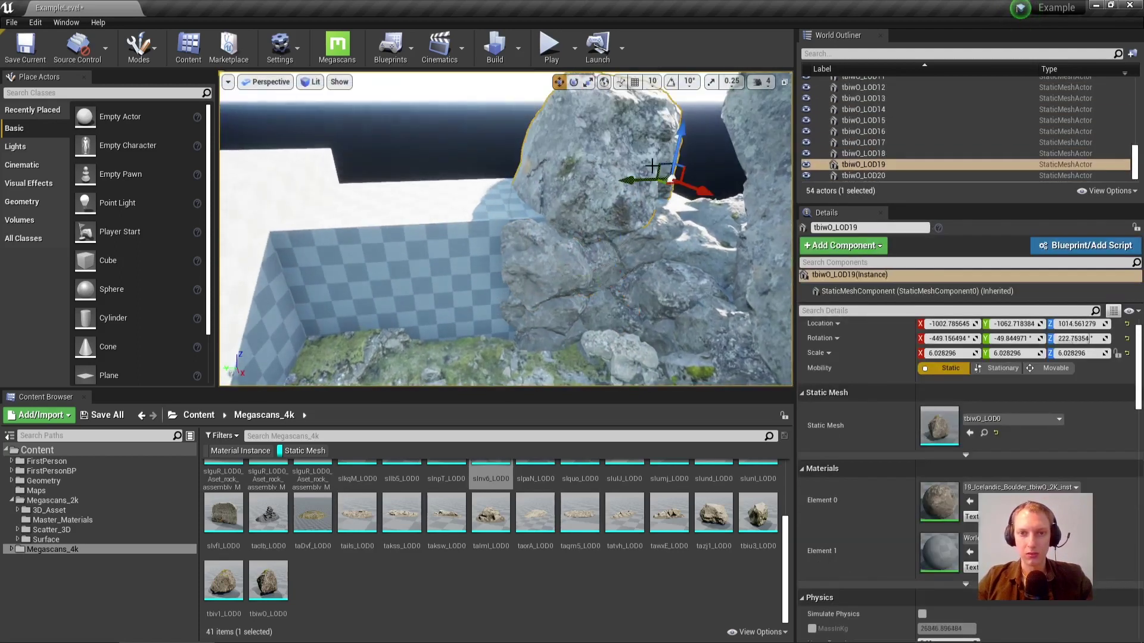
alt+drag(663, 168, 602, 286)
key(w)
mouse_move(532, 320)
right_down()
mouse_move(507, 351)
mouse_move(532, 321)
right_up()
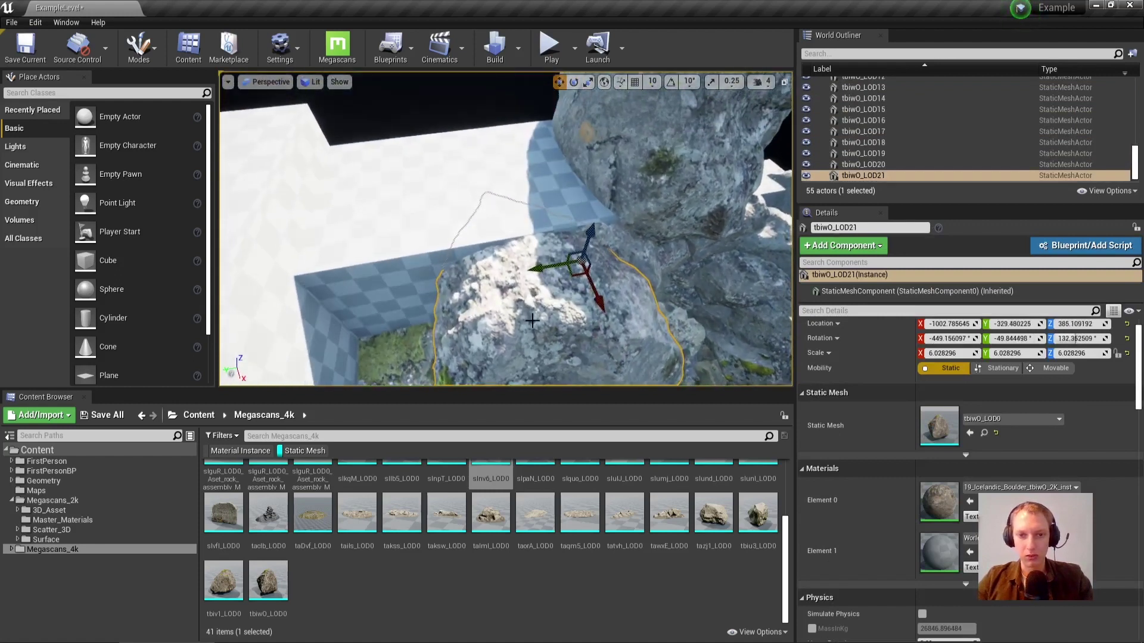
Rotate the copied boulder further and move it up and back so it pokes through the checkered wall.
drag(575, 277, 517, 212)
right_drag(513, 220, 601, 215)
key(e)
mouse_move(466, 242)
mouse_down()
mouse_move(488, 225)
mouse_move(474, 231)
mouse_up()
right_drag(474, 231, 381, 208)
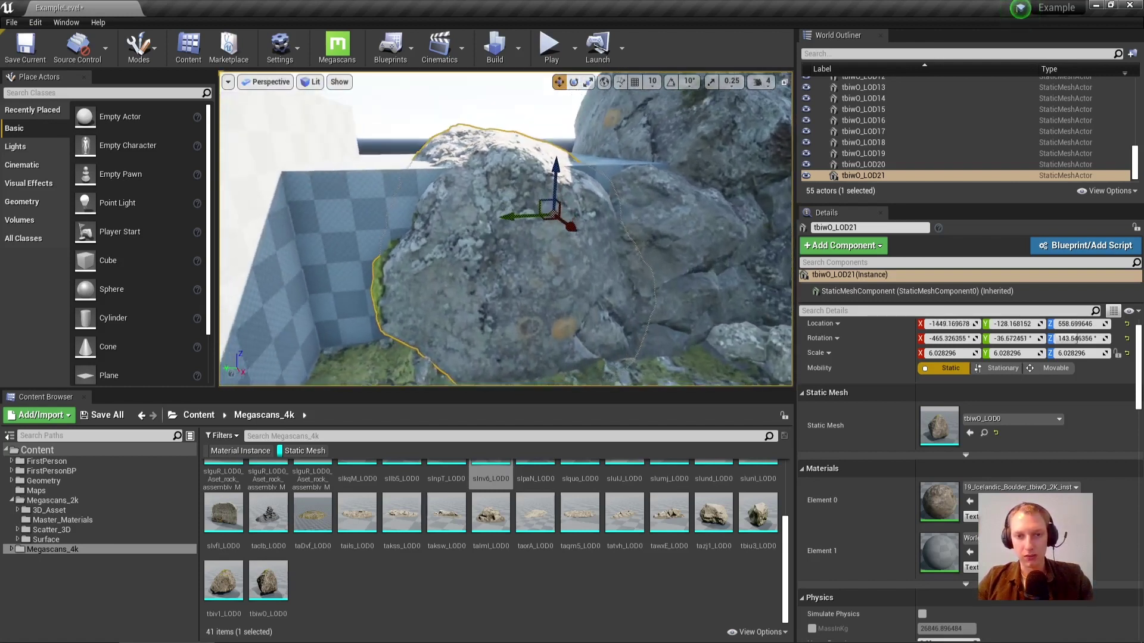
drag(551, 210, 495, 143)
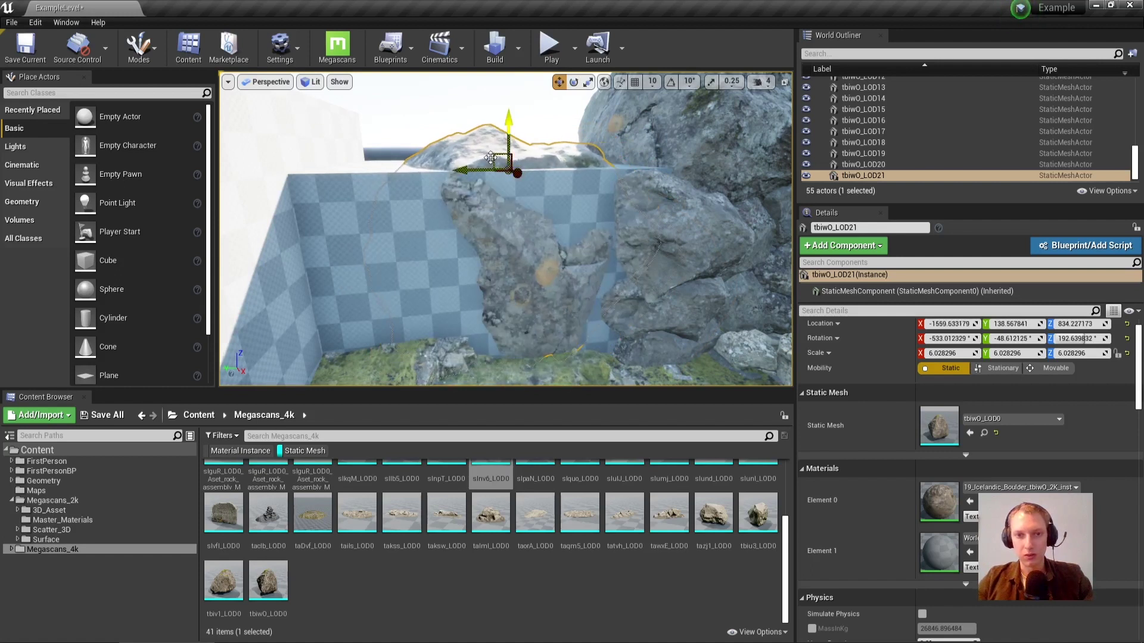
Delete the checkered Box Brush2 wall around the boulder and the Box Brush6 brush.
click(432, 223)
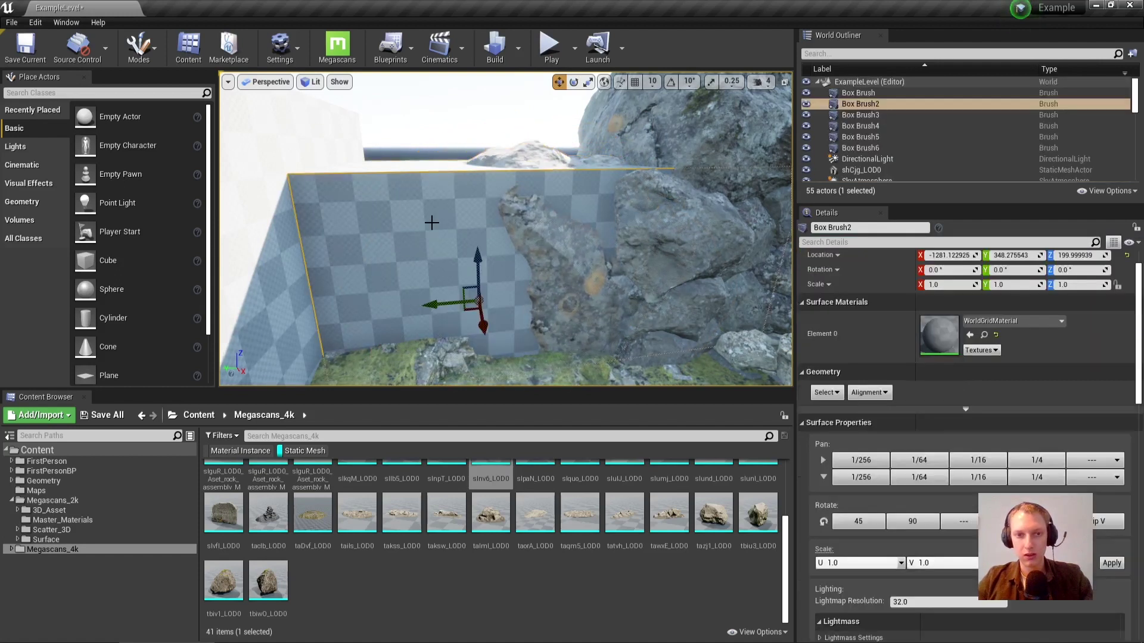
key(Delete)
mouse_move(431, 226)
right_down()
mouse_move(461, 211)
mouse_move(489, 166)
mouse_move(521, 164)
mouse_move(470, 273)
right_up()
click(529, 146)
key(Delete)
Duplicate the large tbiw0 boulder to the end of the opposite sunlit cliff and rotate the copy to sit beside it.
click(470, 273)
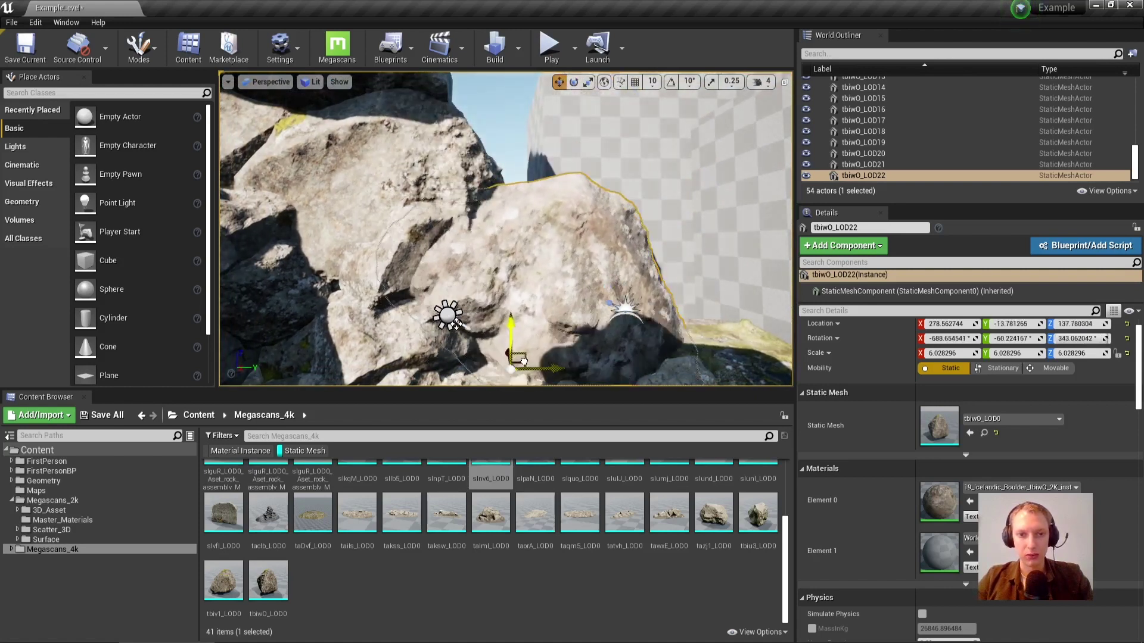
key(Escape)
right_drag(536, 369, 465, 351)
right_drag(453, 303, 422, 262)
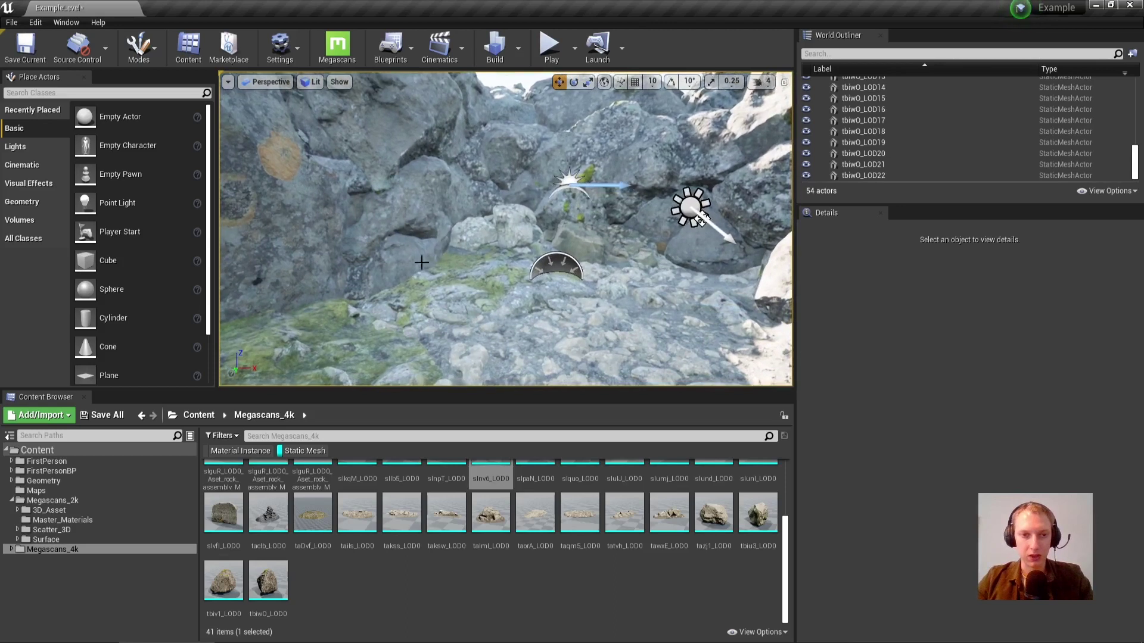
Try the sldtD_LOD0 mossy rock plates on the green slope, rotated about 122° around Z against the wall, and delete them.
right_drag(308, 314, 566, 321)
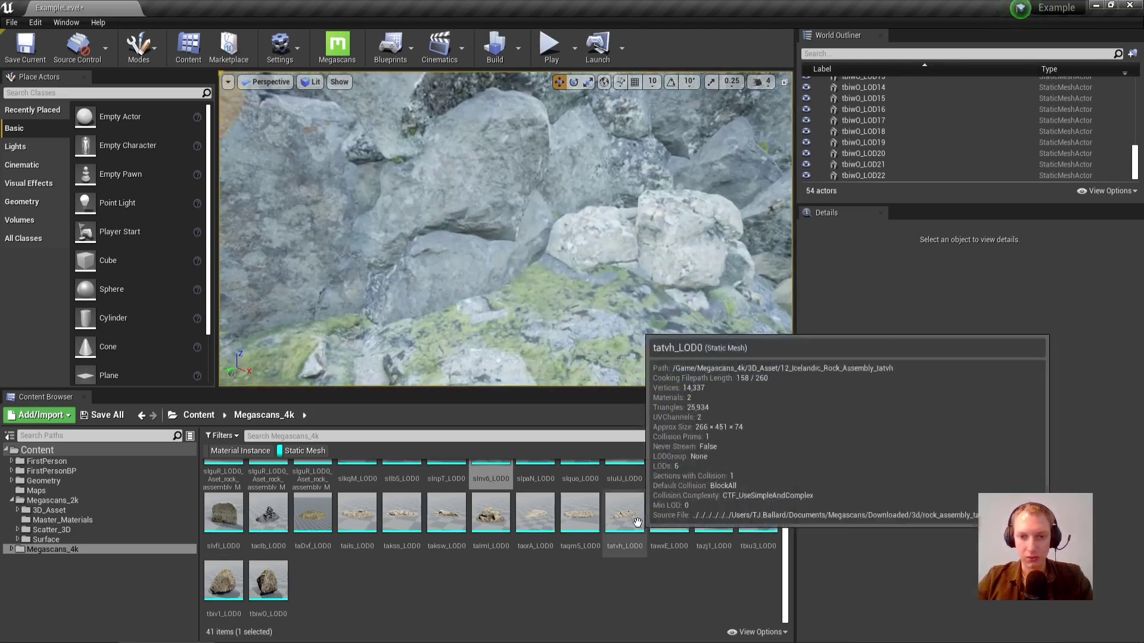
scroll(624, 519, up, 2)
drag(714, 479, 493, 346)
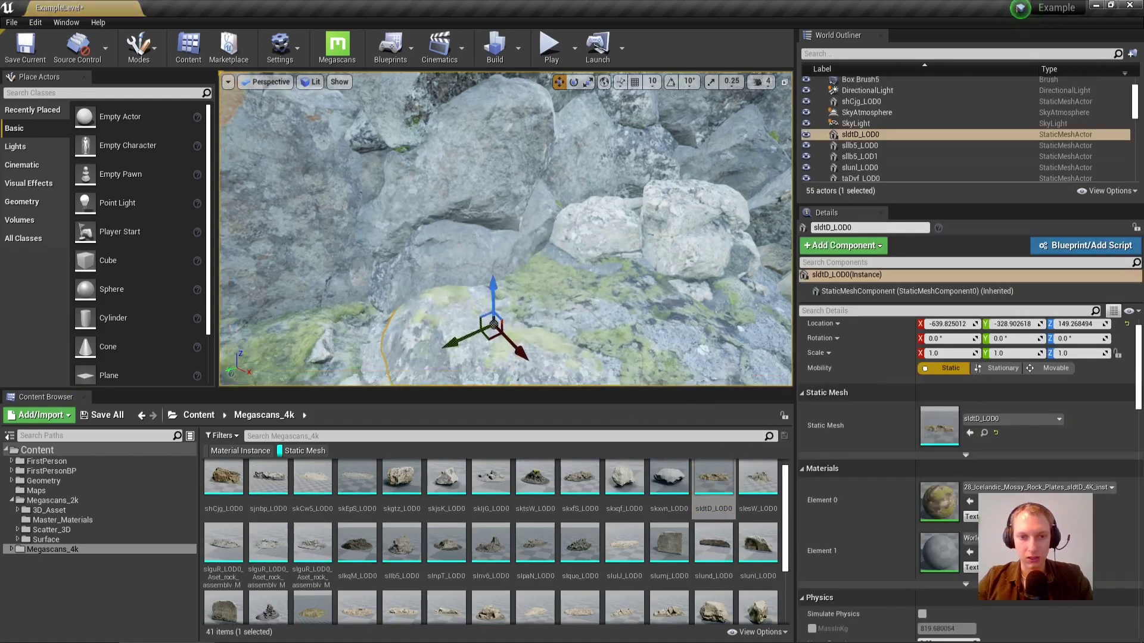
key(e)
key(w)
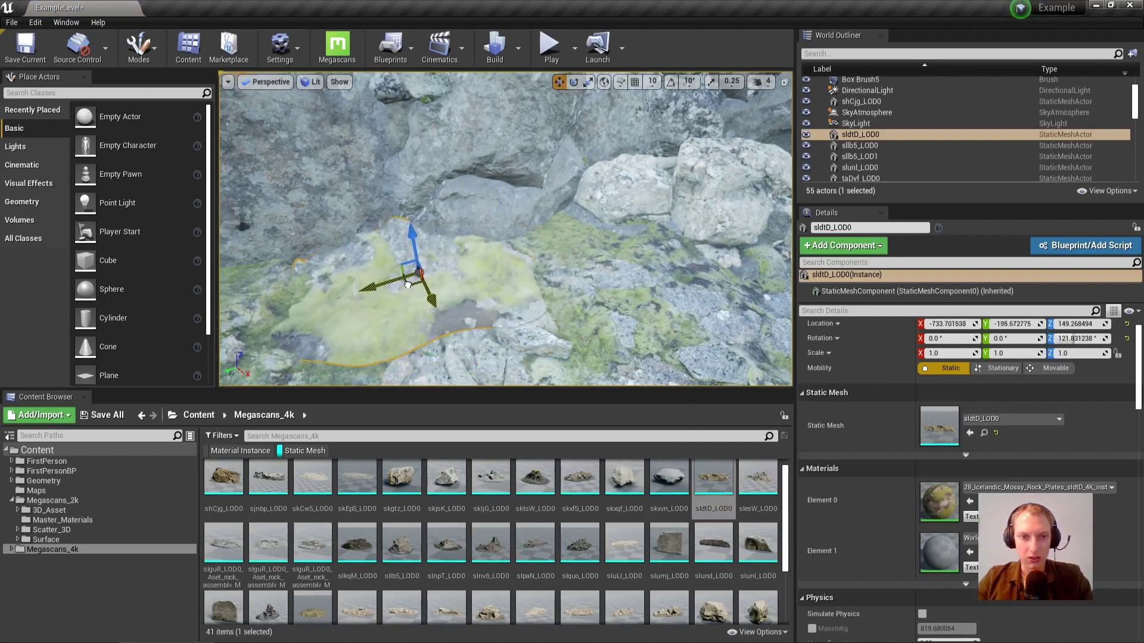
key(Escape)
right_drag(462, 291, 462, 290)
right_drag(324, 250, 459, 222)
click(544, 228)
key(Delete)
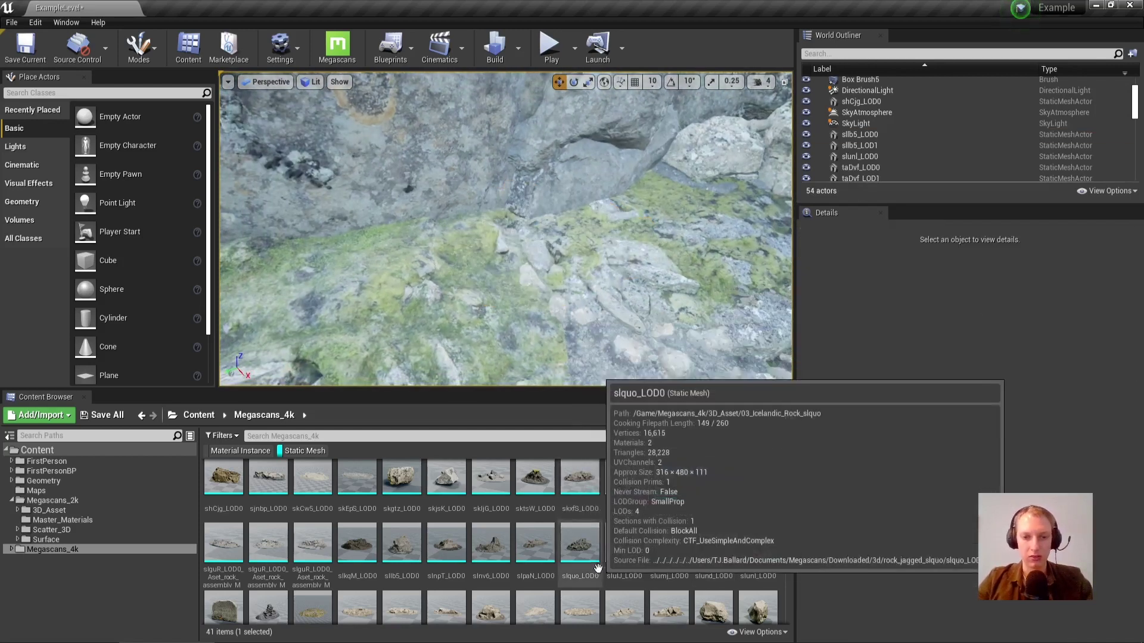
Try the slpaN_LOD0 rock at the base of the mossy wall and delete it.
drag(535, 542, 337, 254)
right_drag(337, 254, 475, 259)
key(Delete)
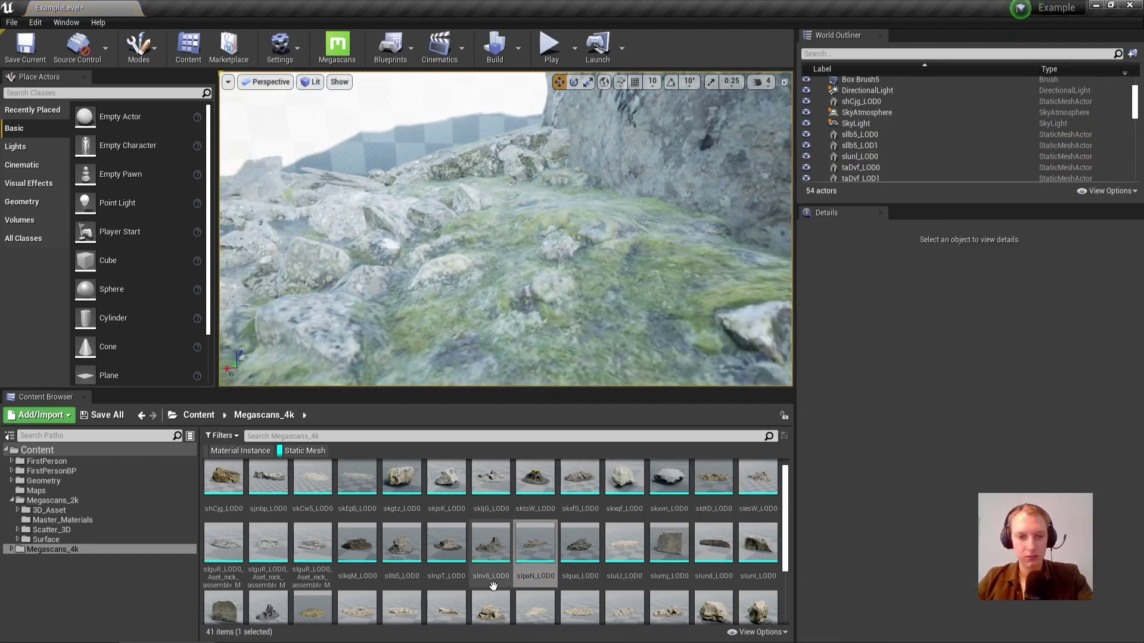
Place the takss_LOD0 rock assembly at the foot of the mossy wall, scaled to about 1.8 and tilted toward it.
scroll(491, 580, down, 1)
drag(402, 590, 714, 248)
key(e)
key(r)
key(e)
mouse_move(603, 165)
right_down()
mouse_move(685, 209)
mouse_move(603, 165)
right_up()
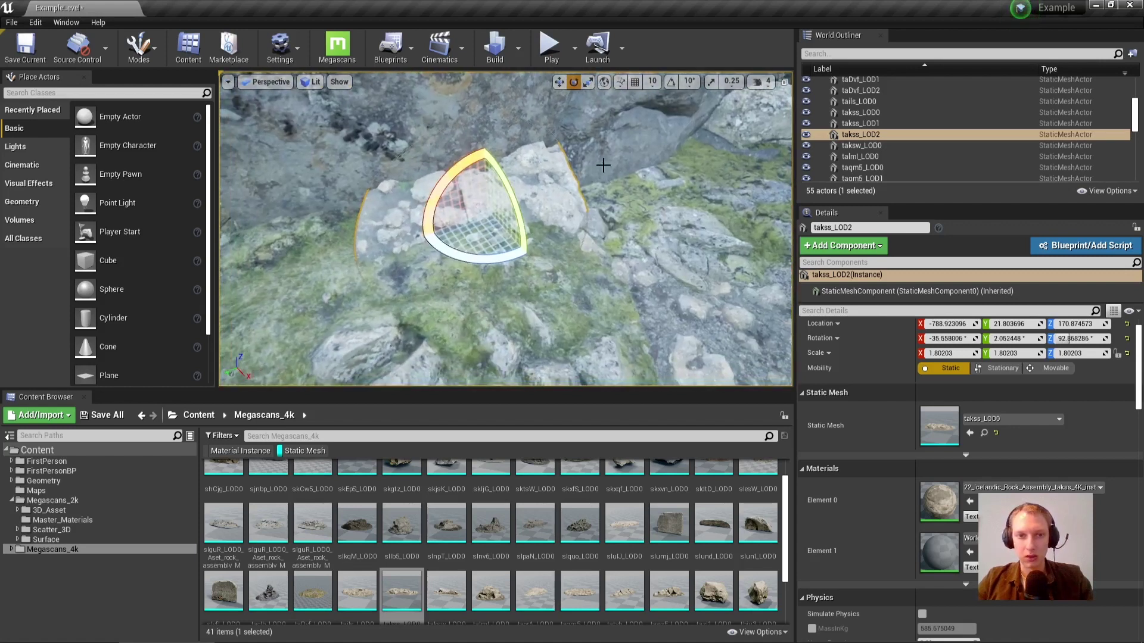
Shift the takss_LOD0 assembly into the wall's base seam and turn it to about 85° around Z.
drag(485, 258, 496, 257)
right_drag(527, 208, 459, 214)
key(w)
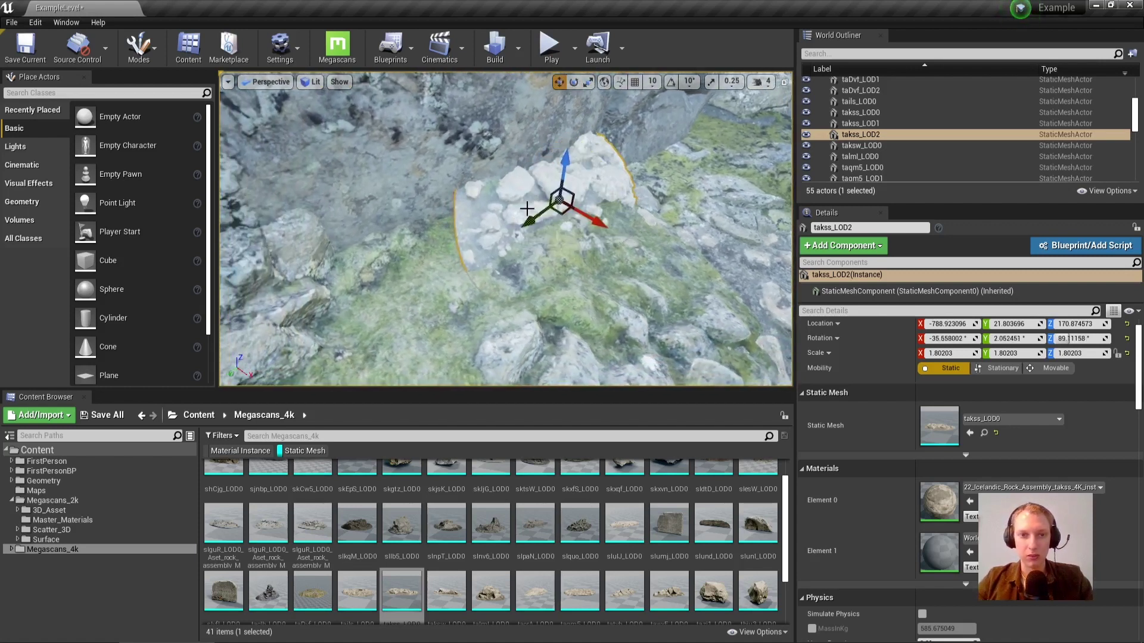
mouse_move(575, 197)
mouse_down()
mouse_move(573, 207)
mouse_move(559, 192)
mouse_up()
right_drag(559, 192, 476, 209)
drag(462, 231, 510, 236)
key(e)
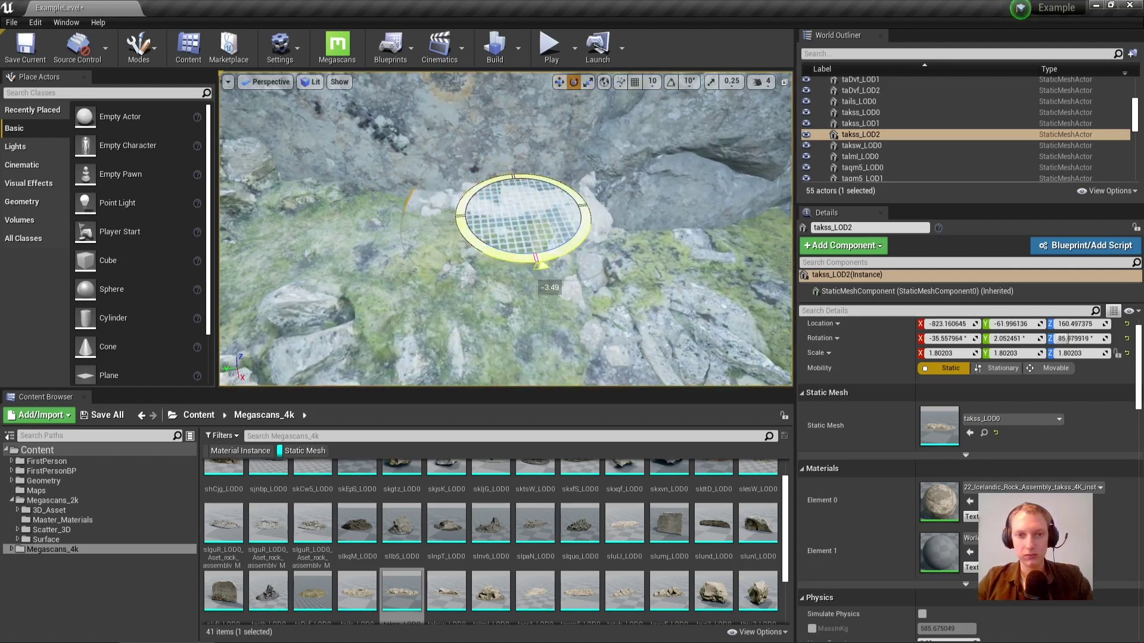
Switch to unlit shading, duplicate the takss_LOD0 assembly further along the wall's base, and rotate the copy to continue the seam.
right_drag(534, 242, 479, 242)
key(alt+3)
right_drag(591, 211, 536, 208)
key(w)
alt+drag(591, 210, 493, 233)
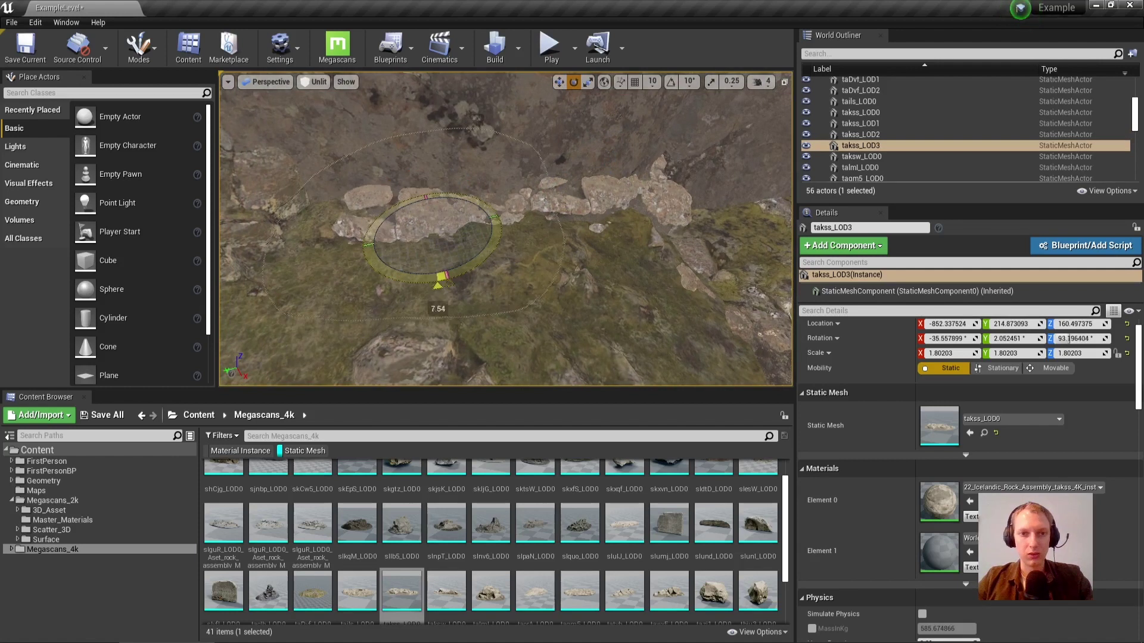
key(Escape)
Select the first takss_LOD0 assembly at the wall's base and return the viewport to lit shading.
right_drag(401, 278, 422, 256)
right_drag(757, 280, 723, 293)
click(467, 248)
right_drag(467, 248, 504, 250)
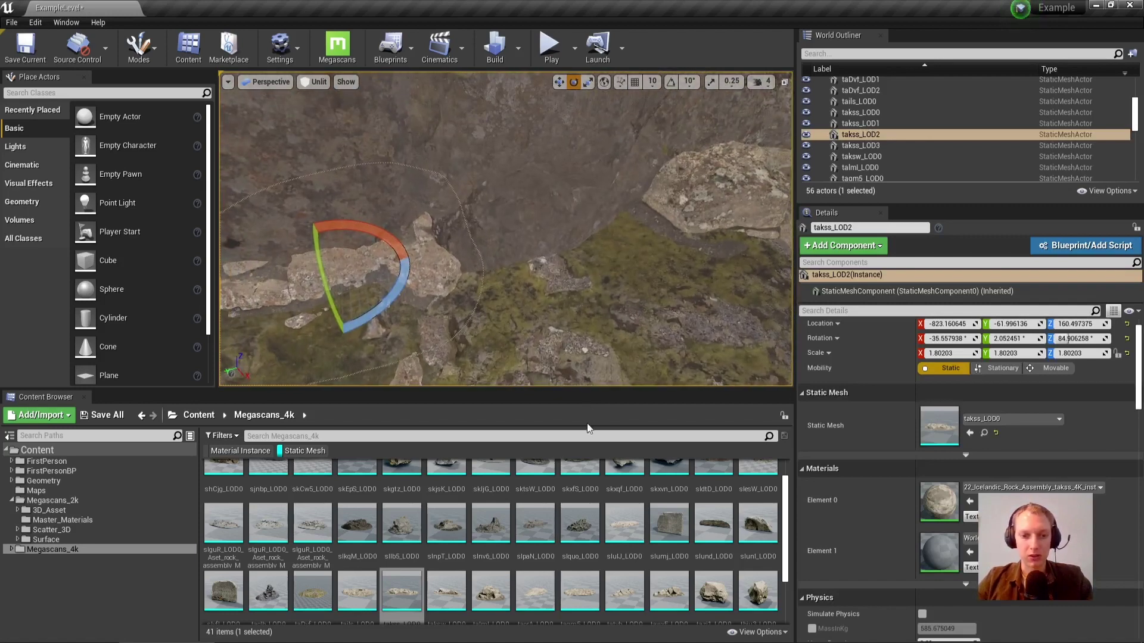
key(alt+2)
key(alt+4)
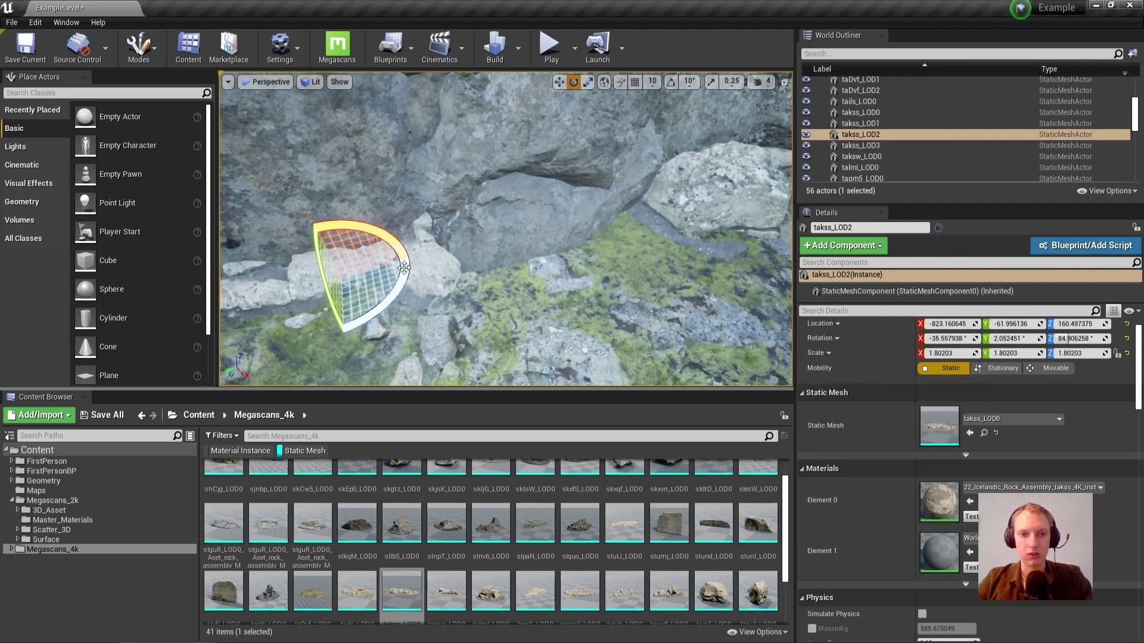
Place the slulJ_LOD0 rock assembly in the gap beside the takss rocks, tilted and turned against the wall's base in unlit shading.
mouse_move(592, 246)
right_down()
mouse_move(572, 268)
mouse_move(601, 244)
right_up()
drag(623, 523, 580, 281)
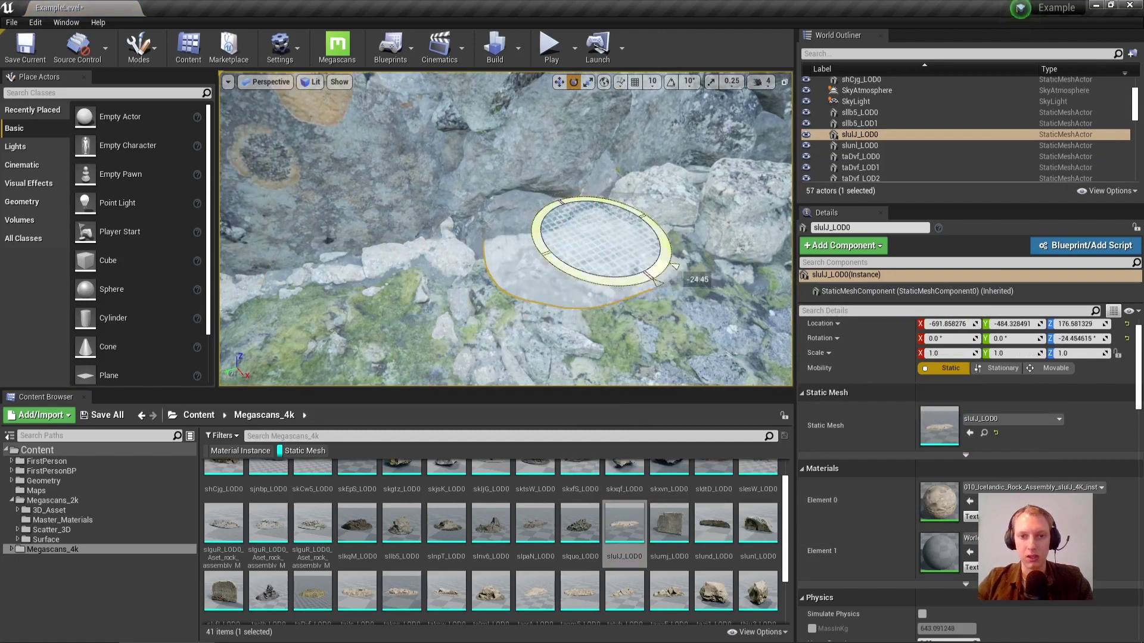
key(alt+3)
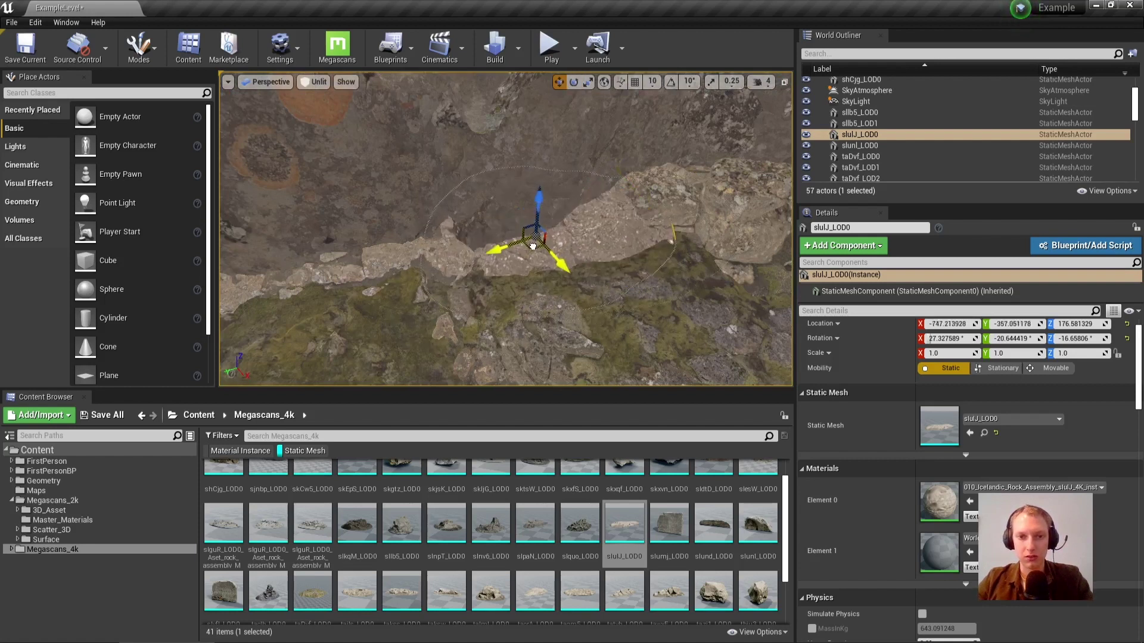
key(Escape)
right_drag(548, 249, 572, 177)
Adjust the rotation of the rocks filling the wall-base gap and compare them in lit and unlit shading.
click(555, 275)
key(e)
drag(552, 279, 577, 360)
key(Escape)
key(alt+4)
key(alt+3)
key(alt+4)
Duplicate the taqm5 rock assembly from the ground to the base of the sunlit cliff and tilt the copy against it.
right_drag(559, 294, 536, 322)
key(s)
key(w)
right_drag(722, 221, 557, 299)
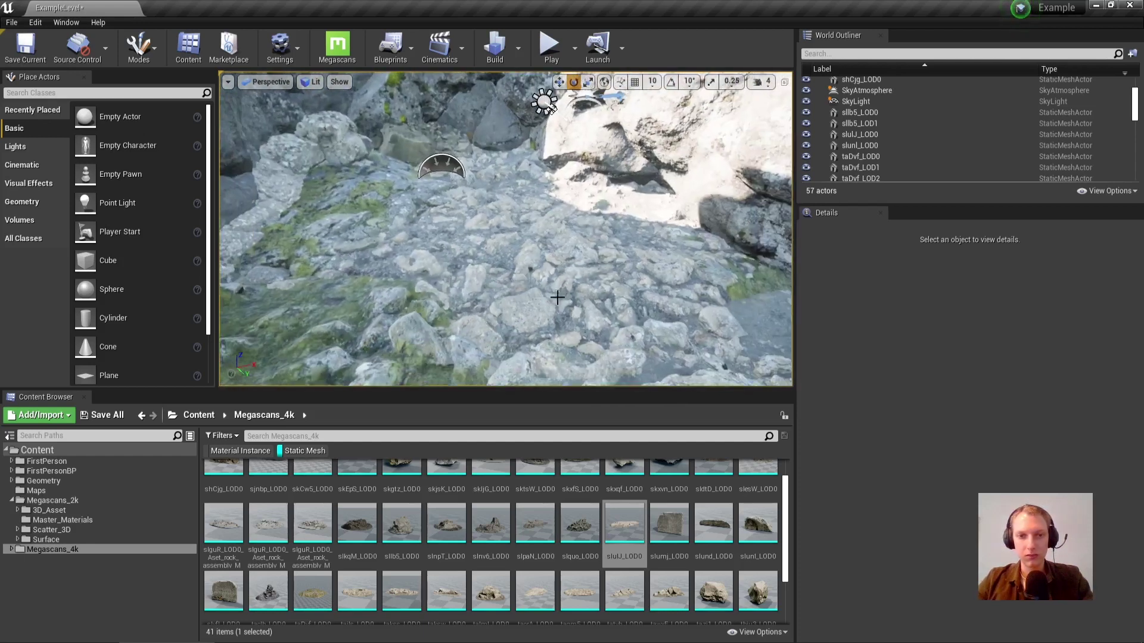
click(566, 285)
alt+drag(454, 253, 640, 180)
key(e)
key(w)
right_drag(639, 236, 750, 236)
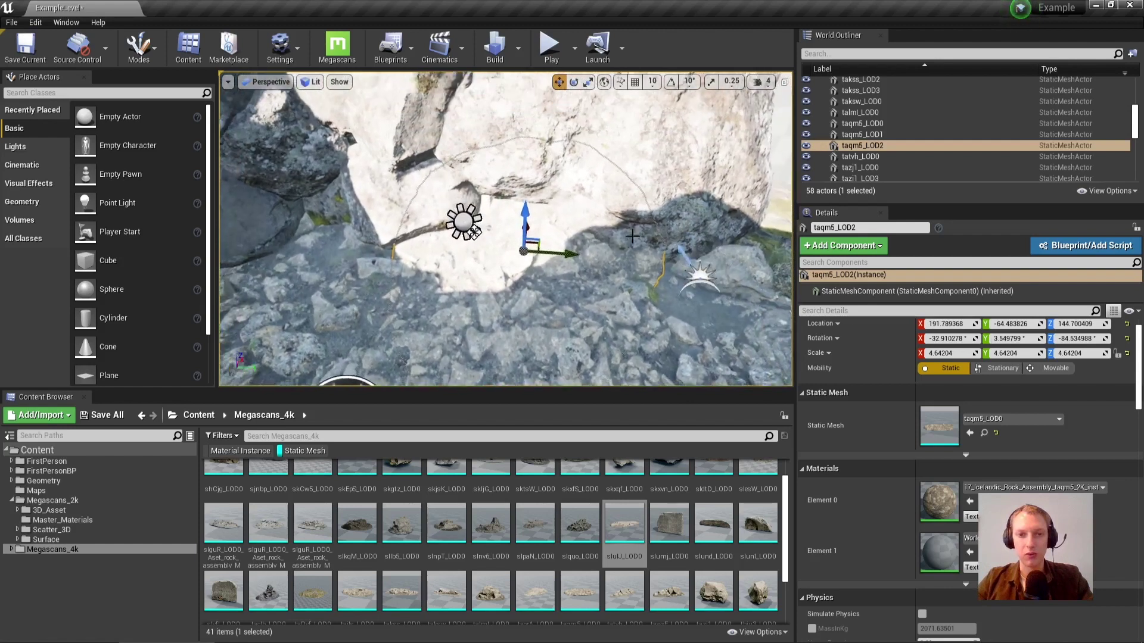
Duplicate the tilted taqm5 assembly further along the sunlit cliff's base and rotate the copy to follow the boulders.
alt+drag(619, 261, 420, 243)
right_drag(447, 272, 393, 281)
key(e)
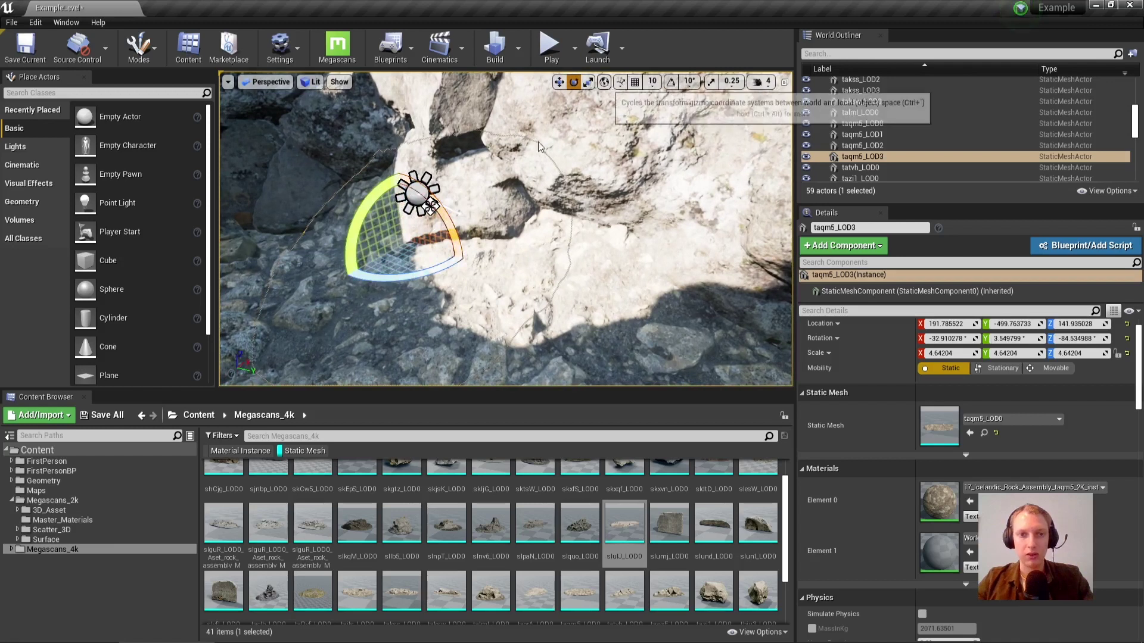
drag(438, 265, 417, 294)
drag(430, 206, 427, 206)
key(Escape)
right_drag(439, 286, 477, 297)
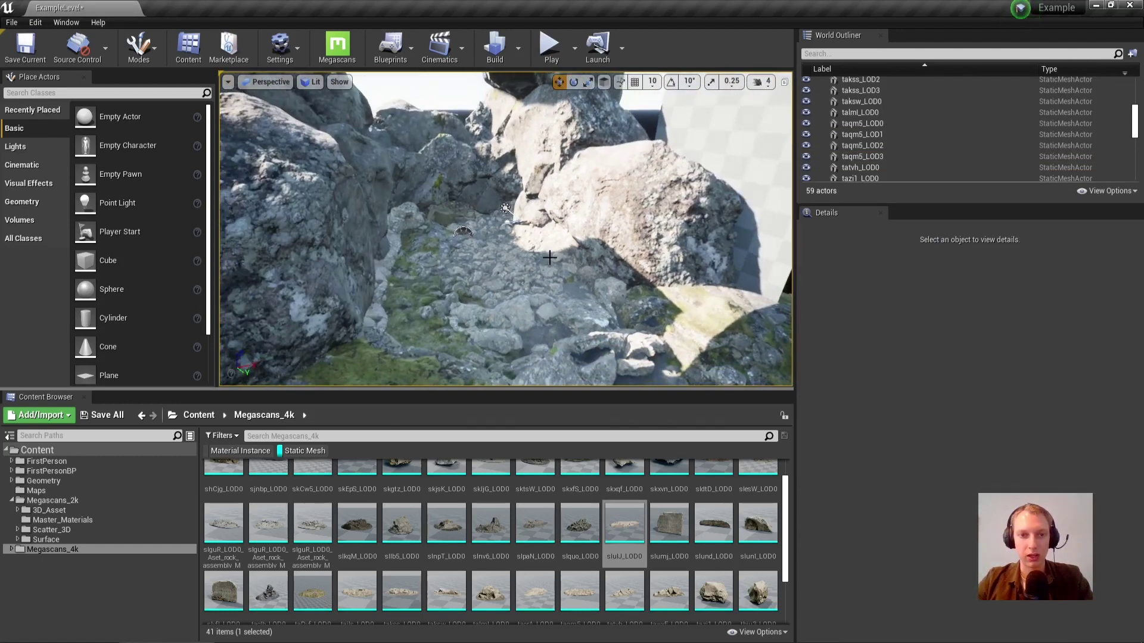
right_drag(540, 258, 541, 258)
right_drag(564, 131, 565, 180)
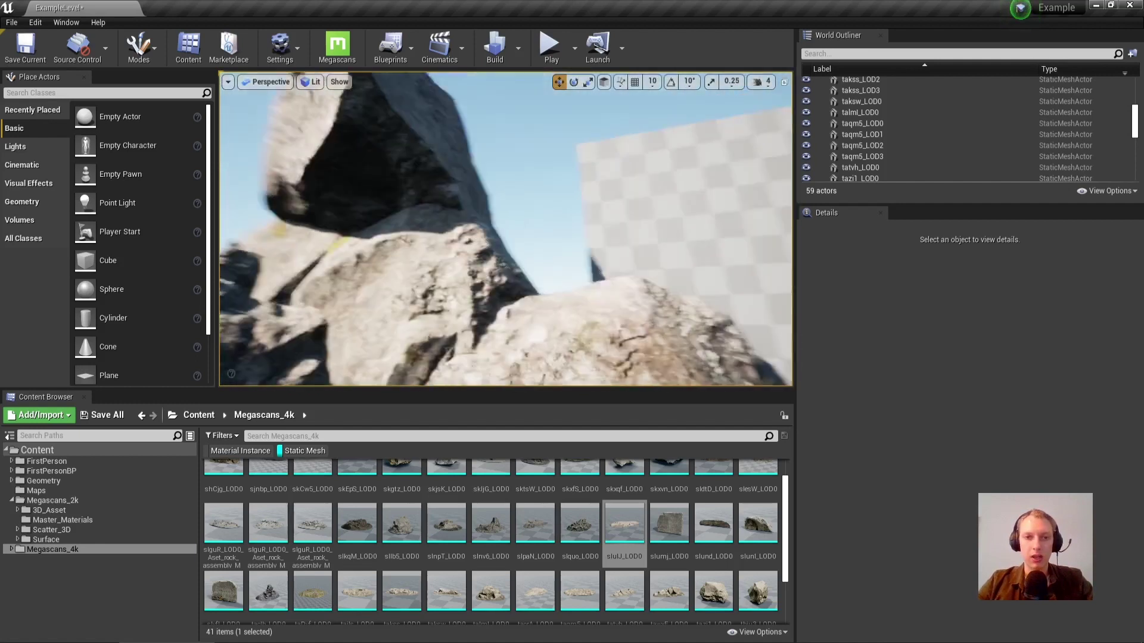
click(405, 172)
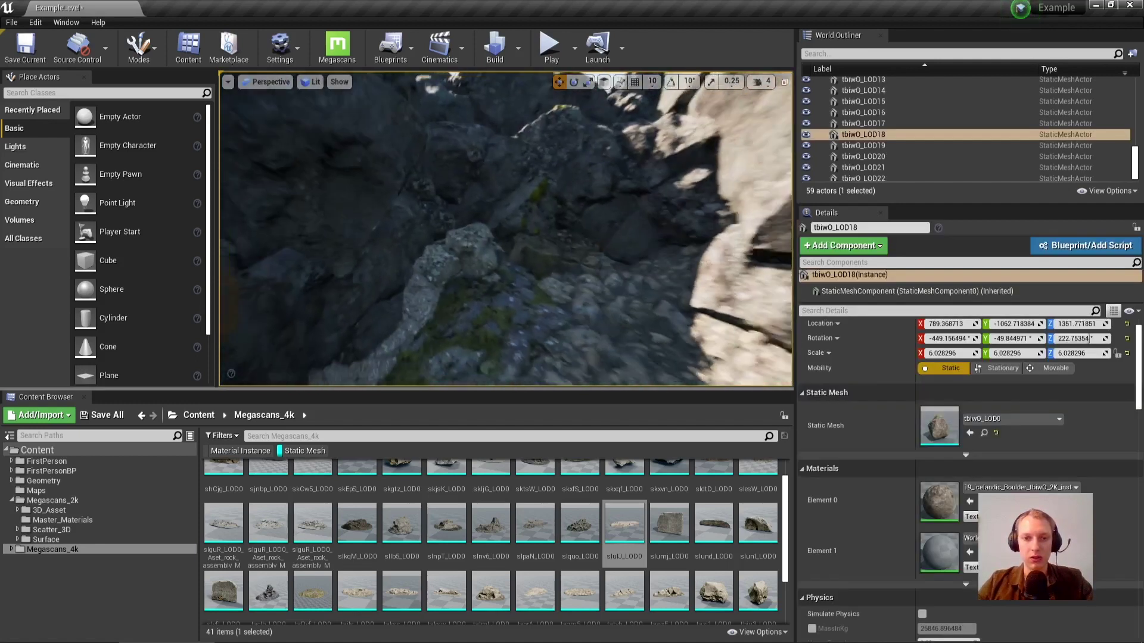
right_drag(505, 229, 580, 381)
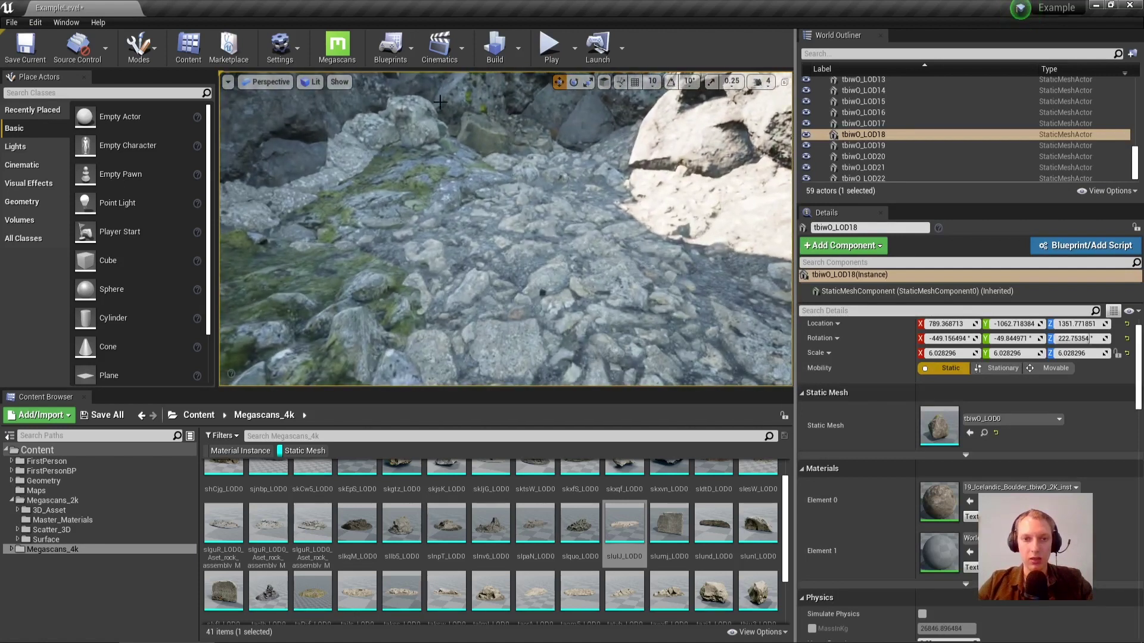
Place the taclb_LOD0 rock on the ground in the shaded corner of the canyon, working in unlit shading.
right_drag(581, 230, 581, 184)
right_drag(381, 211, 387, 187)
scroll(581, 536, down, 2)
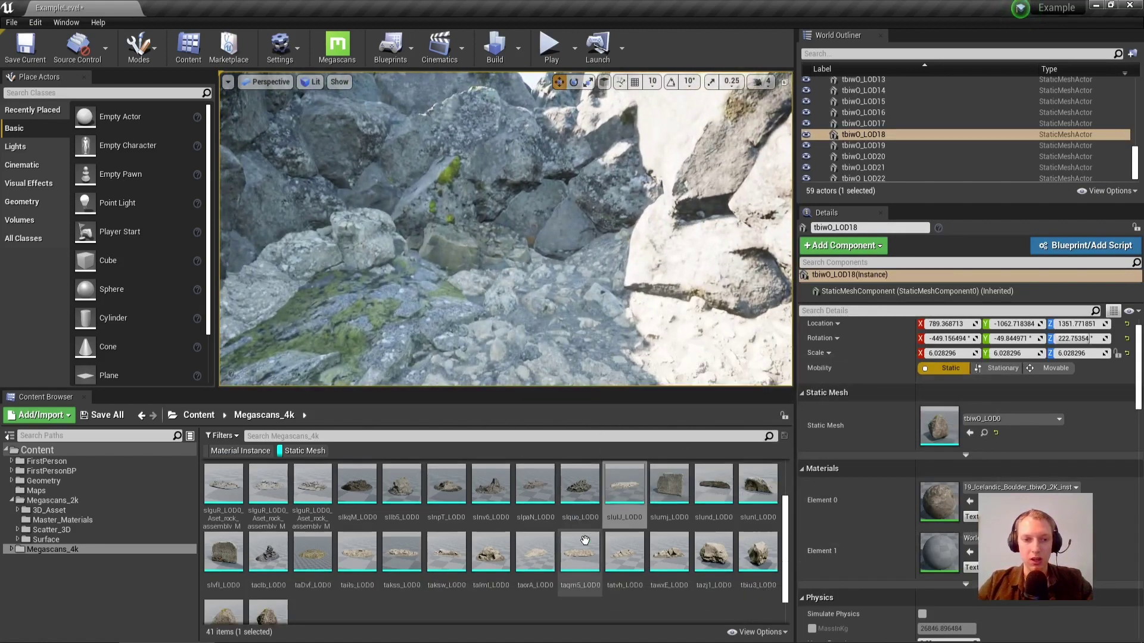
drag(268, 534, 485, 325)
key(alt+3)
right_drag(485, 326, 517, 257)
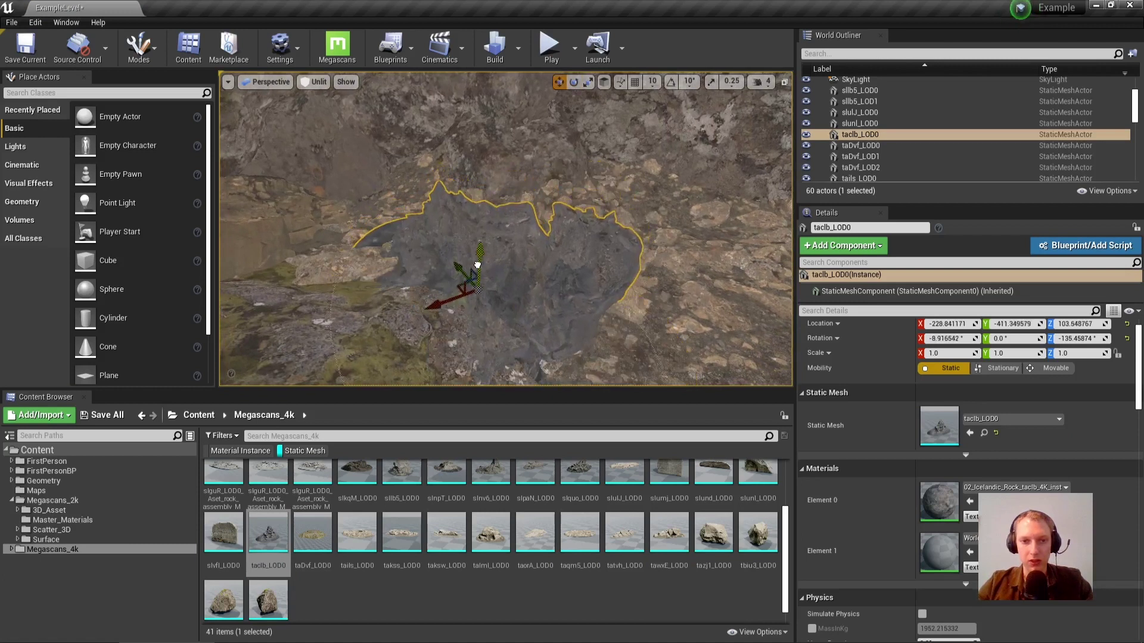
drag(511, 288, 526, 288)
key(Escape)
Adjust the position and rotation of the taclb rock so that it sits in the rocky ground.
right_drag(526, 288, 442, 292)
click(474, 271)
key(w)
drag(531, 215, 517, 213)
right_drag(517, 214, 466, 184)
drag(457, 190, 472, 218)
right_drag(473, 218, 537, 239)
key(e)
drag(514, 217, 543, 214)
key(Escape)
Place the slpaN_LOD0 rock assembly at the base of the taclb rock, tilt it slightly and return to lit shading.
right_drag(522, 282, 523, 334)
scroll(526, 556, up, 2)
drag(539, 527, 623, 337)
right_drag(623, 337, 653, 381)
key(w)
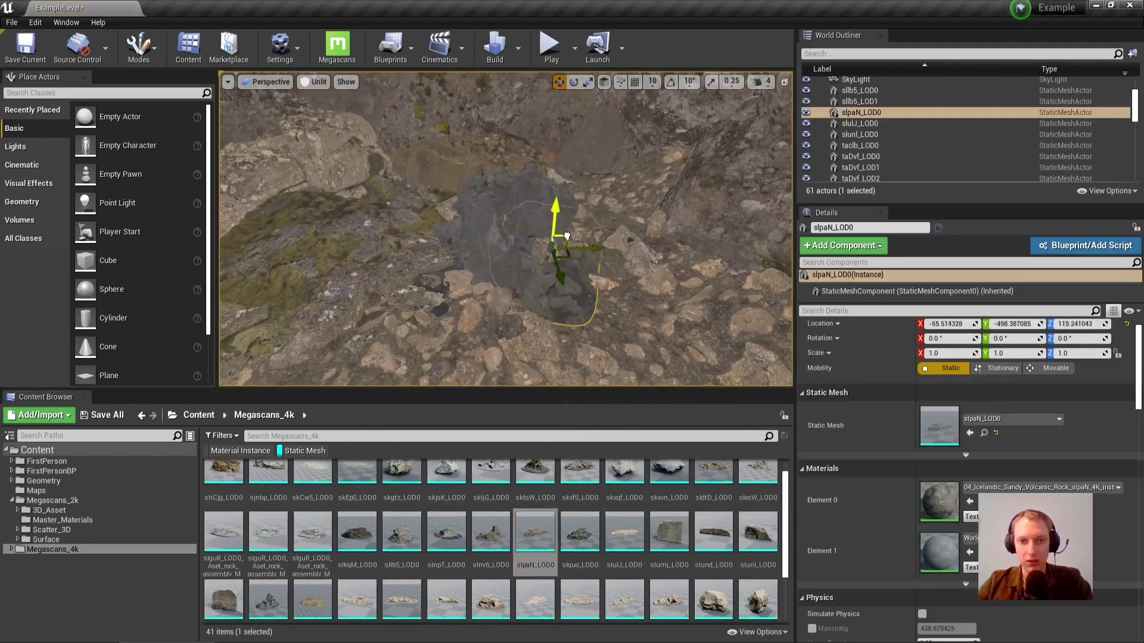
key(e)
key(w)
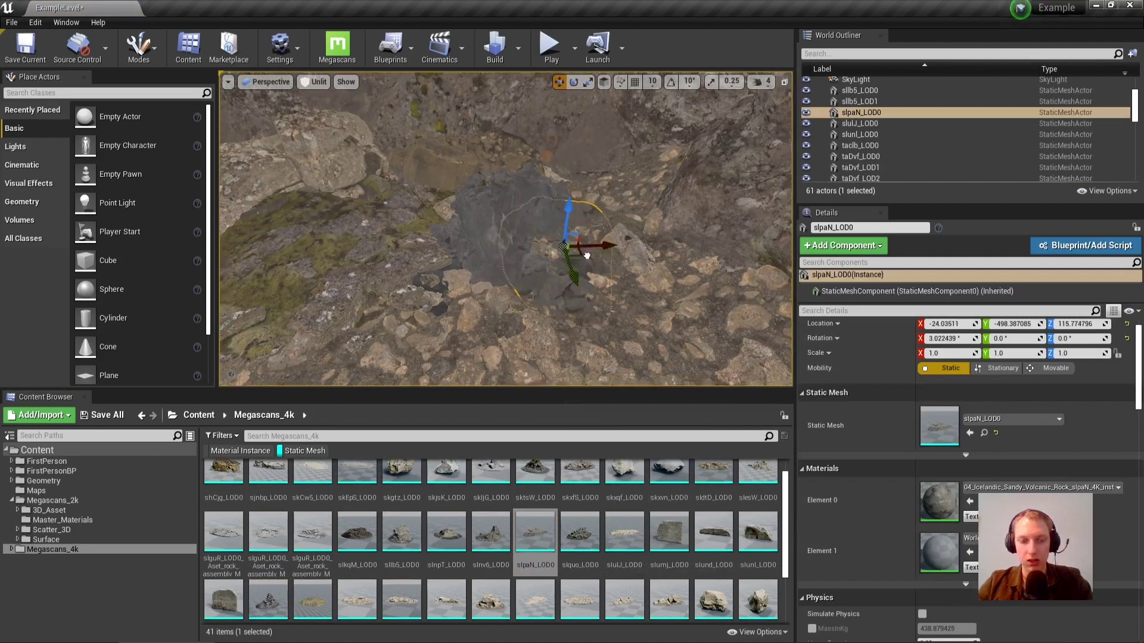
key(alt+4)
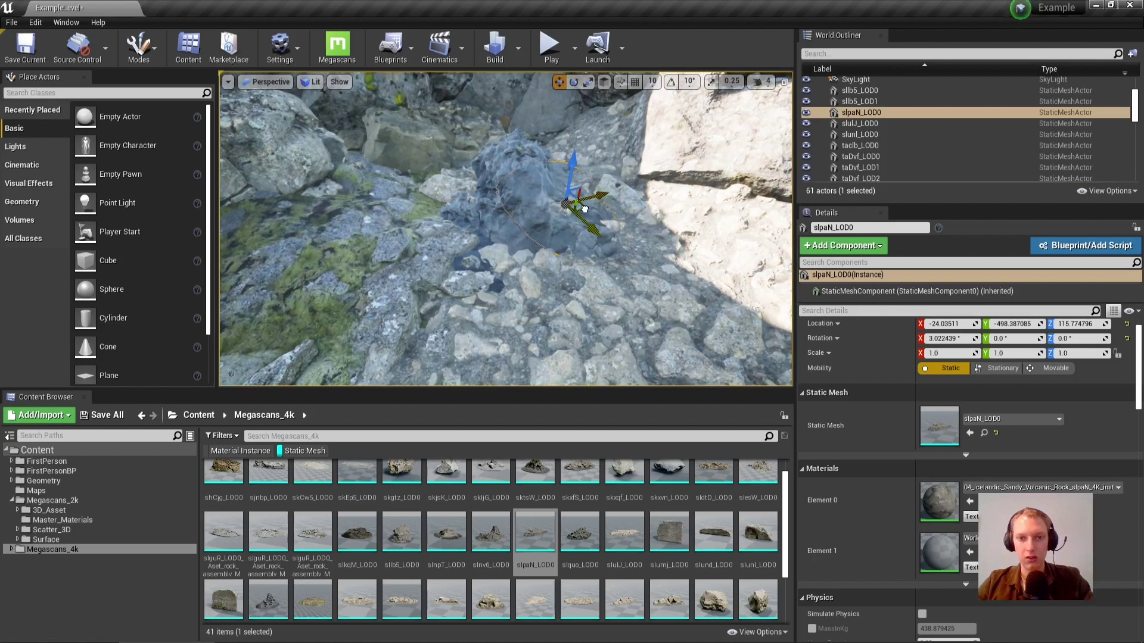
Duplicate the slpaN assembly to the front of the taclb rock and rotate the copy to follow the ground.
alt+drag(584, 208, 522, 265)
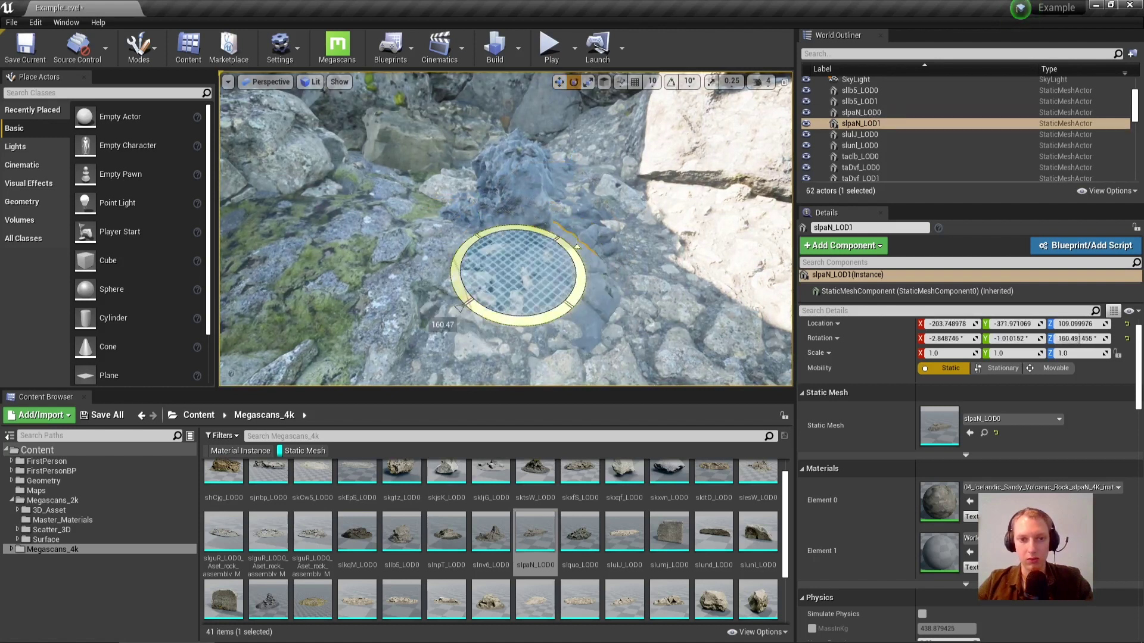
drag(509, 330, 506, 329)
mouse_move(486, 222)
right_down()
mouse_move(441, 146)
mouse_move(486, 222)
right_up()
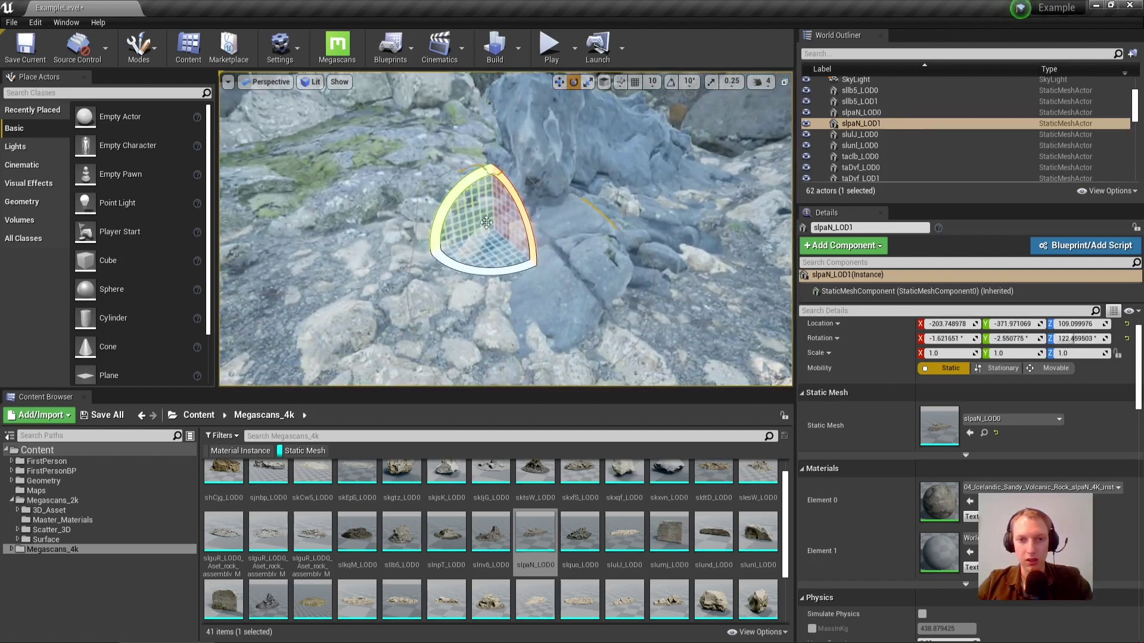
drag(425, 254, 495, 208)
key(w)
mouse_move(558, 267)
right_down()
mouse_move(643, 298)
mouse_move(558, 266)
right_up()
Duplicate the slpaN assembly to the mossy side of the taclb rock and turn and lower the copy into the ground.
alt+drag(576, 289, 451, 249)
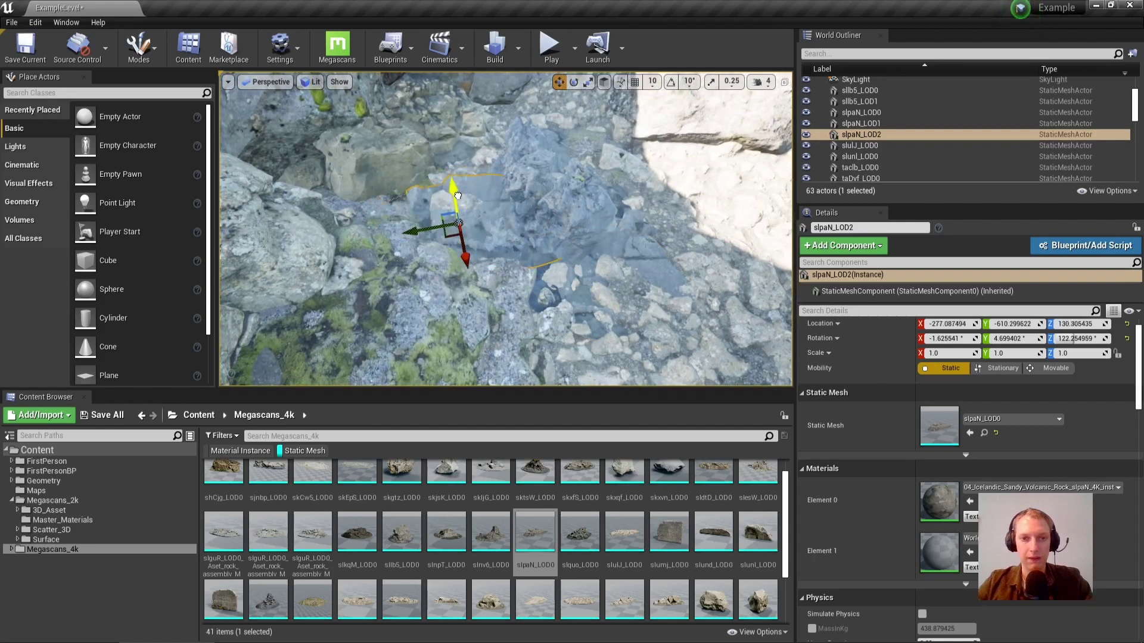
key(e)
drag(456, 198, 472, 275)
right_drag(471, 276, 525, 286)
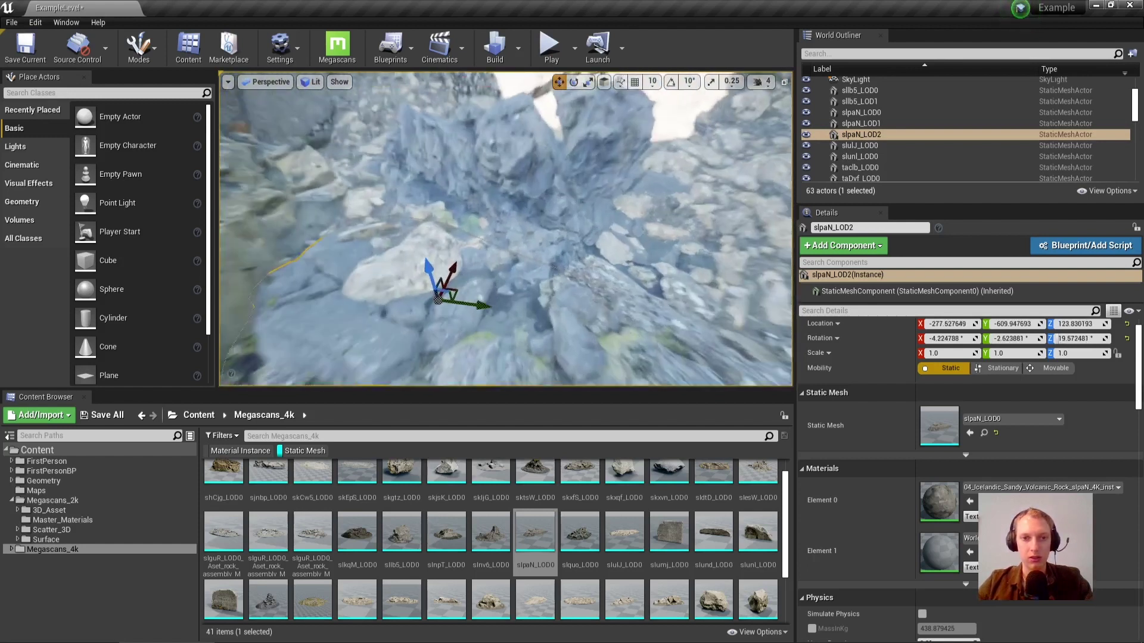
Duplicate the slpaN assembly behind the taclb rock and tilt the copy to blend with the slope.
alt+drag(580, 300, 480, 187)
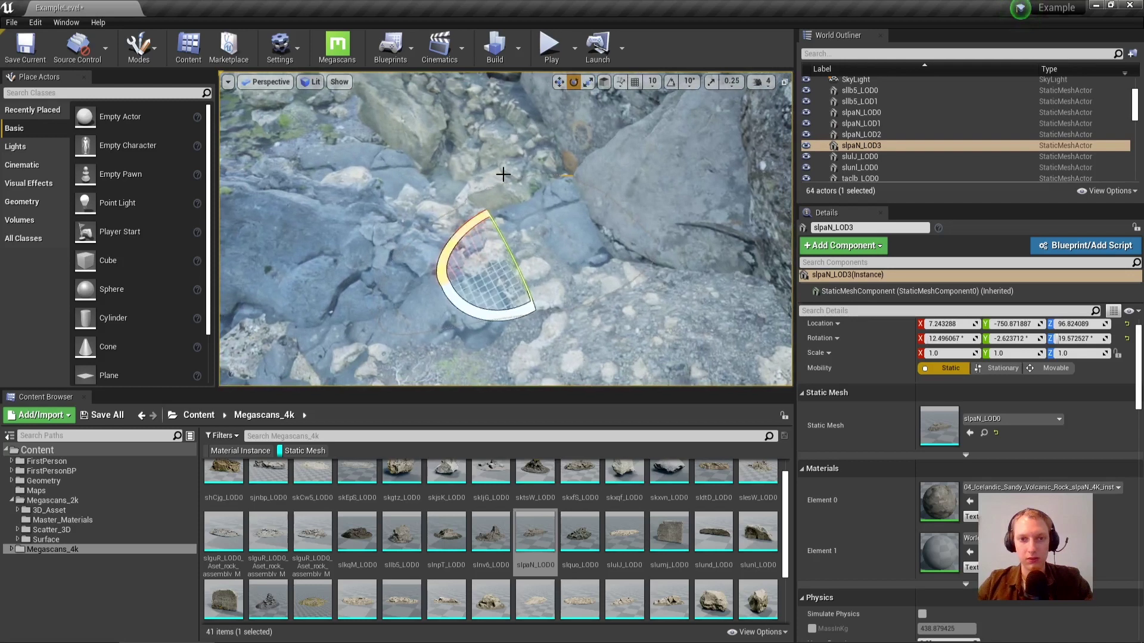
key(Escape)
right_drag(502, 174, 476, 173)
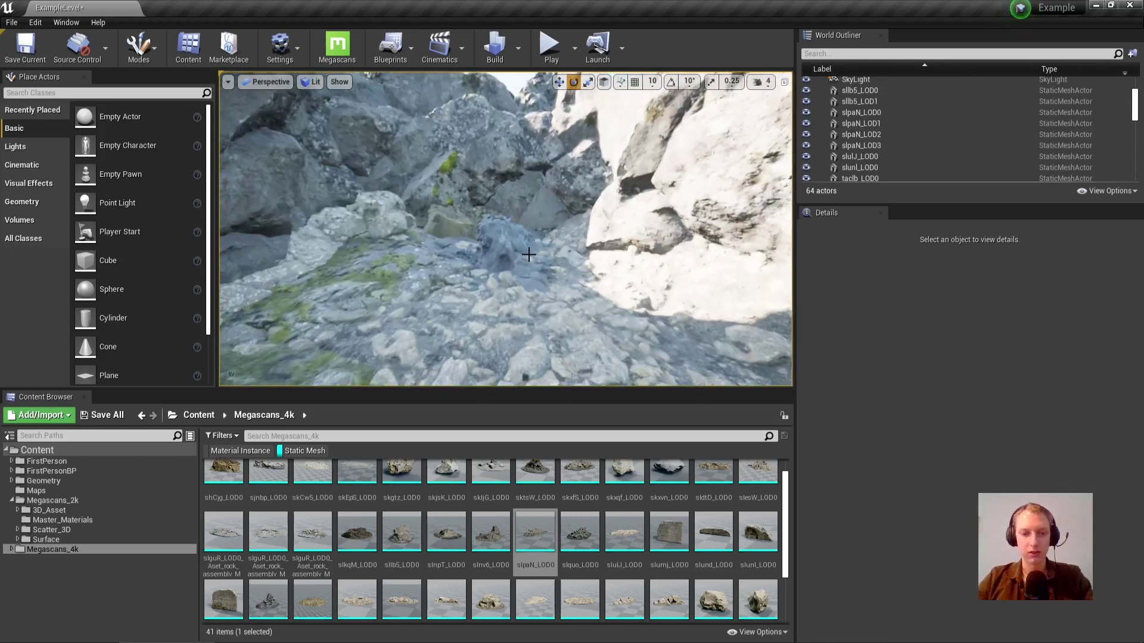
Switch the transform gizmo to world space and move the sky light and sky atmosphere close to the directional light.
click(567, 180)
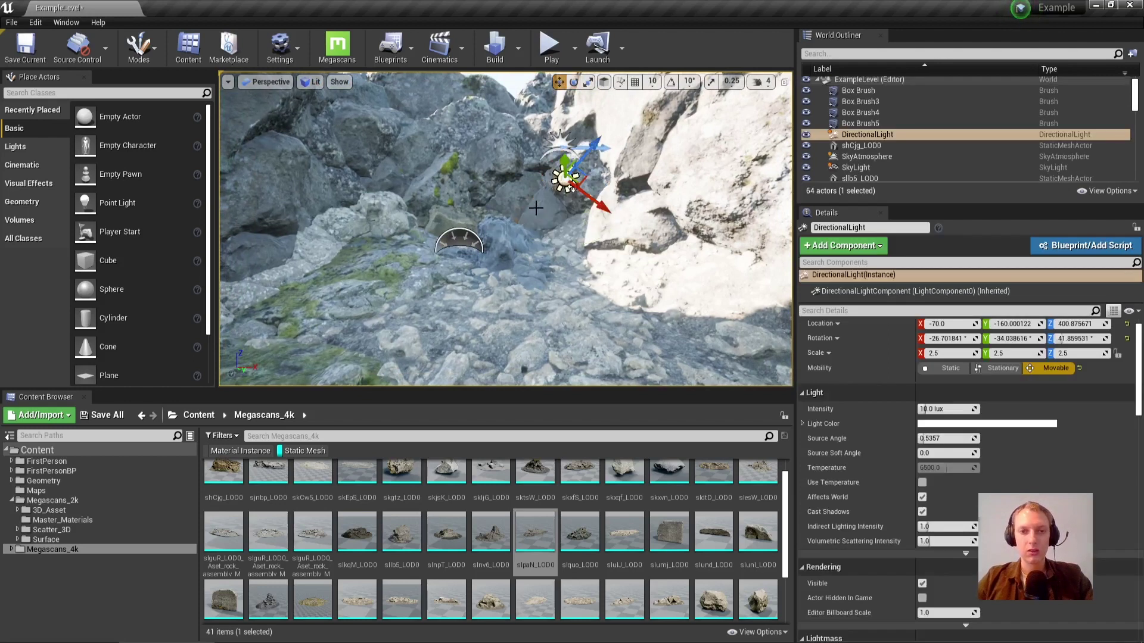
click(604, 82)
right_drag(572, 179, 578, 251)
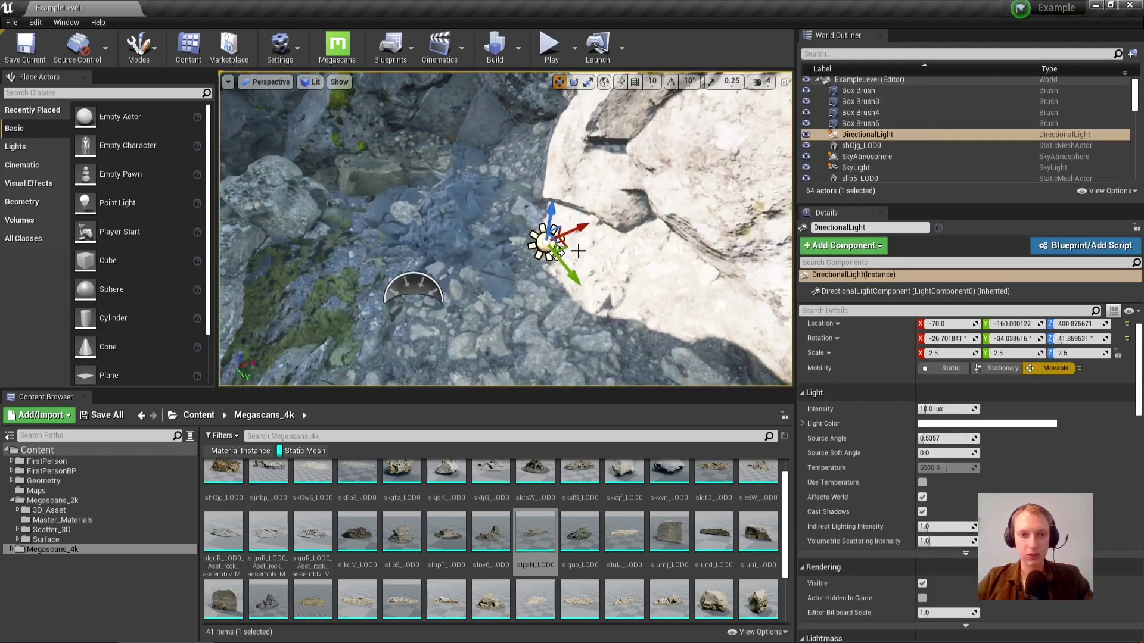
click(402, 298)
drag(400, 266, 375, 210)
right_drag(375, 209, 316, 275)
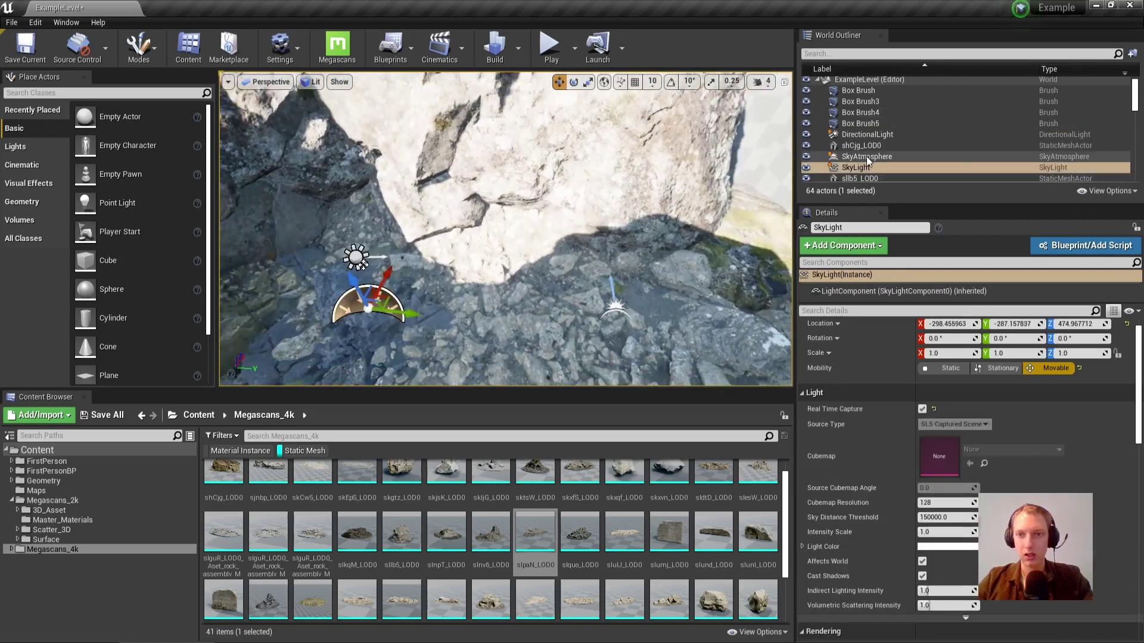
click(617, 308)
drag(653, 316, 357, 263)
right_drag(357, 262, 405, 252)
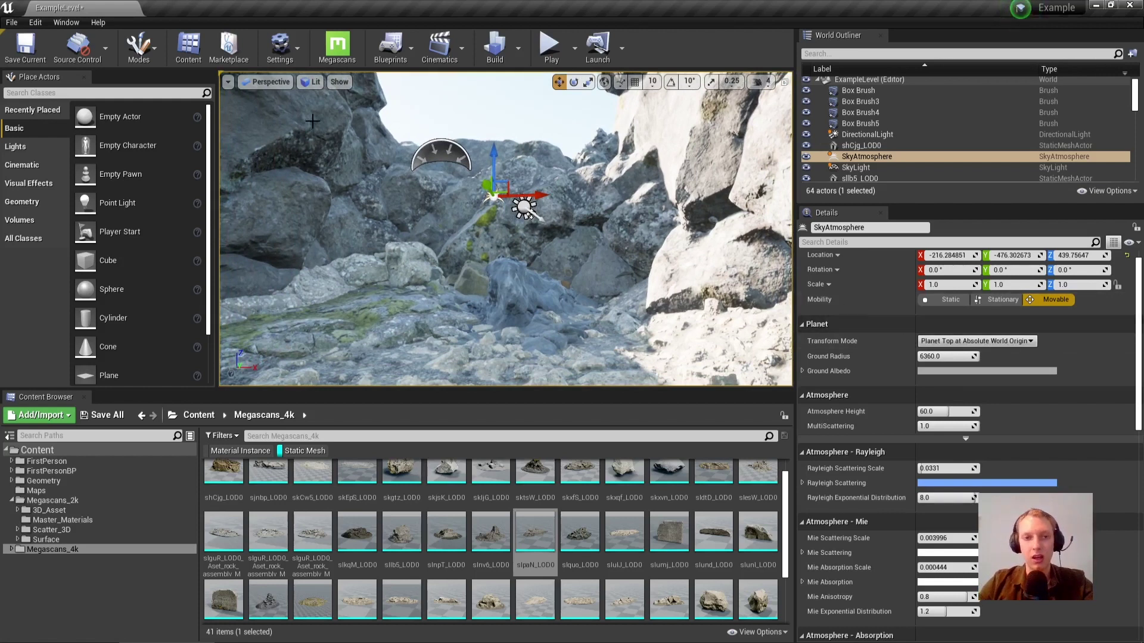
Turn off the game settings exposure for the viewport and set EV100 to 0.
click(302, 81)
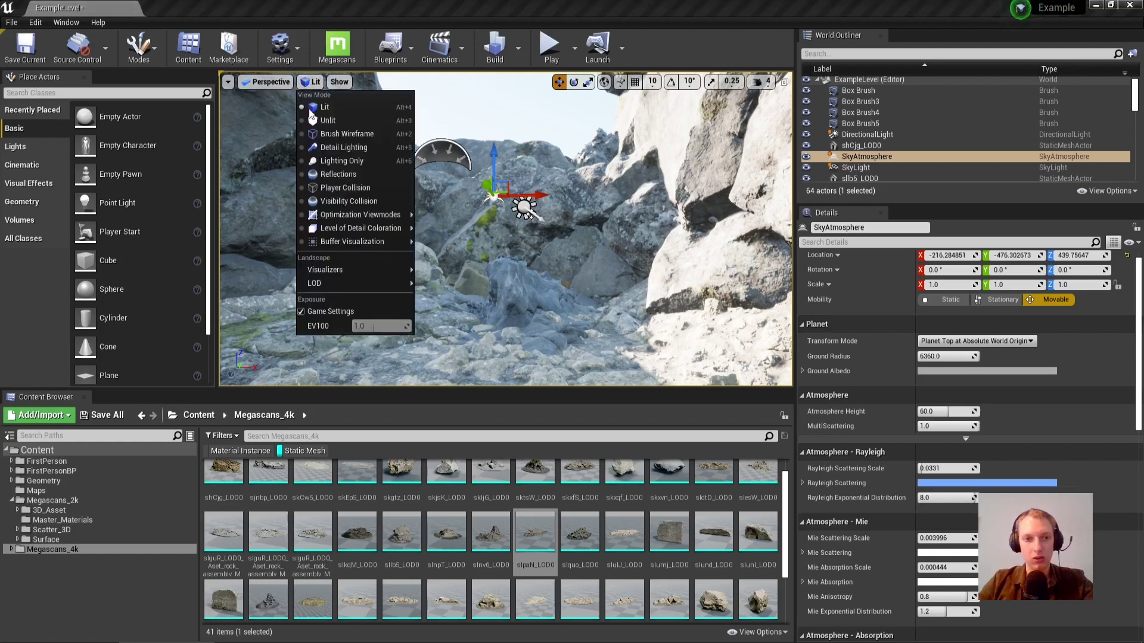
click(302, 312)
click(376, 325)
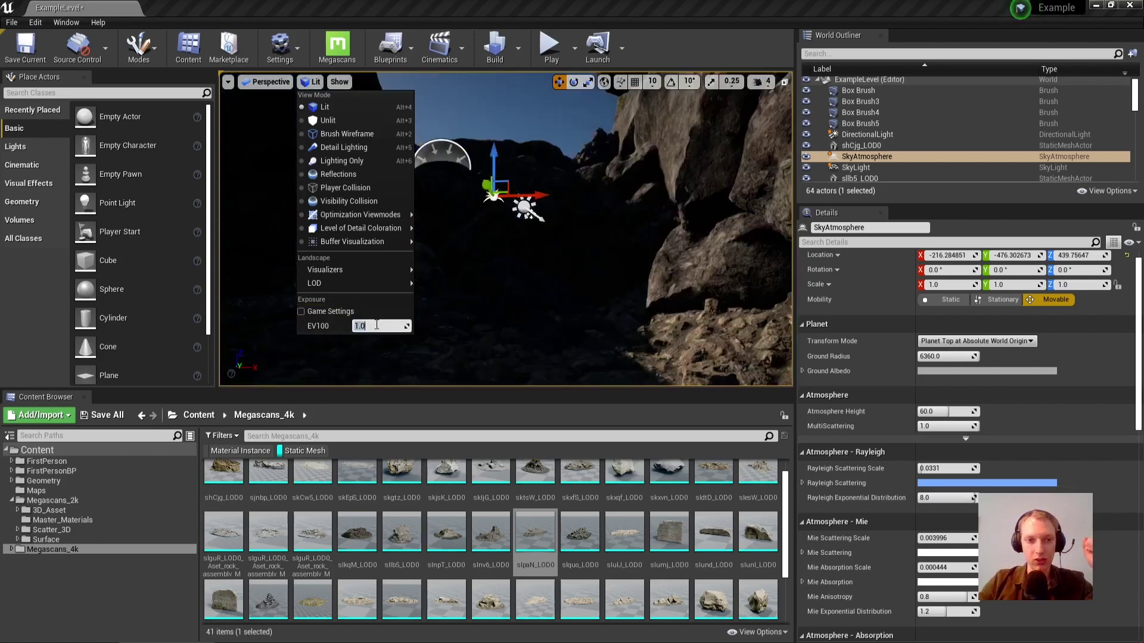
text(0)
key(Return)
Set the directional light's intensity to 20 lux and check the canyon's lighting and viewport exposure.
mouse_move(619, 348)
right_down()
mouse_move(583, 343)
mouse_move(673, 367)
mouse_move(614, 354)
right_up()
click(476, 190)
right_drag(476, 190, 435, 200)
click(936, 409)
text(20)
key(Return)
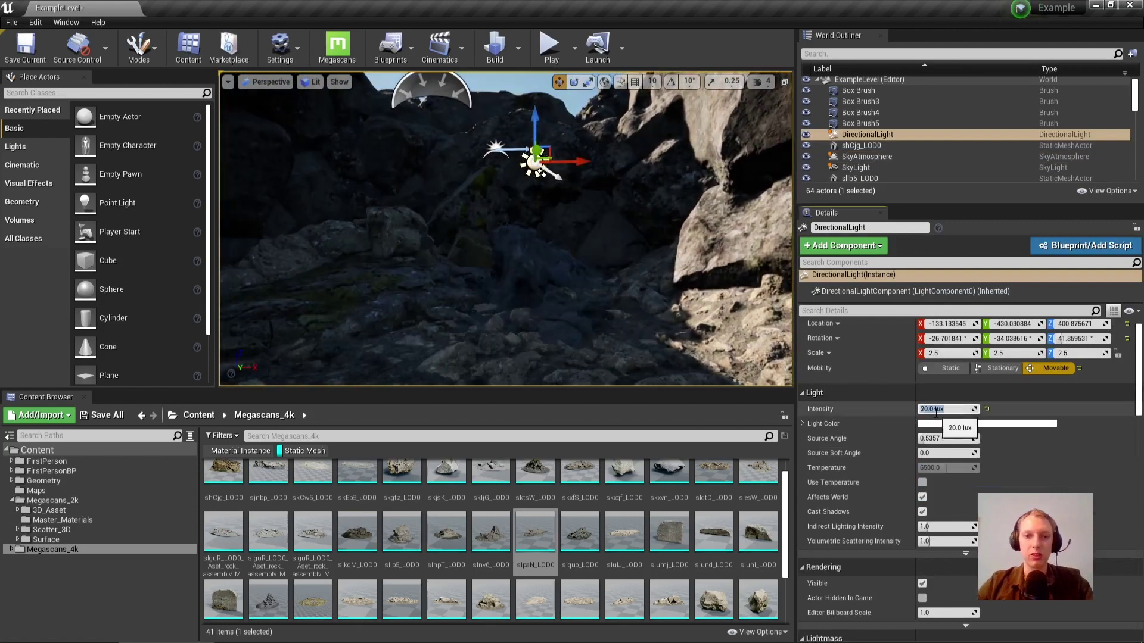
right_drag(691, 340, 786, 328)
right_drag(572, 226, 539, 253)
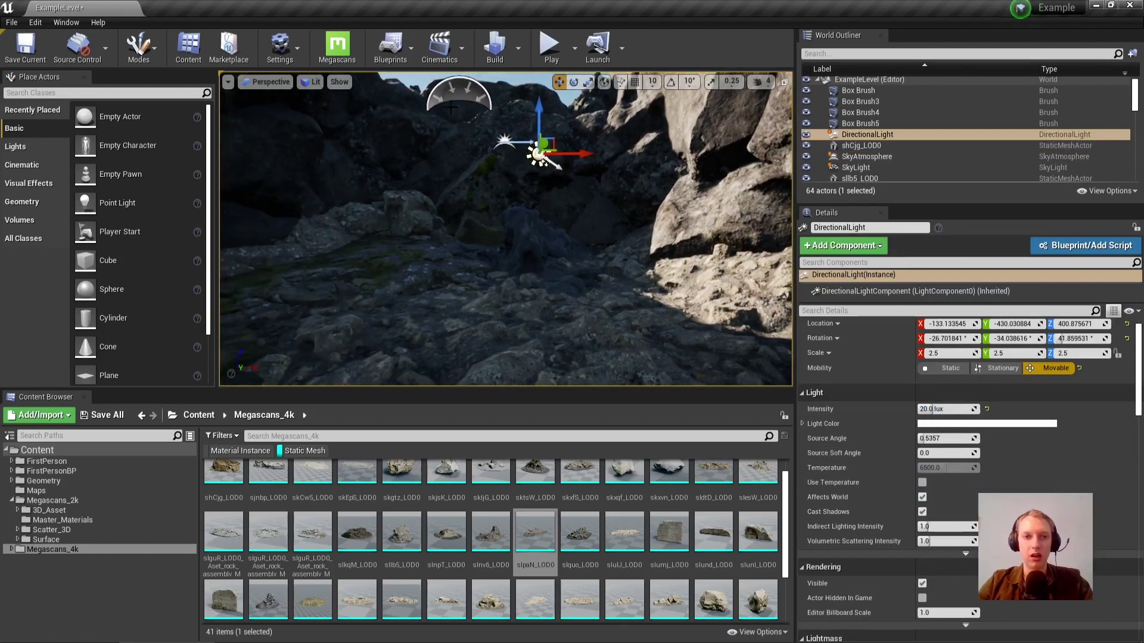
click(311, 82)
right_drag(359, 329, 365, 306)
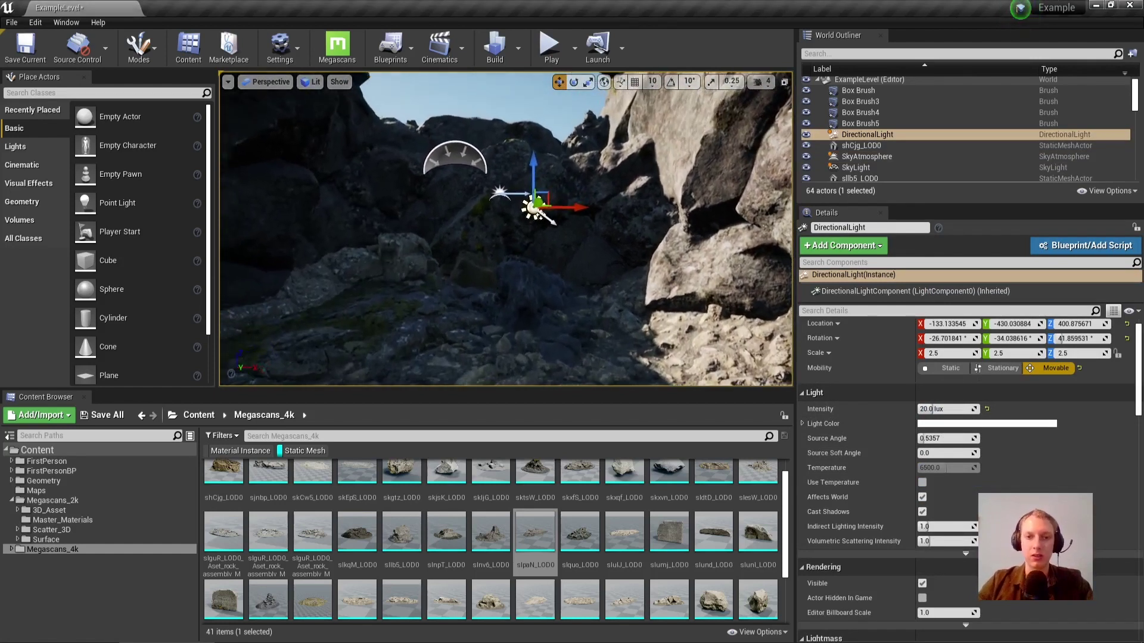
Rotate the directional light so that the sun shines from the opposite side onto the mossy ground and boulders.
mouse_move(501, 263)
mouse_down()
mouse_move(536, 301)
mouse_move(518, 272)
mouse_up()
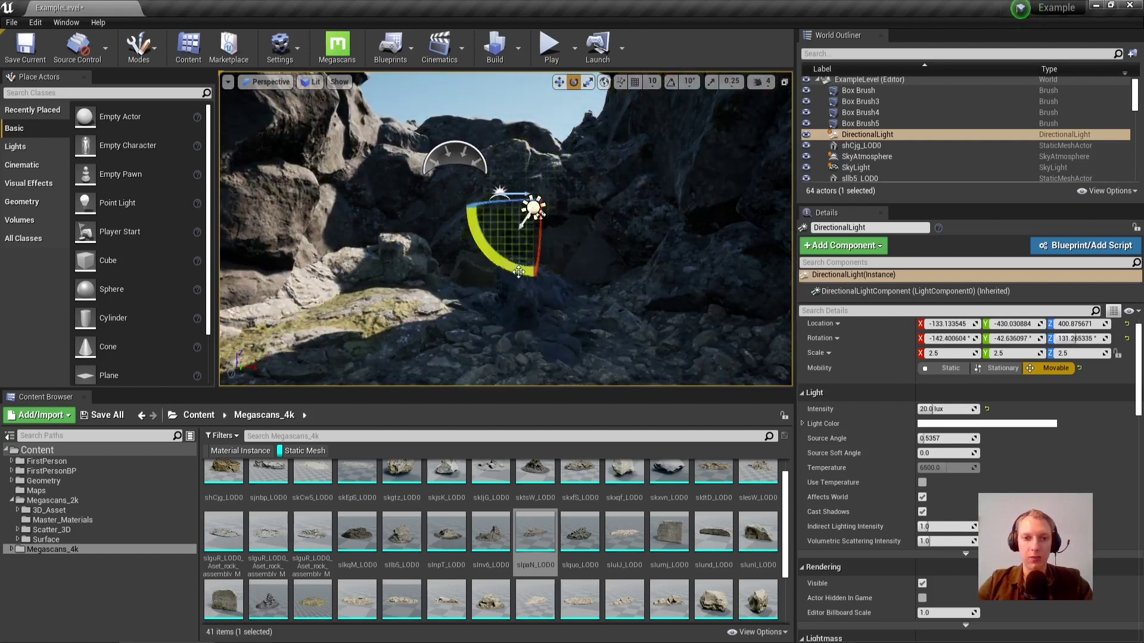
drag(502, 201, 576, 201)
drag(429, 205, 470, 232)
drag(533, 213, 541, 215)
right_drag(494, 284, 460, 272)
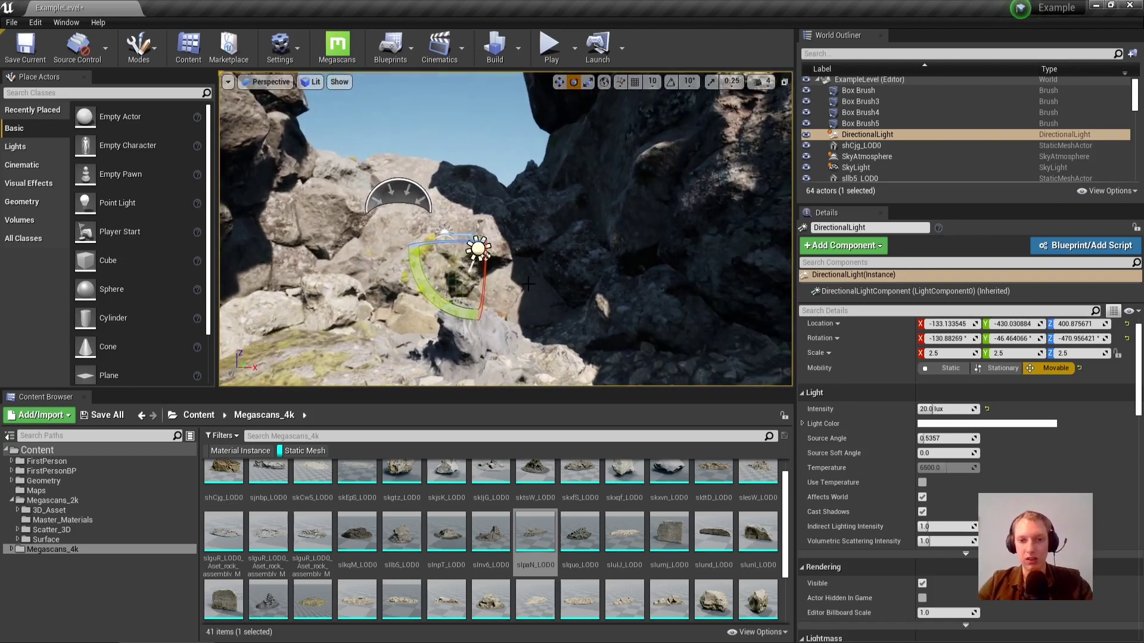
Refine the directional light's rotation so that the cliffs fall into shadow and sunlight lands on the canyon floor.
right_drag(527, 284, 528, 219)
drag(519, 212, 489, 217)
right_drag(519, 212, 546, 270)
key(Escape)
key(w)
key(s)
click(507, 191)
drag(510, 195, 542, 209)
key(Escape)
right_drag(515, 197, 548, 306)
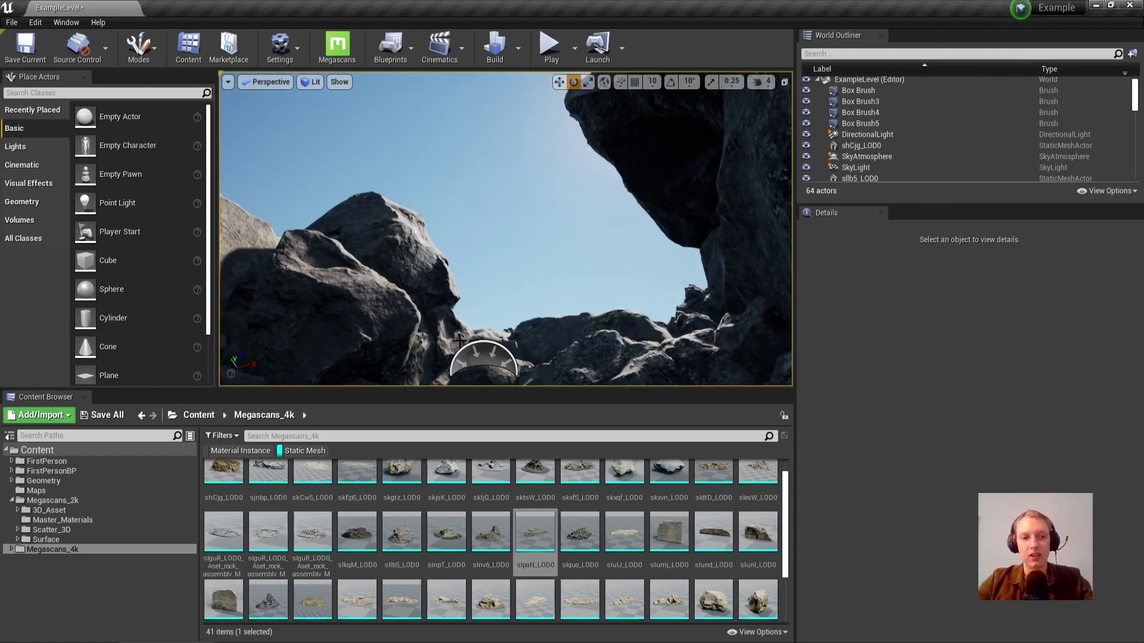
right_drag(277, 202, 276, 369)
right_drag(276, 280, 277, 271)
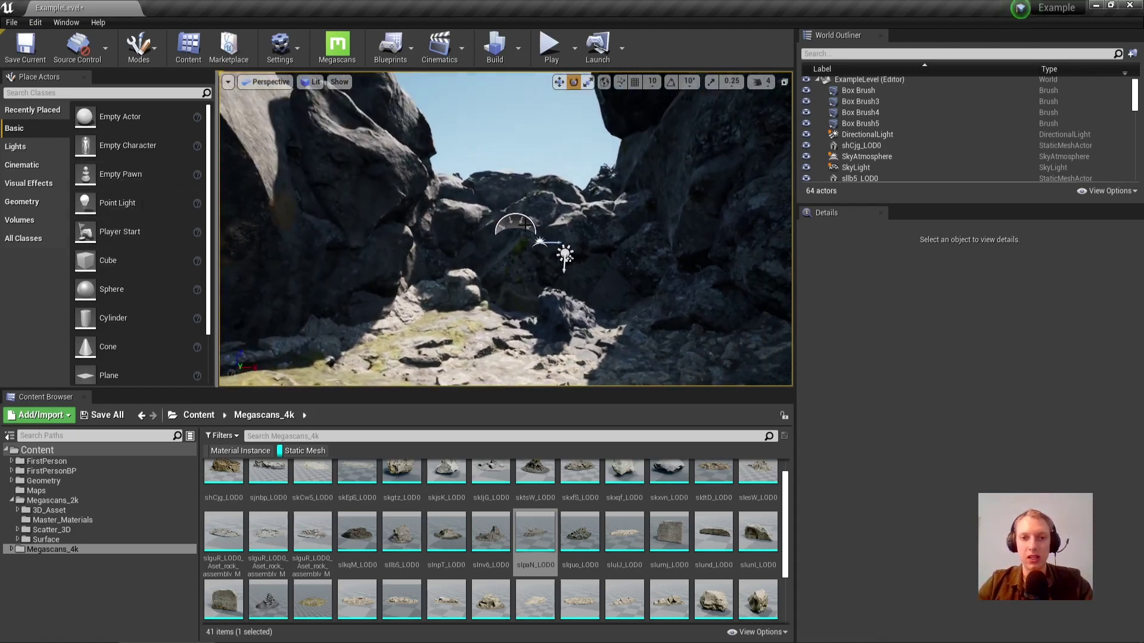
click(564, 254)
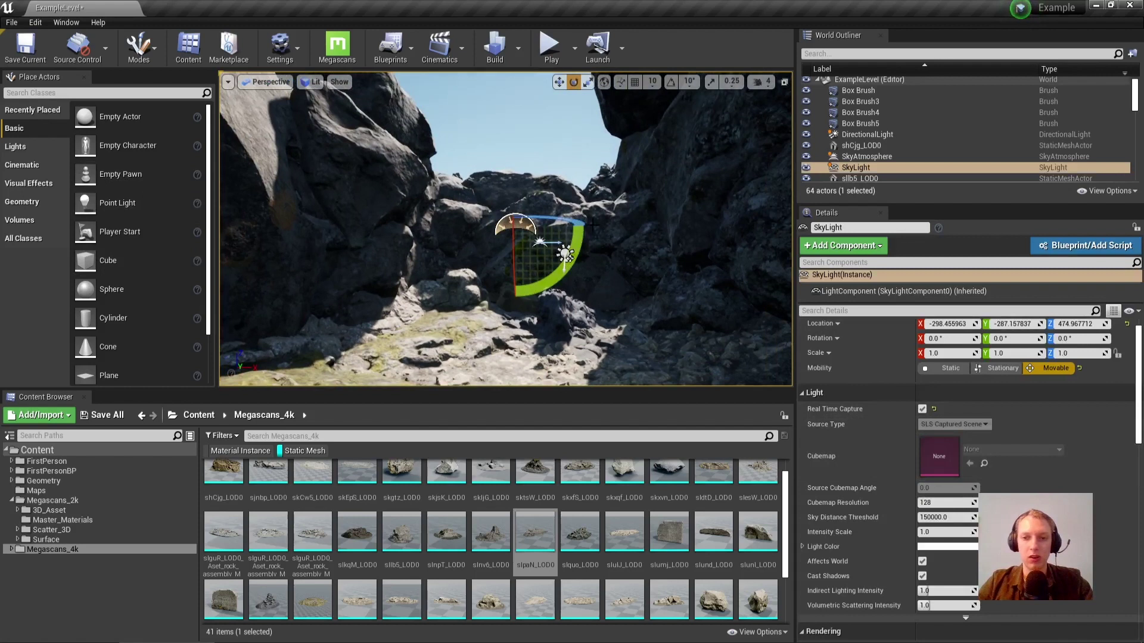
click(511, 169)
right_drag(544, 238, 570, 207)
key(w)
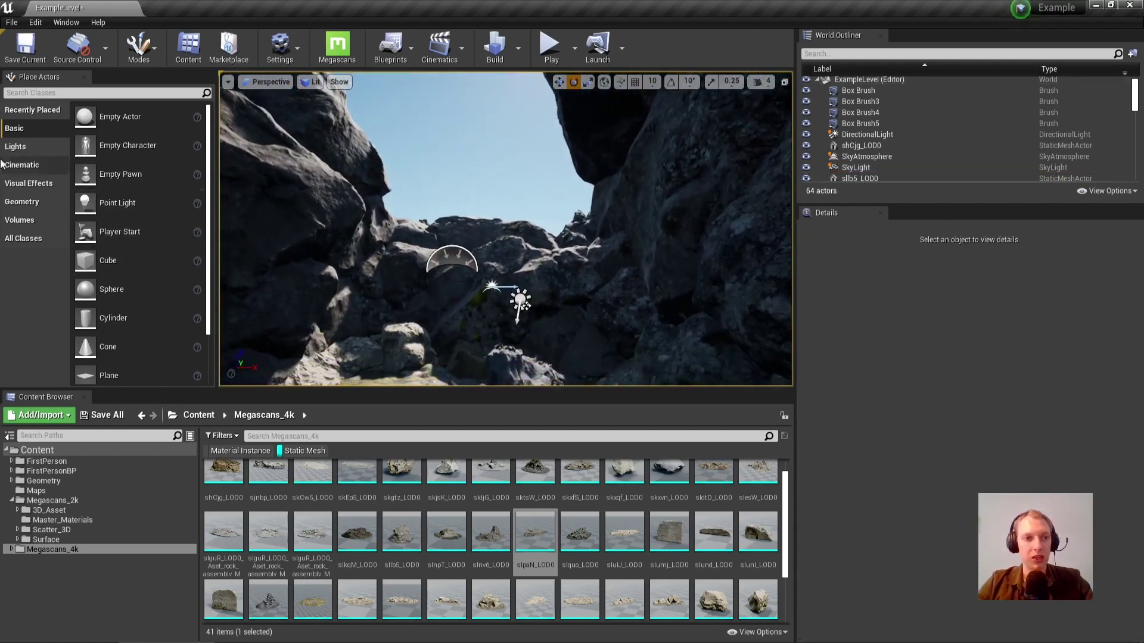
Add a Volumetric Cloud actor to the level near the taclb rock and inspect the clouds in the sky.
click(28, 185)
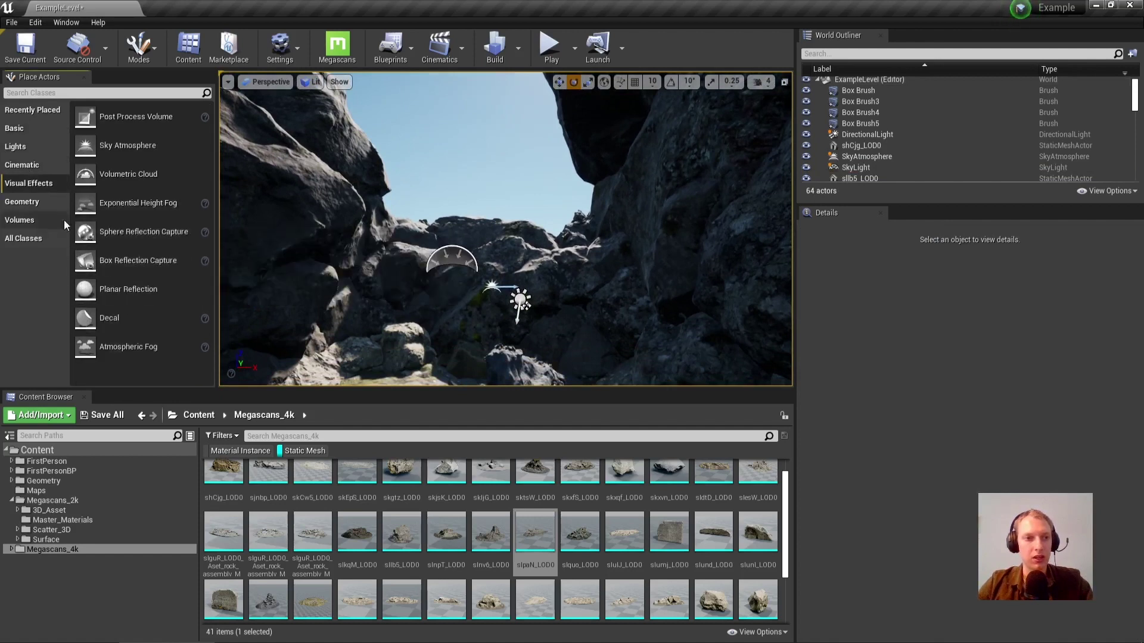
drag(129, 174, 484, 365)
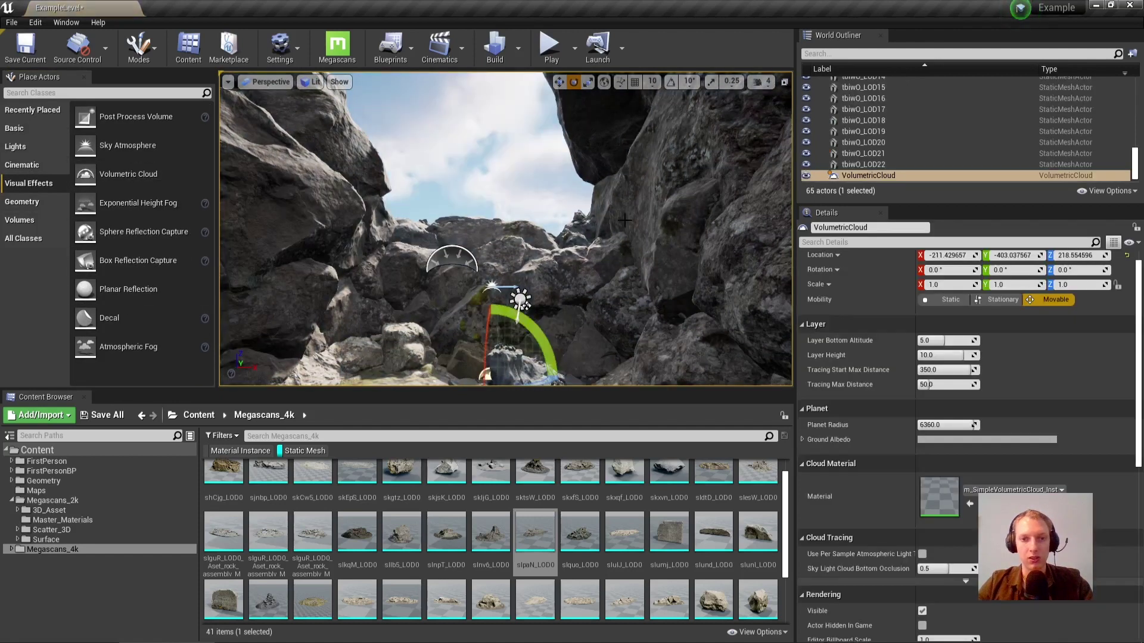
right_drag(446, 250, 238, 149)
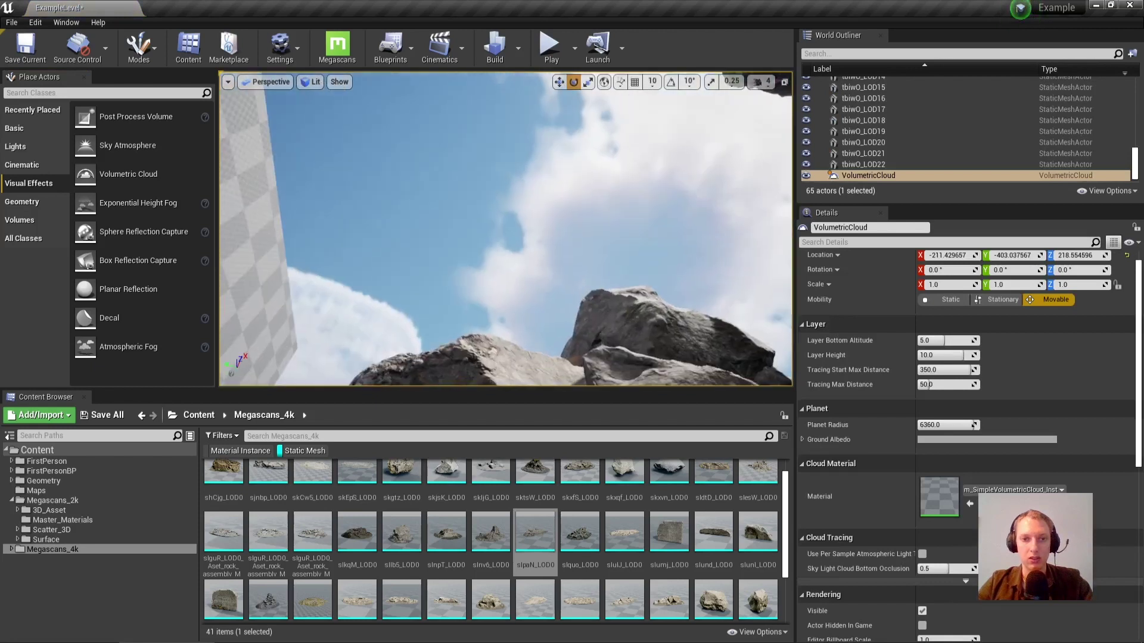
right_drag(447, 251, 480, 326)
key(Escape)
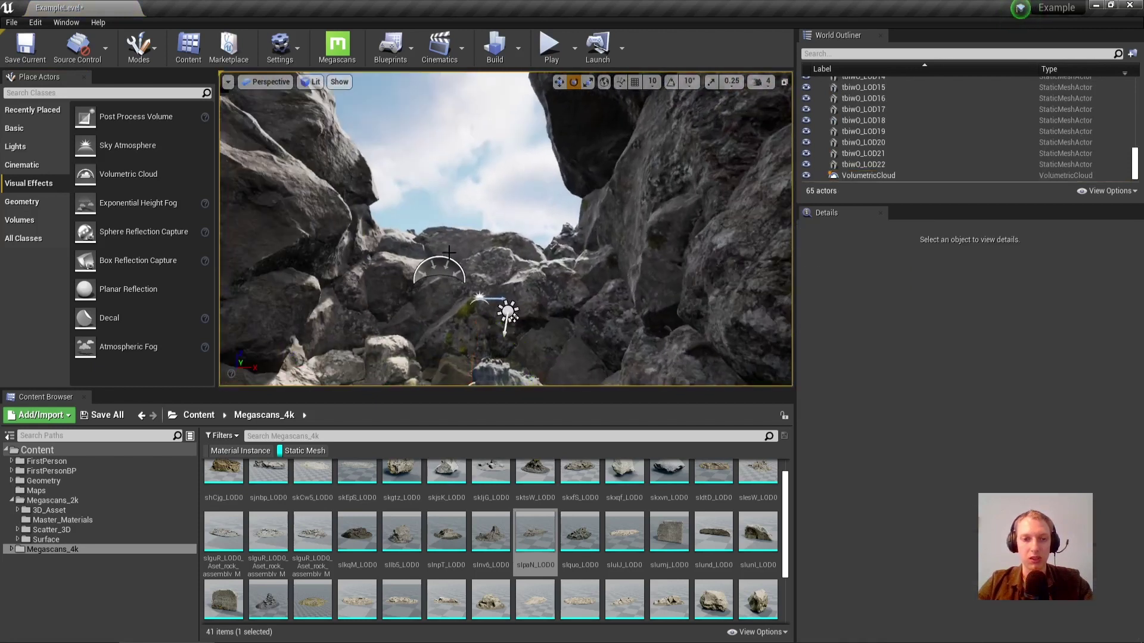
Rotate the directional light further to light the ground around the taclb rock under the cloudy sky.
right_drag(449, 252, 443, 307)
key(w)
right_drag(490, 271, 489, 324)
click(525, 224)
key(s)
right_drag(517, 182, 488, 199)
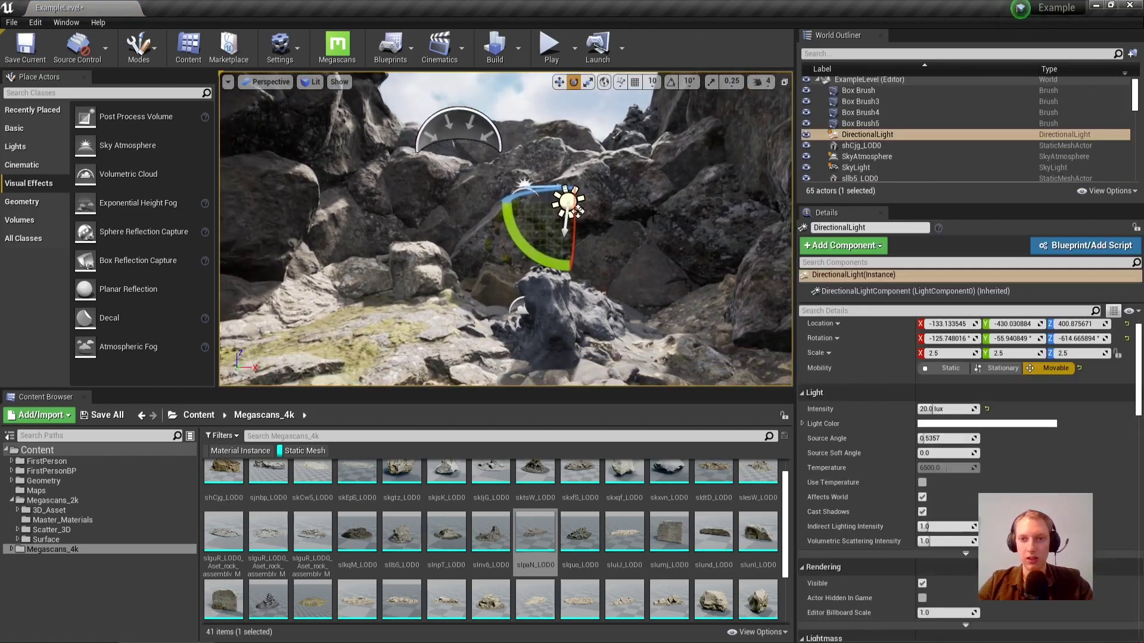
drag(573, 246, 573, 292)
right_drag(574, 291, 579, 227)
right_drag(539, 376, 539, 375)
drag(560, 209, 509, 208)
right_drag(508, 208, 519, 250)
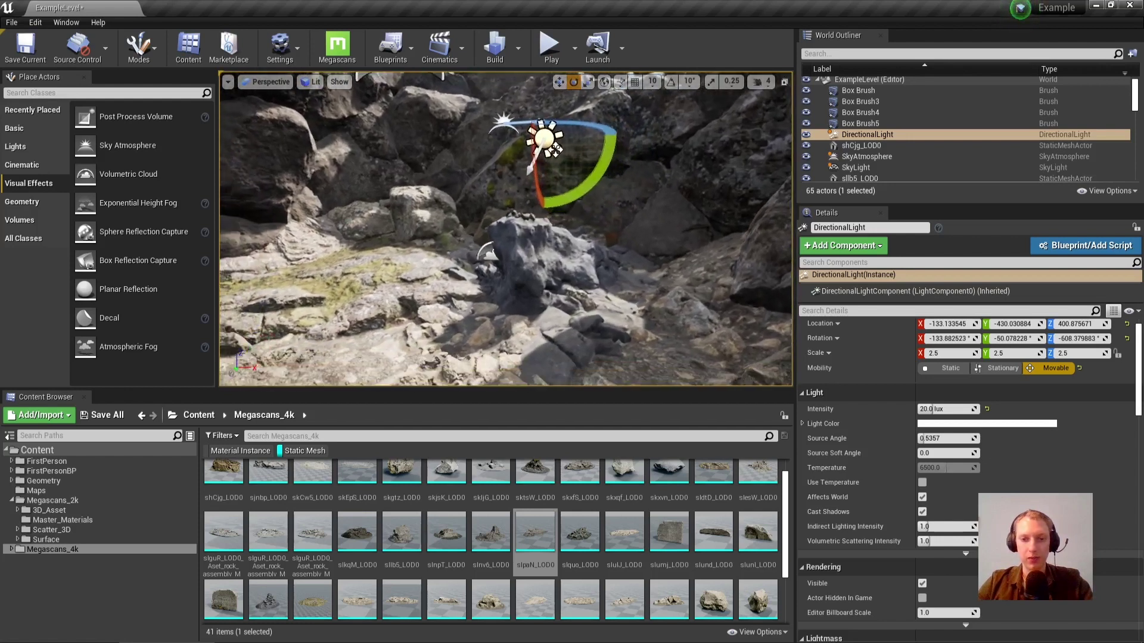
mouse_move(554, 122)
right_down()
mouse_move(571, 108)
mouse_move(554, 121)
right_up()
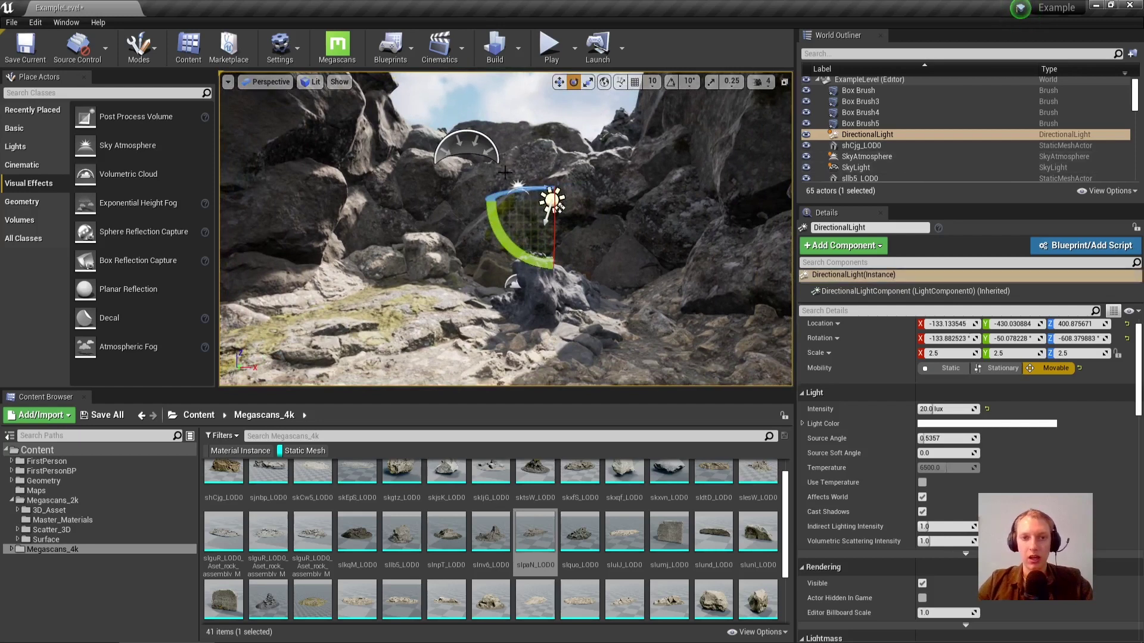
Set the directional light's intensity to 10 lux.
click(938, 409)
text(10)
key(Return)
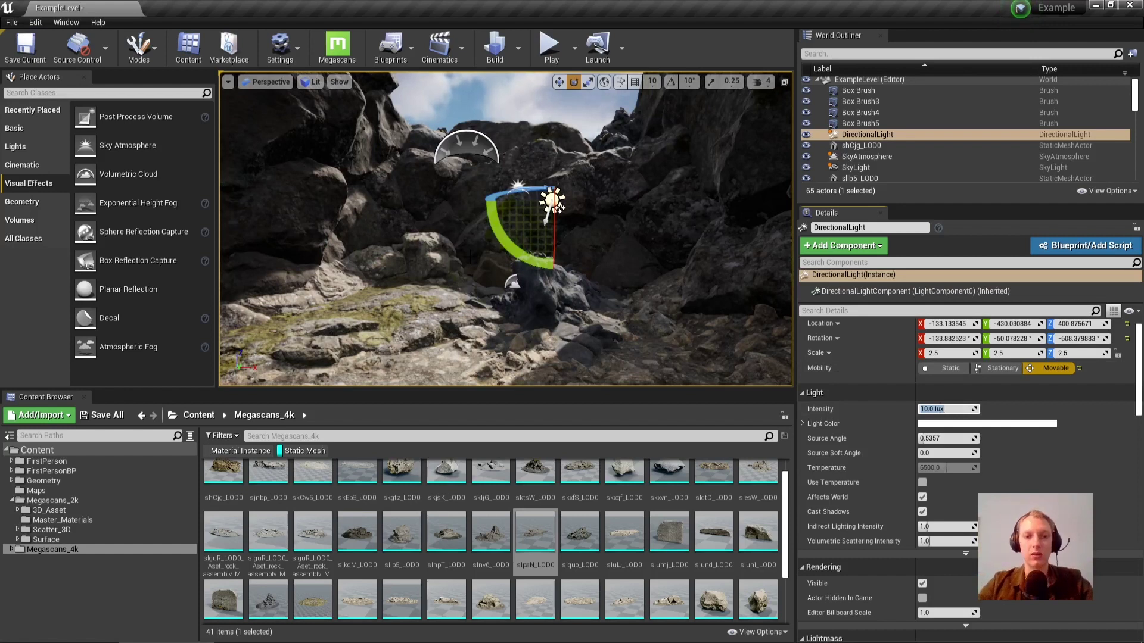
key(End)
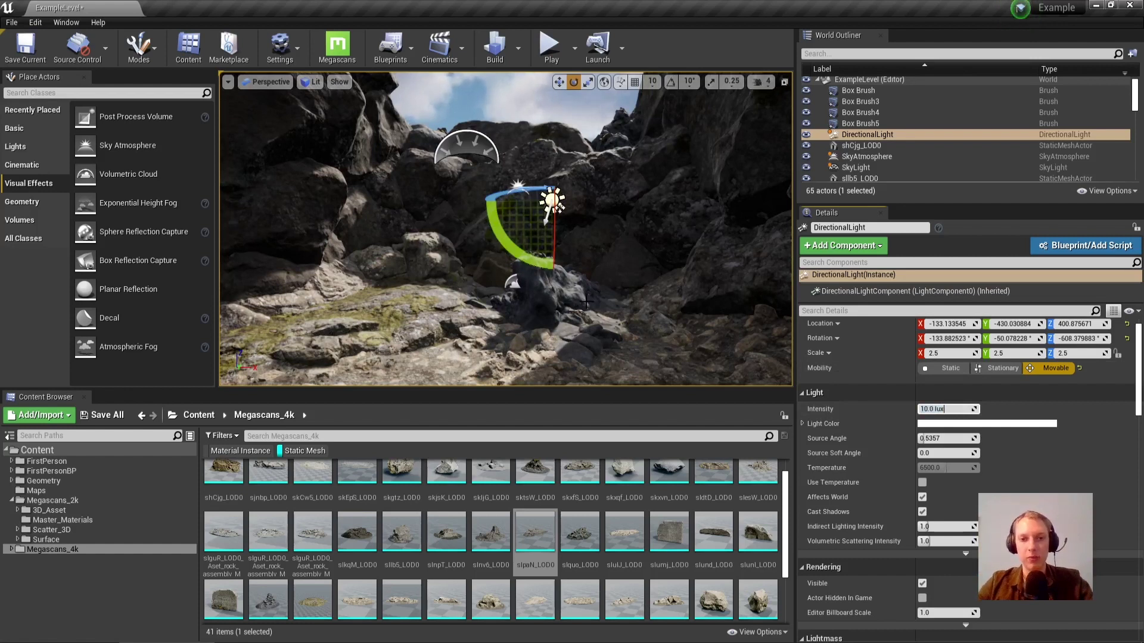
Save the current level with the updated directional light.
mouse_move(543, 256)
right_down()
mouse_move(592, 277)
mouse_move(569, 248)
mouse_move(697, 185)
mouse_move(521, 270)
mouse_move(523, 246)
right_up()
key(Escape)
key(ctrl+s)
key(a)
click(531, 261)
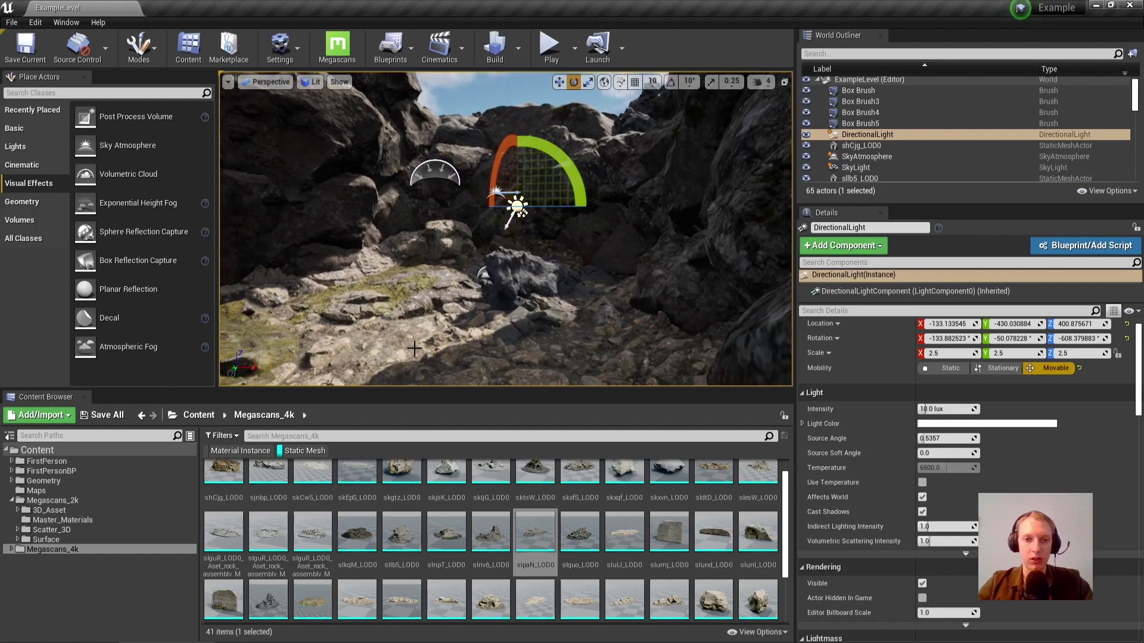
Rotate the directional light so the central dark rock falls into shadow beside a sunlit patch of ground, and check it without editor icons.
drag(506, 178, 505, 186)
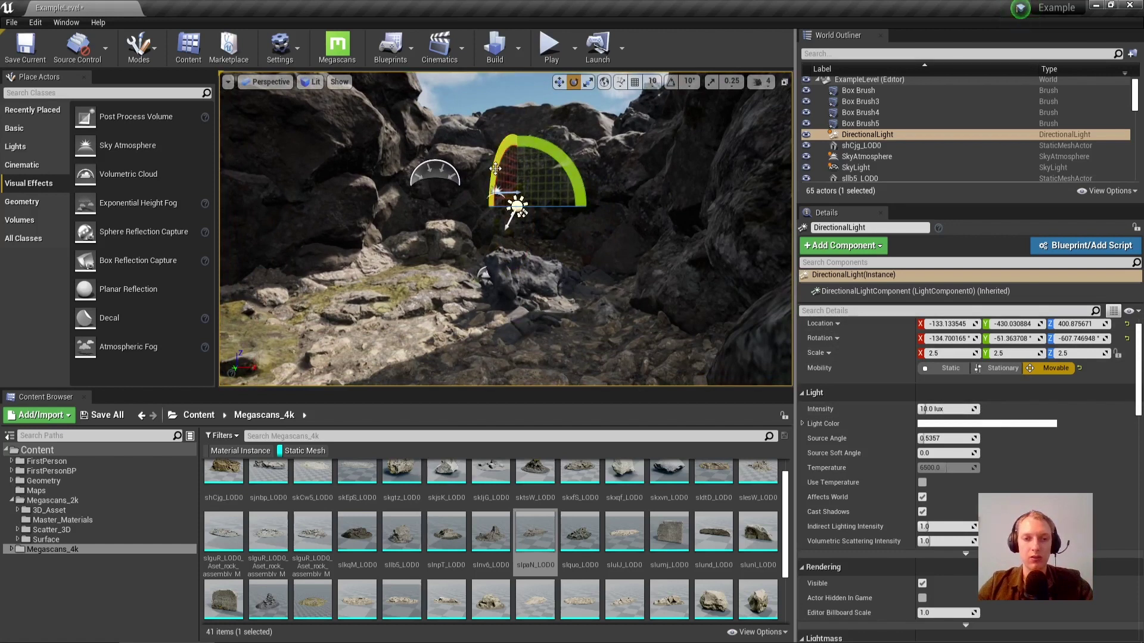
drag(495, 168, 576, 179)
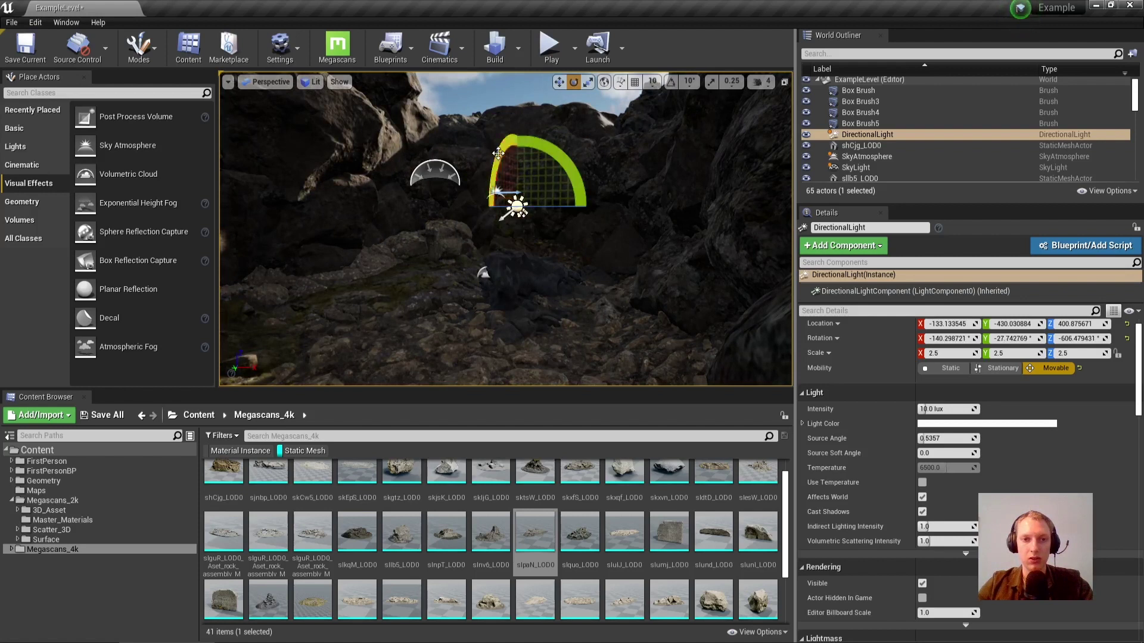
drag(498, 153, 506, 172)
mouse_move(512, 206)
right_down()
mouse_move(381, 230)
mouse_move(435, 194)
mouse_move(536, 208)
mouse_move(500, 208)
right_up()
drag(568, 210, 542, 262)
key(Escape)
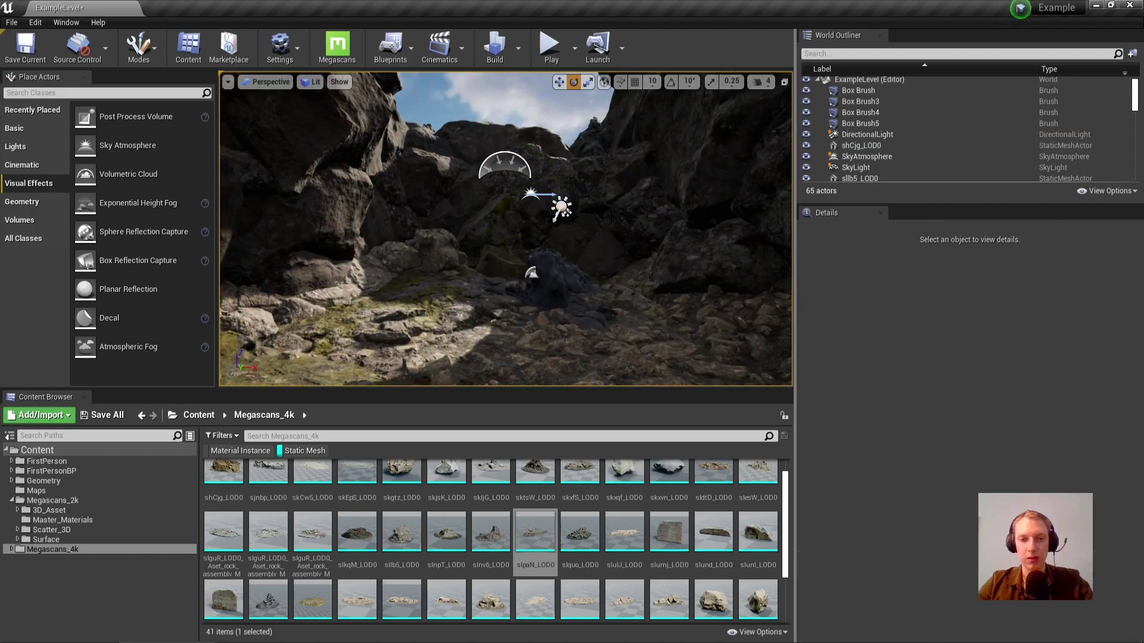
key(w)
key(d)
right_drag(581, 349, 580, 349)
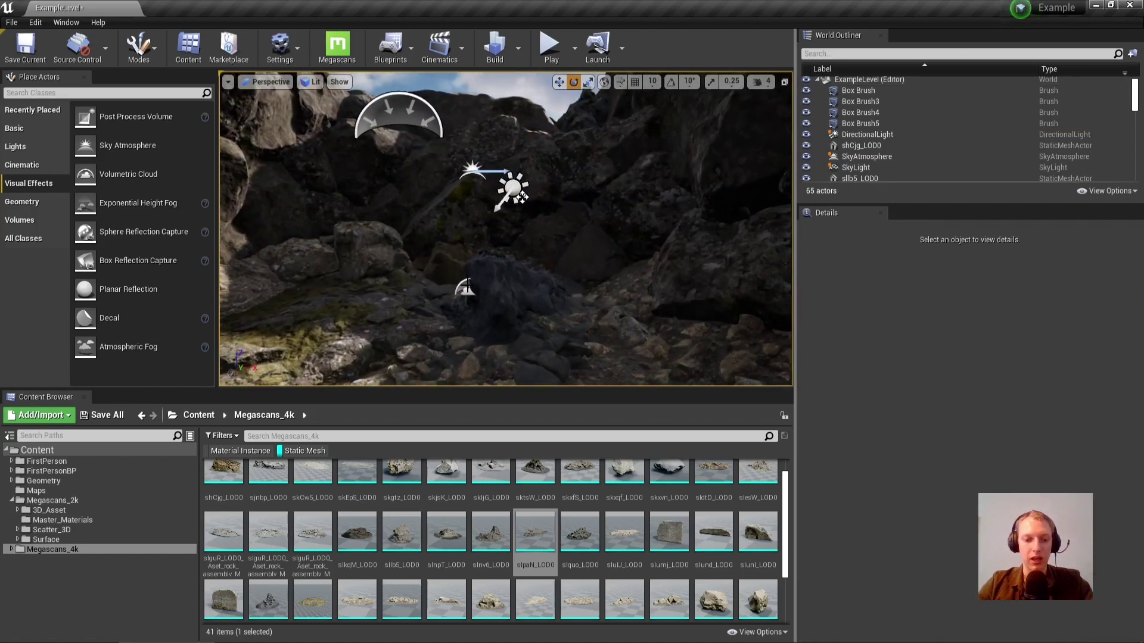
key(g)
key(s)
right_drag(491, 280, 496, 283)
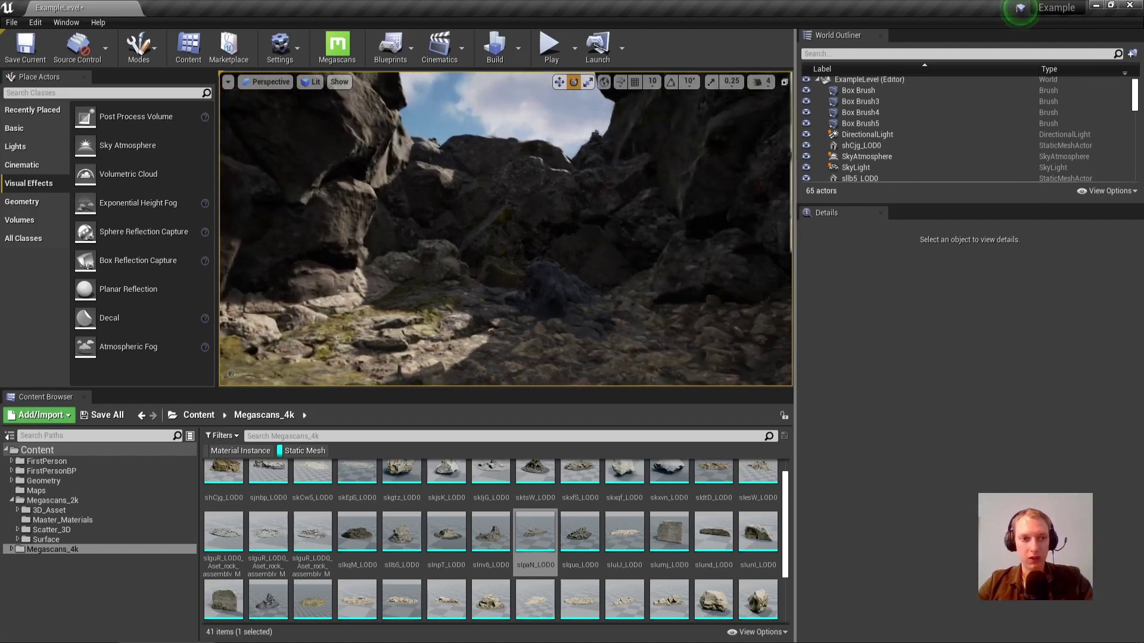
Add a Spot Light raised above the central dark rock, with its mobility set to Movable and shadow casting turned off.
click(19, 148)
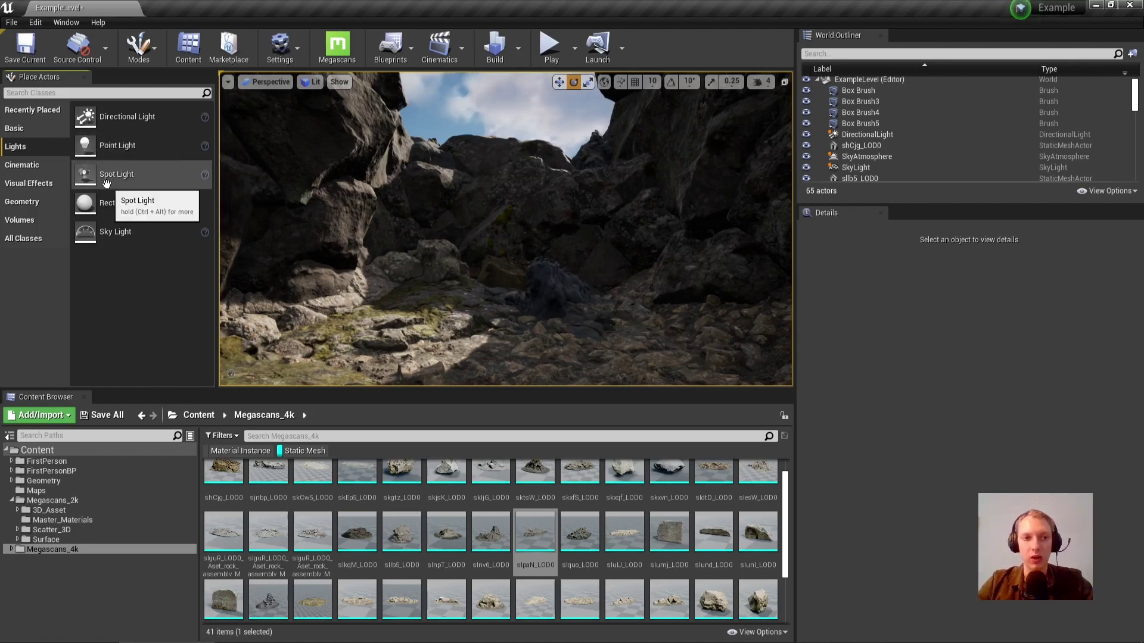
drag(122, 181, 554, 306)
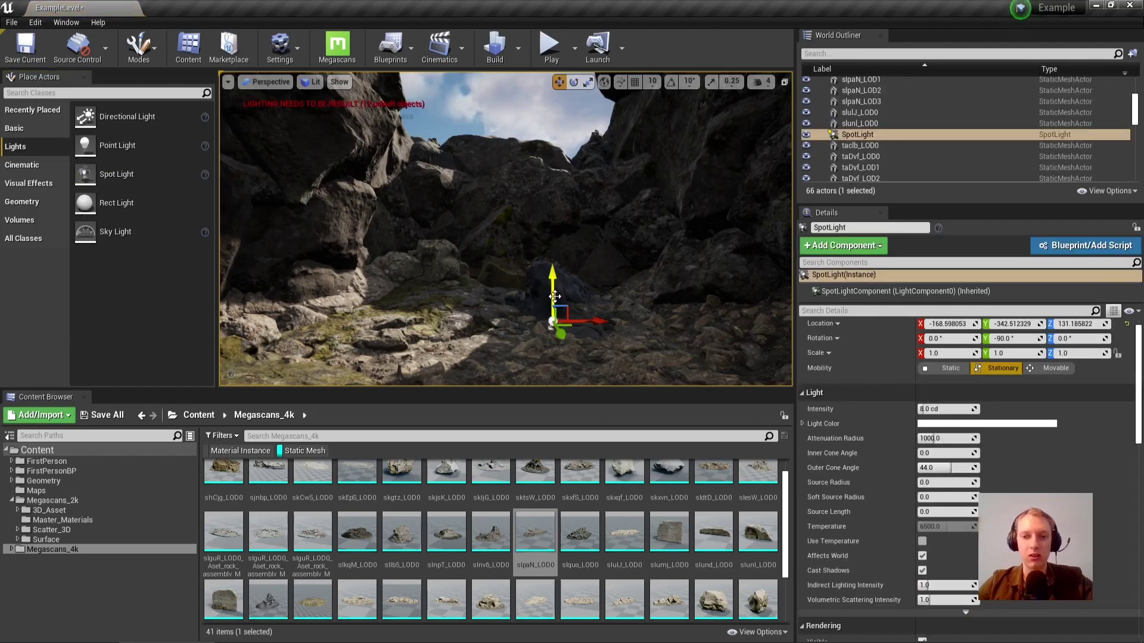
drag(553, 291, 560, 139)
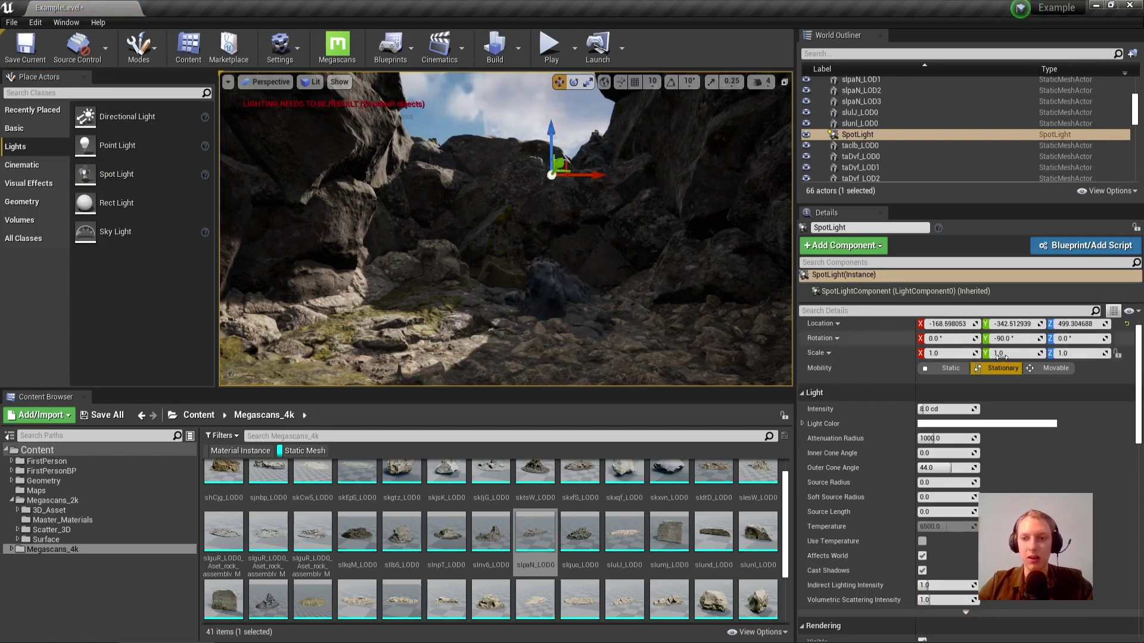
click(1057, 371)
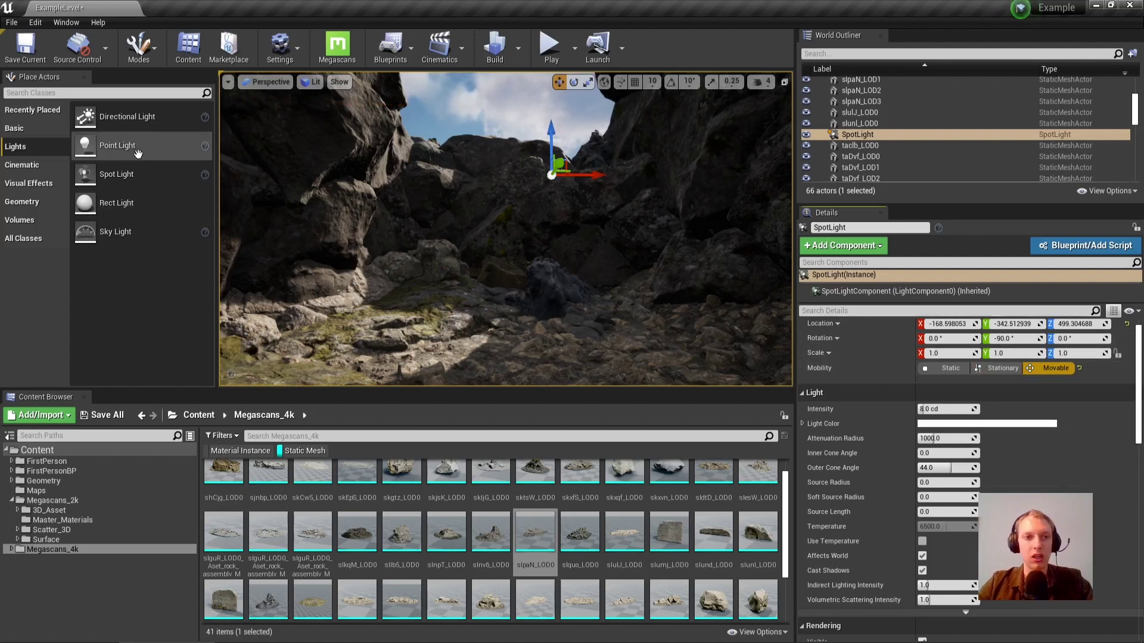
right_drag(500, 203, 536, 193)
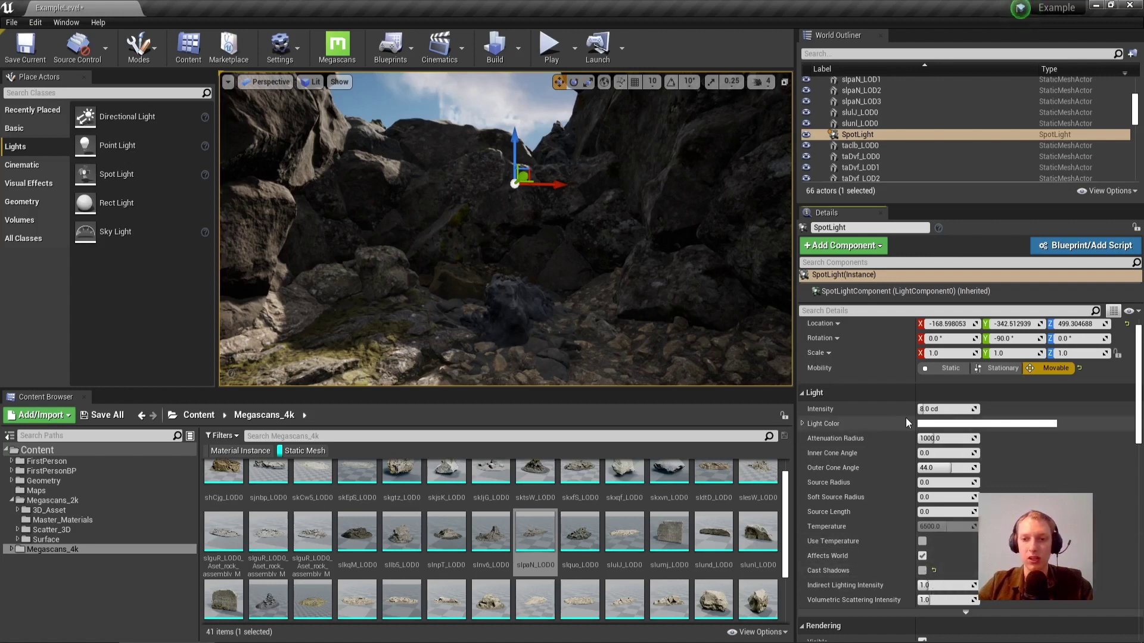
Move the spot light behind the dark rock to about Y -565, Z 429 and rotate it to point down at the rock.
right_drag(572, 226, 715, 238)
right_drag(592, 153, 574, 152)
drag(573, 156, 535, 212)
right_drag(513, 226, 444, 259)
key(s)
right_drag(529, 188, 529, 188)
drag(523, 145, 579, 133)
key(e)
drag(550, 176, 556, 189)
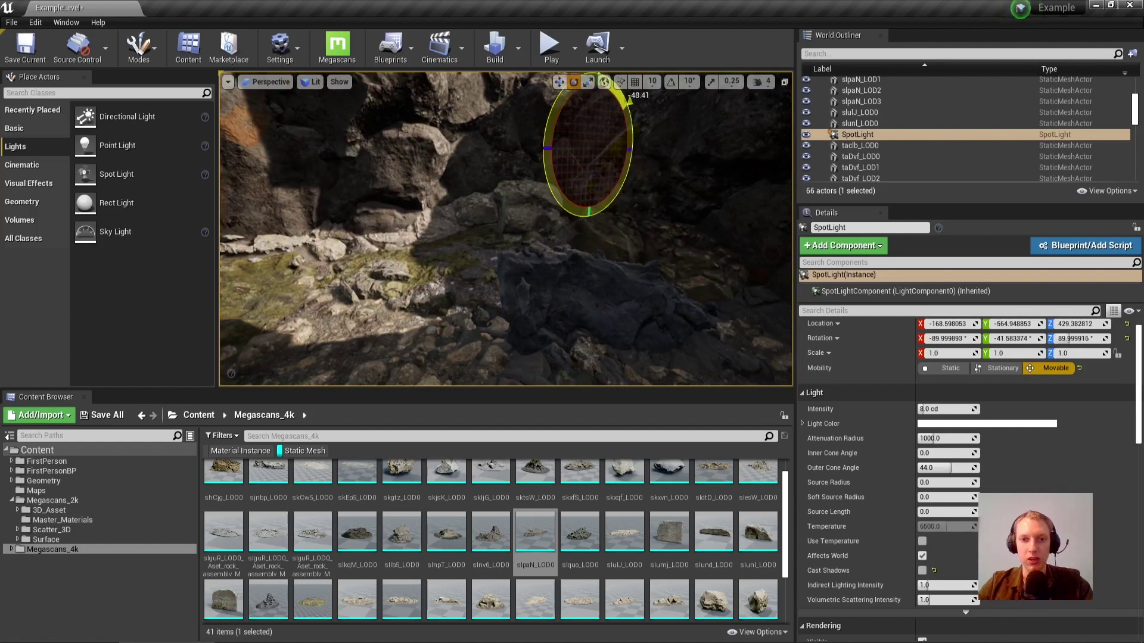
right_drag(505, 229, 505, 228)
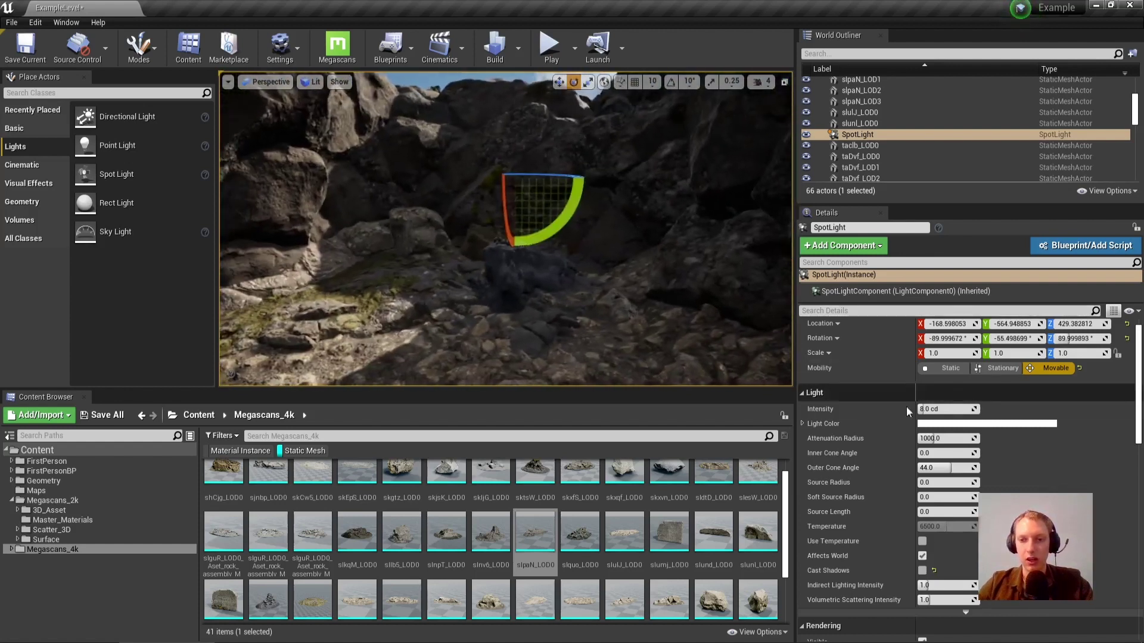
Set the spot light's intensity to 160 cd and reposition it at about Y -646, Z 604, still aimed at the dark rock.
drag(922, 410, 983, 409)
right_drag(548, 215, 548, 216)
key(w)
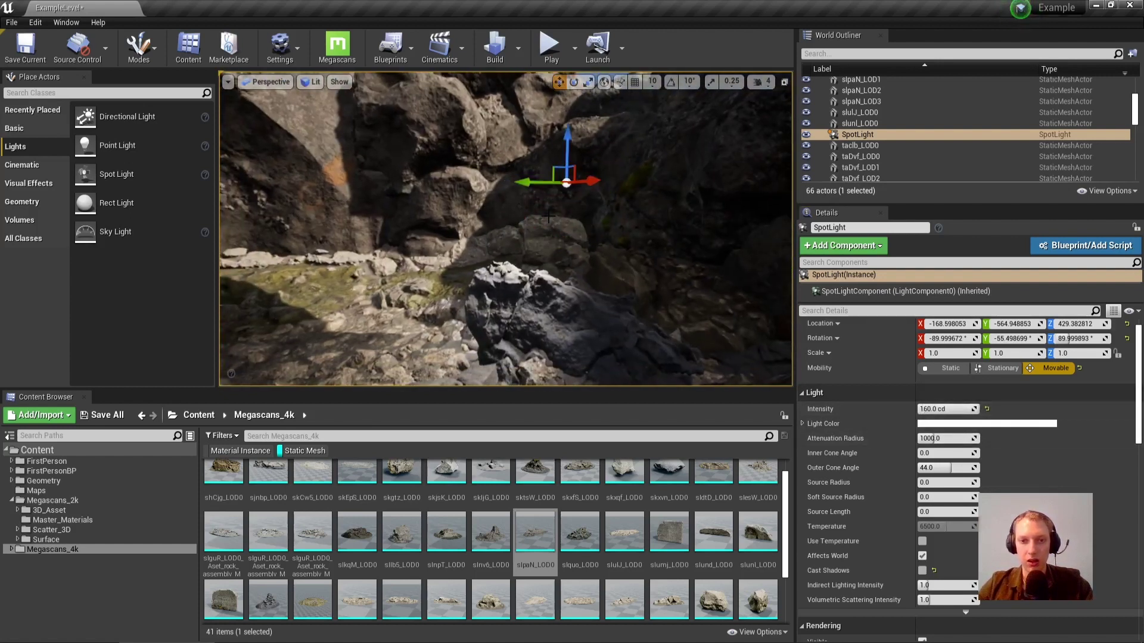
drag(551, 165, 583, 75)
right_drag(548, 216, 560, 178)
key(e)
drag(523, 156, 527, 150)
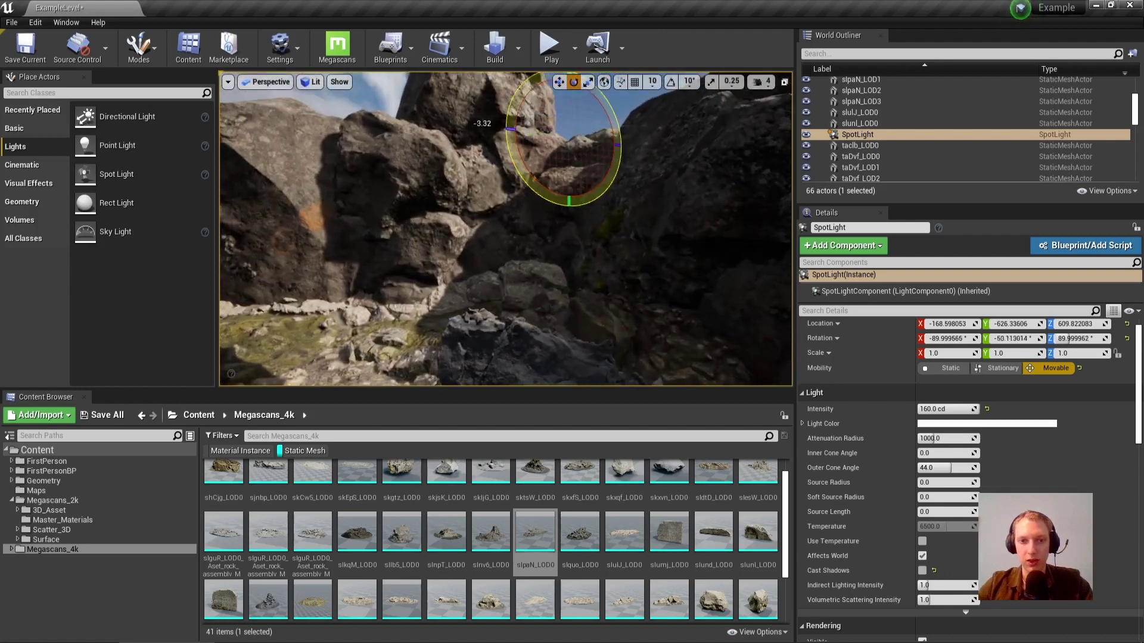
key(w)
right_drag(566, 126, 565, 126)
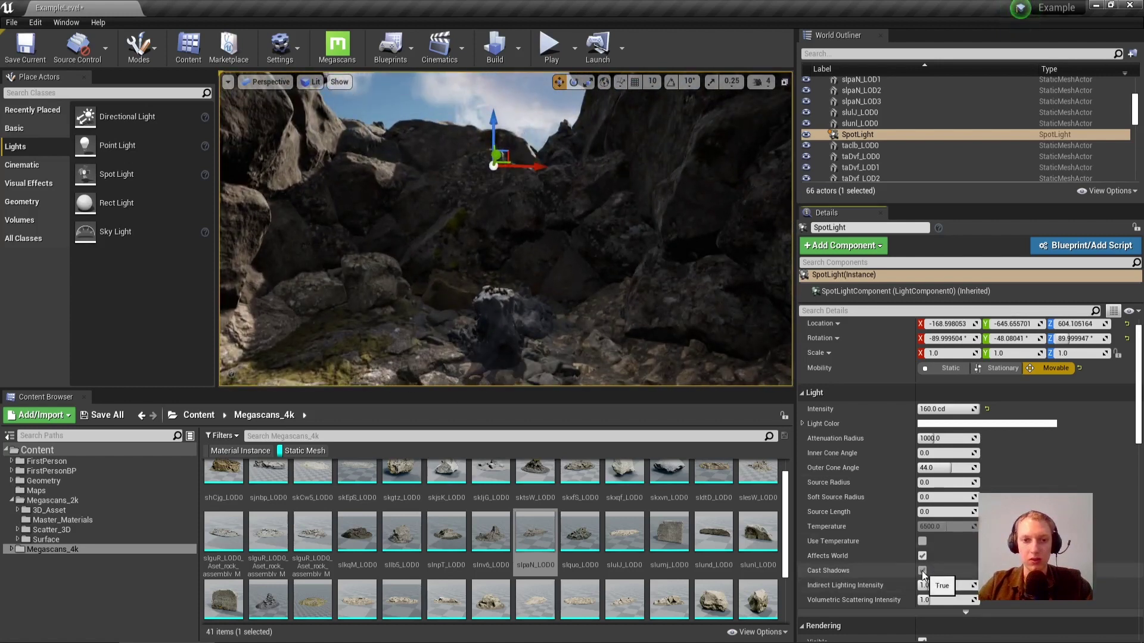
Rotate the spot light sideways toward the rock and move it to about X 95, Z 585.
key(e)
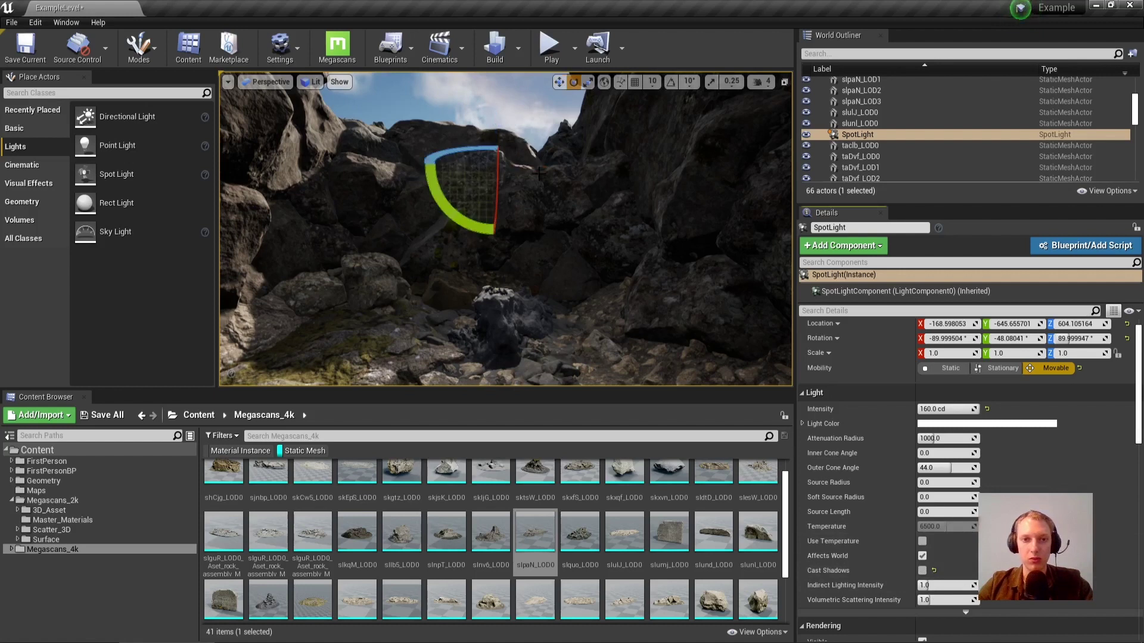
drag(446, 213, 589, 162)
key(w)
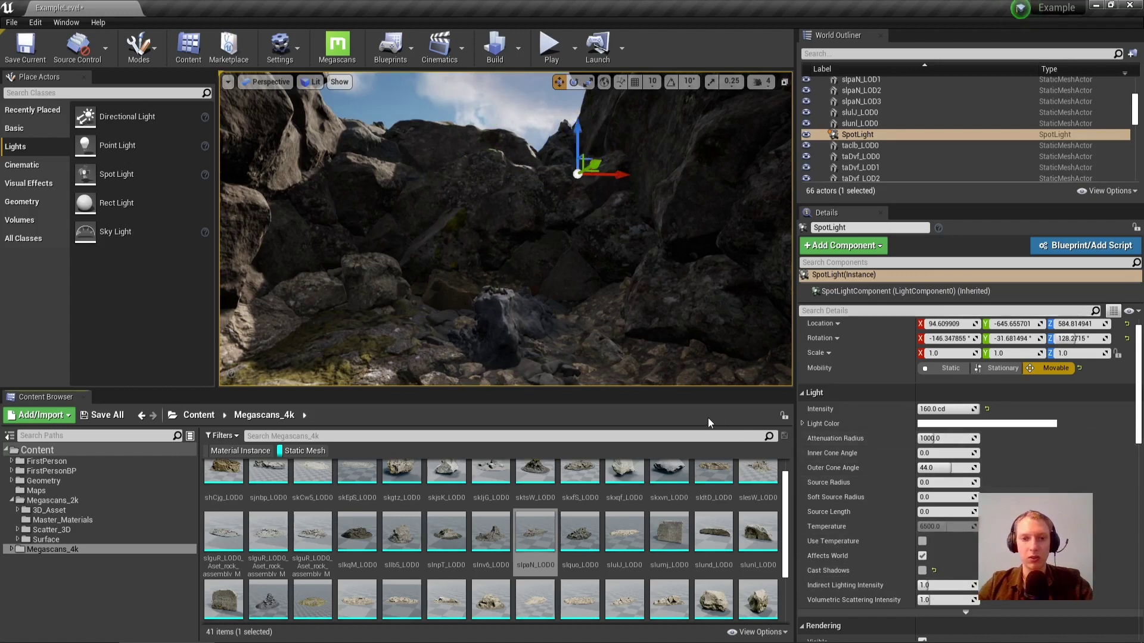
Narrow the spot light's outer cone angle to about 19 degrees and re-aim it at the rock from about X 136, Z 675.
right_drag(636, 274, 629, 345)
key(g)
right_drag(582, 269, 512, 179)
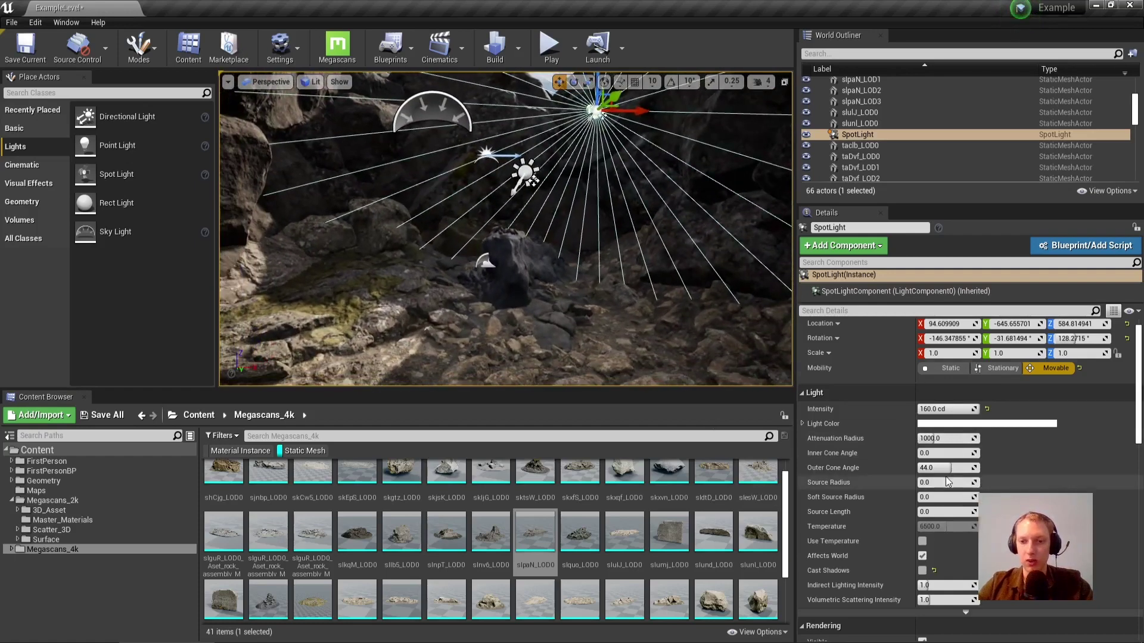
drag(947, 468, 928, 468)
right_drag(595, 250, 581, 162)
key(e)
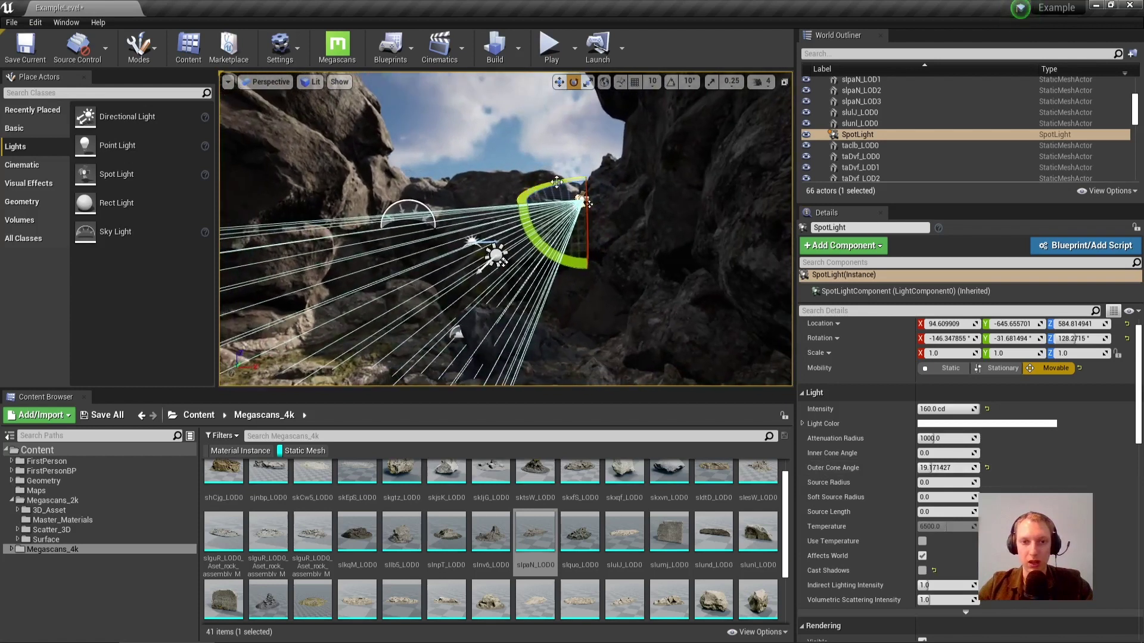
drag(588, 212, 600, 175)
key(w)
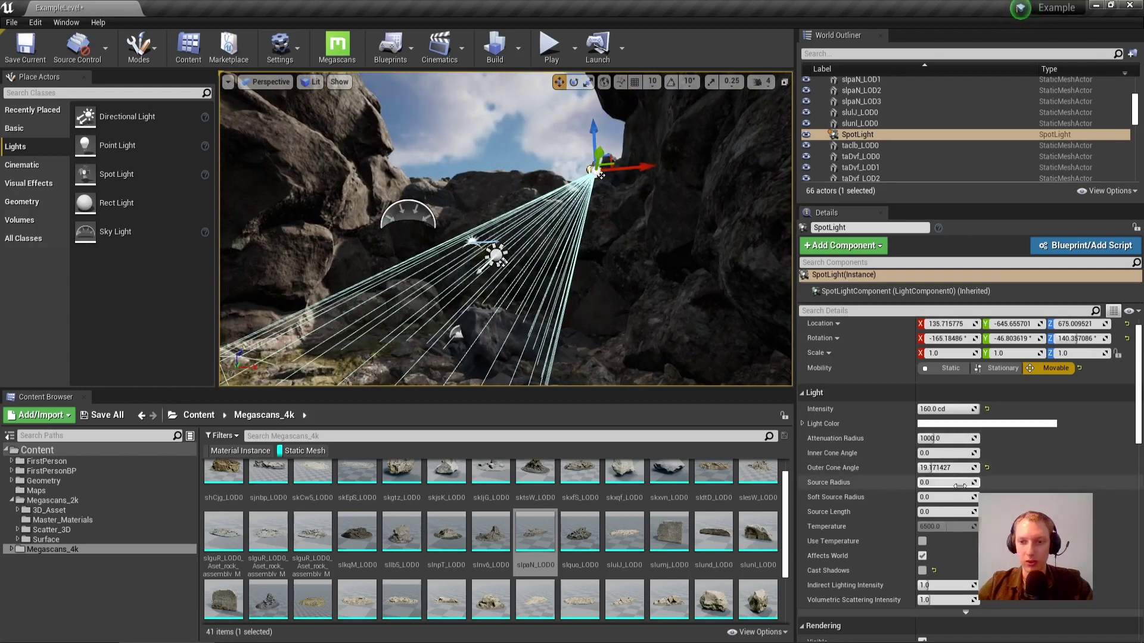
Reduce the spot light's attenuation radius to about 843 and set its intensity to 500 cd.
drag(947, 438, 938, 439)
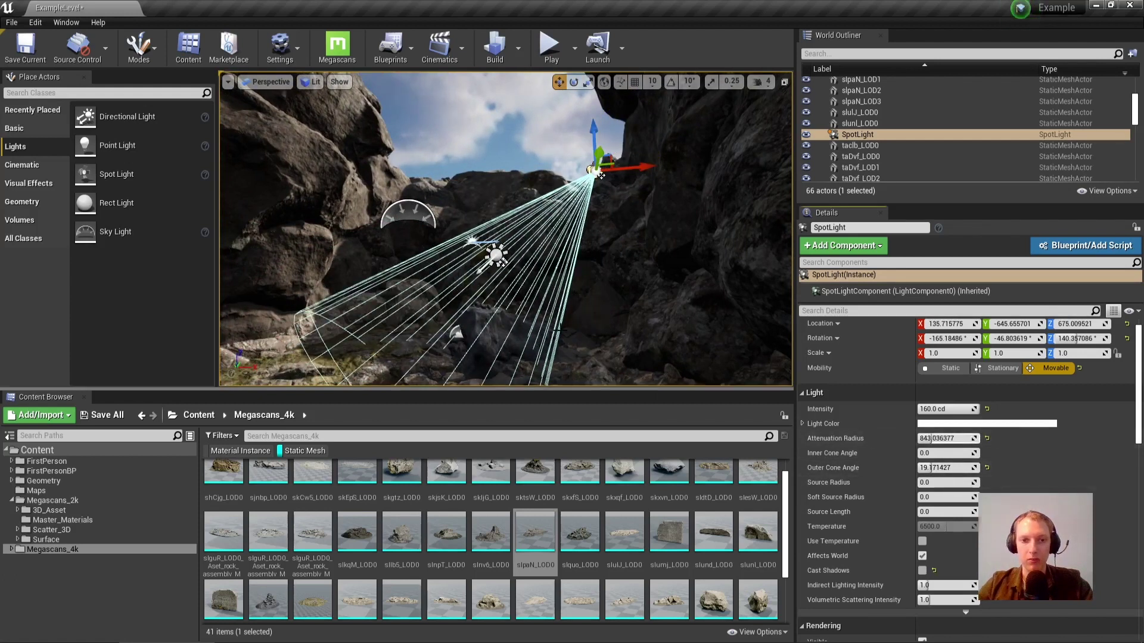
right_drag(558, 329, 542, 341)
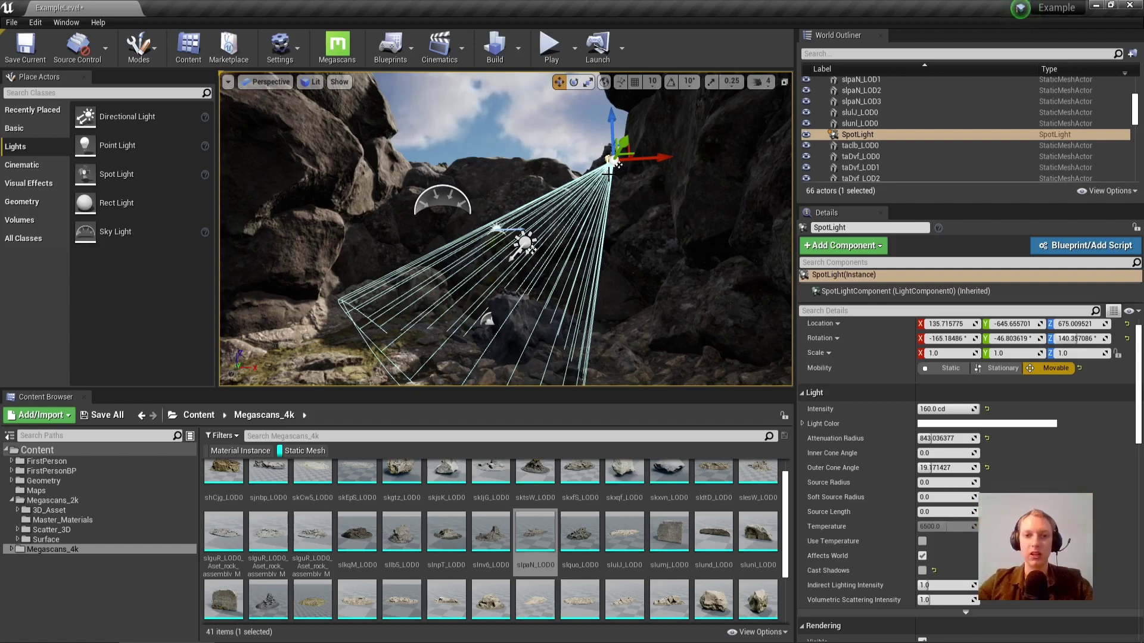
click(934, 408)
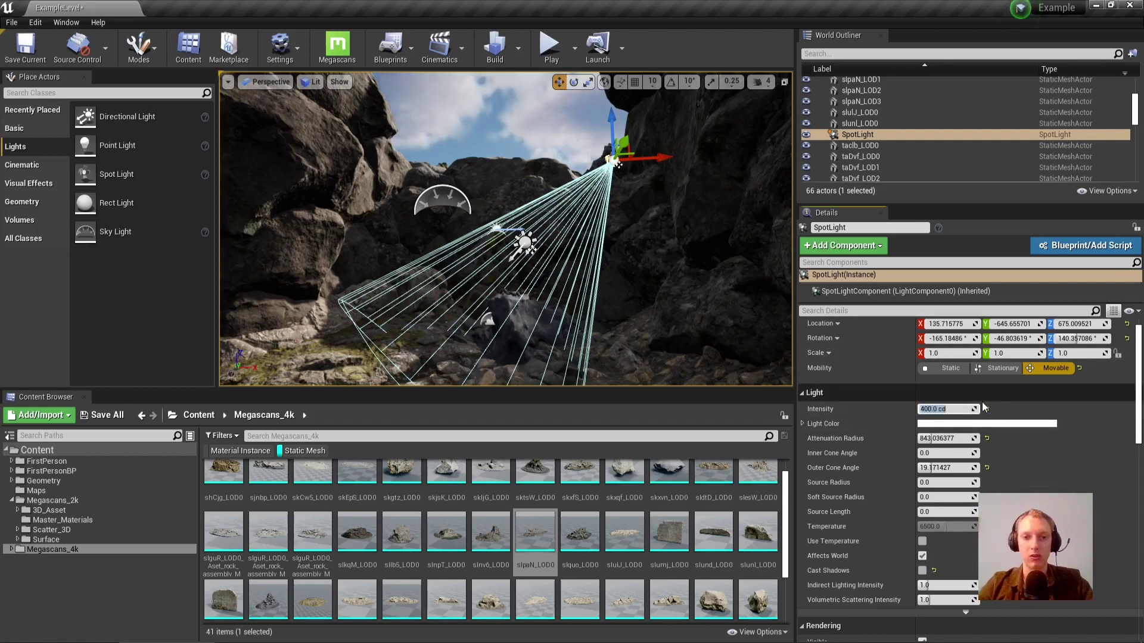
key(Return)
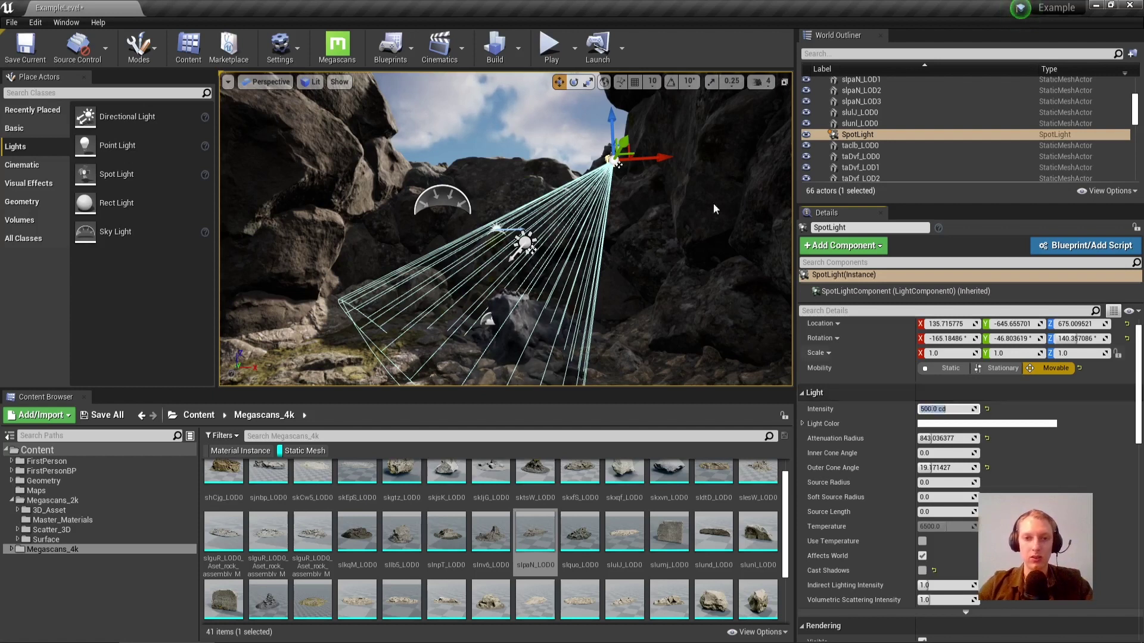
Fine-tune the spot light's placement high beside the cliff, and deselect it.
drag(630, 146, 625, 149)
right_drag(624, 149, 649, 119)
key(s)
right_drag(590, 155, 542, 179)
key(Escape)
Duplicate the spot light, place the copy low over the sunlit mossy ground, and aim it up toward the central rock.
click(586, 178)
key(e)
alt+drag(626, 237, 511, 283)
key(e)
key(w)
right_drag(510, 283, 498, 339)
shift+drag(529, 177, 530, 333)
right_drag(489, 298, 448, 311)
drag(449, 311, 429, 304)
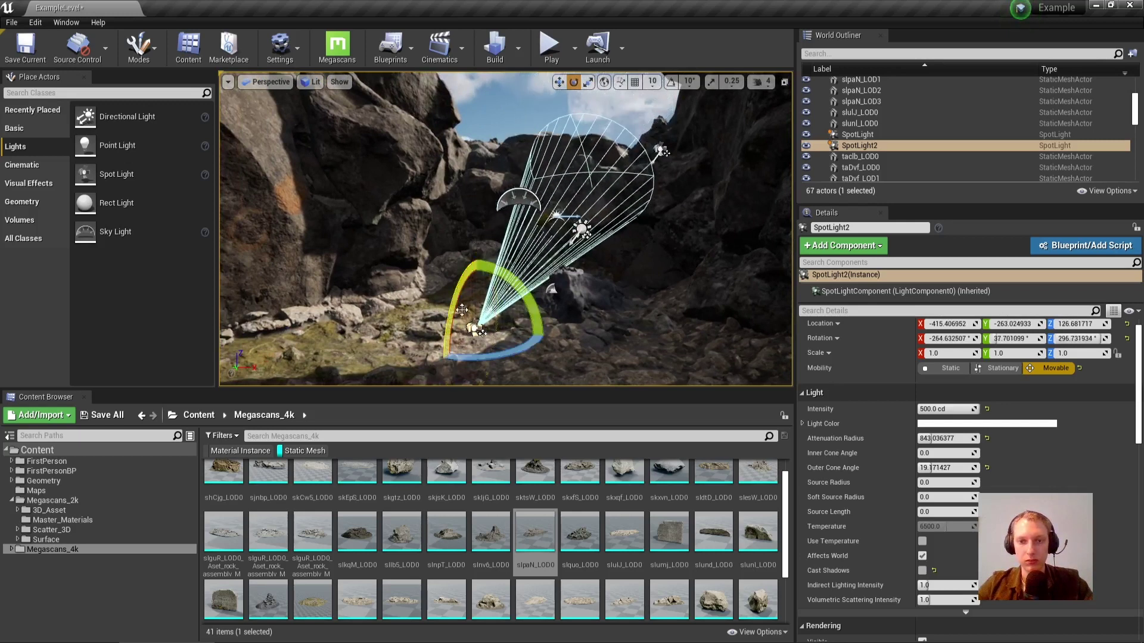
Widen SpotLight2's outer cone angle to about 48 degrees, tilt it upward, and extend its attenuation radius to about 1468.
drag(937, 468, 956, 468)
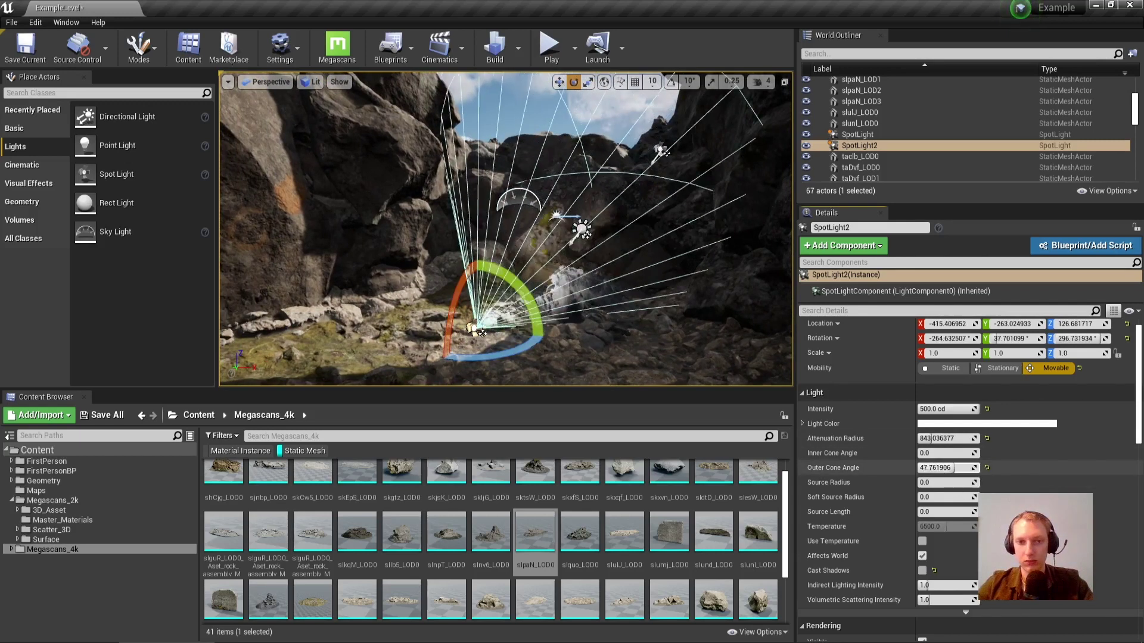
drag(460, 287, 475, 262)
drag(937, 438, 938, 439)
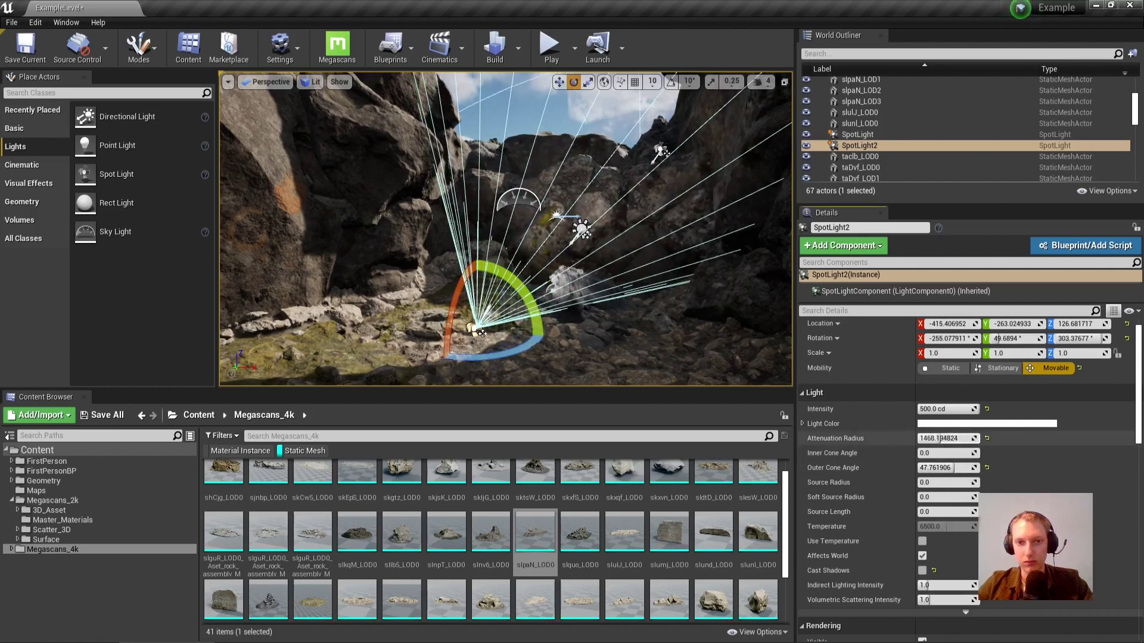
Refine SpotLight2's rotation so its cone covers the rear cliffs and the central rock.
drag(445, 328, 459, 327)
drag(538, 311, 514, 293)
drag(449, 322, 452, 305)
drag(522, 287, 536, 313)
Tint SpotLight2's light pale yellow-green with hue 73 and saturation about 0.354.
click(935, 424)
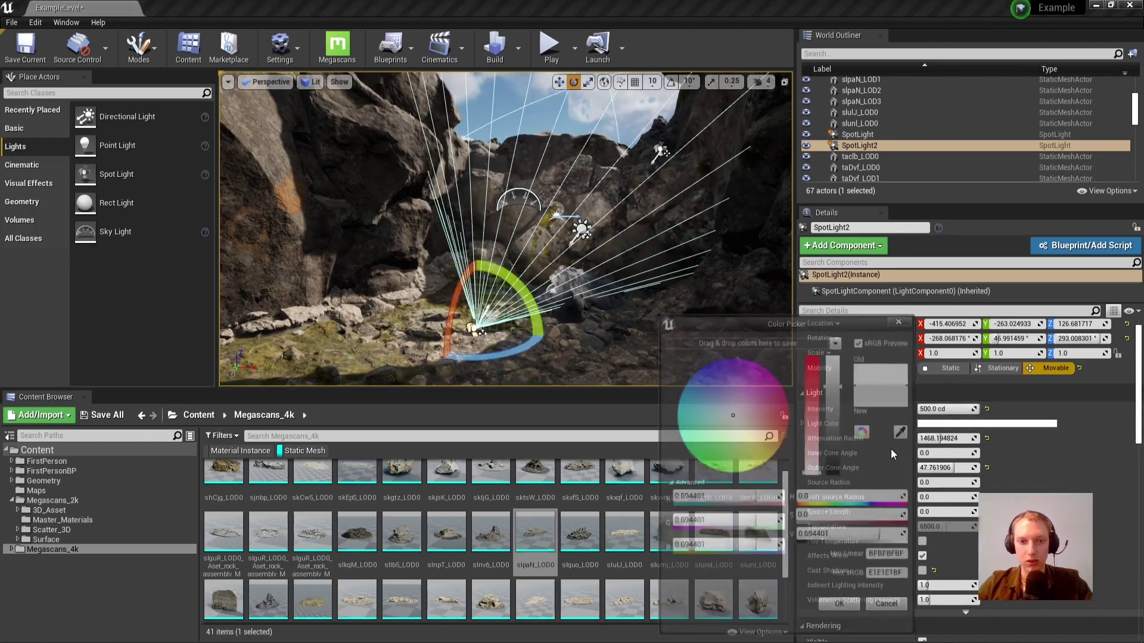
click(742, 458)
mouse_move(815, 399)
mouse_down()
mouse_move(815, 470)
mouse_move(815, 428)
mouse_move(831, 414)
mouse_move(824, 359)
mouse_up()
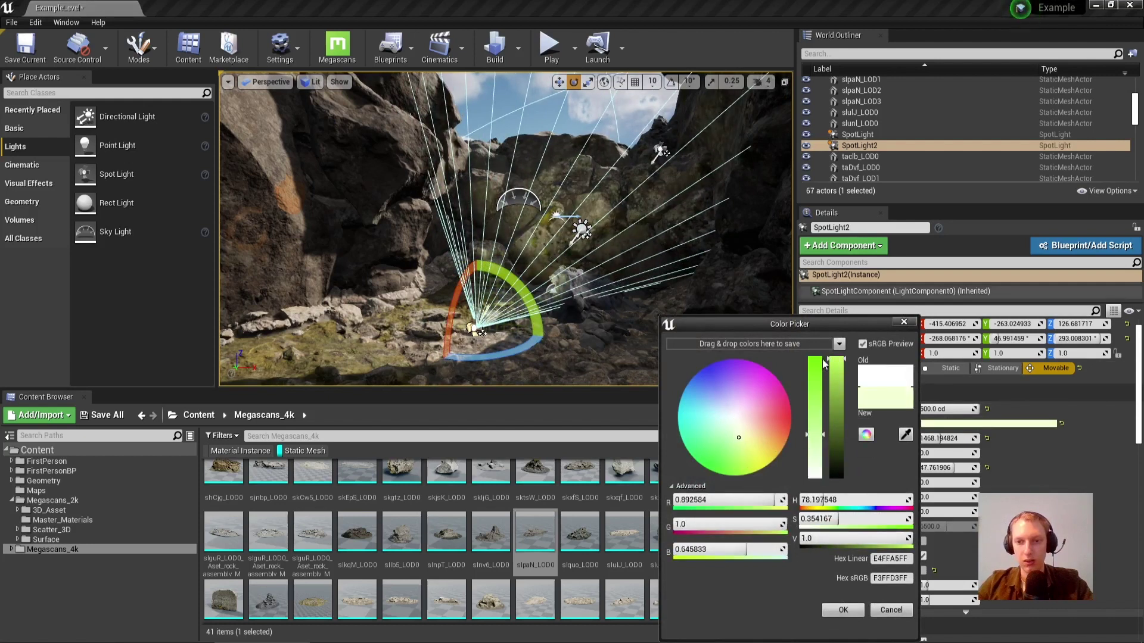
mouse_move(823, 500)
mouse_down()
mouse_move(842, 500)
mouse_move(816, 500)
mouse_up()
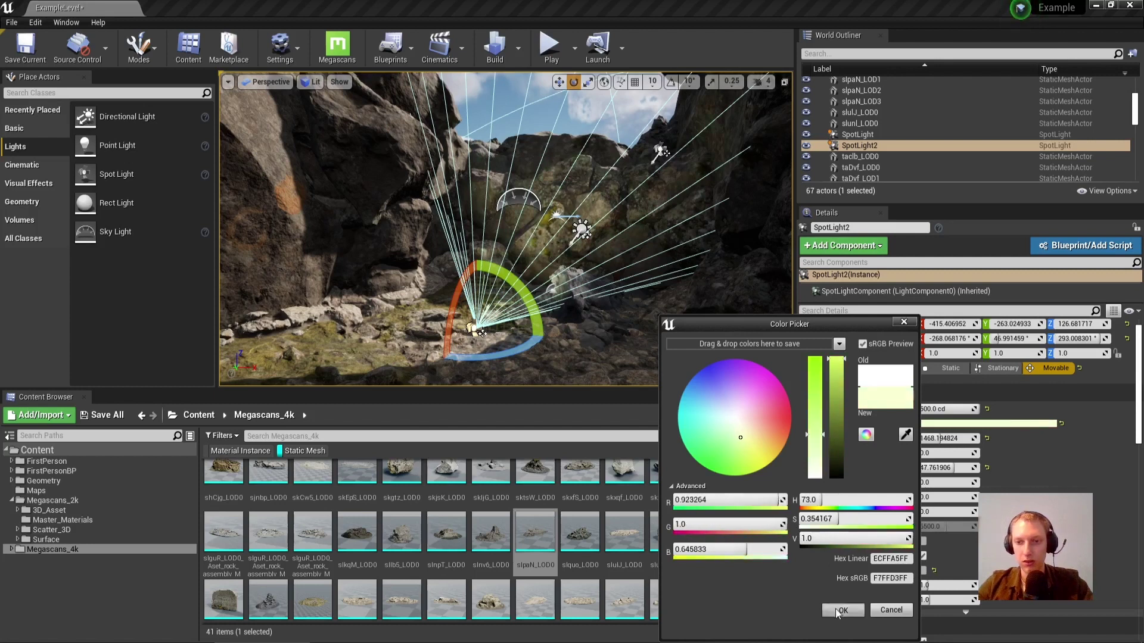
click(840, 610)
Check the lit rocks without editor icons, and adjust the low spot light to 160 cd with an outer cone angle of about 54 degrees.
right_drag(540, 287, 619, 301)
key(Escape)
key(w)
key(g)
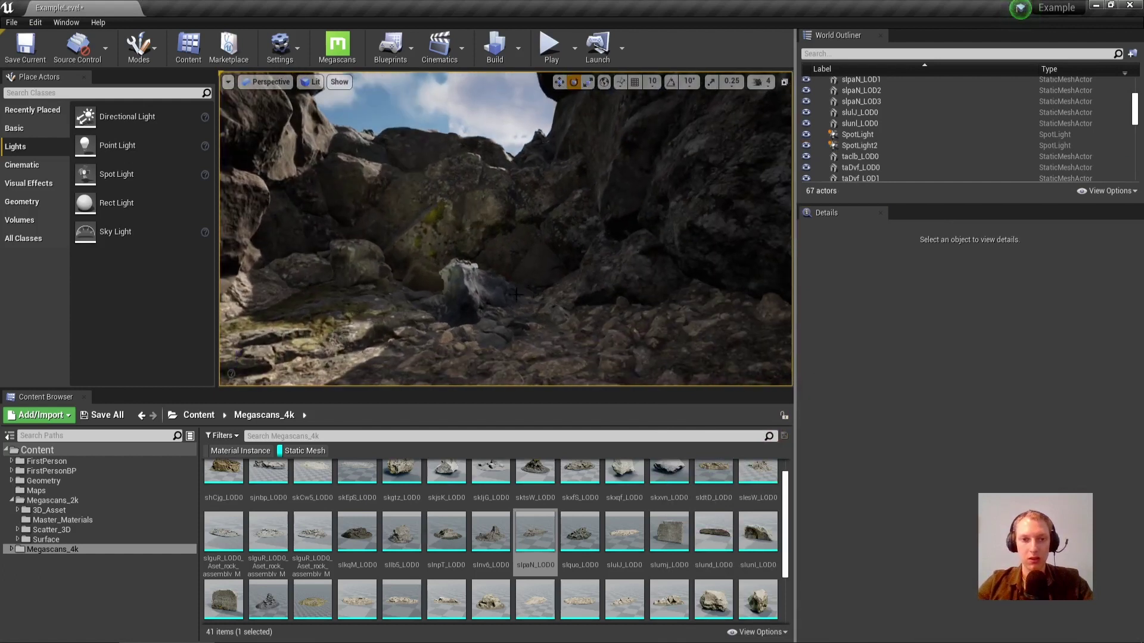
right_drag(518, 294, 479, 304)
click(402, 308)
right_drag(403, 309, 476, 301)
drag(945, 469, 955, 468)
Duplicate the low spot light with a different rotation to spread bounce light over the rocks, and deselect it.
alt+drag(351, 342, 393, 343)
alt+drag(462, 298, 417, 353)
key(Escape)
right_drag(417, 352, 384, 331)
right_drag(577, 260, 554, 306)
key(w)
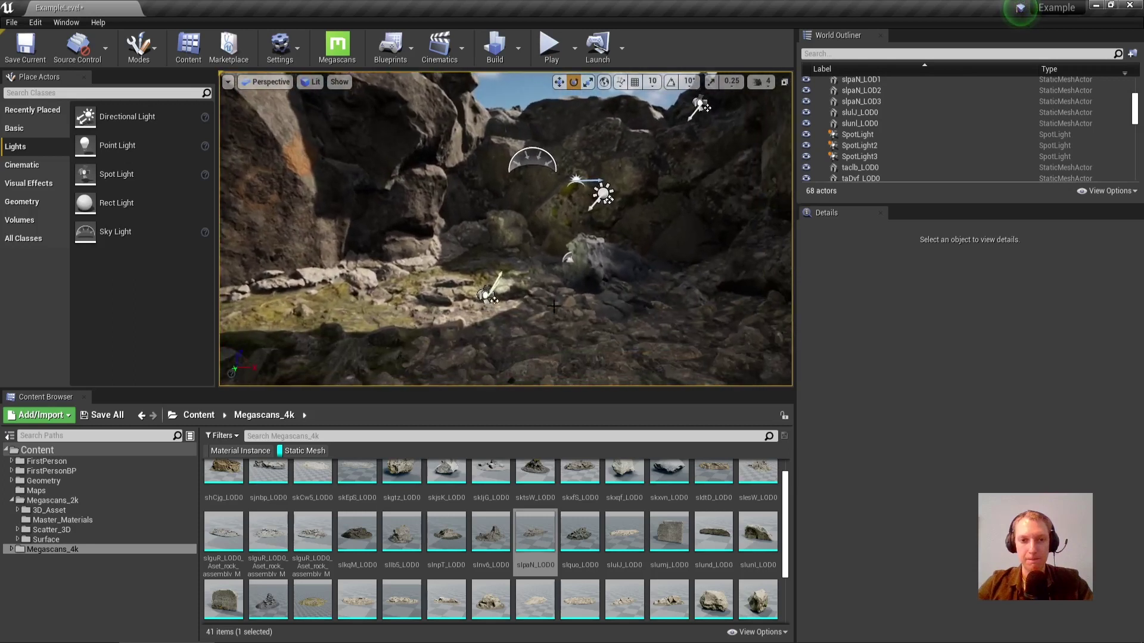
Create another rotated copy of the low spot light, aimed at the cliff with the orange patches.
click(487, 296)
alt+drag(550, 288, 550, 285)
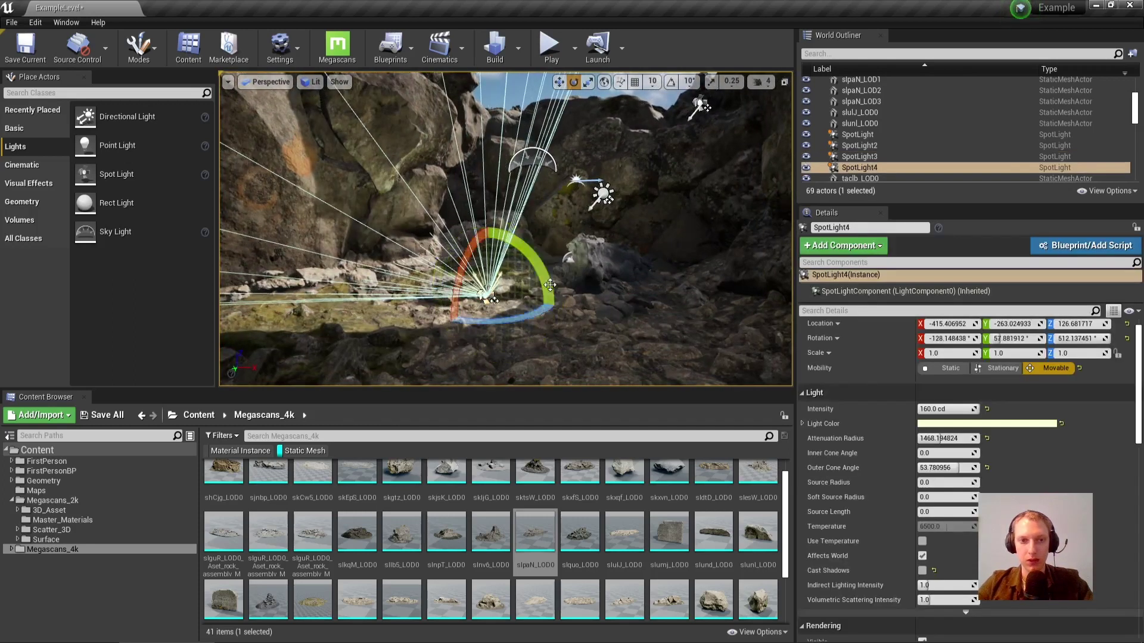
click(494, 304)
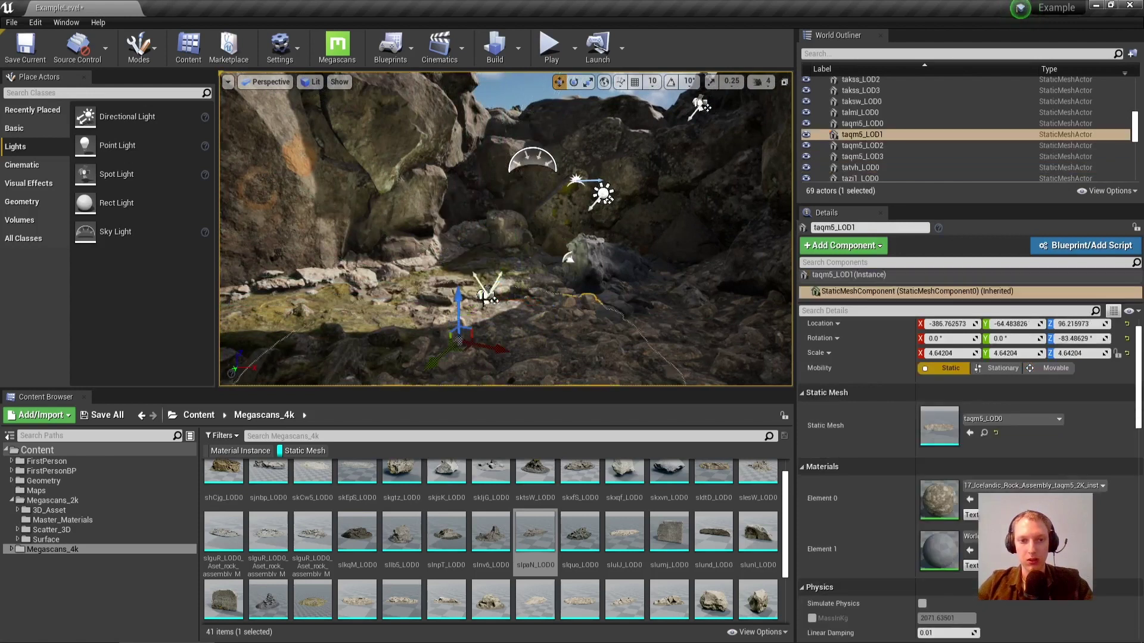
Move SpotLight4 across the mossy ground toward the cliff with orange patches and rotate it to light that cliff.
click(493, 299)
drag(494, 304, 390, 315)
key(e)
drag(342, 278, 449, 334)
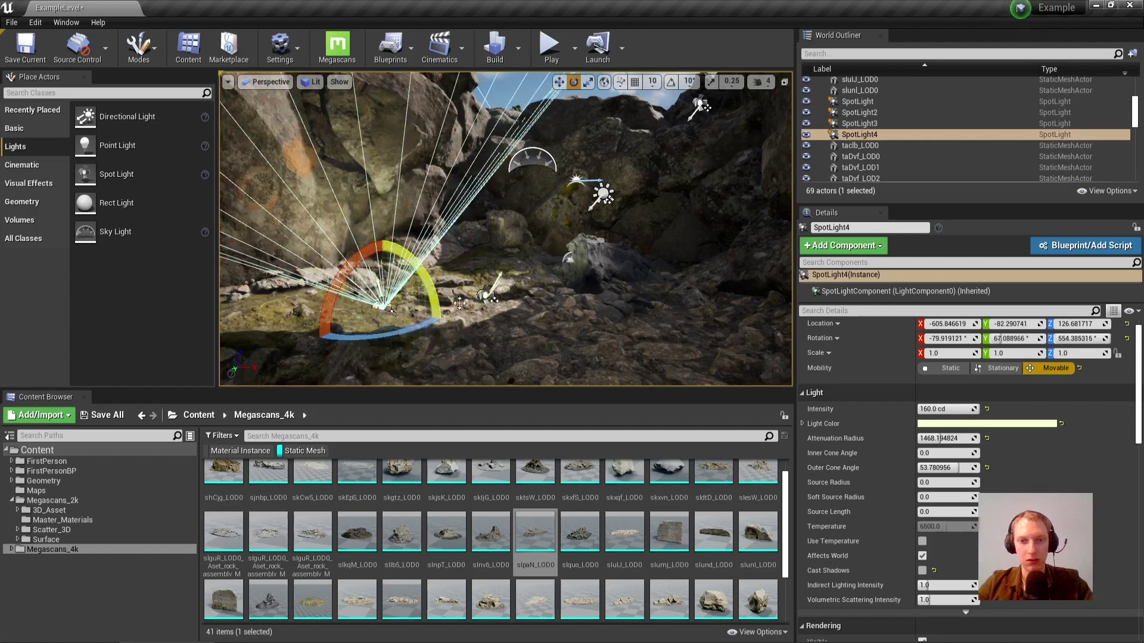
Shift SpotLight4's light color slightly toward a warmer yellow, and check the lit rocks with the light deselected and editor icons hidden.
drag(951, 408, 933, 408)
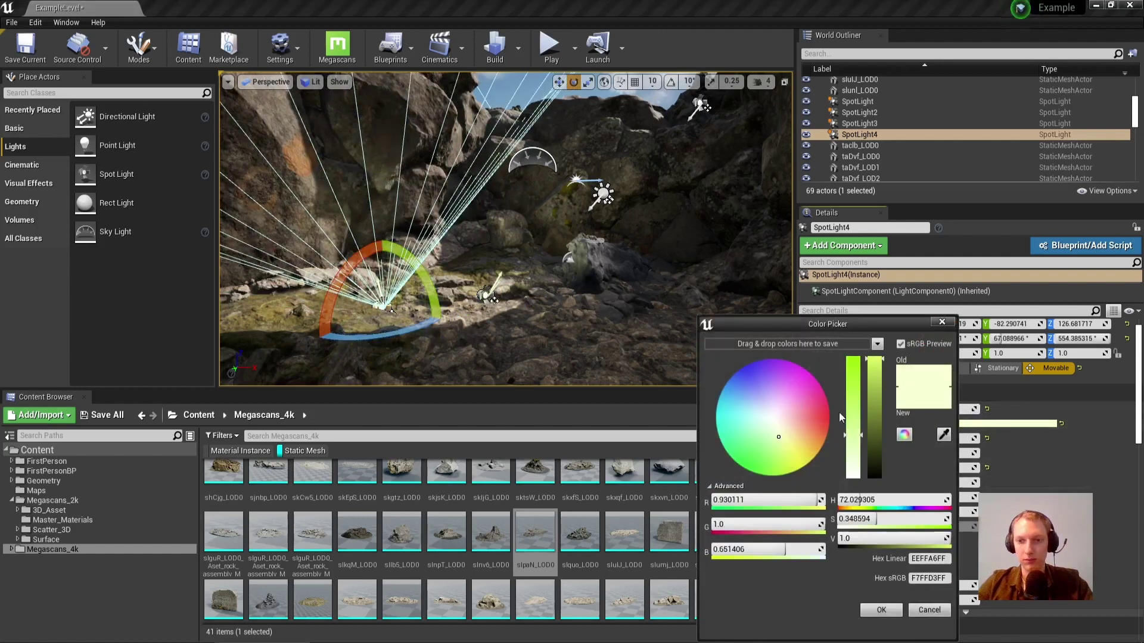
mouse_move(783, 442)
mouse_down()
mouse_move(803, 445)
mouse_move(794, 439)
mouse_up()
click(881, 610)
right_drag(547, 353, 607, 304)
key(Escape)
drag(545, 299, 545, 275)
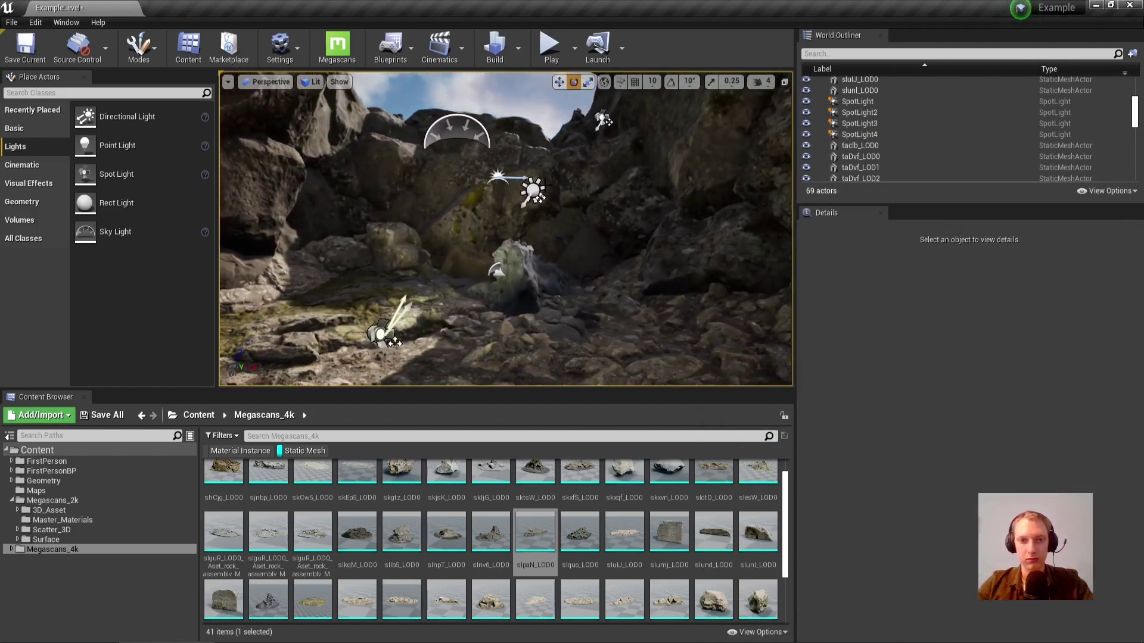
key(g)
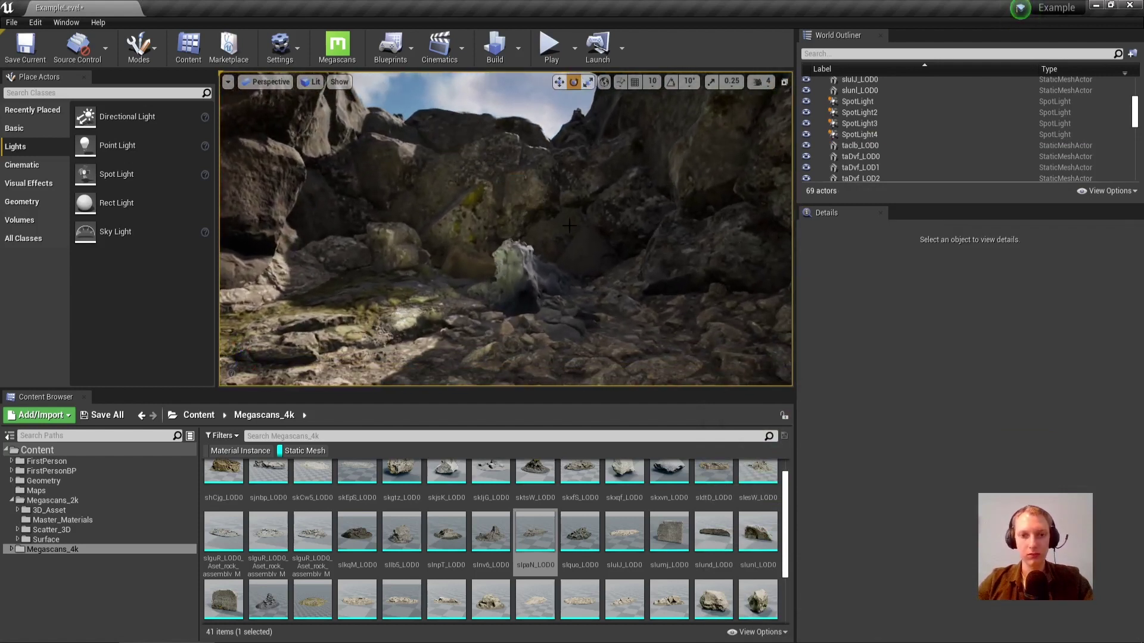
Compare the scene with and without SpotLight through SpotLight4 by toggling their visibility together, leaving all four visible.
click(863, 134)
shift+click(859, 101)
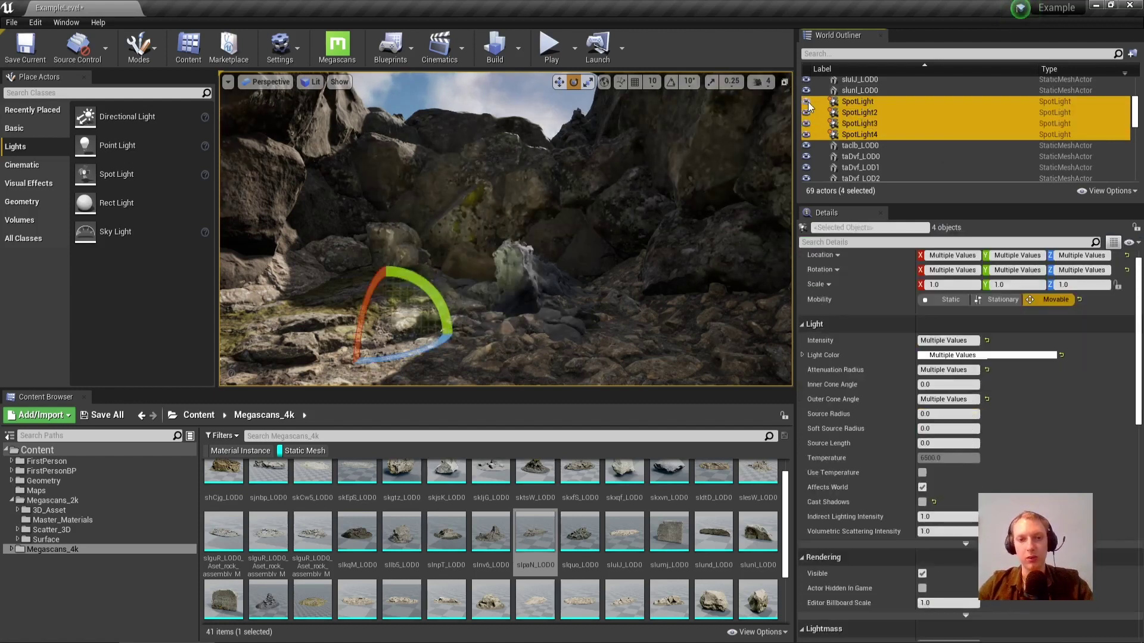
click(807, 104)
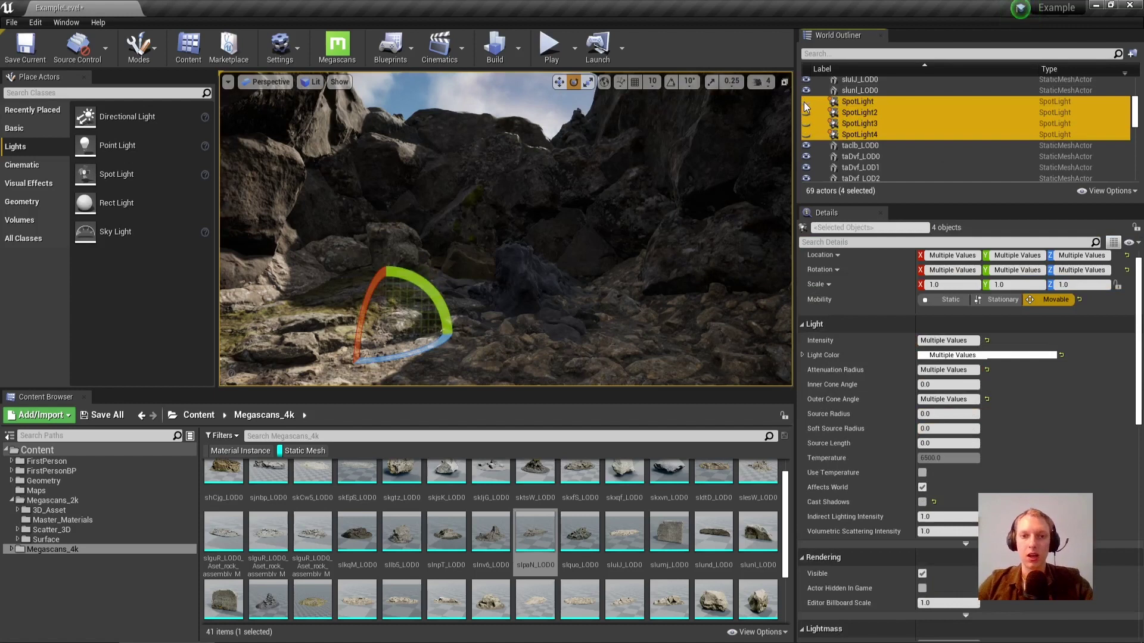
click(806, 104)
click(806, 104)
click(806, 104)
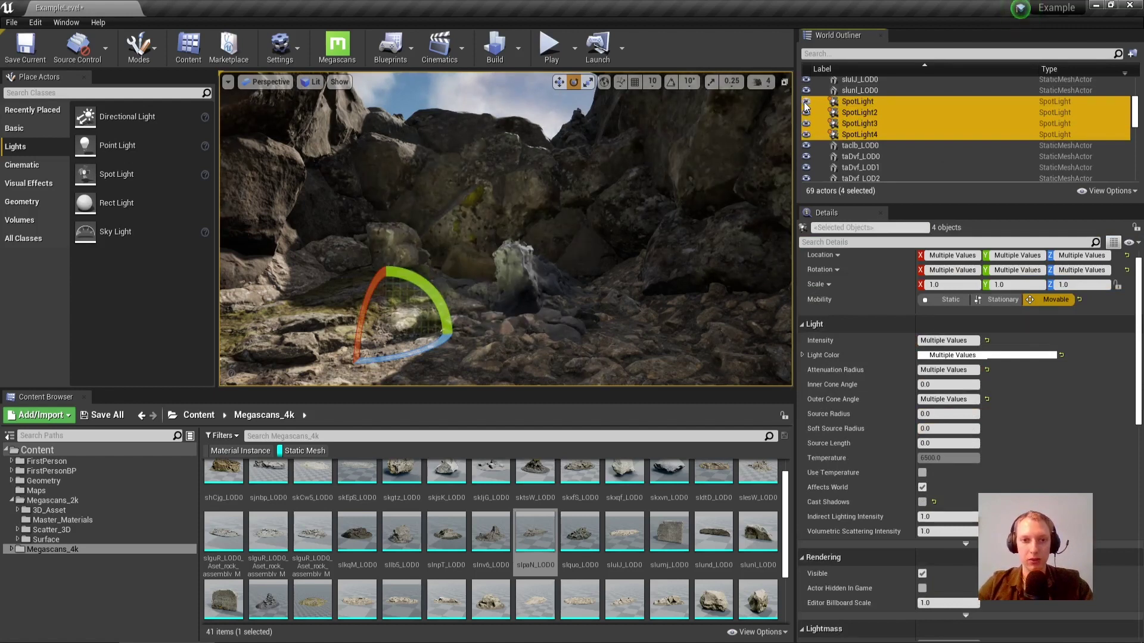
click(805, 105)
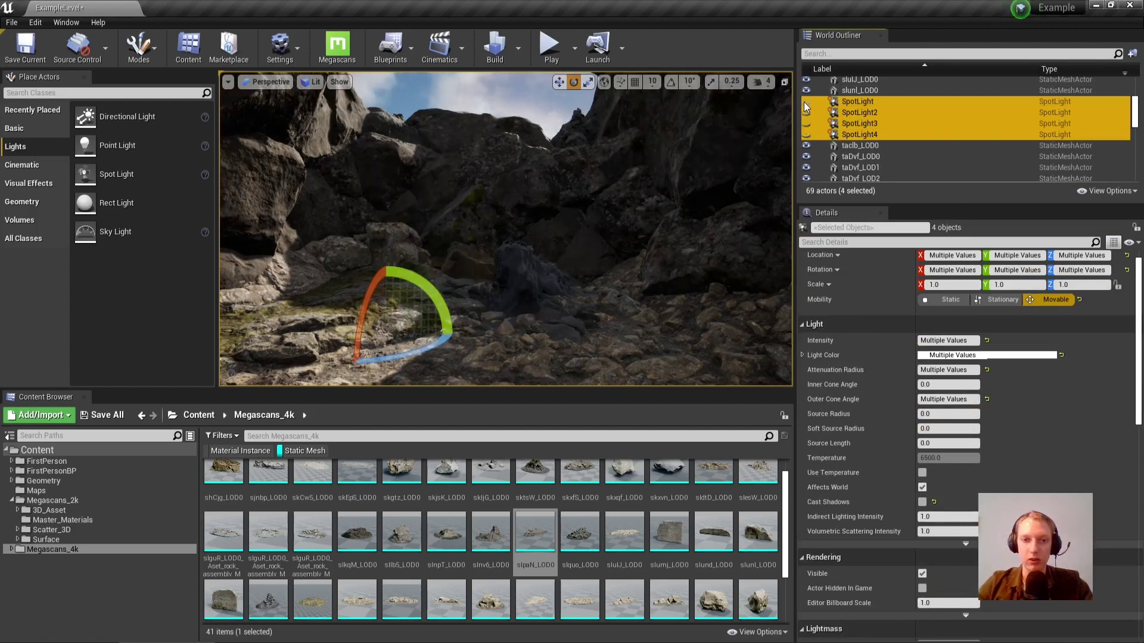
click(806, 104)
click(806, 104)
click(805, 104)
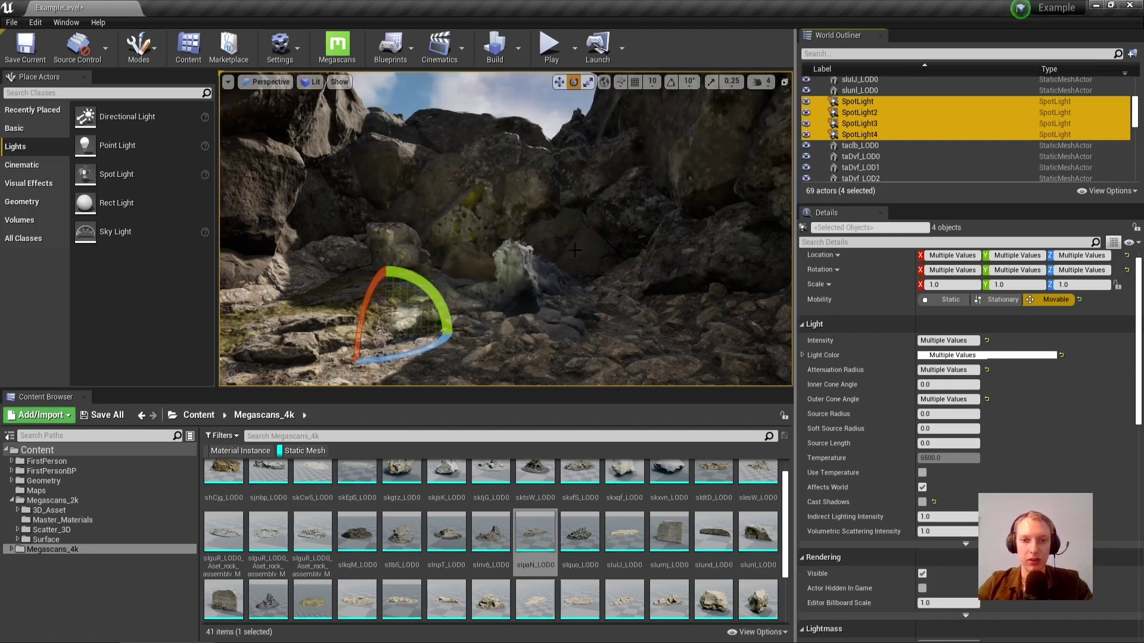
Deselect the four spot lights and save the level.
drag(556, 260, 557, 250)
key(Escape)
right_drag(557, 260, 535, 252)
drag(581, 247, 546, 262)
key(ctrl+s)
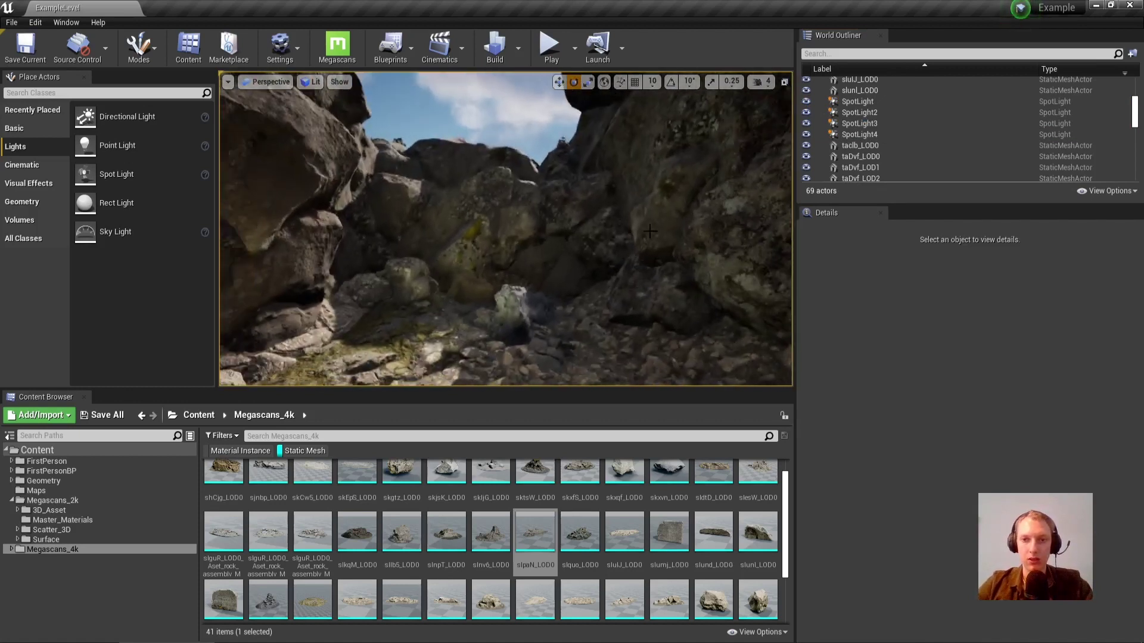
Compare the scene with the SkyLight's Affects World option off and on, leaving the option enabled.
scroll(886, 142, up, 2)
scroll(885, 141, down, 10)
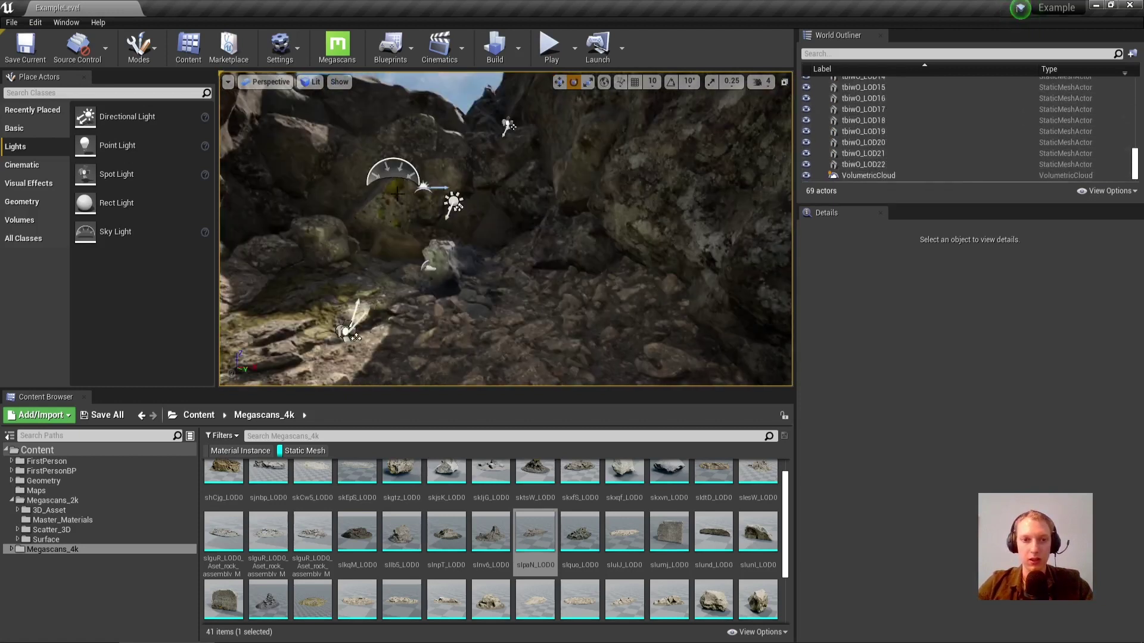
click(398, 193)
key(f)
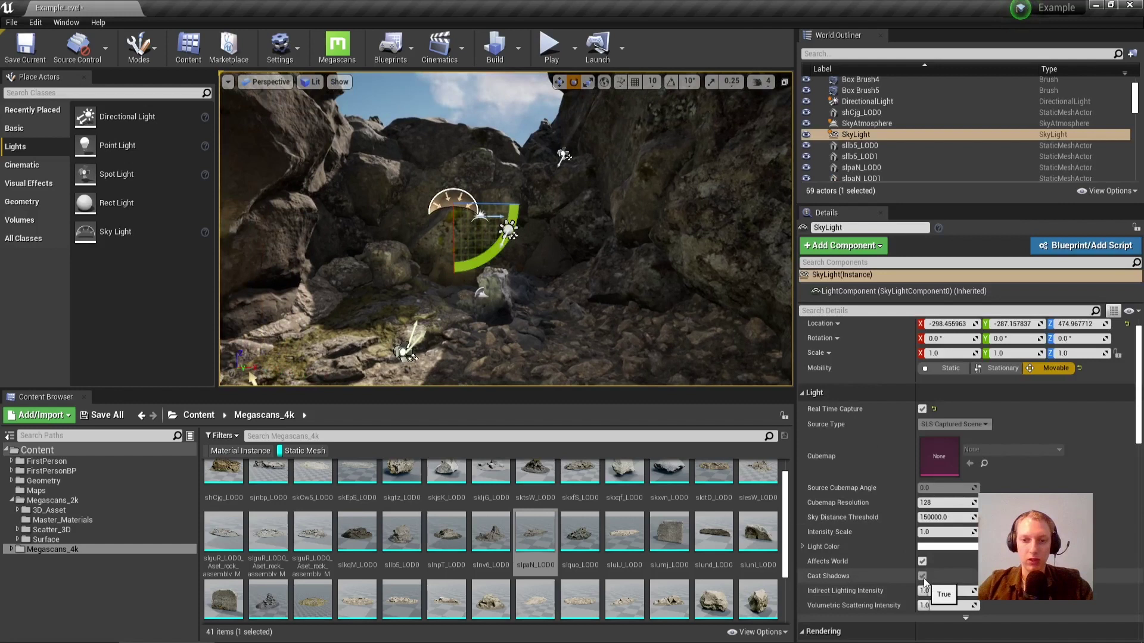
right_drag(655, 286, 605, 266)
key(g)
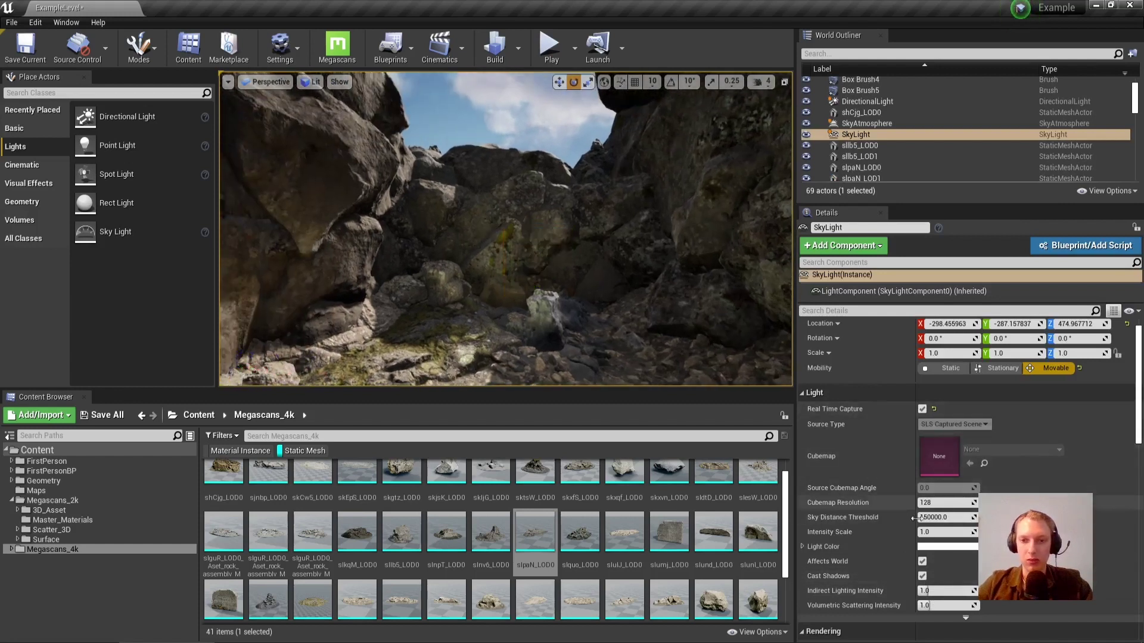
click(921, 562)
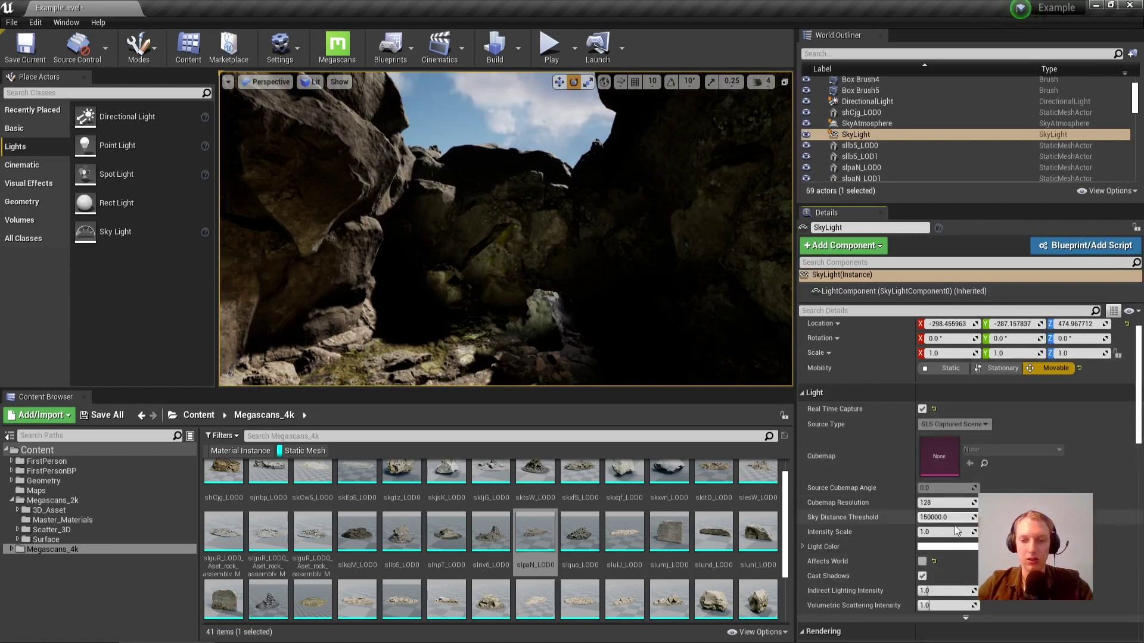
click(922, 562)
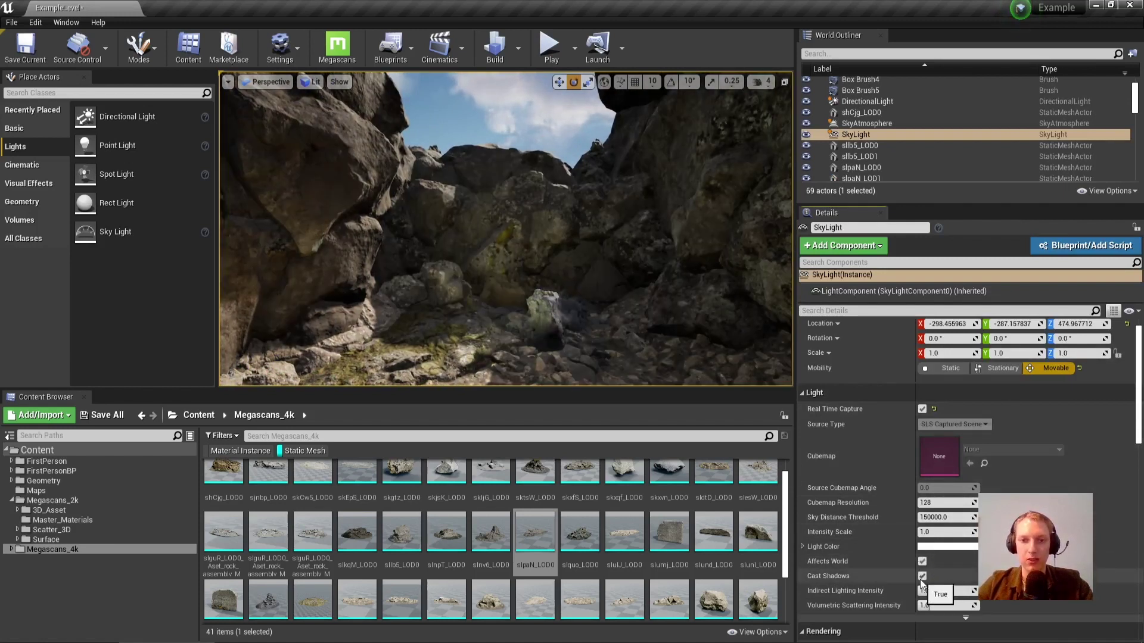
Examine the sky light's shading on the canyon rocks and ground from several viewpoints, and deselect the SkyLight.
right_drag(455, 233, 480, 238)
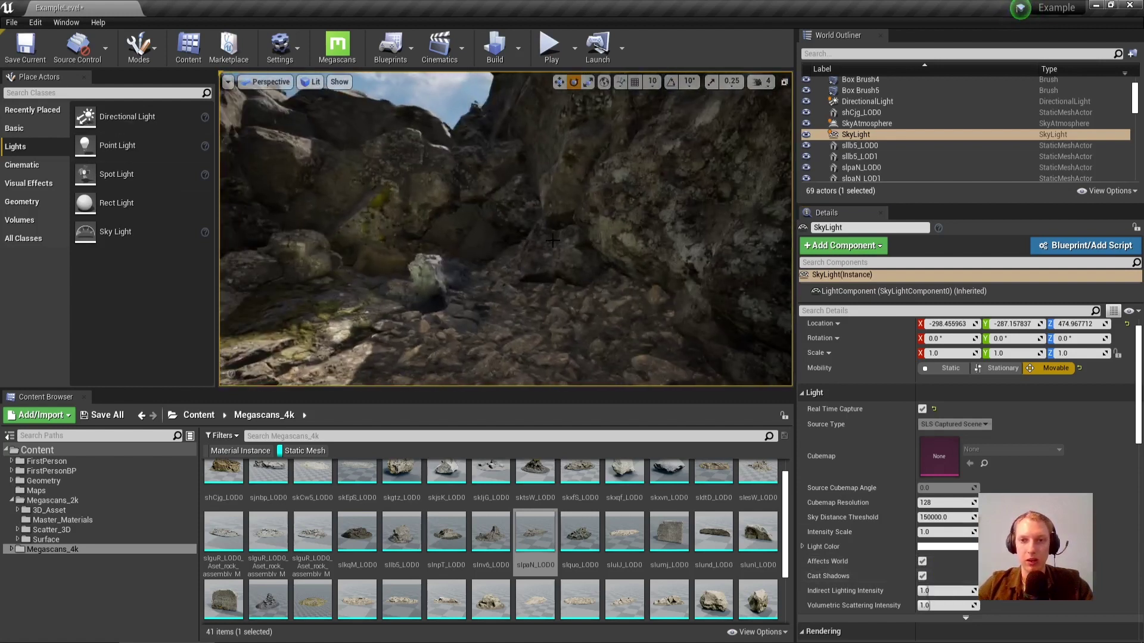
right_drag(553, 241, 620, 97)
right_drag(547, 201, 575, 288)
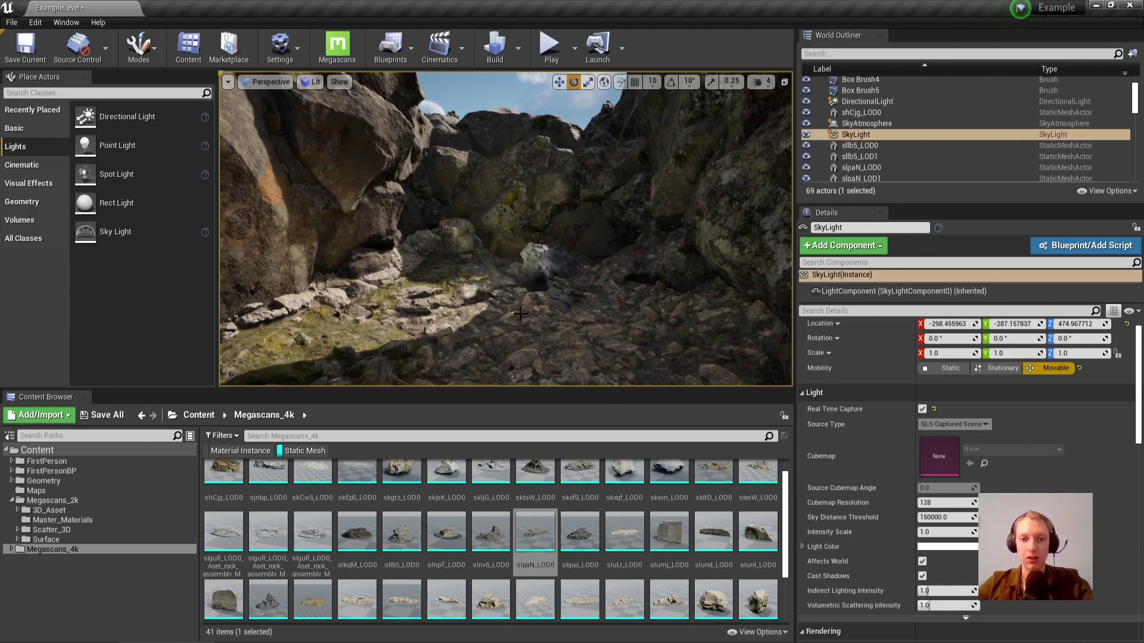
right_drag(523, 281, 535, 274)
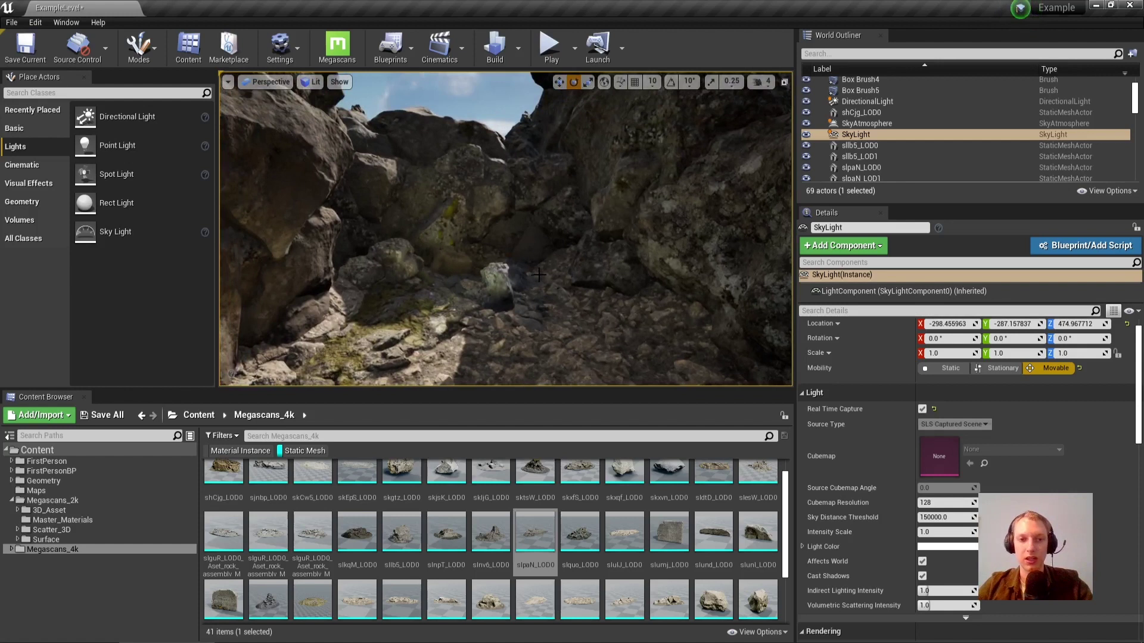
right_drag(573, 253, 566, 255)
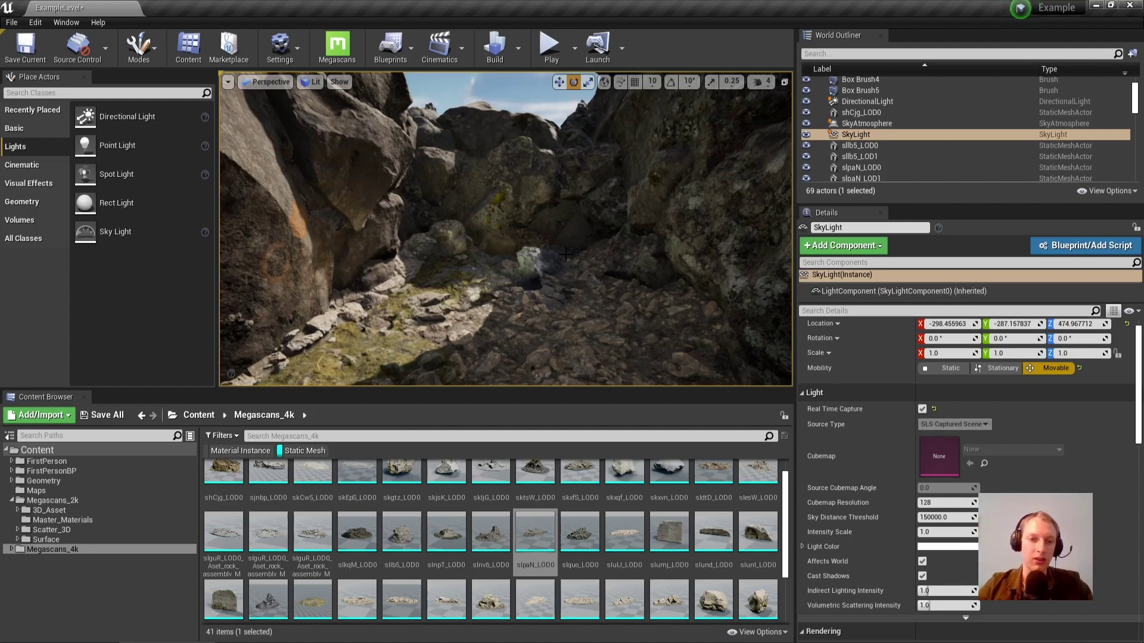
right_drag(654, 196, 513, 178)
key(Escape)
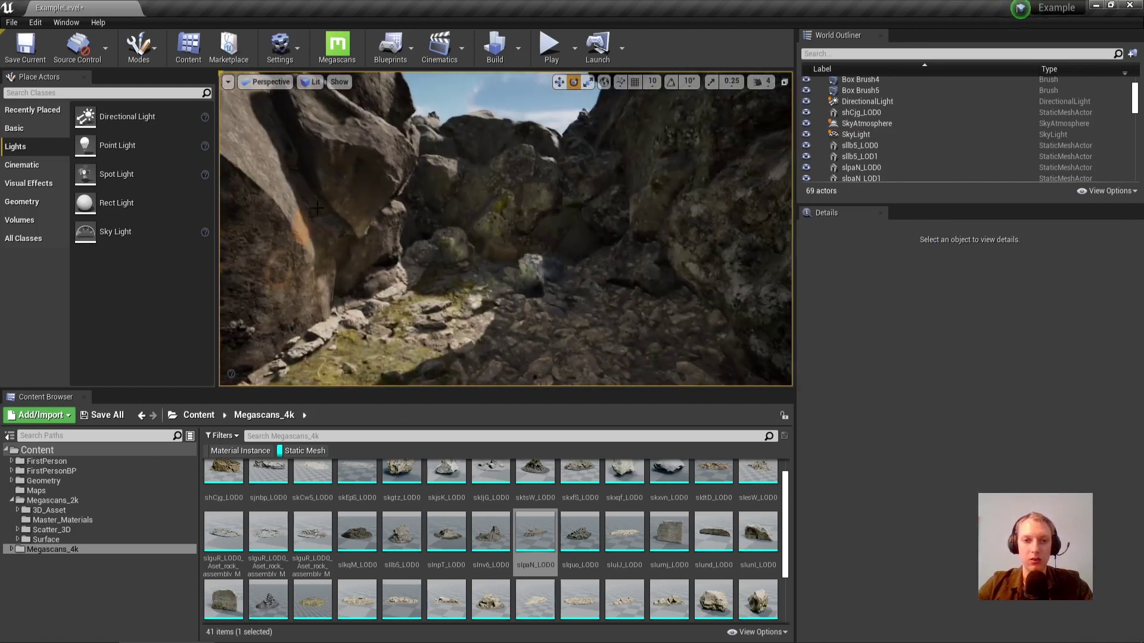
Enable Generate Mesh Distance Fields in the project's rendering settings and restart the editor, saving the modified materials.
click(42, 23)
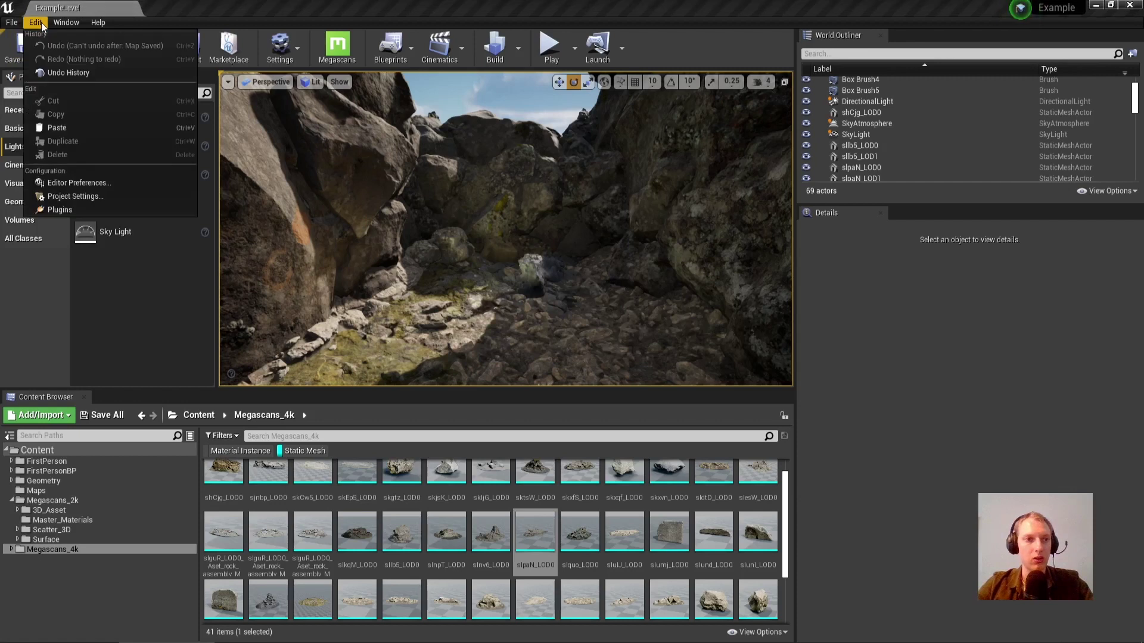
click(70, 198)
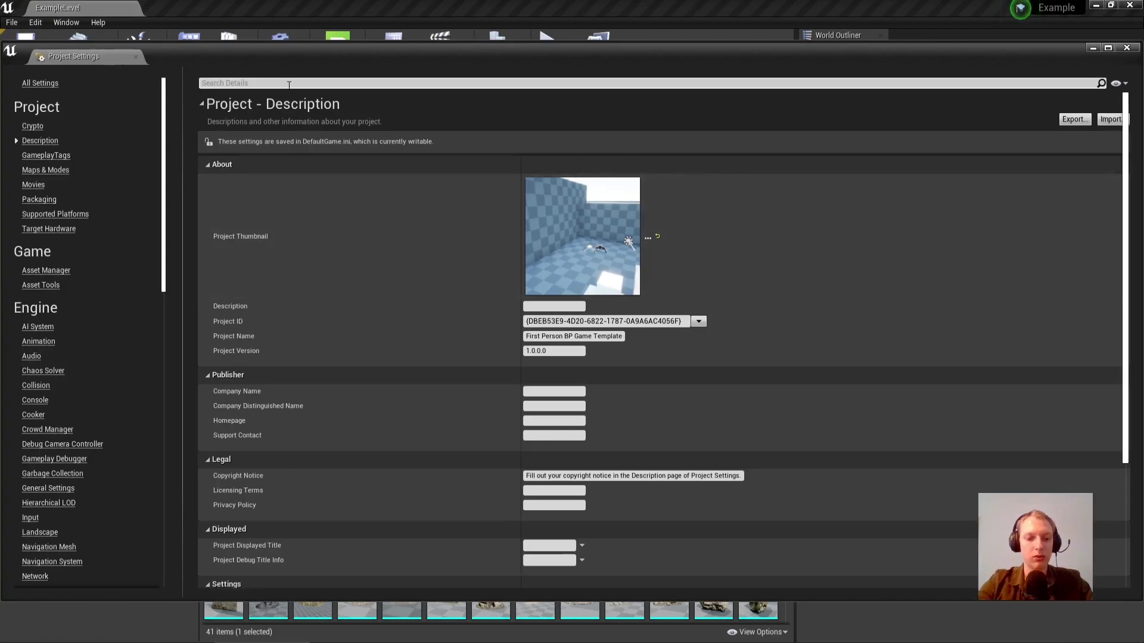
click(289, 83)
text(distance field)
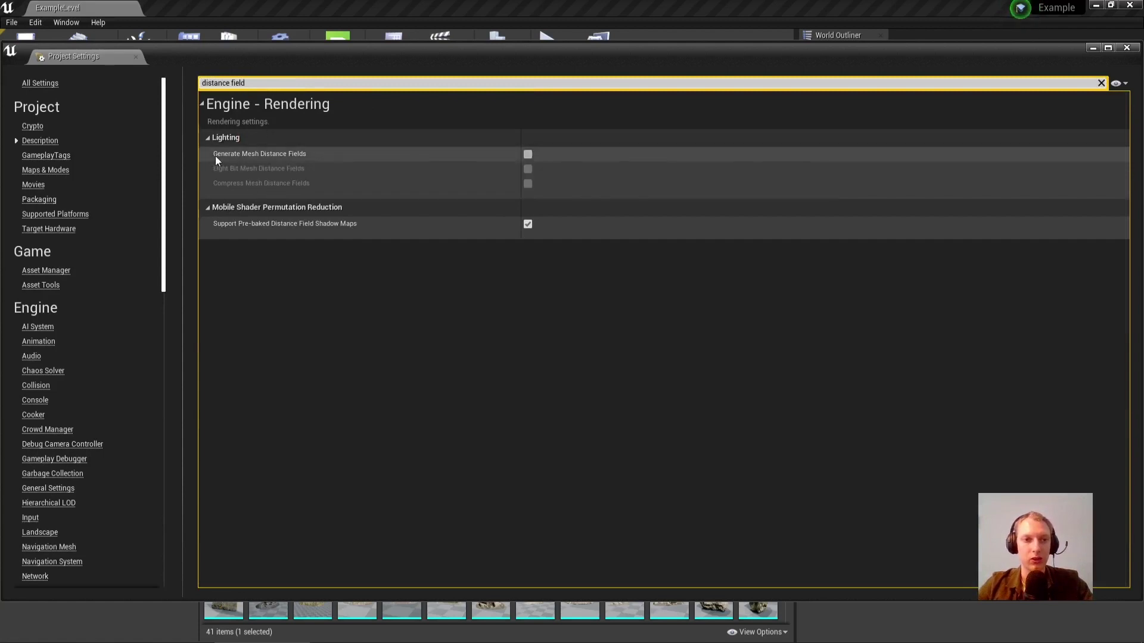
click(528, 155)
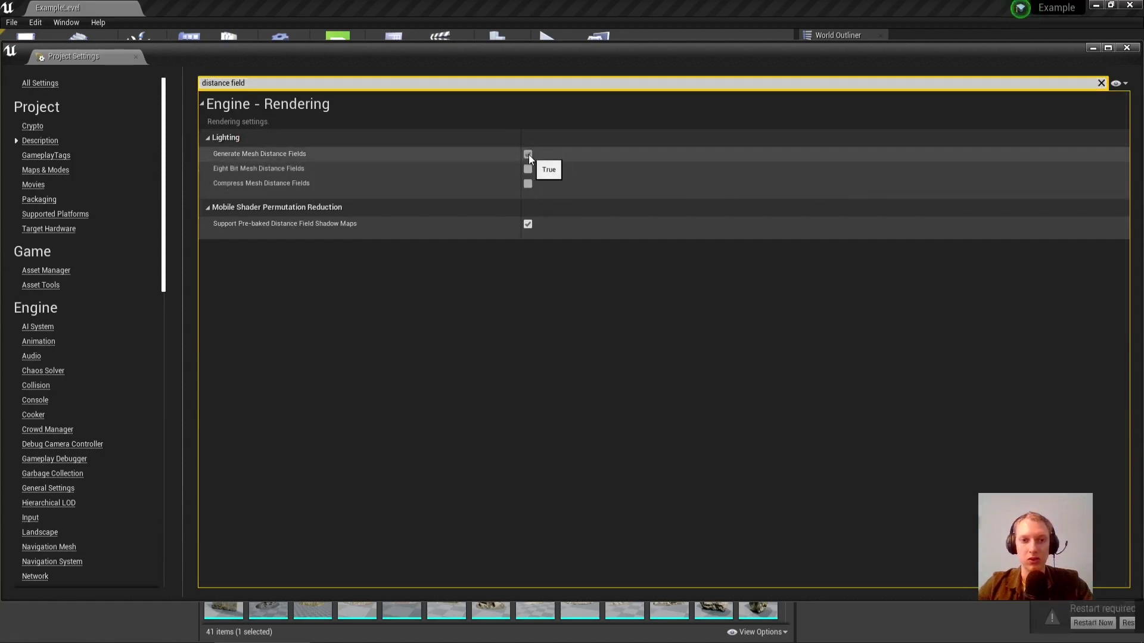
click(953, 621)
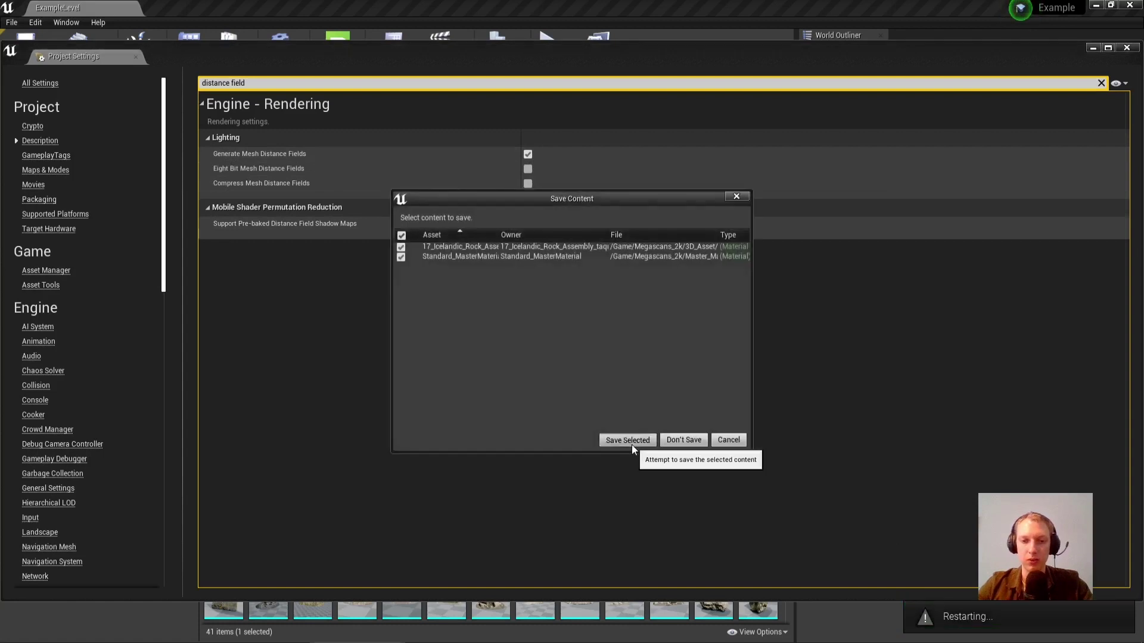
click(632, 445)
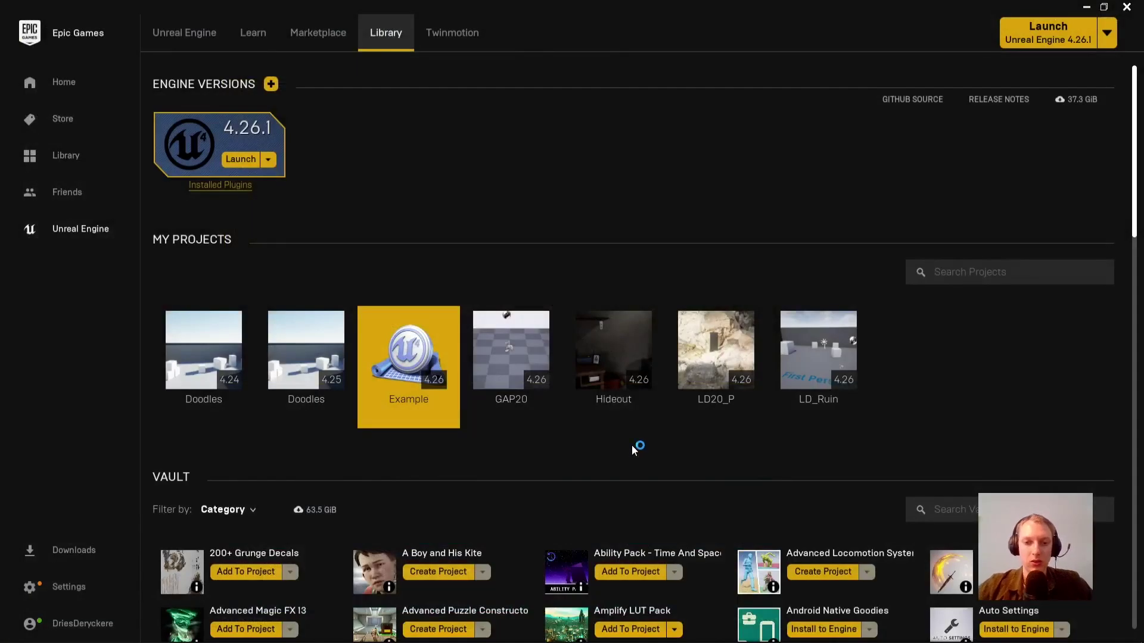
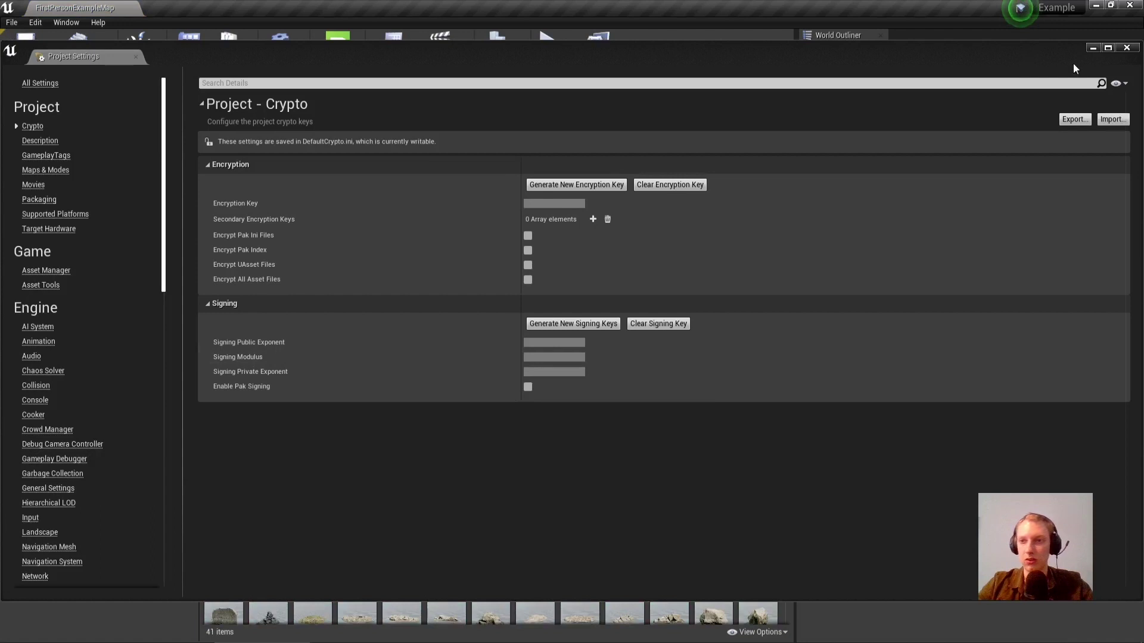
Close the project settings and reopen ExampleLevel from the Maps folder.
click(1126, 49)
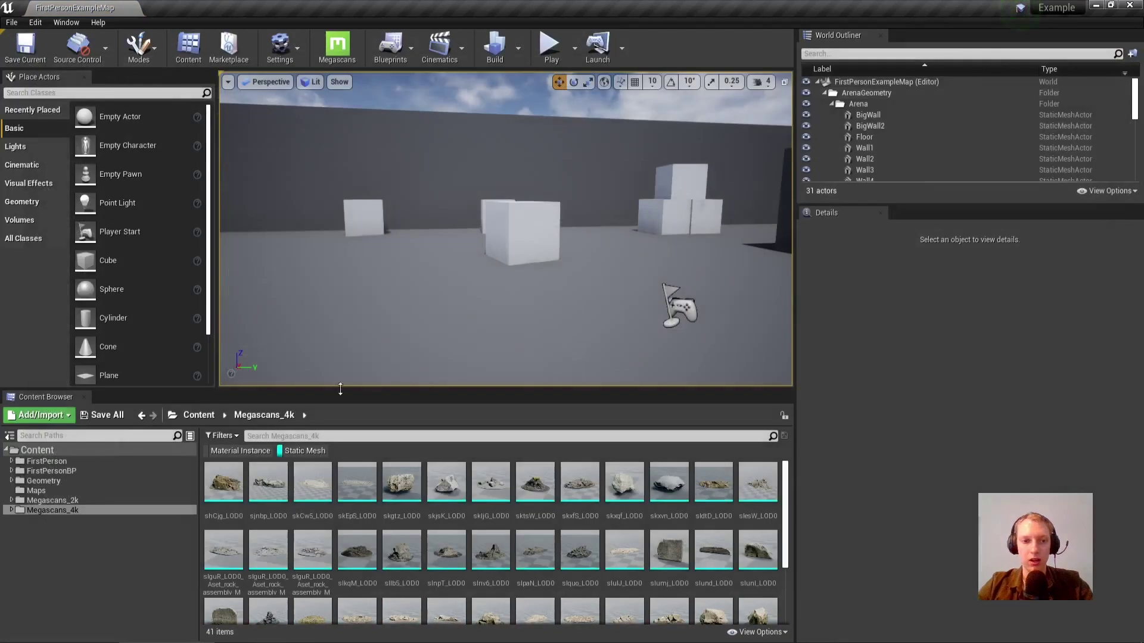
click(35, 491)
double_click(215, 482)
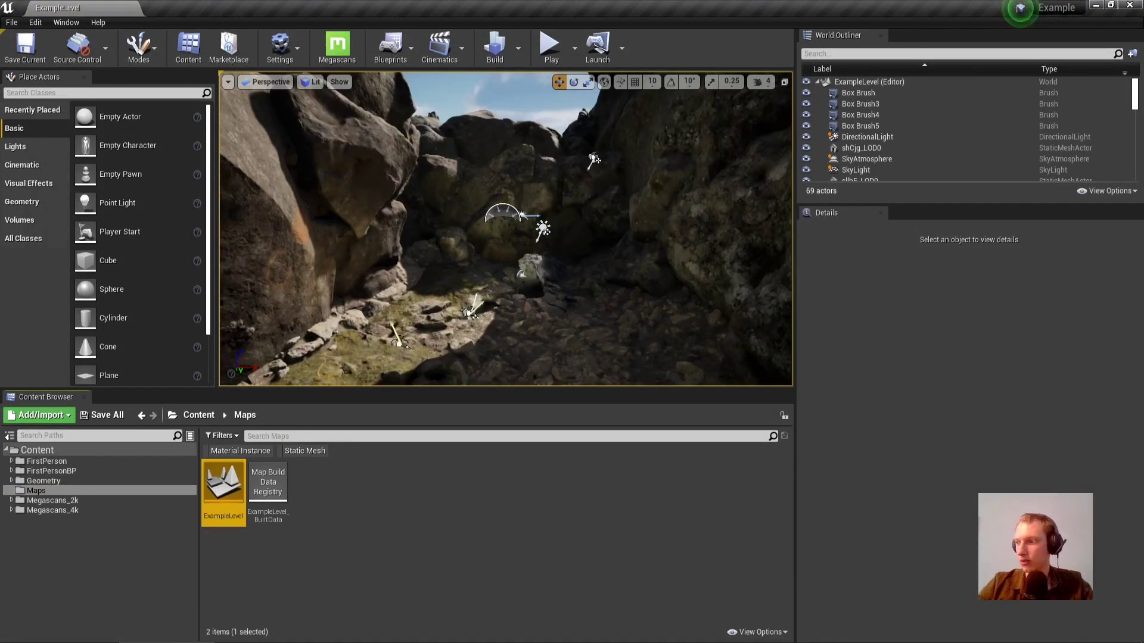
key(alt+Tab)
click(627, 334)
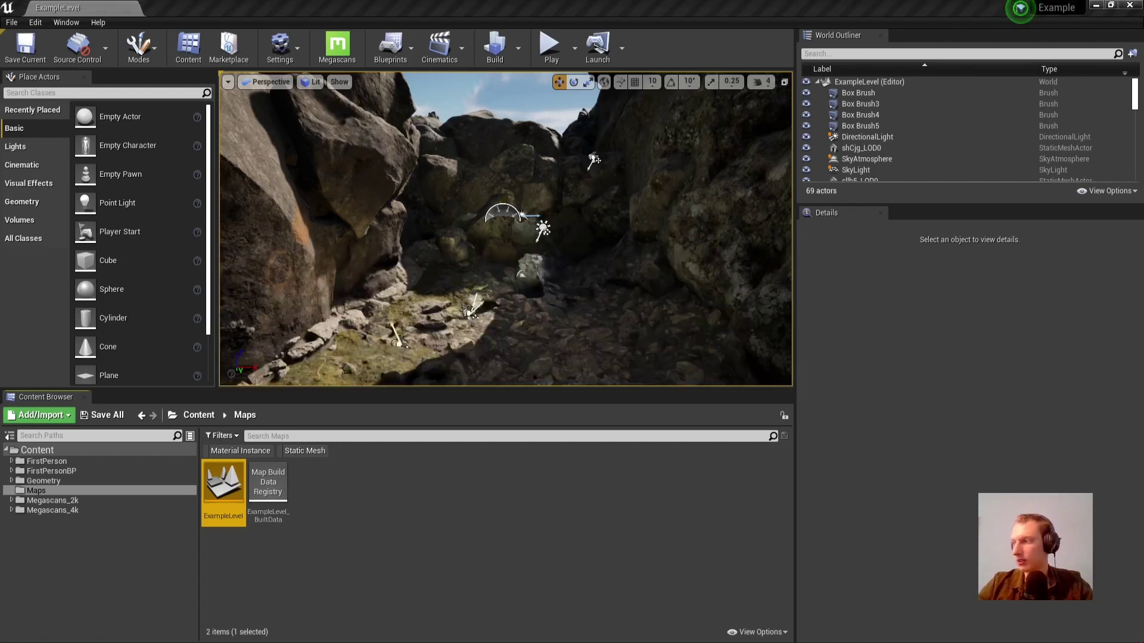
Delete the slunl_LOD0 rock mesh above the small upright stone and check the surrounding rocks.
right_drag(545, 350, 544, 324)
key(w)
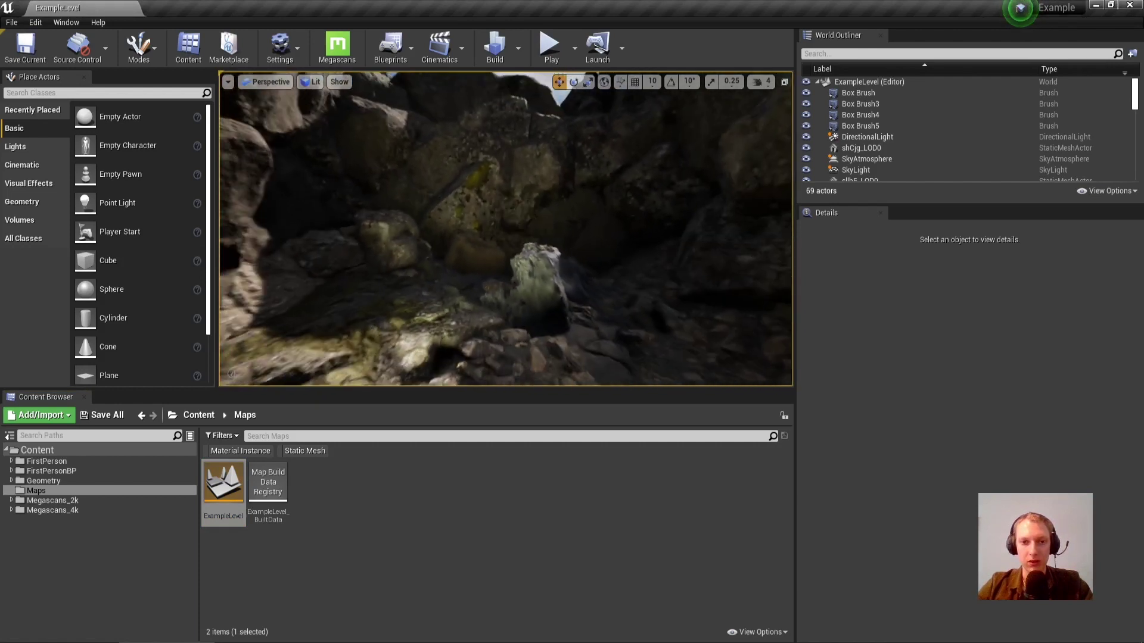
click(533, 223)
key(Delete)
right_drag(533, 223, 533, 224)
right_drag(578, 365, 579, 365)
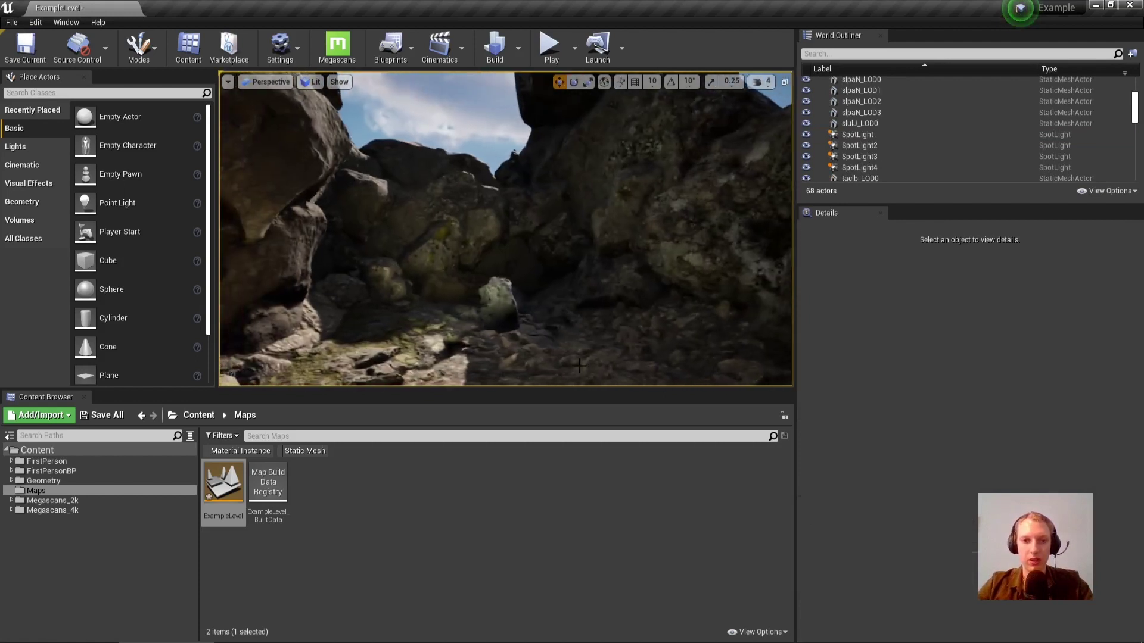
right_drag(616, 214, 616, 213)
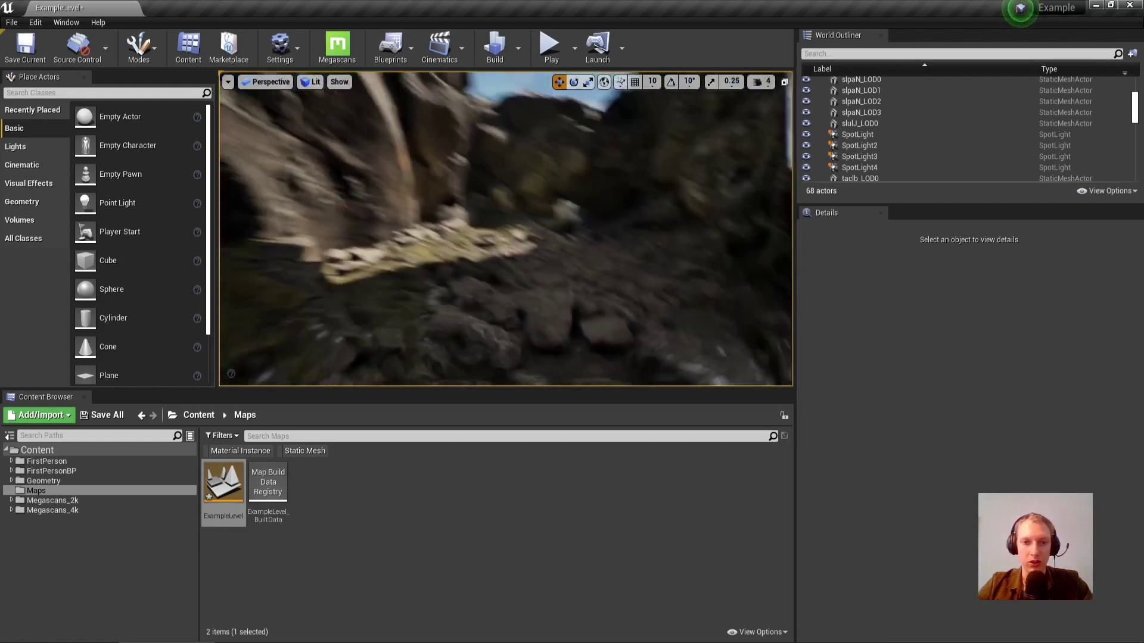
Select the SkyLight and toggle its Cast Shadows off and on to compare the shading in the canyon.
scroll(934, 143, down, 4)
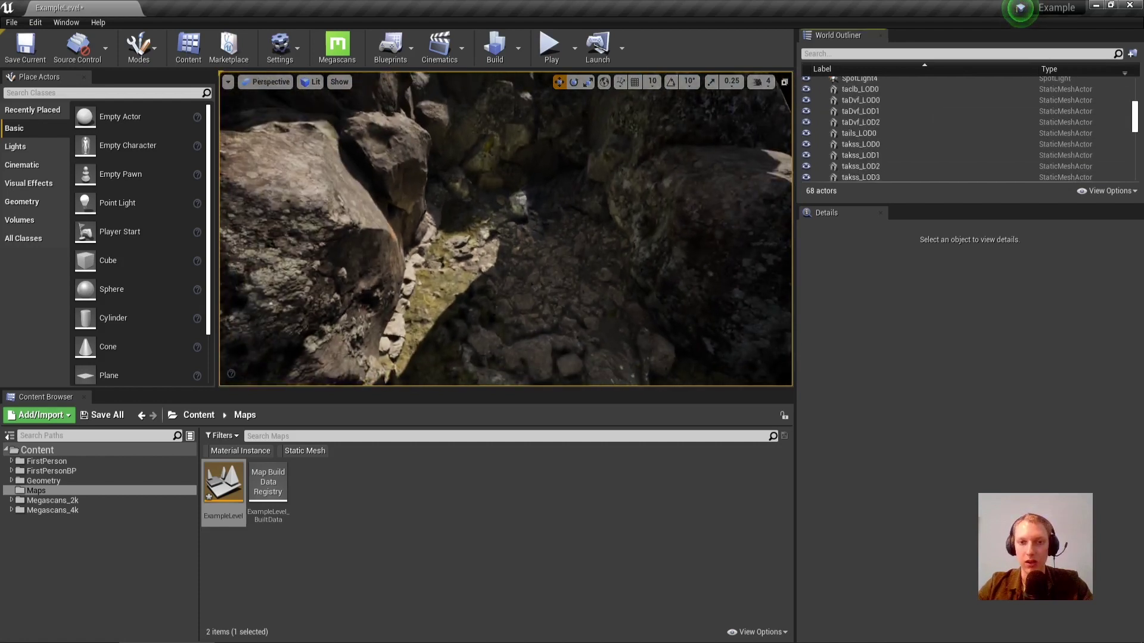
right_drag(612, 221, 597, 206)
click(537, 233)
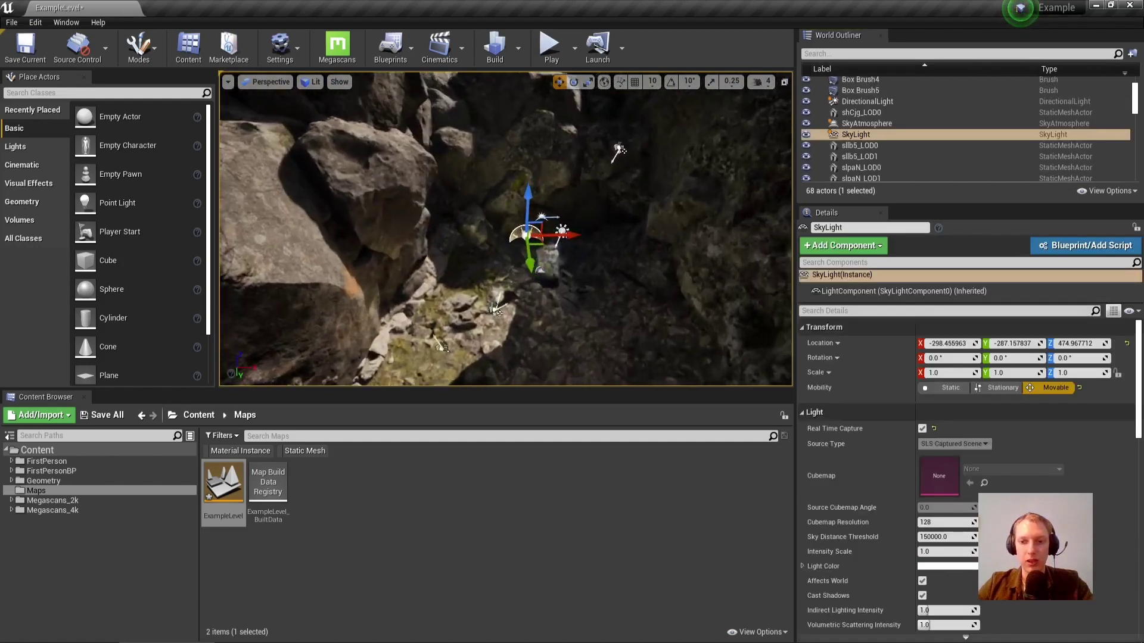
click(922, 595)
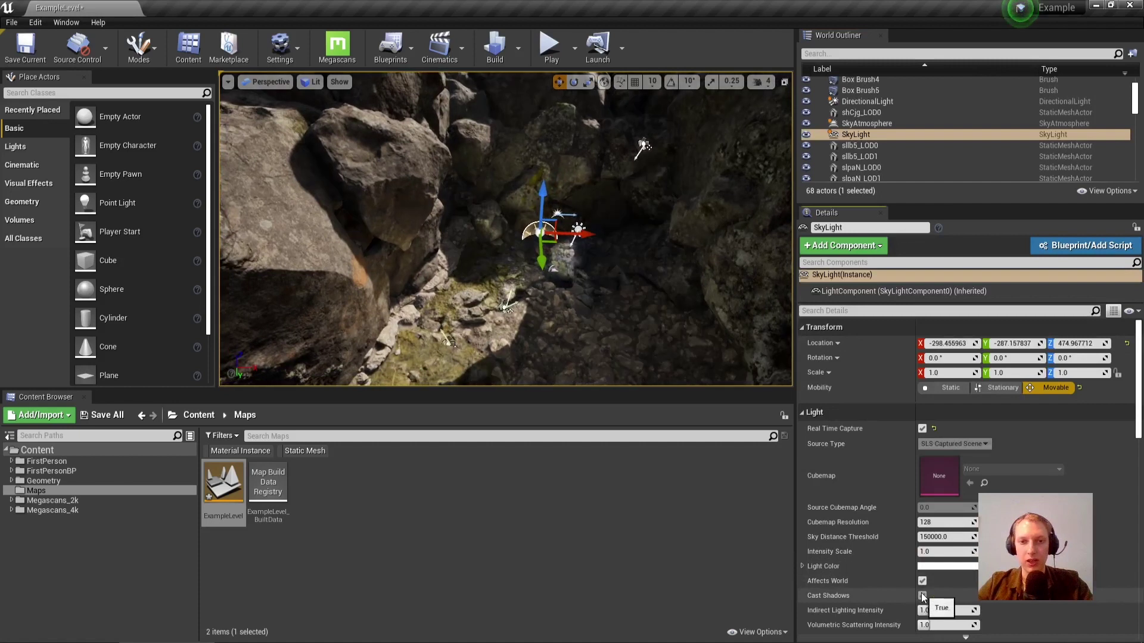
click(922, 595)
click(921, 596)
click(922, 595)
click(921, 596)
Duplicate a large canyon rock and place the copy overhead as a roof, at about X -188, Y -1163, Z 1298.
right_drag(655, 298, 643, 197)
click(640, 137)
right_drag(641, 137, 647, 77)
alt+drag(645, 191, 587, 226)
key(e)
key(w)
right_drag(586, 227, 586, 263)
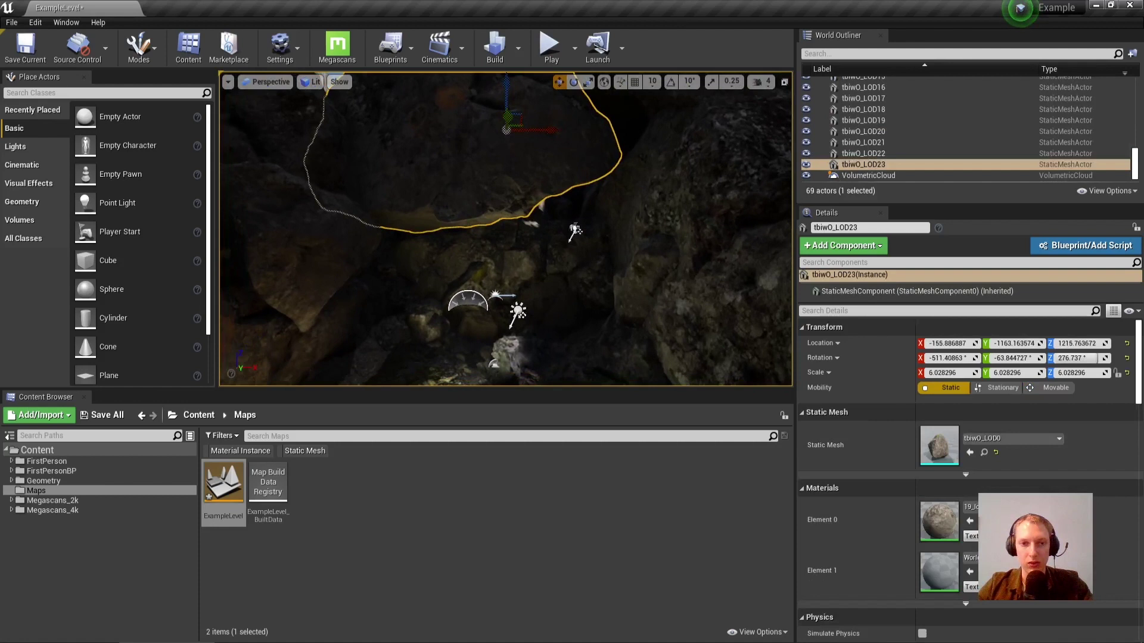
drag(519, 117, 512, 89)
right_drag(513, 90, 511, 130)
Turn off Affects World for all four spot lights and deselect them.
scroll(965, 137, up, 10)
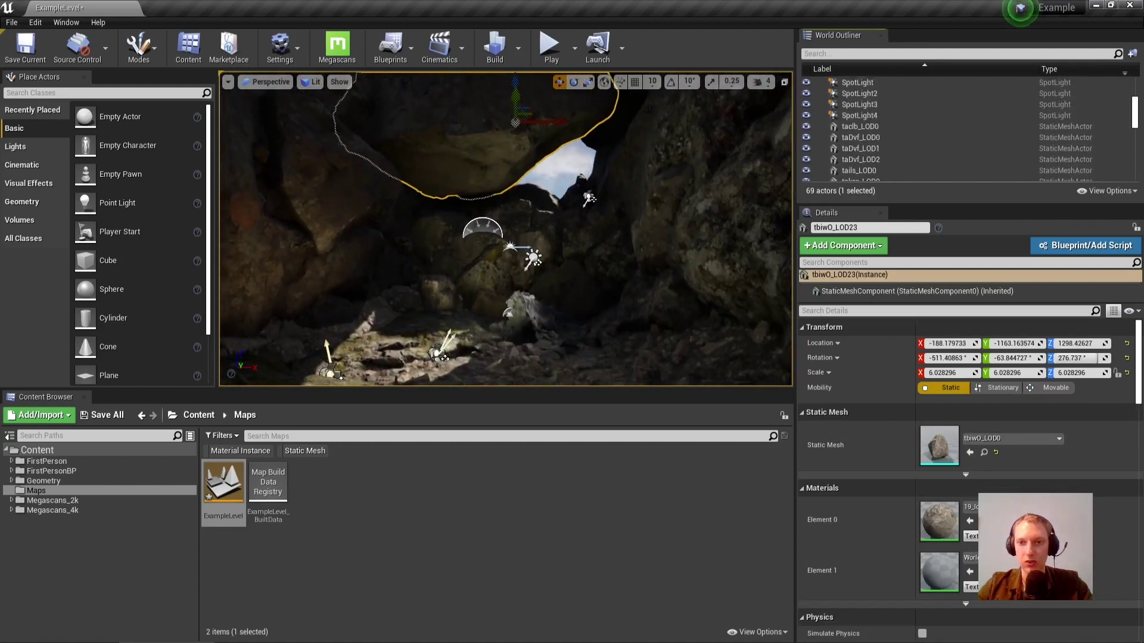
click(859, 126)
shift+click(858, 93)
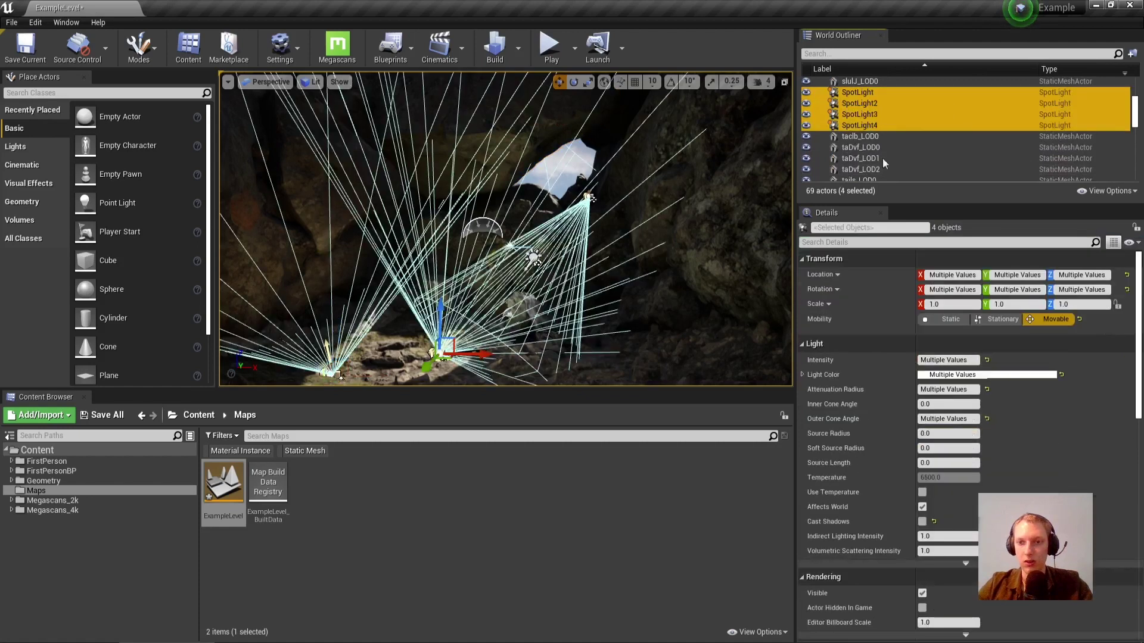
click(921, 507)
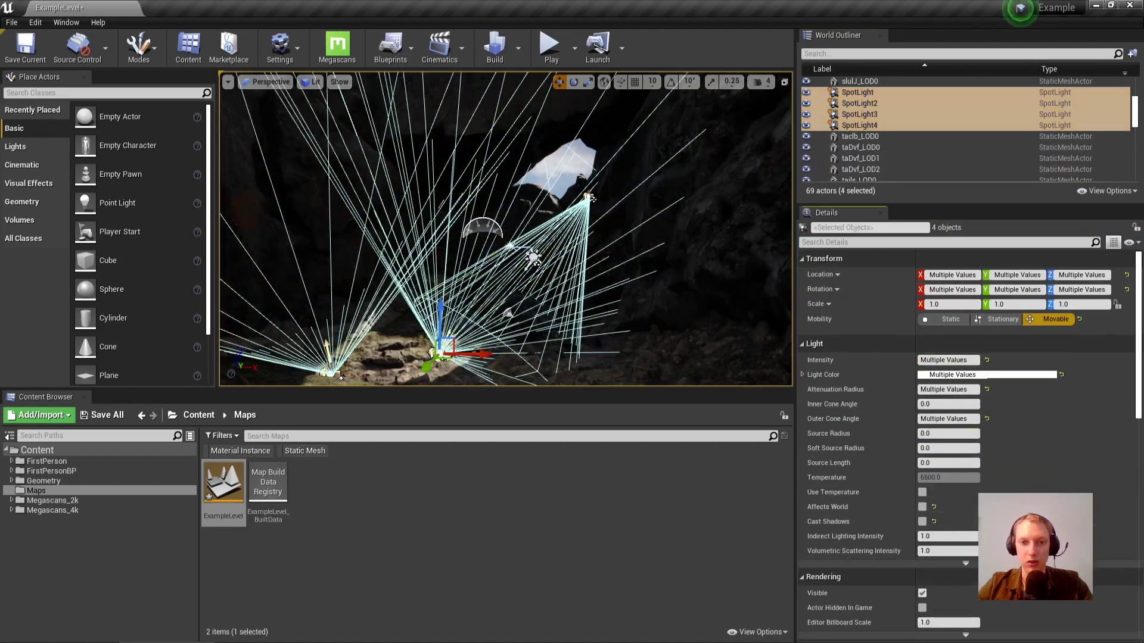
click(601, 284)
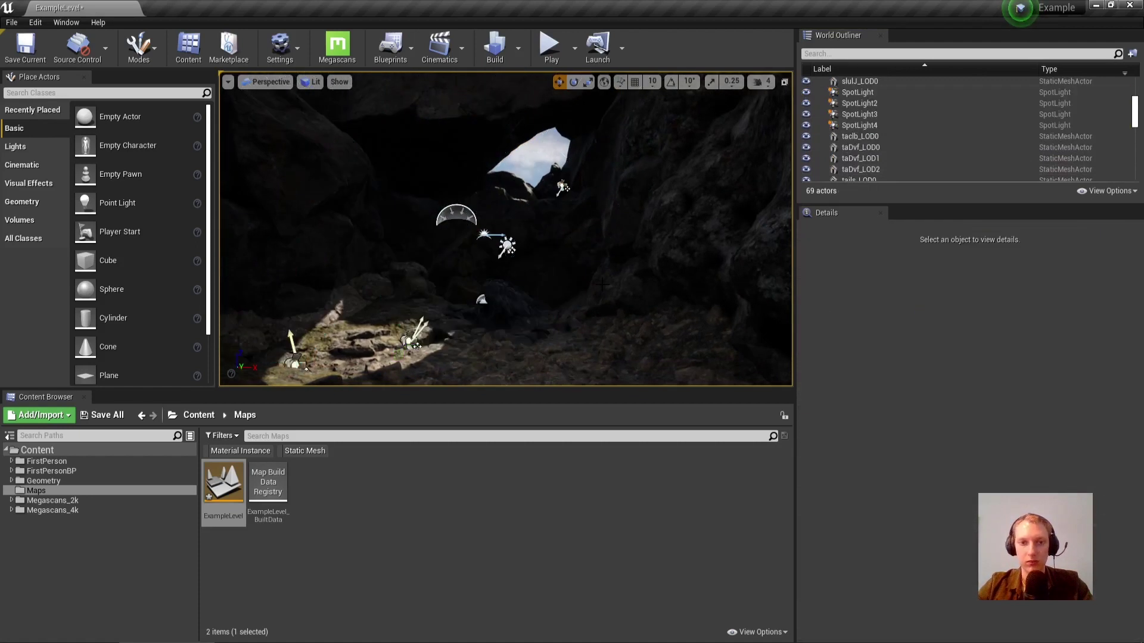
Repeatedly delete and restore the overhead rock to compare the canyon's lighting with and without it.
click(492, 117)
key(w)
right_drag(492, 117, 492, 100)
key(Delete)
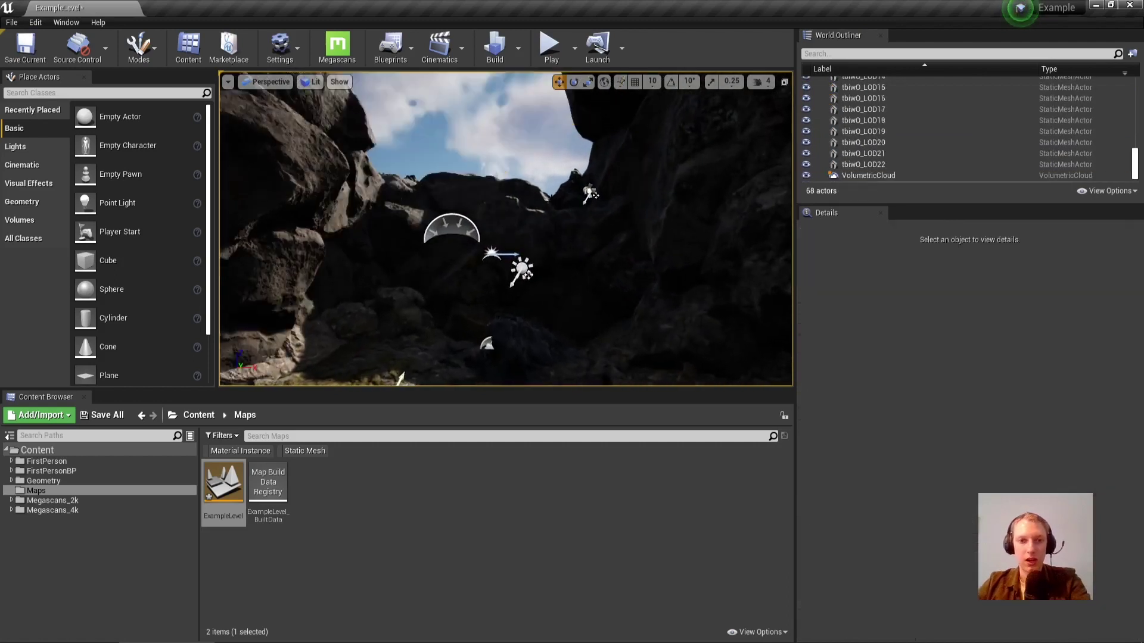
key(ctrl+z)
key(Delete)
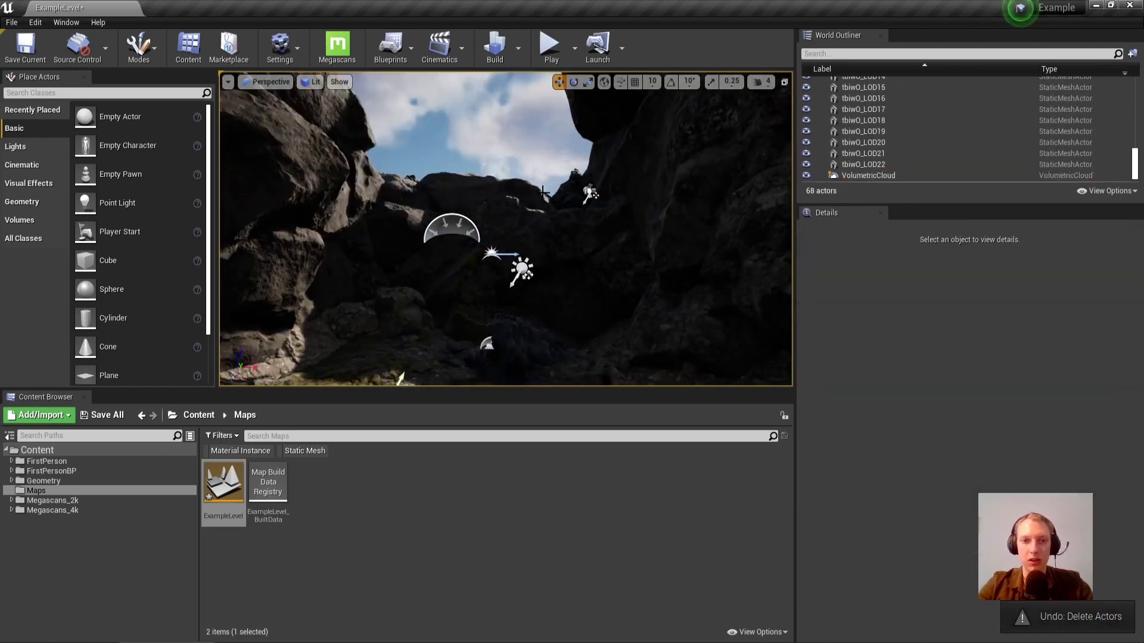
key(ctrl+z)
key(Delete)
key(ctrl+z)
key(Delete)
key(ctrl+z)
Rotate the overhead rock and shift it along the canyon to about X -188, Y -944, Z 1298.
right_drag(542, 191, 531, 142)
key(s)
drag(532, 141, 615, 217)
key(e)
key(w)
right_drag(615, 217, 515, 164)
key(w)
drag(676, 171, 586, 191)
right_drag(586, 191, 512, 274)
Set the DirectionalLight's intensity to 30 lux.
click(311, 82)
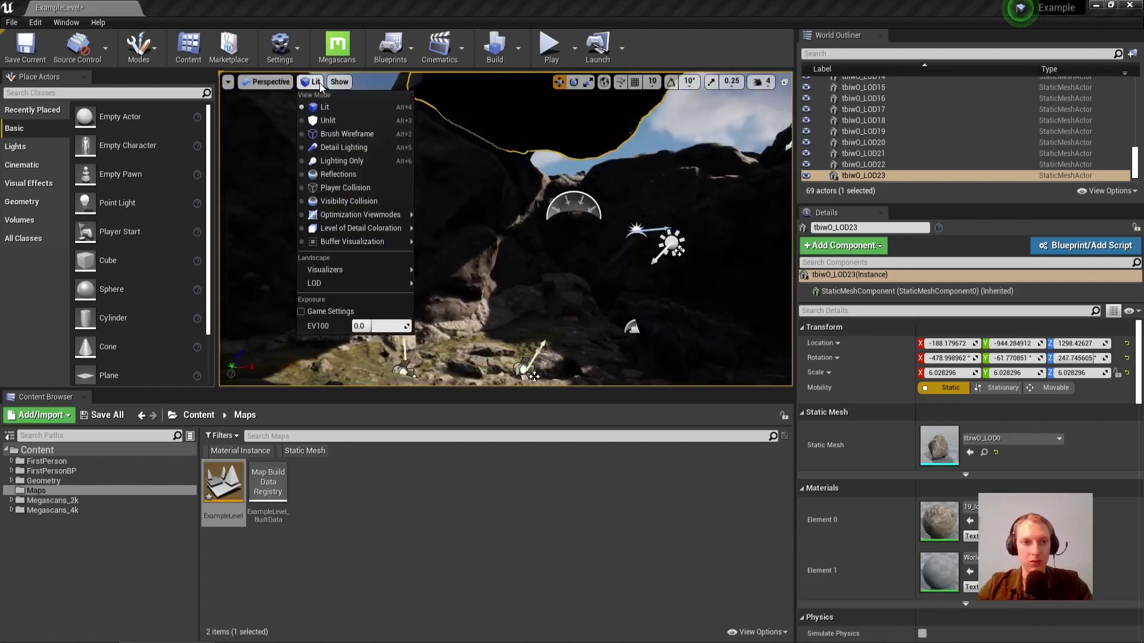
right_drag(453, 232, 506, 253)
drag(1134, 156, 1134, 138)
scroll(896, 153, up, 5)
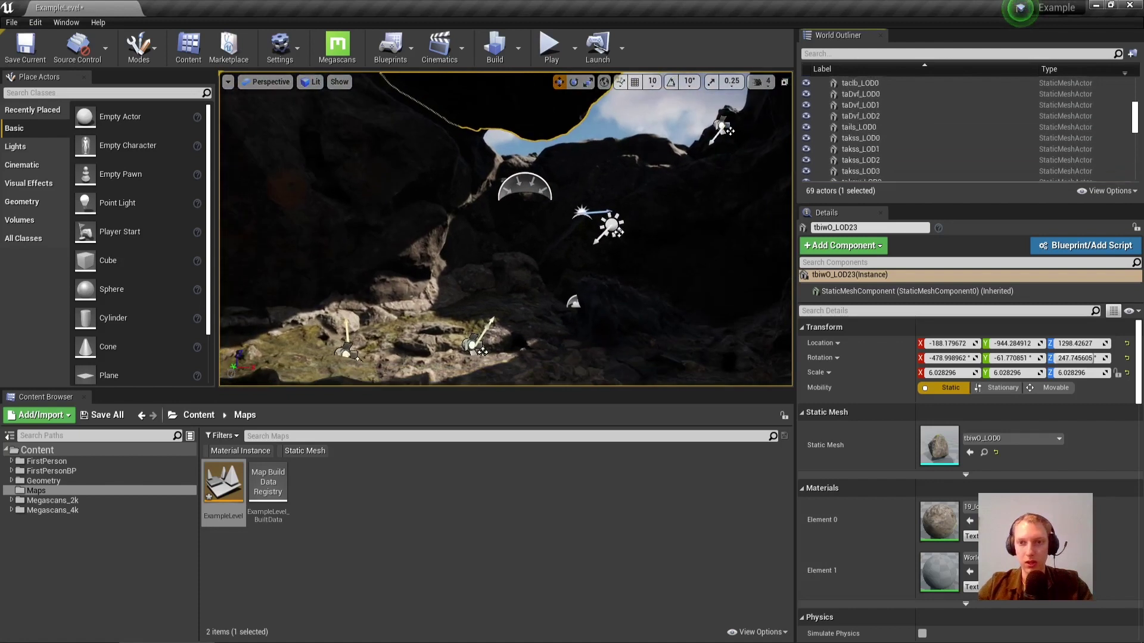
click(875, 89)
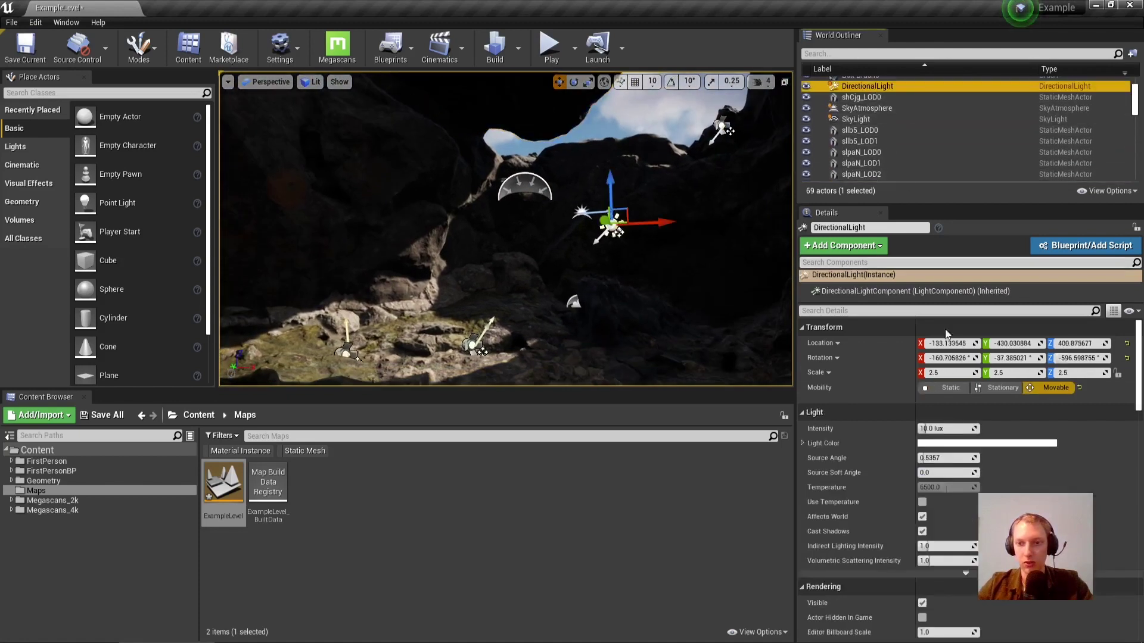
click(935, 429)
key(Return)
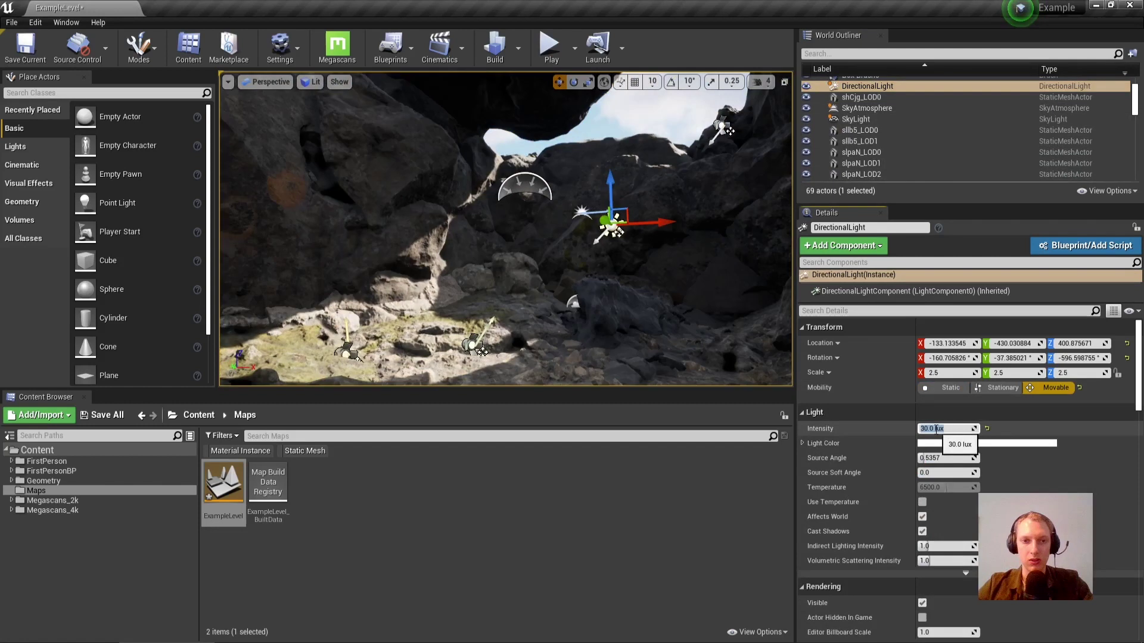
Reposition and rotate the overhead rock between the canyon walls, ending at about X -224, Y -1224, Z 1211.
click(507, 137)
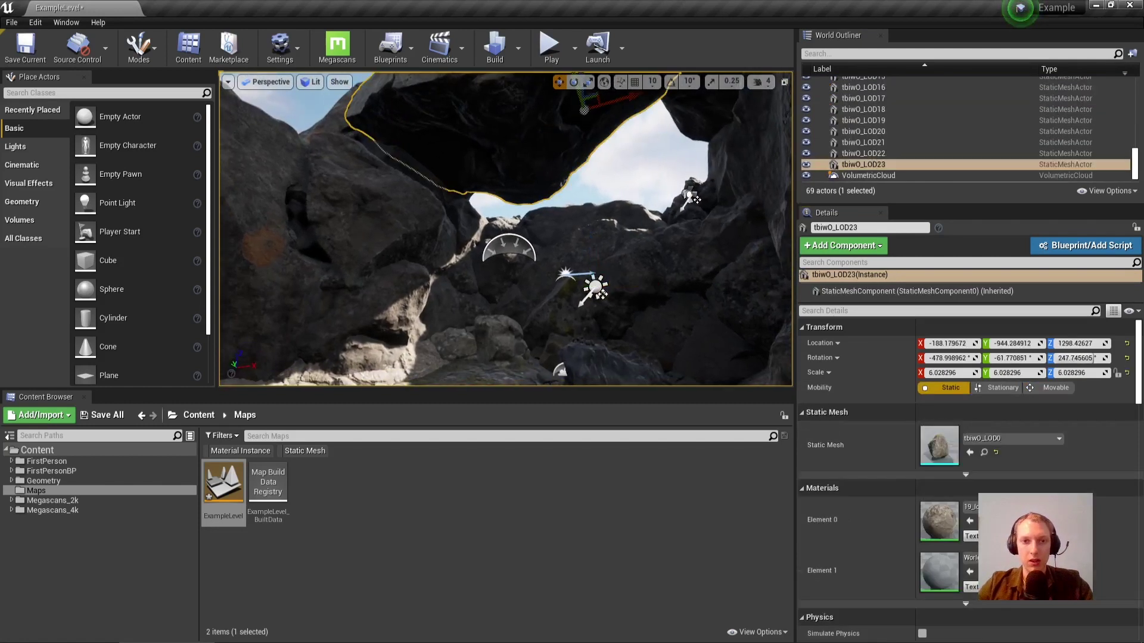
right_drag(506, 137, 554, 90)
drag(540, 134, 570, 230)
right_drag(569, 229, 506, 280)
key(s)
mouse_move(543, 156)
right_down()
mouse_move(555, 160)
mouse_move(560, 144)
right_up()
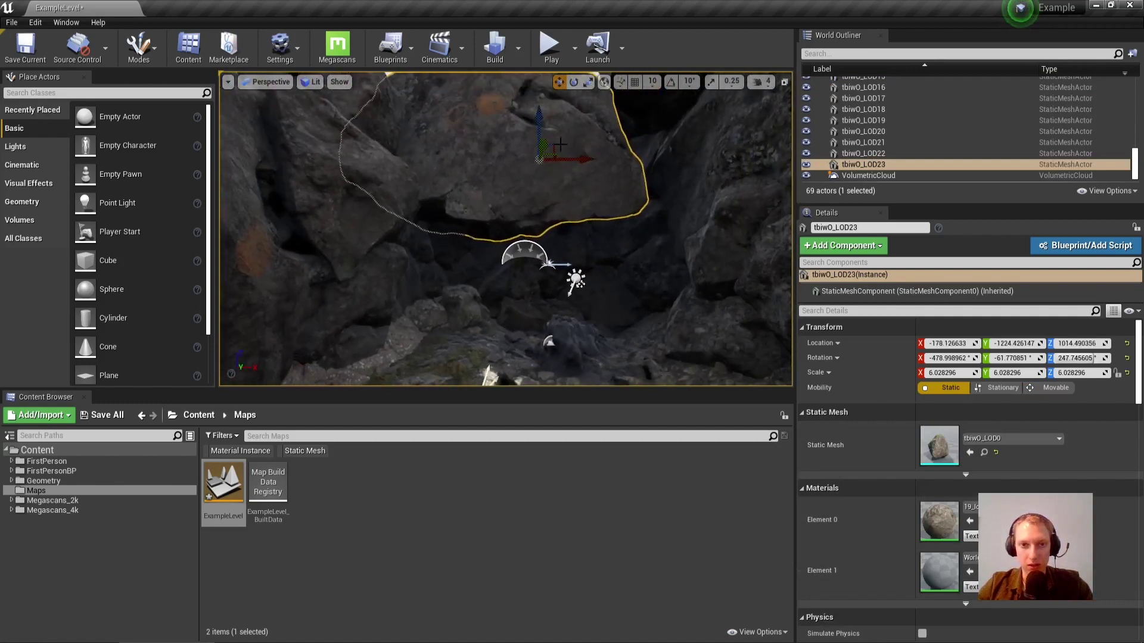
drag(537, 125, 542, 88)
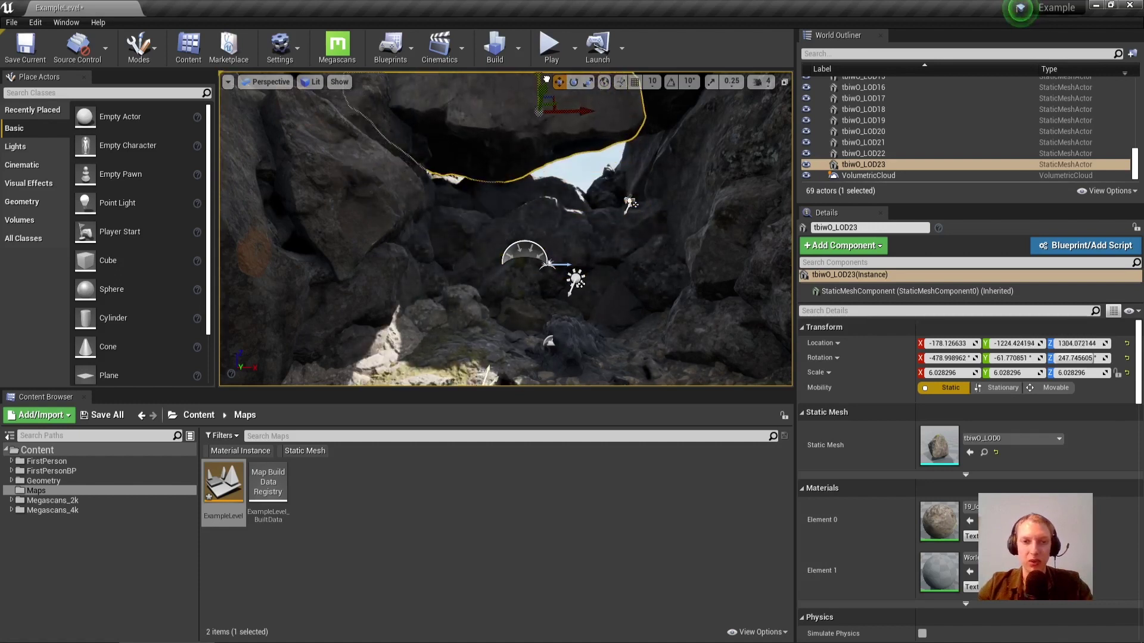
drag(548, 93, 549, 84)
key(s)
right_drag(549, 84, 570, 77)
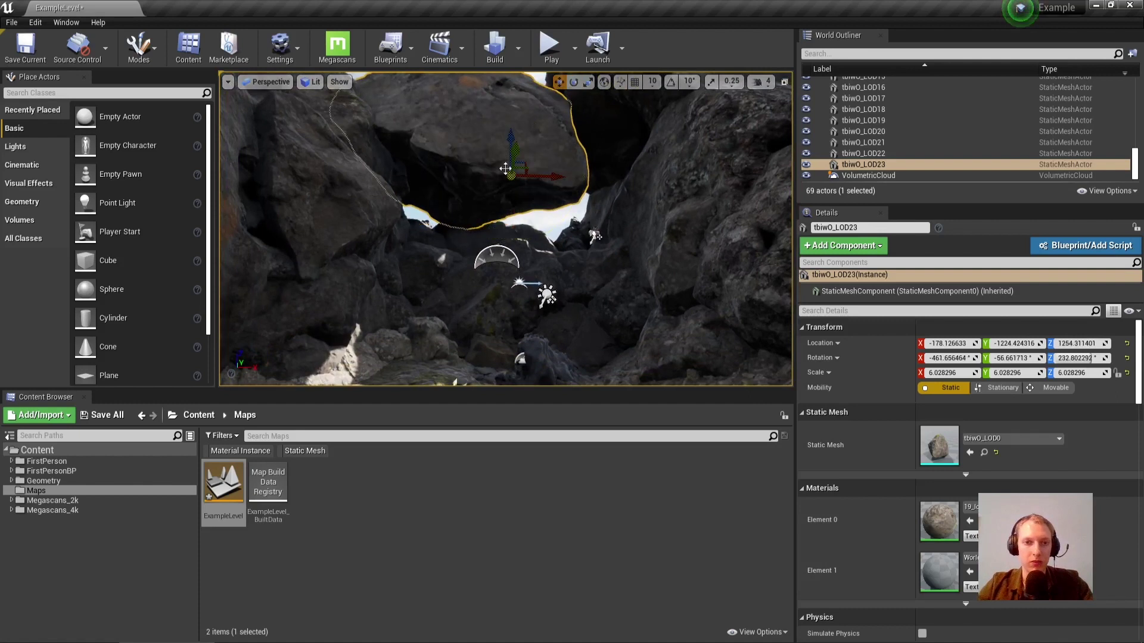
drag(518, 161, 525, 182)
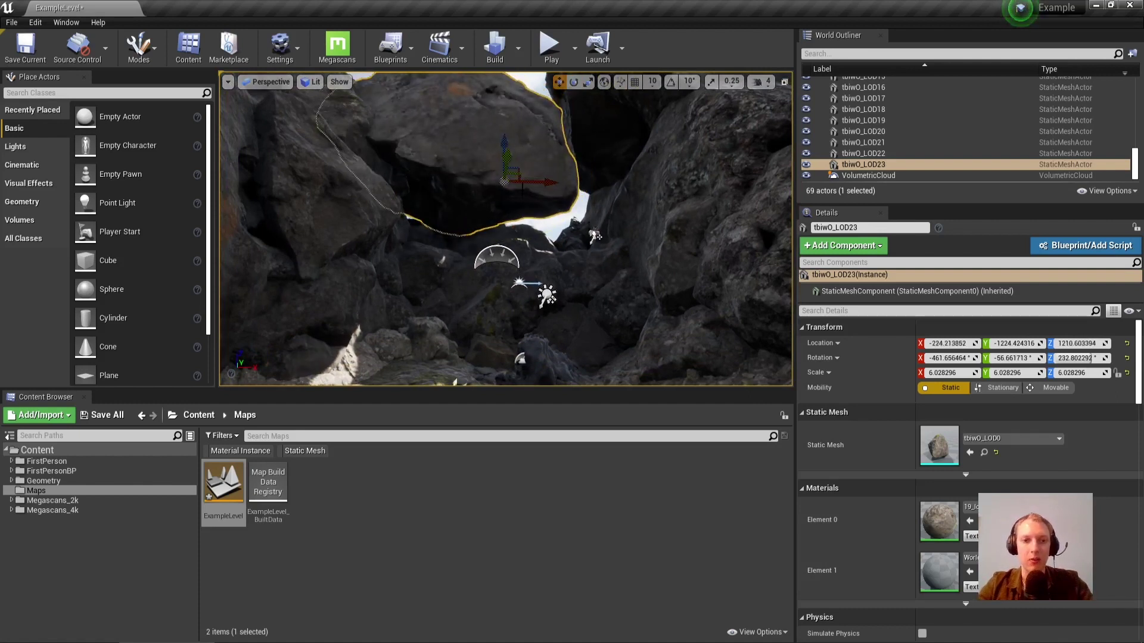
Delete and restore the overhead rock to compare the canyon's brightness under the stronger sun.
key(Delete)
key(ctrl+z)
key(Delete)
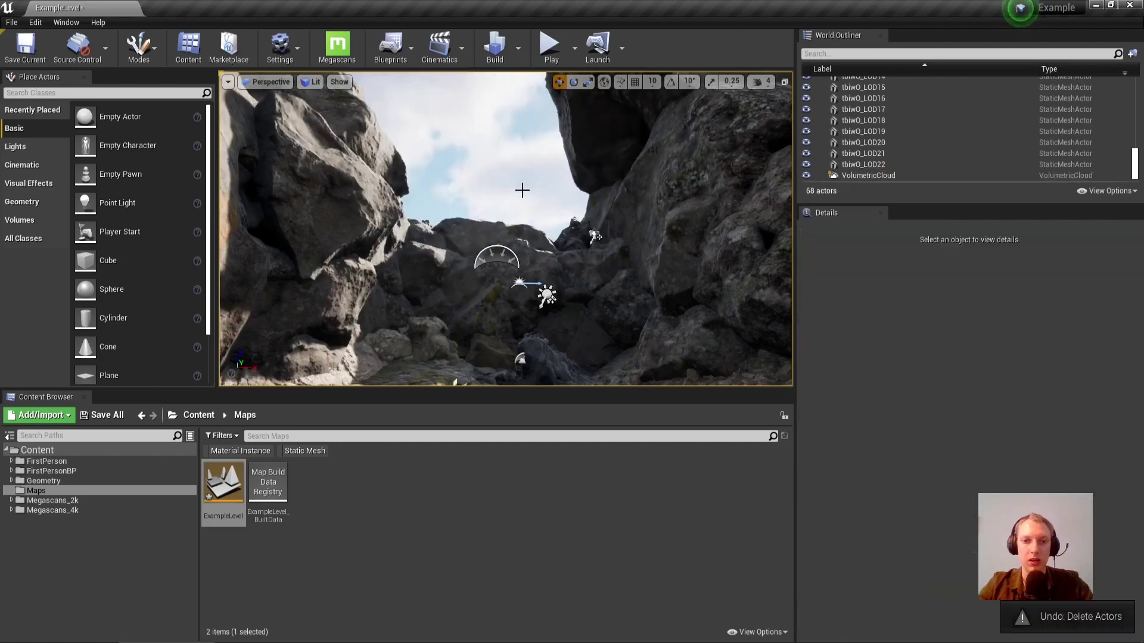
key(ctrl+z)
Rotate the overhead rock and raise it onto the canyon's upper rocks, at about X -224, Y -599, Z 1643.
right_drag(518, 192, 552, 101)
key(w)
key(e)
drag(582, 240, 567, 268)
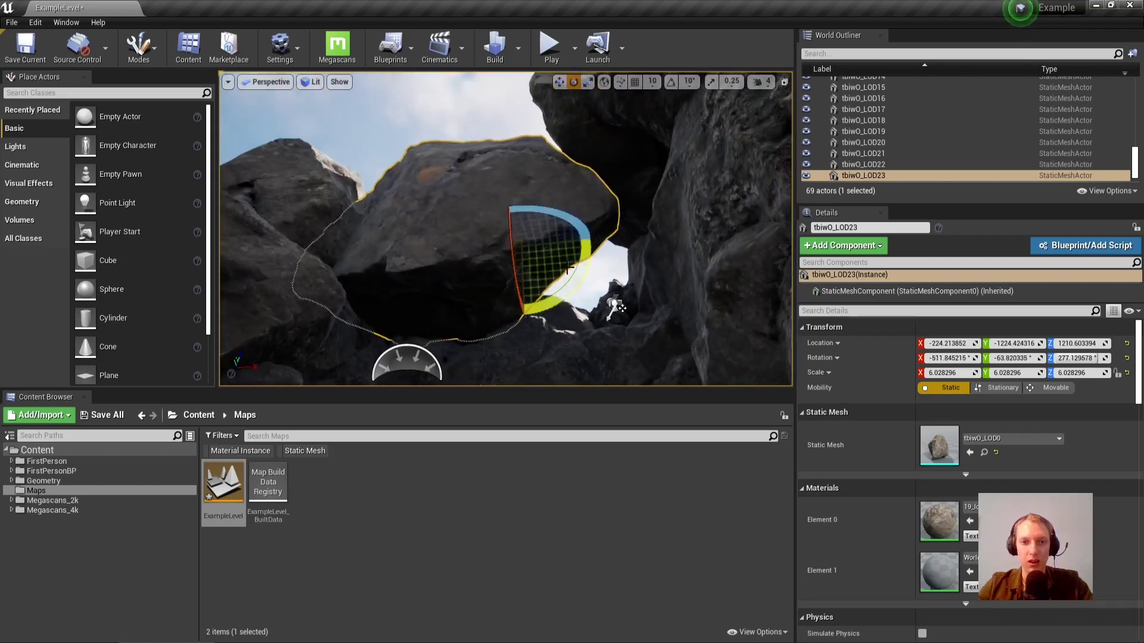
right_drag(552, 239, 542, 229)
key(e)
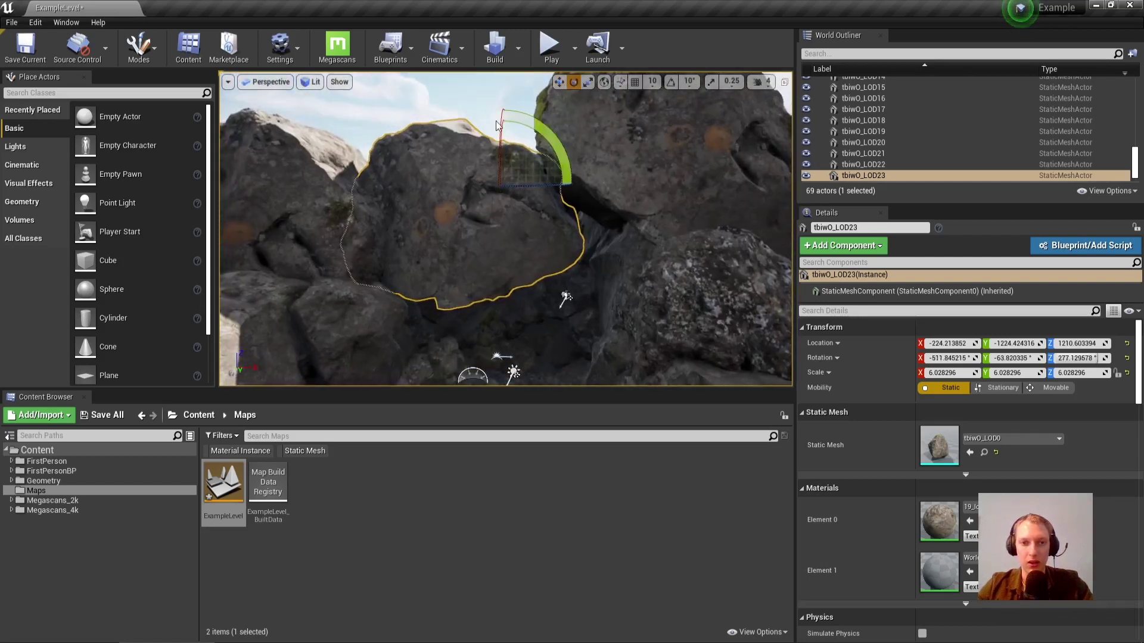
drag(504, 139, 500, 177)
right_drag(501, 178, 388, 185)
key(w)
drag(596, 179, 512, 90)
right_drag(512, 90, 434, 78)
Try to stretch the overhead rock along its Y axis and undo the scaling.
key(r)
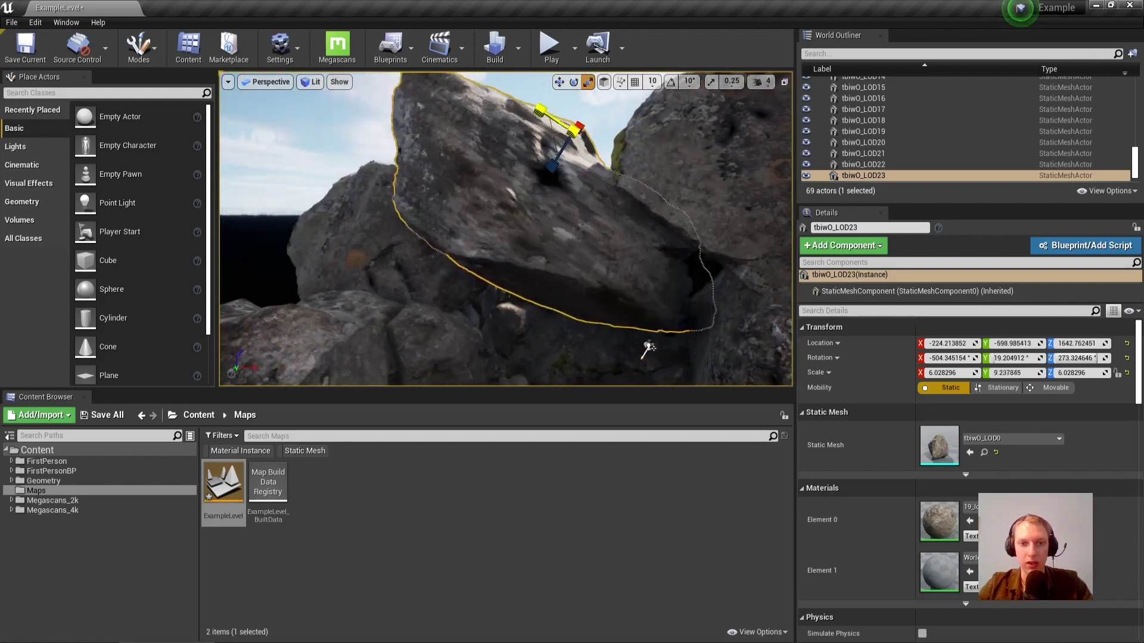
key(ctrl+z)
drag(547, 119, 585, 294)
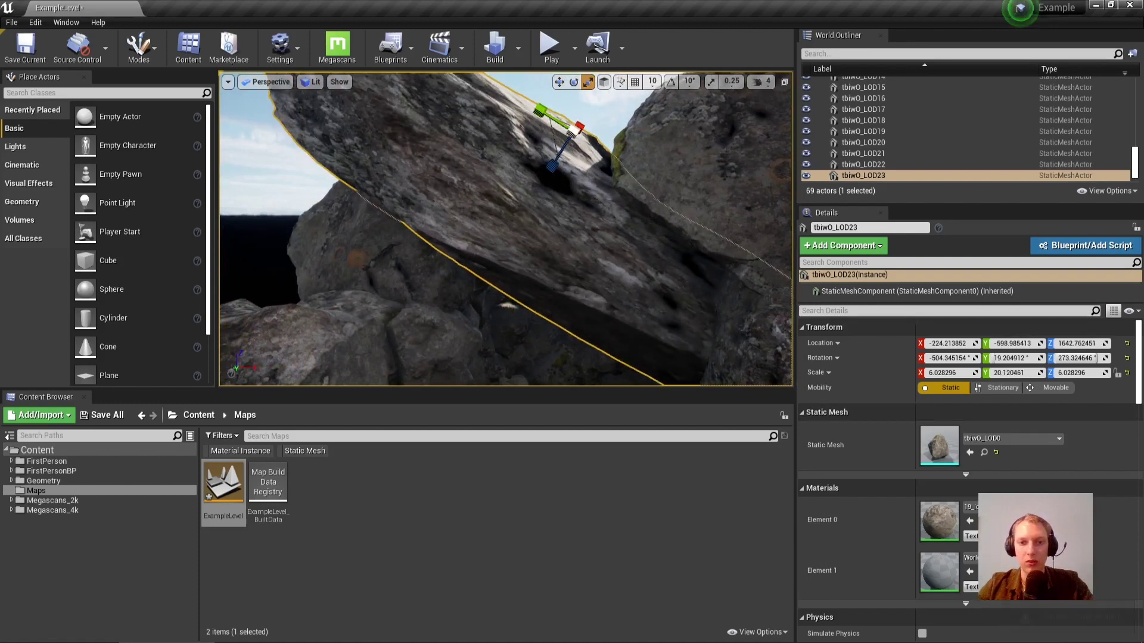
key(ctrl+z)
Rotate the overhead rock, move it to about X -537, Y -599, Z 1896, deselect it and check the roof opening.
key(e)
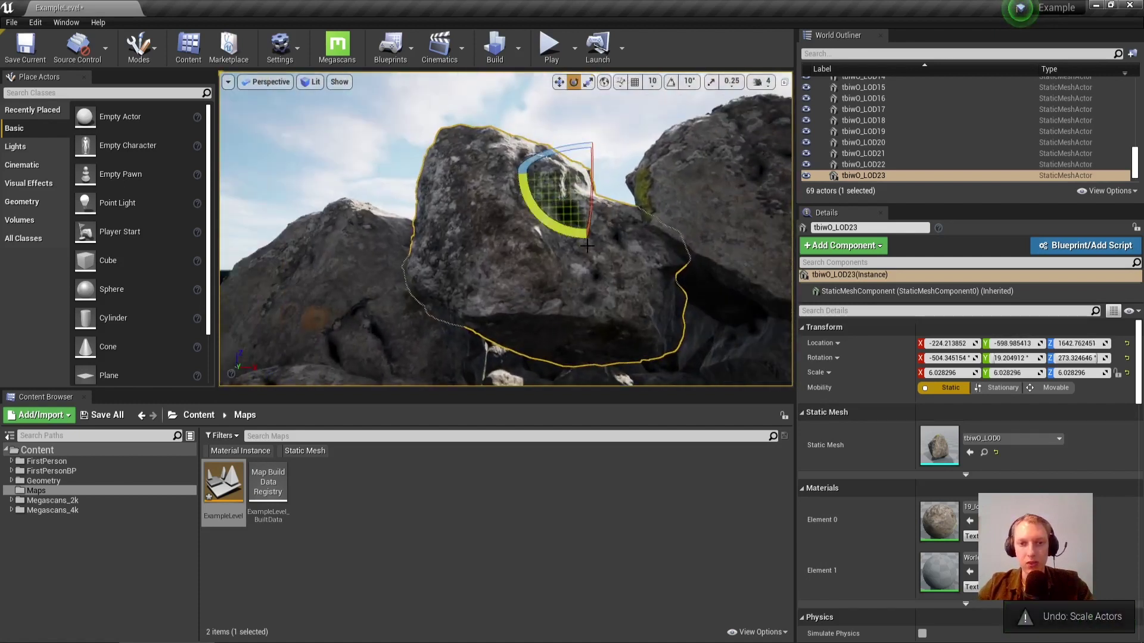
drag(562, 229, 527, 102)
key(w)
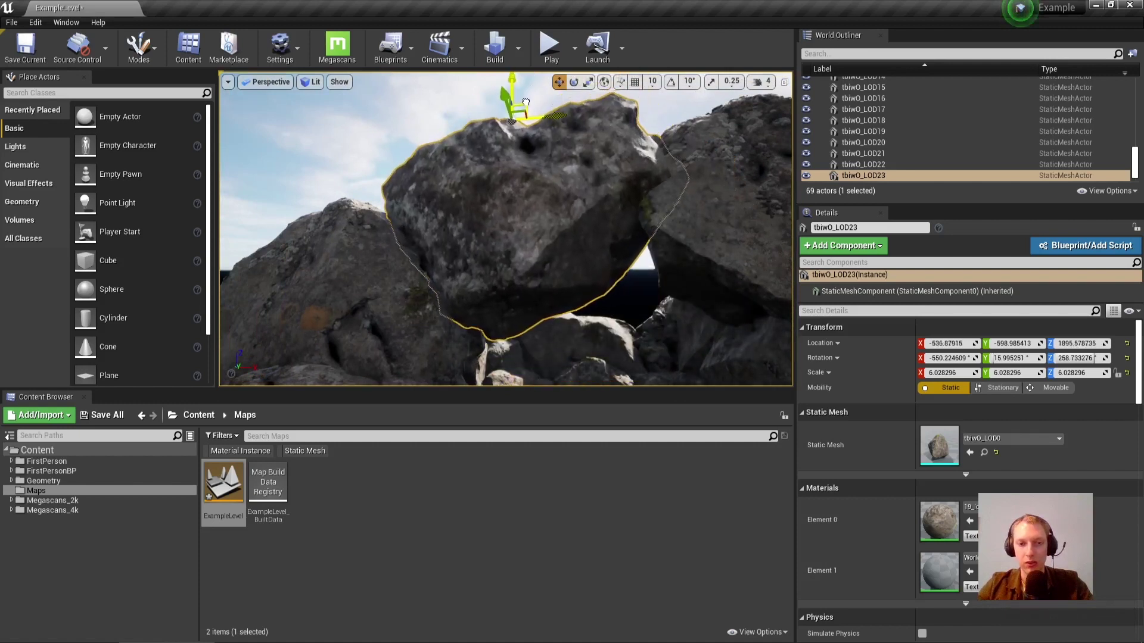
key(Escape)
mouse_move(555, 165)
right_down()
mouse_move(555, 185)
mouse_move(572, 173)
mouse_move(560, 155)
mouse_move(560, 173)
right_up()
right_drag(655, 380, 646, 356)
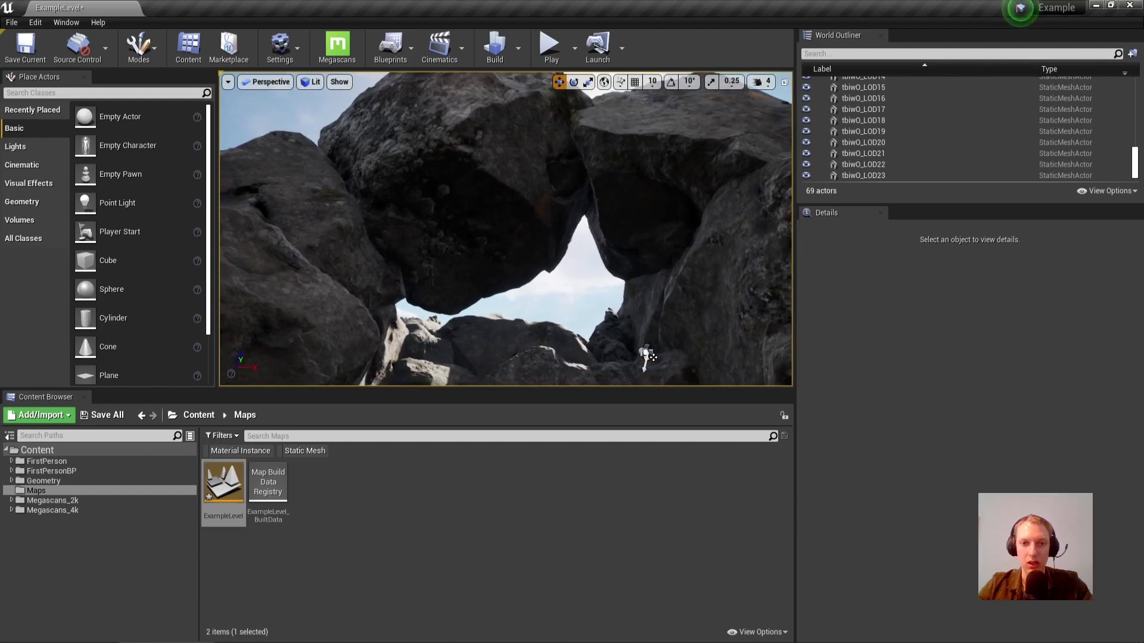
right_drag(546, 259, 569, 333)
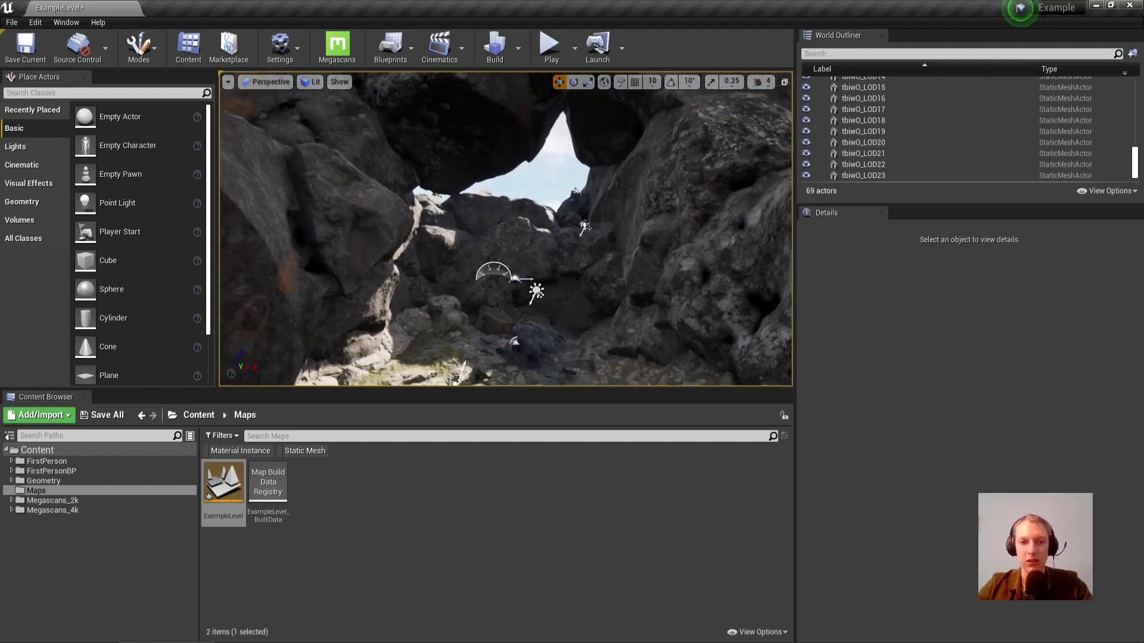
Select the SkyLight and toggle its Cast Shadows to compare the shading under the new rock roof.
click(537, 292)
right_drag(498, 221, 475, 228)
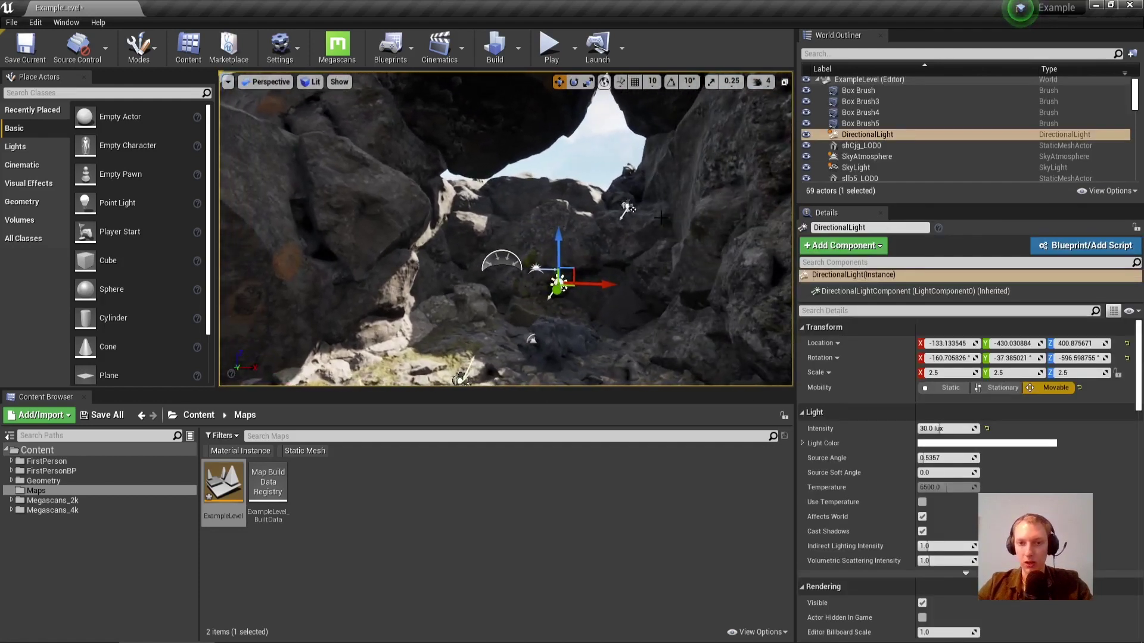
click(855, 167)
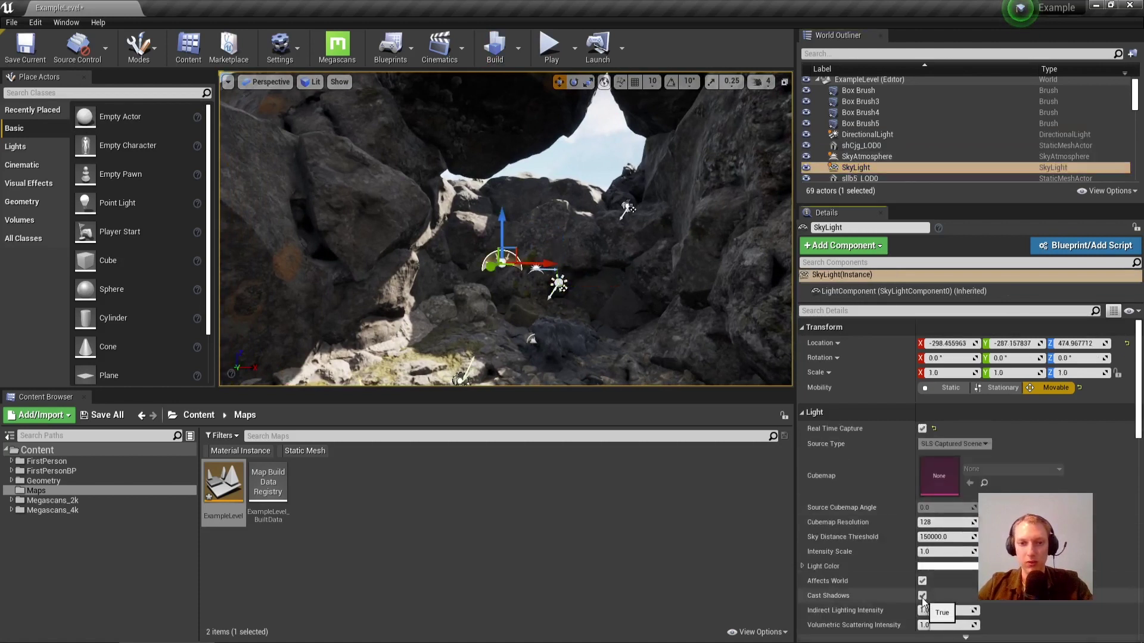
click(922, 597)
click(922, 597)
click(922, 596)
click(922, 596)
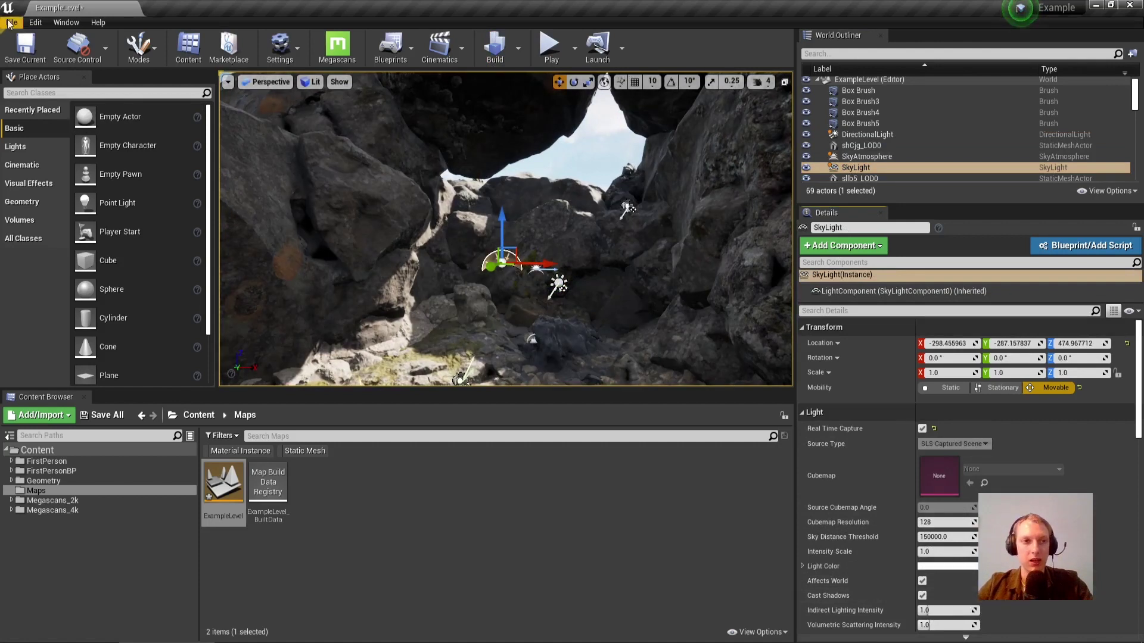
Find the "ssgi" option in the project settings and enable Screen Space Global Illumination (Beta).
click(35, 22)
click(67, 195)
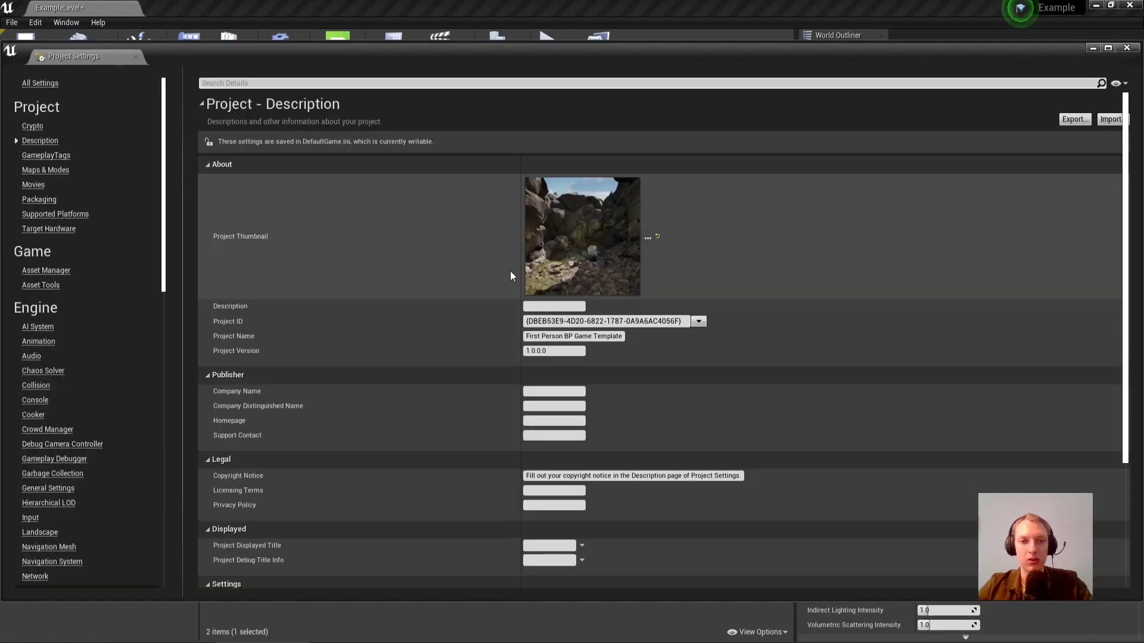
click(435, 83)
text(ssgi)
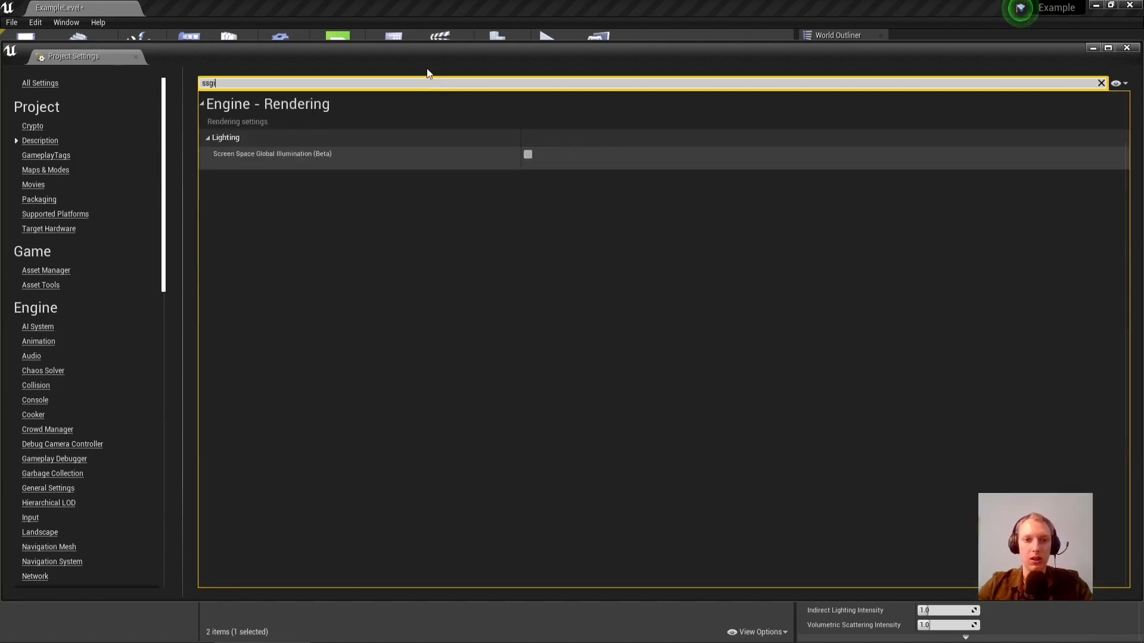
click(527, 154)
Uncover the viewport and toggle Screen Space Global Illumination repeatedly to compare the bounced light on the rocks, leaving it enabled.
drag(552, 37, 593, 376)
click(578, 482)
click(579, 483)
click(579, 484)
click(579, 483)
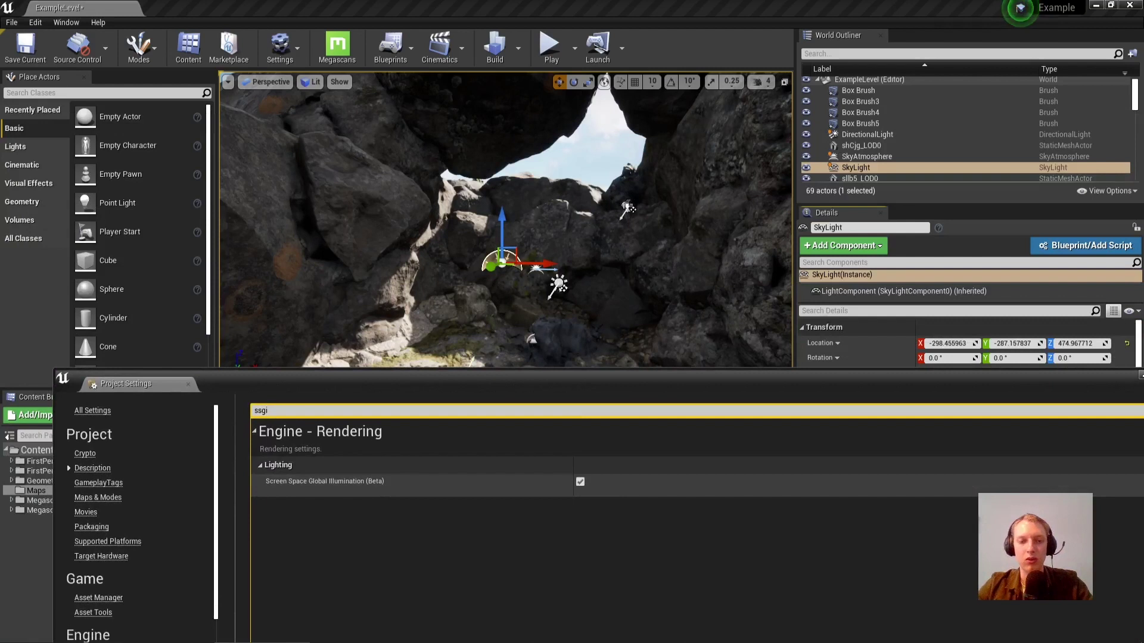
click(580, 482)
click(580, 483)
click(580, 482)
click(580, 482)
right_drag(558, 285, 524, 265)
key(w)
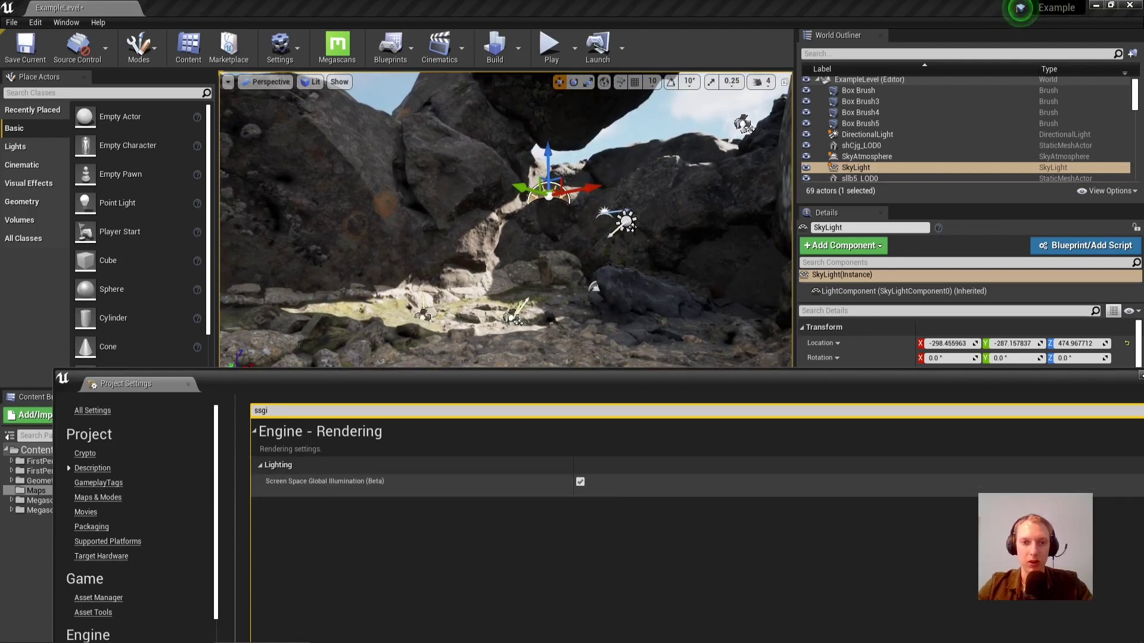
Close the project settings, rotate the DirectionalLight by about 4 degrees and set its intensity to 50 lux.
click(627, 224)
drag(961, 383, 759, 417)
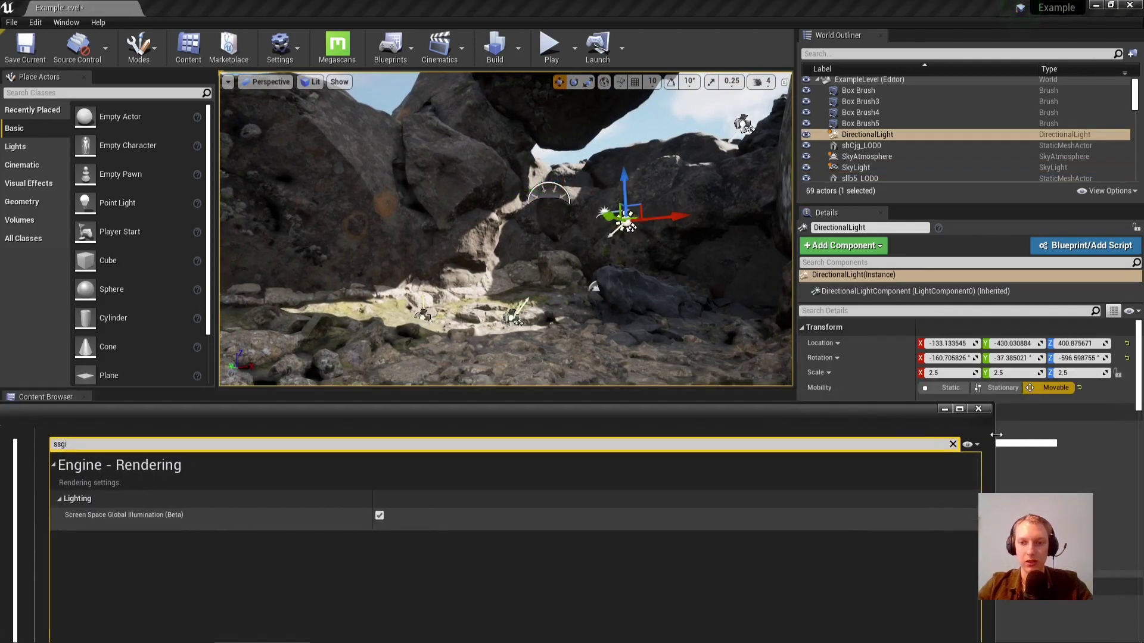
click(976, 409)
key(e)
mouse_move(657, 218)
right_down()
mouse_move(665, 255)
mouse_move(656, 218)
right_up()
mouse_move(657, 218)
mouse_down()
mouse_move(671, 224)
mouse_move(676, 210)
mouse_up()
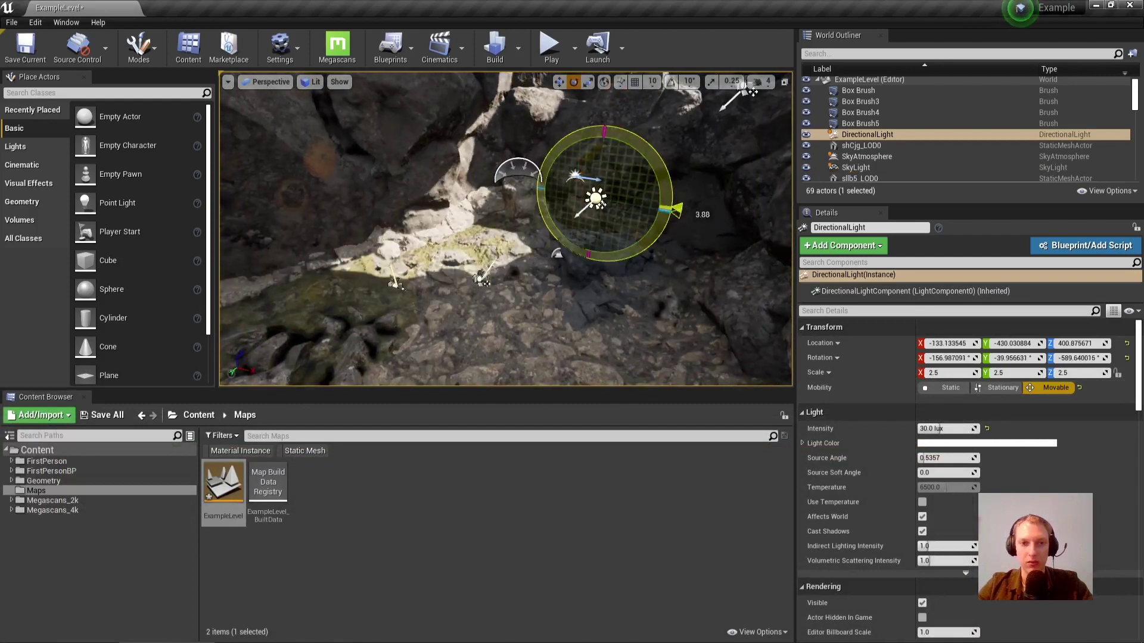
text(50)
key(Return)
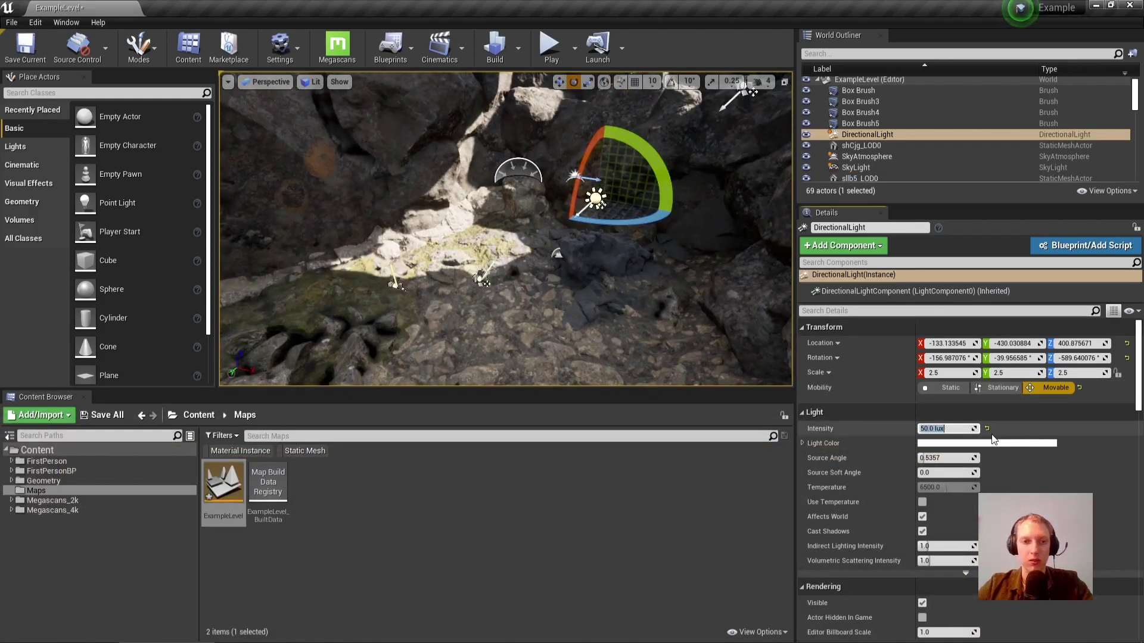
Place a temporary basic sphere in front of the sunlit rocks, inspect the bounced light on it and delete it.
right_drag(655, 238, 501, 188)
right_drag(407, 316, 501, 360)
drag(119, 288, 509, 295)
right_drag(503, 271, 511, 268)
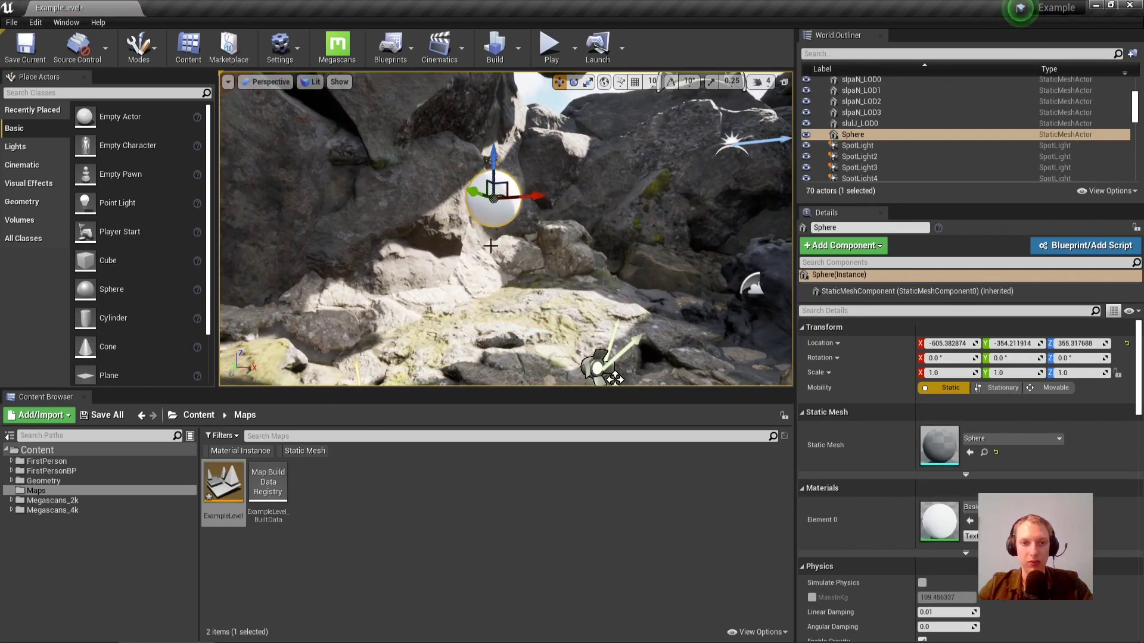
mouse_move(485, 225)
right_down()
mouse_move(452, 253)
mouse_move(456, 223)
mouse_move(488, 191)
mouse_move(450, 236)
mouse_move(463, 253)
mouse_move(476, 144)
mouse_move(488, 224)
mouse_move(488, 206)
right_up()
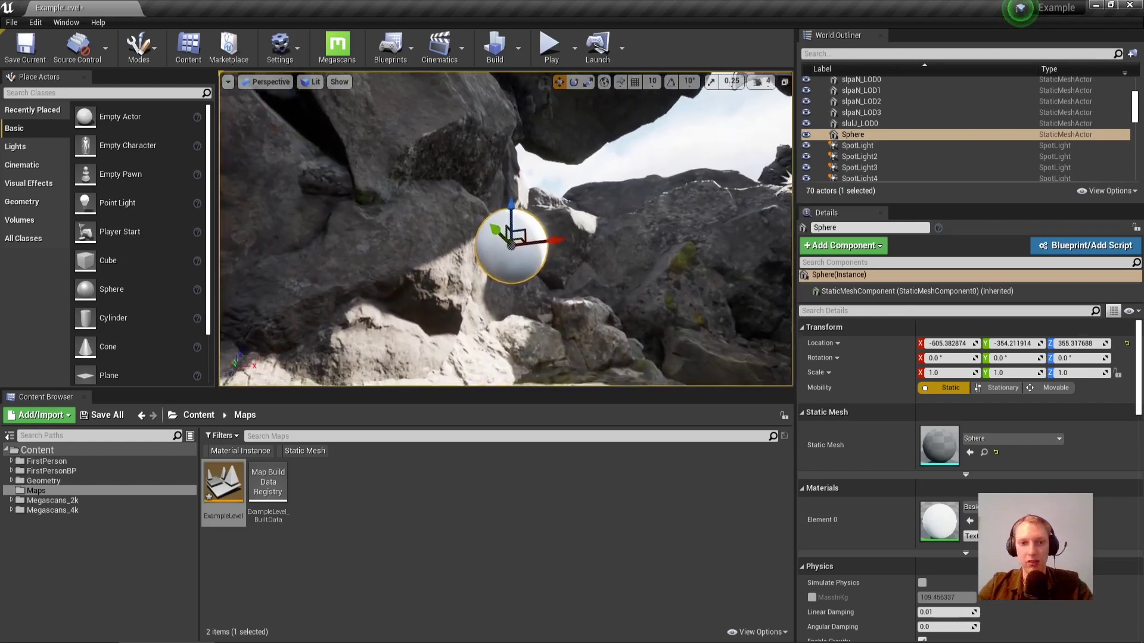
key(Escape)
mouse_move(484, 248)
right_down()
mouse_move(505, 129)
mouse_move(501, 223)
mouse_move(487, 245)
mouse_move(485, 229)
mouse_move(484, 250)
right_up()
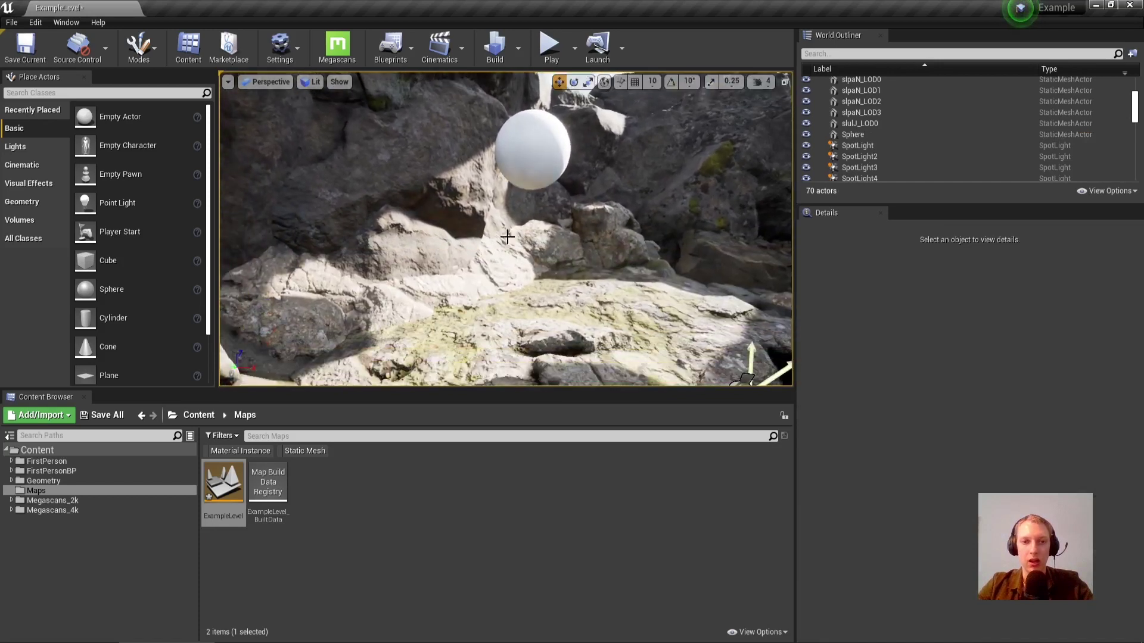
click(544, 186)
key(Delete)
Rotate the DirectionalLight to about X -50, Y -39, Z -662 degrees and save the level.
right_drag(538, 192, 538, 174)
right_drag(532, 218, 533, 187)
click(539, 269)
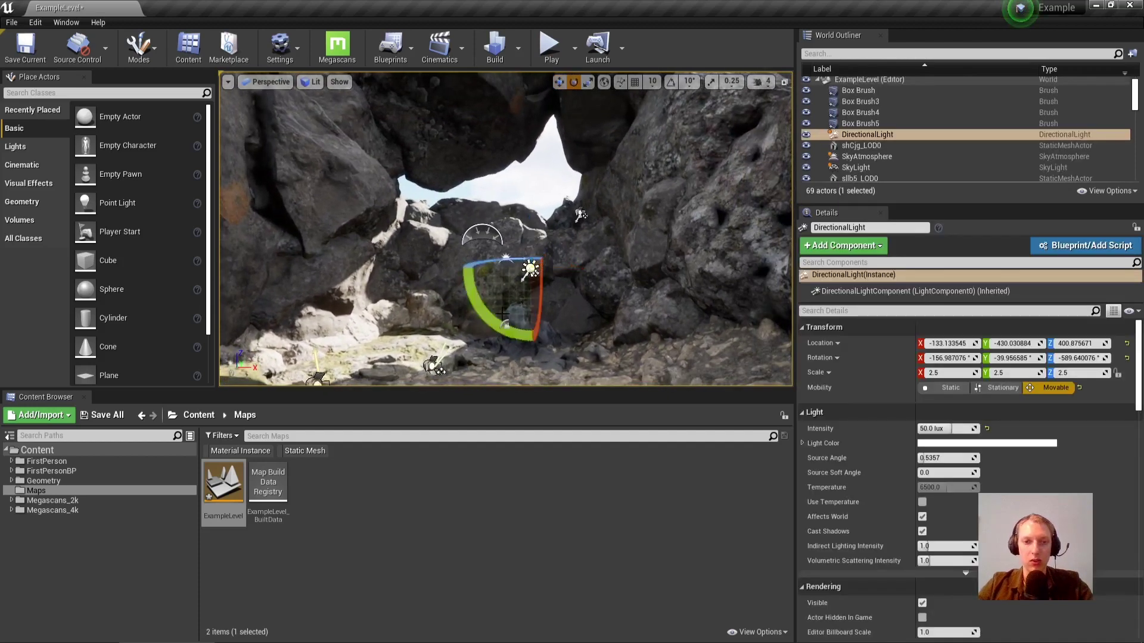
drag(489, 310, 505, 264)
mouse_move(435, 197)
right_down()
mouse_move(477, 141)
mouse_move(411, 231)
mouse_move(421, 213)
mouse_move(431, 219)
right_up()
right_drag(614, 169, 610, 173)
key(ctrl+s)
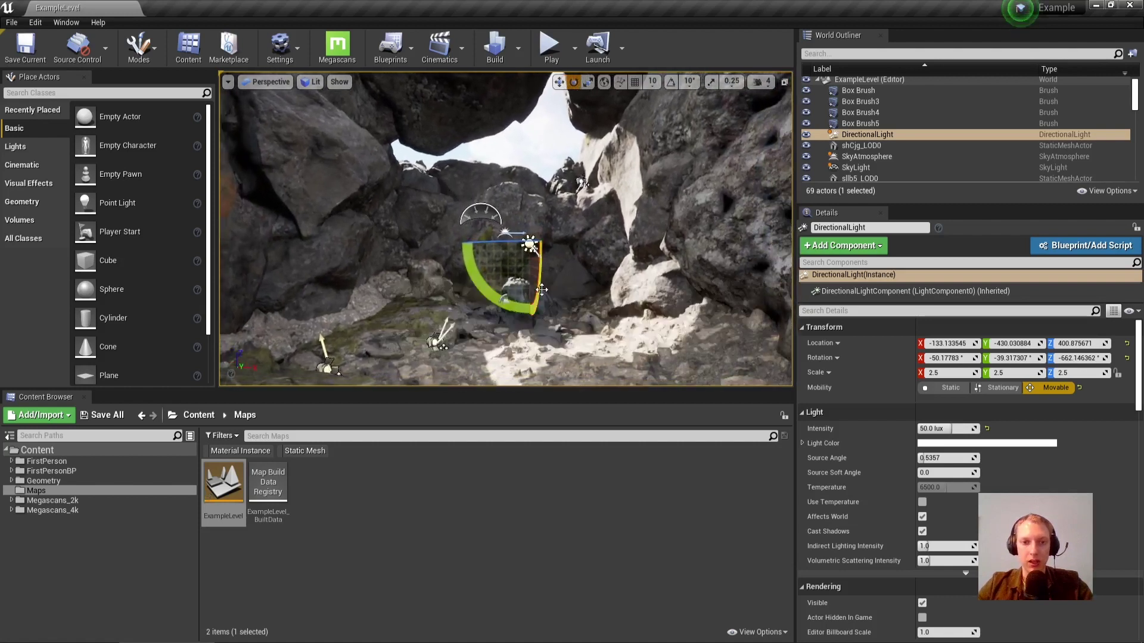
Turn on game view and add an Exponential Height Fog to the scene, removing and restoring it to compare.
key(g)
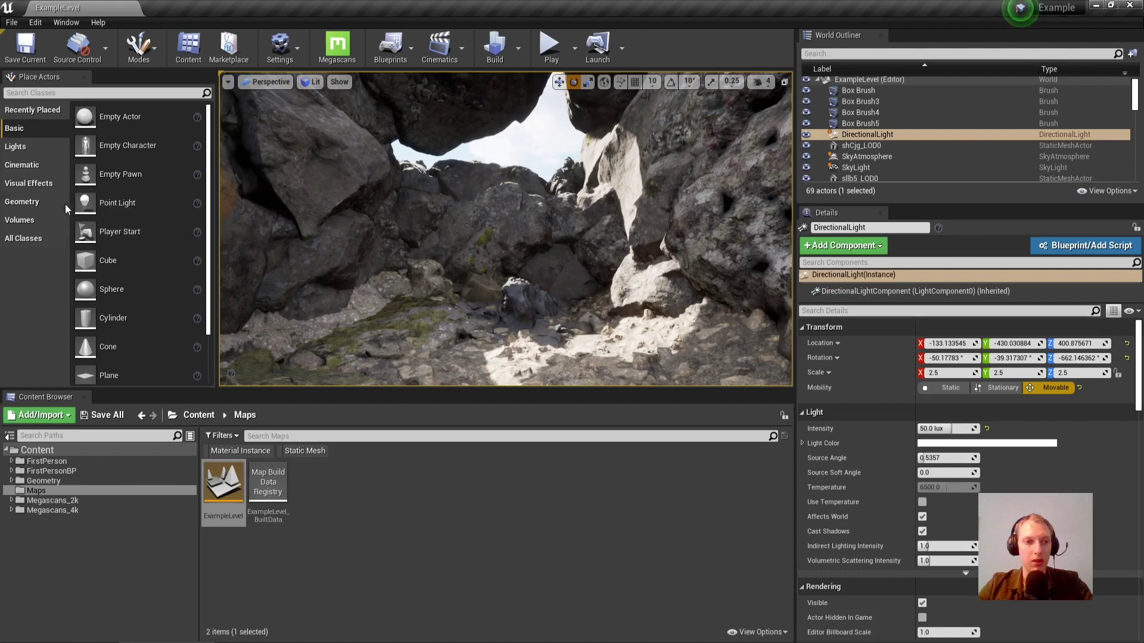
click(46, 166)
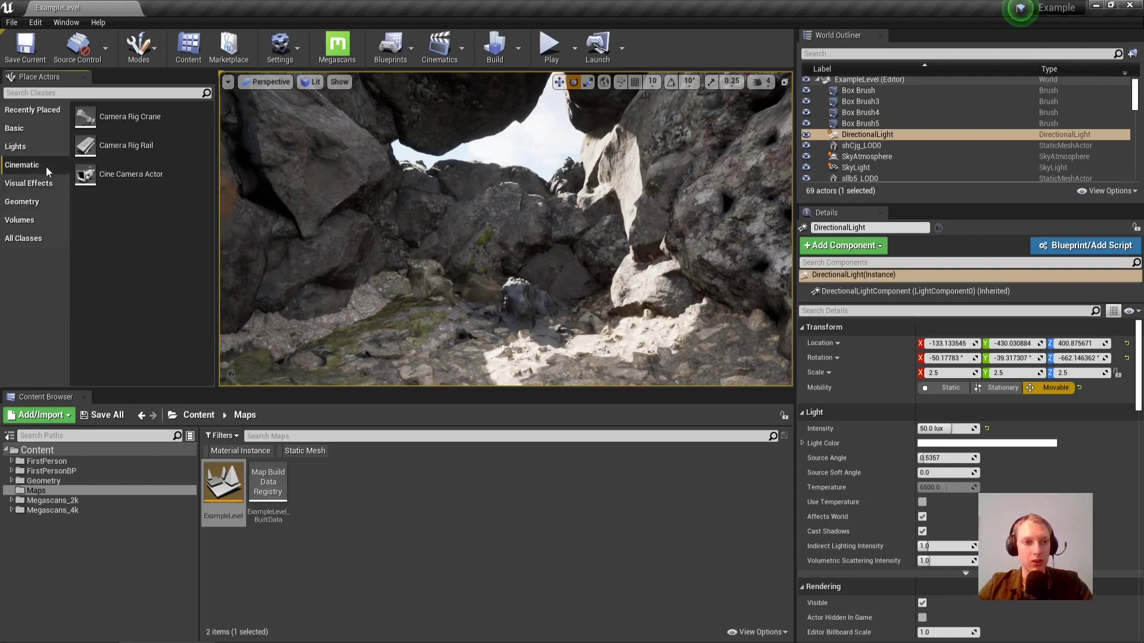
click(41, 180)
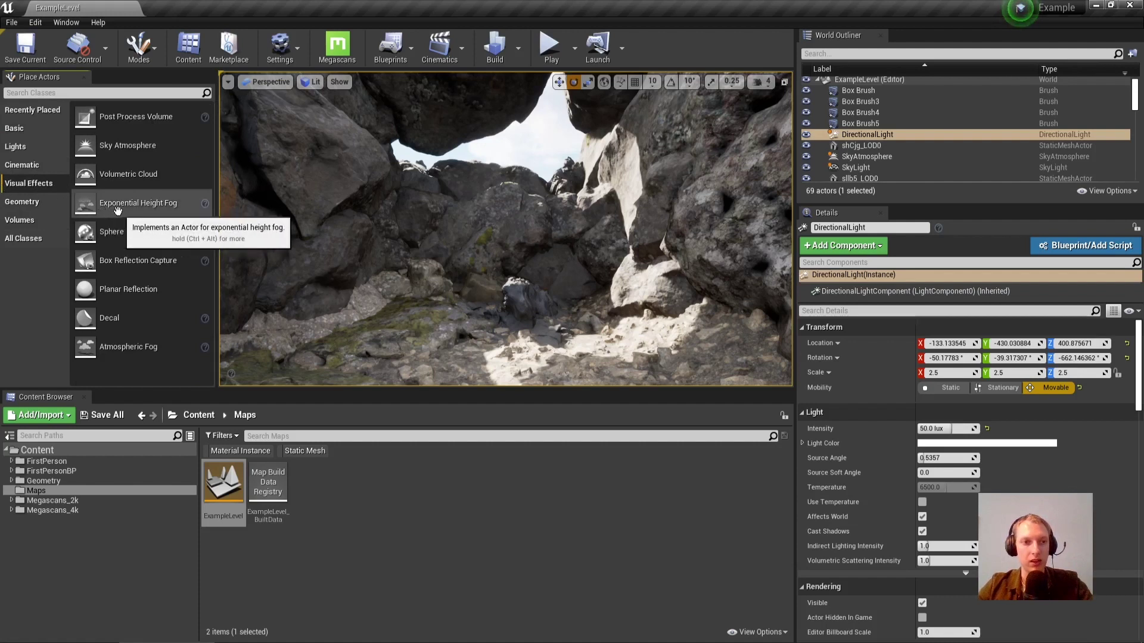
drag(117, 210, 520, 351)
right_drag(487, 318, 477, 314)
key(Delete)
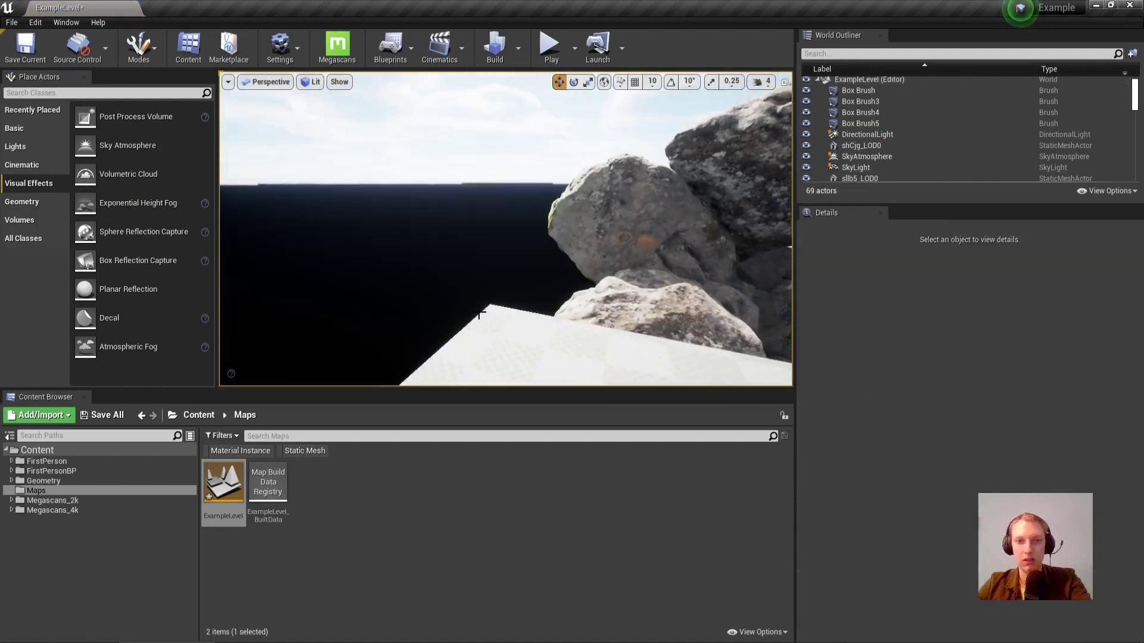
key(ctrl+z)
key(f)
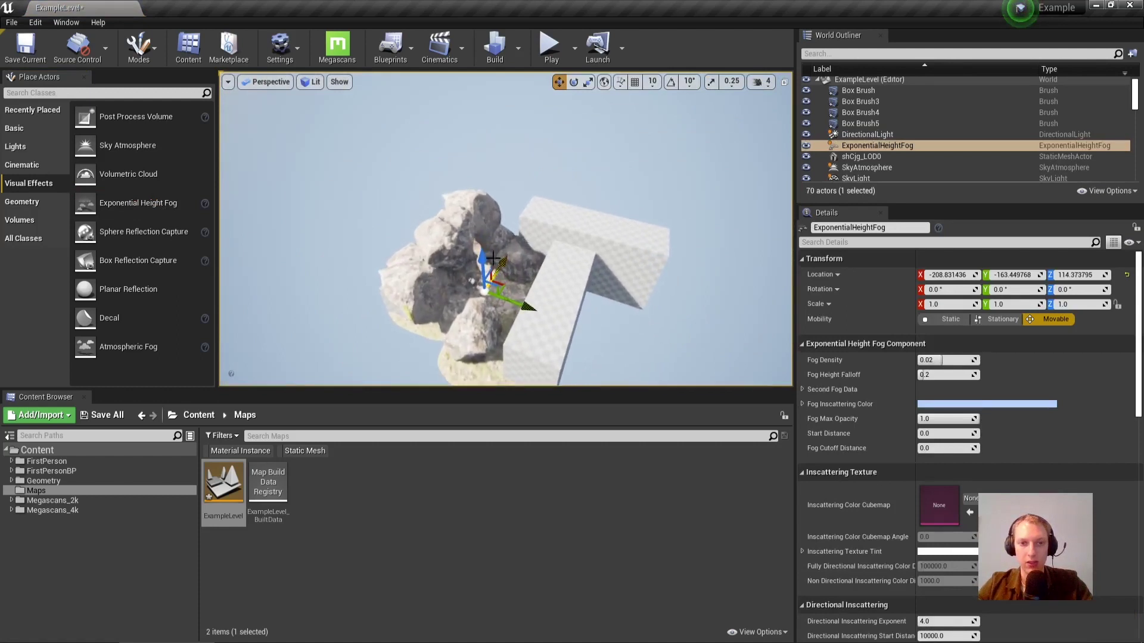
Raise and lower the Exponential Height Fog to compare its effect, leaving it at about Z 629 among the rocks.
drag(482, 156, 481, 120)
drag(470, 163, 469, 138)
alt+drag(536, 235, 467, 149)
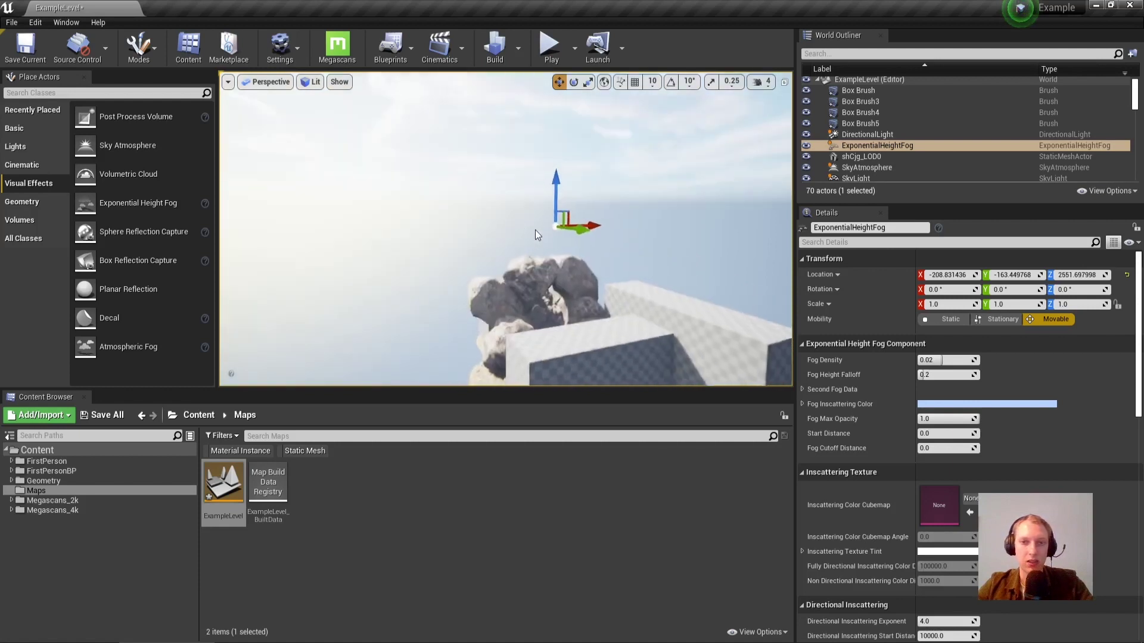
drag(554, 145, 411, 275)
key(w)
right_drag(409, 315, 446, 309)
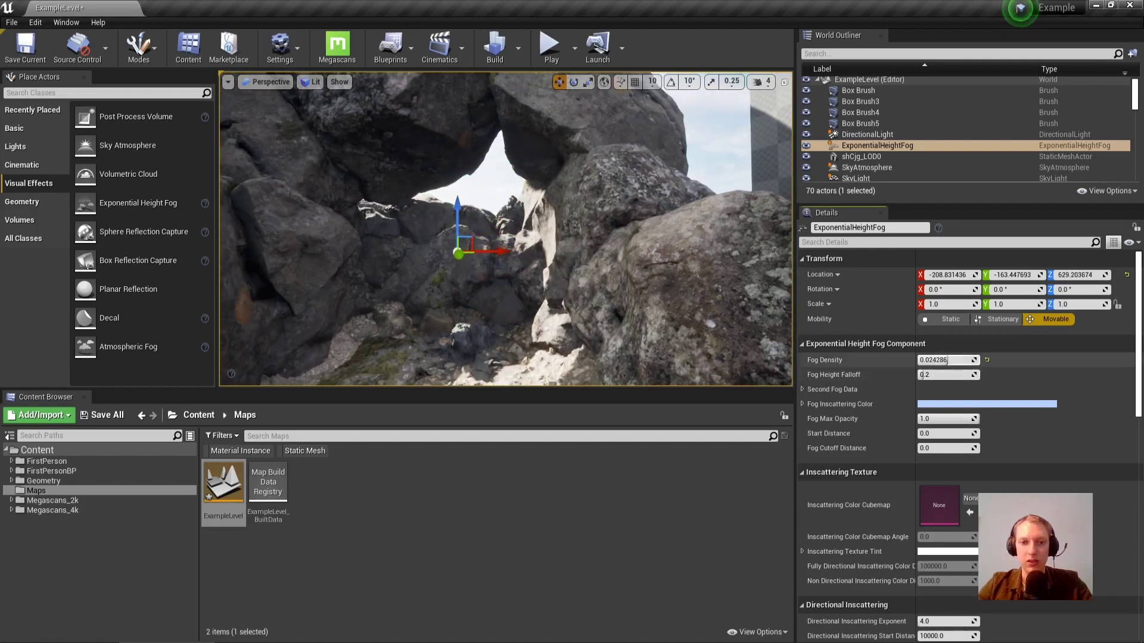
Enable Volumetric Fog on the ExponentialHeightFog and move the actor to about X -177, Z 391.
scroll(948, 360, down, 5)
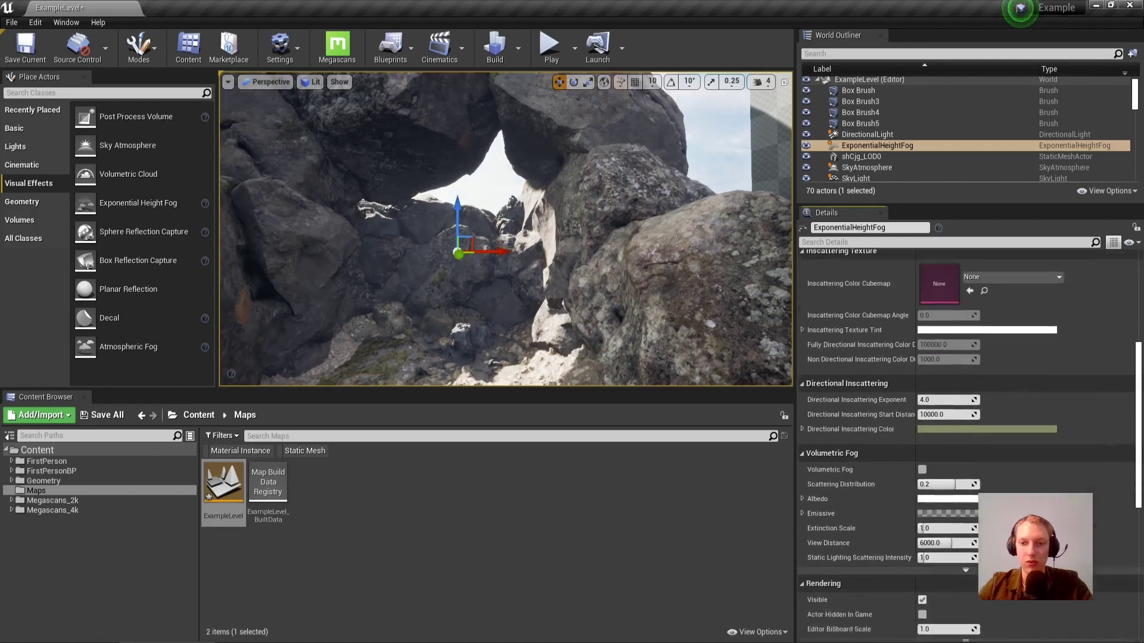
scroll(972, 249, down, 2)
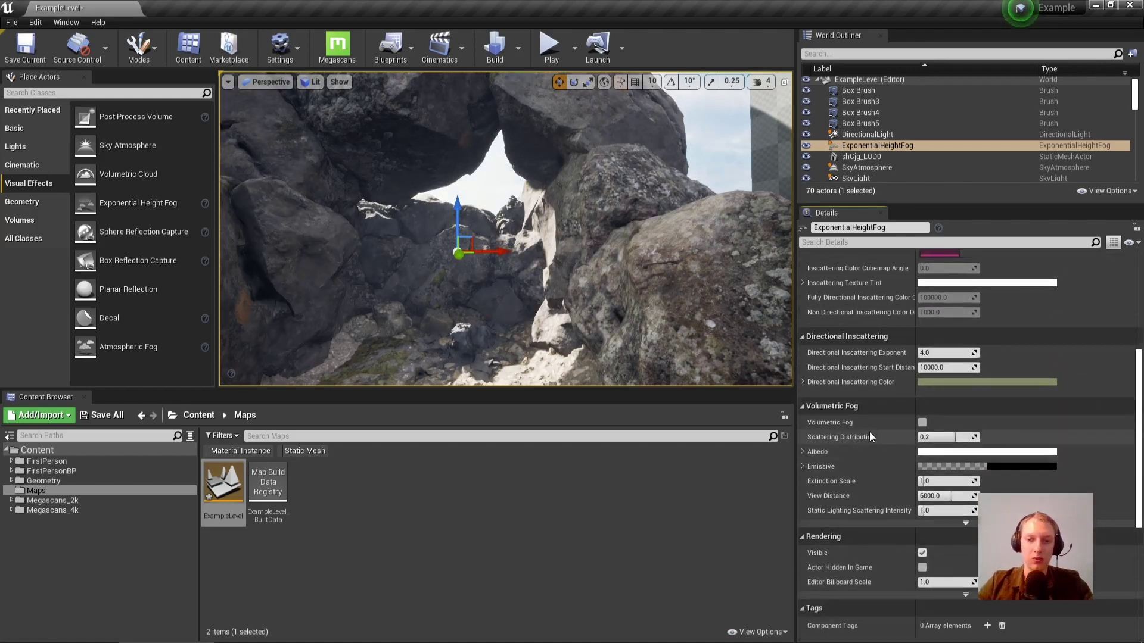
click(922, 425)
right_drag(506, 256, 471, 255)
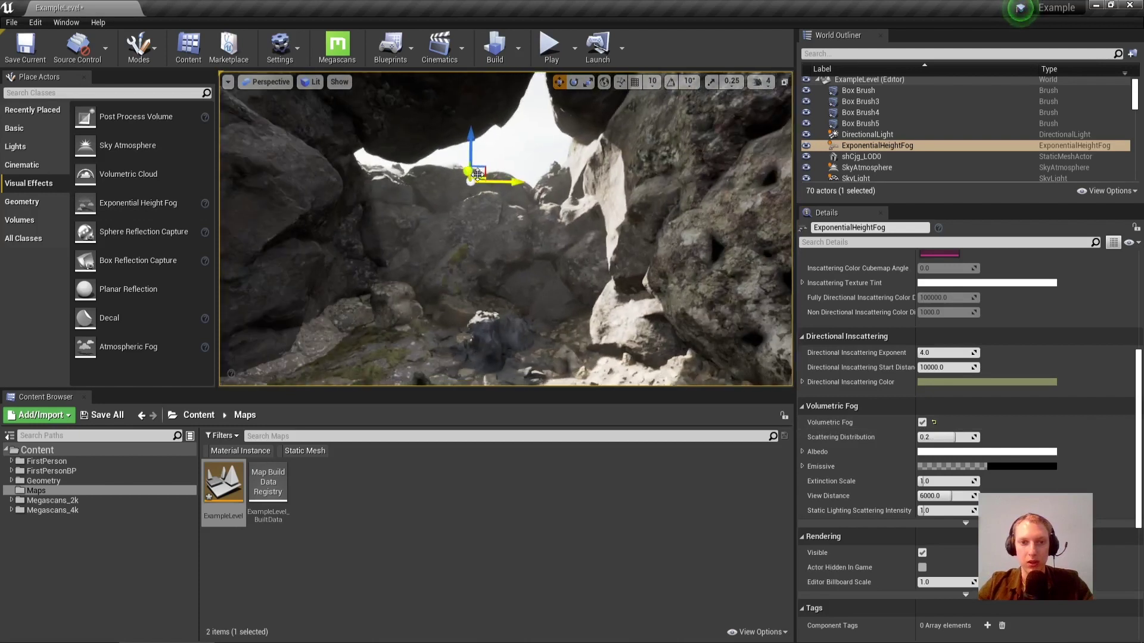
Try a Fog Density of 0.05 on the height fog and reset it to 0.02.
scroll(923, 335, up, 5)
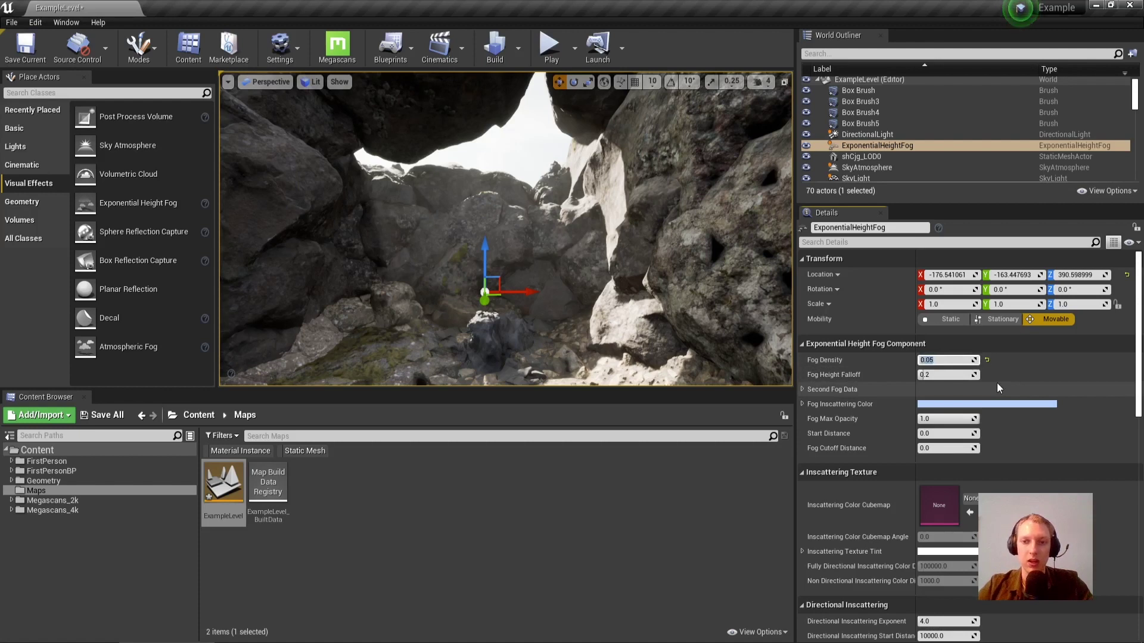
click(1063, 356)
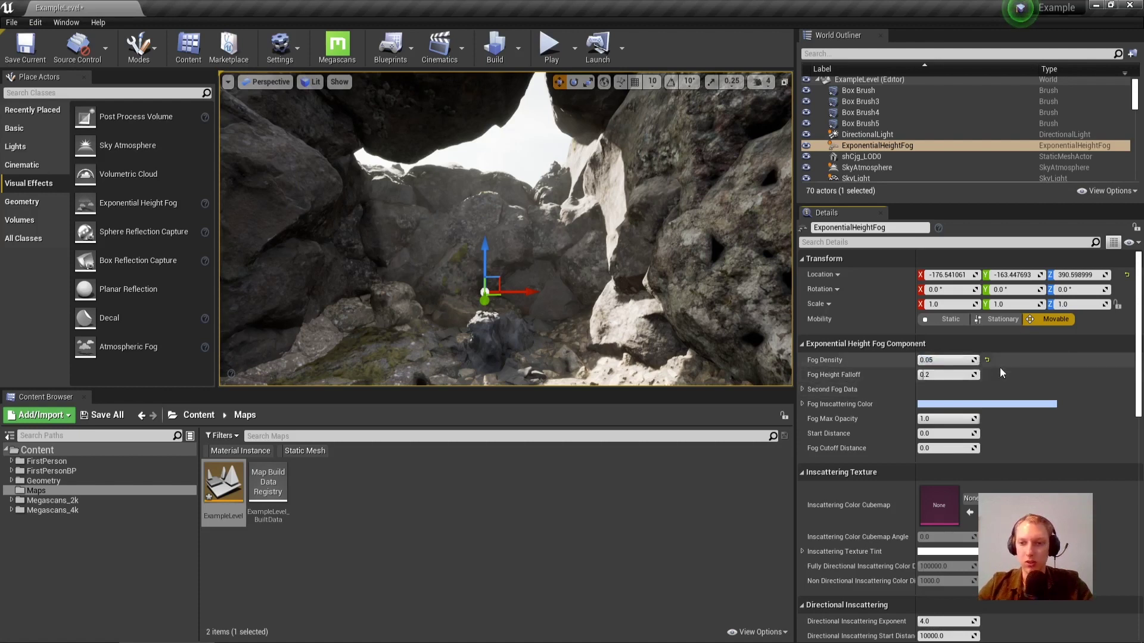
mouse_move(549, 239)
right_down()
mouse_move(619, 173)
mouse_move(643, 179)
mouse_move(557, 222)
right_up()
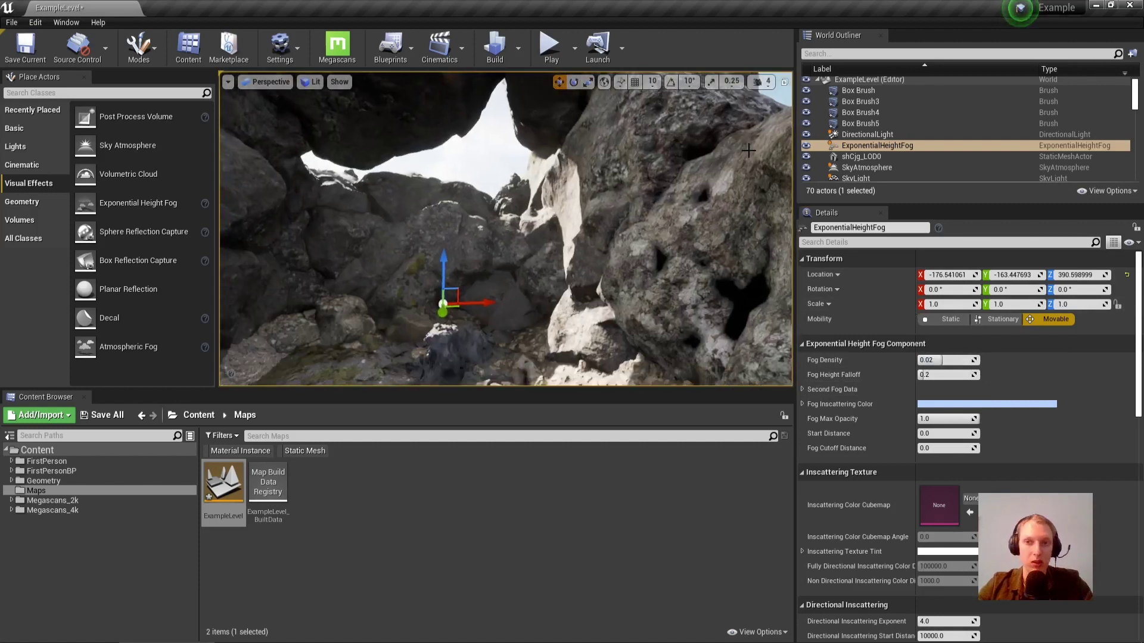
Set the DirectionalLight's Volumetric Scattering Intensity to 5 and raise it to 10.
click(881, 135)
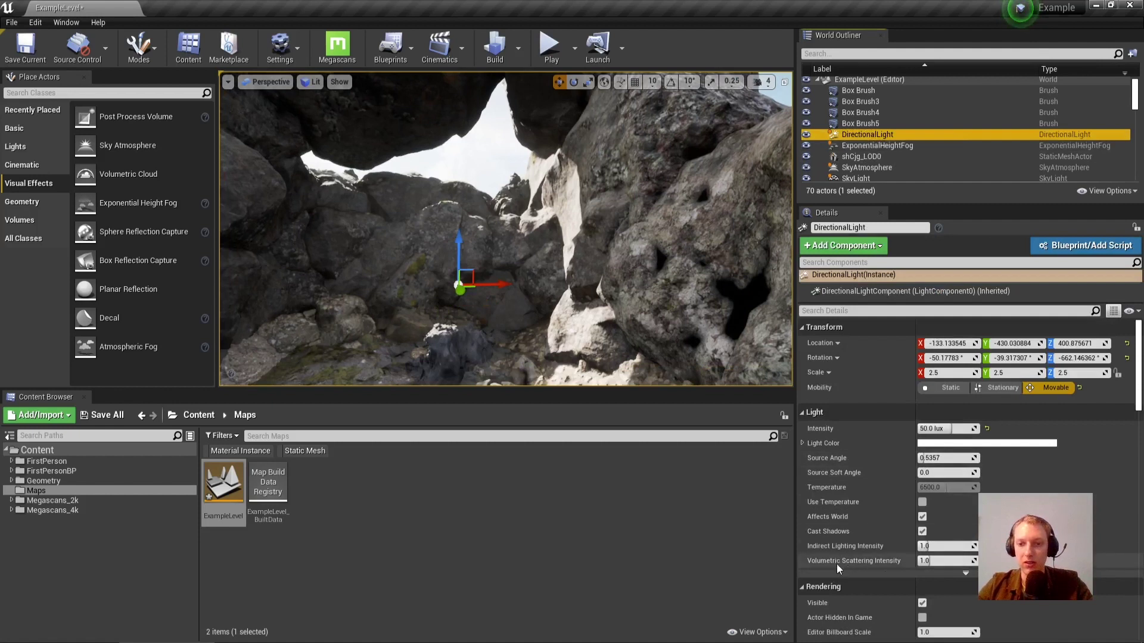
click(944, 561)
text(5)
key(Return)
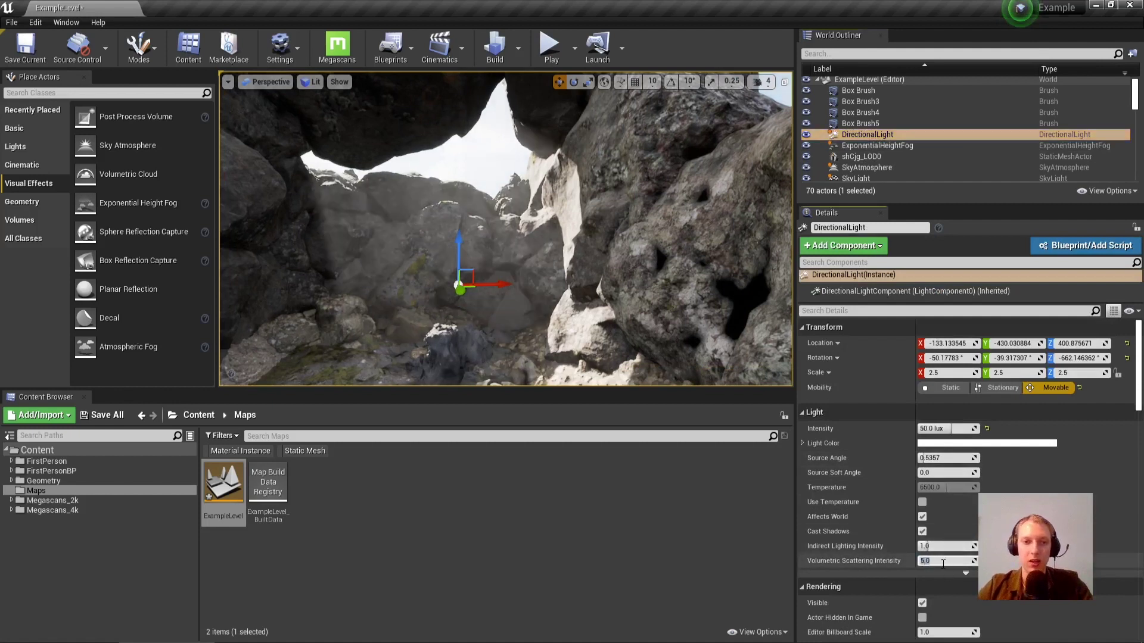
text(10)
key(Return)
Rotate the DirectionalLight through several angles to cast light shafts through the fog, ending around X -65, Y -34, Z -638 degrees.
right_drag(626, 334, 542, 333)
right_drag(489, 241, 498, 248)
key(e)
mouse_move(598, 202)
mouse_down()
mouse_move(592, 255)
mouse_move(553, 296)
mouse_move(581, 271)
mouse_move(590, 204)
mouse_move(594, 235)
mouse_move(586, 177)
mouse_move(596, 191)
mouse_up()
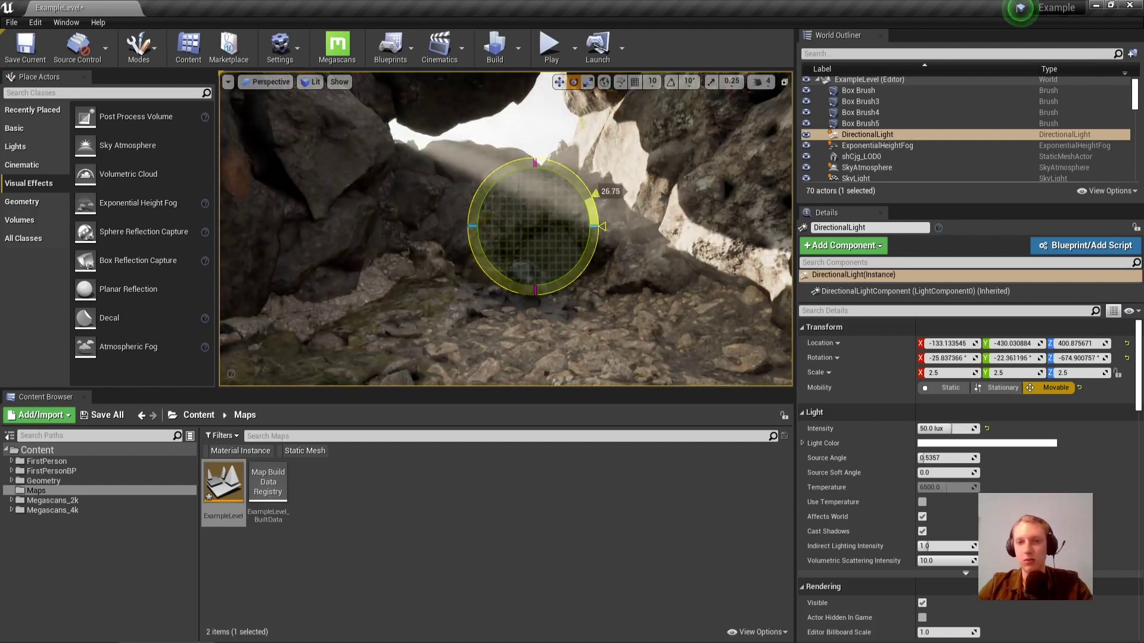
drag(632, 229, 548, 227)
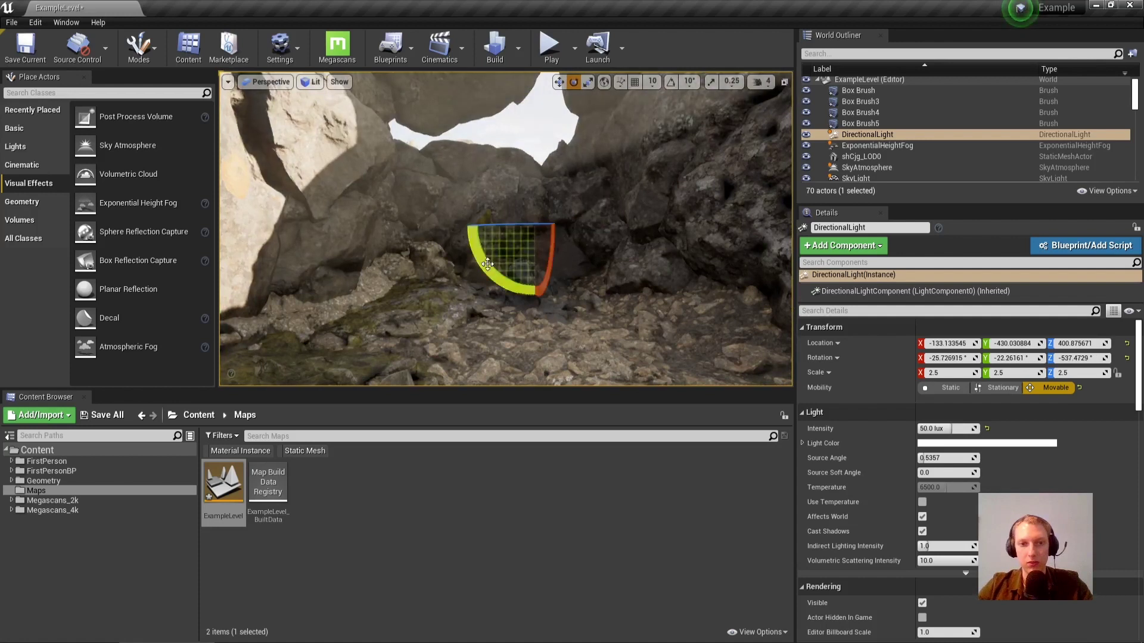
drag(591, 185, 488, 266)
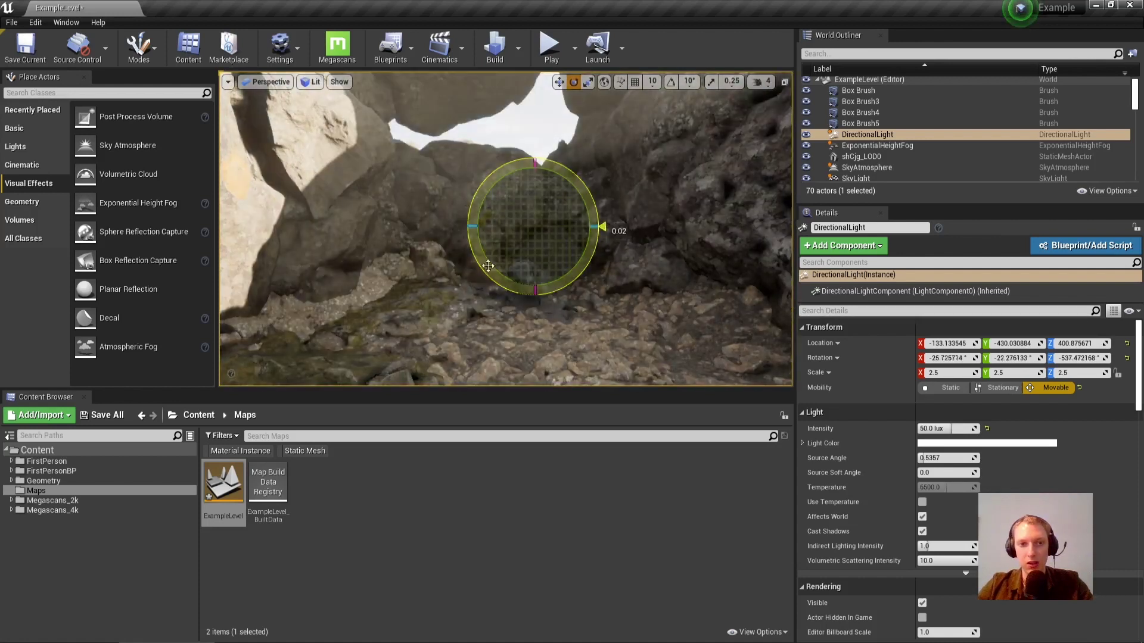
mouse_move(492, 222)
mouse_down()
mouse_move(511, 234)
mouse_move(541, 230)
mouse_move(492, 233)
mouse_up()
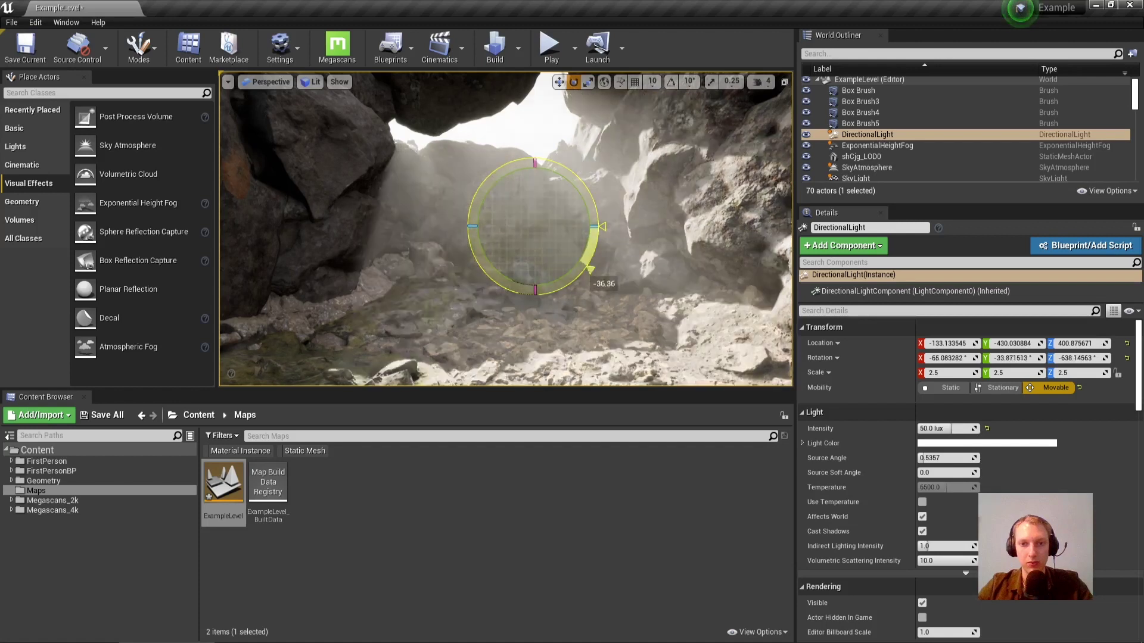
Duplicate Box Brush3 beside the rocks and place the copy over them to block the light.
right_drag(534, 226, 614, 145)
right_drag(500, 223, 411, 308)
click(603, 320)
right_drag(602, 320, 580, 319)
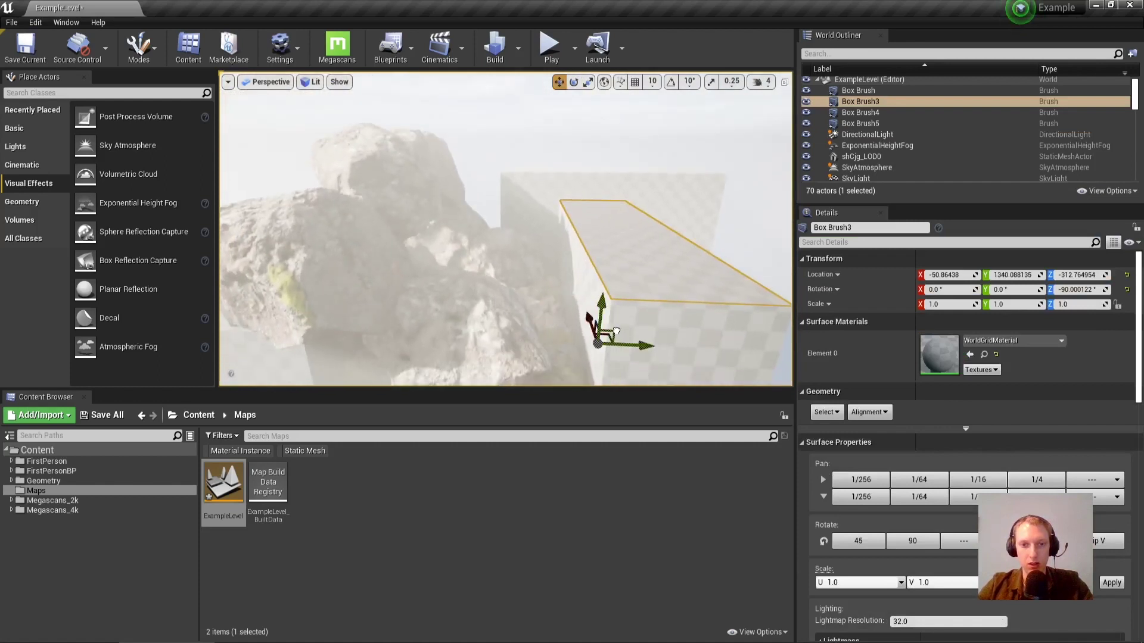
alt+drag(615, 332, 459, 120)
mouse_move(477, 186)
alt+mouse_down()
mouse_move(615, 211)
mouse_move(594, 208)
alt+mouse_up()
key(Escape)
Duplicate the overhead rock and place the copy at about X -537, Y 599, Z 1884.
key(w)
mouse_move(519, 246)
right_down()
mouse_move(520, 262)
mouse_move(519, 238)
mouse_move(494, 246)
mouse_move(520, 246)
right_up()
click(867, 156)
right_drag(602, 200, 602, 200)
click(602, 200)
alt+drag(561, 118, 471, 106)
right_drag(471, 106, 414, 76)
Remove the box brush covering the rocks and select the duplicated overhead rock.
click(639, 262)
key(Delete)
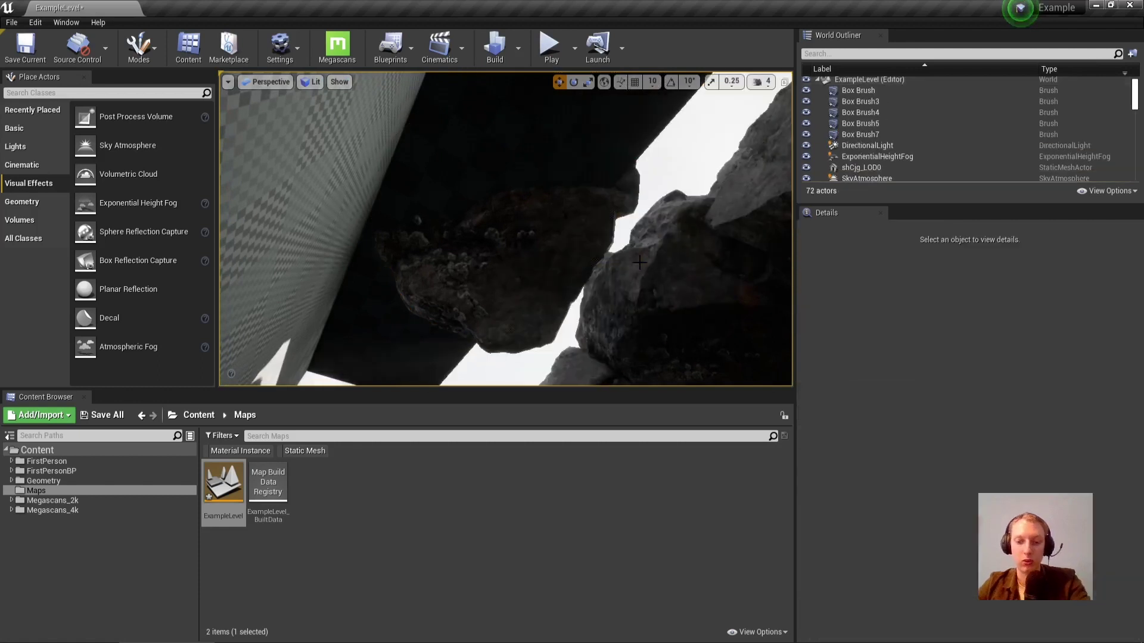
key(ctrl+y)
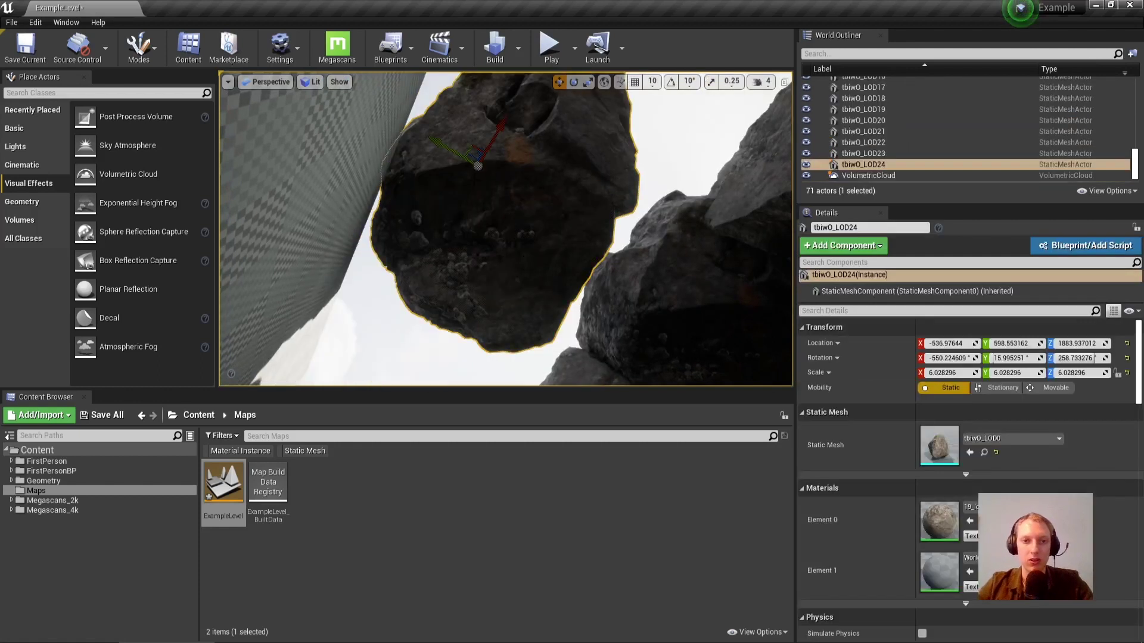
Scale the duplicated rock up to about 8.95 and rotate it to about X -521, Y 19, Z 268 degrees.
drag(478, 166, 539, 118)
key(w)
right_drag(475, 165, 479, 177)
key(f)
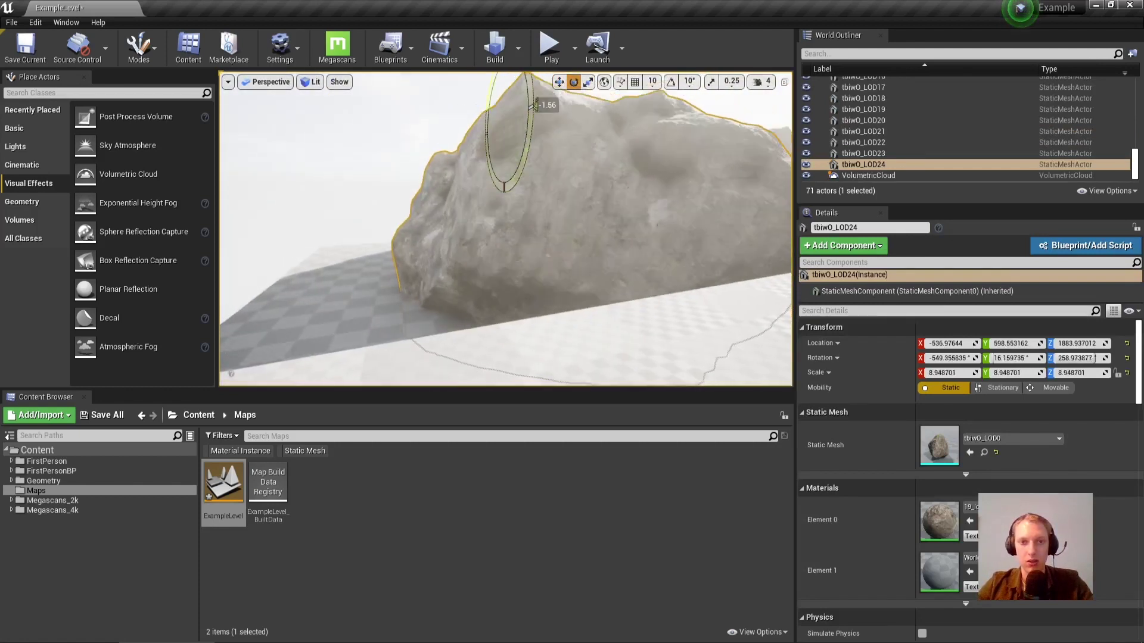
drag(529, 153, 531, 156)
key(w)
mouse_move(544, 130)
right_down()
mouse_move(595, 140)
mouse_move(543, 131)
right_up()
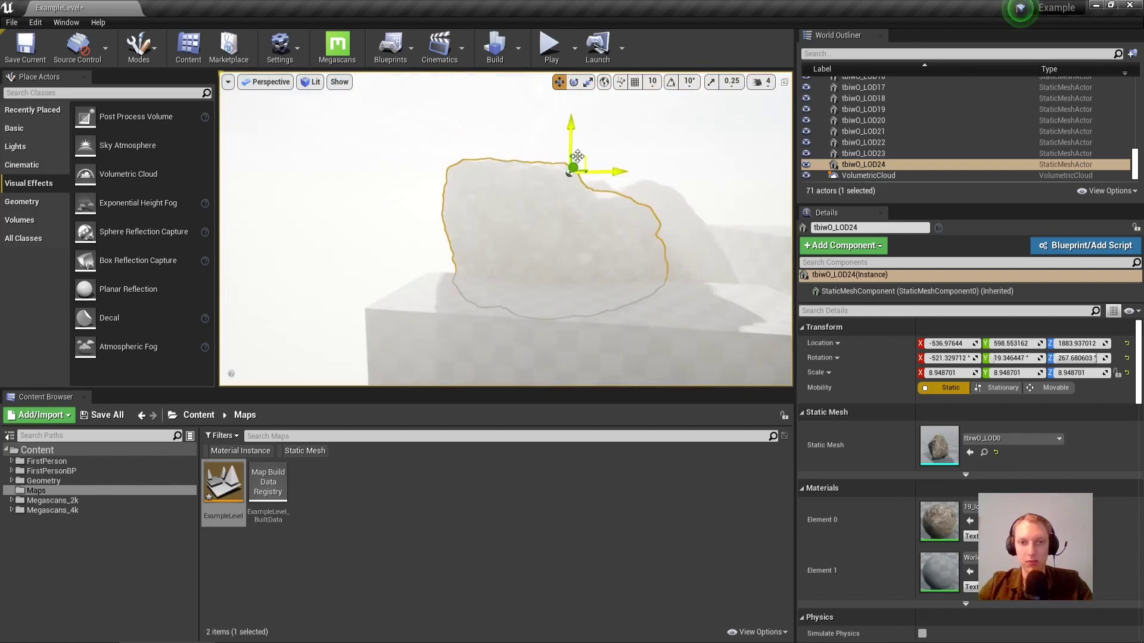
Delete the Box Brush3 and Box Brush5 blocks beside the rocks.
key(w)
mouse_move(628, 221)
right_down()
mouse_move(628, 256)
mouse_move(613, 268)
mouse_move(649, 256)
mouse_move(644, 221)
mouse_move(674, 229)
mouse_move(572, 203)
mouse_move(531, 209)
mouse_move(572, 221)
mouse_move(619, 209)
right_up()
click(673, 229)
key(Delete)
click(531, 209)
key(Delete)
right_drag(542, 214, 559, 134)
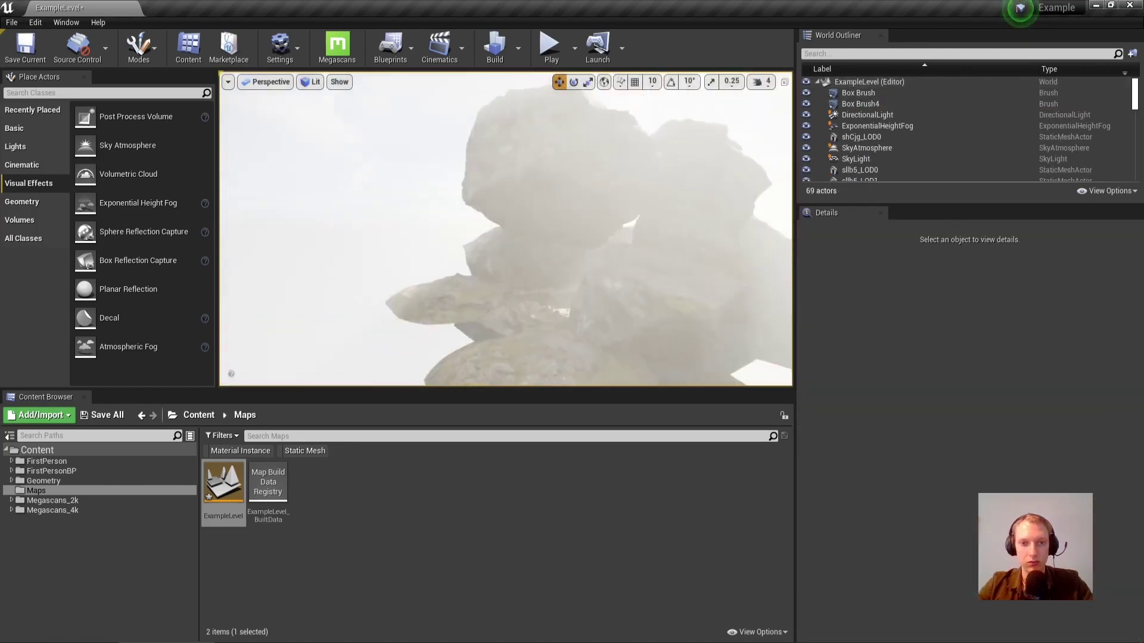
Duplicate the enlarged rock to about X -6, Y 1214, Z 1195, deselect it and check the light inside the cave.
click(559, 134)
alt+drag(559, 135, 510, 203)
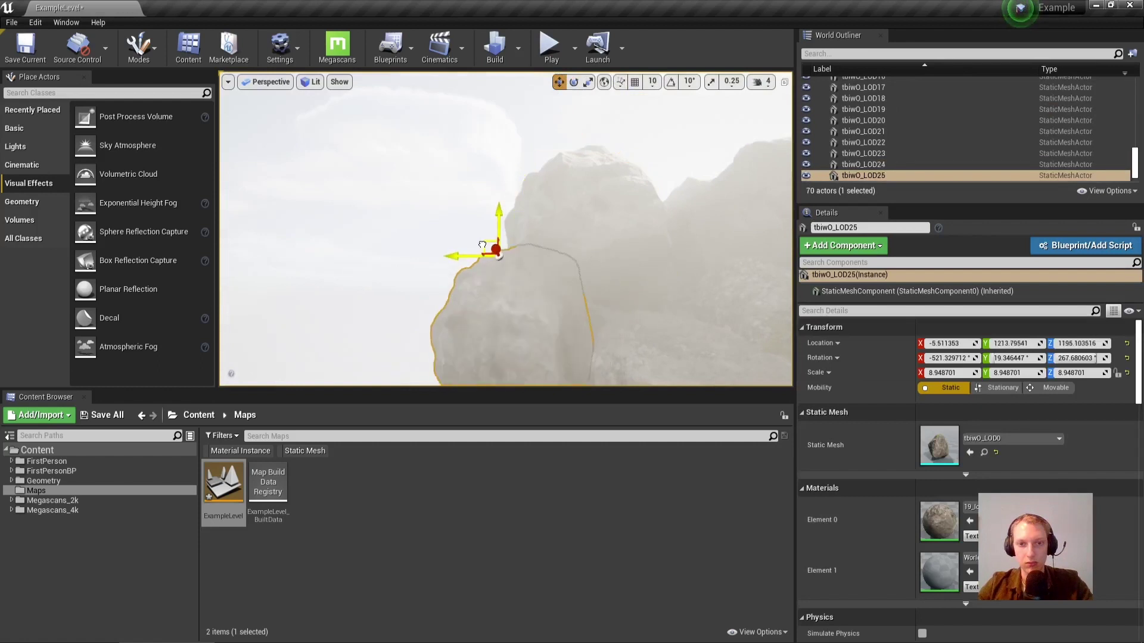
key(Escape)
right_drag(536, 304, 596, 227)
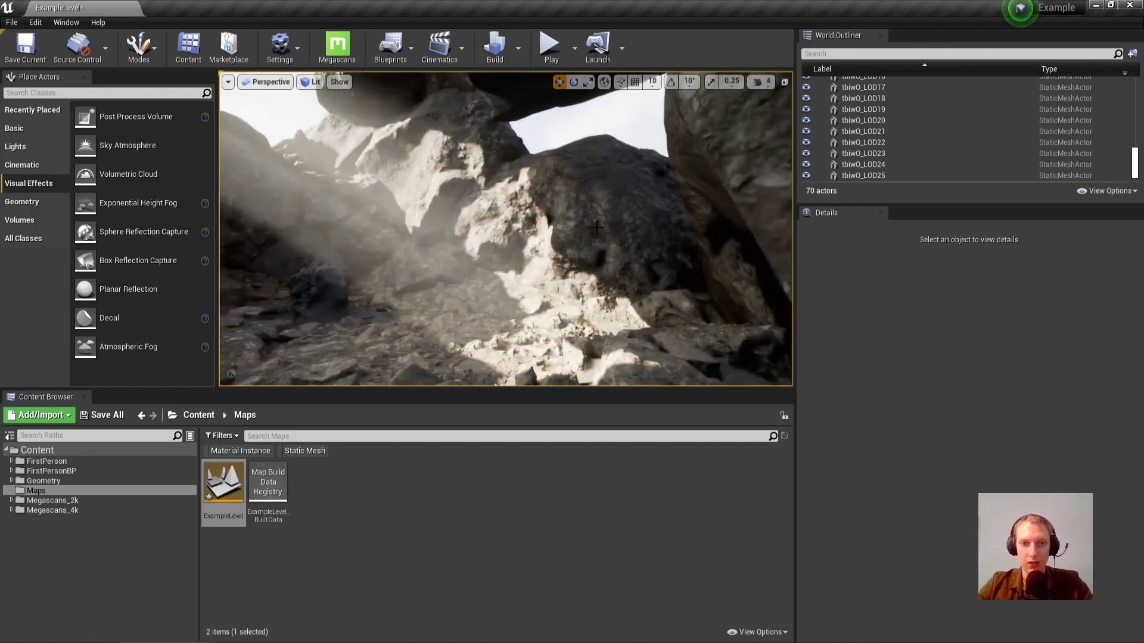
Duplicate the large rock at the cave's far side to about X 365, Y 35, Z 651.
click(607, 198)
alt+drag(526, 274, 525, 137)
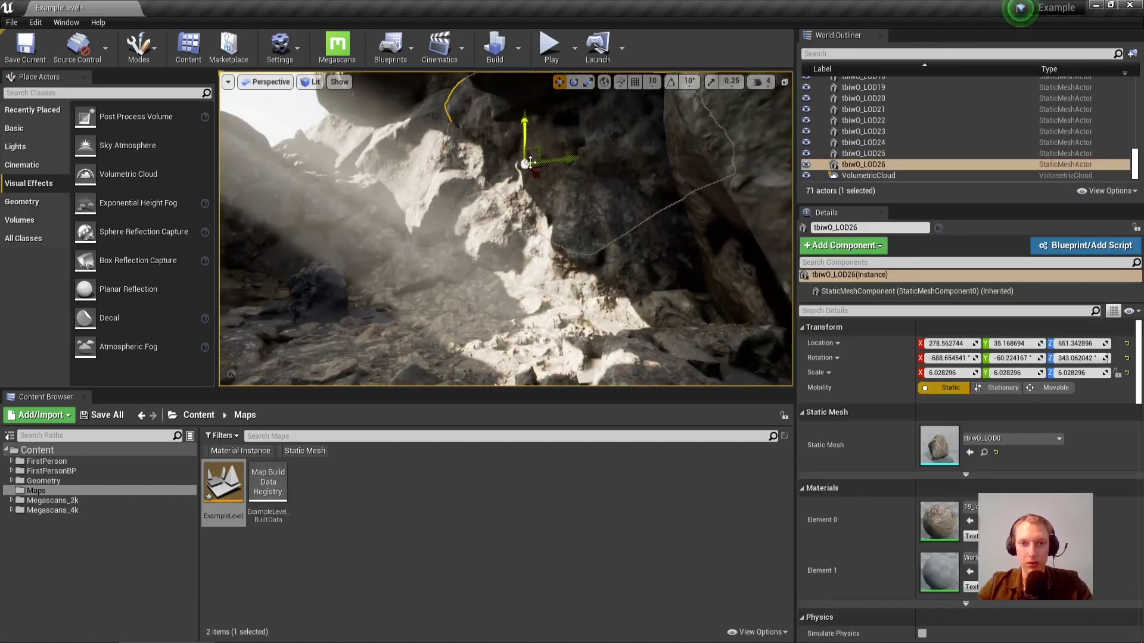
drag(538, 175, 567, 199)
right_drag(567, 199, 480, 222)
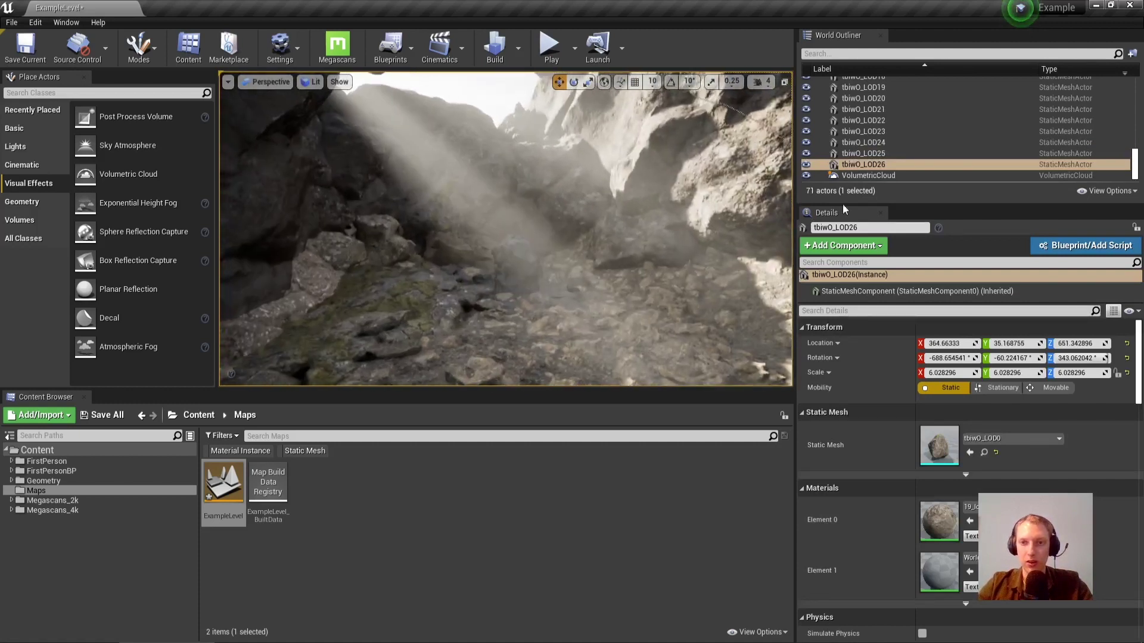
Select SpotLight through SpotLight4 together and enable Affects World for all four.
scroll(887, 146, up, 6)
scroll(886, 143, up, 6)
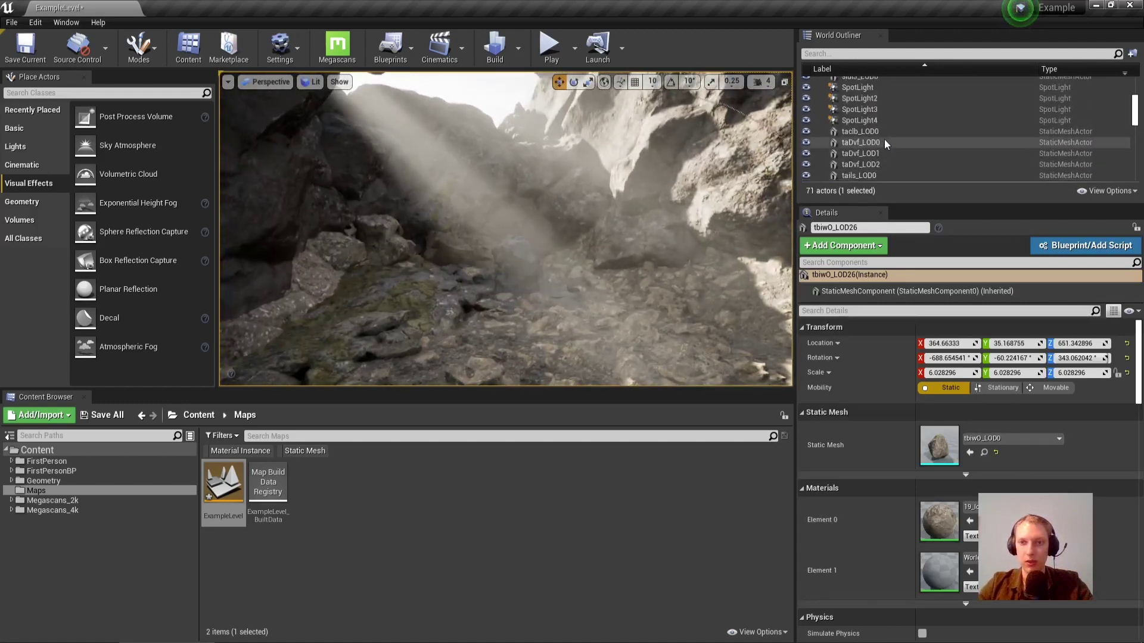
click(866, 149)
scroll(867, 149, down, 2)
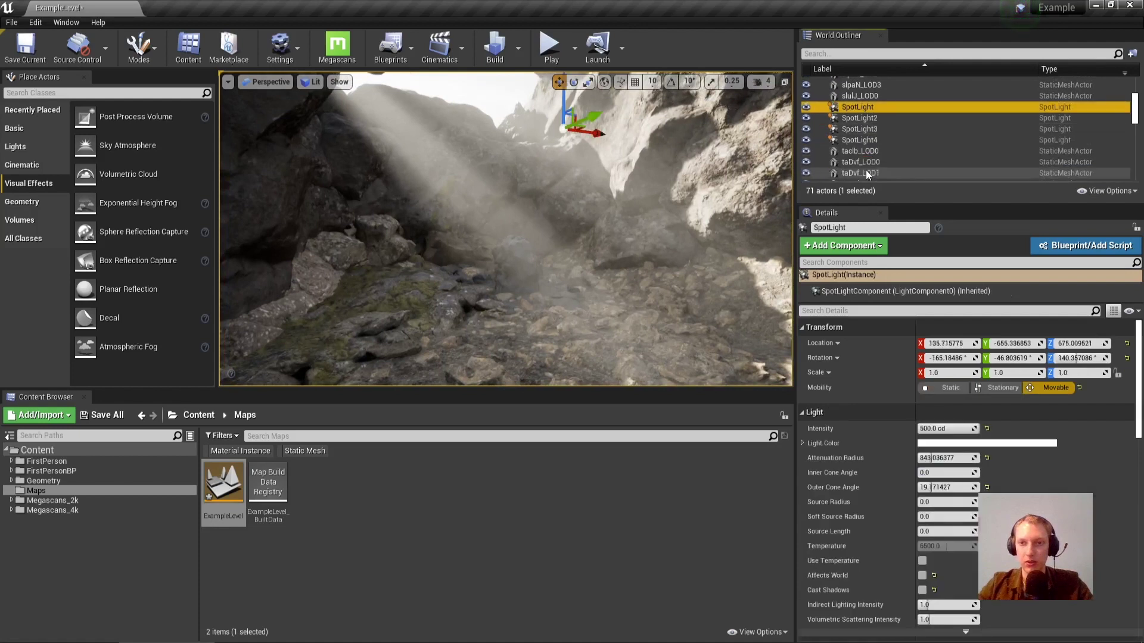
shift+click(866, 139)
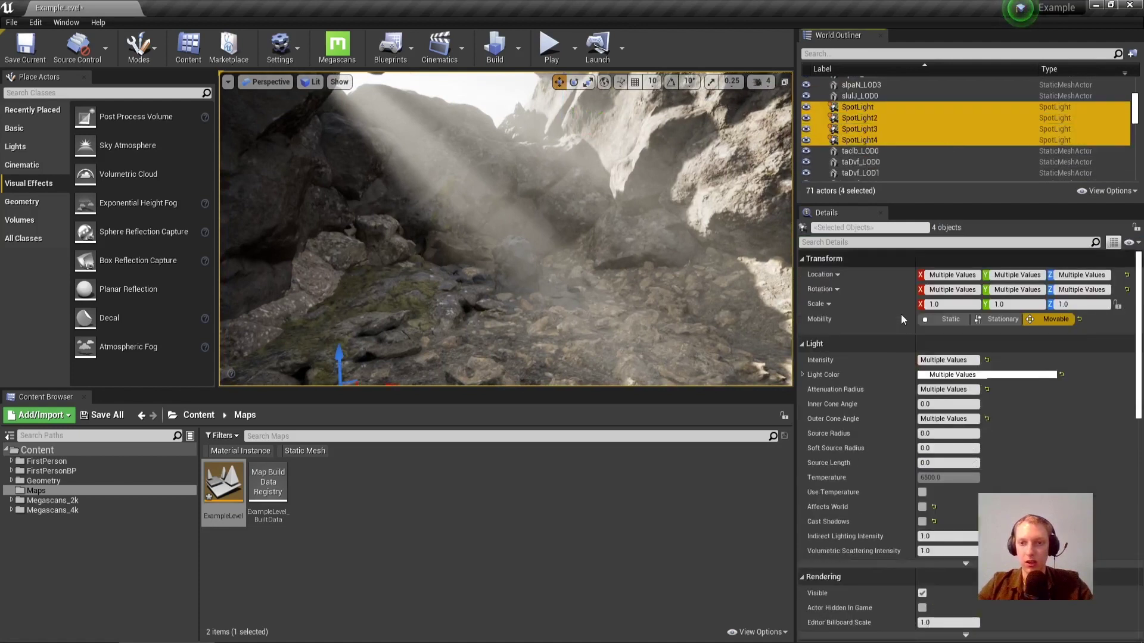
click(922, 507)
right_drag(677, 376, 649, 339)
right_drag(456, 224, 453, 223)
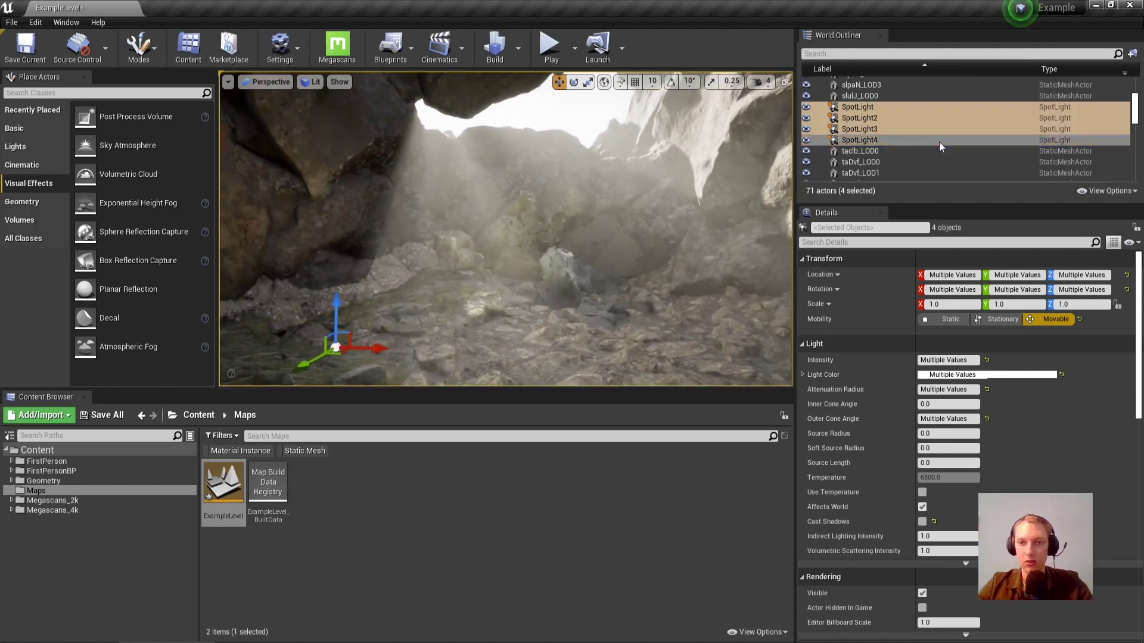
Rotate the directional light to about X -112, Y -43, Z -599 degrees so sunlight falls on the cave floor.
scroll(939, 142, up, 3)
scroll(875, 90, down, 3)
click(859, 91)
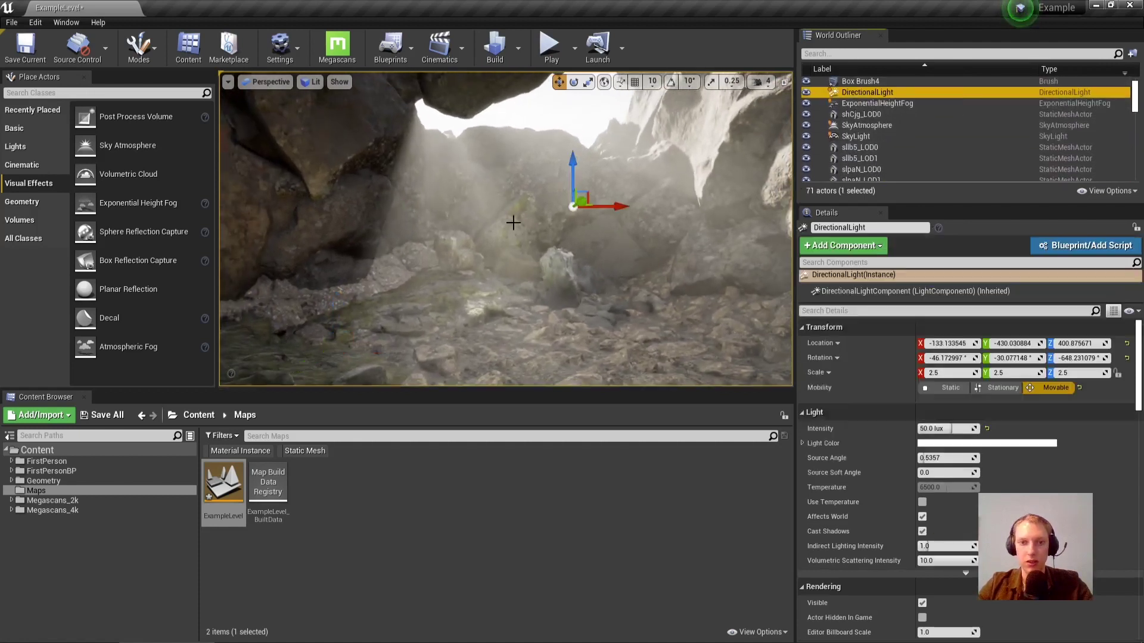
key(e)
mouse_move(587, 232)
mouse_down()
mouse_move(511, 245)
mouse_move(502, 261)
mouse_move(579, 260)
mouse_move(579, 249)
mouse_up()
right_drag(579, 249, 513, 250)
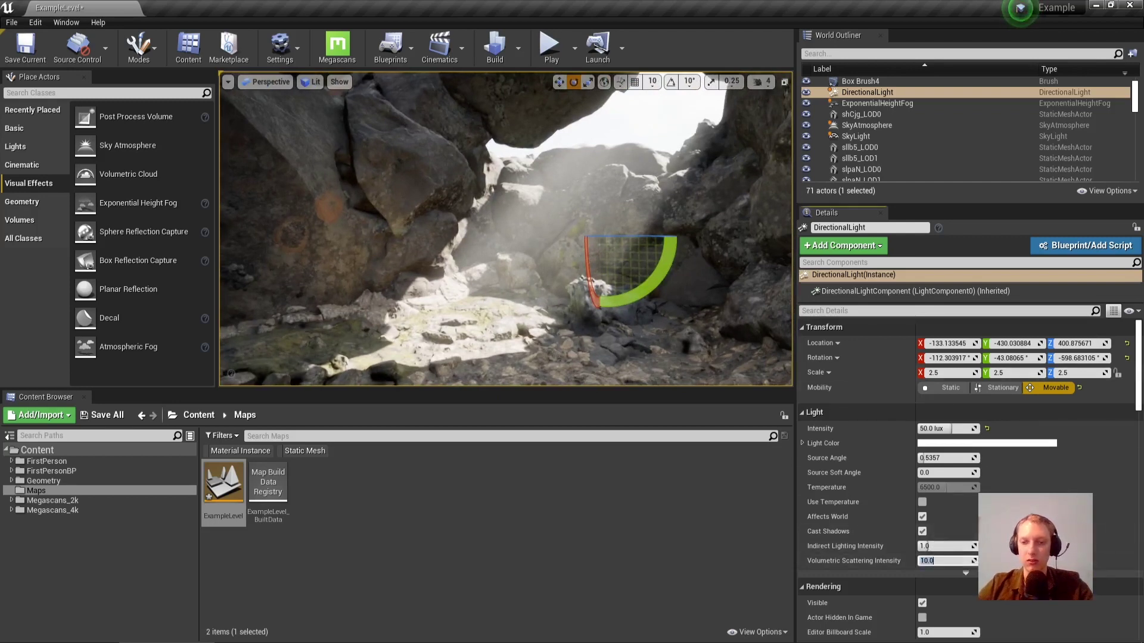
Reset the directional light's volumetric scattering intensity to 1.0 and rotate it to about X -107, Y -45, Z -603 degrees.
click(986, 561)
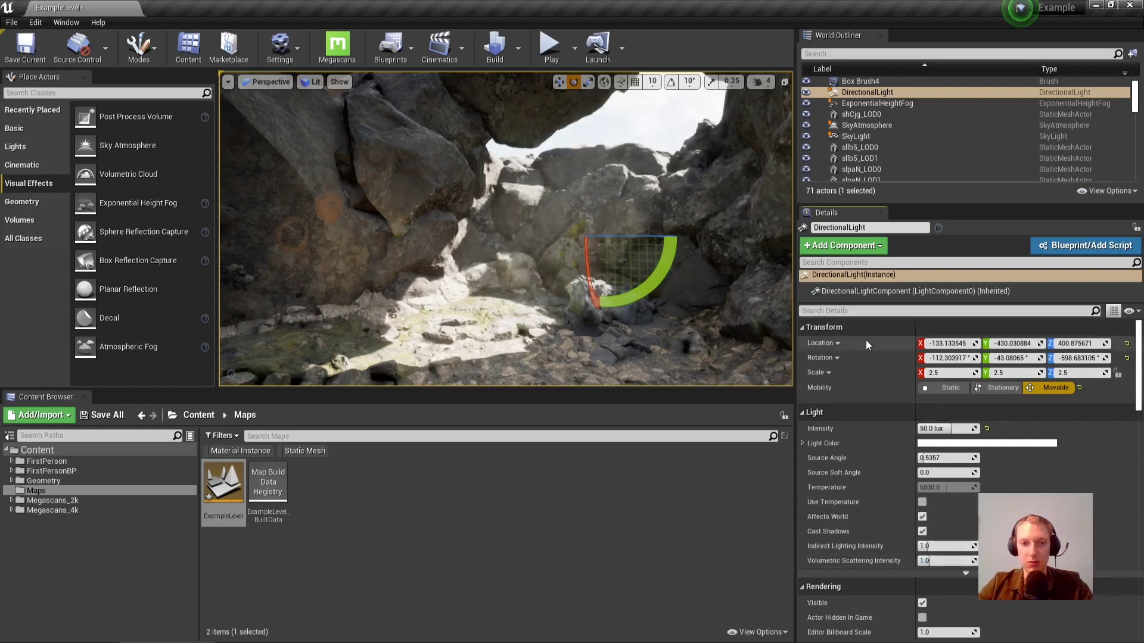
drag(645, 286, 599, 314)
key(Escape)
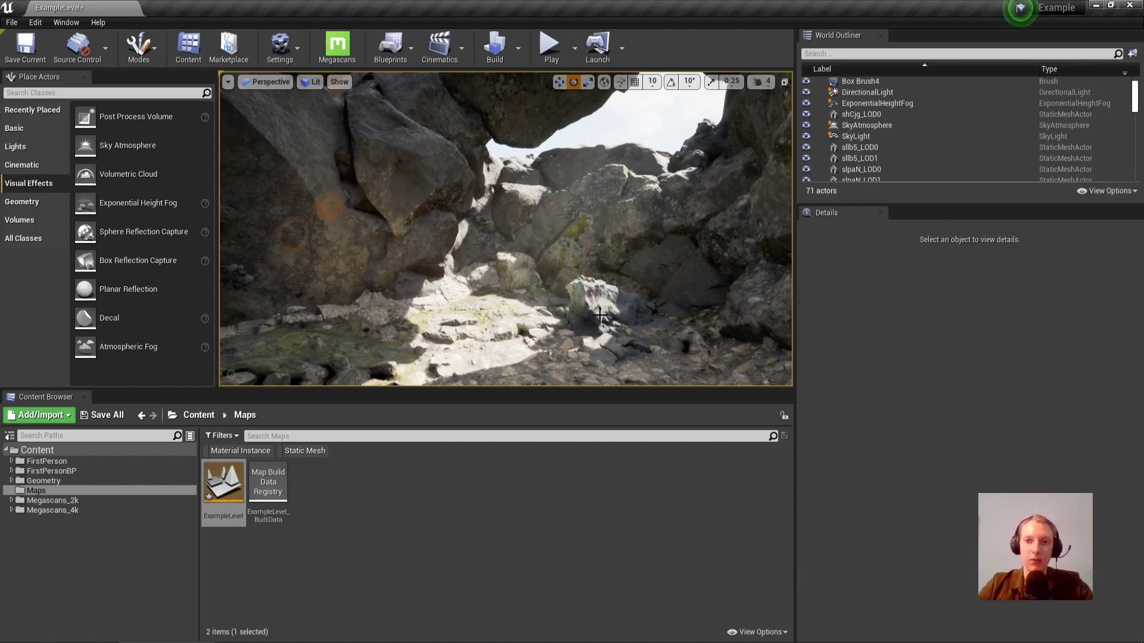
Set the directional light's intensity to 20 lux.
mouse_move(529, 282)
right_down()
mouse_move(447, 318)
mouse_move(411, 304)
mouse_move(462, 291)
mouse_move(441, 289)
mouse_move(533, 281)
right_up()
right_drag(535, 203, 757, 209)
click(646, 211)
scroll(923, 156, up, 6)
scroll(932, 156, up, 10)
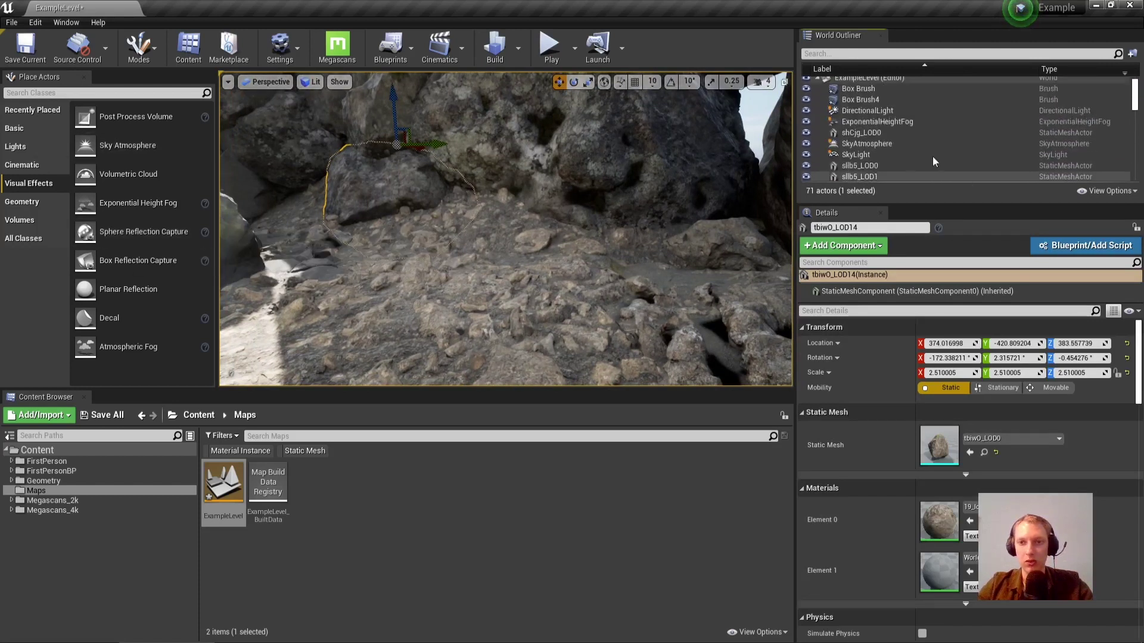
click(902, 111)
click(952, 430)
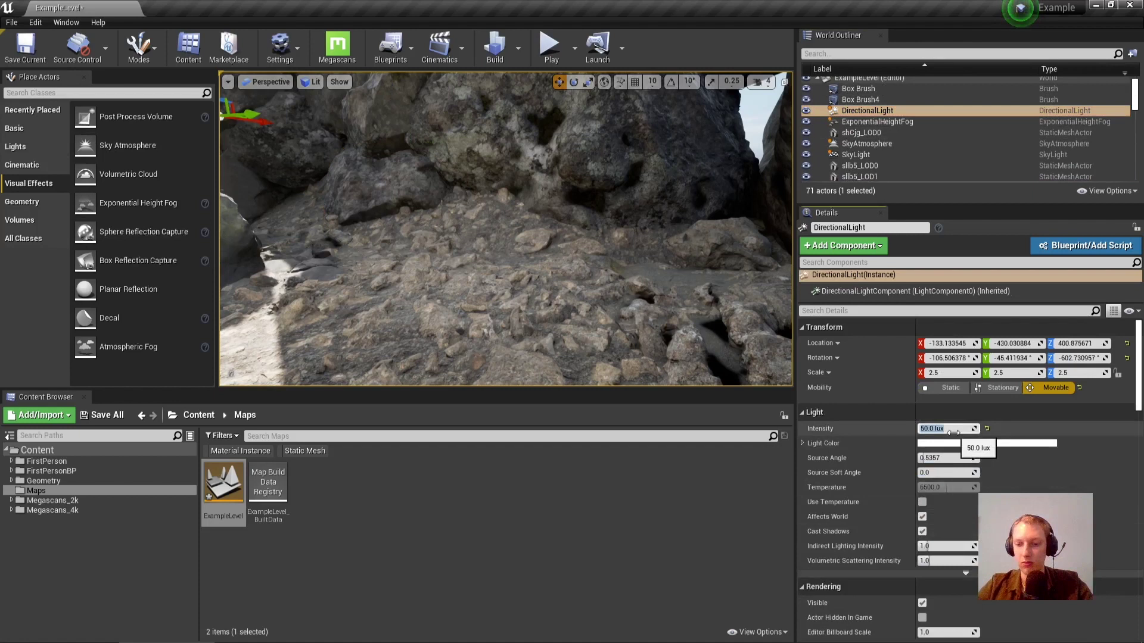
text(20)
key(Return)
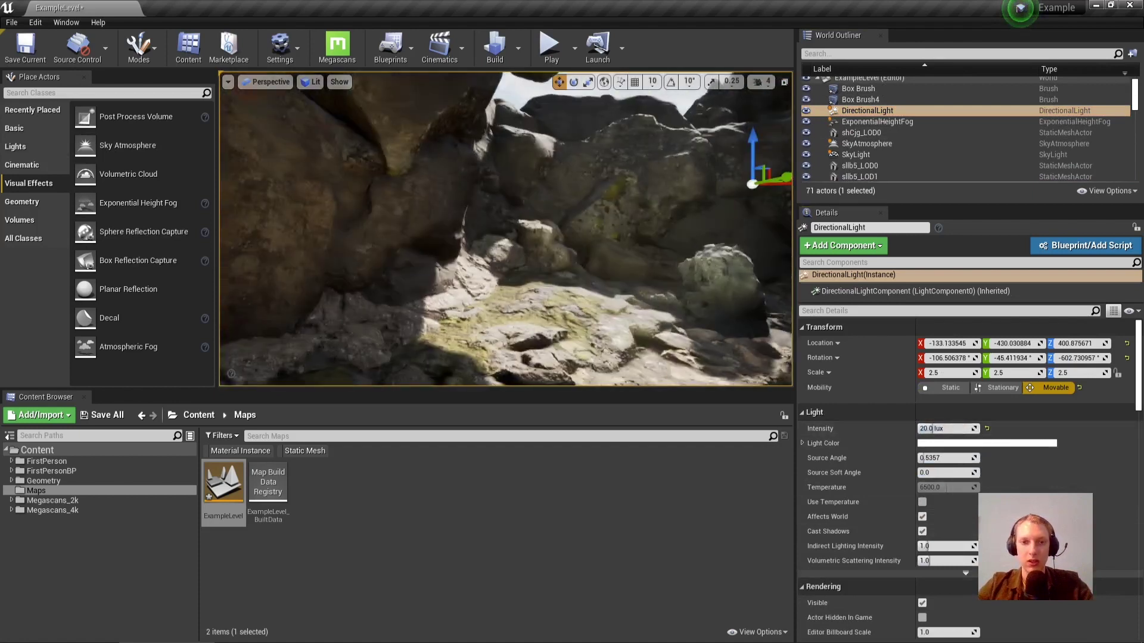
Examine the sunlit floor and shaded walls inside the cave from several viewpoints.
right_drag(505, 229, 530, 228)
right_drag(533, 98, 526, 99)
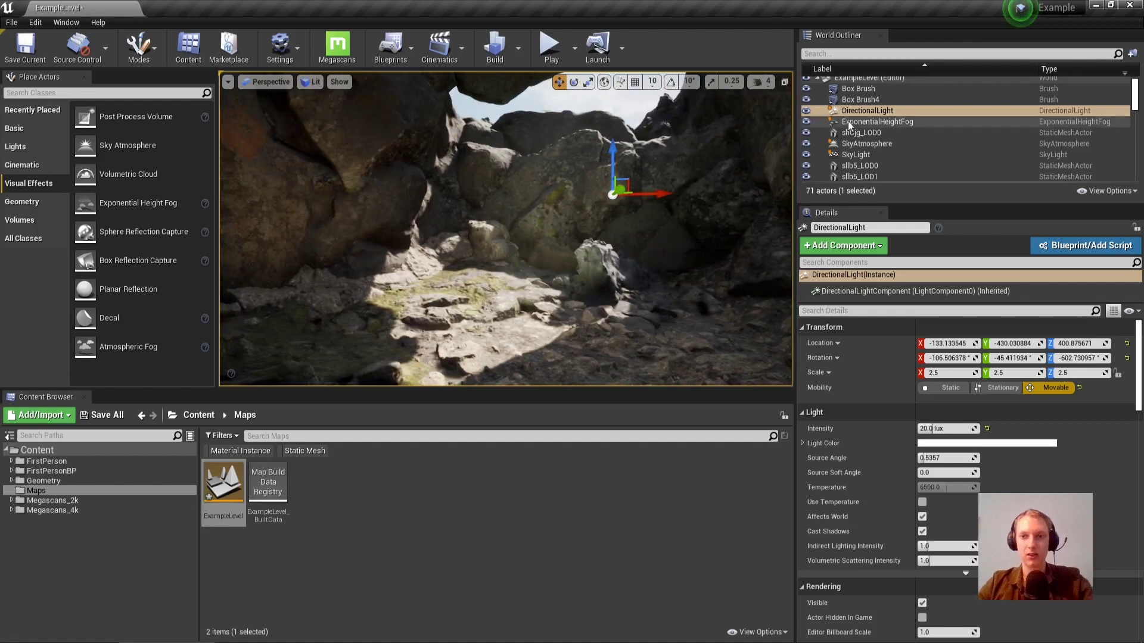
right_drag(492, 232, 454, 209)
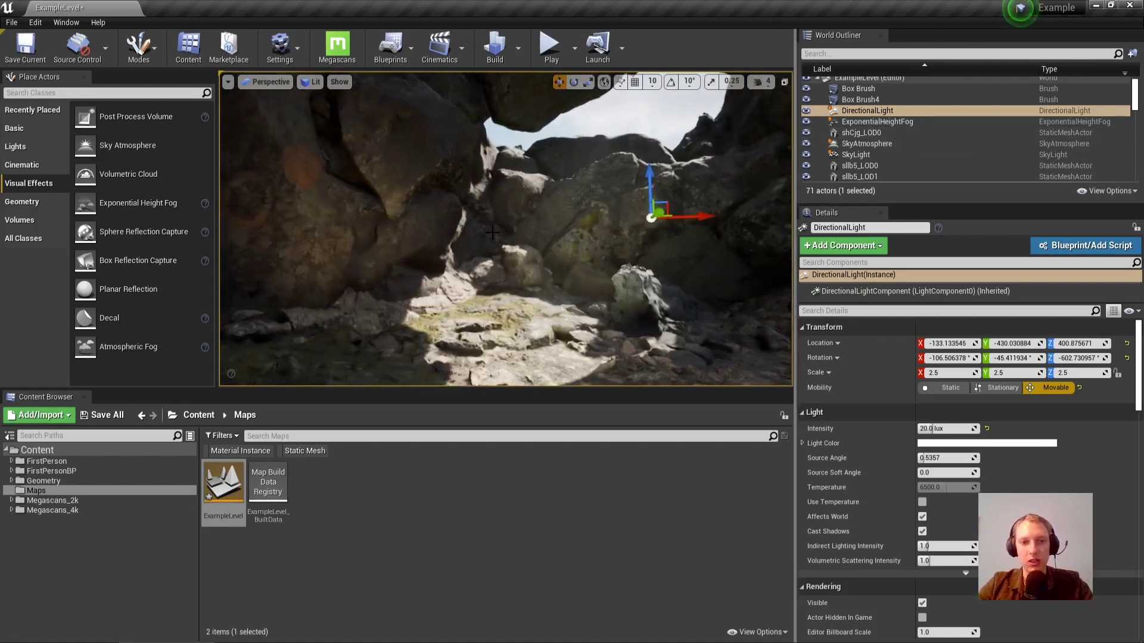
right_drag(292, 268, 293, 268)
right_drag(392, 268, 392, 268)
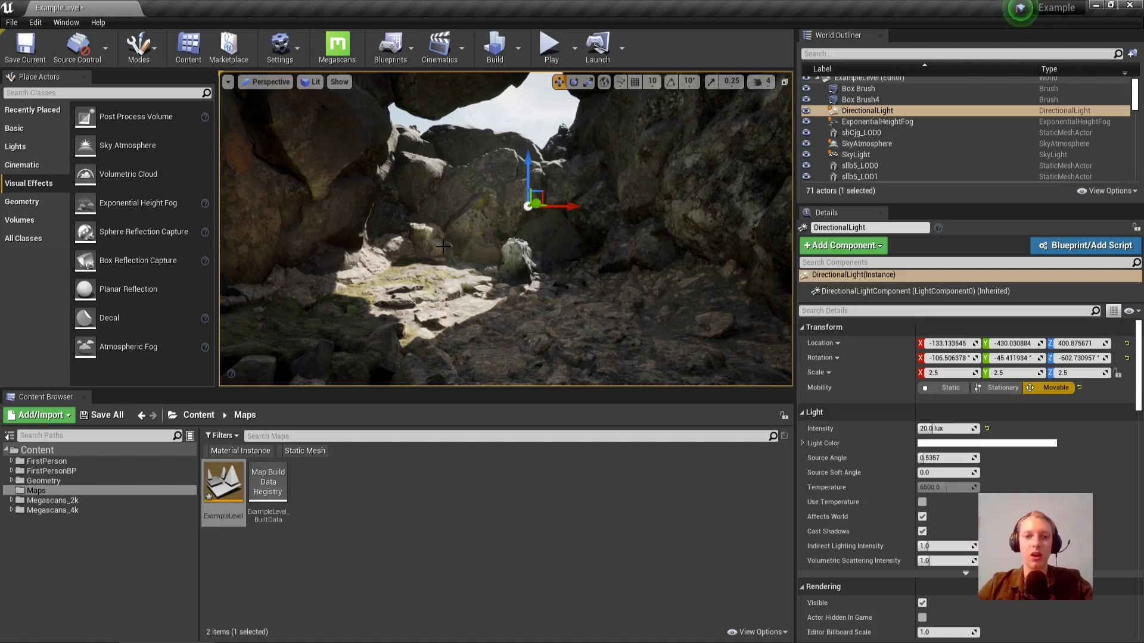
right_drag(535, 259, 509, 260)
key(Escape)
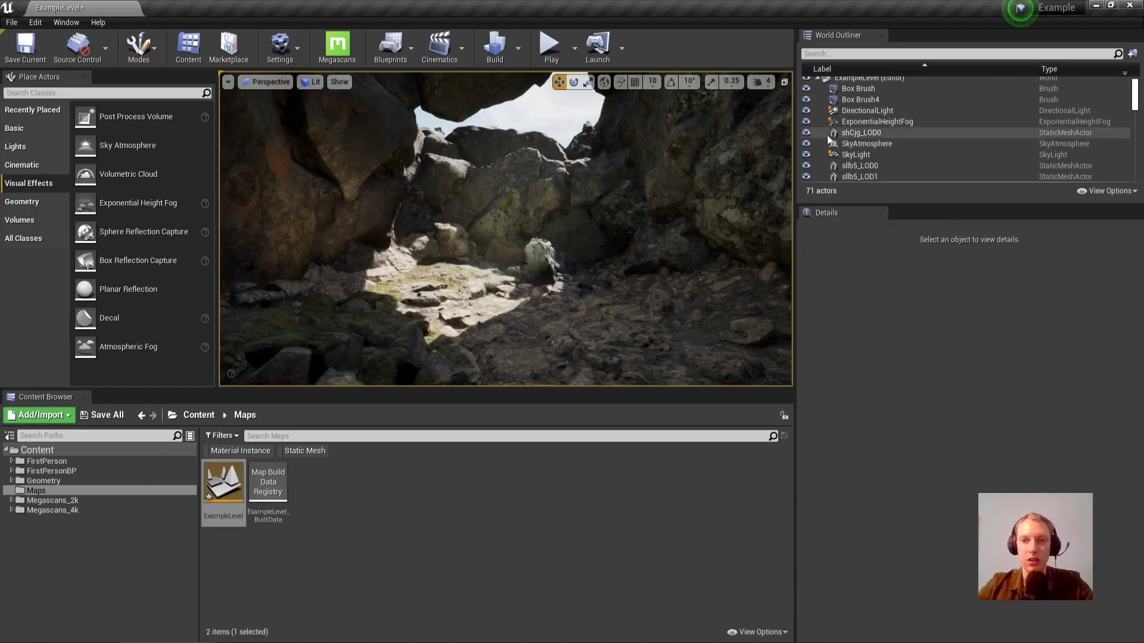
click(858, 110)
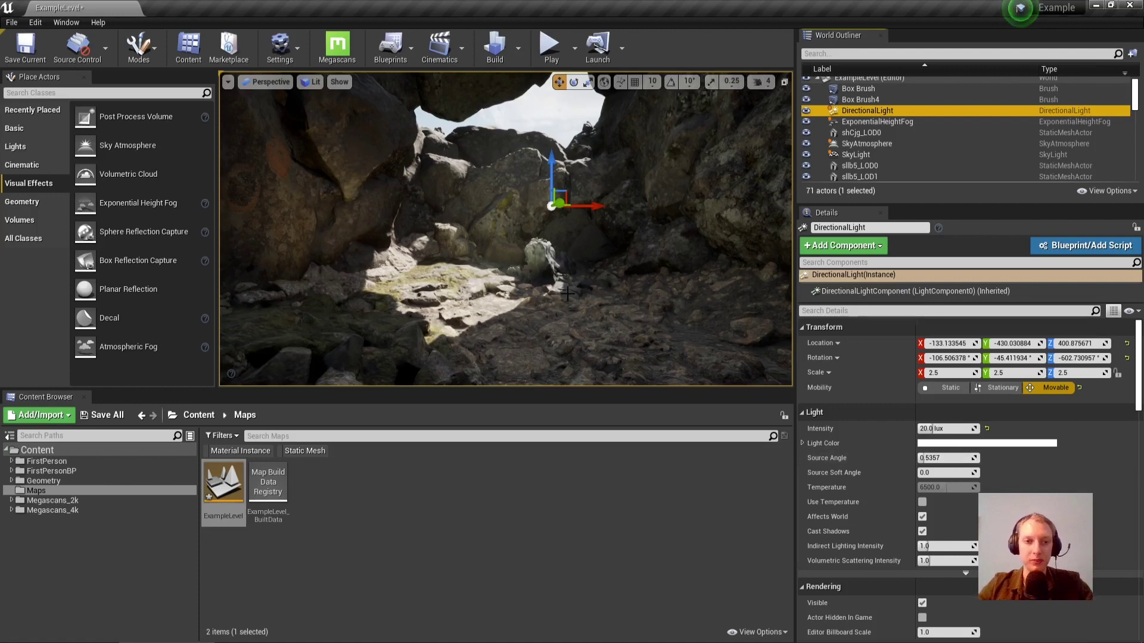
mouse_move(567, 293)
right_down()
mouse_move(661, 235)
mouse_move(572, 277)
right_up()
key(s)
right_drag(574, 268, 587, 301)
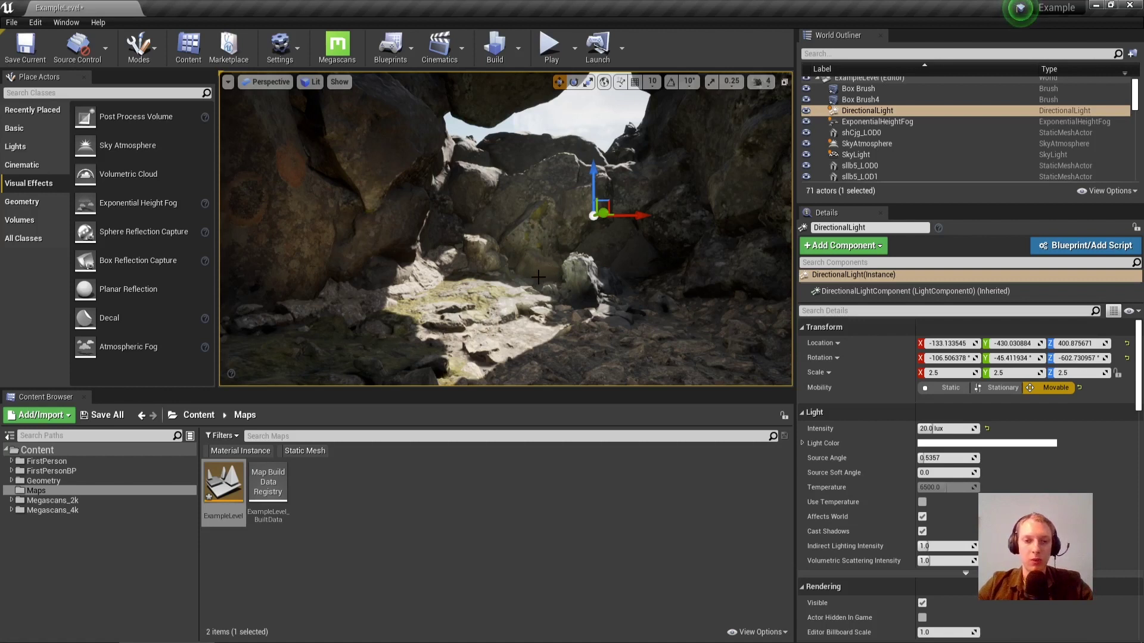
Examine the Box Brush4 block and surrounding rocks from outside, deselect the block, and return to the cave interior.
right_drag(494, 274, 495, 274)
right_drag(404, 211, 403, 211)
click(403, 211)
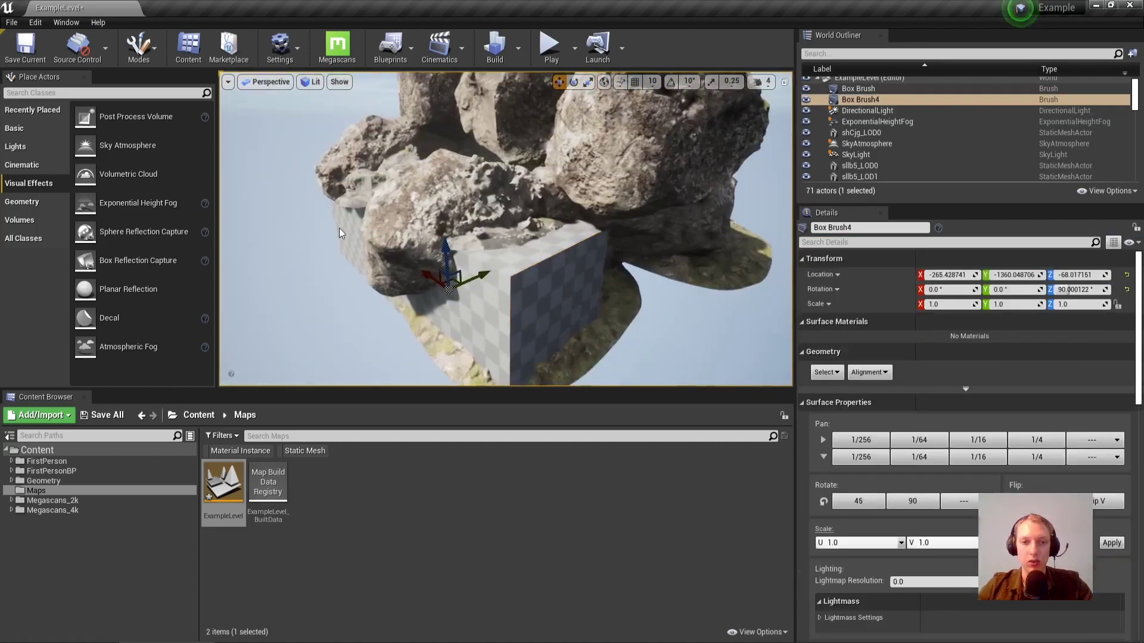
click(511, 291)
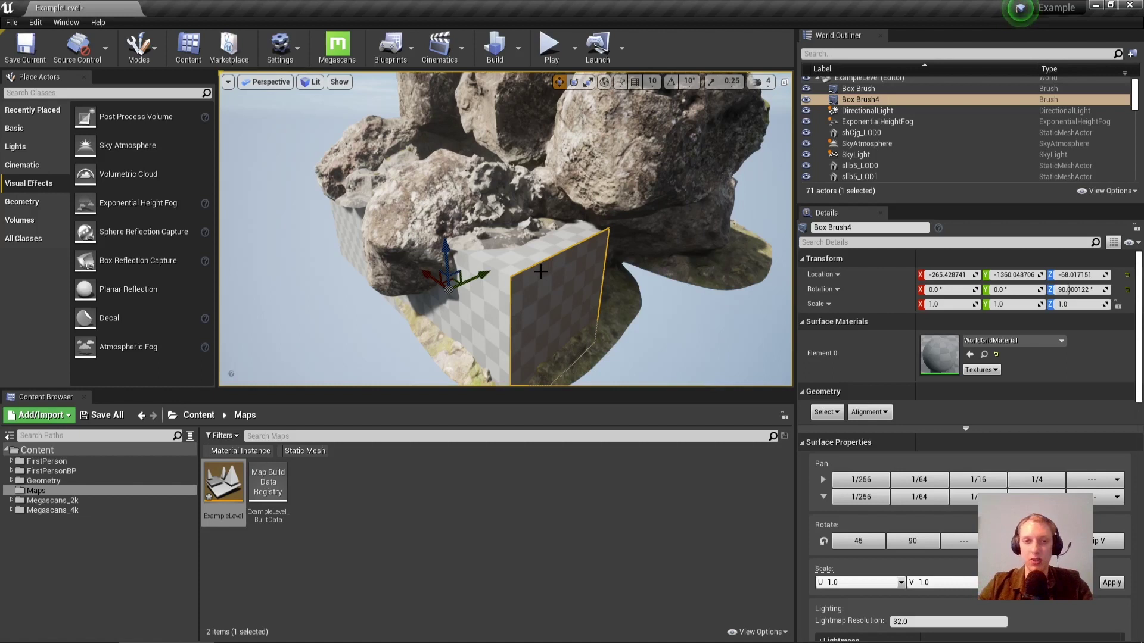
click(561, 290)
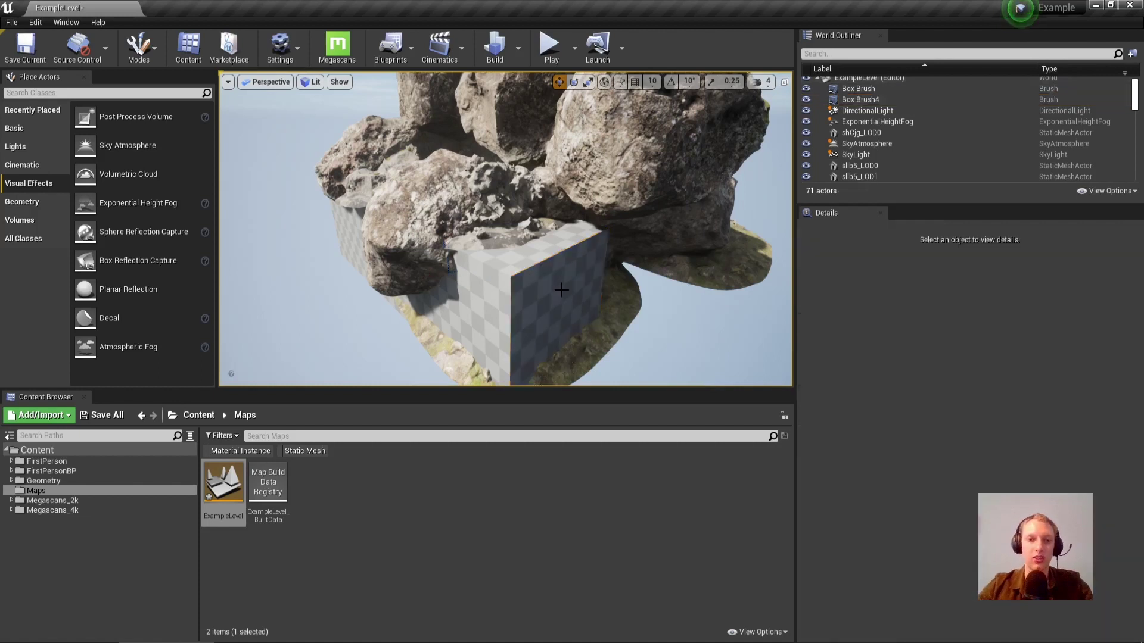
key(w)
mouse_move(561, 290)
right_down()
mouse_move(608, 289)
mouse_move(590, 298)
mouse_move(524, 268)
mouse_move(557, 292)
right_up()
key(s)
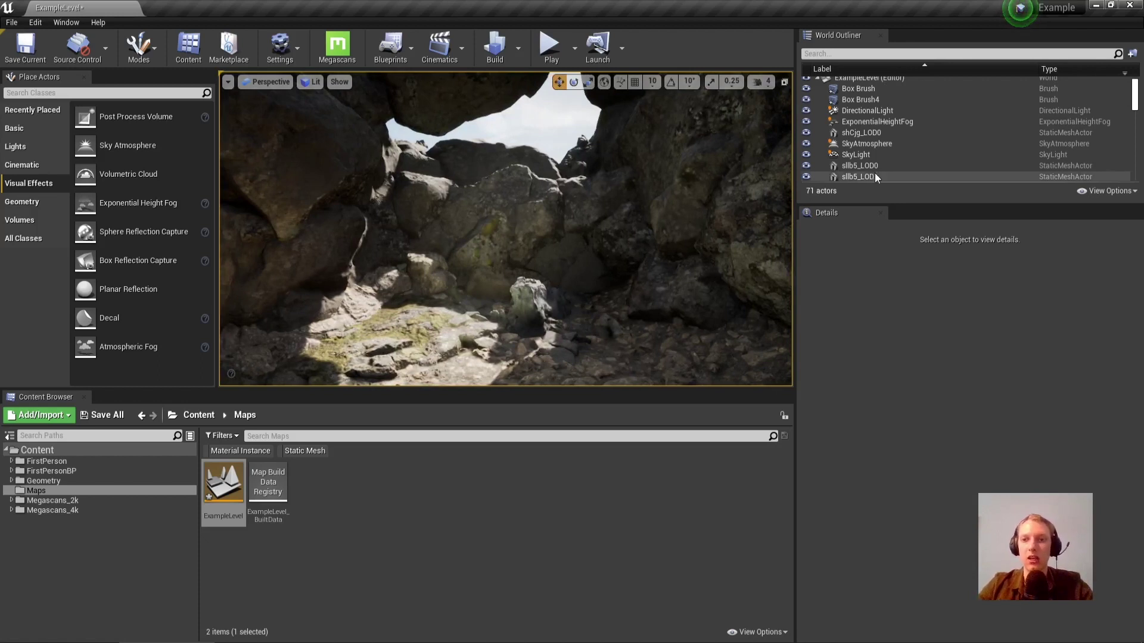
Set the sky light's distance field Occlusion Max Distance to 1500.
scroll(906, 156, down, 5)
scroll(914, 120, down, 3)
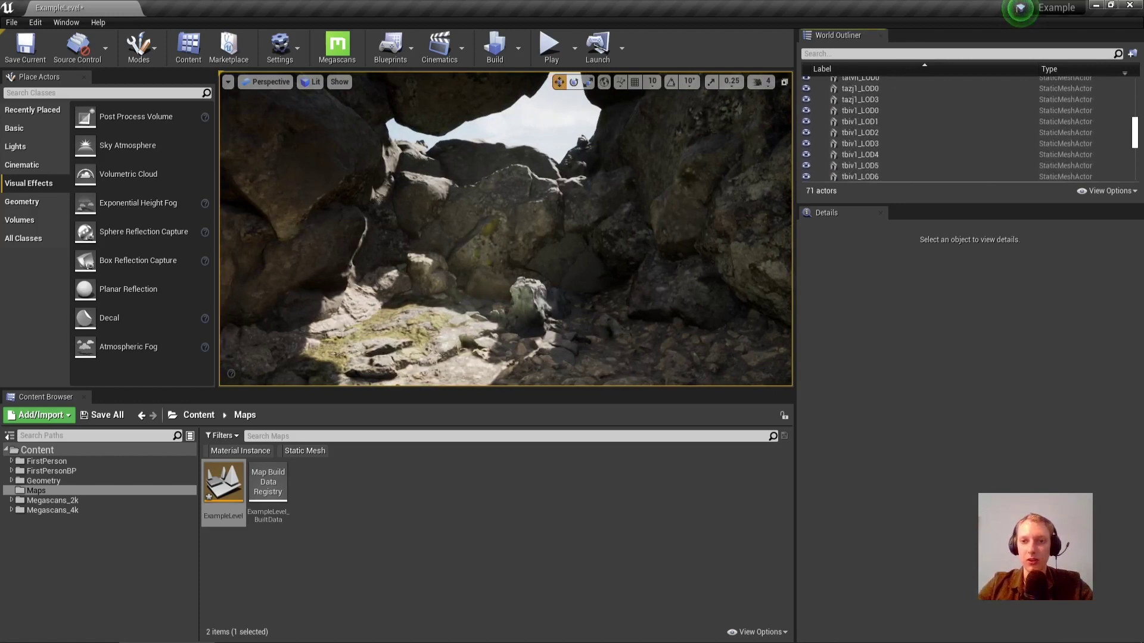
scroll(923, 138, down, 2)
scroll(969, 129, down, 5)
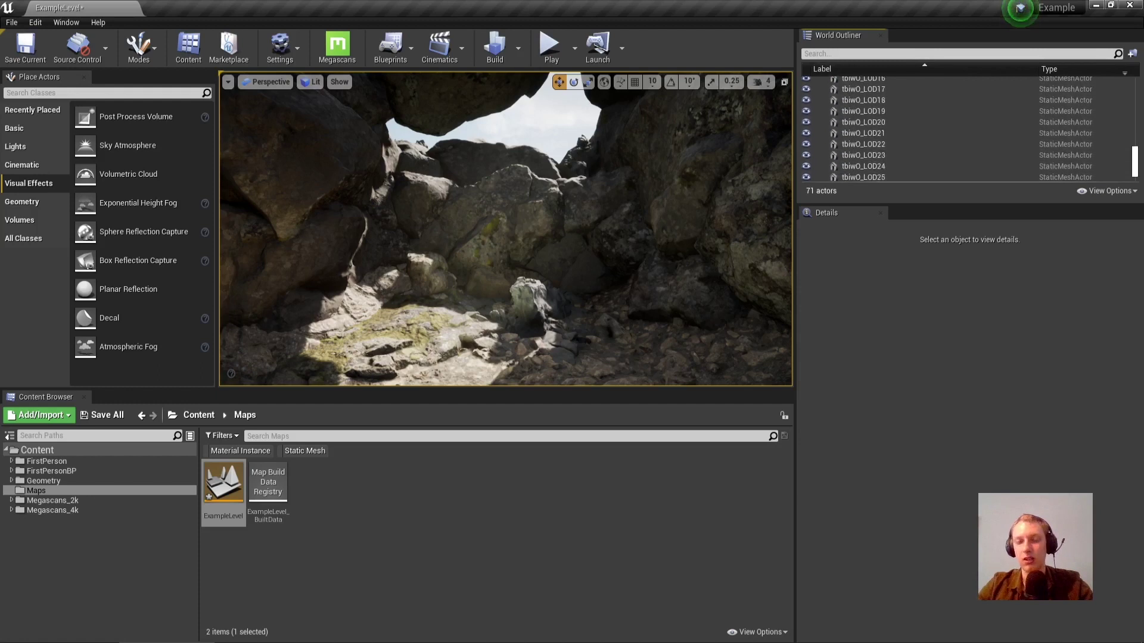
scroll(914, 174, up, 13)
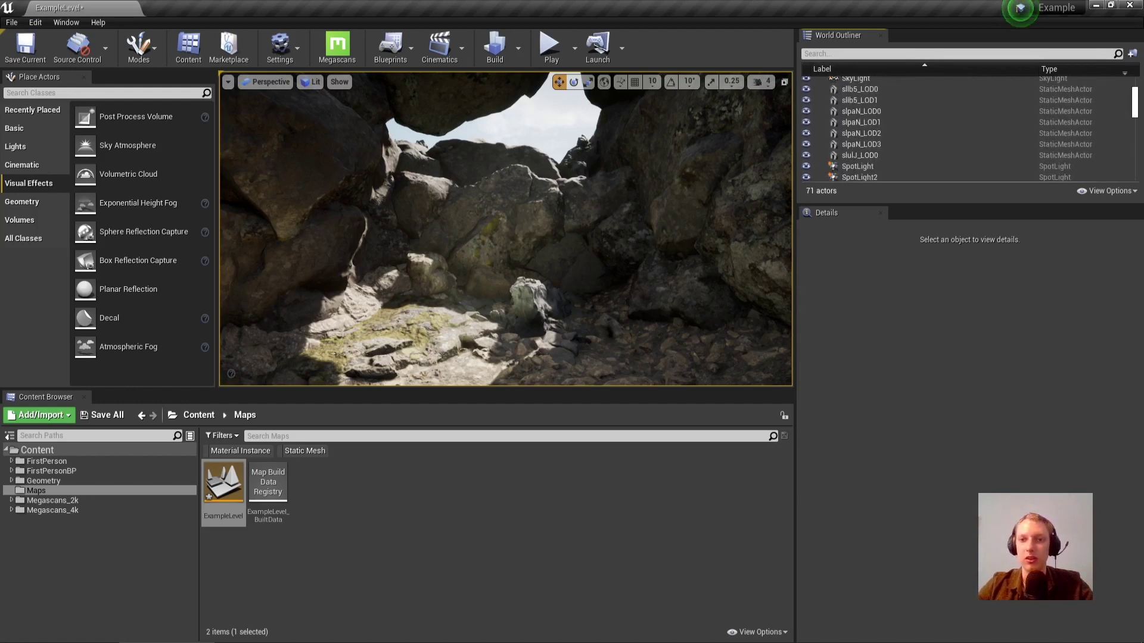
click(874, 144)
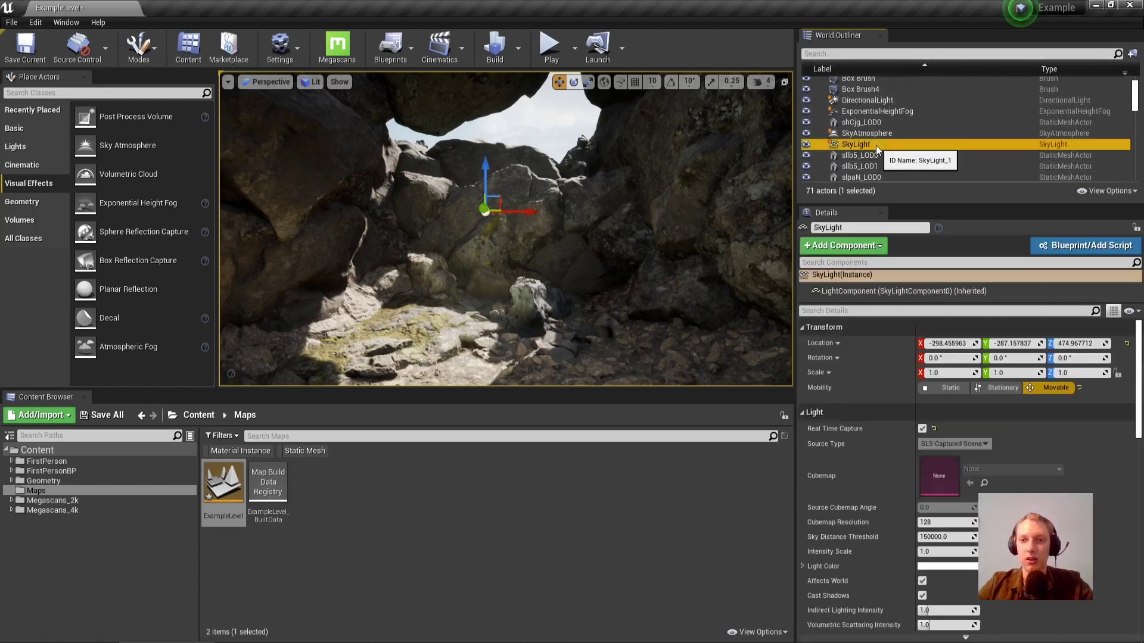
scroll(858, 548, down, 15)
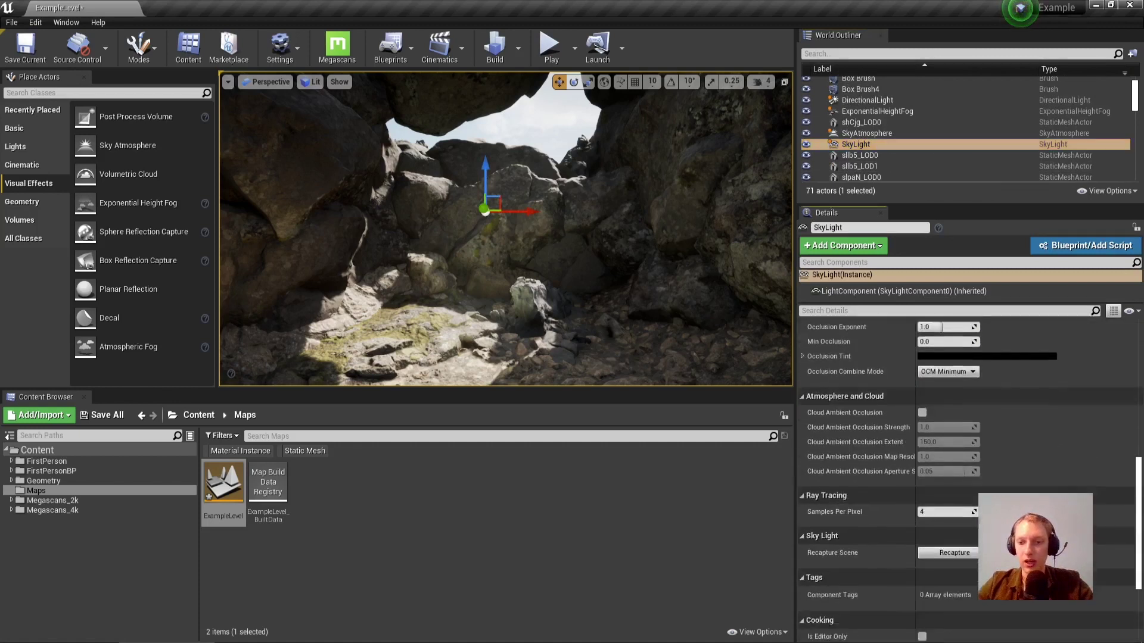
scroll(968, 476, up, 7)
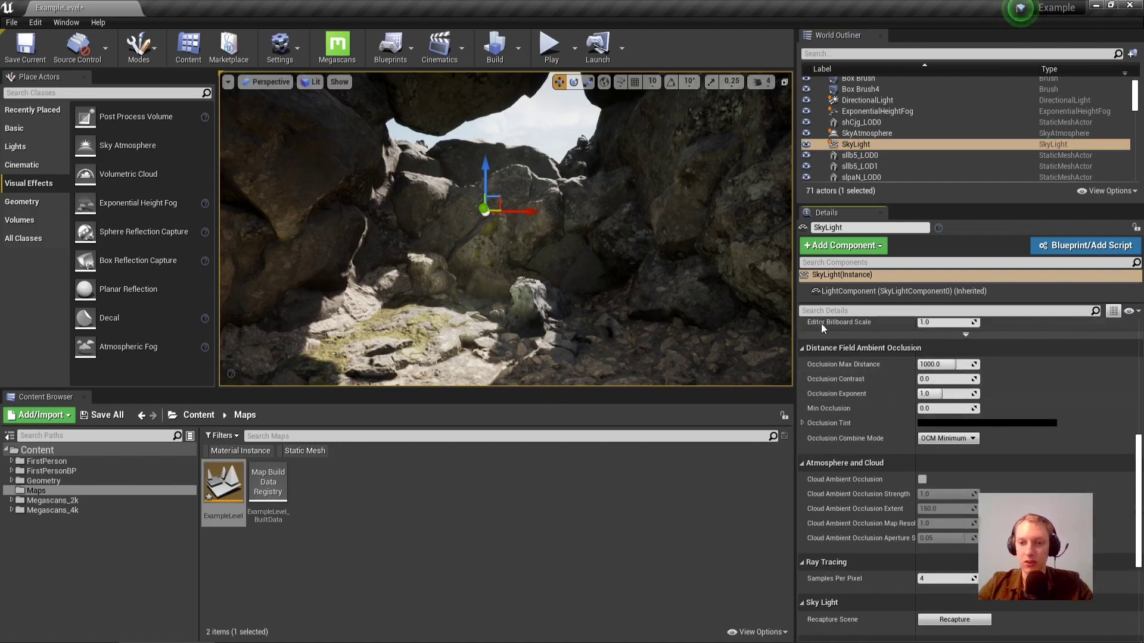
drag(940, 364, 980, 363)
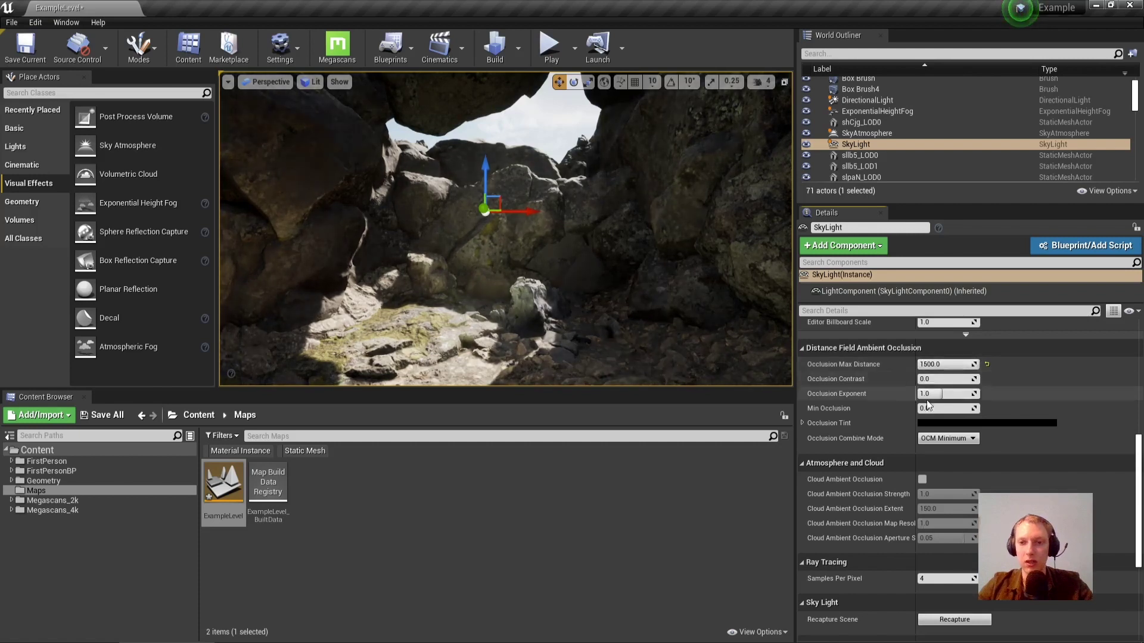
Try a red occlusion tint (FF0000FF) on the sky light to reveal the occluded areas, and return it to black.
click(986, 423)
drag(850, 332, 837, 274)
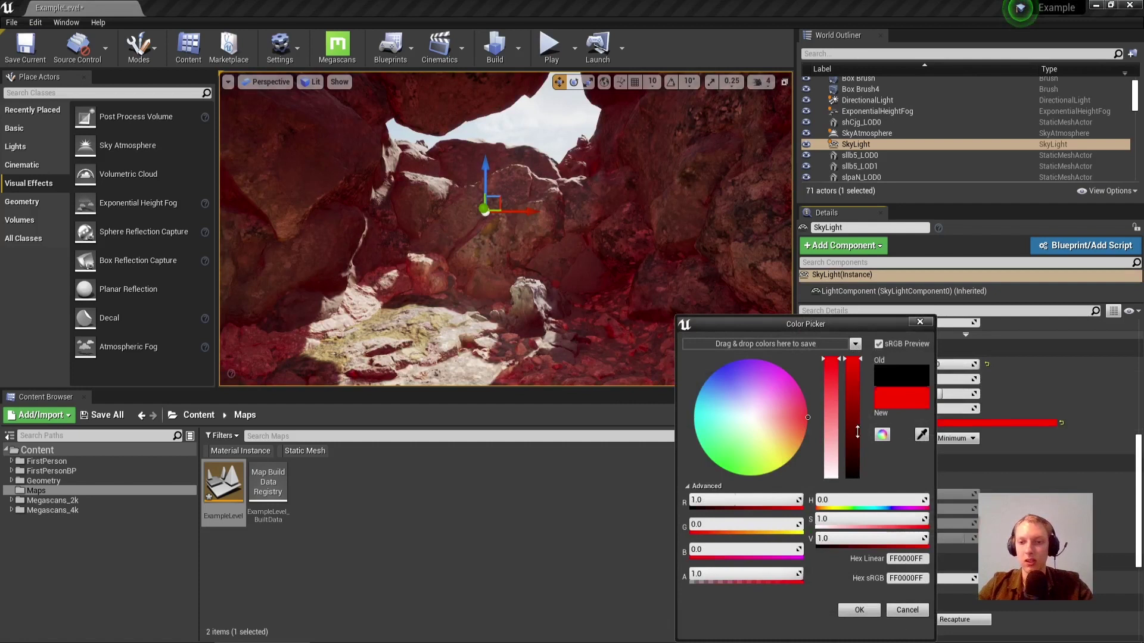
drag(856, 432, 853, 477)
click(857, 610)
Deselect the sky light and check the ambient occlusion on the rocks inside the cave.
mouse_move(639, 306)
right_down()
mouse_move(613, 294)
mouse_move(643, 298)
mouse_move(632, 322)
mouse_move(640, 327)
right_up()
key(Escape)
key(s)
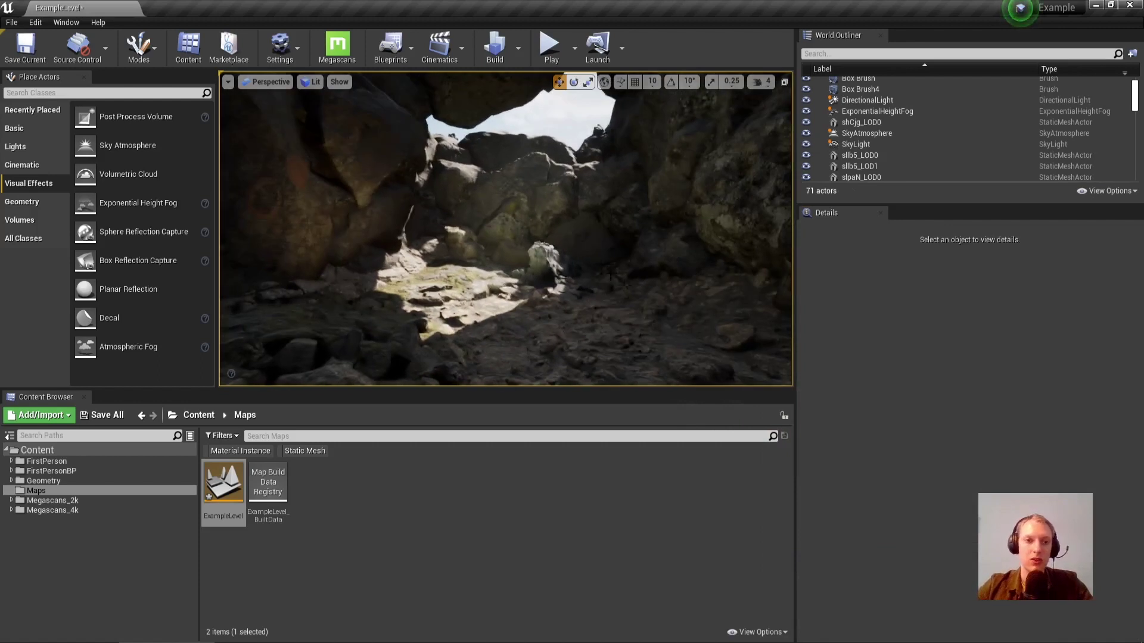
key(w)
mouse_move(555, 278)
right_down()
mouse_move(596, 285)
mouse_move(554, 275)
right_up()
key(s)
drag(555, 277, 555, 279)
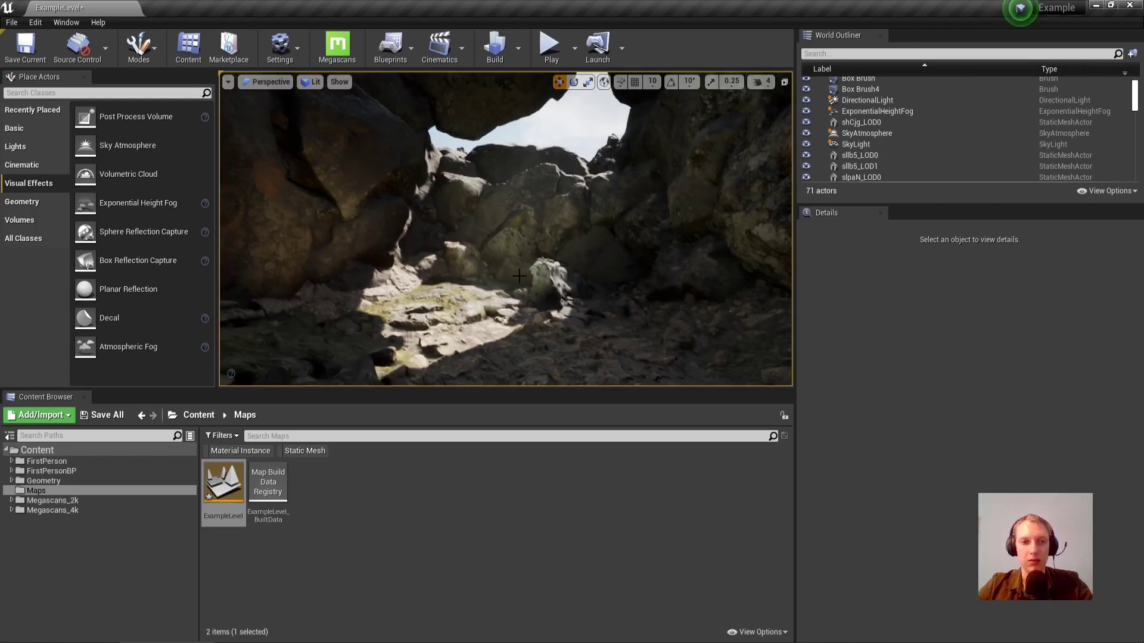
Select the directional light and show the editor's light icons in the viewport at the cave opening.
click(889, 102)
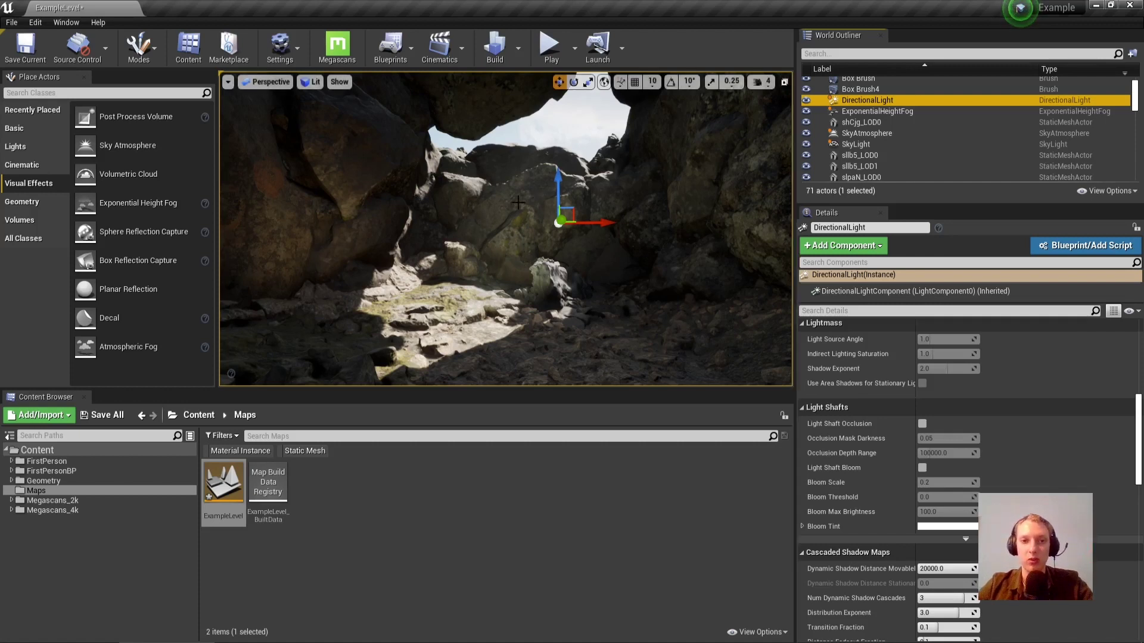
right_drag(437, 220, 457, 149)
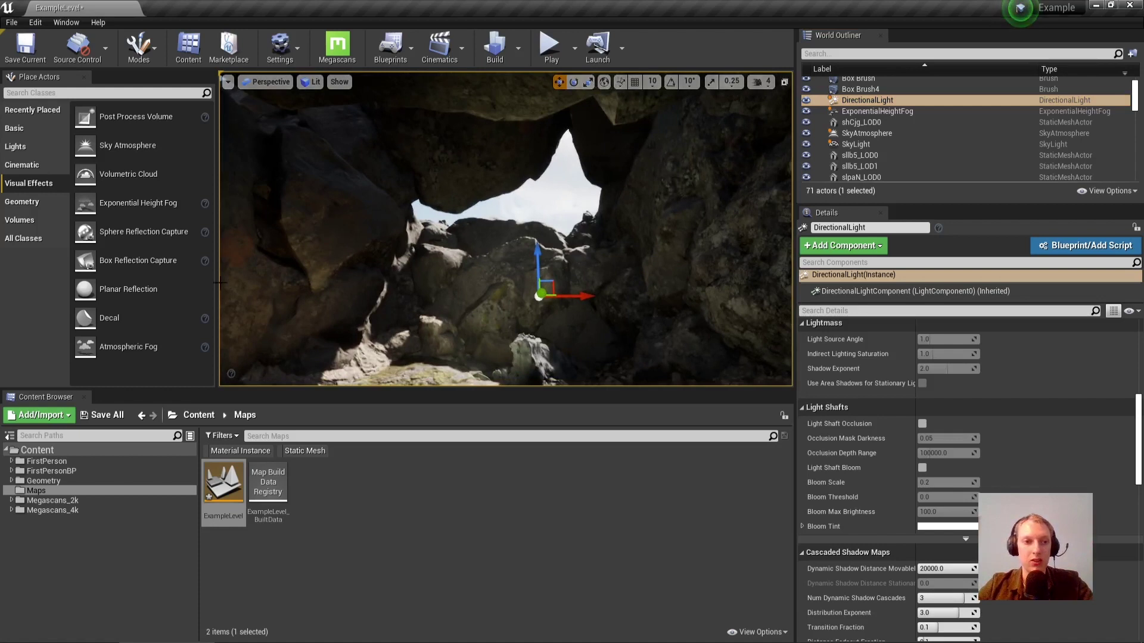
right_drag(462, 296, 451, 299)
key(g)
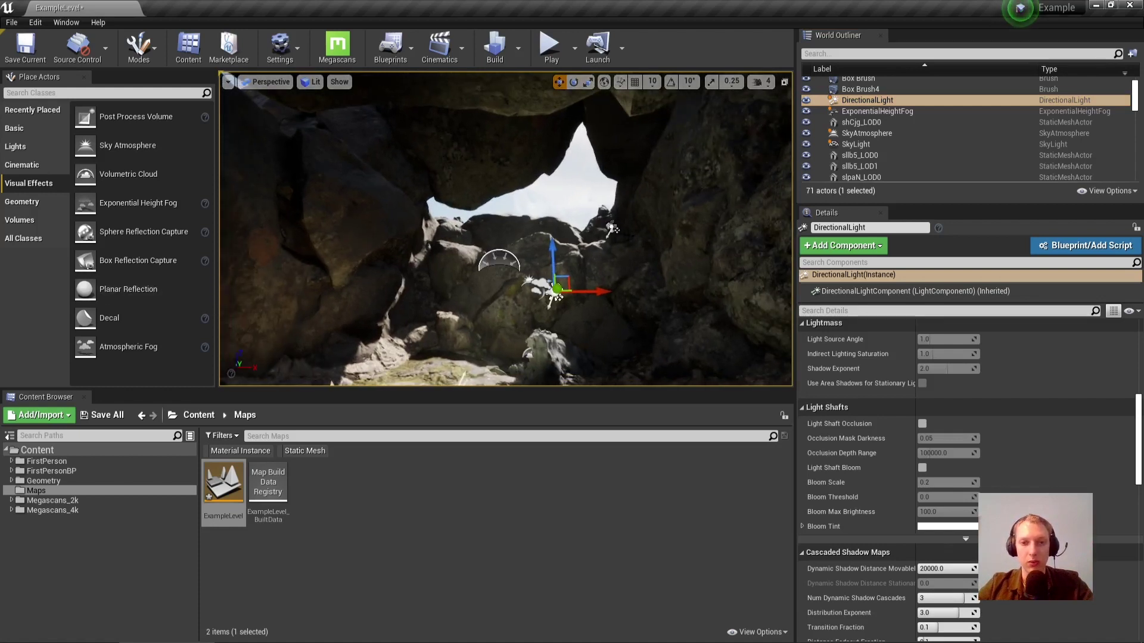
Duplicate the spotlight beside the cave opening, place the copy in the middle of the opening, and rotate it.
click(611, 228)
key(e)
drag(613, 229, 608, 333)
key(w)
drag(631, 216, 558, 316)
key(e)
drag(557, 202, 544, 219)
key(w)
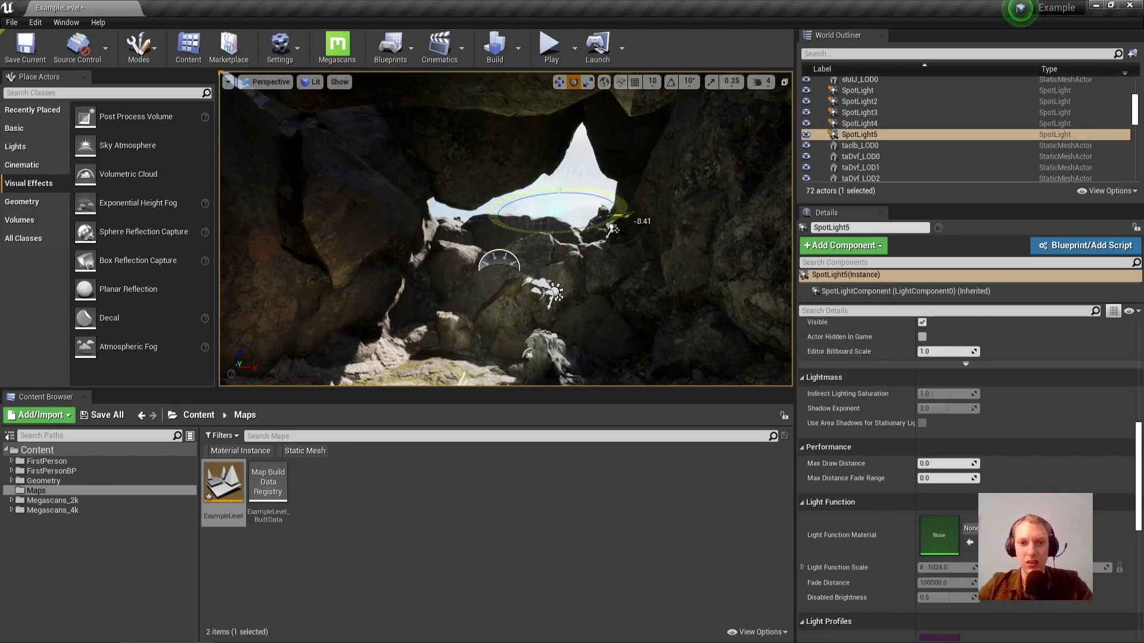
key(e)
scroll(572, 224, up, 3)
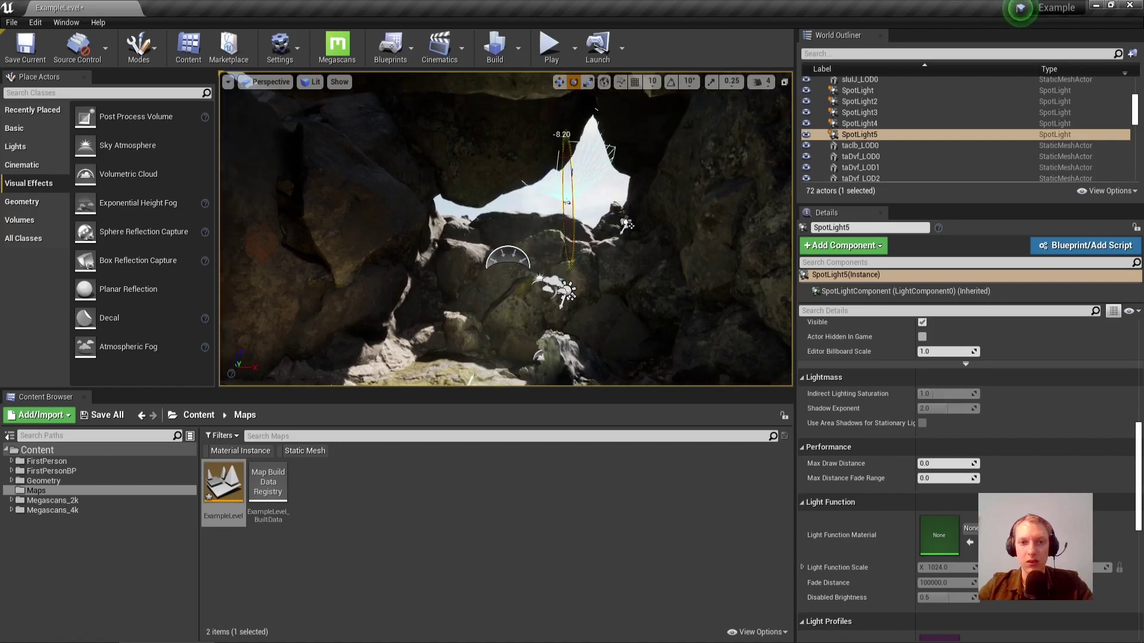
drag(537, 177, 536, 183)
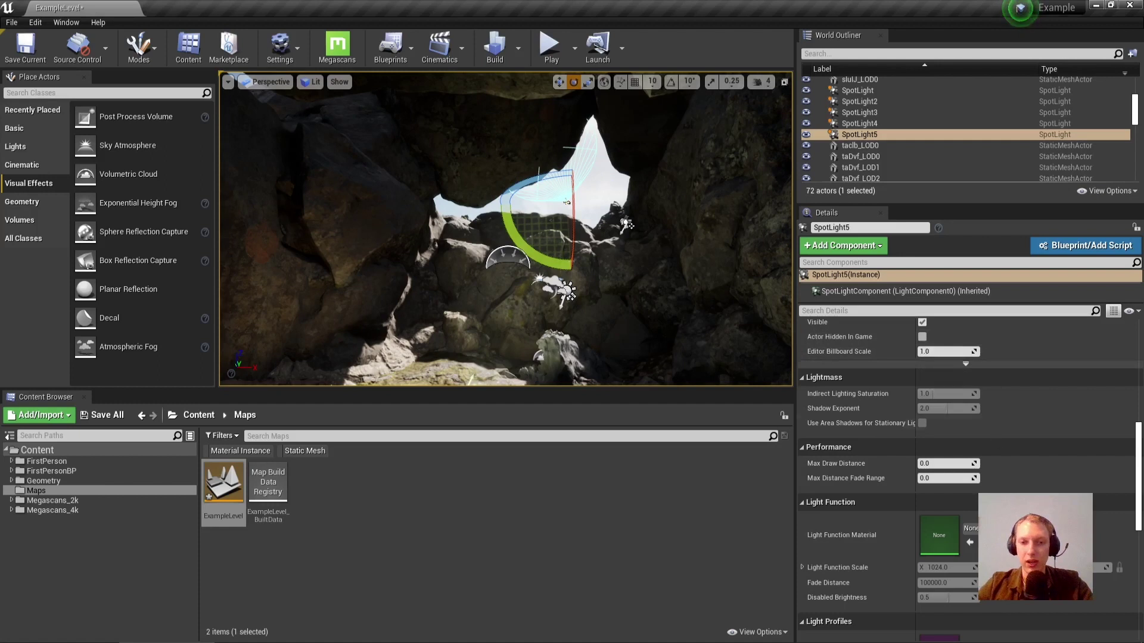
Compare the cave in unlit and lit view modes while checking the rocks and floor around the opening.
right_drag(614, 260, 627, 287)
key(alt+3)
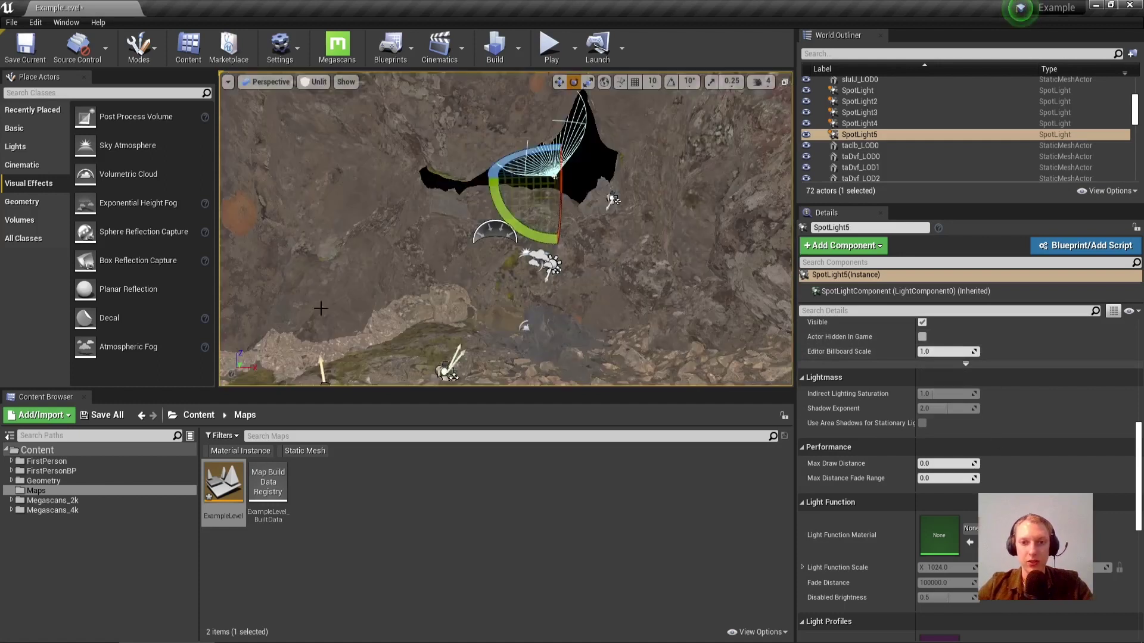
right_drag(535, 277, 503, 331)
key(alt+4)
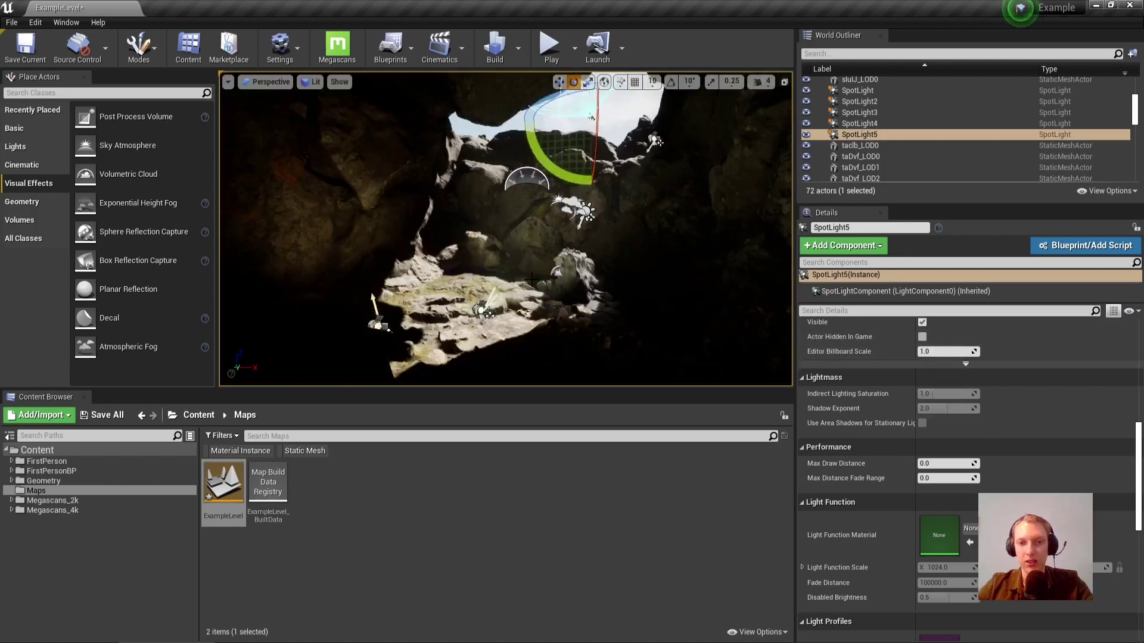
right_drag(531, 278, 563, 197)
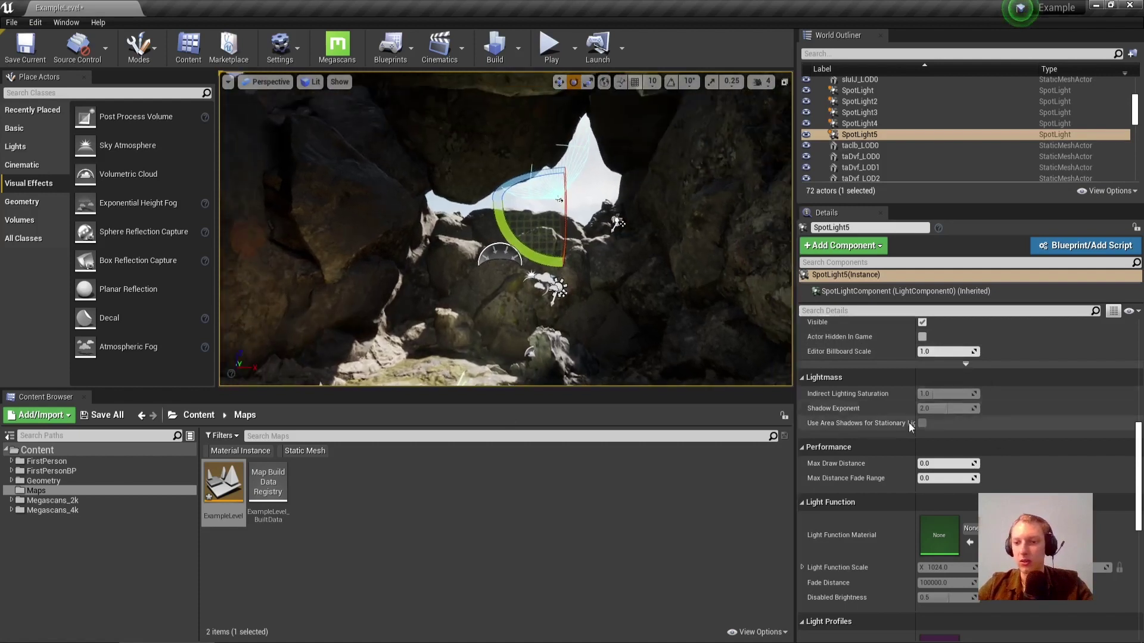
Set the new spotlight's Attenuation Radius to about 1468 and Outer Cone Angle to about 29.7, then lower and re-aim it.
scroll(909, 423, up, 5)
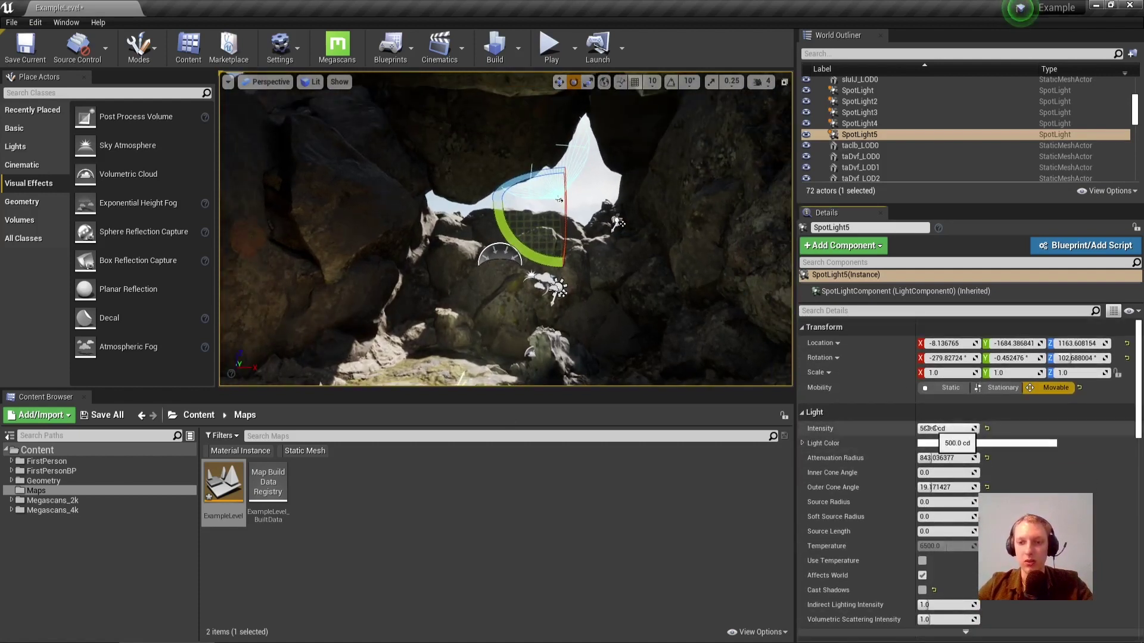
drag(935, 458, 939, 487)
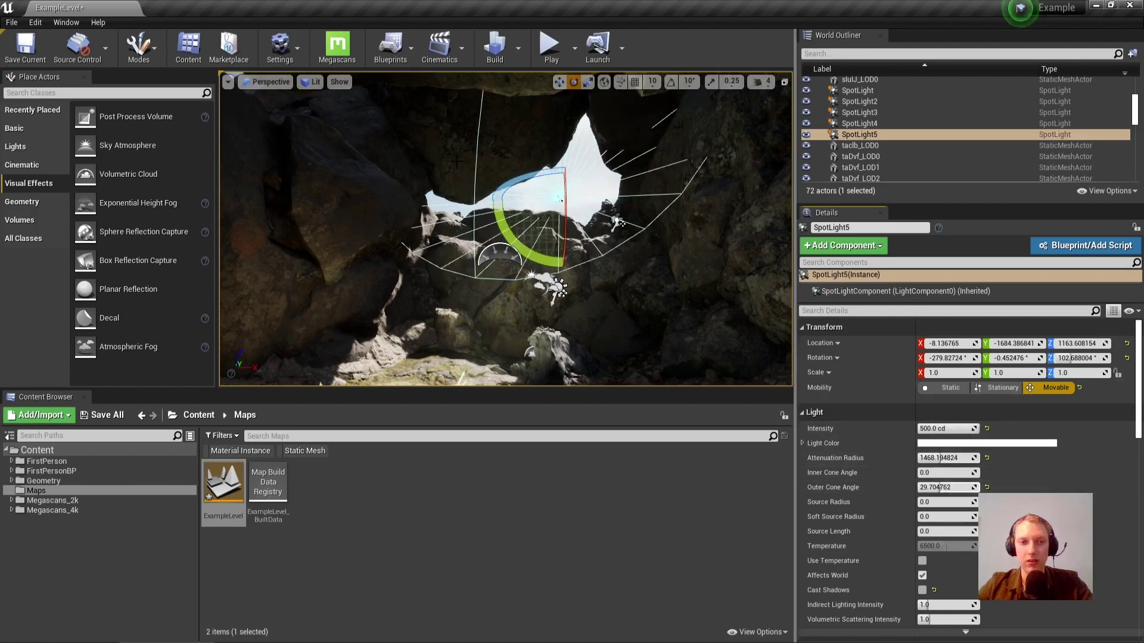
drag(560, 200, 623, 221)
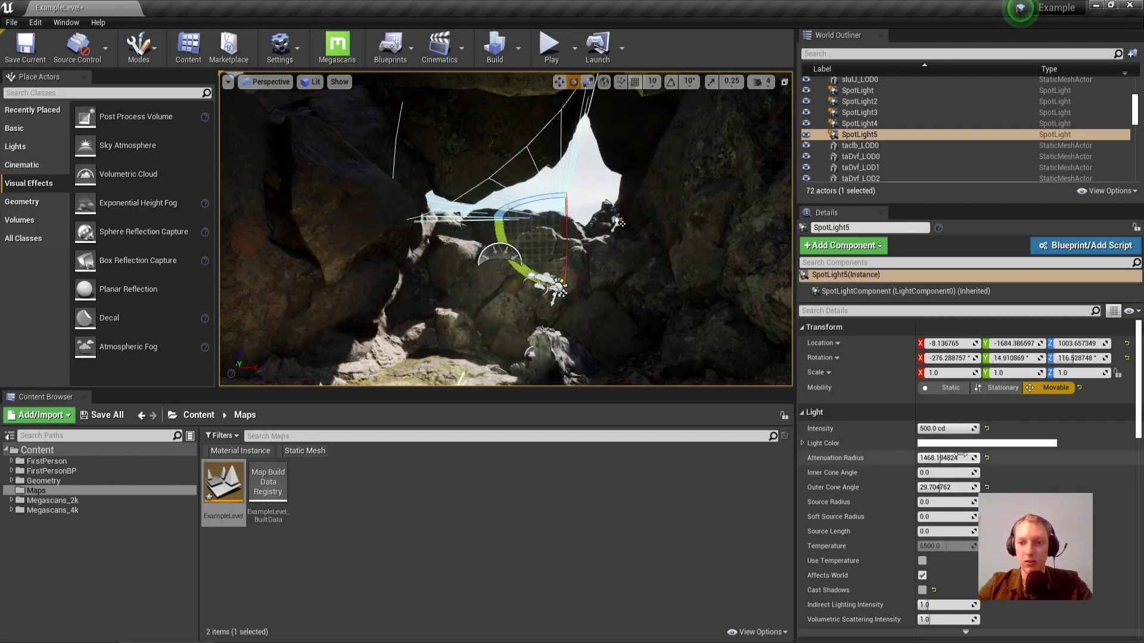
Try other Intensity values on the new spotlight.
click(922, 428)
key(Return)
text(0)
key(Return)
click(951, 428)
text(0)
key(Return)
Move the new spotlight deeper into the cave, to about Y -1068 and Z 739, and rotate it toward the rock walls.
right_drag(596, 250, 751, 226)
key(w)
key(w)
right_drag(588, 301, 637, 269)
drag(355, 164, 545, 253)
key(e)
drag(510, 199, 429, 166)
Set the new spotlight's Outer Cone Angle to about 50.8 and Intensity to 160 cd, and toggle its visibility to compare.
alt+drag(661, 250, 513, 231)
drag(932, 487, 952, 487)
mouse_move(958, 428)
mouse_down()
mouse_move(944, 428)
mouse_move(968, 428)
mouse_move(953, 428)
mouse_up()
key(s)
right_drag(656, 250, 590, 262)
click(805, 134)
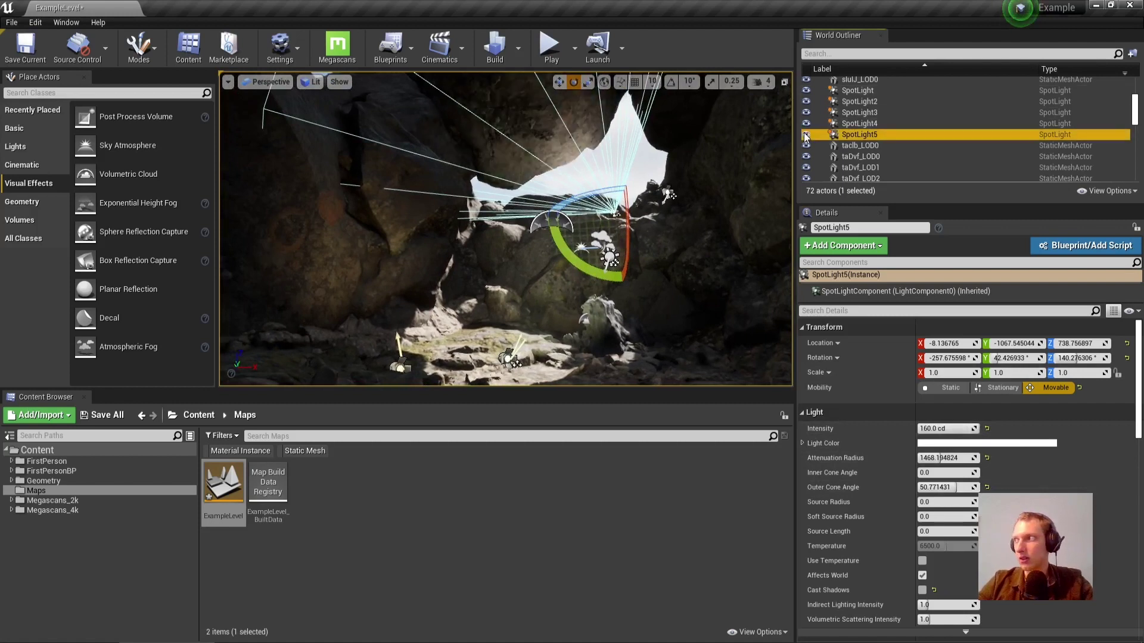
Try an Outer Cone Angle of 80 on the spotlight, settle on about 77, and rotate it to about 110° on Z.
click(944, 487)
text(80)
key(Return)
mouse_move(977, 488)
mouse_down()
mouse_move(951, 487)
mouse_move(975, 487)
mouse_up()
drag(587, 194, 591, 194)
drag(671, 196, 670, 195)
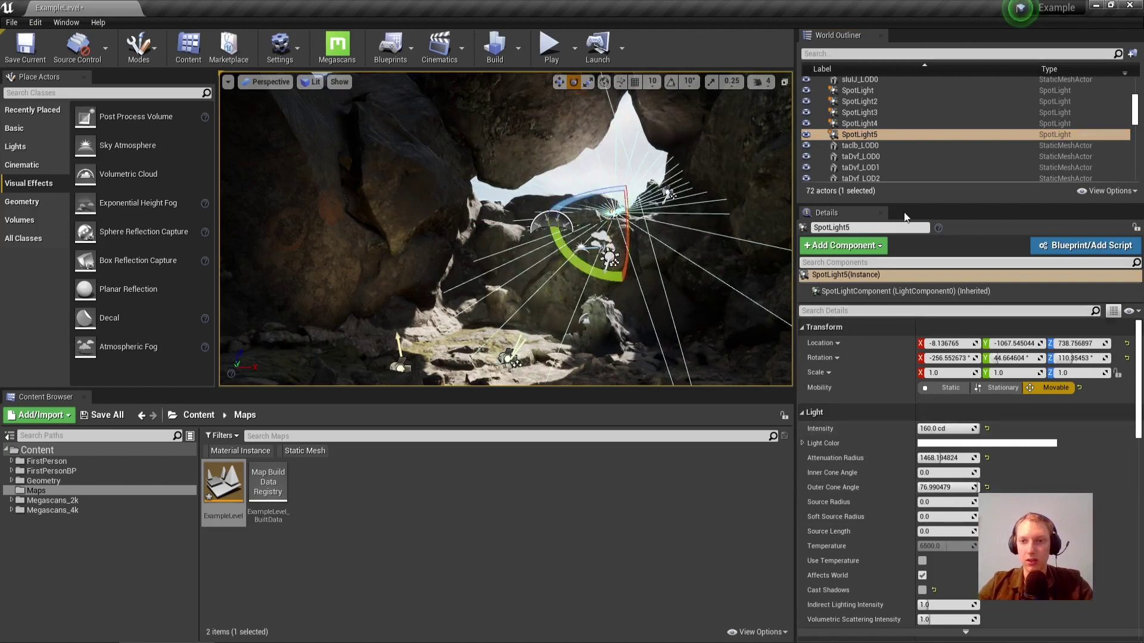
Toggle SpotLight5's visibility off and on to compare the cave lighting with and without it.
click(807, 134)
click(807, 134)
click(807, 135)
click(808, 134)
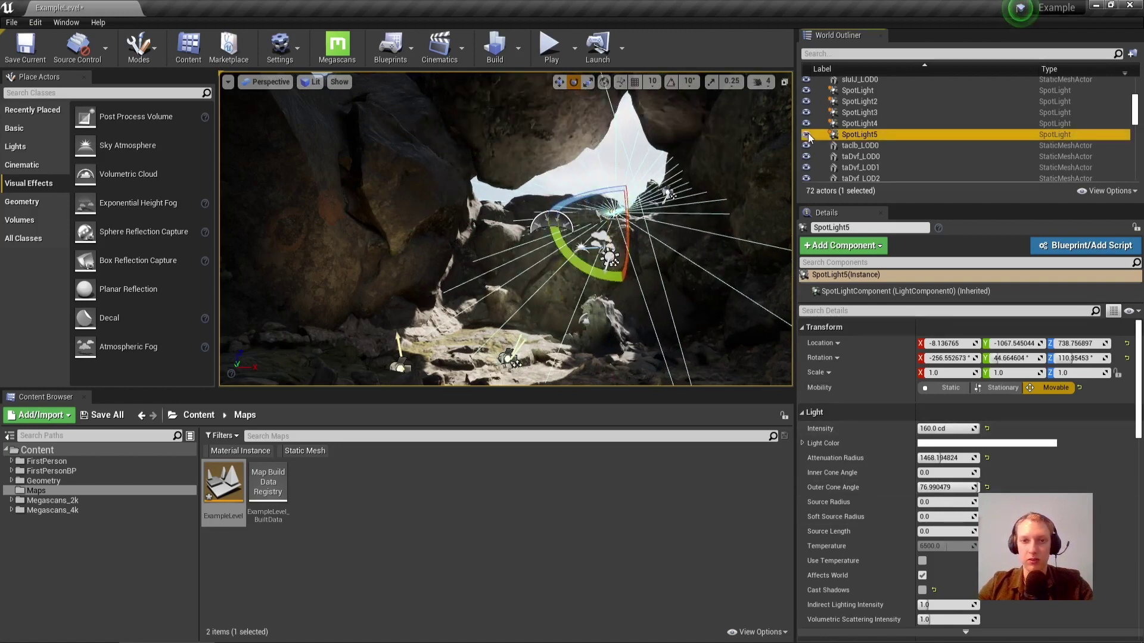
Nudge SpotLight5 near the cave opening, deselect it, and hide the editor icons to check the lighting.
key(w)
drag(622, 199, 633, 210)
key(Escape)
right_drag(537, 300, 563, 303)
right_drag(566, 246, 553, 273)
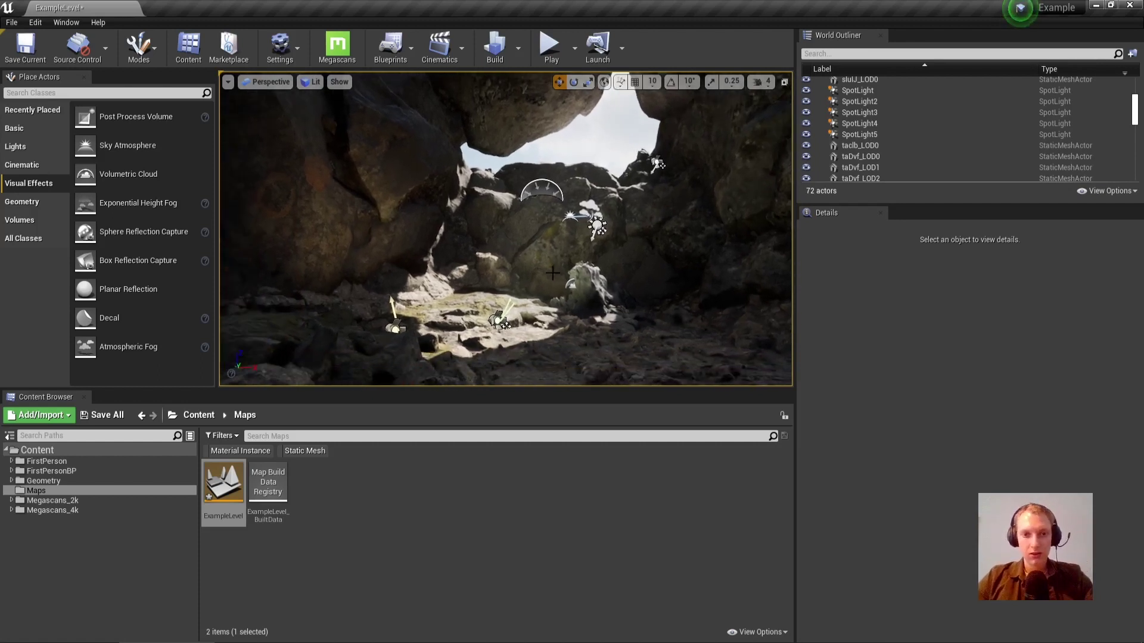
key(g)
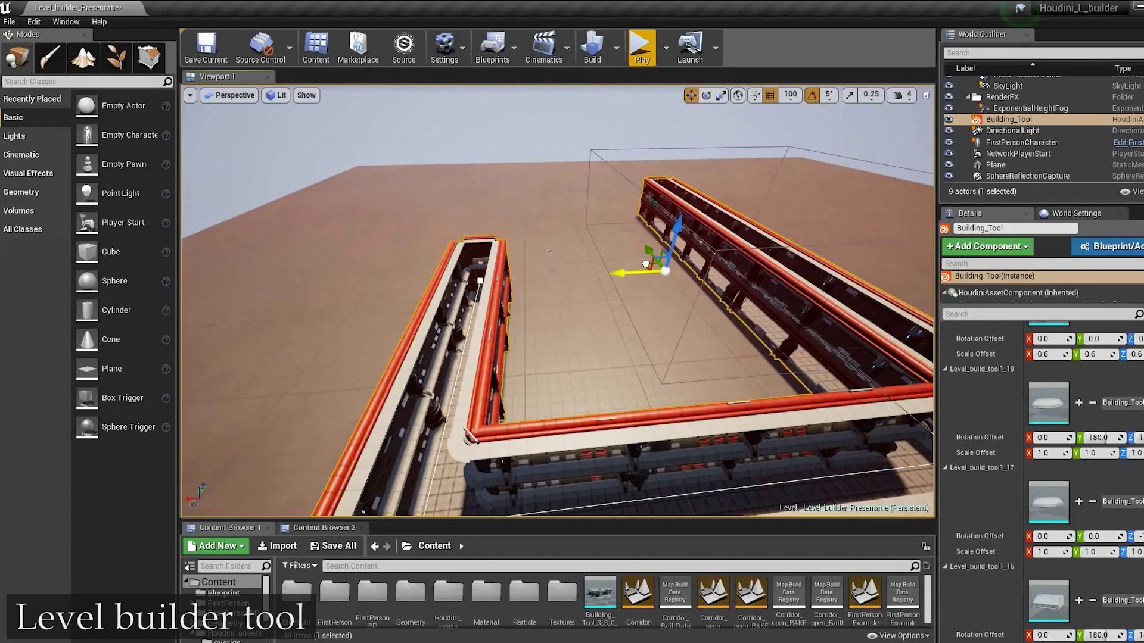
drag(645, 264, 804, 253)
right_drag(804, 253, 822, 226)
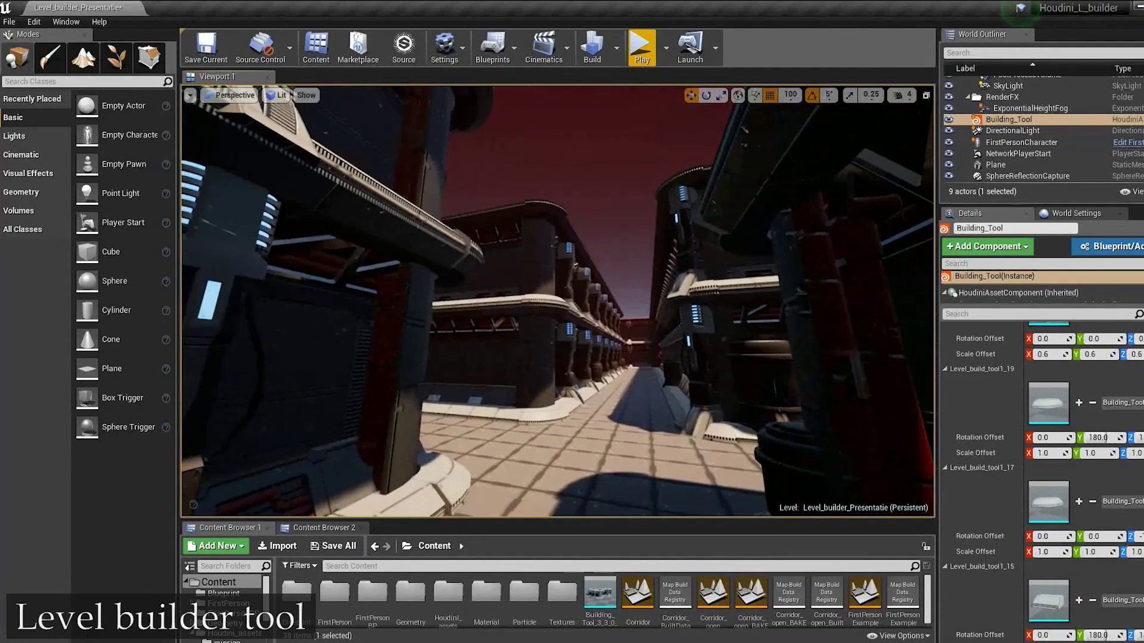